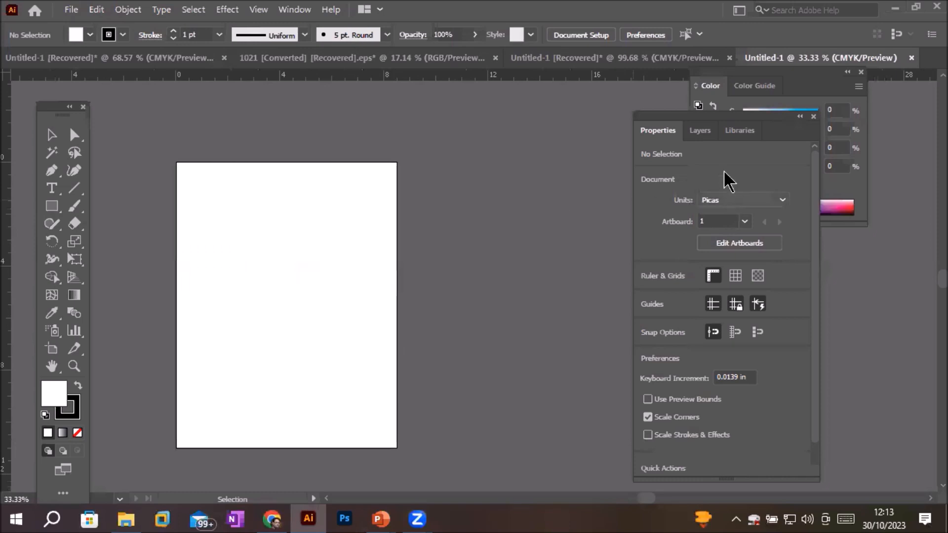
Step: Activate the Artboard tool and examine the artboard's width, height and position values
{"action": "left_click_drag", "start_coordinate": [677, 116], "coordinate": [513, 91]}
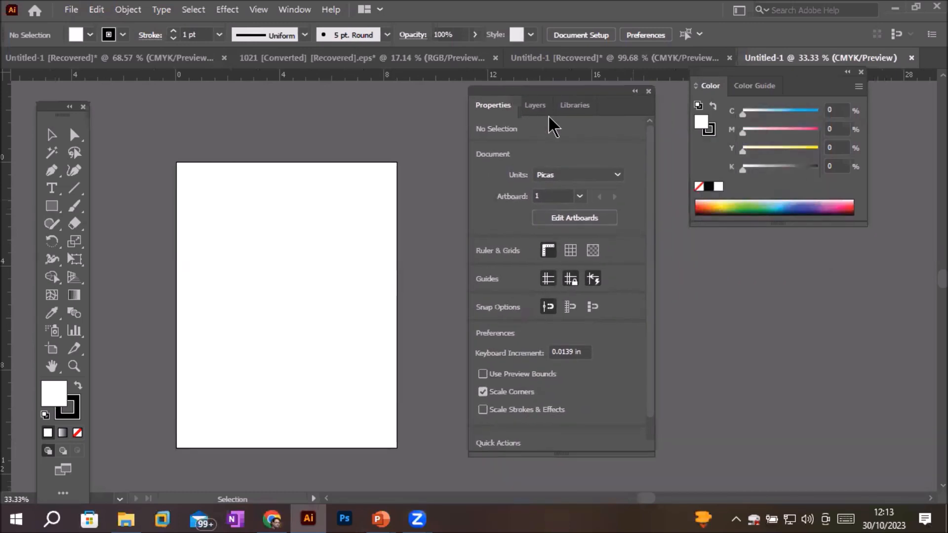
{"action": "left_click", "coordinate": [551, 197]}
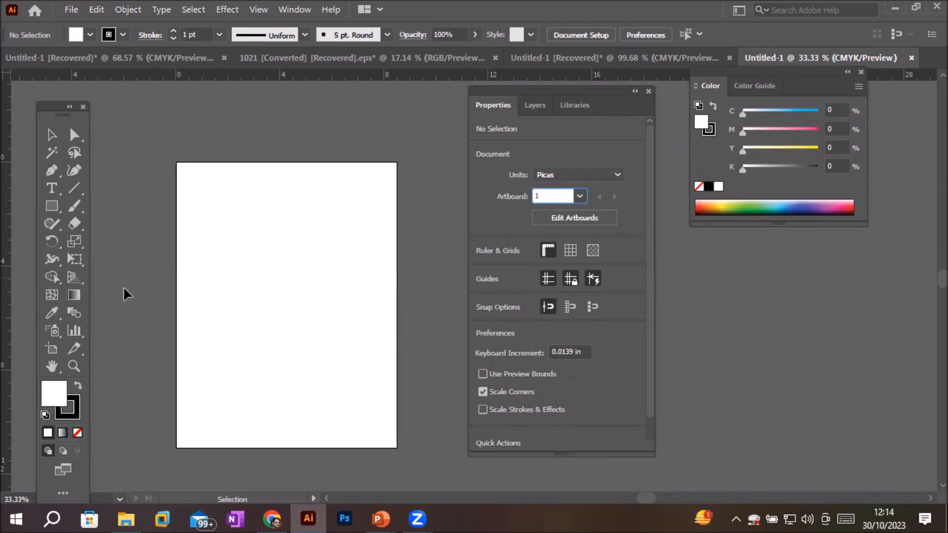
{"action": "left_click", "coordinate": [51, 349]}
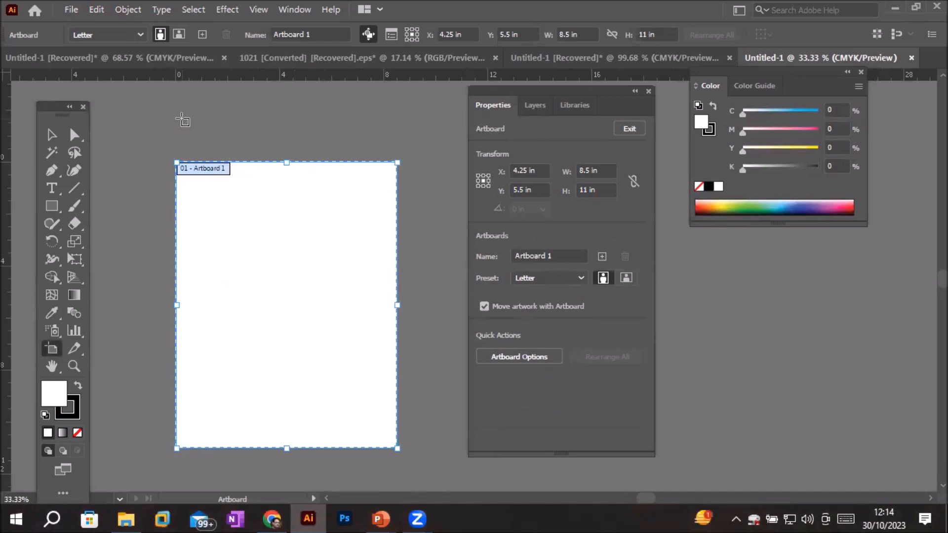
{"action": "left_click", "coordinate": [587, 34]}
{"action": "left_click_drag", "start_coordinate": [587, 34], "coordinate": [518, 34]}
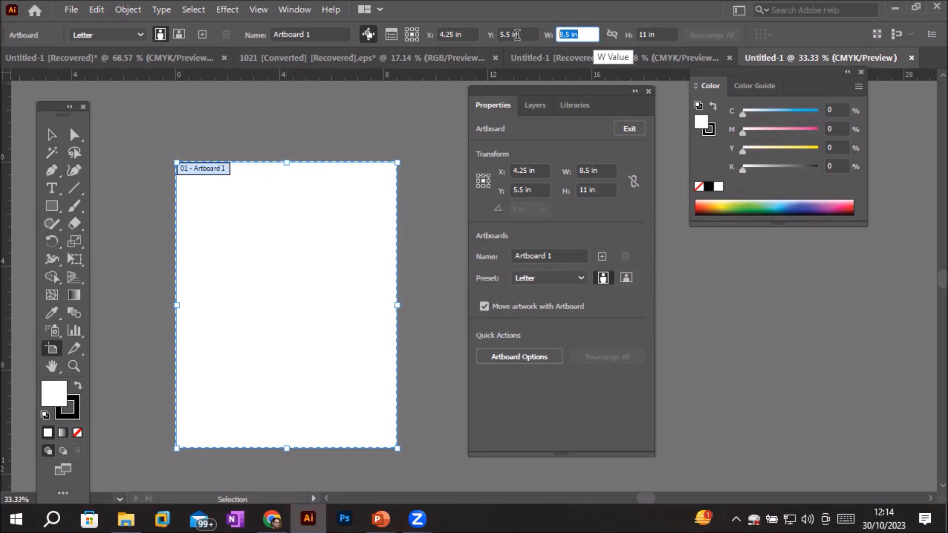
{"action": "left_click", "coordinate": [647, 34]}
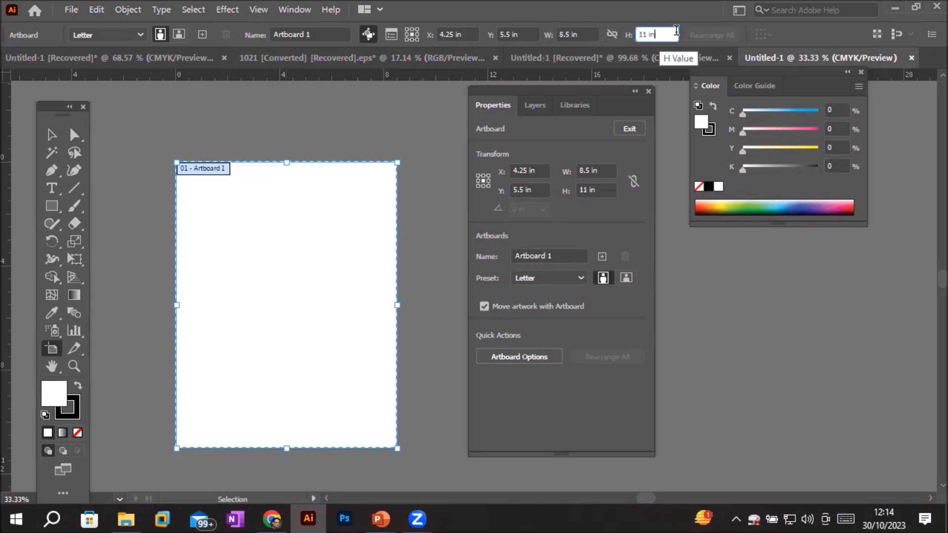
{"action": "left_click_drag", "start_coordinate": [468, 34], "coordinate": [454, 35]}
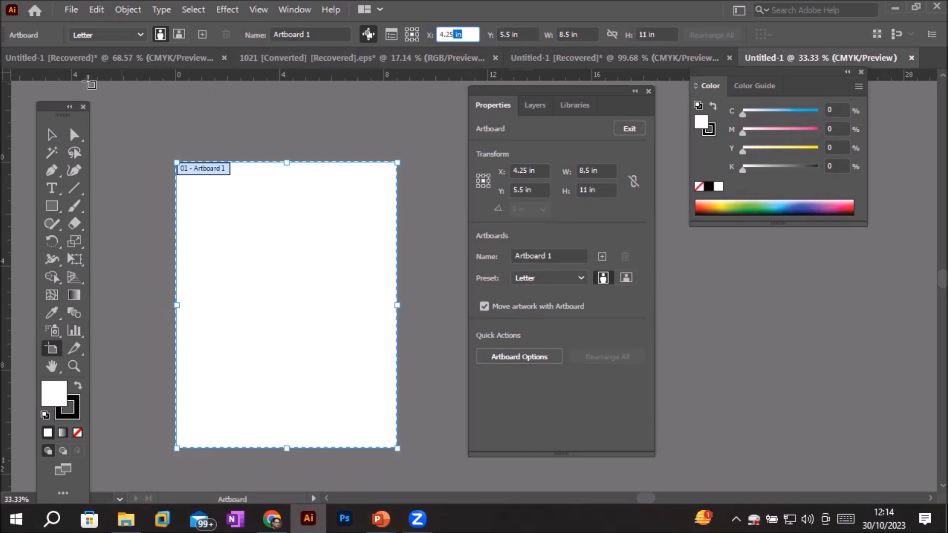
Step: Change the artboard's preset to Legal and check its height and width
{"action": "left_click", "coordinate": [136, 38]}
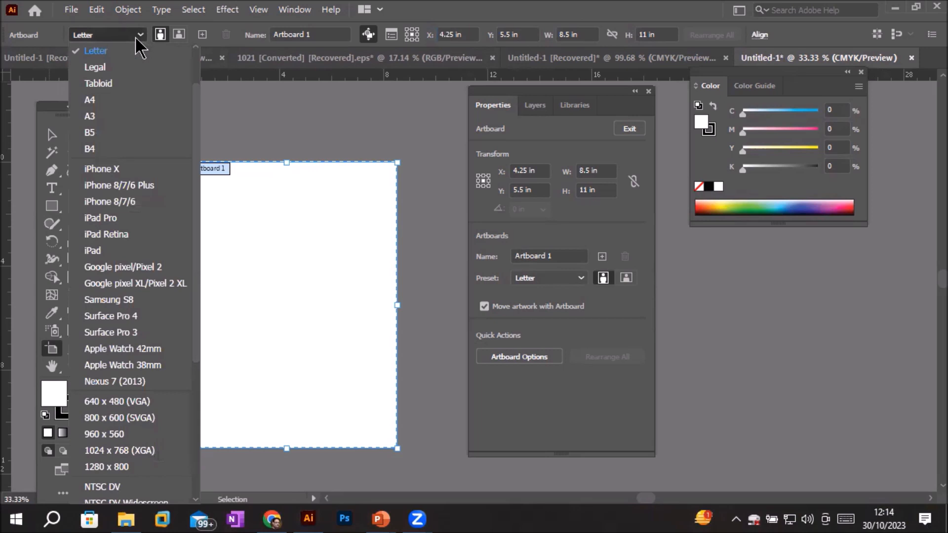
{"action": "left_click", "coordinate": [105, 67]}
{"action": "left_click", "coordinate": [653, 33]}
{"action": "left_click_drag", "start_coordinate": [654, 32], "coordinate": [607, 38]}
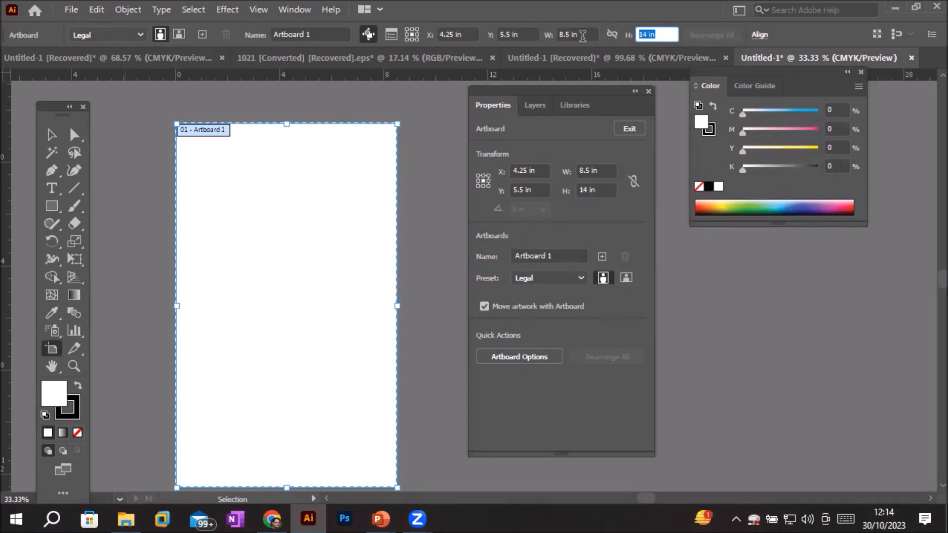
{"action": "key", "text": "shift+Tab"}
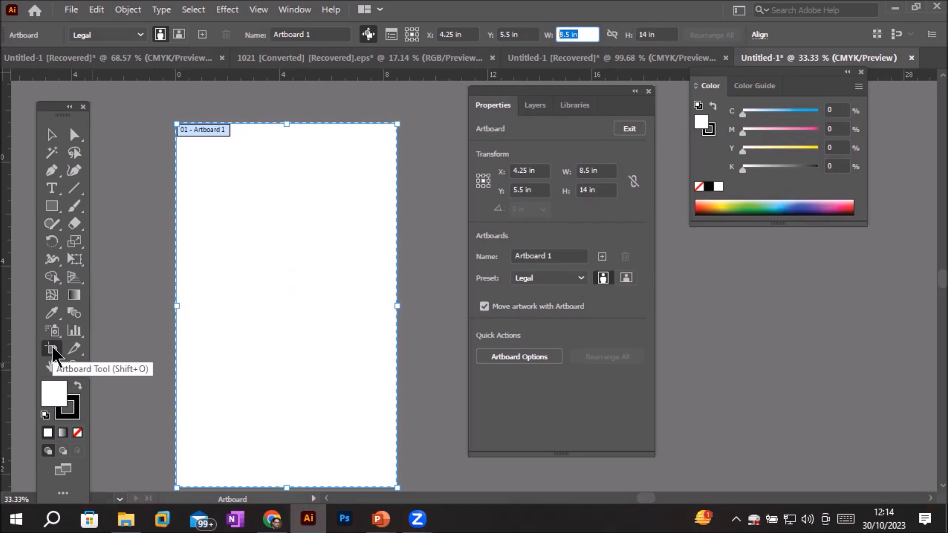
Step: Open the artboard's options, name it CoverPage and choose the Letter preset
{"action": "double_click", "coordinate": [265, 256]}
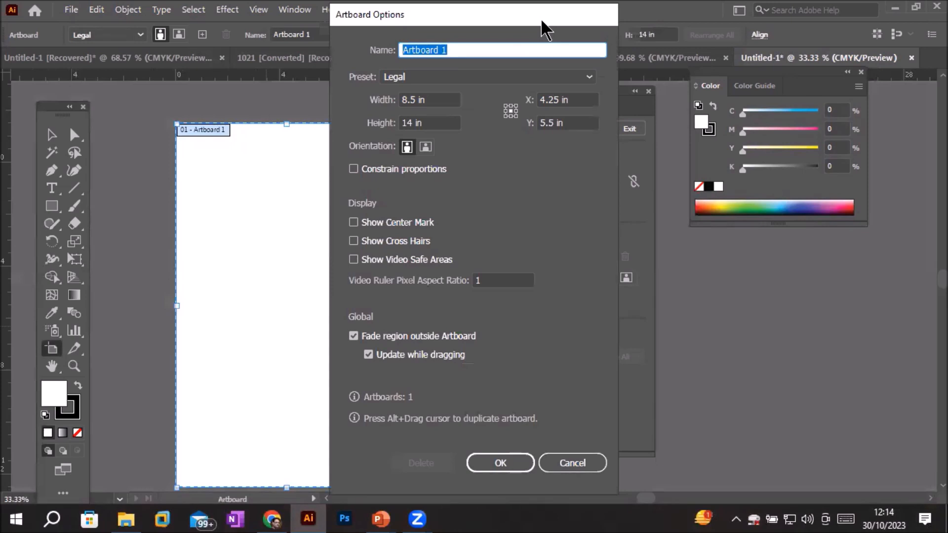
{"action": "type", "text": "CoverPage"}
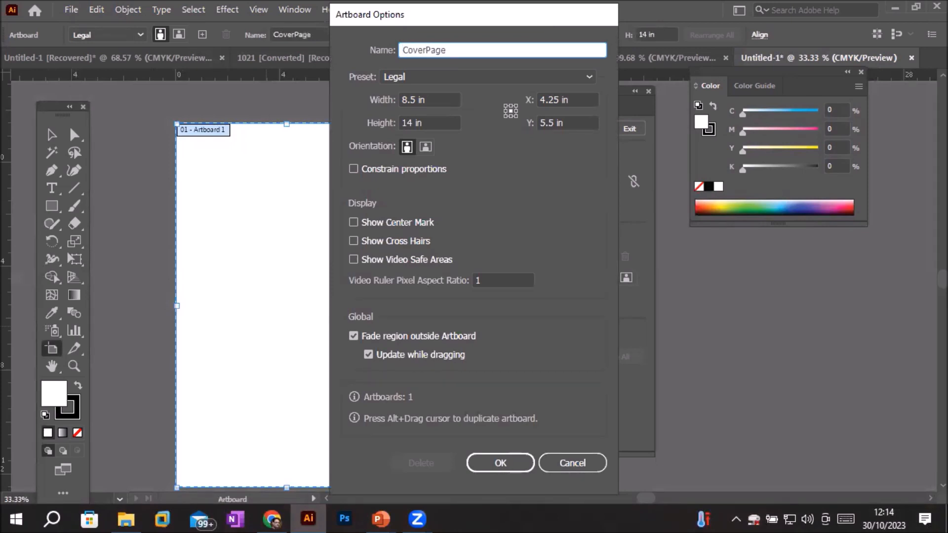
{"action": "left_click", "coordinate": [471, 76]}
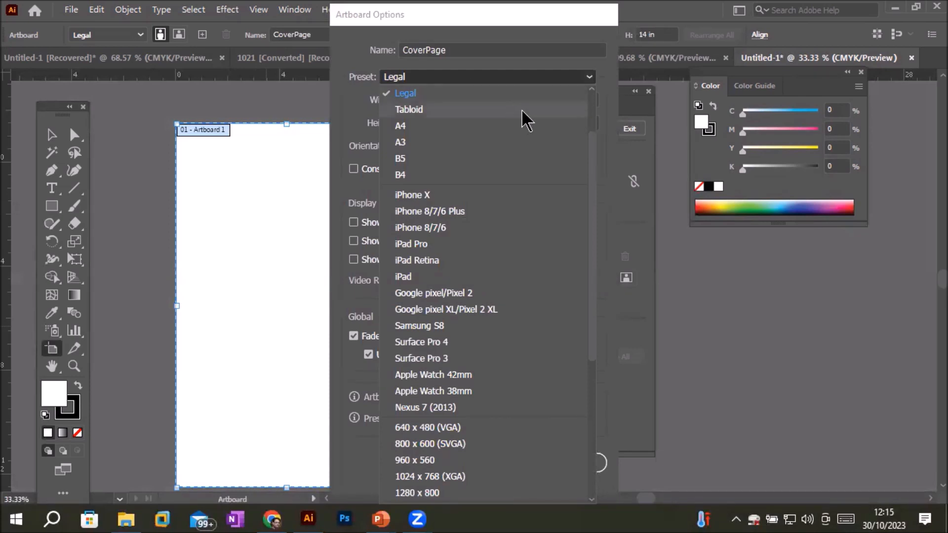
{"action": "left_click_drag", "start_coordinate": [591, 154], "coordinate": [595, 127]}
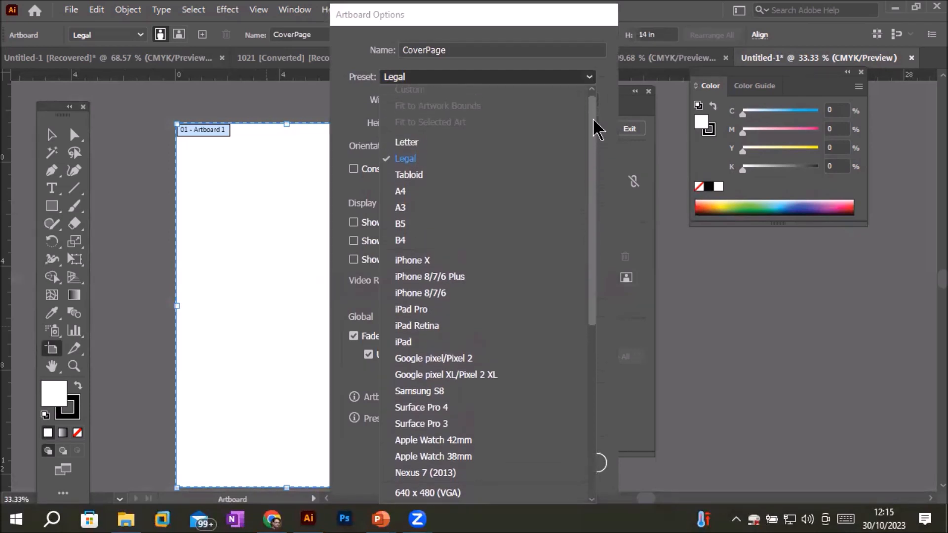
{"action": "left_click", "coordinate": [464, 146]}
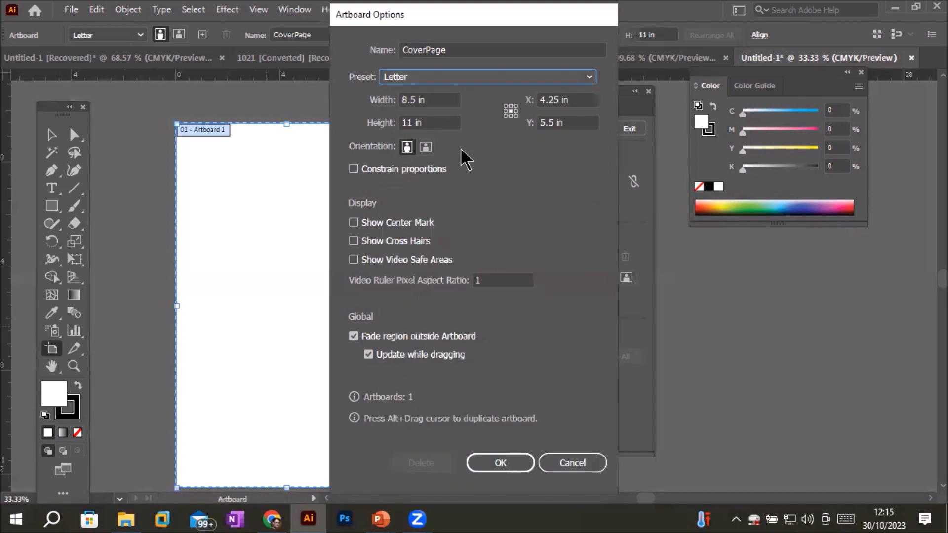
{"action": "left_click", "coordinate": [440, 101]}
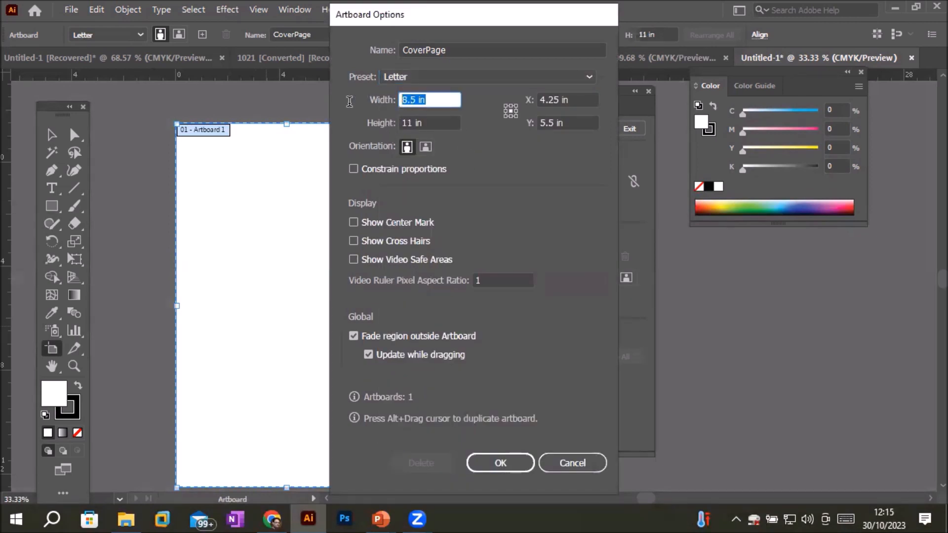
{"action": "left_click_drag", "start_coordinate": [441, 126], "coordinate": [363, 123]}
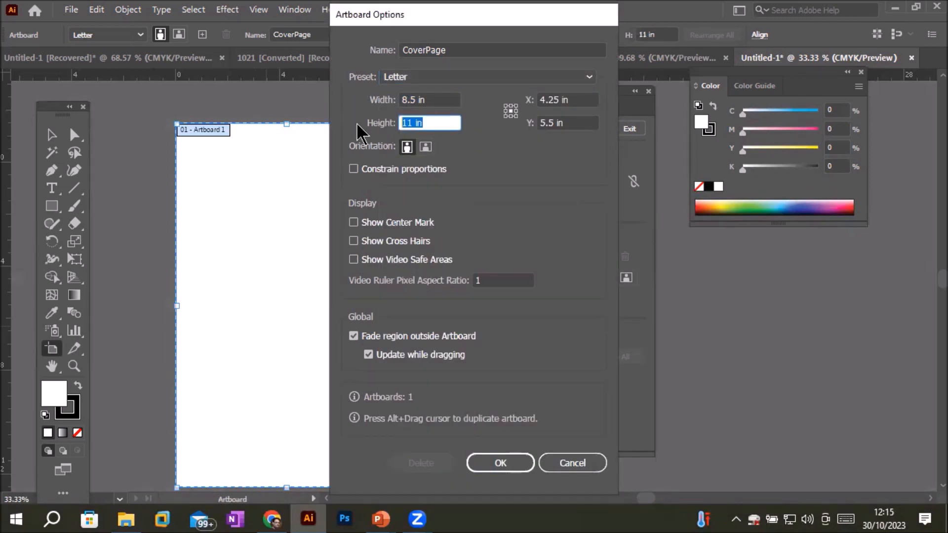
Step: Set the CoverPage artboard to landscape orientation and apply the artboard options
{"action": "left_click_drag", "start_coordinate": [444, 20], "coordinate": [588, 14]}
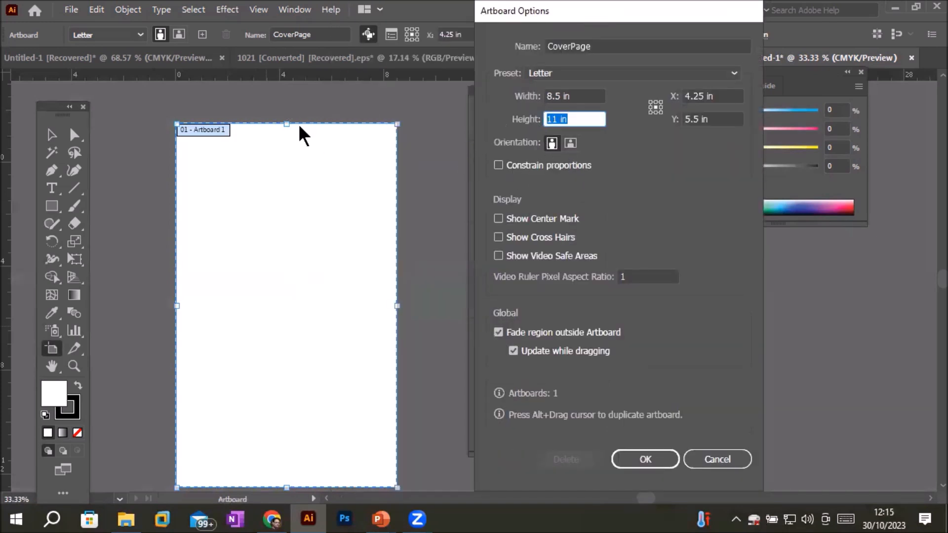
{"action": "left_click", "coordinate": [571, 143]}
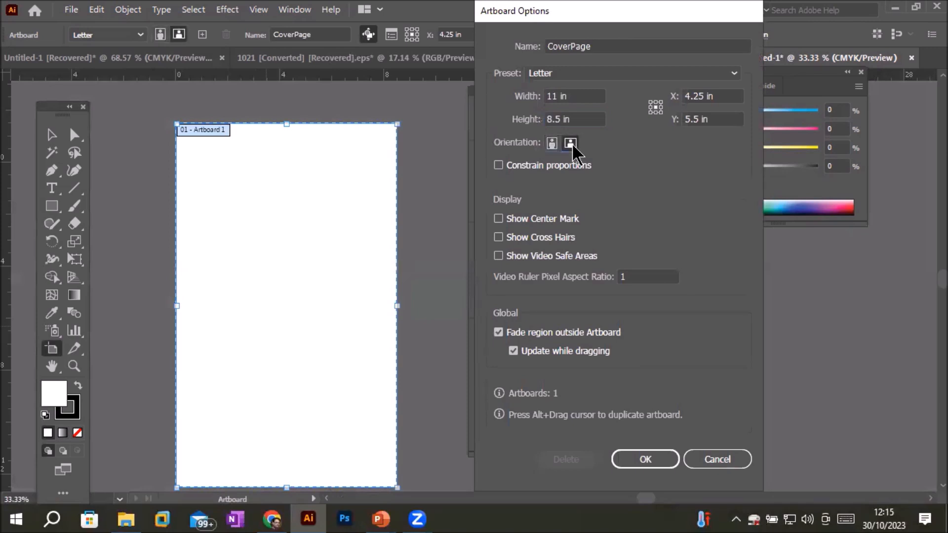
{"action": "left_click", "coordinate": [551, 145]}
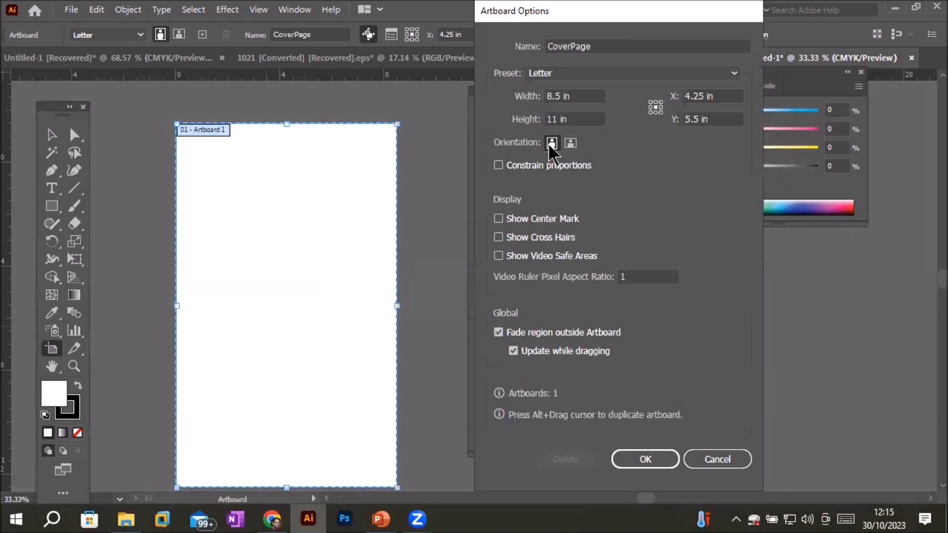
{"action": "left_click", "coordinate": [571, 143]}
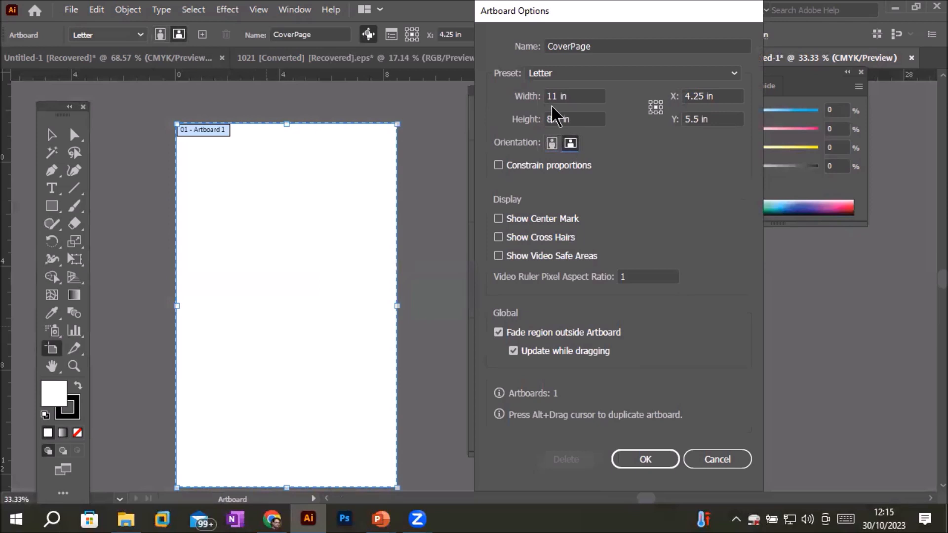
{"action": "left_click", "coordinate": [575, 96]}
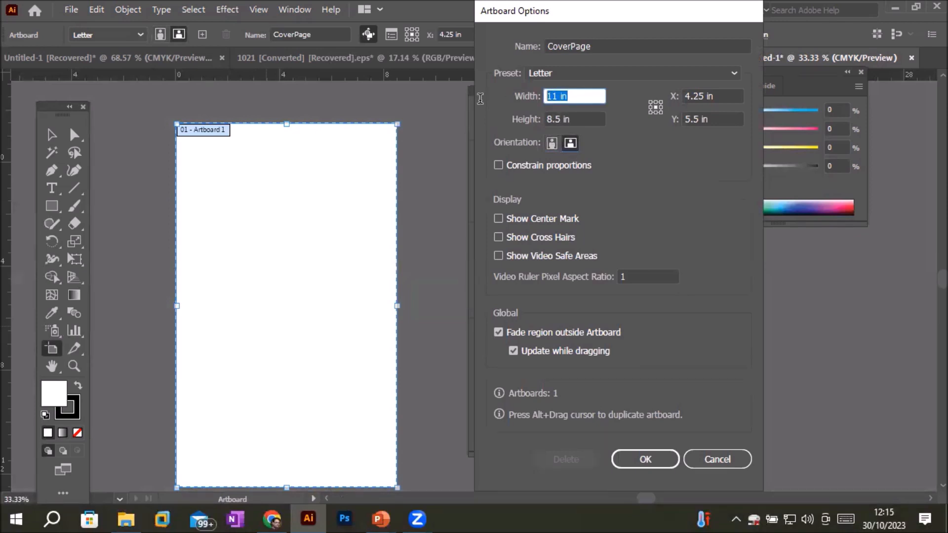
{"action": "left_click", "coordinate": [573, 118]}
{"action": "left_click", "coordinate": [628, 457]}
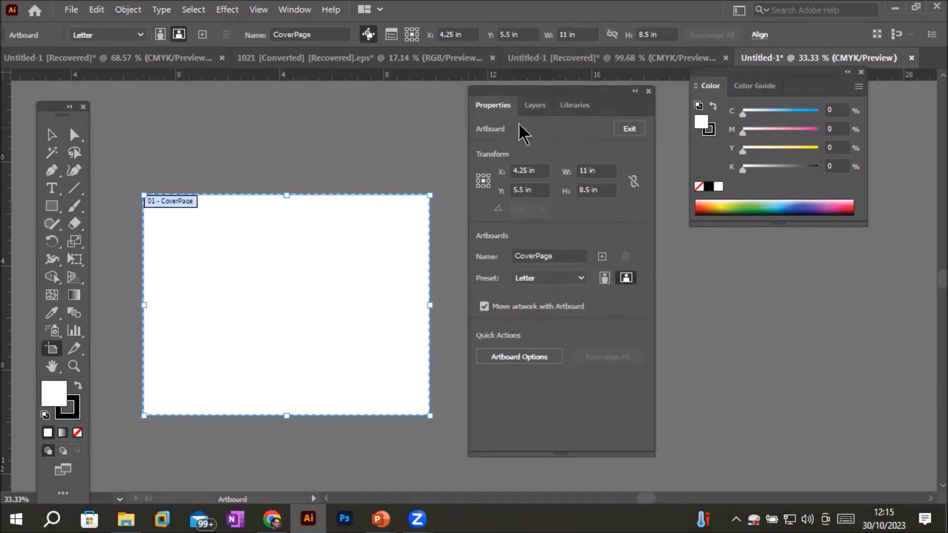
Step: Check the CoverPage artboard's width in its transform values and leave artboard editing
{"action": "left_click_drag", "start_coordinate": [605, 169], "coordinate": [583, 170]}
{"action": "double_click", "coordinate": [583, 170]}
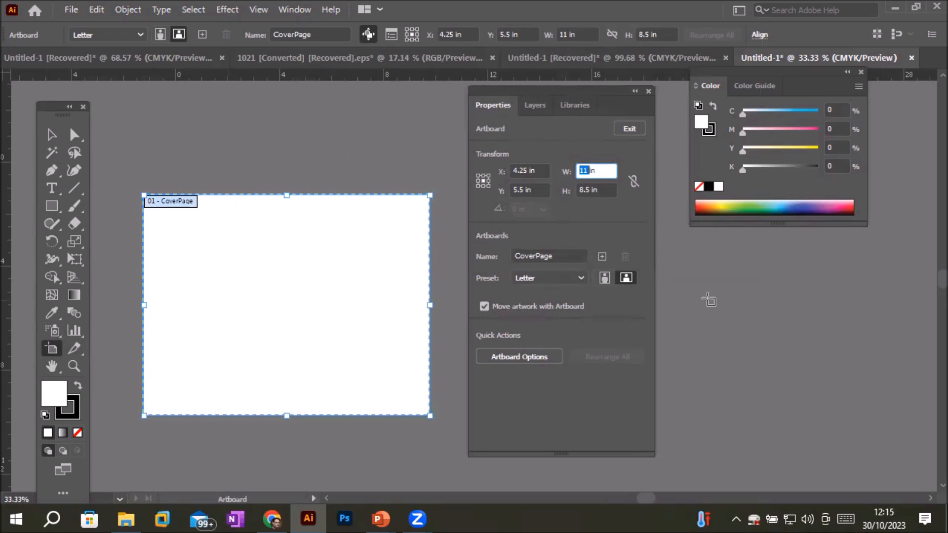
{"action": "key", "text": "Return"}
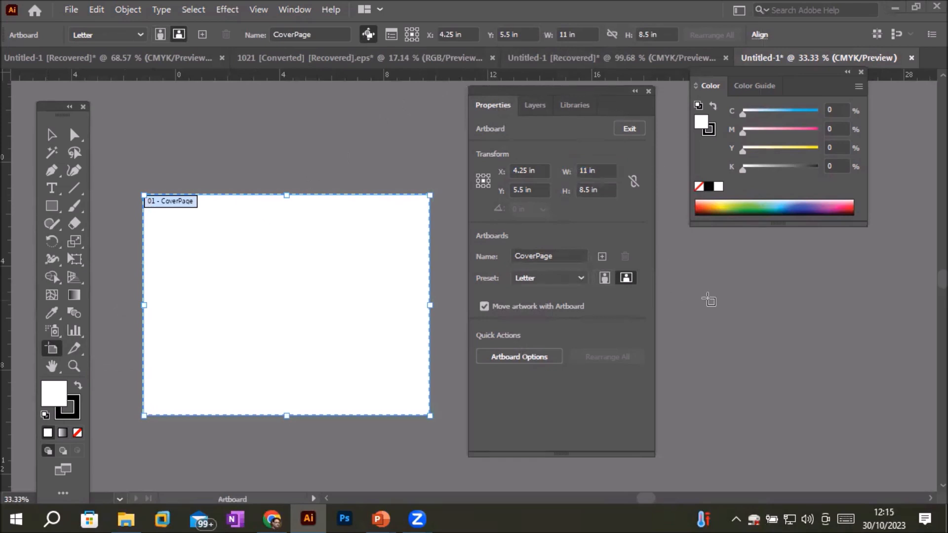
{"action": "left_click", "coordinate": [56, 140]}
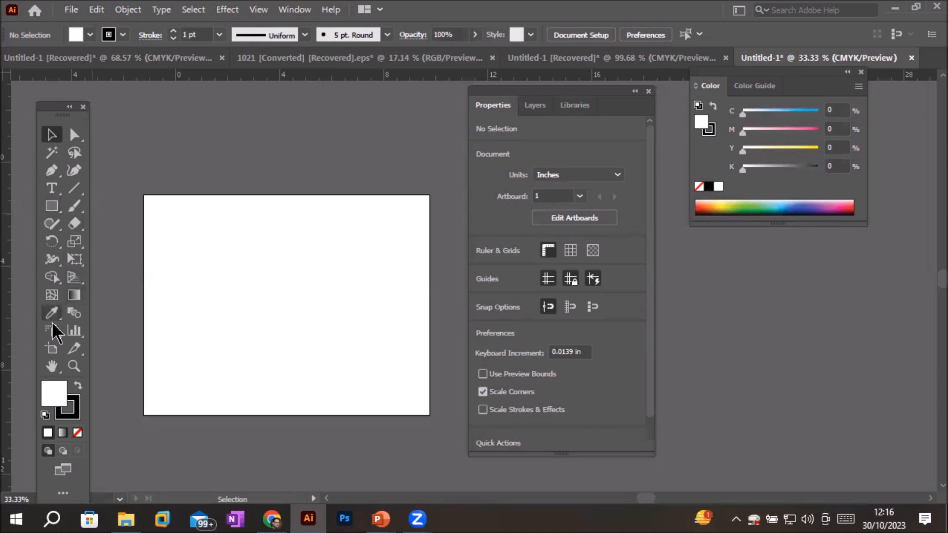
Step: Return to artboard editing, add a second artboard after CoverPage and name it BackPage
{"action": "left_click", "coordinate": [53, 348]}
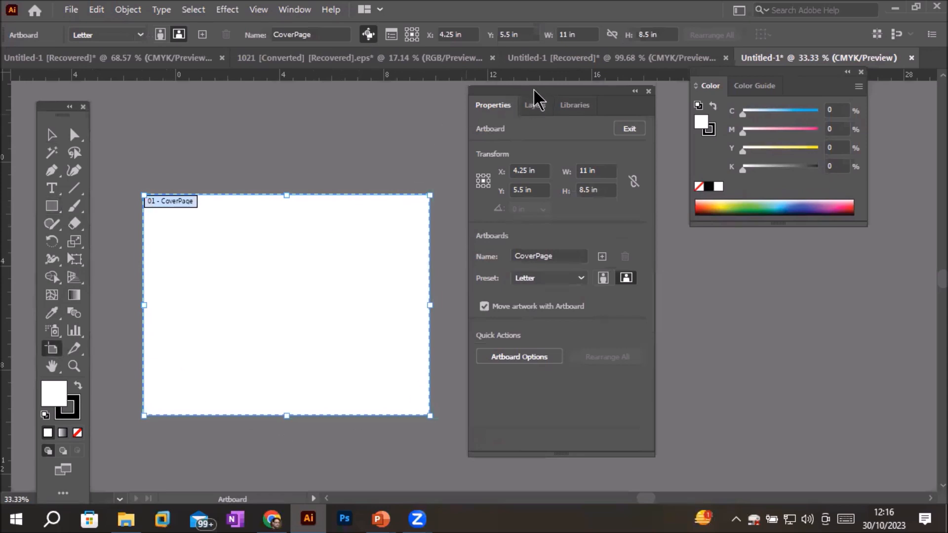
{"action": "left_click_drag", "start_coordinate": [535, 92], "coordinate": [568, 92]}
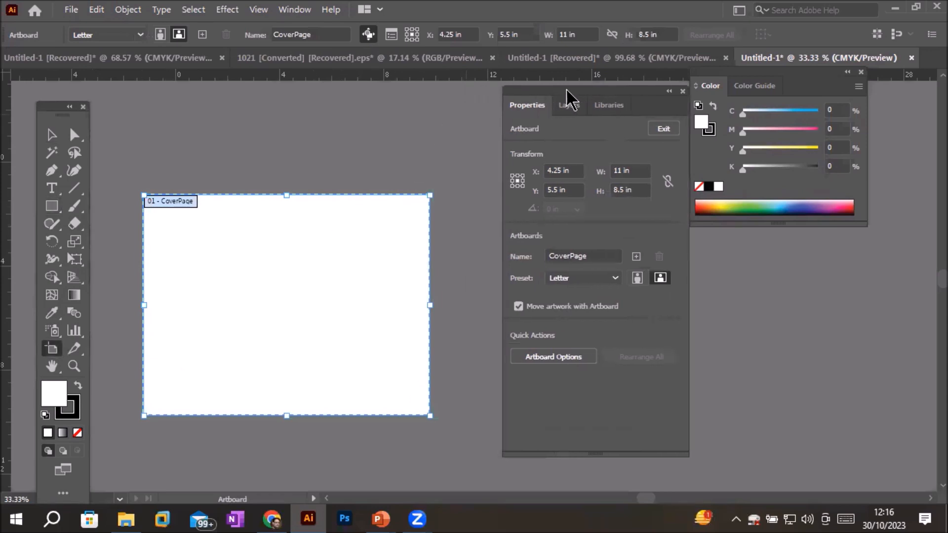
{"action": "left_click", "coordinate": [636, 256]}
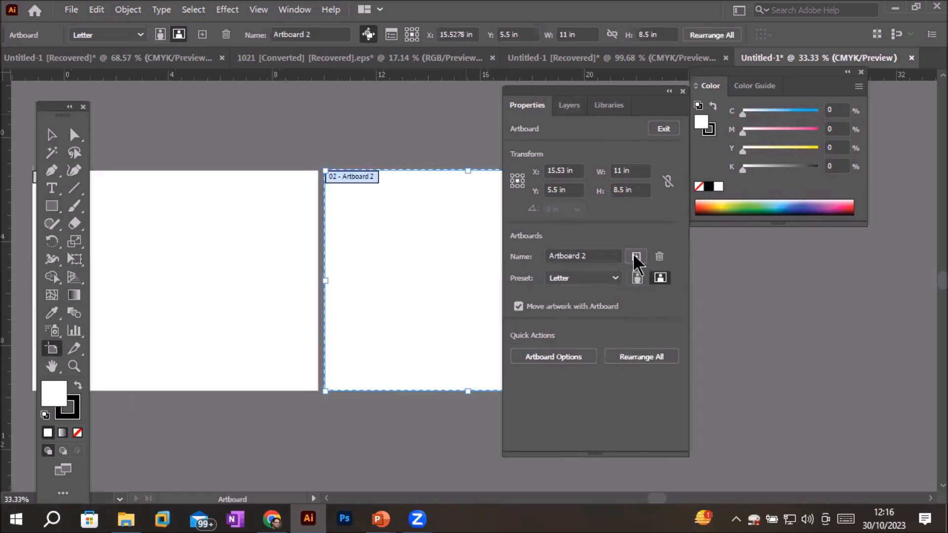
{"action": "left_click", "coordinate": [593, 255]}
{"action": "key", "text": "ctrl+a"}
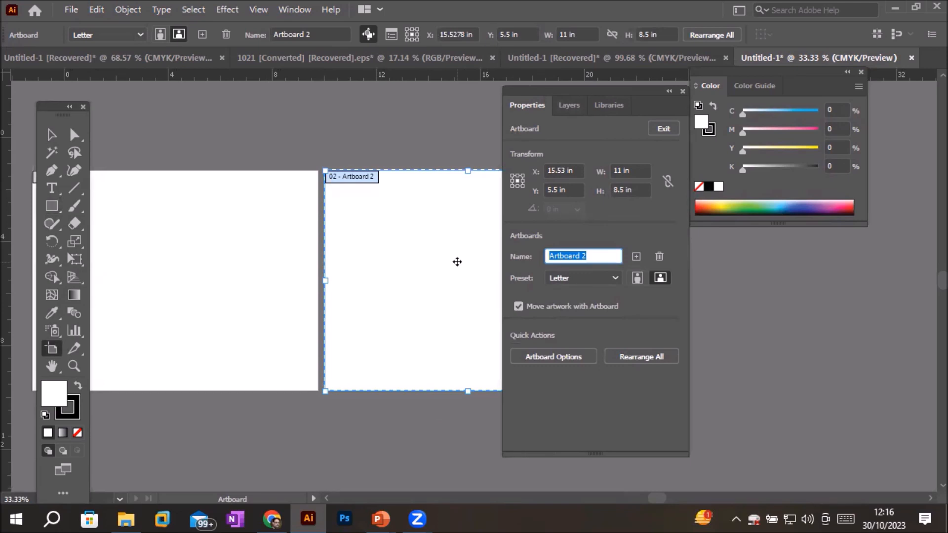
{"action": "type", "text": "BackPage"}
{"action": "key", "text": "Return"}
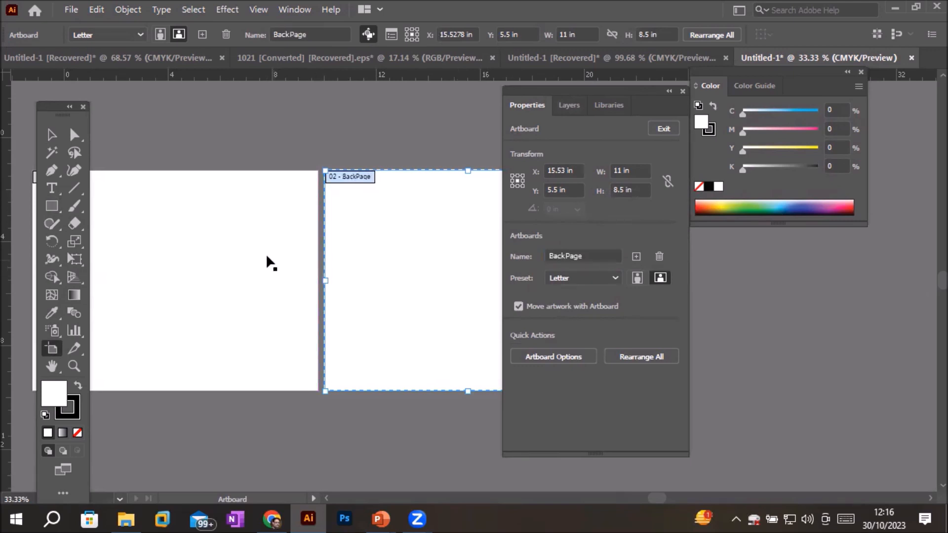
Step: Examine the CoverPage and BackPage artboards, selecting each in turn to compare their names and properties
{"action": "scroll", "coordinate": [267, 256], "scroll_direction": "down", "scroll_amount": 2}
{"action": "left_click", "coordinate": [187, 230]}
{"action": "scroll", "coordinate": [171, 215], "scroll_direction": "up", "scroll_amount": 2}
{"action": "scroll", "coordinate": [182, 218], "scroll_direction": "up", "scroll_amount": 1}
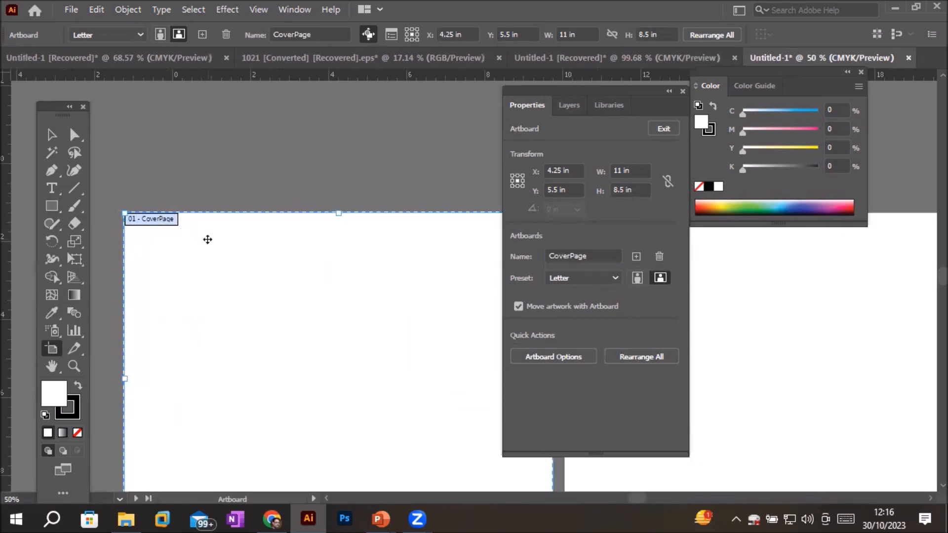
{"action": "scroll", "coordinate": [207, 239], "scroll_direction": "down", "scroll_amount": 1}
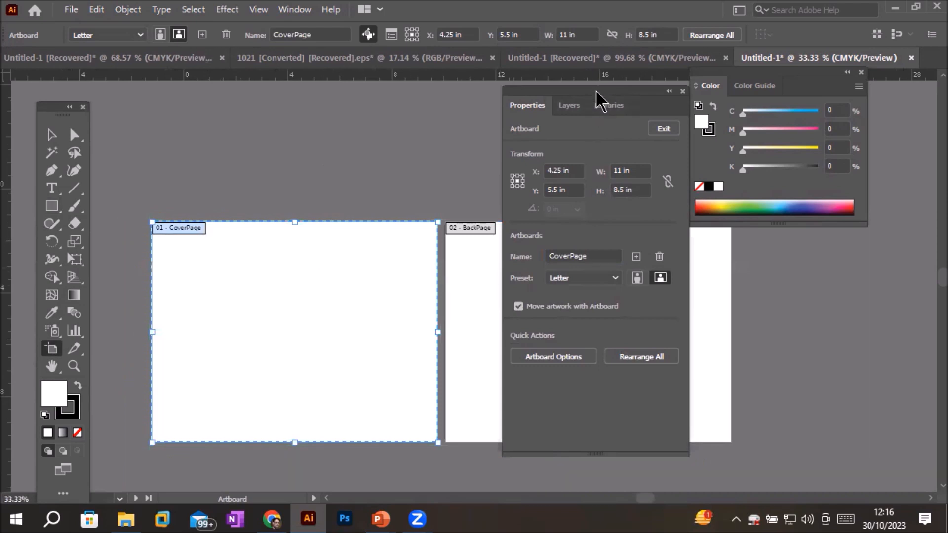
{"action": "left_click_drag", "start_coordinate": [627, 101], "coordinate": [663, 124]}
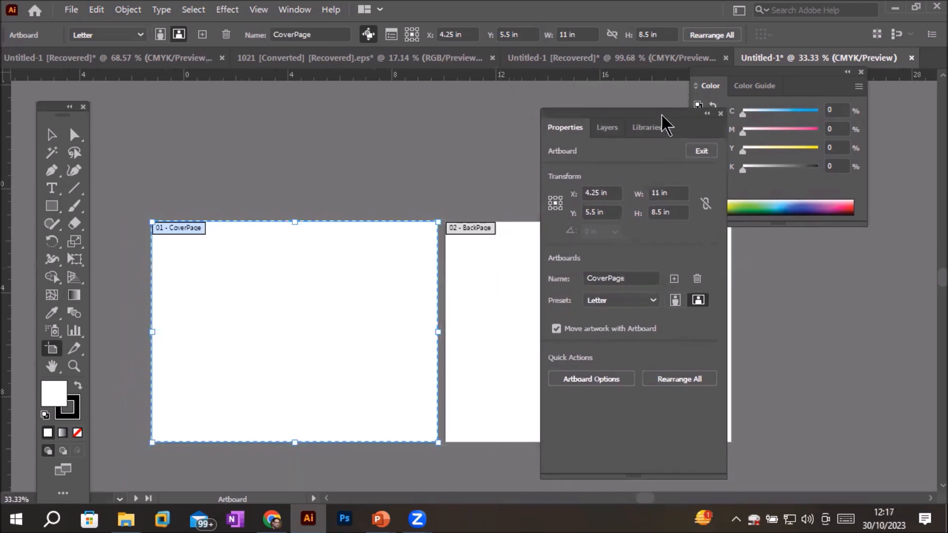
{"action": "left_click", "coordinate": [483, 311]}
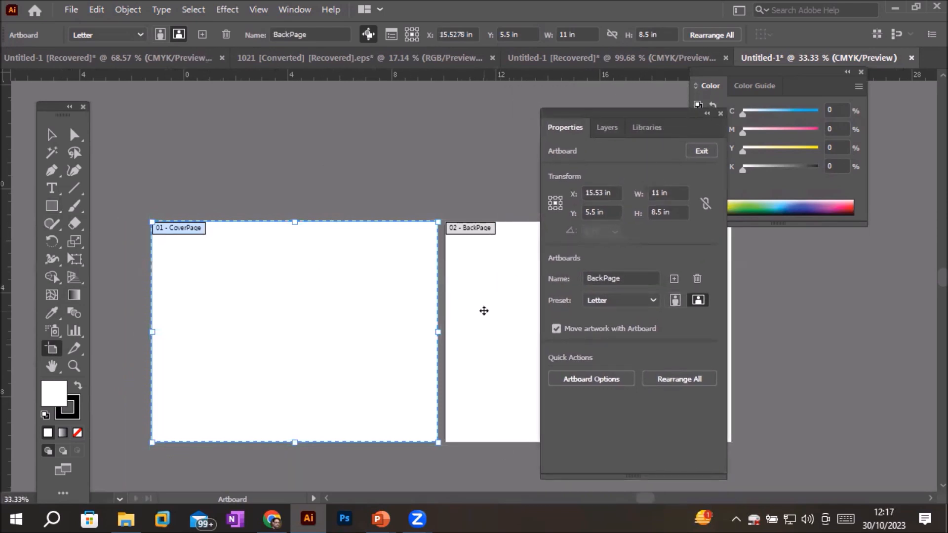
{"action": "left_click", "coordinate": [262, 306]}
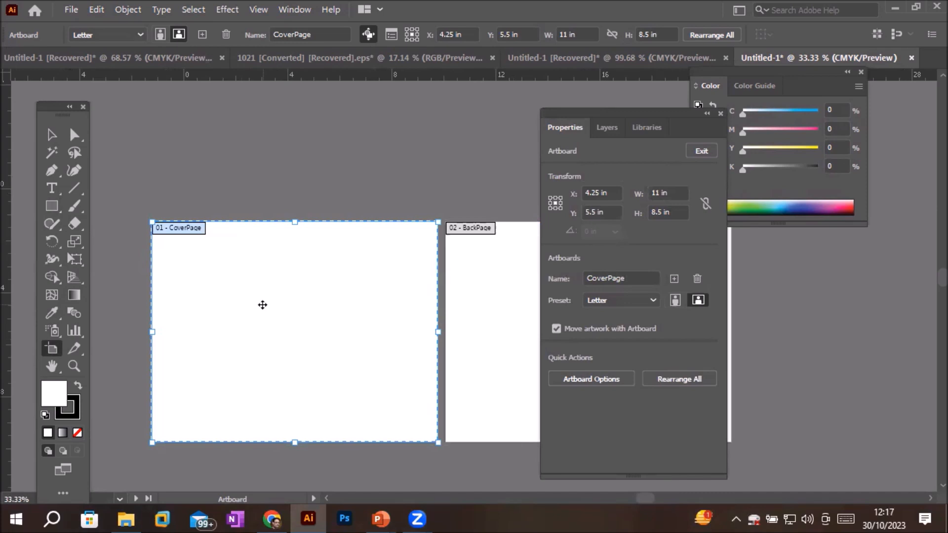
Step: Draw a nearly horizontal line about 11 in long across the CoverPage artboard near its lower edge with the Line Segment tool
{"action": "left_click", "coordinate": [74, 187]}
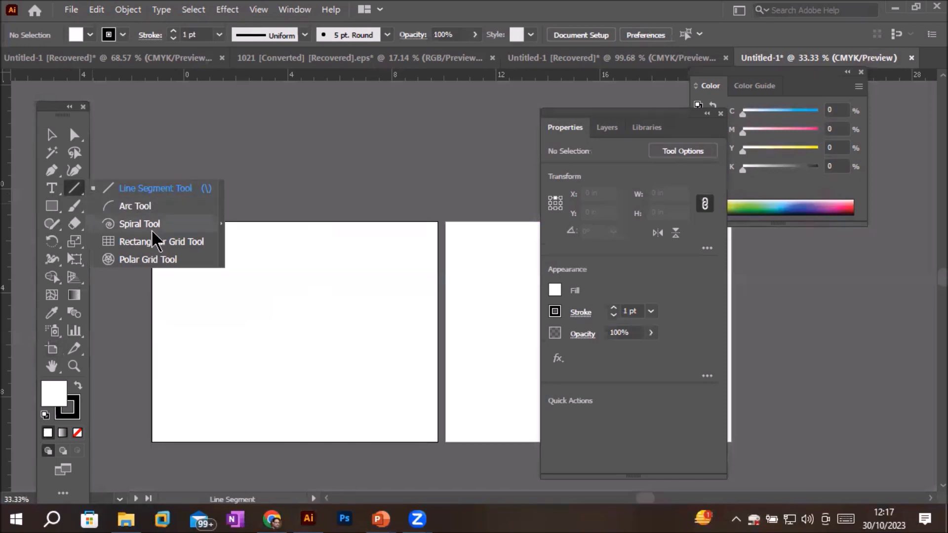
{"action": "left_click", "coordinate": [136, 189]}
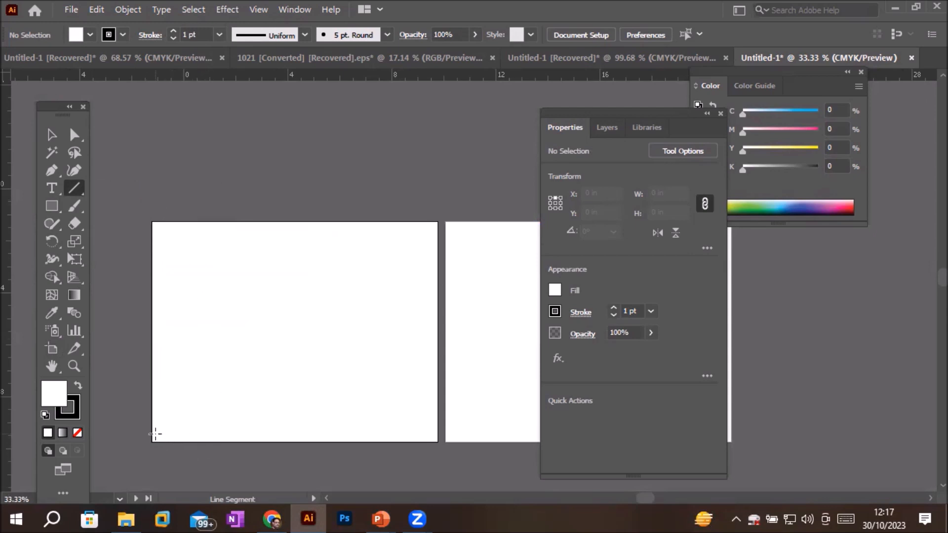
{"action": "left_click_drag", "start_coordinate": [151, 433], "coordinate": [438, 433]}
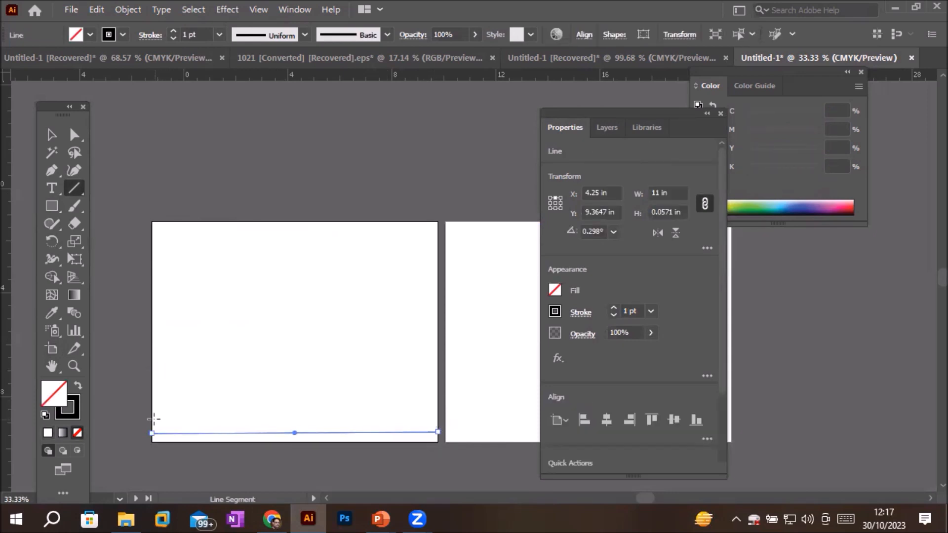
Step: Draw a second, perfectly horizontal line about 11 in long across CoverPage, slightly above the first one, and compare the two up close
{"action": "left_click_drag", "start_coordinate": [150, 414], "coordinate": [435, 388]}
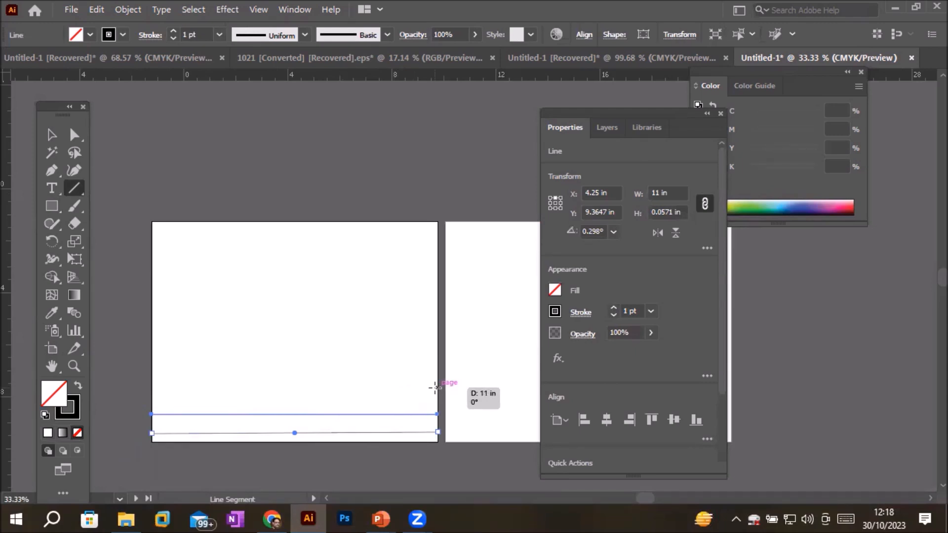
{"action": "left_click_drag", "start_coordinate": [434, 387], "coordinate": [436, 387]}
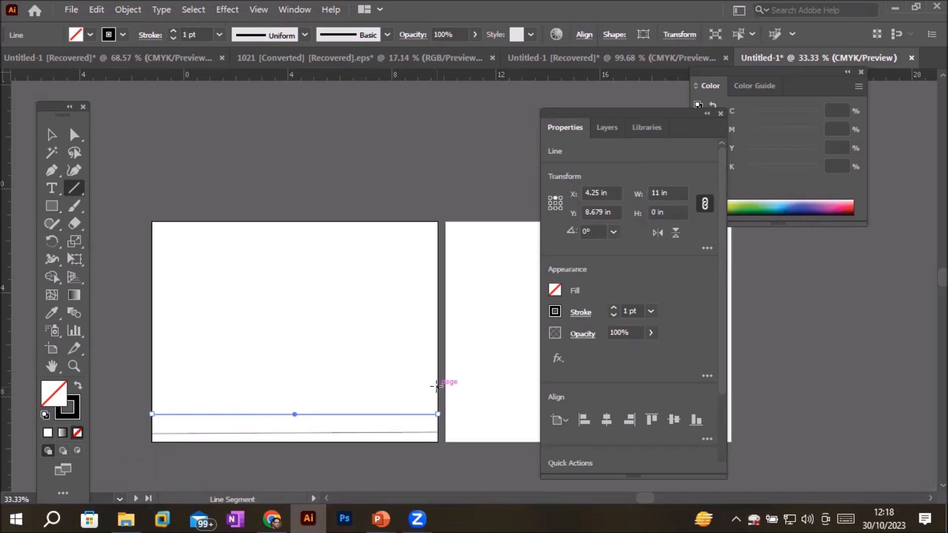
{"action": "scroll", "coordinate": [336, 426], "scroll_direction": "up", "scroll_amount": 2}
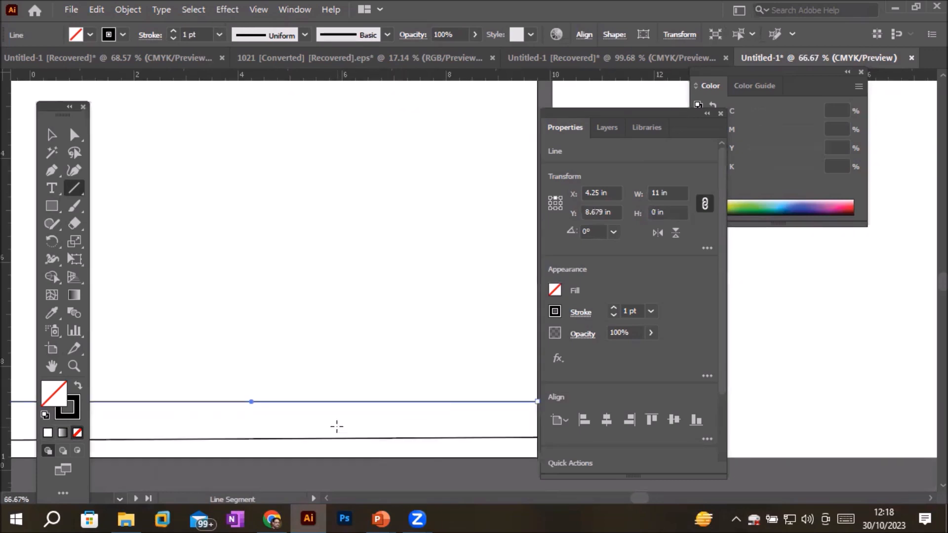
{"action": "scroll", "coordinate": [337, 425], "scroll_direction": "down", "scroll_amount": 2}
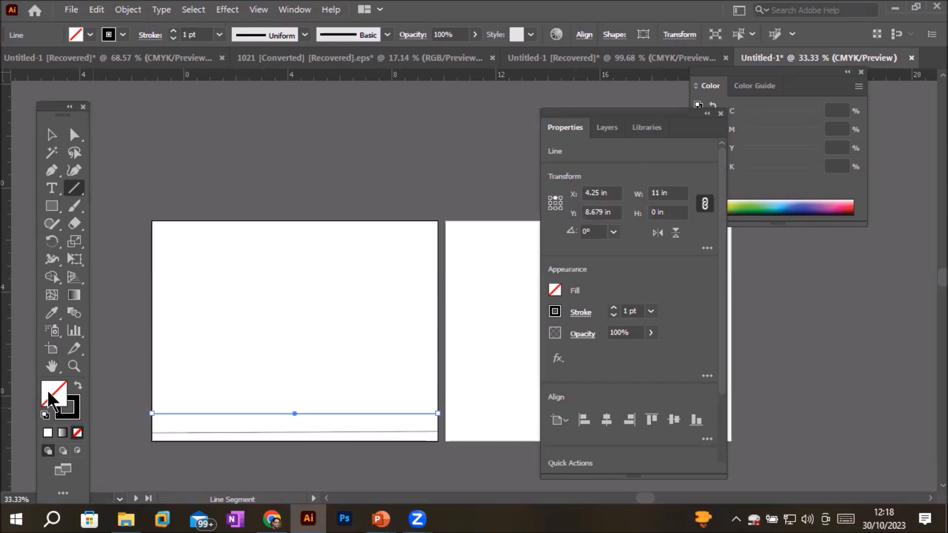
Step: Activate the upper line's stroke and increase its weight to 10 pt, moving the properties off the colour controls
{"action": "left_click", "coordinate": [77, 410]}
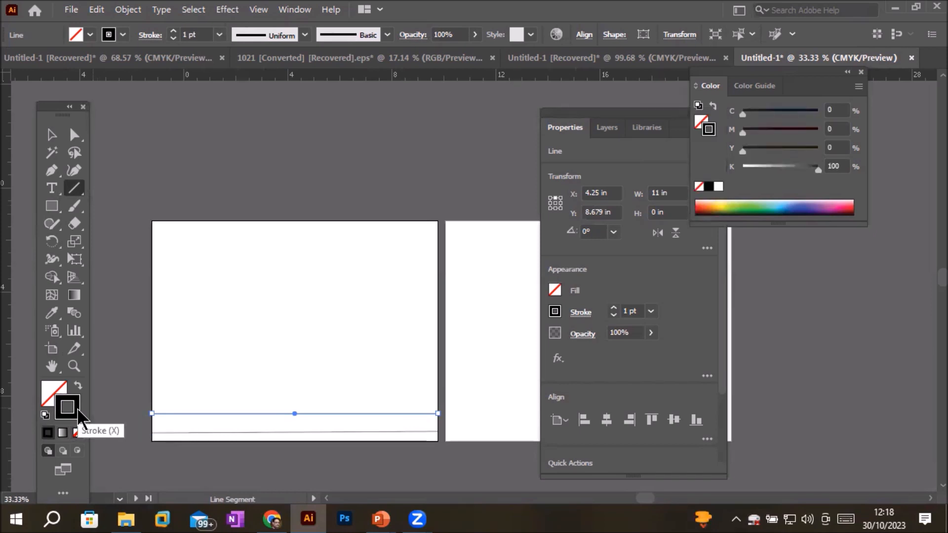
{"action": "left_click", "coordinate": [559, 127]}
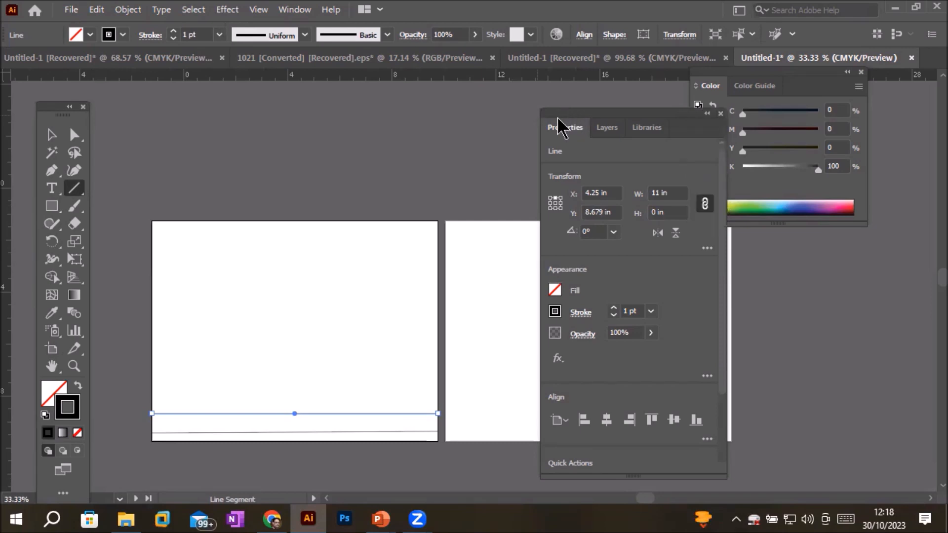
{"action": "left_click_drag", "start_coordinate": [578, 117], "coordinate": [516, 100]}
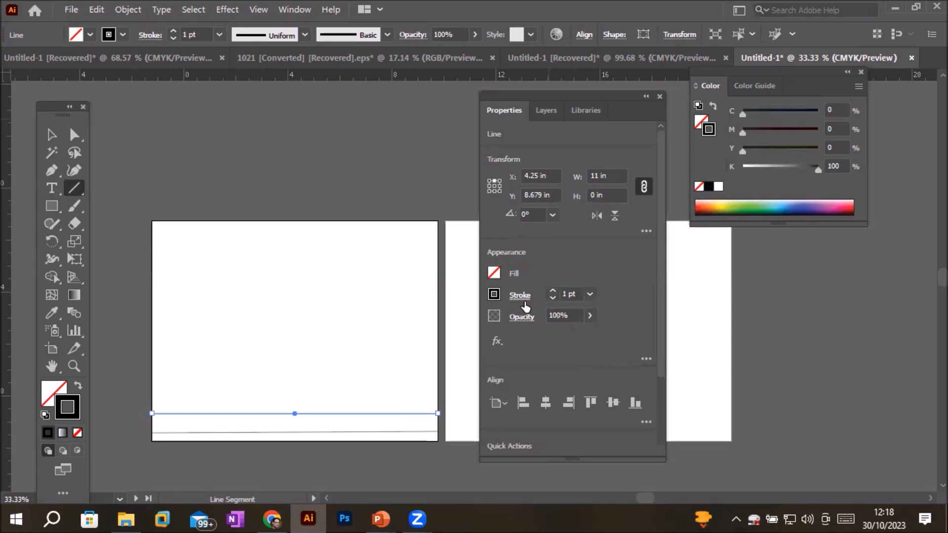
{"action": "left_click", "coordinate": [554, 292]}
{"action": "left_click", "coordinate": [553, 292]}
{"action": "left_click", "coordinate": [554, 292]}
{"action": "left_click", "coordinate": [554, 292]}
{"action": "left_click", "coordinate": [554, 292]}
{"action": "left_click", "coordinate": [553, 292]}
{"action": "left_click", "coordinate": [554, 292]}
{"action": "left_click", "coordinate": [554, 292]}
{"action": "left_click", "coordinate": [553, 292]}
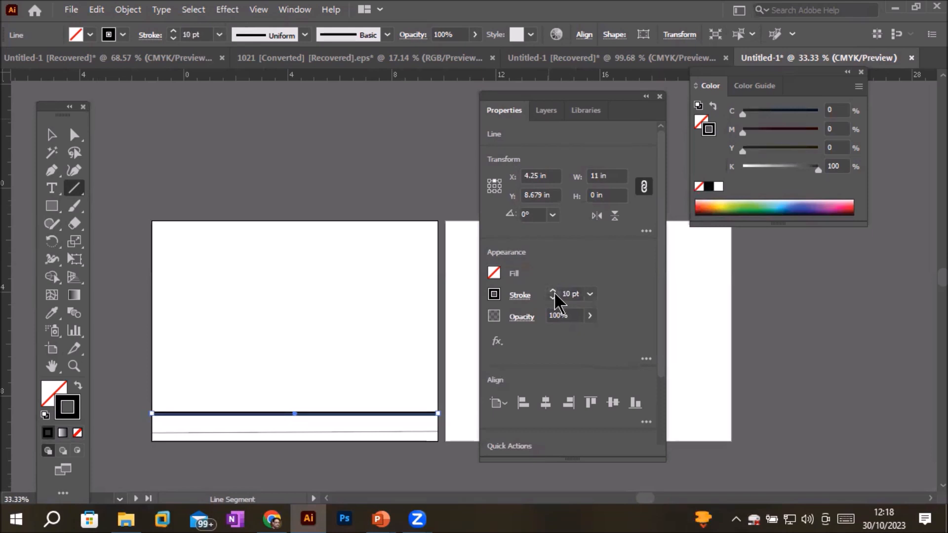
Step: Inspect the upper line's thickness up close and reduce its stroke weight step by step until it has no stroke
{"action": "scroll", "coordinate": [354, 431], "scroll_direction": "up", "scroll_amount": 1}
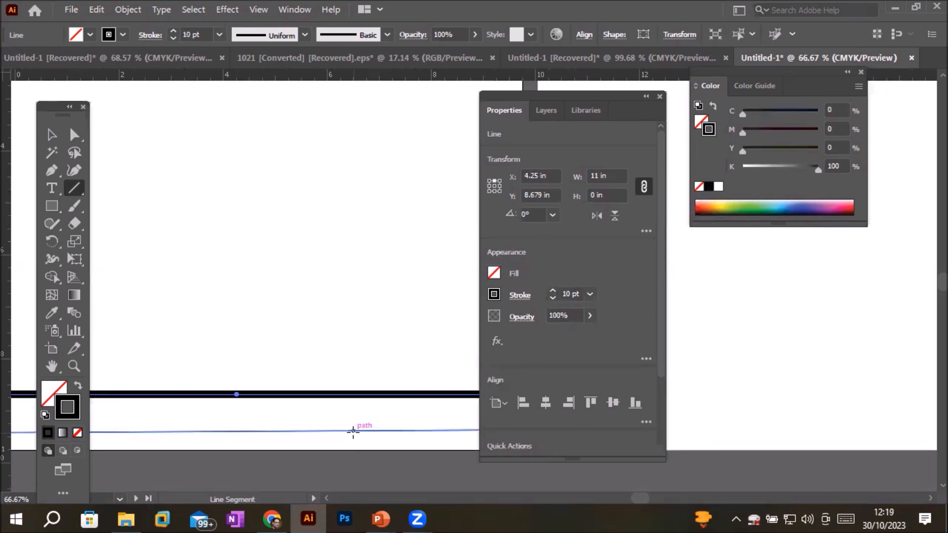
{"action": "scroll", "coordinate": [354, 430], "scroll_direction": "up", "scroll_amount": 5}
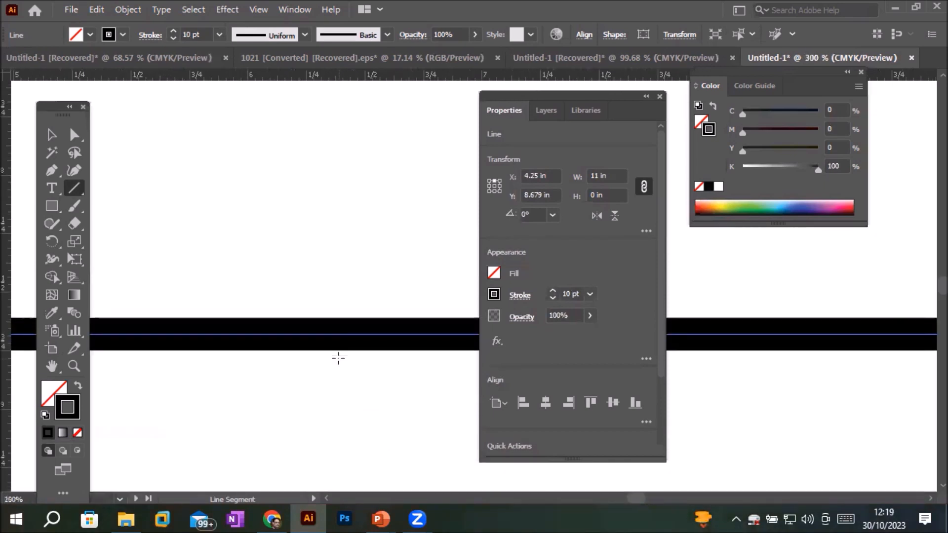
{"action": "scroll", "coordinate": [339, 353], "scroll_direction": "up", "scroll_amount": 3}
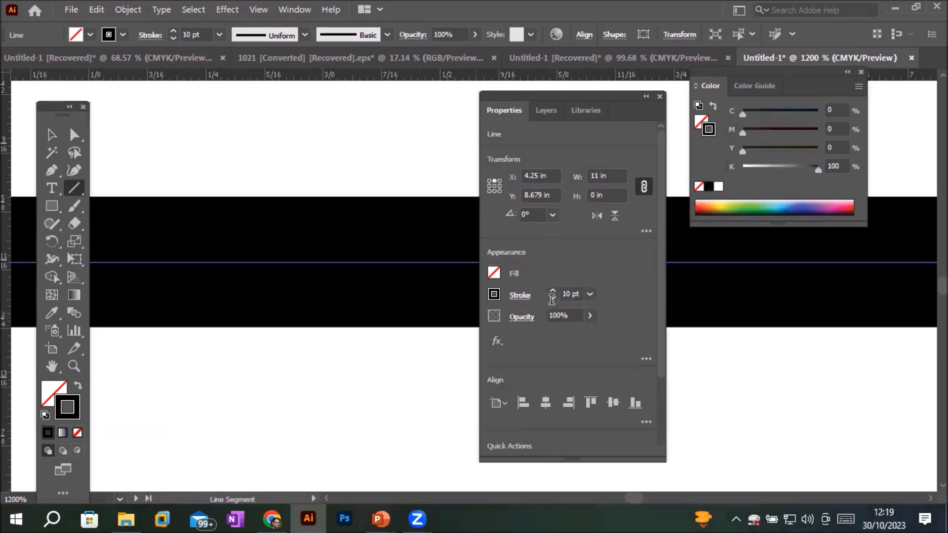
{"action": "left_click", "coordinate": [552, 297]}
{"action": "left_click", "coordinate": [552, 297]}
{"action": "left_click", "coordinate": [552, 297]}
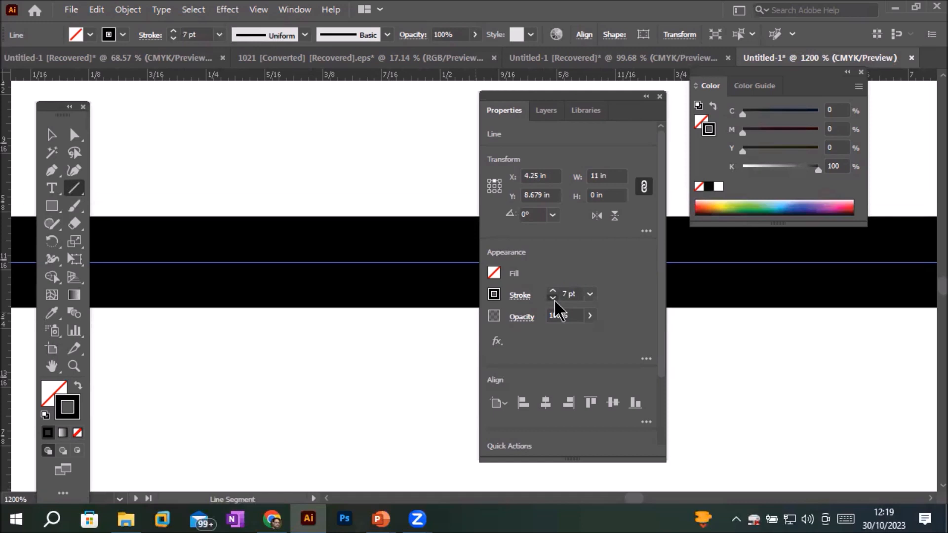
{"action": "left_click", "coordinate": [551, 298]}
{"action": "left_click", "coordinate": [552, 298]}
{"action": "left_click", "coordinate": [552, 297]}
{"action": "left_click", "coordinate": [552, 298]}
{"action": "left_click", "coordinate": [552, 297]}
{"action": "left_click", "coordinate": [552, 298]}
{"action": "left_click", "coordinate": [552, 298]}
{"action": "left_click", "coordinate": [552, 298]}
{"action": "left_click", "coordinate": [552, 298]}
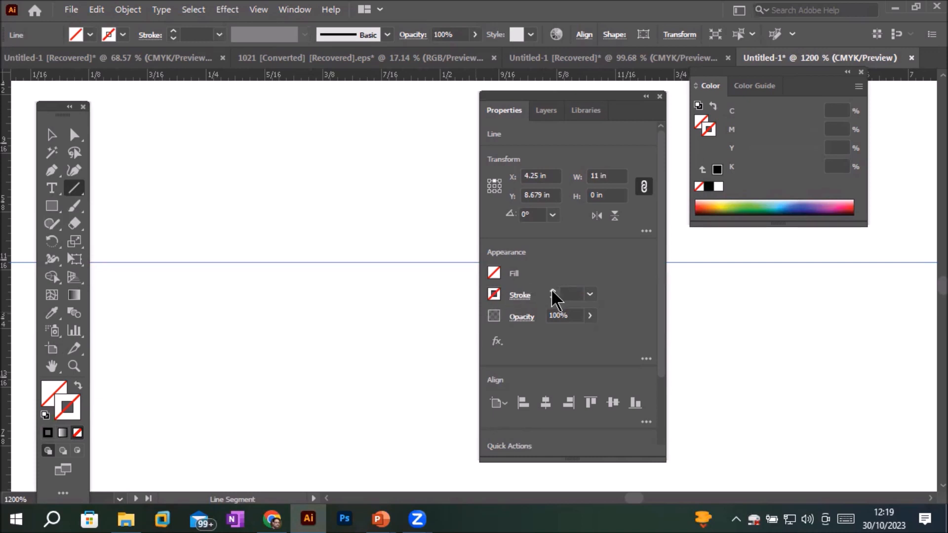
{"action": "scroll", "coordinate": [319, 196], "scroll_direction": "down", "scroll_amount": 6}
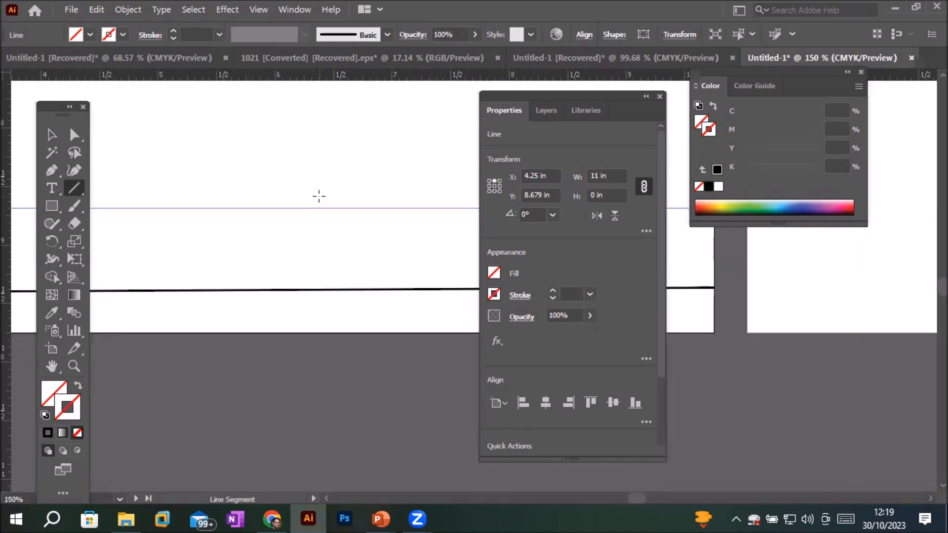
{"action": "scroll", "coordinate": [319, 196], "scroll_direction": "down", "scroll_amount": 2}
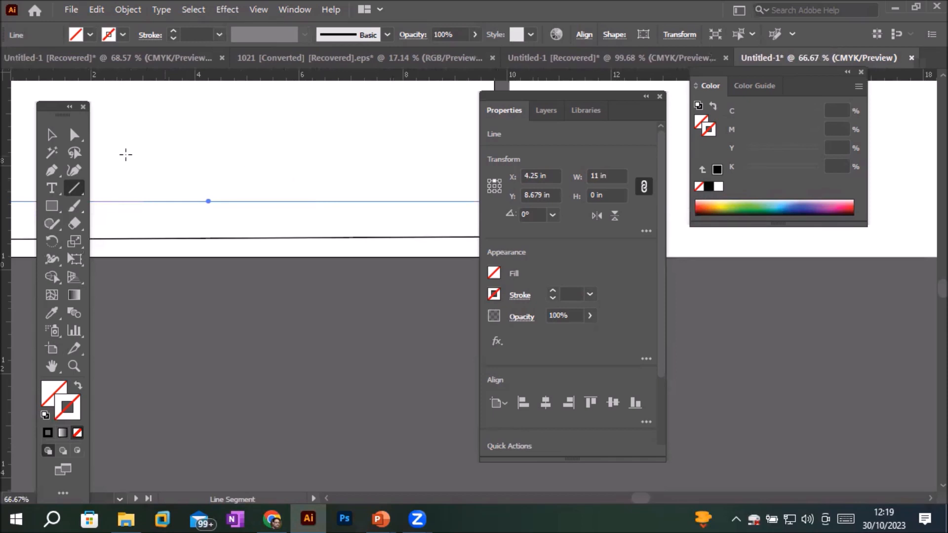
Step: Check the stroke weight of the lower line, locate the strokeless upper line with a selection marquee, and deselect it
{"action": "left_click", "coordinate": [51, 134]}
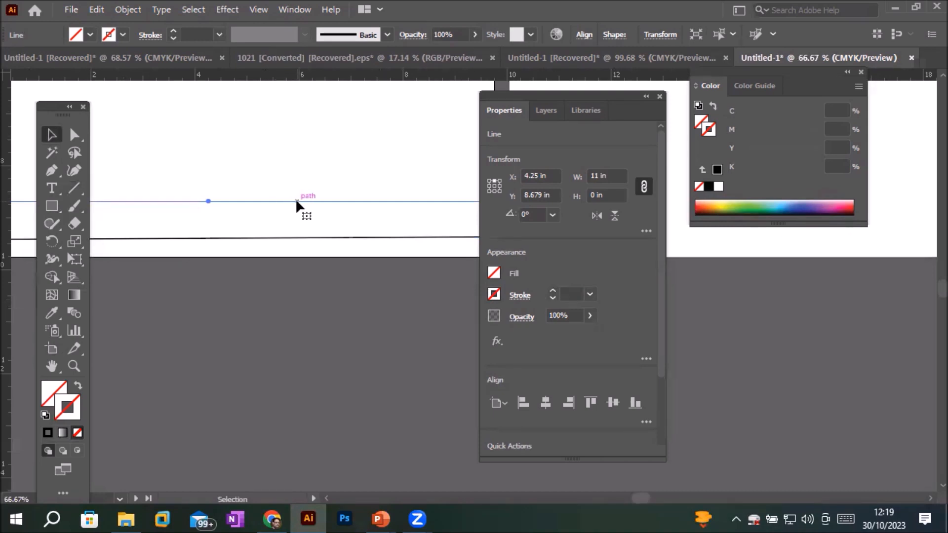
{"action": "left_click", "coordinate": [298, 120]}
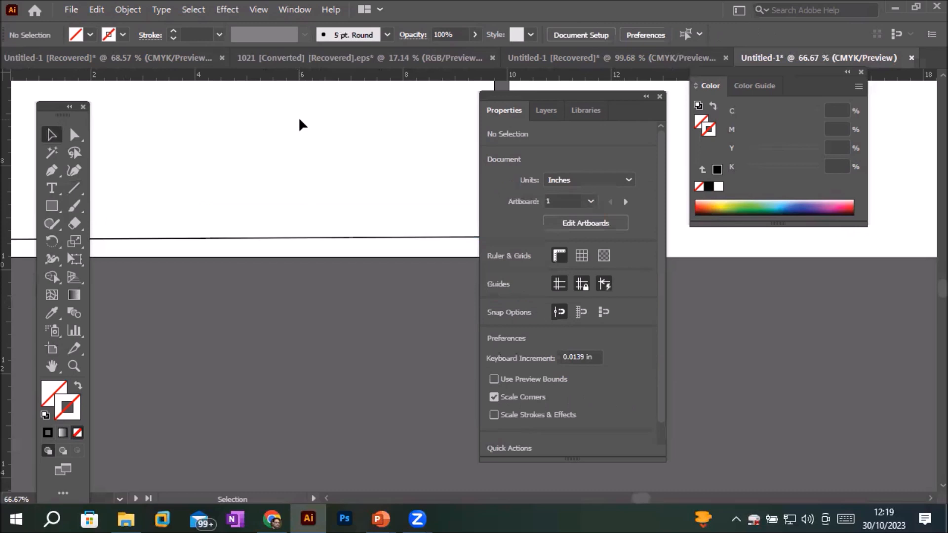
{"action": "left_click", "coordinate": [320, 237]}
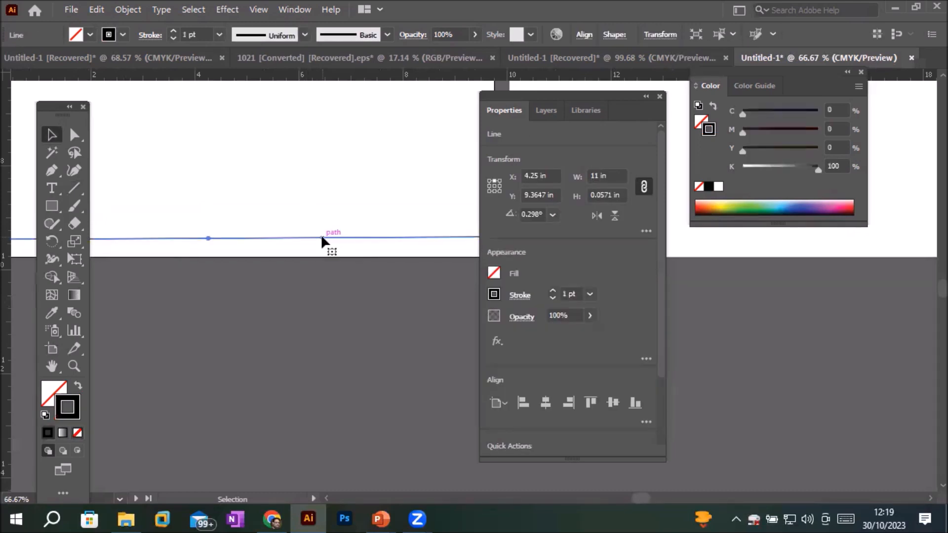
{"action": "left_click", "coordinate": [203, 34]}
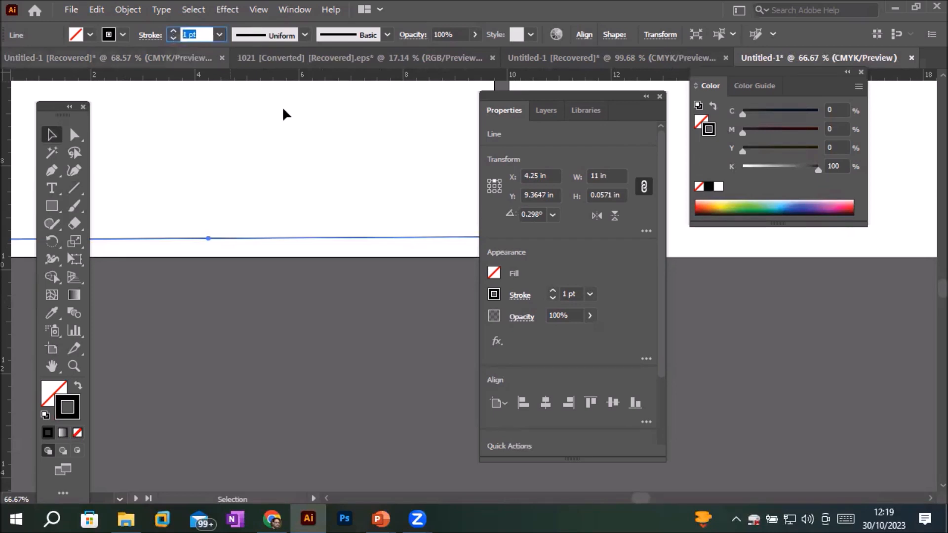
{"action": "left_click", "coordinate": [571, 294]}
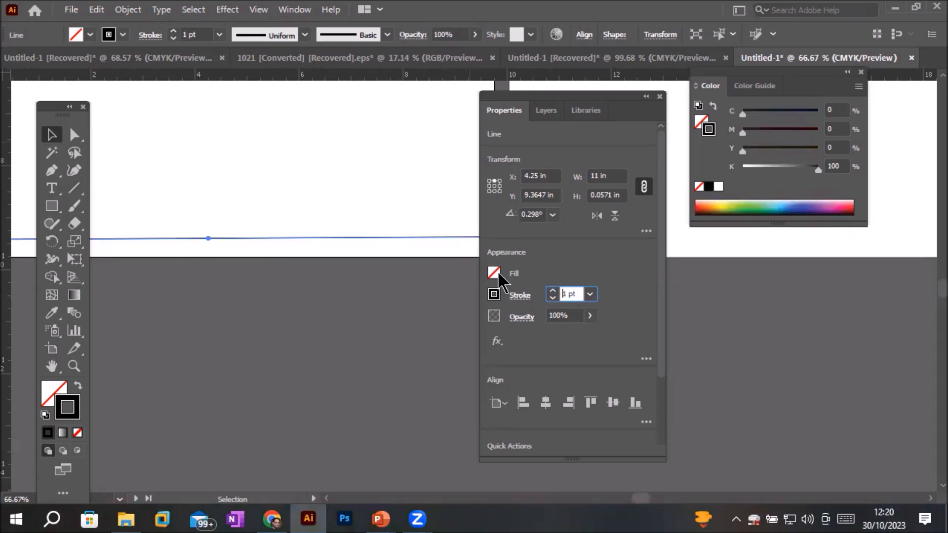
{"action": "left_click", "coordinate": [53, 138]}
{"action": "mouse_move", "coordinate": [266, 97]}
{"action": "left_mouse_down"}
{"action": "mouse_move", "coordinate": [281, 144]}
{"action": "mouse_move", "coordinate": [329, 220]}
{"action": "left_mouse_up"}
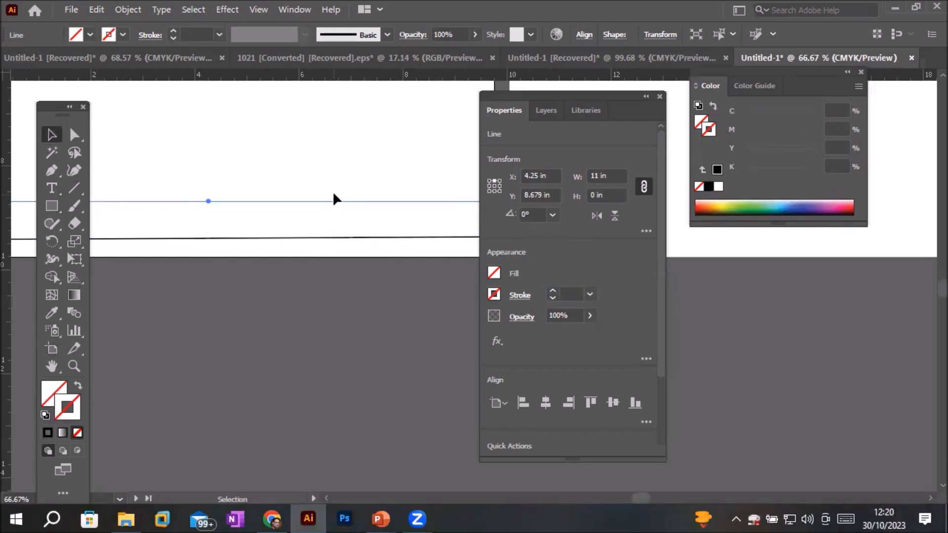
{"action": "left_click", "coordinate": [339, 141]}
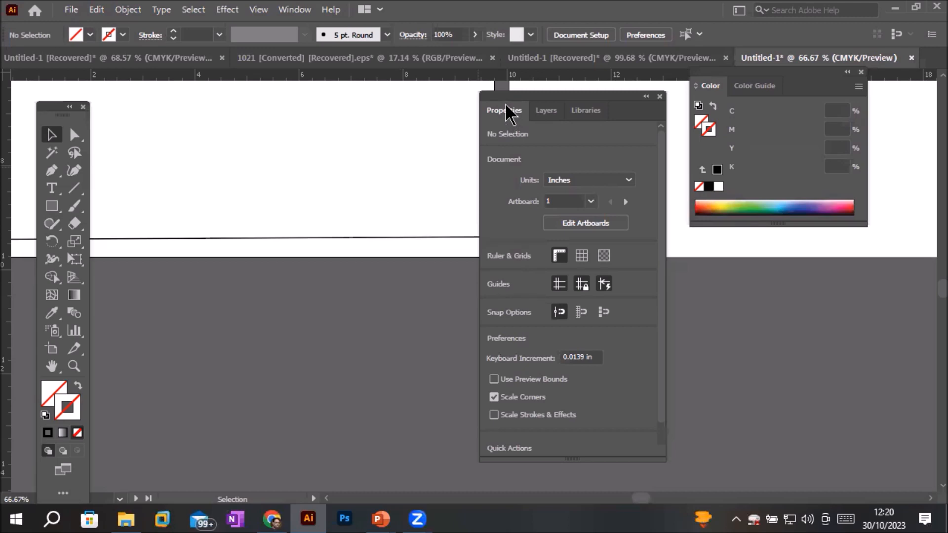
Step: Expand Layer 1 to list its lines, select the strokeless upper line from the list and display its properties
{"action": "left_click", "coordinate": [546, 113]}
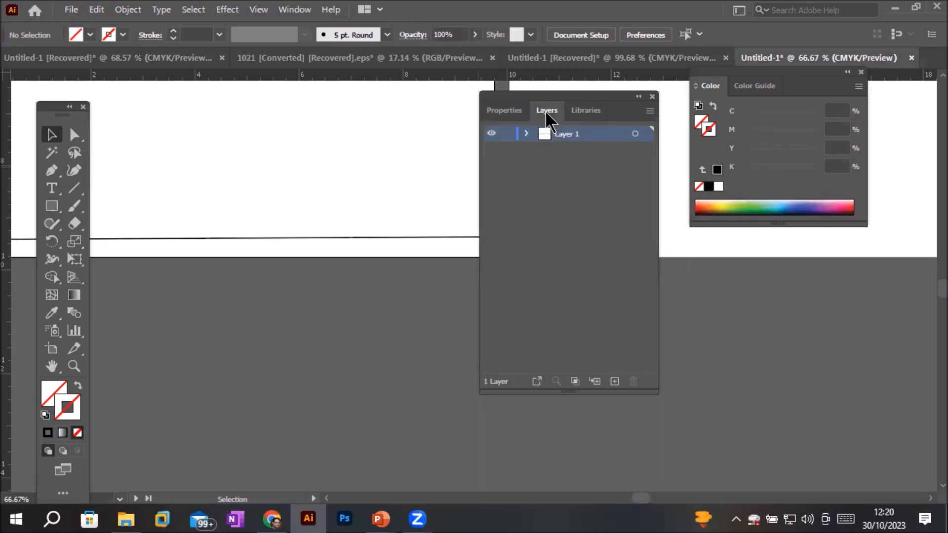
{"action": "left_click", "coordinate": [526, 134]}
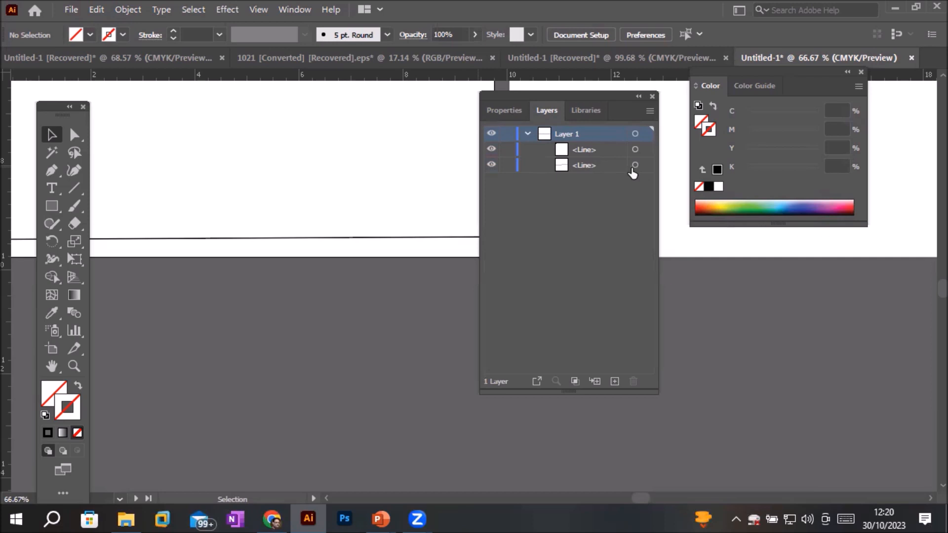
{"action": "left_click", "coordinate": [635, 165]}
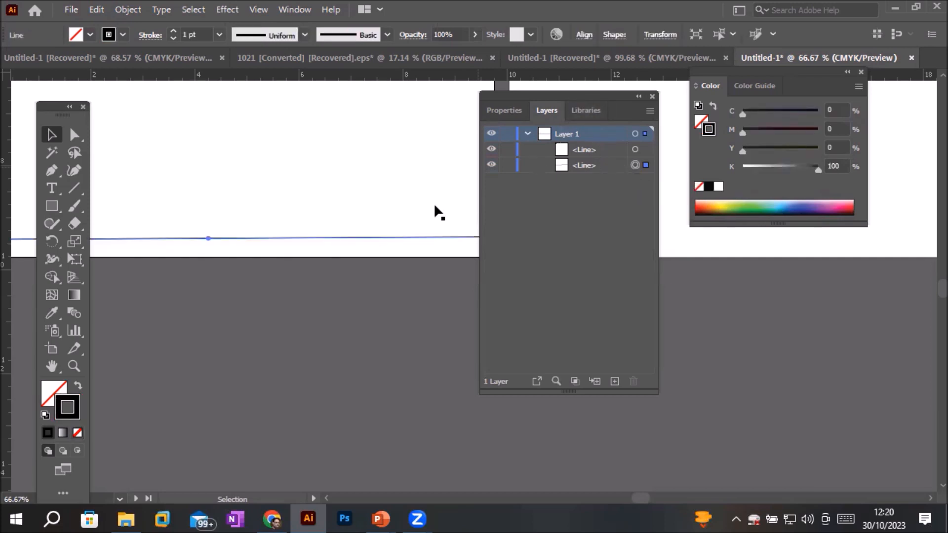
{"action": "scroll", "coordinate": [369, 231], "scroll_direction": "down", "scroll_amount": 2}
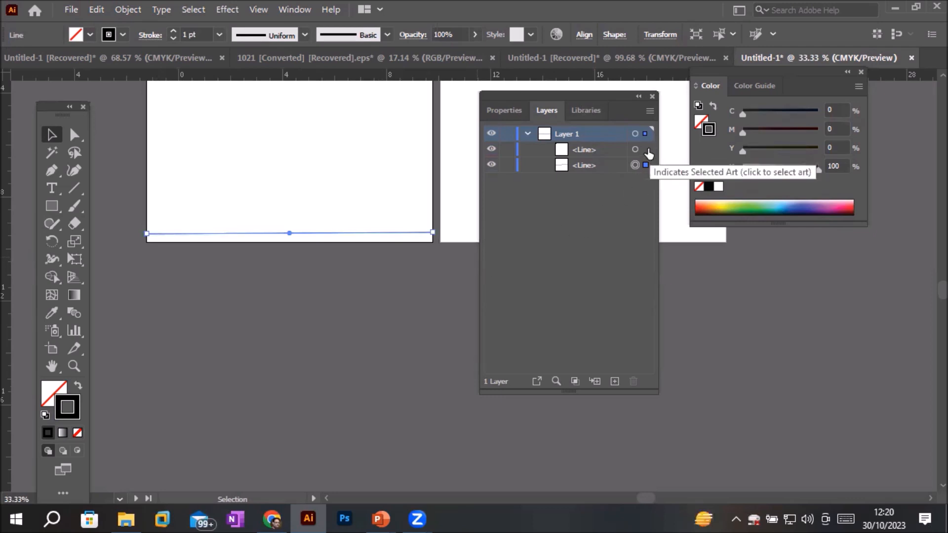
{"action": "left_click", "coordinate": [646, 149]}
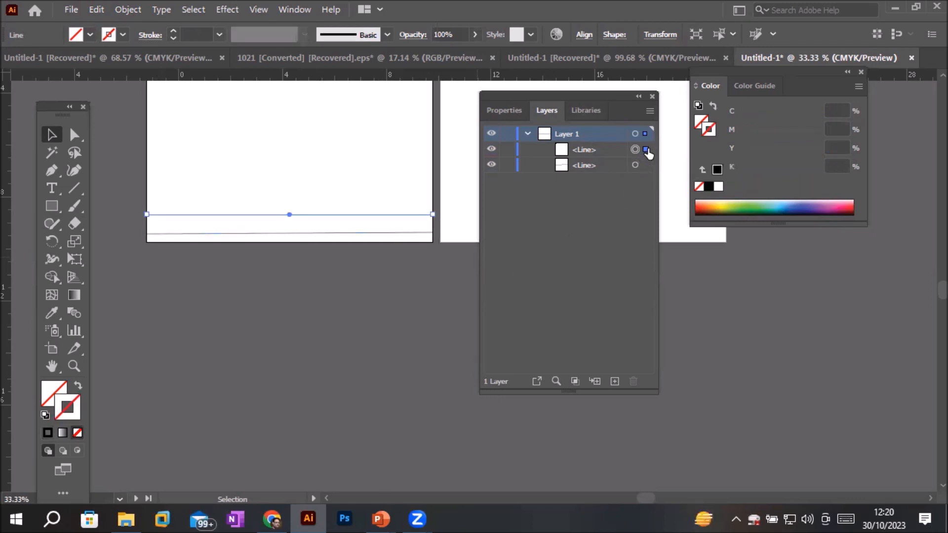
{"action": "left_click", "coordinate": [494, 112]}
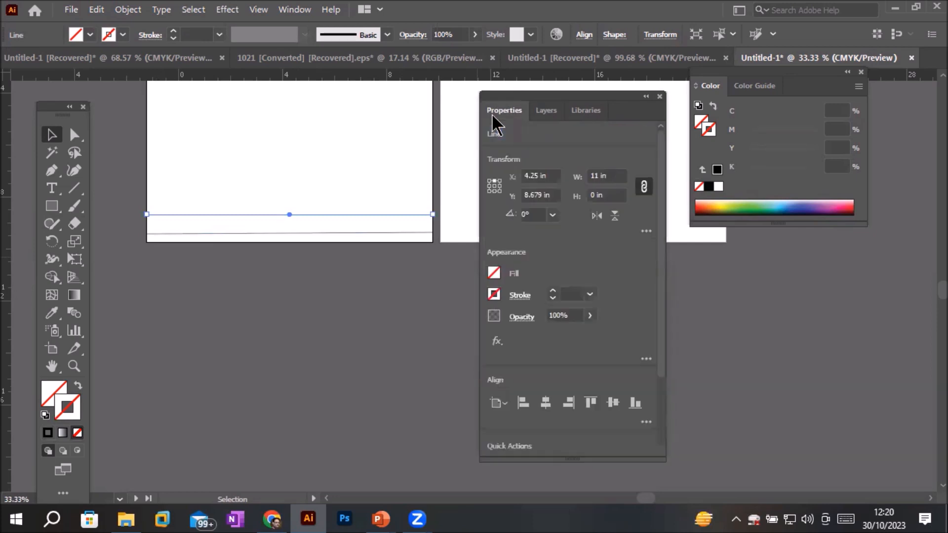
{"action": "left_click", "coordinate": [545, 112]}
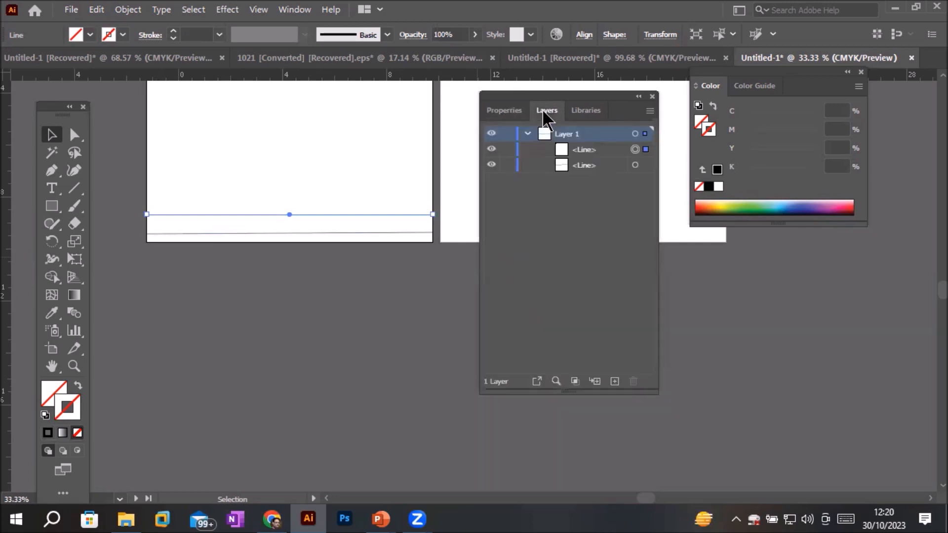
{"action": "left_click", "coordinate": [497, 111]}
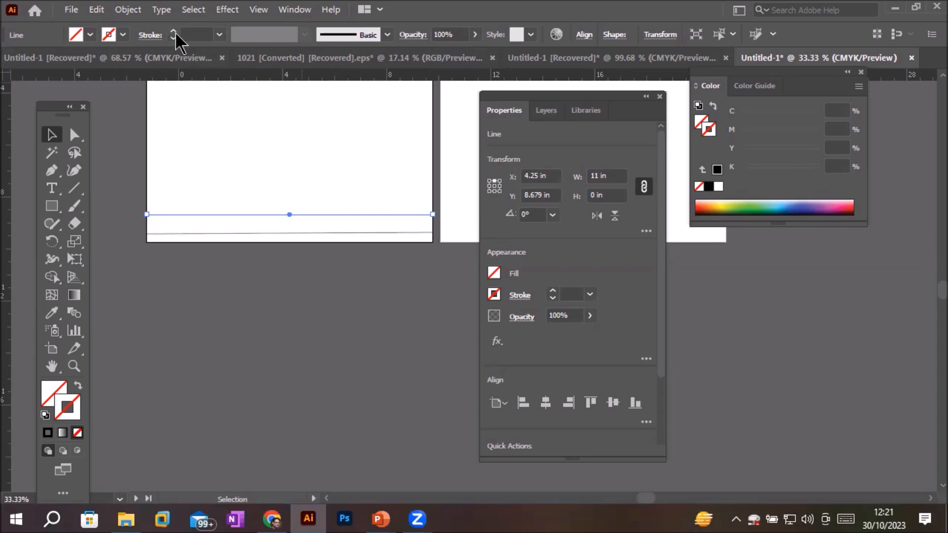
Step: Set the upper line's stroke weight to 15 pt
{"action": "left_click", "coordinate": [552, 292]}
{"action": "left_click", "coordinate": [552, 292]}
{"action": "left_click", "coordinate": [552, 292]}
{"action": "left_click", "coordinate": [552, 291]}
{"action": "left_click", "coordinate": [552, 292]}
{"action": "left_click", "coordinate": [552, 291]}
{"action": "left_click", "coordinate": [552, 292]}
{"action": "left_click", "coordinate": [552, 292]}
{"action": "left_click", "coordinate": [552, 292]}
{"action": "left_click", "coordinate": [552, 292]}
{"action": "left_click", "coordinate": [552, 292]}
{"action": "left_click", "coordinate": [552, 292]}
{"action": "left_click", "coordinate": [552, 292]}
{"action": "left_click", "coordinate": [552, 291]}
{"action": "left_click", "coordinate": [552, 292]}
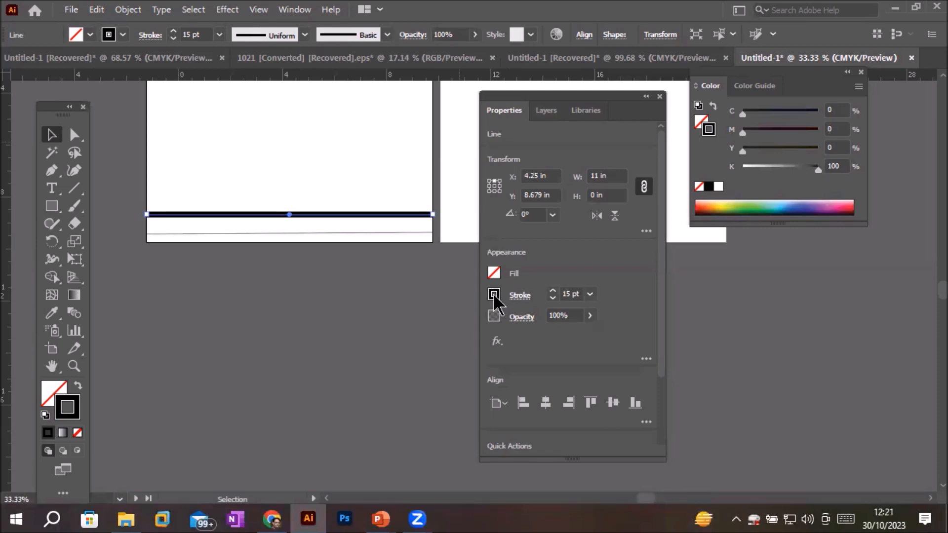
Step: Pick a bright pinkish red in the Color Picker as the upper line's stroke colour
{"action": "double_click", "coordinate": [74, 409]}
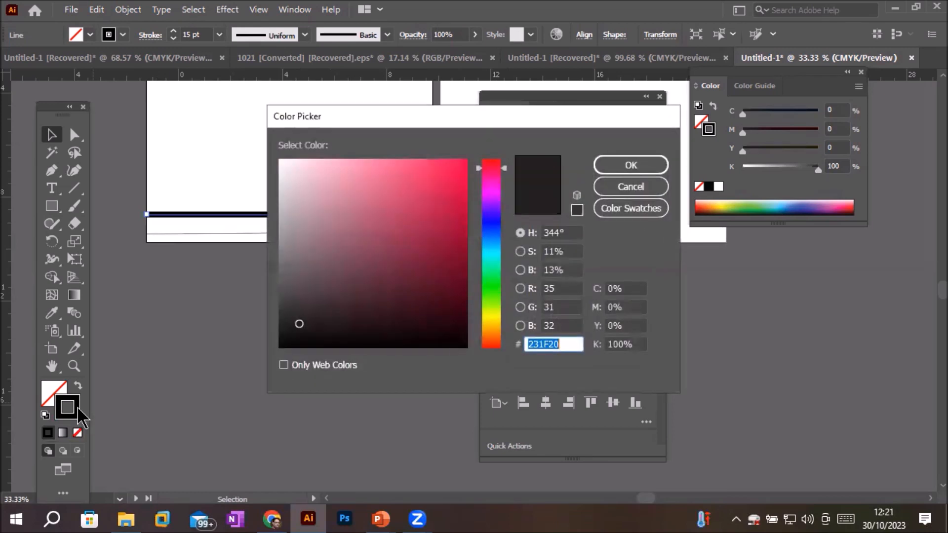
{"action": "left_click", "coordinate": [453, 168]}
{"action": "left_click", "coordinate": [634, 168]}
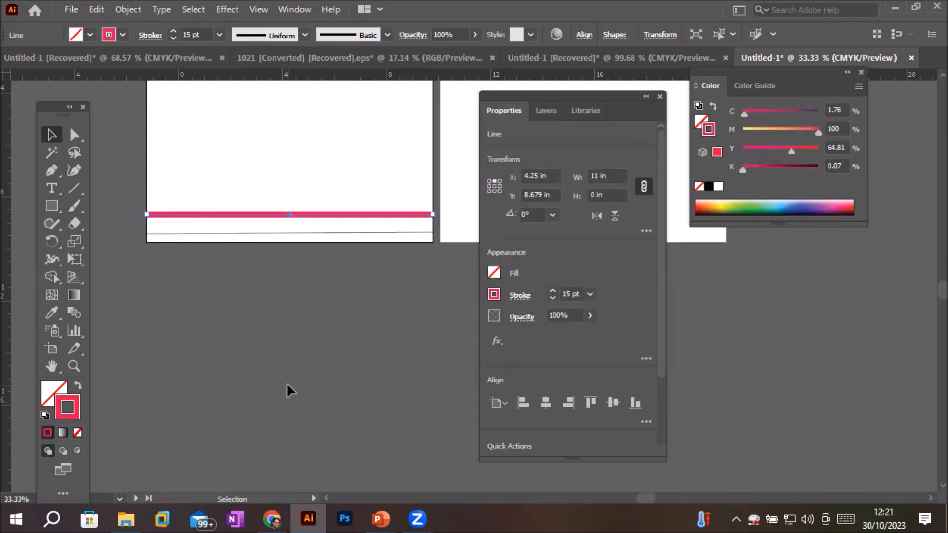
Step: Recolour the upper line's stroke with the green swatch
{"action": "left_click", "coordinate": [493, 296]}
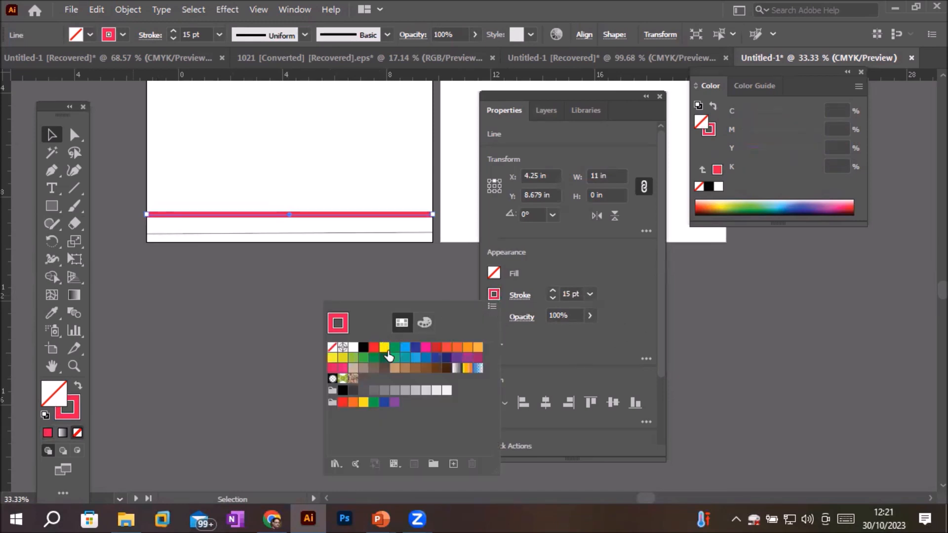
{"action": "left_click", "coordinate": [395, 348]}
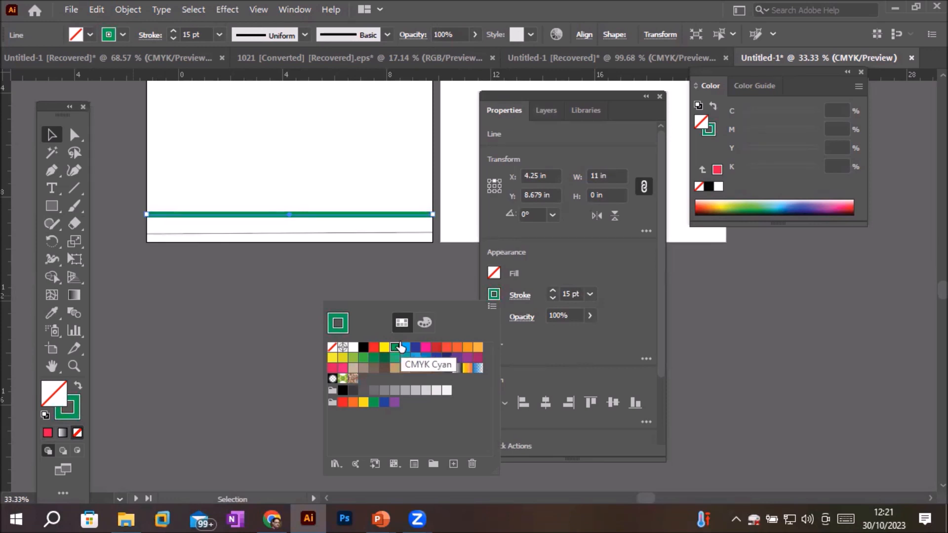
{"action": "left_click", "coordinate": [548, 279]}
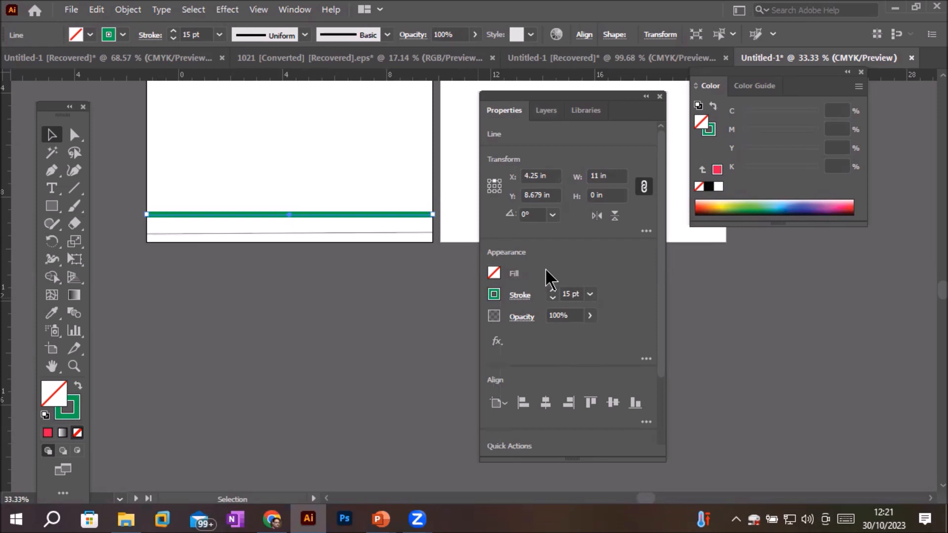
Step: Try the dark blue and magenta swatches on the upper line's stroke, then apply the red swatch C=15 M=100 Y=90 K=10
{"action": "left_click", "coordinate": [493, 299]}
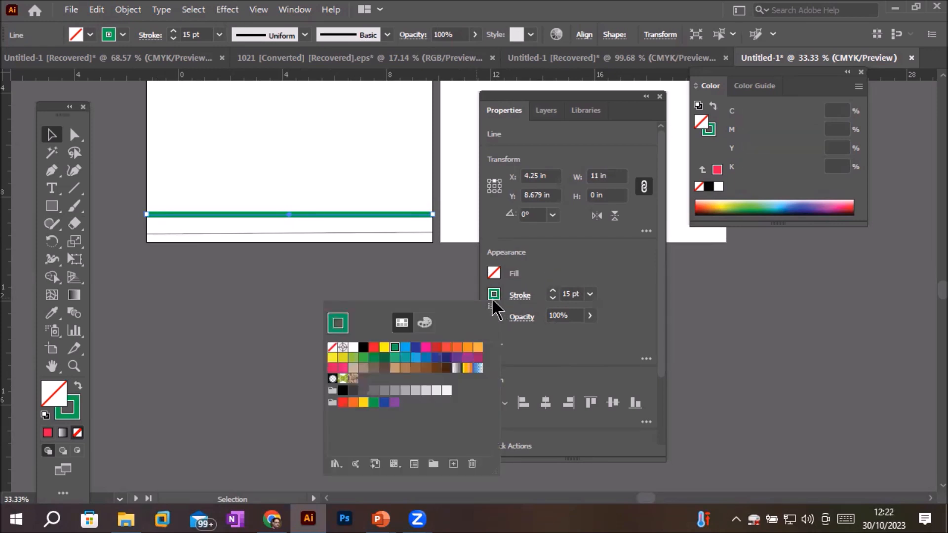
{"action": "left_click", "coordinate": [414, 347]}
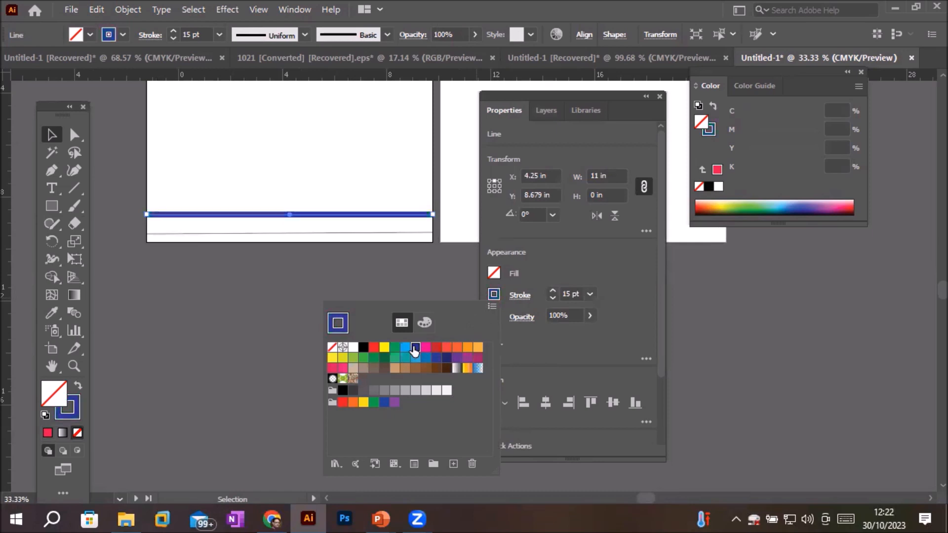
{"action": "left_click", "coordinate": [426, 347]}
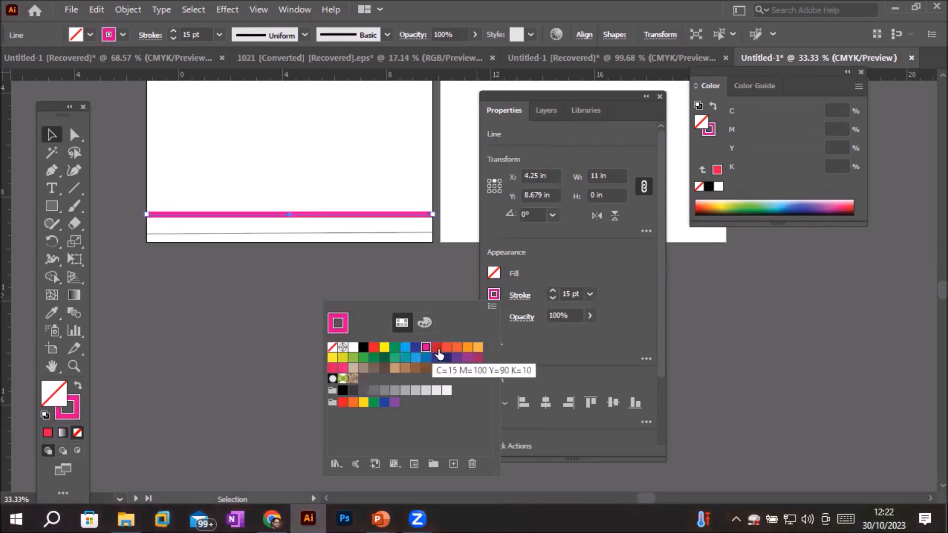
{"action": "left_click", "coordinate": [436, 348]}
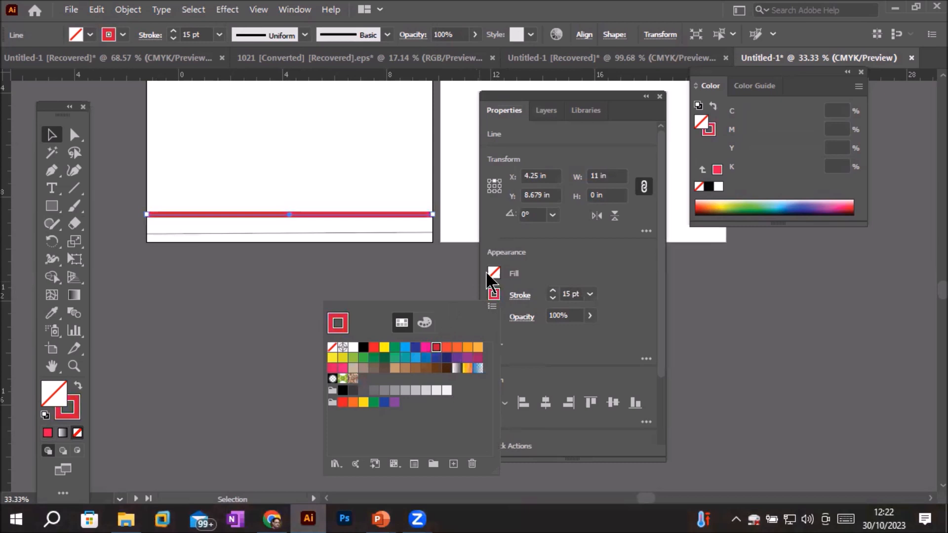
{"action": "left_click", "coordinate": [536, 263]}
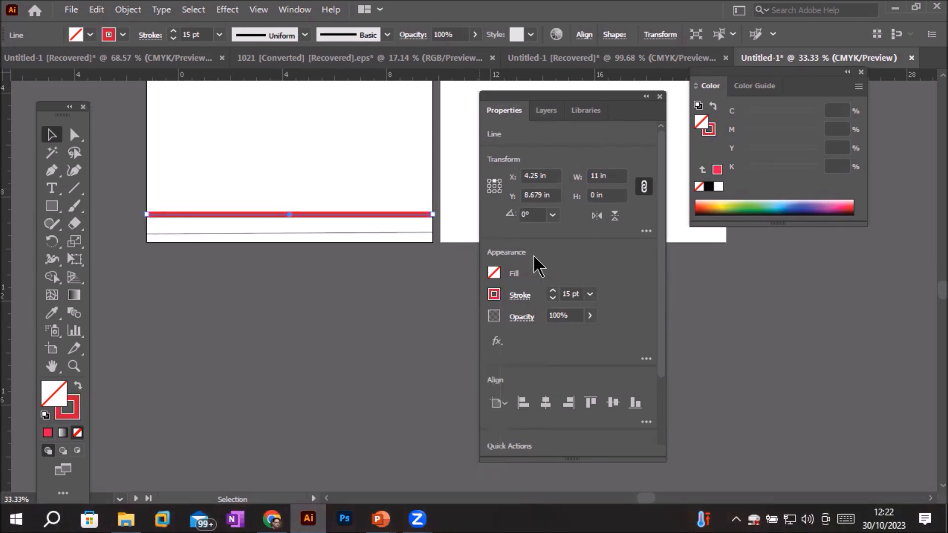
Step: Toggle the dashed line option on and off for the upper line, leaving its stroke solid
{"action": "scroll", "coordinate": [432, 231], "scroll_direction": "up", "scroll_amount": 1}
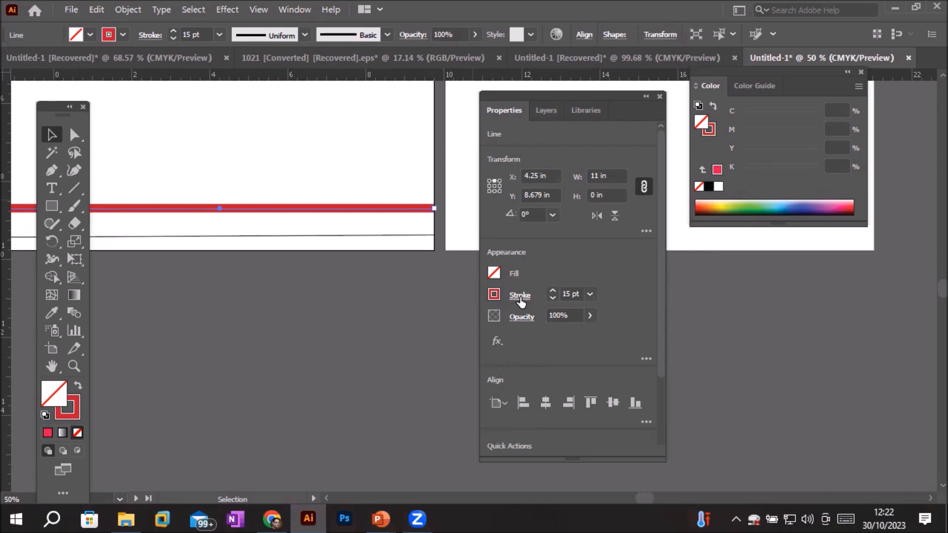
{"action": "left_click", "coordinate": [520, 296]}
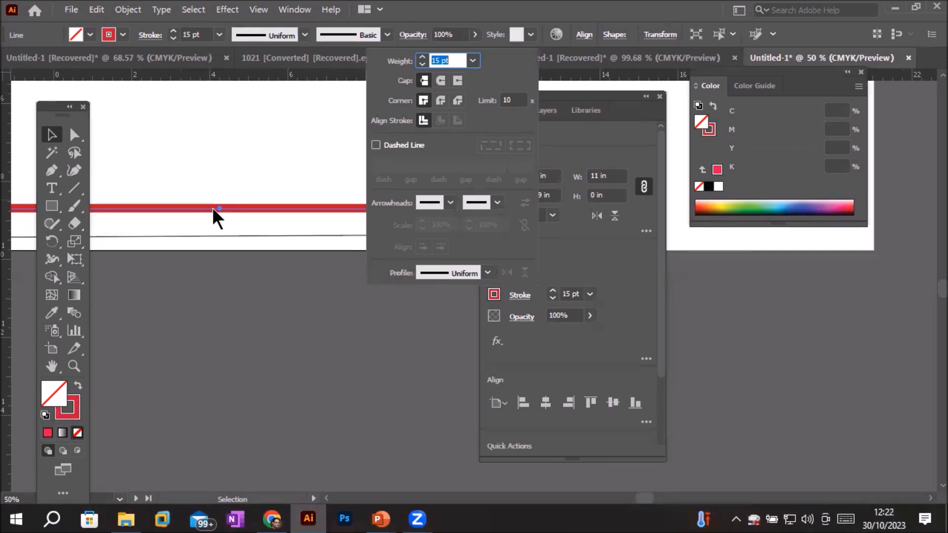
{"action": "left_click", "coordinate": [377, 145]}
{"action": "left_click", "coordinate": [376, 145]}
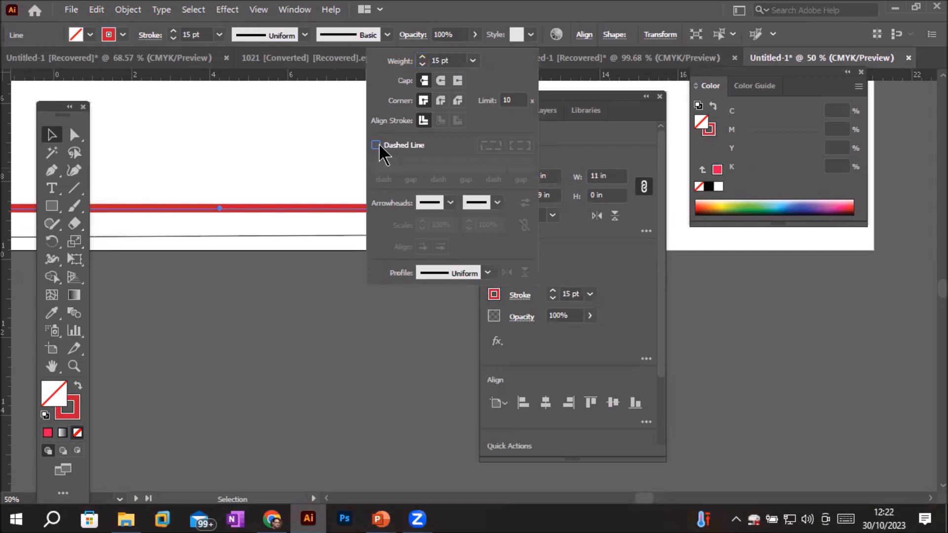
{"action": "left_click", "coordinate": [377, 145]}
{"action": "left_click", "coordinate": [376, 146]}
{"action": "left_click", "coordinate": [376, 145]}
{"action": "left_click", "coordinate": [376, 146]}
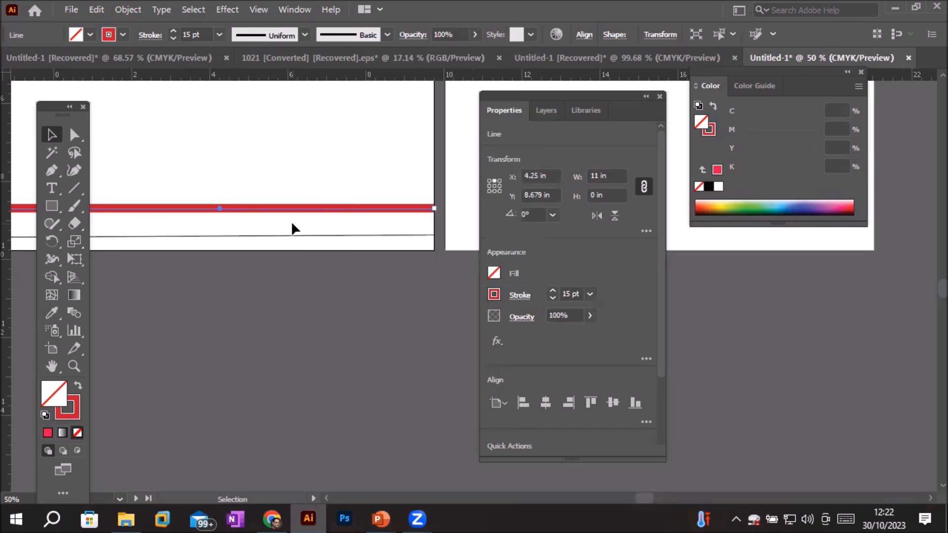
Step: Move the tools clear of the artboard and apply the Arrow 28 arrowhead to the start of the upper line
{"action": "scroll", "coordinate": [291, 226], "scroll_direction": "down", "scroll_amount": 2}
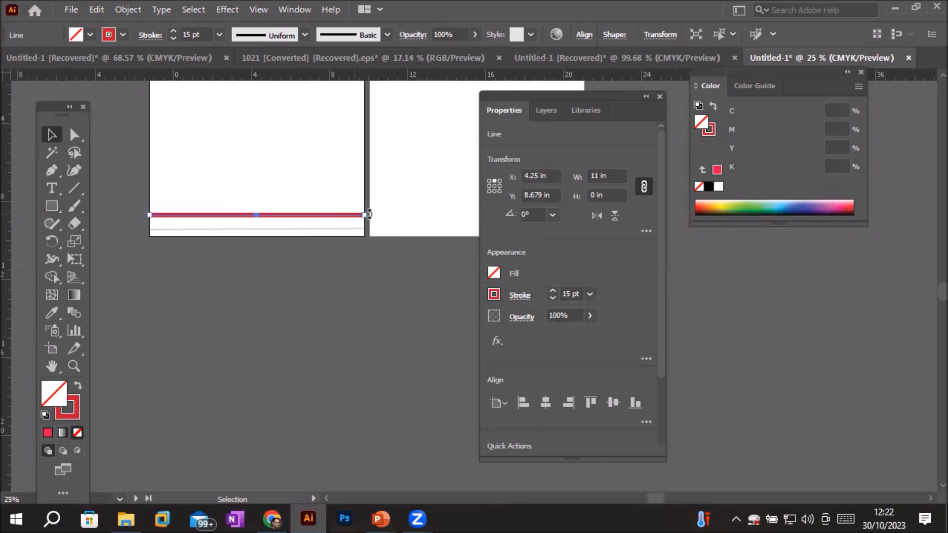
{"action": "scroll", "coordinate": [369, 214], "scroll_direction": "up", "scroll_amount": 1}
{"action": "left_click_drag", "start_coordinate": [67, 114], "coordinate": [49, 114]}
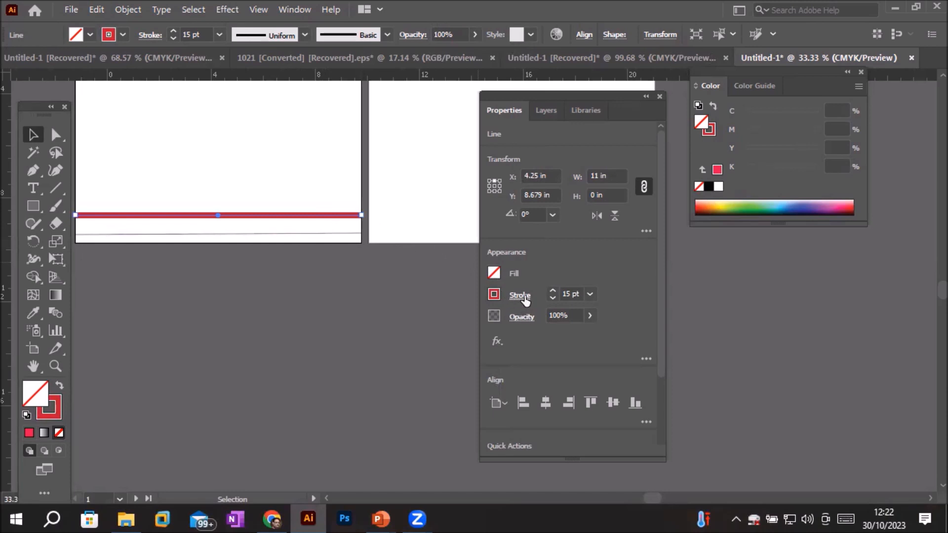
{"action": "left_click", "coordinate": [524, 298]}
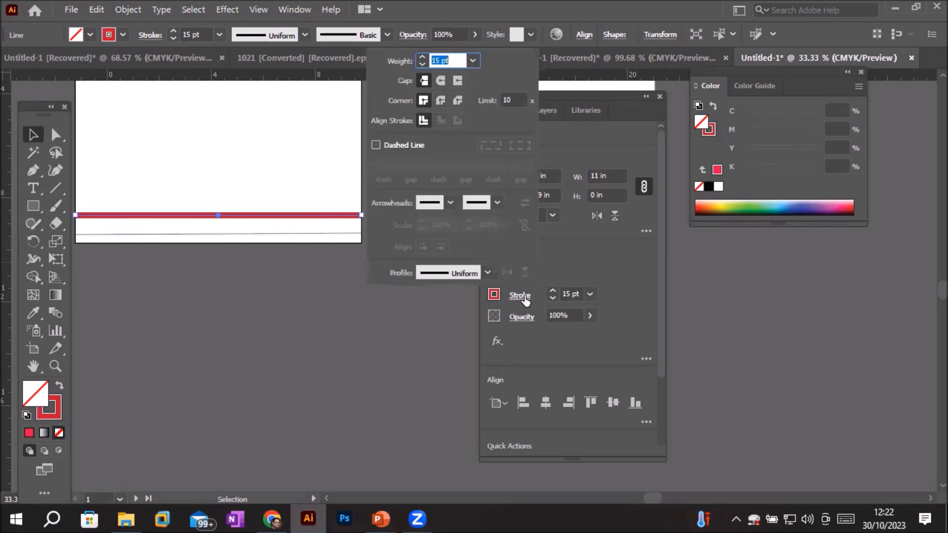
{"action": "left_click", "coordinate": [450, 204]}
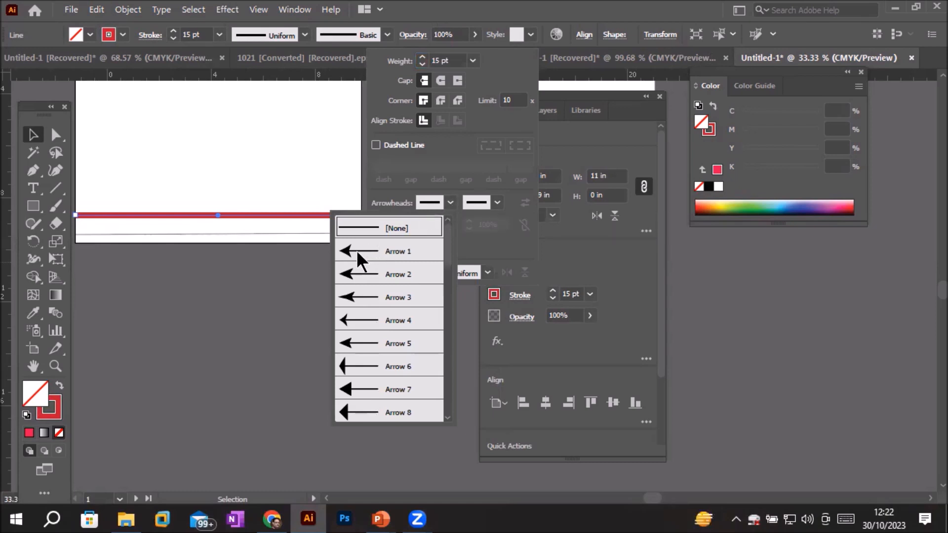
{"action": "left_click_drag", "start_coordinate": [451, 260], "coordinate": [442, 364]}
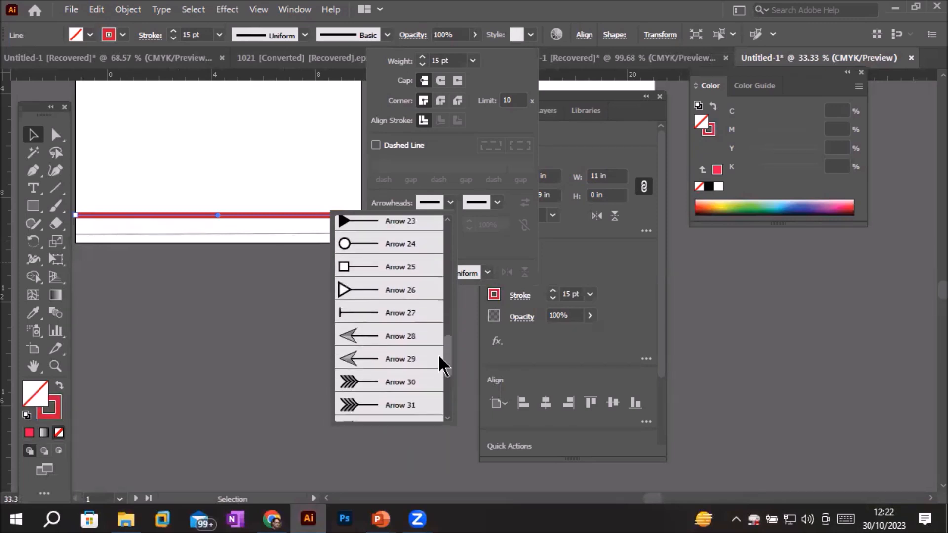
{"action": "left_click", "coordinate": [369, 340]}
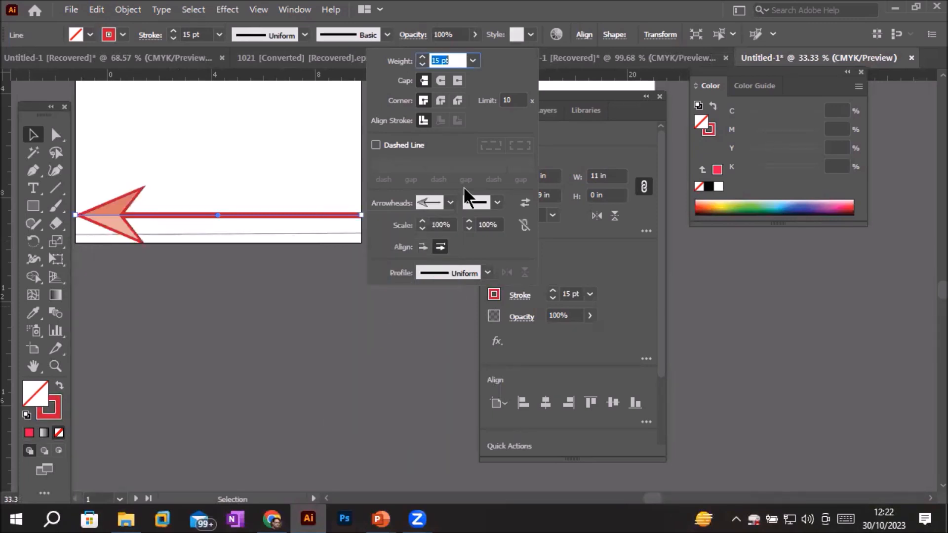
Step: Try the Arrow 1 and Arrow 6 arrowheads at the end of the upper line, then apply the pointing hand, Arrow 35
{"action": "left_click", "coordinate": [497, 203]}
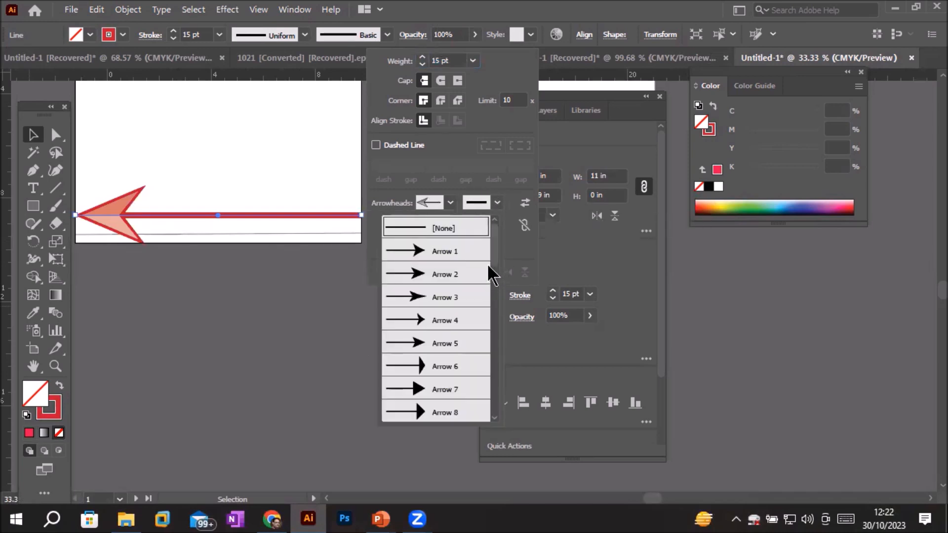
{"action": "left_click", "coordinate": [474, 251]}
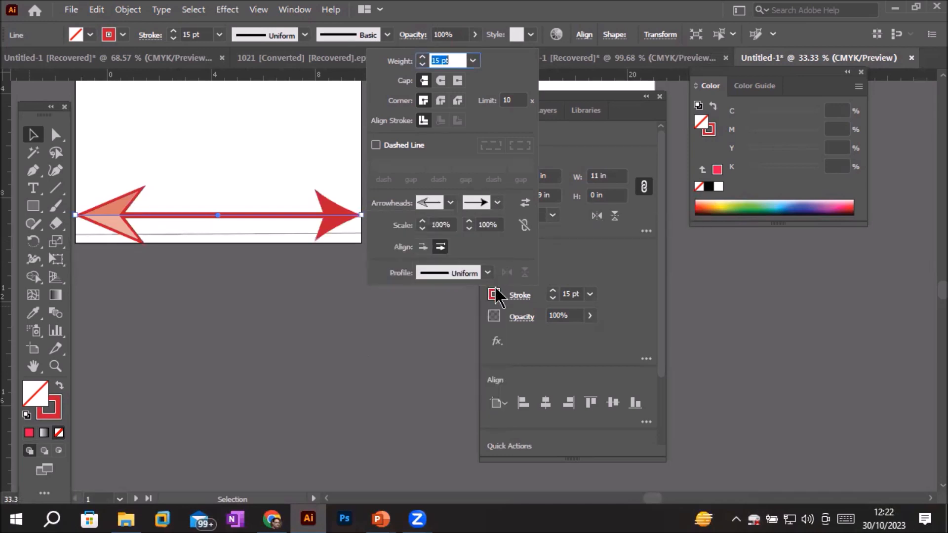
{"action": "left_click", "coordinate": [498, 205]}
{"action": "left_click", "coordinate": [450, 347]}
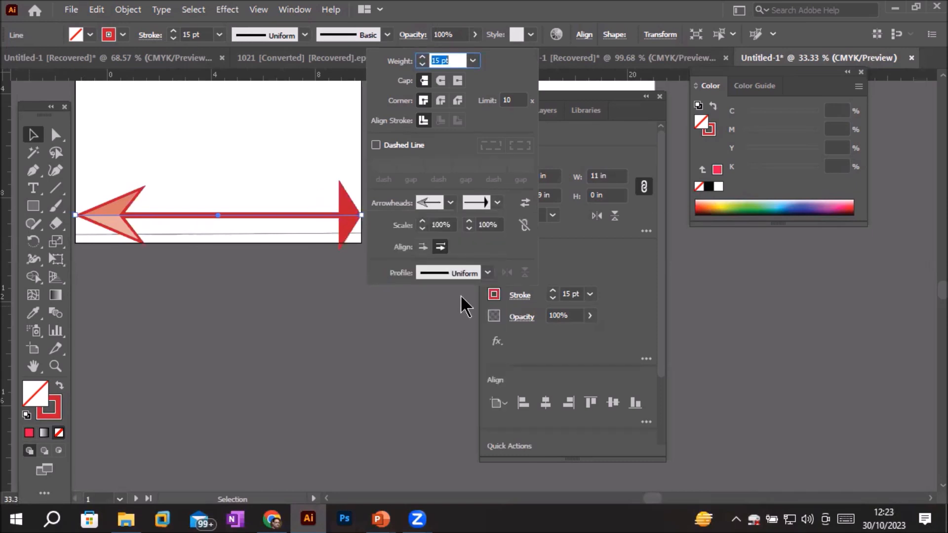
{"action": "left_click", "coordinate": [497, 203]}
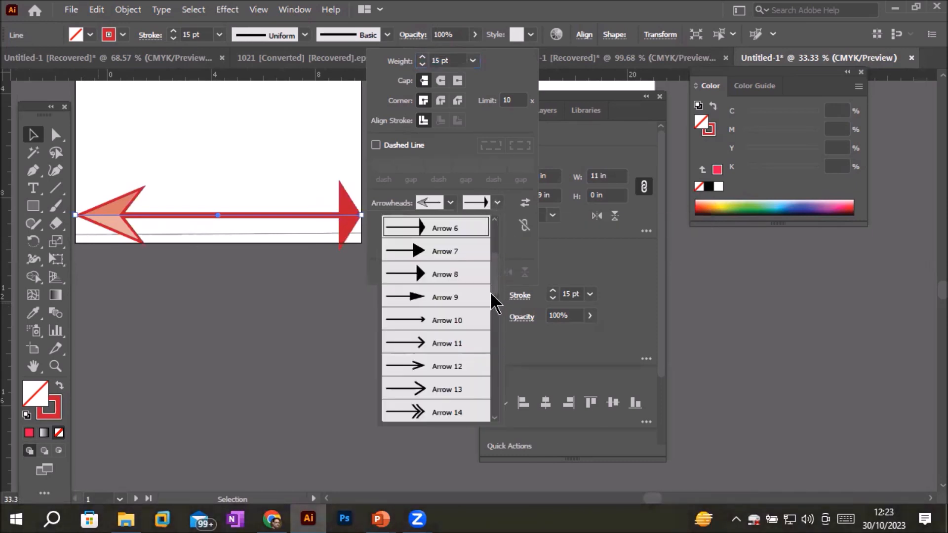
{"action": "left_click_drag", "start_coordinate": [496, 257], "coordinate": [500, 385]}
{"action": "scroll", "coordinate": [495, 386], "scroll_direction": "down", "scroll_amount": 2}
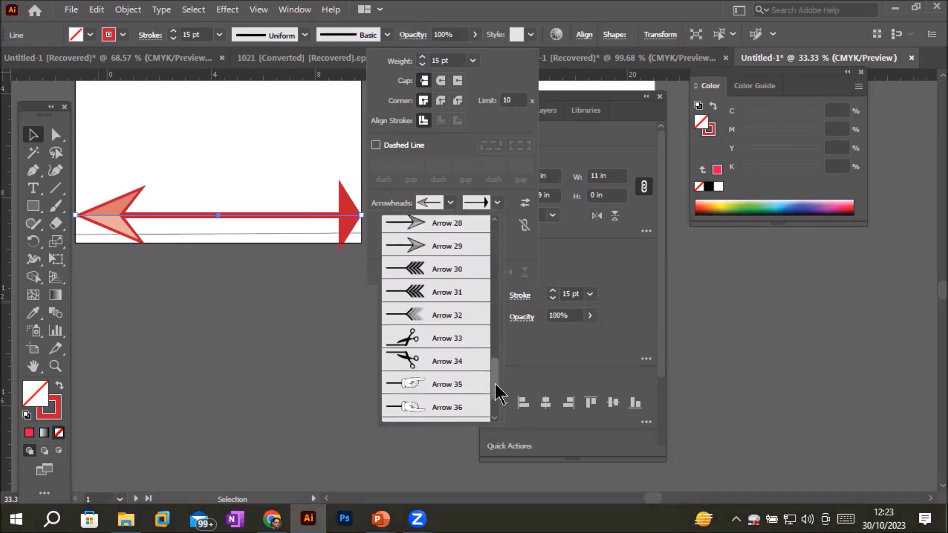
{"action": "left_click", "coordinate": [434, 387]}
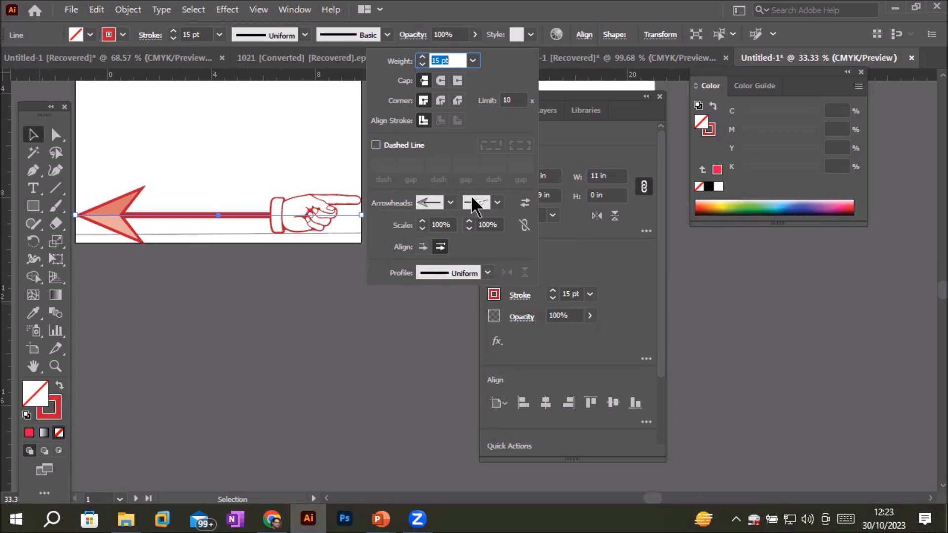
Step: Compare the arrowhead alignments by extending the arrow tips beyond the path ends, then place the tips at the end of the path
{"action": "left_click", "coordinate": [450, 203]}
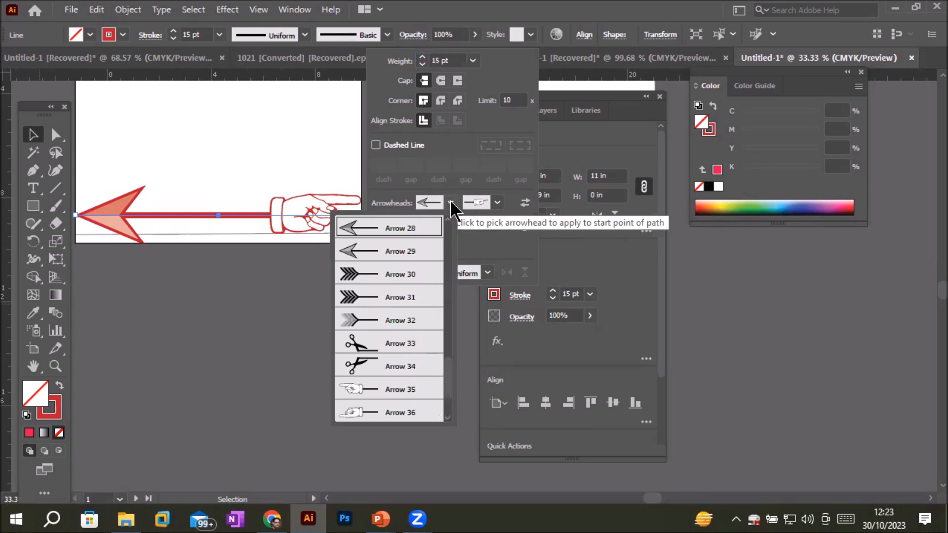
{"action": "left_click", "coordinate": [452, 204]}
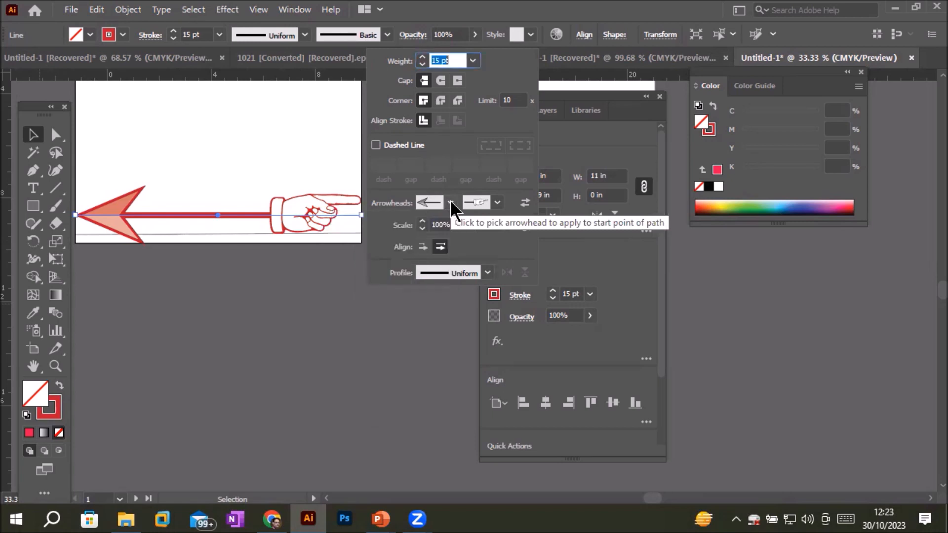
{"action": "left_click", "coordinate": [423, 247]}
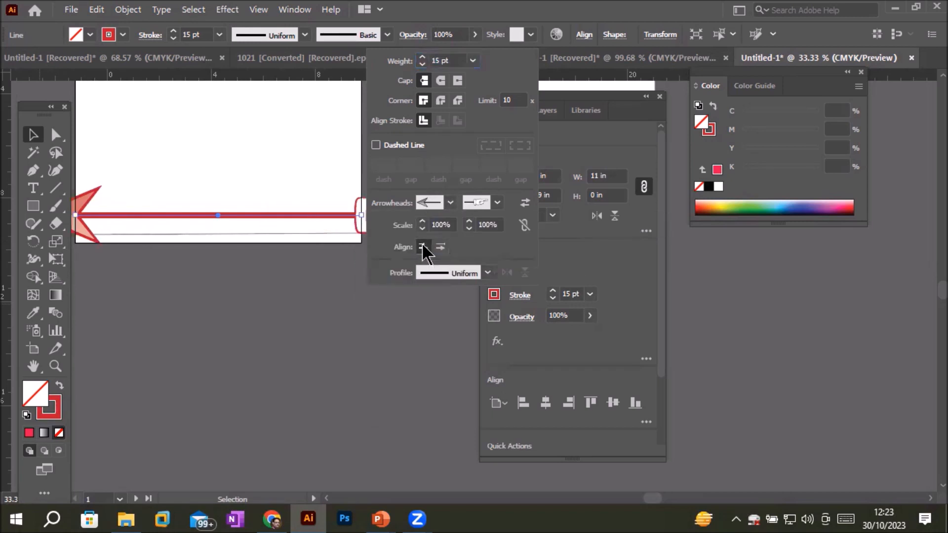
{"action": "left_click", "coordinate": [439, 247]}
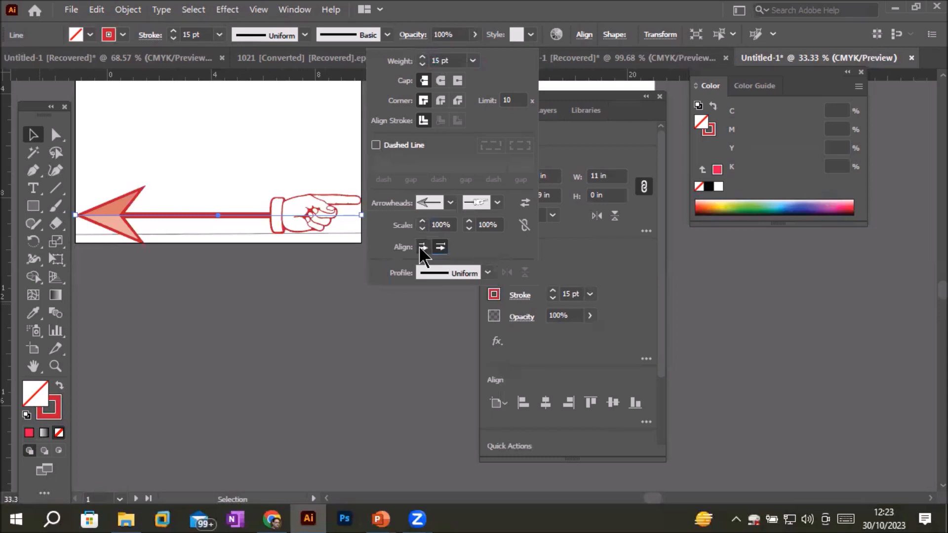
{"action": "left_click", "coordinate": [421, 248]}
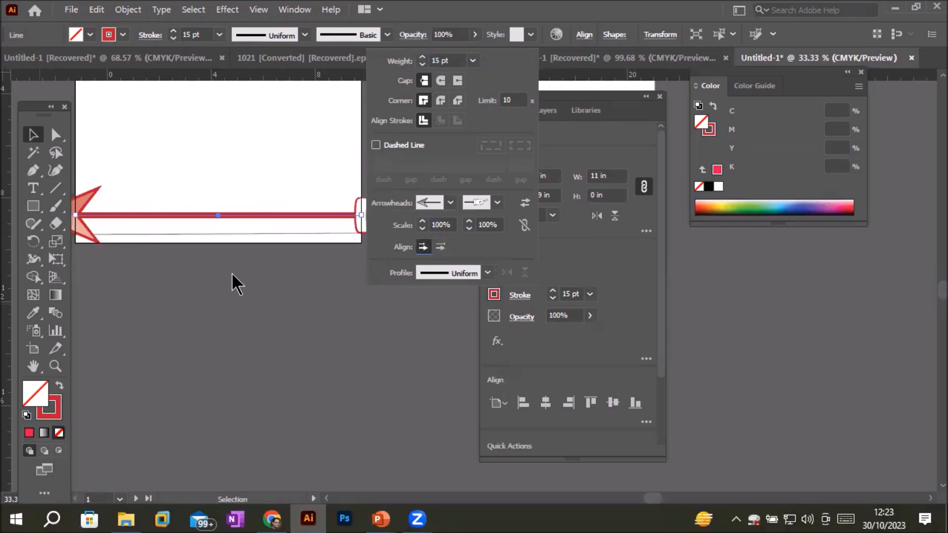
{"action": "left_click", "coordinate": [260, 148]}
{"action": "key", "text": "ctrl+minus"}
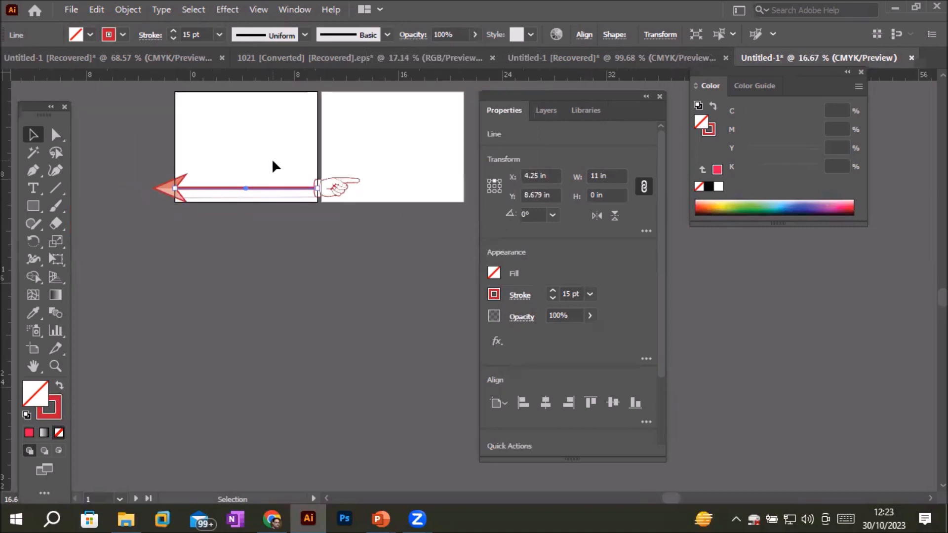
{"action": "left_click_drag", "start_coordinate": [431, 145], "coordinate": [342, 242]}
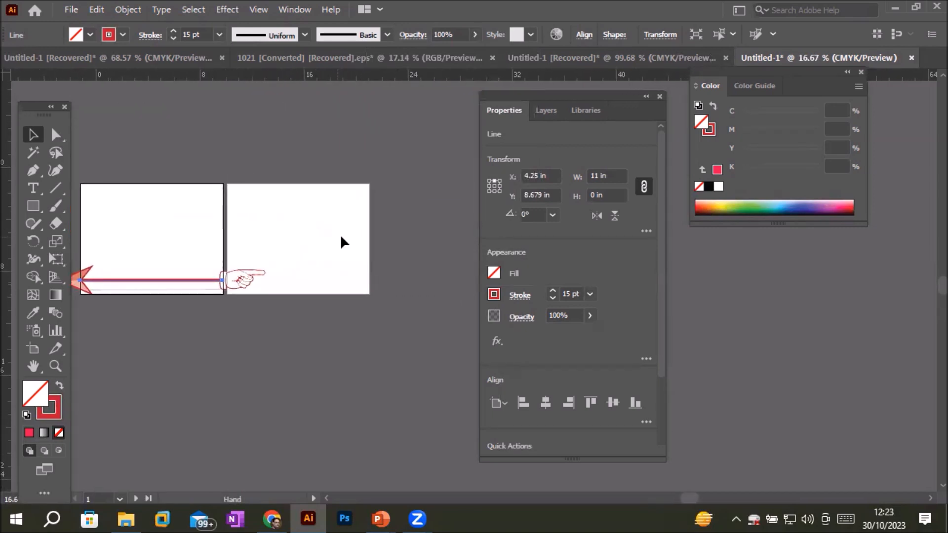
{"action": "left_click", "coordinate": [514, 298]}
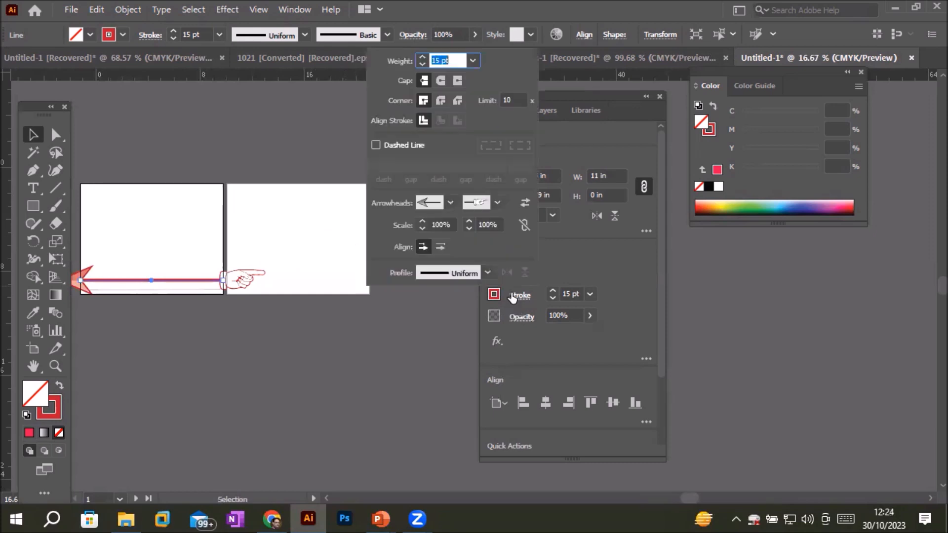
{"action": "left_click", "coordinate": [440, 248]}
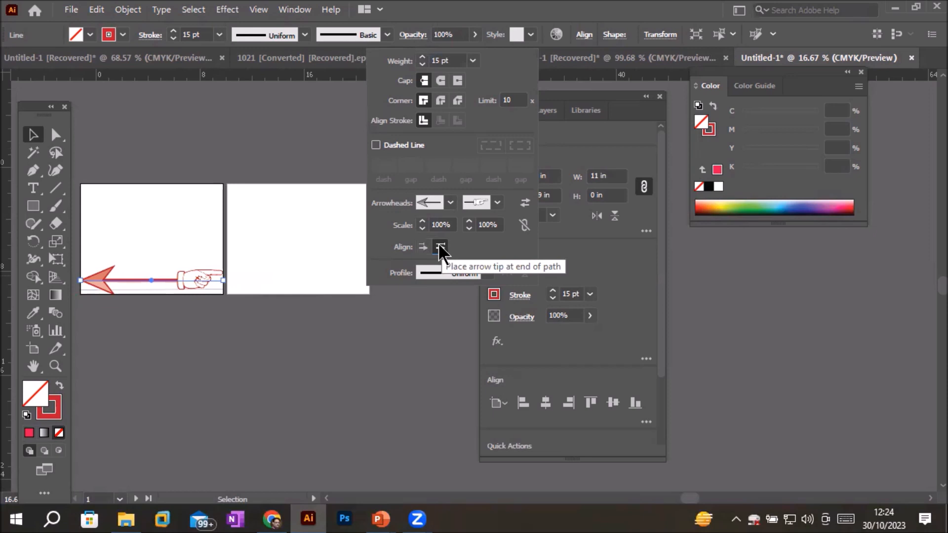
Step: Compare both arrowhead alignments at the upper line's pointing-hand end, finishing with the tips extended beyond the end of the path
{"action": "left_click", "coordinate": [216, 288]}
{"action": "scroll", "coordinate": [222, 291], "scroll_direction": "up", "scroll_amount": 6}
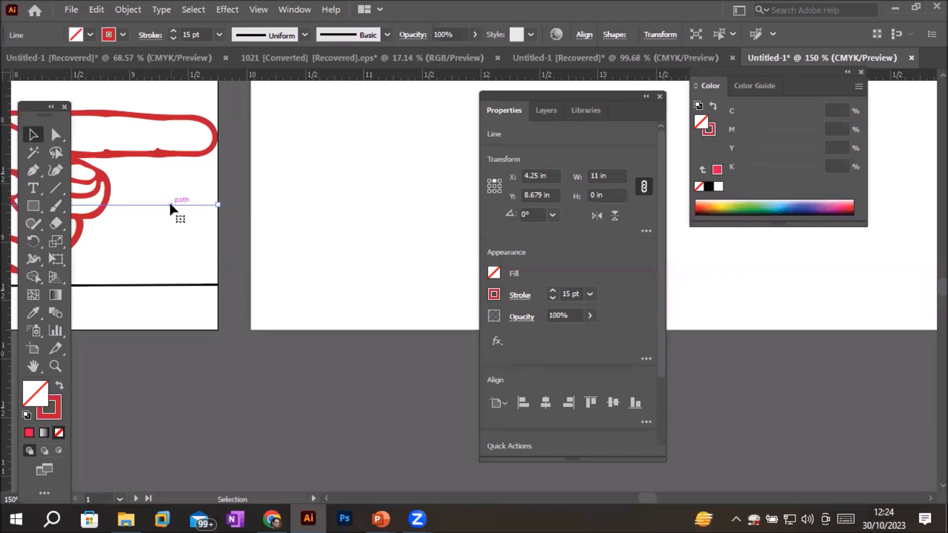
{"action": "left_click", "coordinate": [520, 297]}
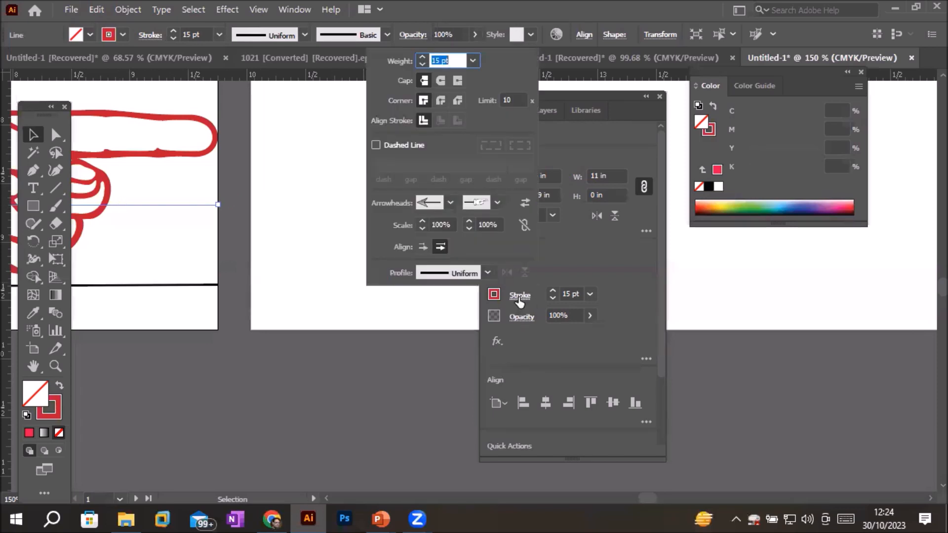
{"action": "left_click", "coordinate": [422, 246]}
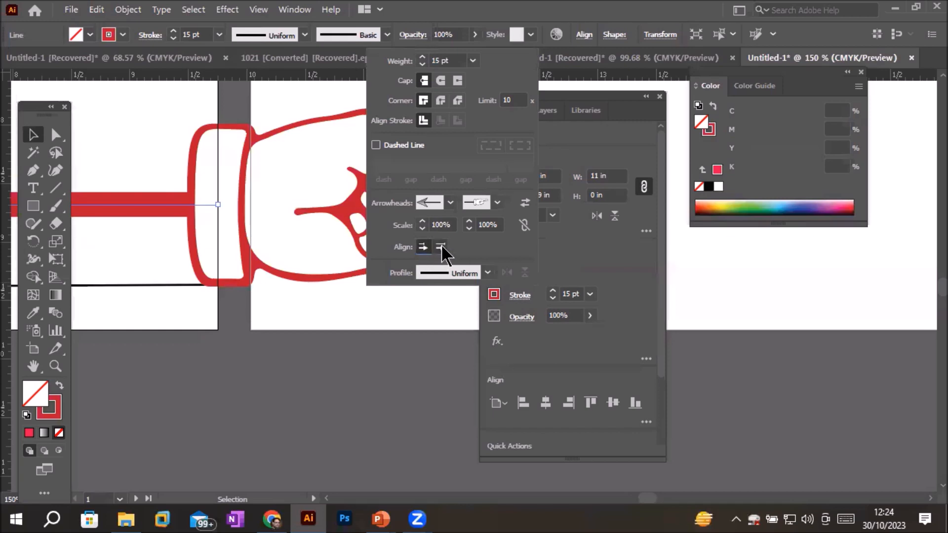
{"action": "left_click", "coordinate": [441, 247]}
{"action": "left_click", "coordinate": [424, 247]}
{"action": "left_click", "coordinate": [438, 247]}
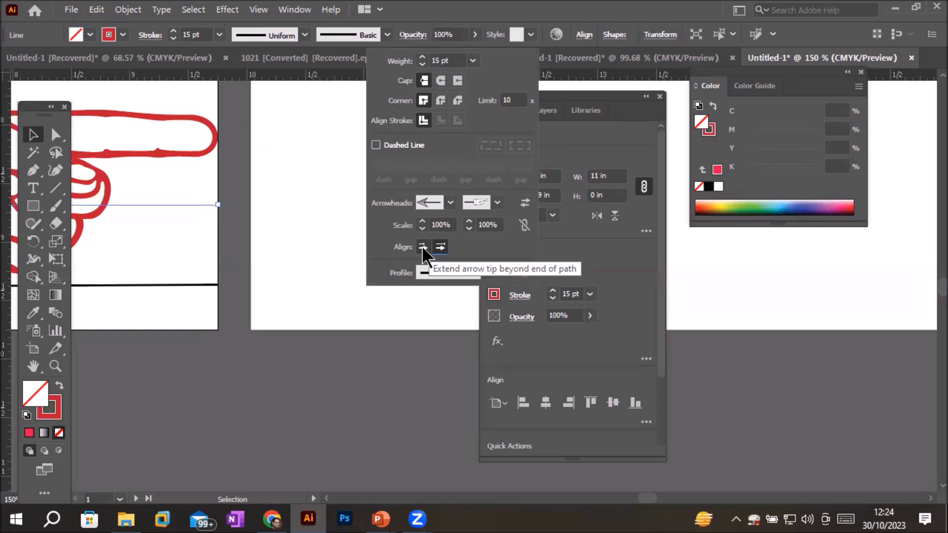
{"action": "left_click", "coordinate": [421, 246]}
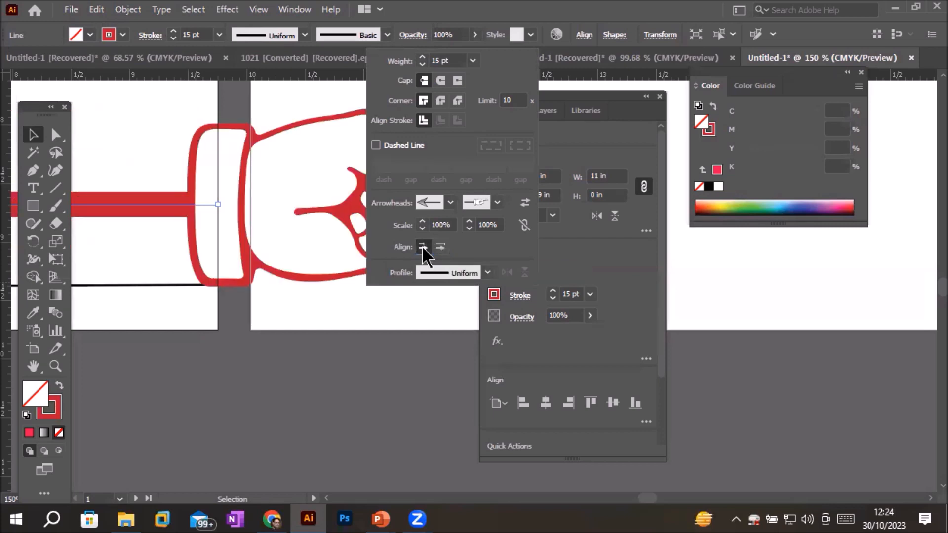
Step: Swap the upper line's arrowheads and swap them back, then shift the Properties panel further from the pointing-hand end
{"action": "left_click", "coordinate": [526, 203]}
{"action": "left_click", "coordinate": [526, 204]}
{"action": "left_click", "coordinate": [160, 316]}
{"action": "scroll", "coordinate": [167, 237], "scroll_direction": "down", "scroll_amount": 3}
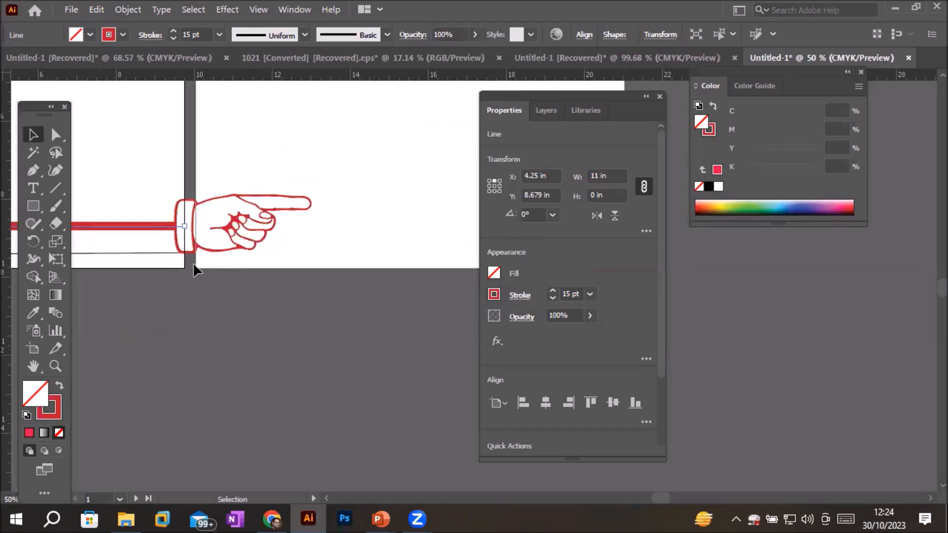
{"action": "left_click_drag", "start_coordinate": [194, 270], "coordinate": [405, 212]}
{"action": "left_click_drag", "start_coordinate": [593, 102], "coordinate": [651, 203]}
{"action": "scroll", "coordinate": [279, 229], "scroll_direction": "down", "scroll_amount": 2}
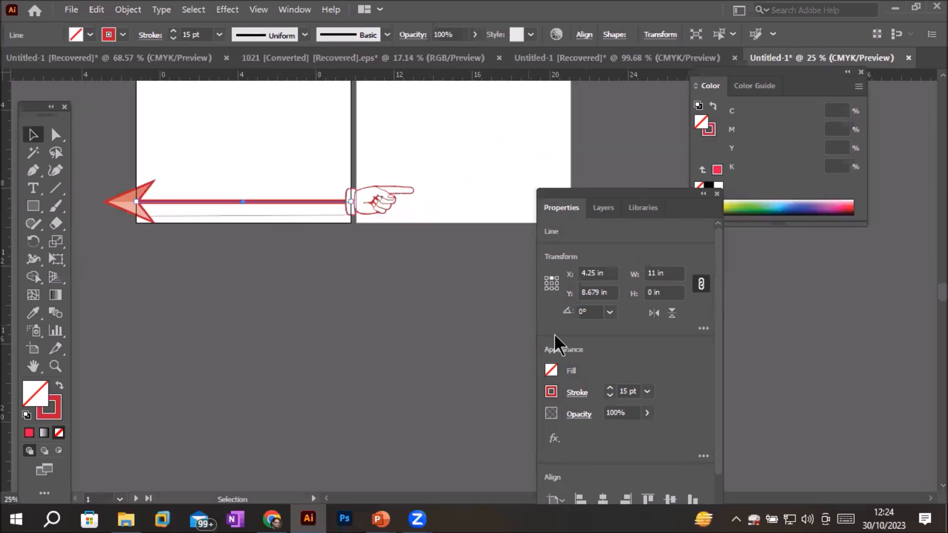
{"action": "left_click_drag", "start_coordinate": [615, 195], "coordinate": [595, 99]}
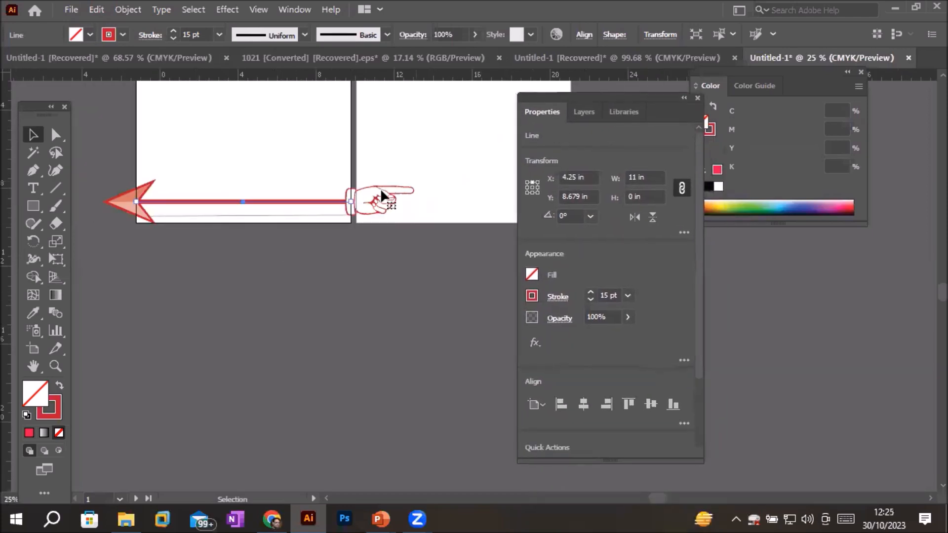
Step: Swap the arrowheads repeatedly, leaving the pointing hand at the start of the upper line and the arrow at its end
{"action": "left_click", "coordinate": [558, 298]}
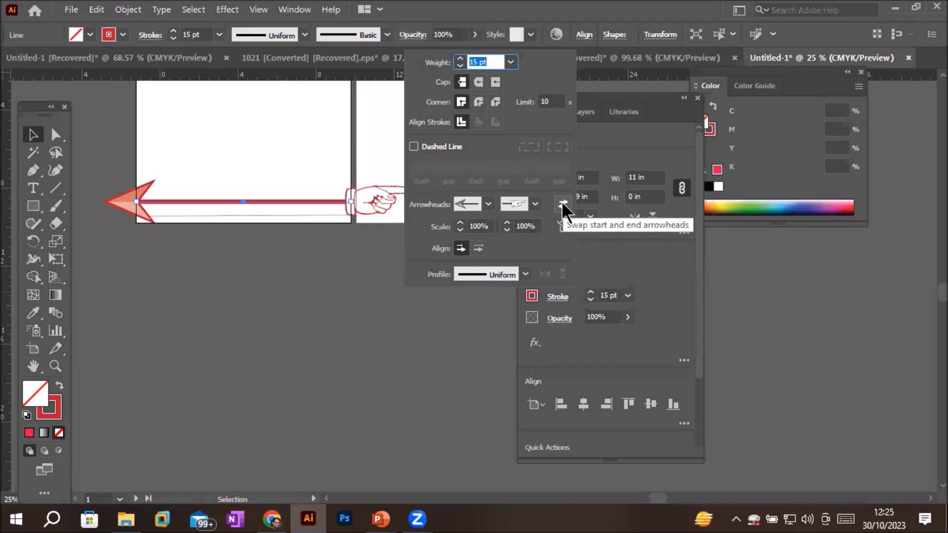
{"action": "left_click", "coordinate": [562, 204]}
{"action": "left_click", "coordinate": [563, 204]}
{"action": "left_click", "coordinate": [563, 204]}
{"action": "left_click", "coordinate": [563, 204]}
{"action": "left_click", "coordinate": [563, 204]}
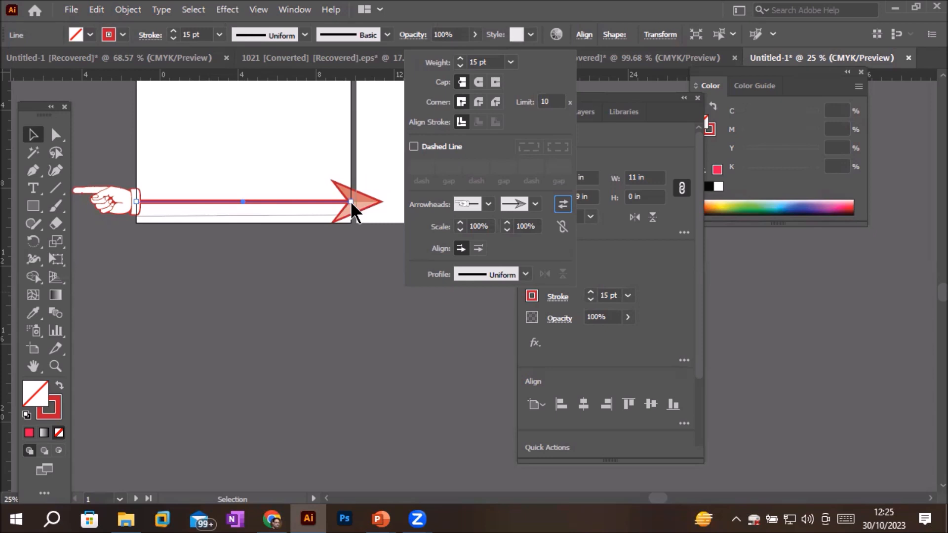
Step: Alternate the alignment of the swapped arrowheads, finishing with the arrow tips placed at the end of the path
{"action": "left_click", "coordinate": [478, 247]}
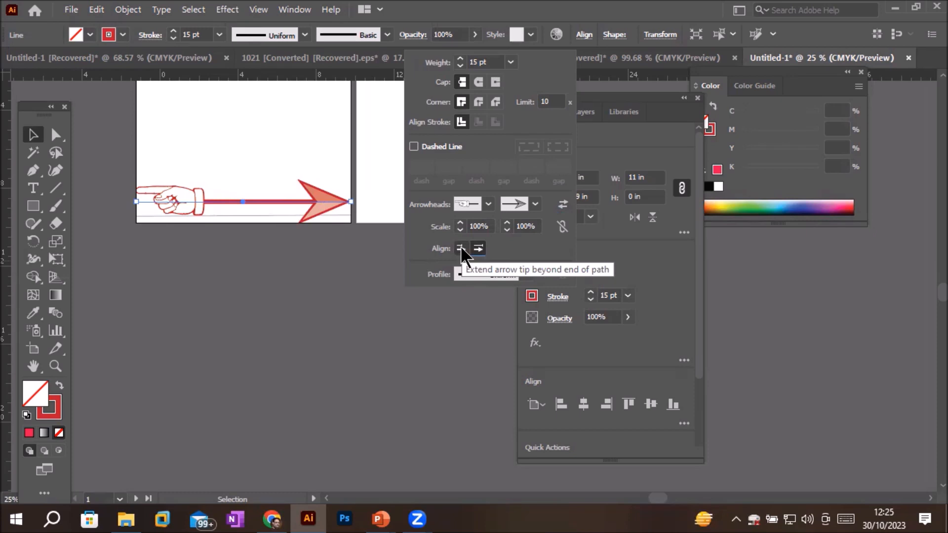
{"action": "left_click", "coordinate": [460, 246]}
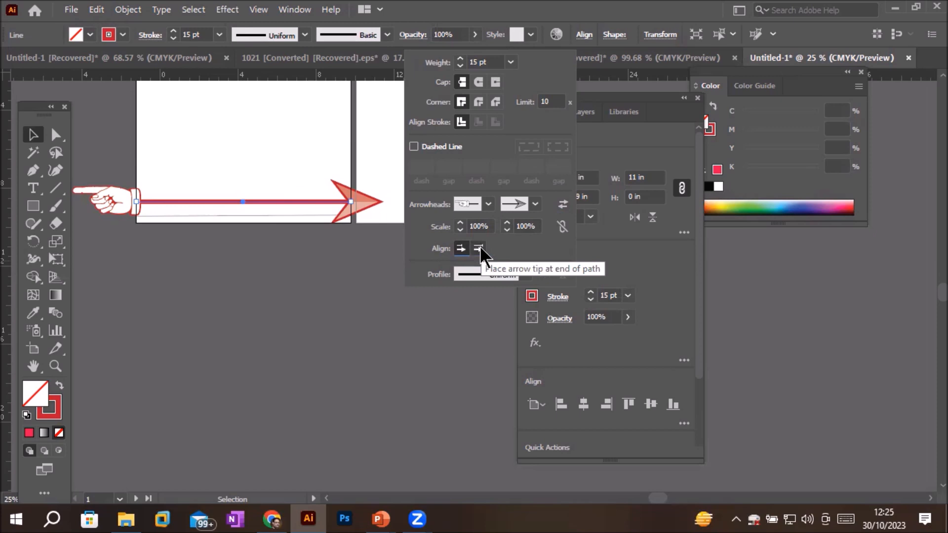
{"action": "left_click", "coordinate": [479, 247]}
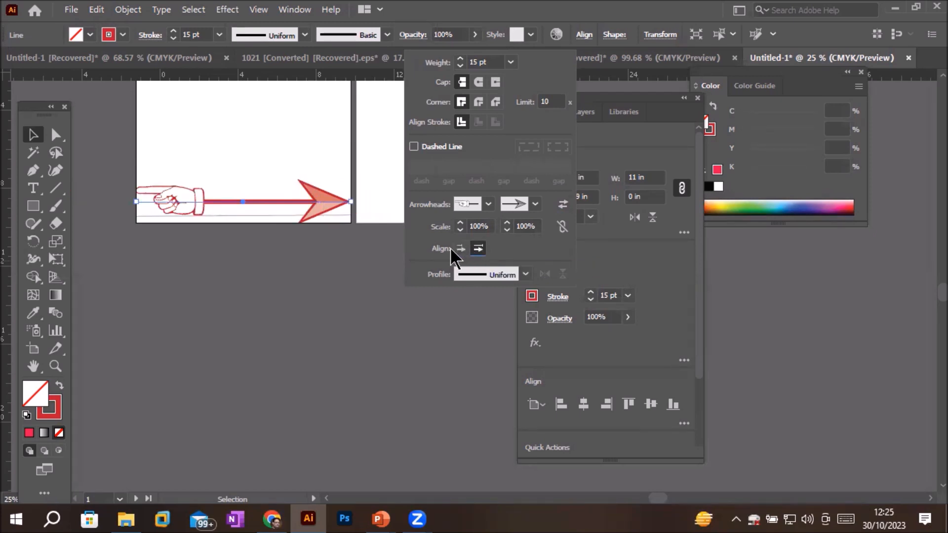
{"action": "left_click", "coordinate": [460, 248]}
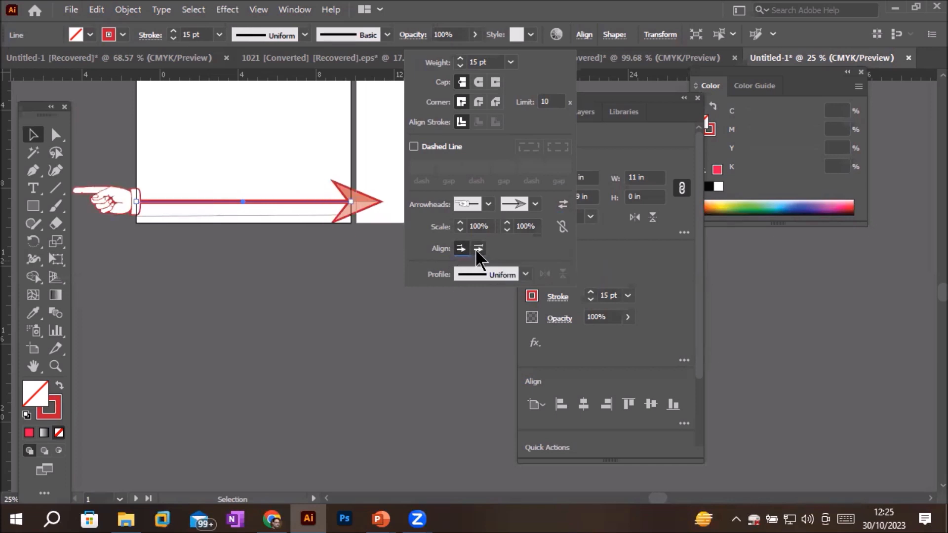
{"action": "left_click", "coordinate": [477, 249]}
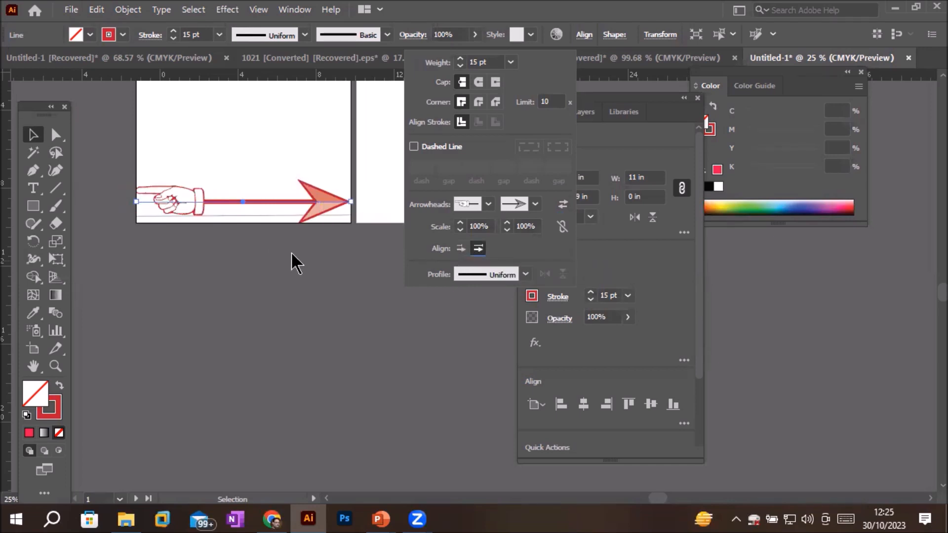
Step: Raise the scale of the pointing-hand start arrowhead in small increments to 130%
{"action": "left_click", "coordinate": [460, 223]}
{"action": "left_click", "coordinate": [461, 223]}
{"action": "left_click", "coordinate": [461, 223]}
{"action": "left_click", "coordinate": [460, 224]}
{"action": "left_click", "coordinate": [461, 223]}
{"action": "left_click", "coordinate": [460, 223]}
{"action": "left_click", "coordinate": [461, 223]}
{"action": "left_click", "coordinate": [460, 223]}
{"action": "left_click", "coordinate": [460, 223]}
{"action": "left_click", "coordinate": [461, 224]}
{"action": "left_click", "coordinate": [460, 223]}
{"action": "left_click", "coordinate": [461, 223]}
{"action": "left_click", "coordinate": [460, 224]}
{"action": "left_click", "coordinate": [461, 223]}
{"action": "left_click", "coordinate": [461, 223]}
{"action": "left_click", "coordinate": [461, 224]}
{"action": "left_click", "coordinate": [461, 223]}
{"action": "left_click", "coordinate": [461, 224]}
{"action": "left_click", "coordinate": [461, 223]}
{"action": "left_click", "coordinate": [460, 223]}
{"action": "left_click", "coordinate": [462, 223]}
{"action": "left_click", "coordinate": [461, 223]}
{"action": "left_click", "coordinate": [462, 223]}
{"action": "left_click", "coordinate": [462, 223]}
{"action": "left_click", "coordinate": [462, 223]}
{"action": "left_click", "coordinate": [462, 223]}
{"action": "left_click", "coordinate": [461, 223]}
{"action": "left_click", "coordinate": [462, 223]}
Step: Enlarge the arrowhead at the end of the upper line by raising its scale in small increments
{"action": "left_click", "coordinate": [515, 198]}
{"action": "left_click", "coordinate": [516, 198]}
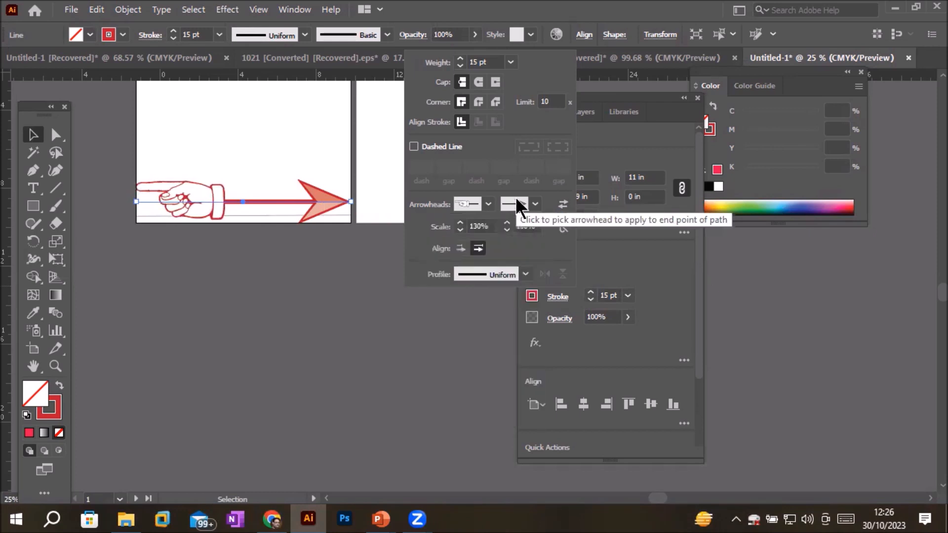
{"action": "left_click", "coordinate": [508, 223]}
{"action": "left_click", "coordinate": [508, 224]}
{"action": "left_click", "coordinate": [508, 223]}
{"action": "left_click", "coordinate": [508, 223]}
{"action": "left_click", "coordinate": [508, 223]}
{"action": "left_click", "coordinate": [508, 224]}
{"action": "left_click", "coordinate": [508, 223]}
{"action": "left_click", "coordinate": [508, 223]}
{"action": "left_click", "coordinate": [508, 223]}
{"action": "left_click", "coordinate": [508, 223]}
{"action": "left_click", "coordinate": [508, 223]}
{"action": "left_click", "coordinate": [508, 224]}
{"action": "left_click", "coordinate": [508, 224]}
{"action": "left_click", "coordinate": [508, 223]}
{"action": "left_click", "coordinate": [508, 223]}
{"action": "left_click", "coordinate": [508, 224]}
{"action": "left_click", "coordinate": [508, 223]}
{"action": "left_click", "coordinate": [508, 223]}
{"action": "left_click", "coordinate": [508, 223]}
{"action": "left_click", "coordinate": [508, 223]}
{"action": "left_click", "coordinate": [508, 223]}
{"action": "left_click", "coordinate": [508, 223]}
{"action": "left_click", "coordinate": [508, 223]}
{"action": "left_click", "coordinate": [508, 223]}
{"action": "left_click", "coordinate": [508, 223]}
{"action": "left_click", "coordinate": [508, 224]}
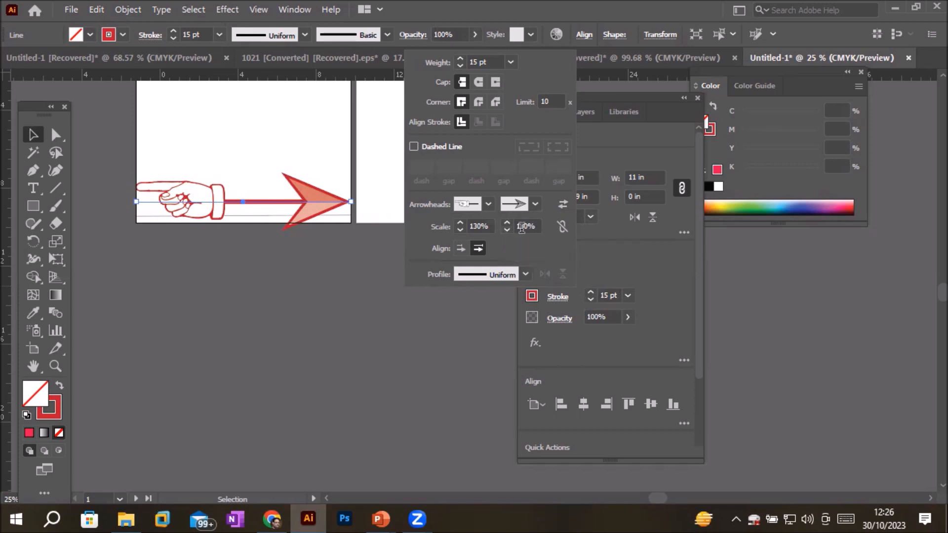
Step: Set the scale of the upper line's end arrowhead to 50%
{"action": "left_click", "coordinate": [522, 223]}
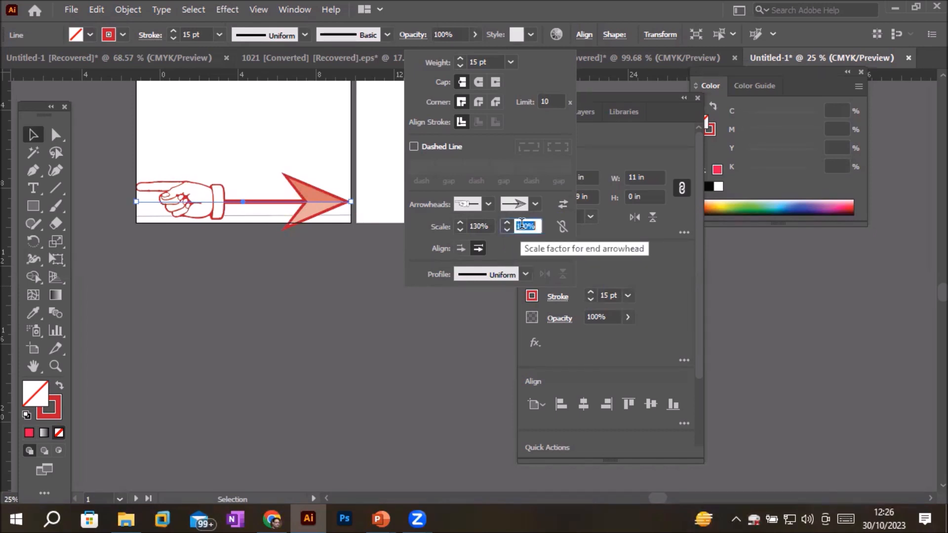
{"action": "type", "text": "50"}
{"action": "key", "text": "Return"}
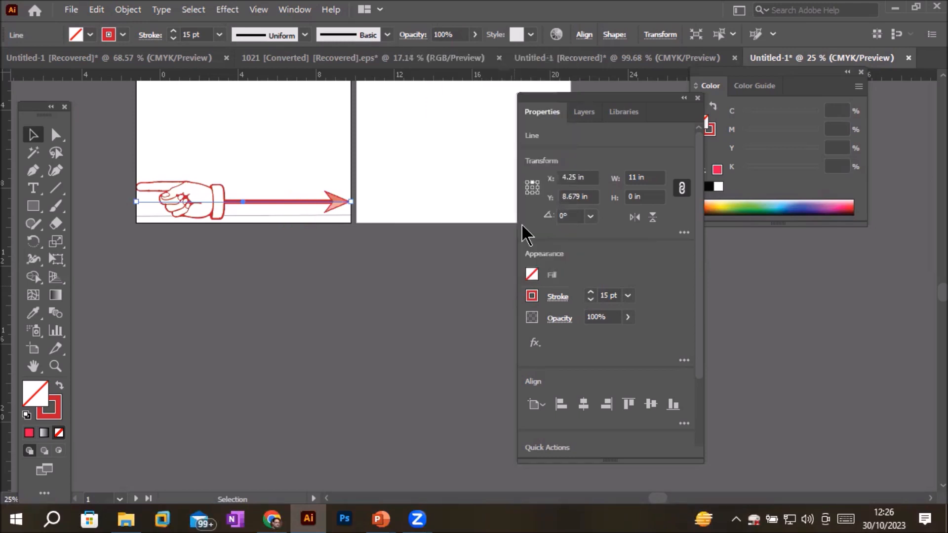
{"action": "scroll", "coordinate": [297, 206], "scroll_direction": "up", "scroll_amount": 1}
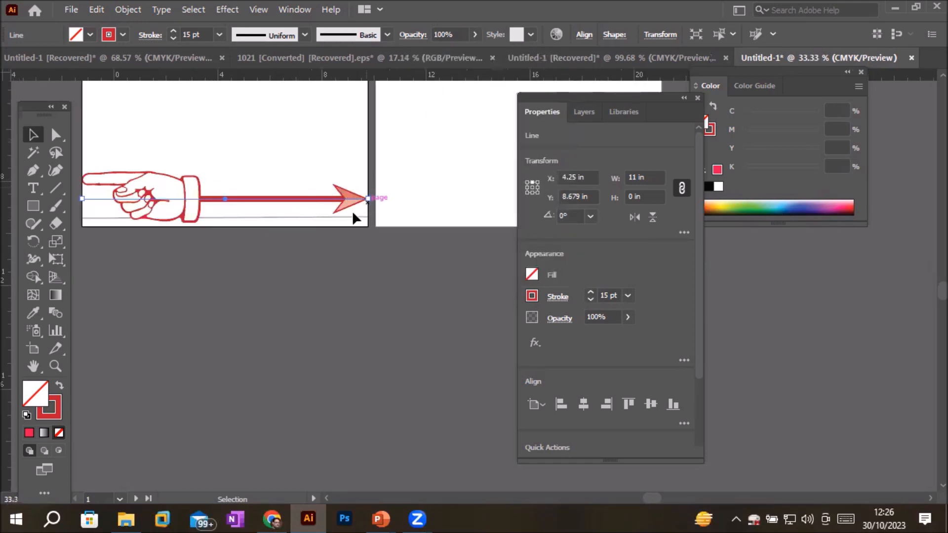
Step: Set the scale of the pointing-hand start arrowhead to 25% and check the resized hand up close
{"action": "left_click", "coordinate": [554, 302]}
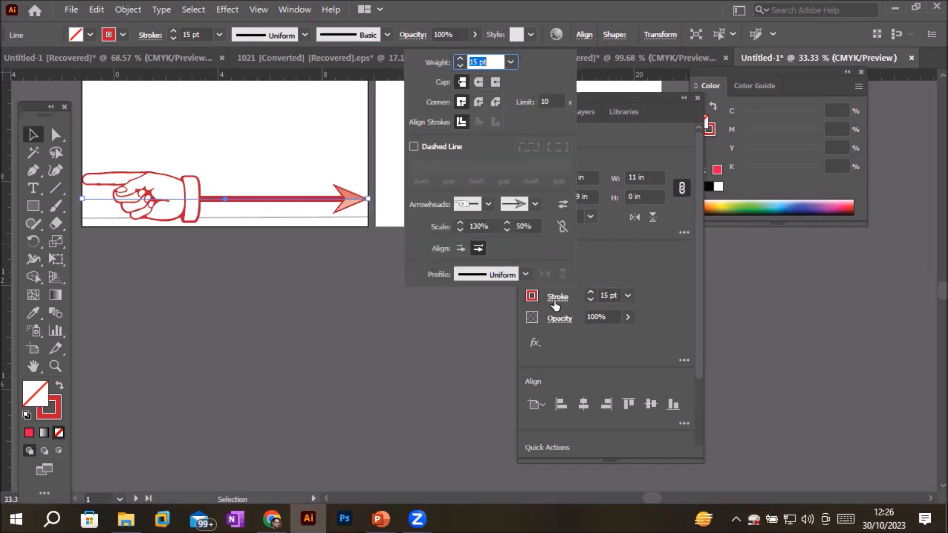
{"action": "left_click", "coordinate": [472, 226]}
{"action": "double_click", "coordinate": [476, 225]}
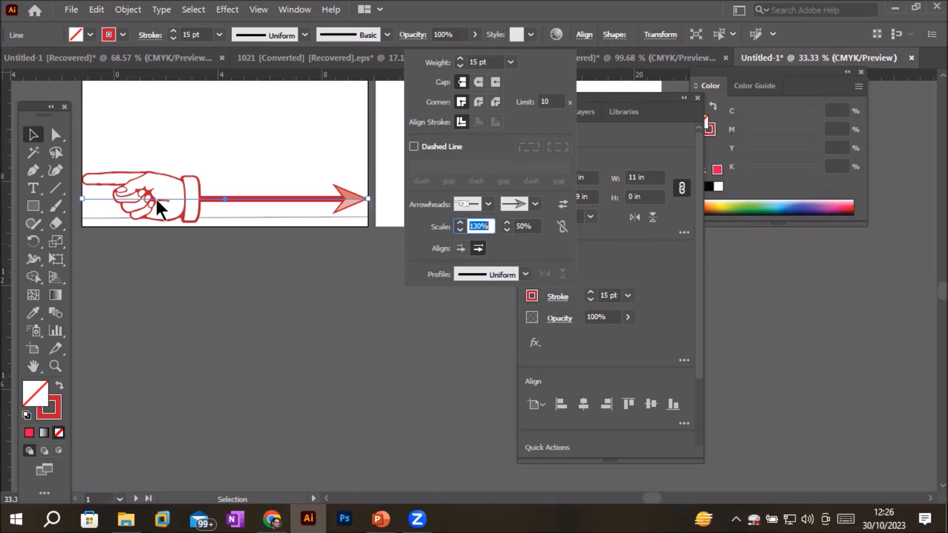
{"action": "type", "text": "25"}
{"action": "key", "text": "Return"}
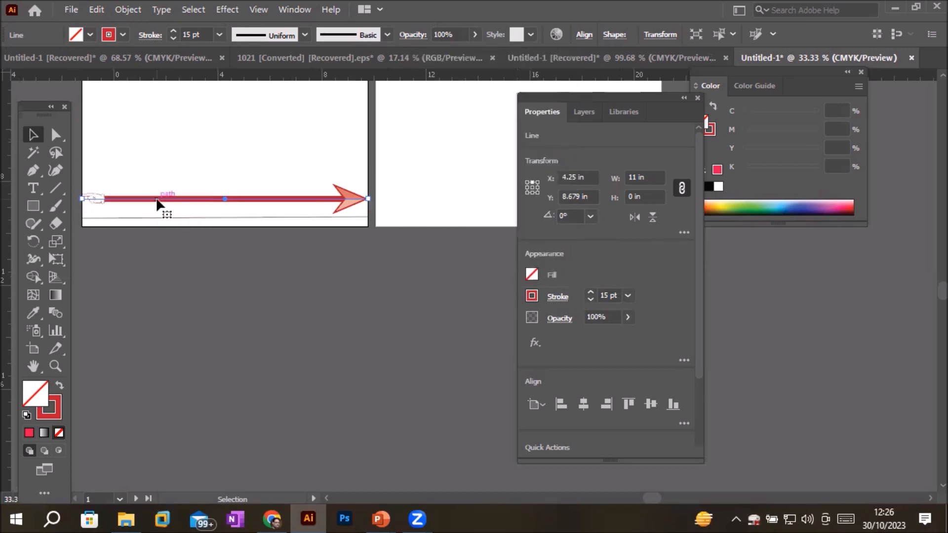
{"action": "scroll", "coordinate": [84, 198], "scroll_direction": "up", "scroll_amount": 6}
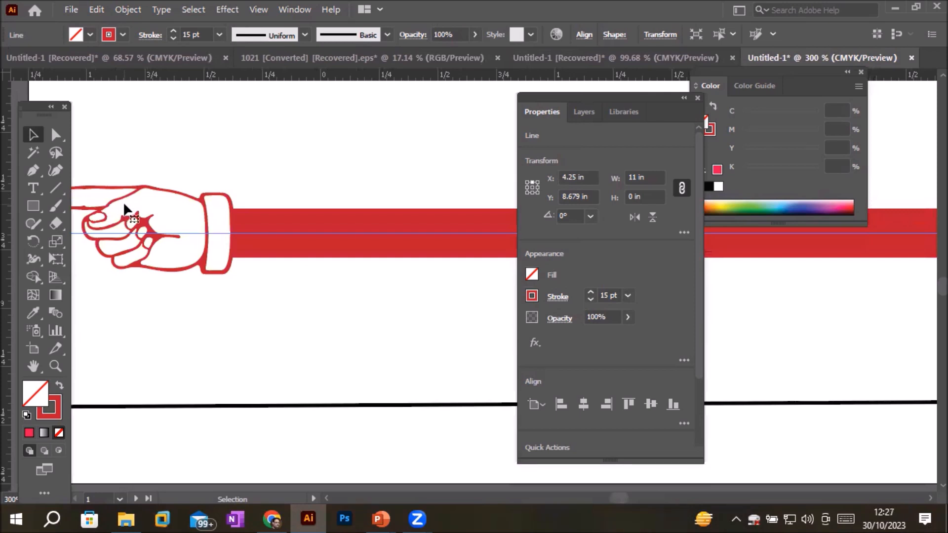
{"action": "scroll", "coordinate": [124, 202], "scroll_direction": "down", "scroll_amount": 6}
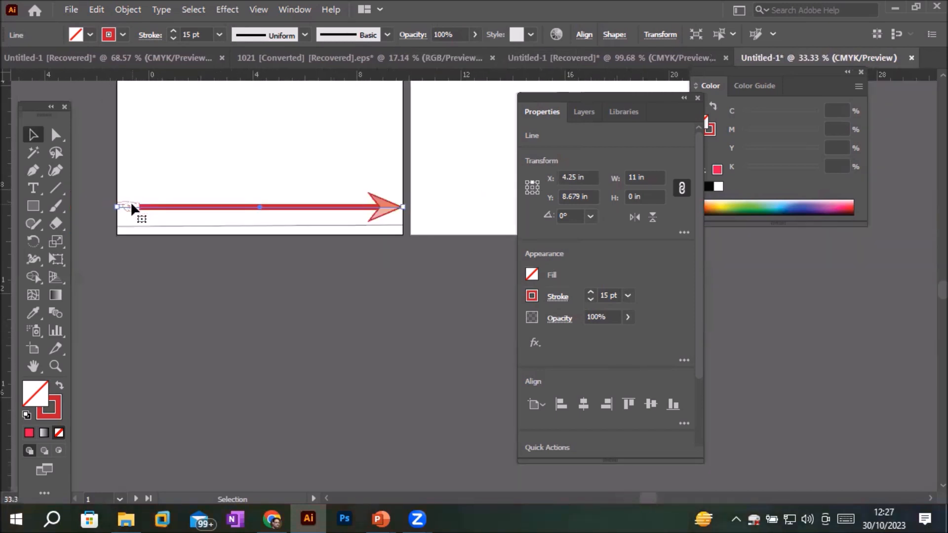
{"action": "left_click", "coordinate": [558, 298]}
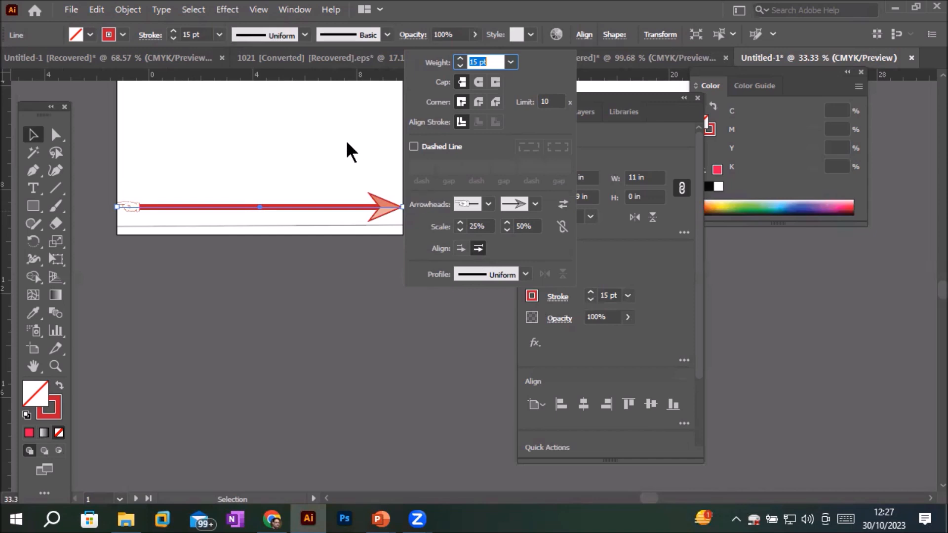
{"action": "left_click", "coordinate": [294, 138]}
Step: Draw a rectangle about 10.84 in wide and 5.46 in high across the upper part of the first artboard
{"action": "scroll", "coordinate": [309, 116], "scroll_direction": "down", "scroll_amount": 1}
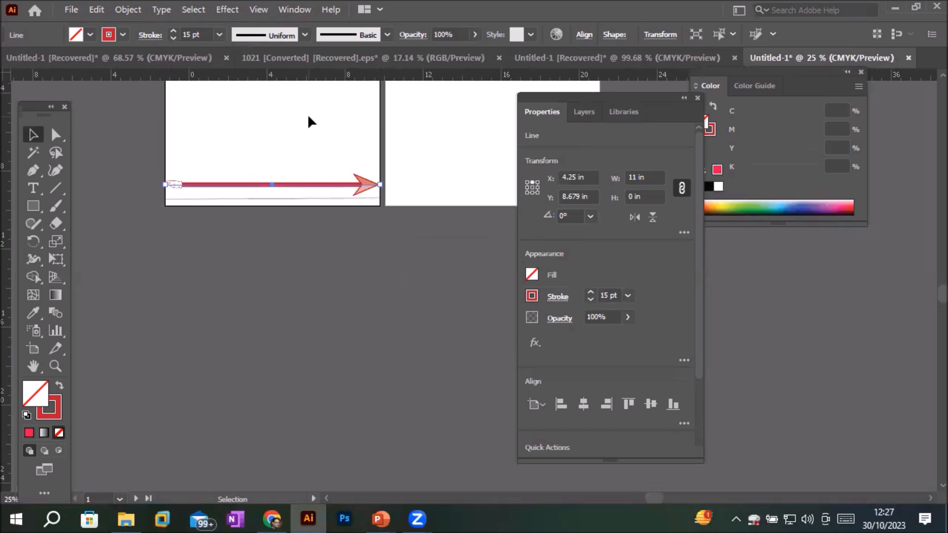
{"action": "left_click_drag", "start_coordinate": [314, 107], "coordinate": [345, 245]}
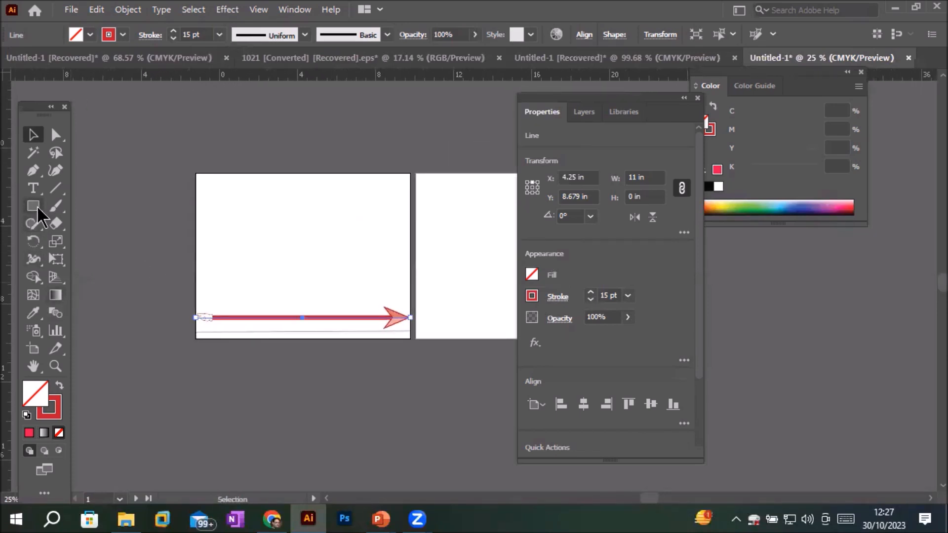
{"action": "left_click_drag", "start_coordinate": [33, 207], "coordinate": [74, 207]}
{"action": "left_click_drag", "start_coordinate": [198, 172], "coordinate": [410, 279]}
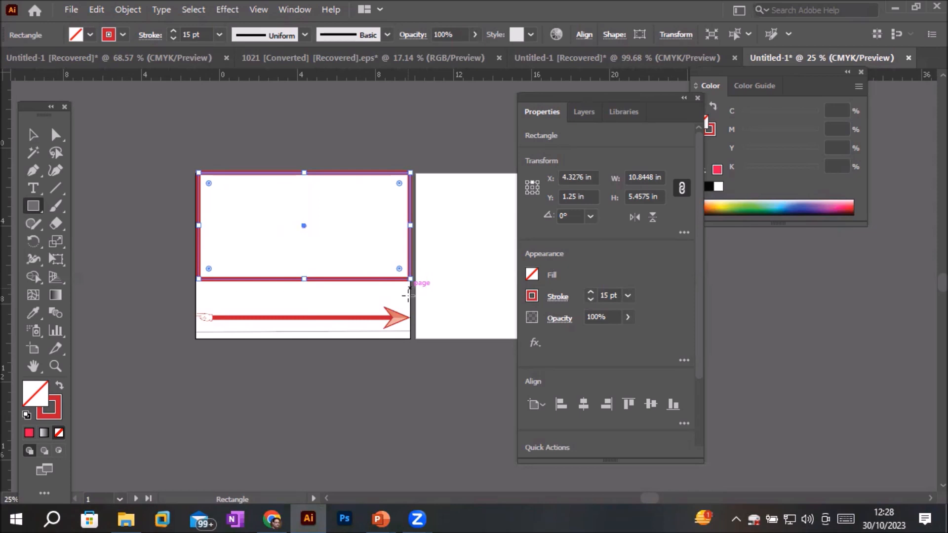
Step: Delete the rectangle's top-right anchor point with the Direct Selection tool, leaving an L-shaped open path
{"action": "left_click", "coordinate": [55, 137]}
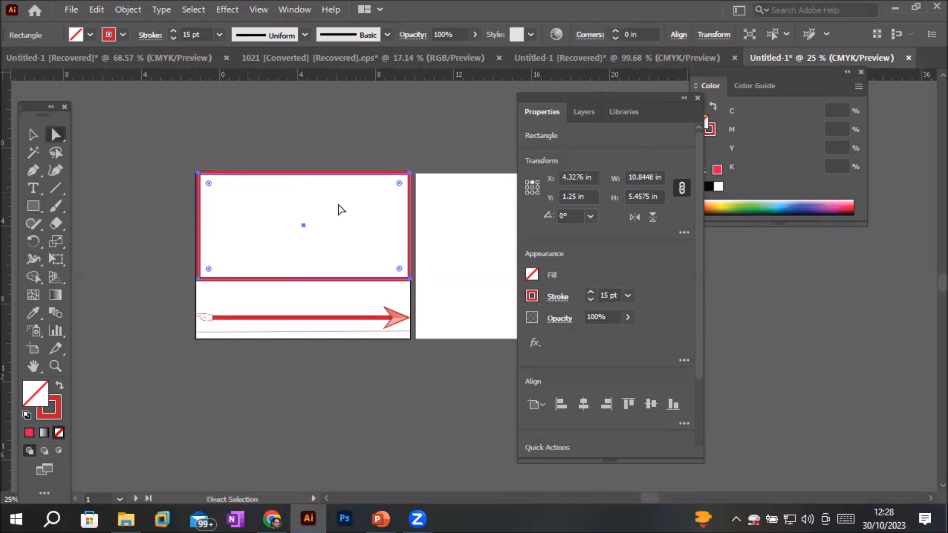
{"action": "scroll", "coordinate": [427, 146], "scroll_direction": "up", "scroll_amount": 2}
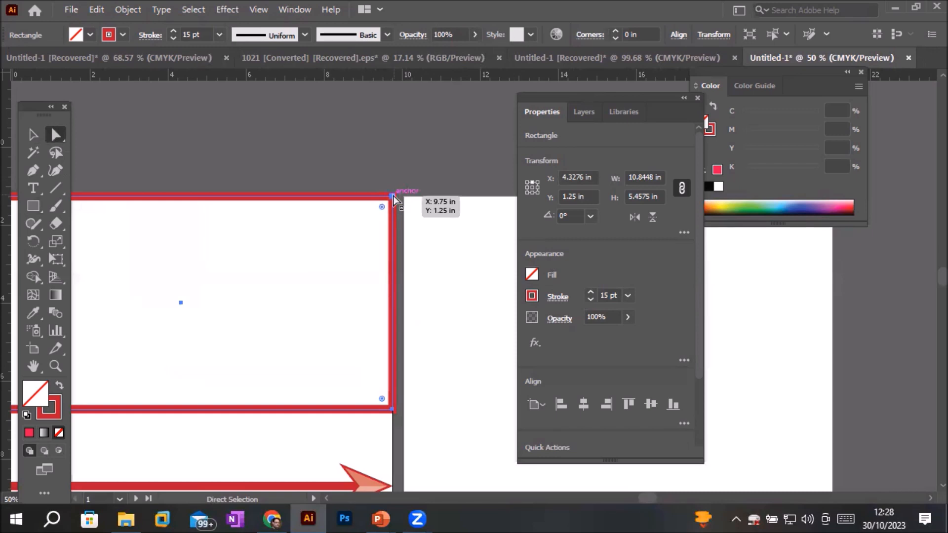
{"action": "left_click", "coordinate": [392, 196]}
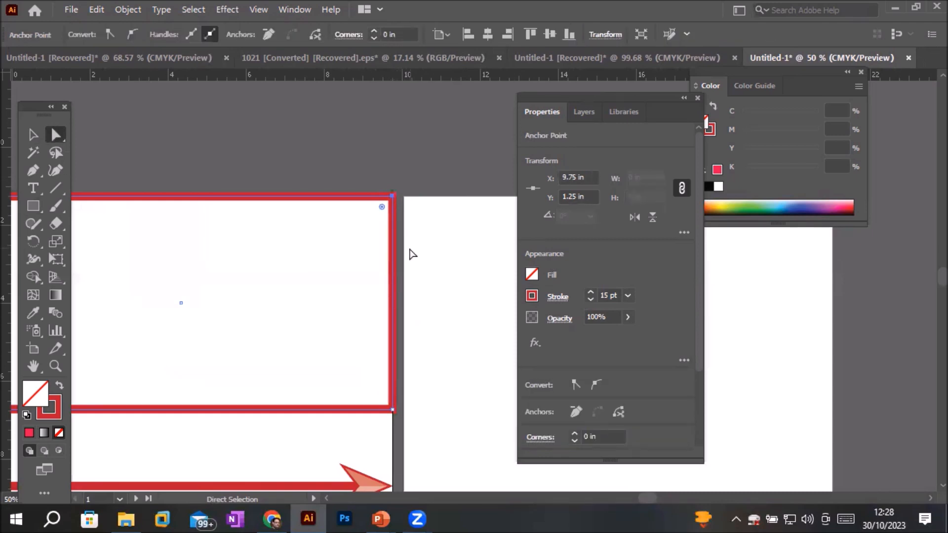
{"action": "key", "text": "Delete"}
{"action": "scroll", "coordinate": [271, 299], "scroll_direction": "down", "scroll_amount": 2}
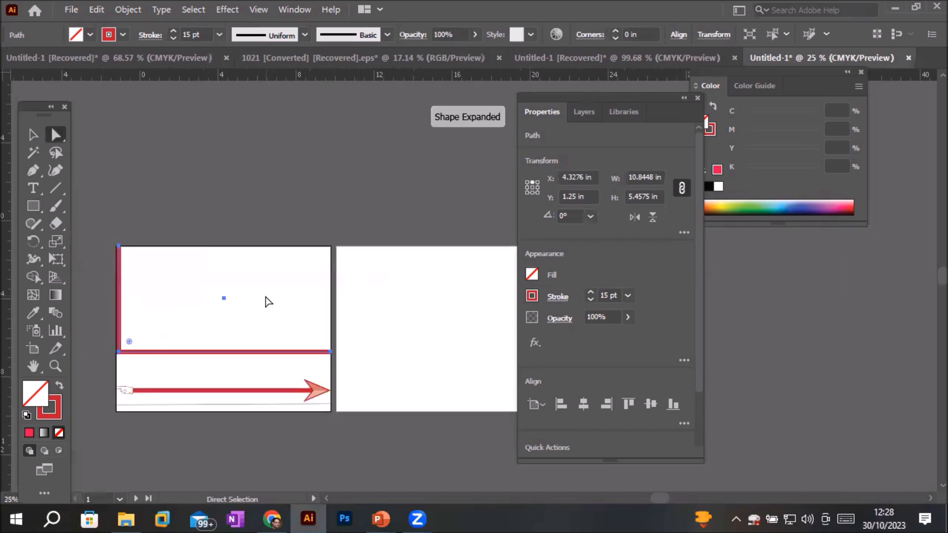
Step: Increase the stroke weight of the L-shaped path to 21 pt
{"action": "scroll", "coordinate": [131, 296], "scroll_direction": "up", "scroll_amount": 1}
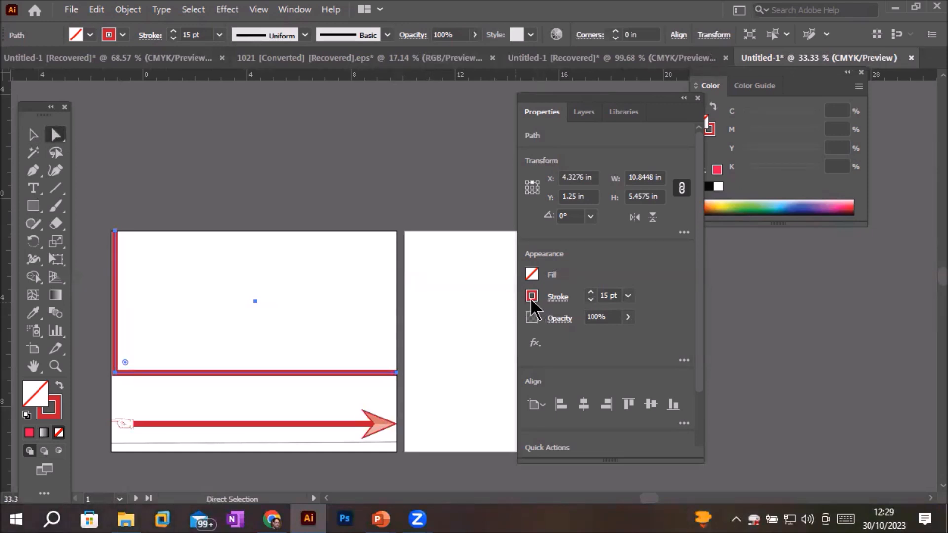
{"action": "left_click", "coordinate": [591, 292]}
{"action": "left_click", "coordinate": [591, 293]}
{"action": "left_click", "coordinate": [591, 293]}
{"action": "left_click", "coordinate": [591, 292]}
{"action": "left_click", "coordinate": [591, 293]}
{"action": "left_click", "coordinate": [591, 293]}
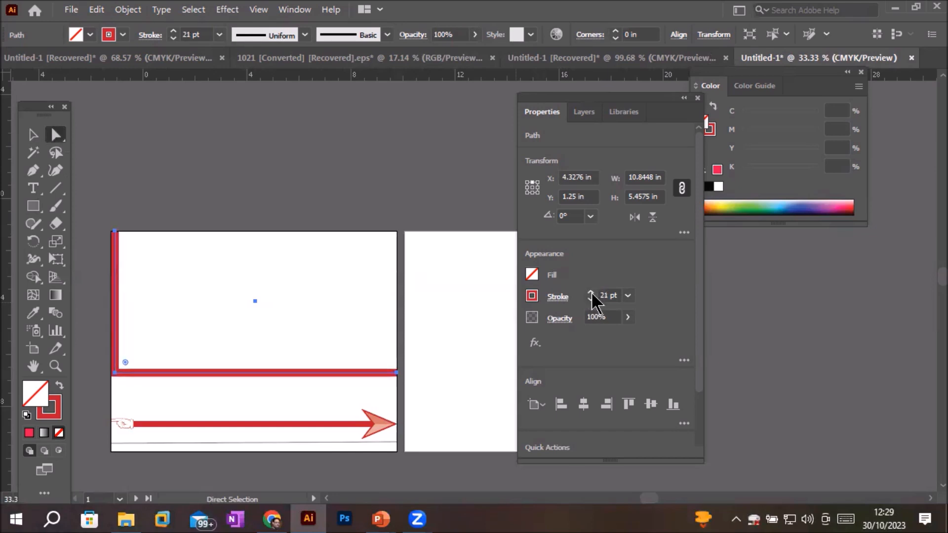
Step: Add the Arrow 1 arrowhead to the start and the open-circle Arrow 24 arrowhead to the end of the L-shaped path
{"action": "left_click", "coordinate": [556, 297]}
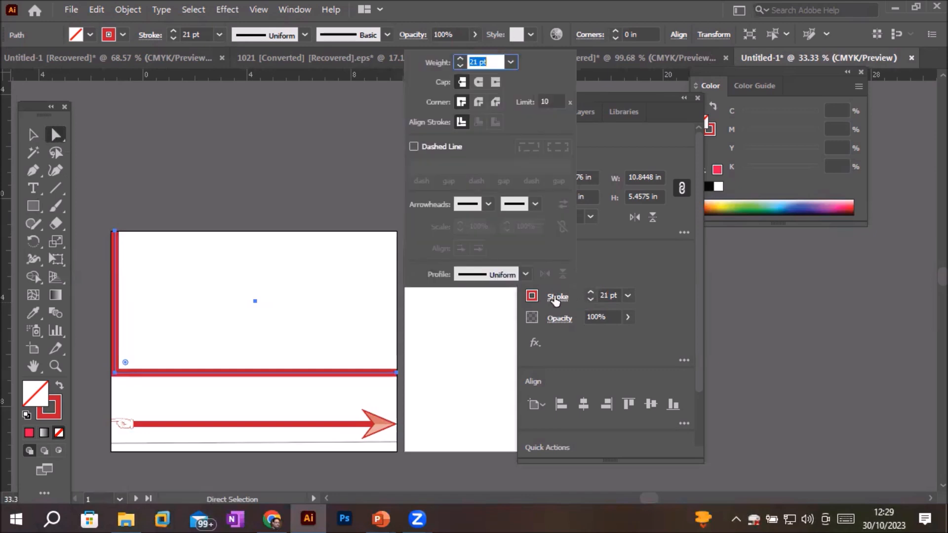
{"action": "left_click", "coordinate": [488, 204]}
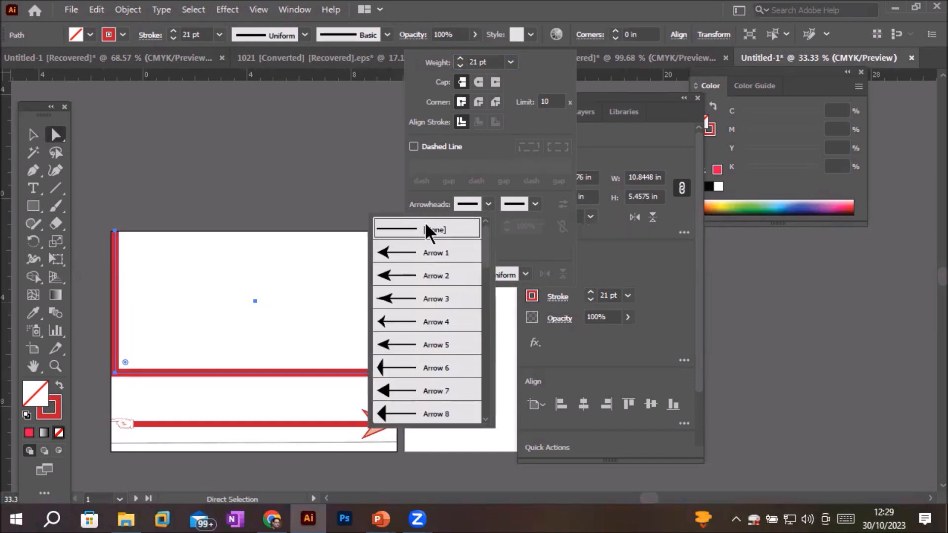
{"action": "left_click", "coordinate": [404, 255]}
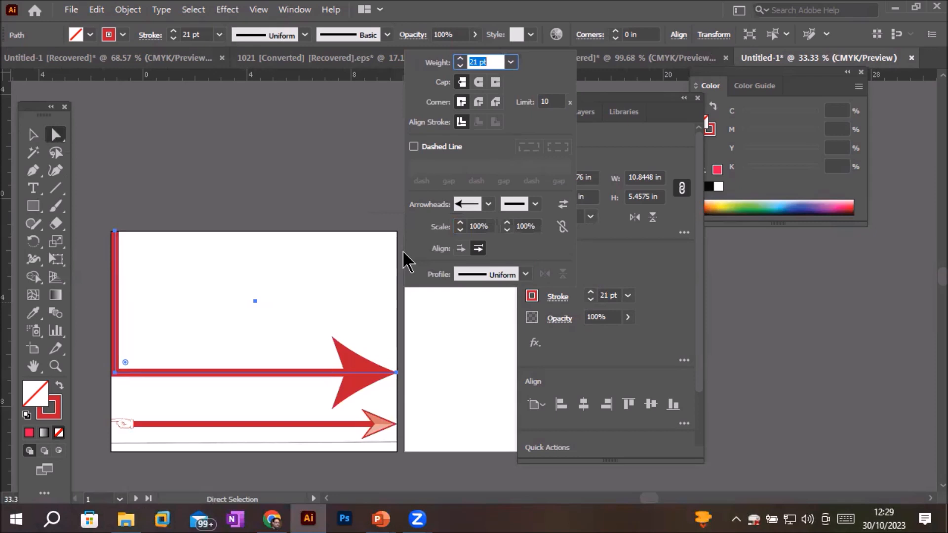
{"action": "left_click", "coordinate": [535, 204]}
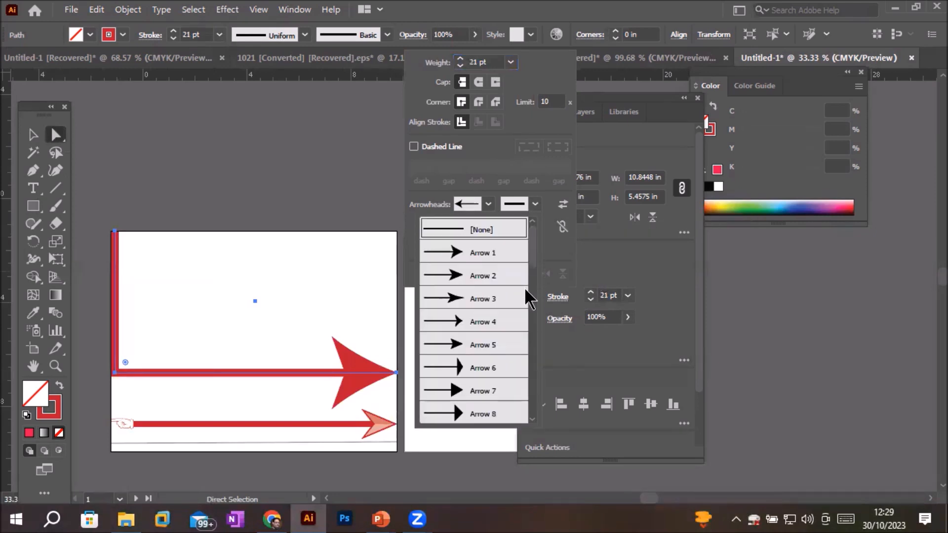
{"action": "left_click_drag", "start_coordinate": [537, 253], "coordinate": [546, 354]}
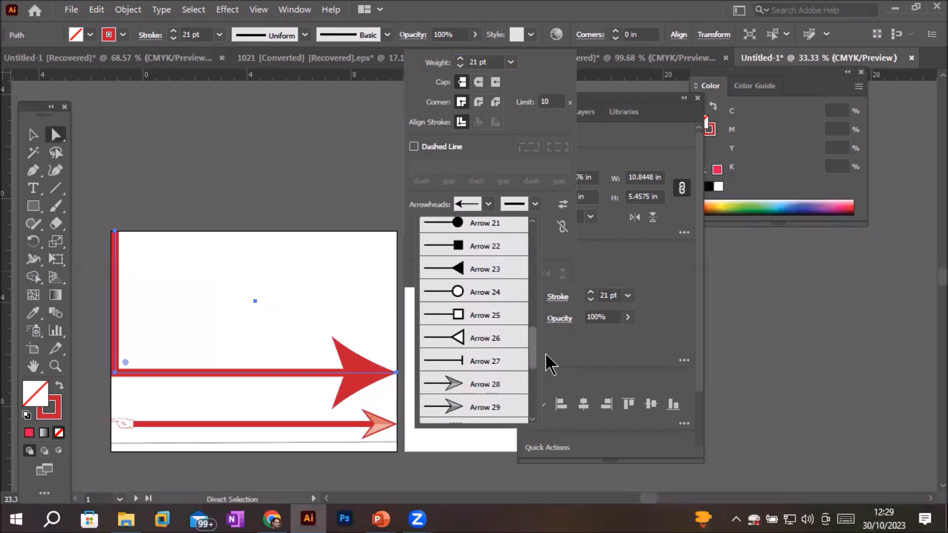
{"action": "left_click", "coordinate": [463, 287]}
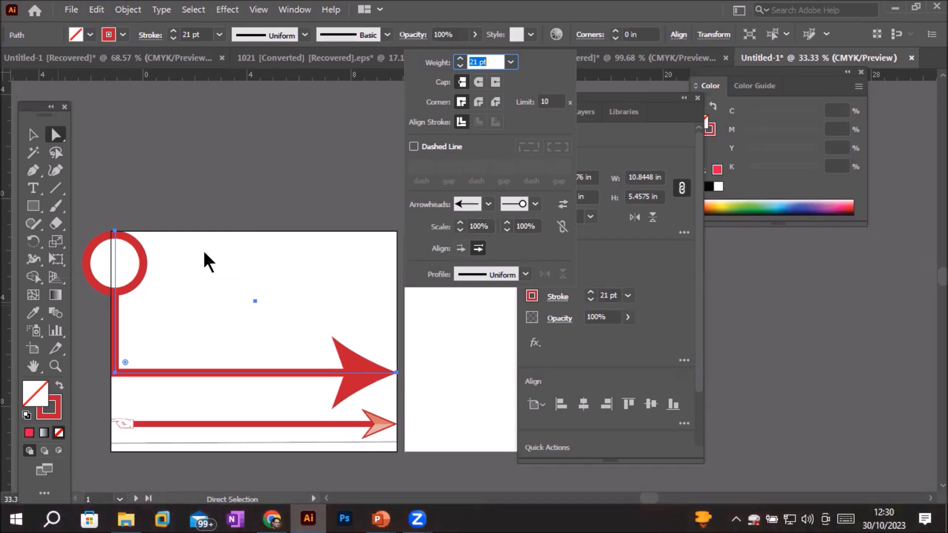
Step: Draw a hexagon about 8.01 in wide and 6.97 in high with the Polygon tool and move it inside the second artboard
{"action": "left_click", "coordinate": [57, 228]}
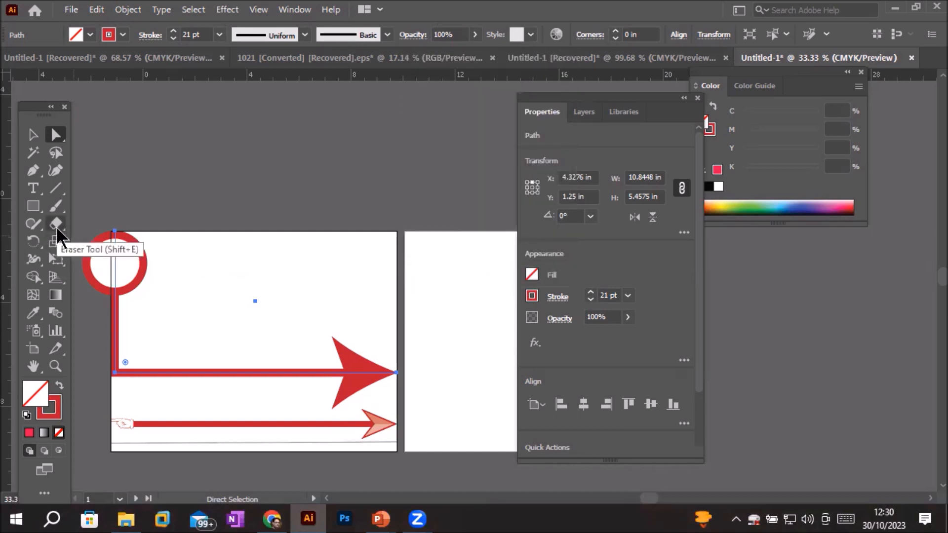
{"action": "left_click", "coordinate": [57, 228]}
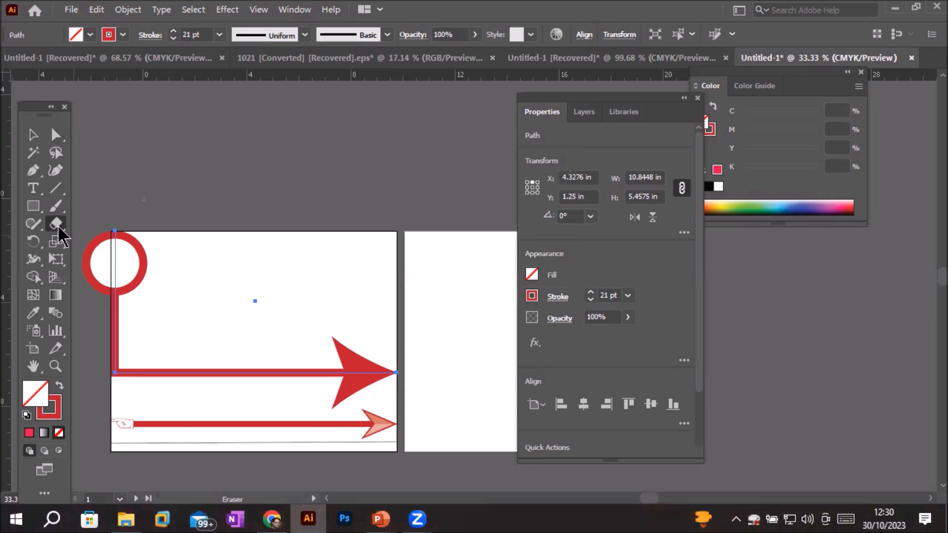
{"action": "key", "text": "space"}
{"action": "mouse_move", "coordinate": [419, 369]}
{"action": "left_mouse_down"}
{"action": "mouse_move", "coordinate": [129, 337]}
{"action": "mouse_move", "coordinate": [192, 320]}
{"action": "left_mouse_up"}
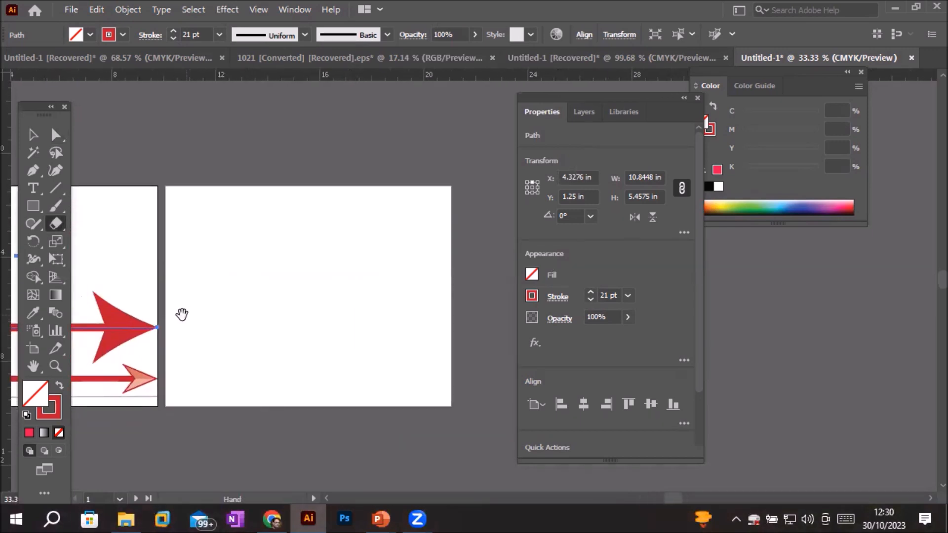
{"action": "left_click", "coordinate": [34, 205]}
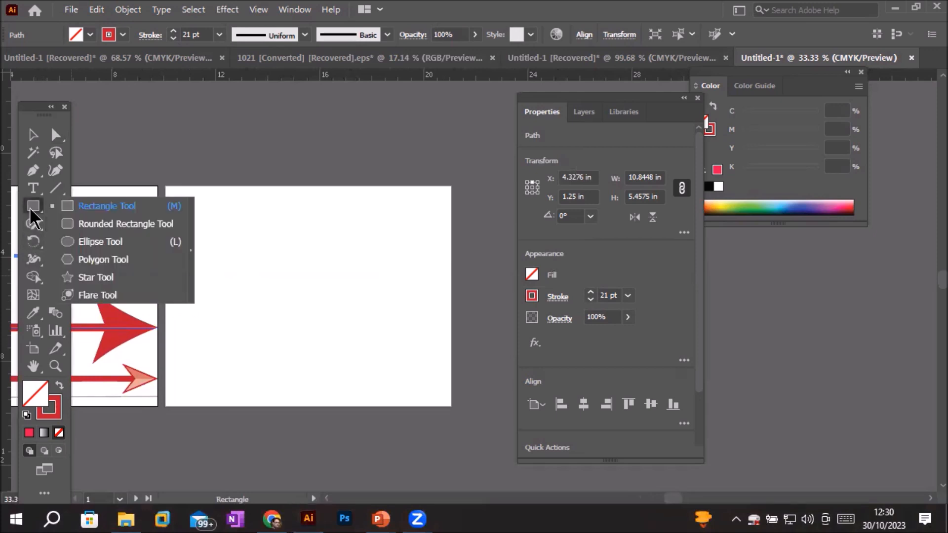
{"action": "left_click", "coordinate": [112, 258]}
{"action": "left_click_drag", "start_coordinate": [238, 231], "coordinate": [291, 323]}
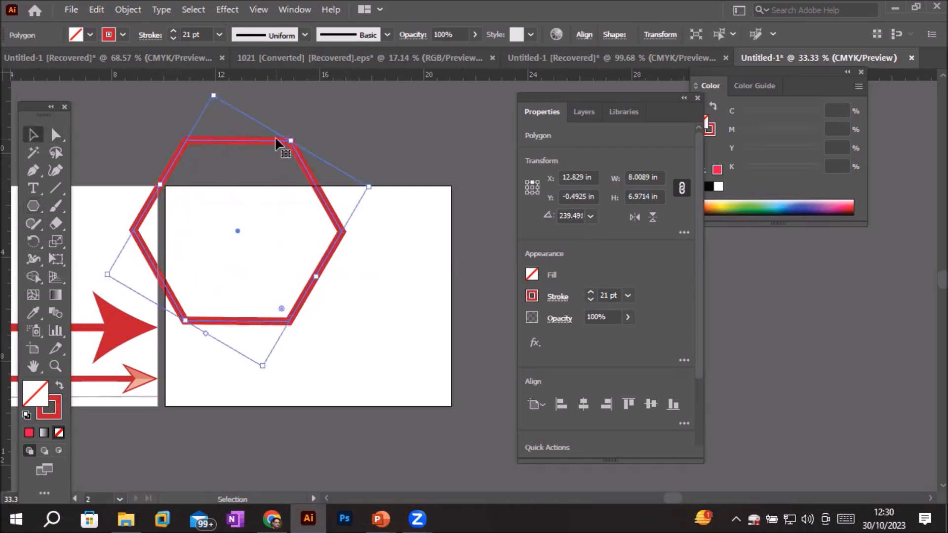
{"action": "left_click_drag", "start_coordinate": [278, 141], "coordinate": [344, 213]}
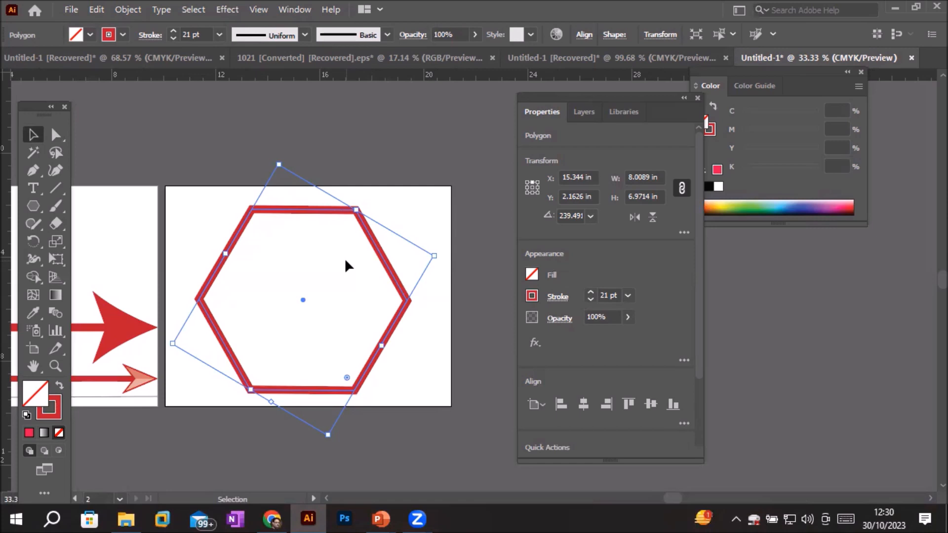
Step: Delete the hexagon's top-right anchor point with the Direct Selection tool to open the shape
{"action": "left_click", "coordinate": [57, 140]}
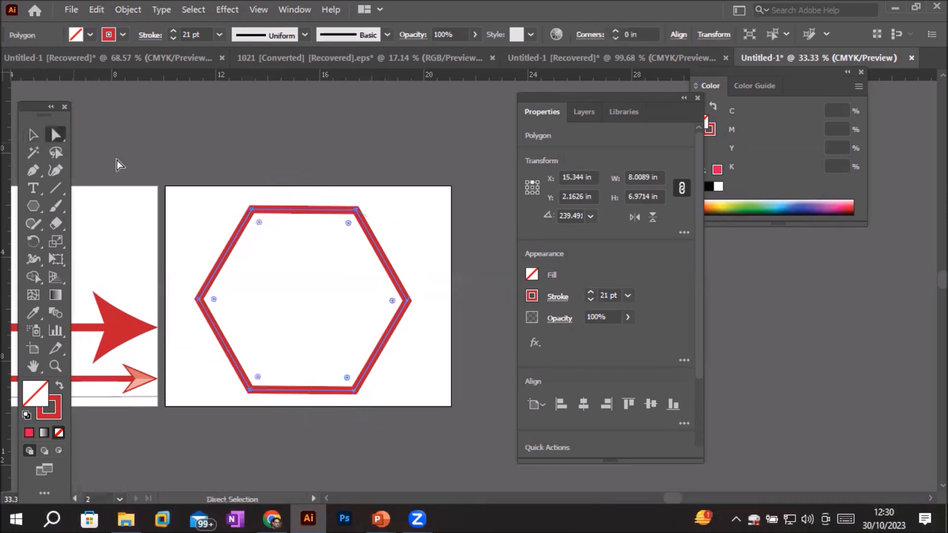
{"action": "left_click", "coordinate": [356, 210]}
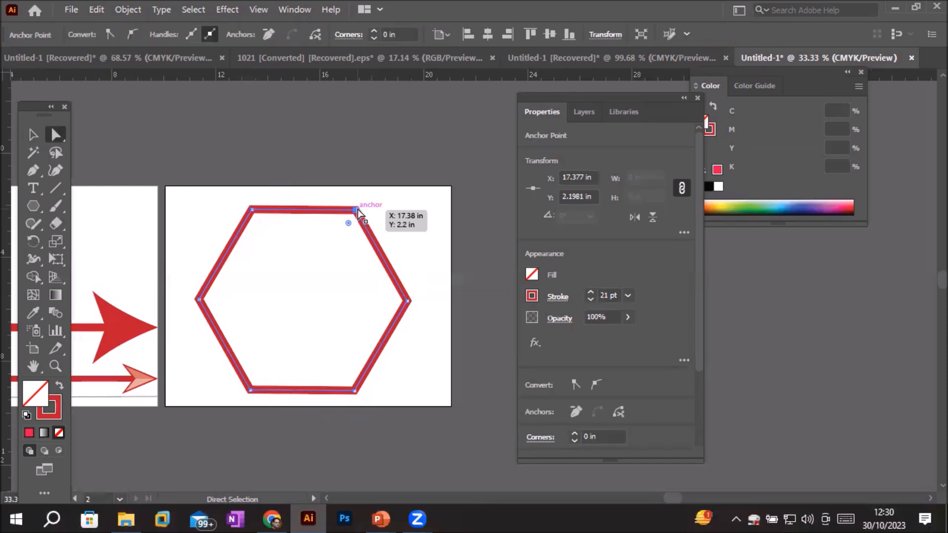
{"action": "key", "text": "Delete"}
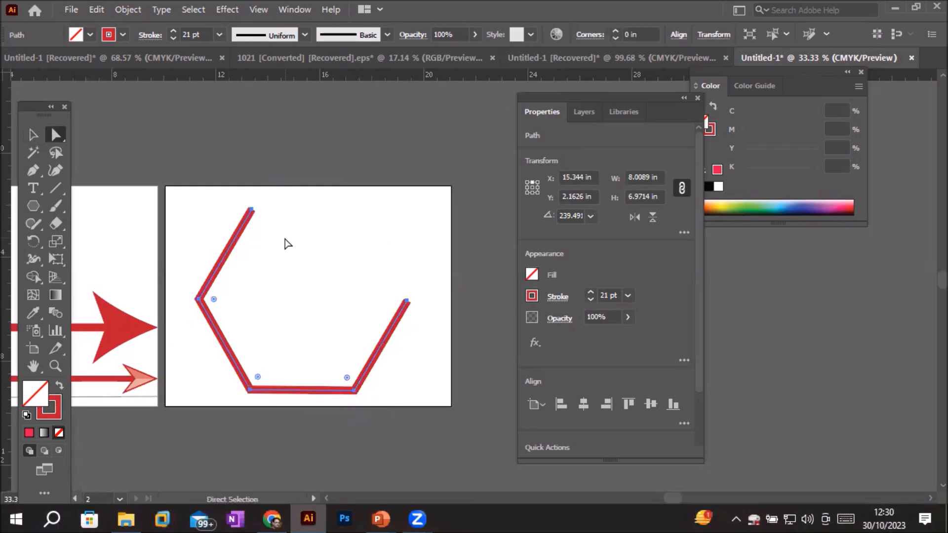
Step: Reposition the open path's two end anchors, one to about X 18.4, Y 5.88 in and the other to about X 20.03, Y 8.08 in
{"action": "left_click", "coordinate": [252, 210]}
{"action": "left_click_drag", "start_coordinate": [251, 212], "coordinate": [371, 238]}
{"action": "left_click_drag", "start_coordinate": [407, 302], "coordinate": [426, 366]}
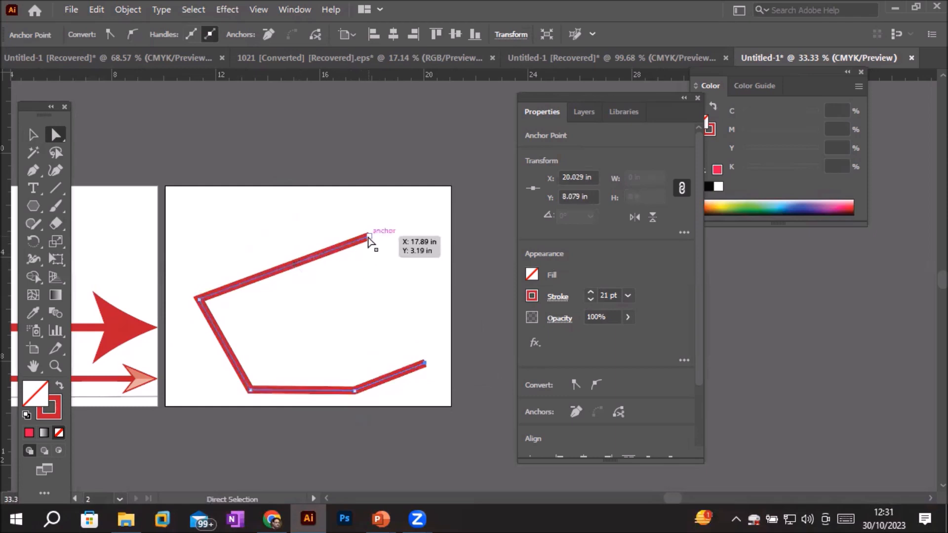
{"action": "left_click_drag", "start_coordinate": [369, 236], "coordinate": [382, 306]}
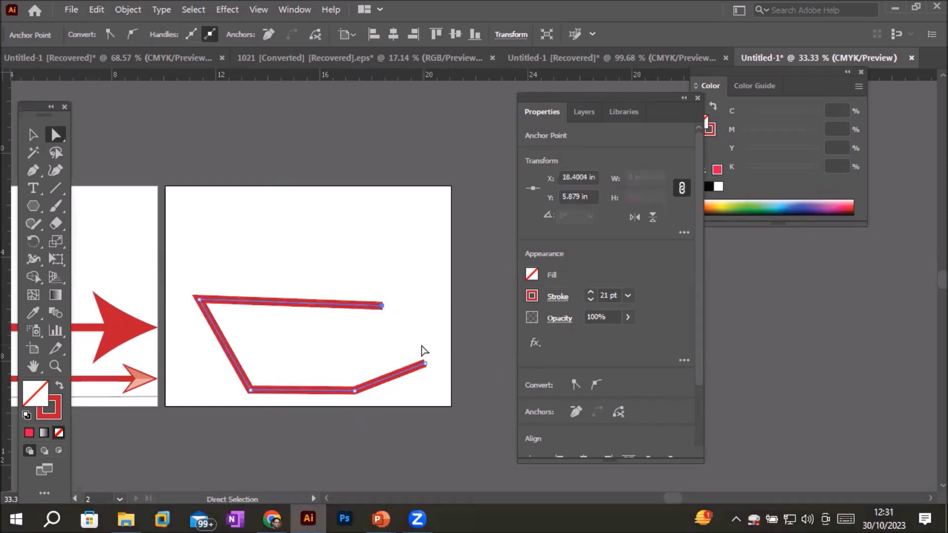
Step: Give the open path an Arrow 1 arrowhead at its start and a feathered arrow tail at its end
{"action": "left_click", "coordinate": [552, 297]}
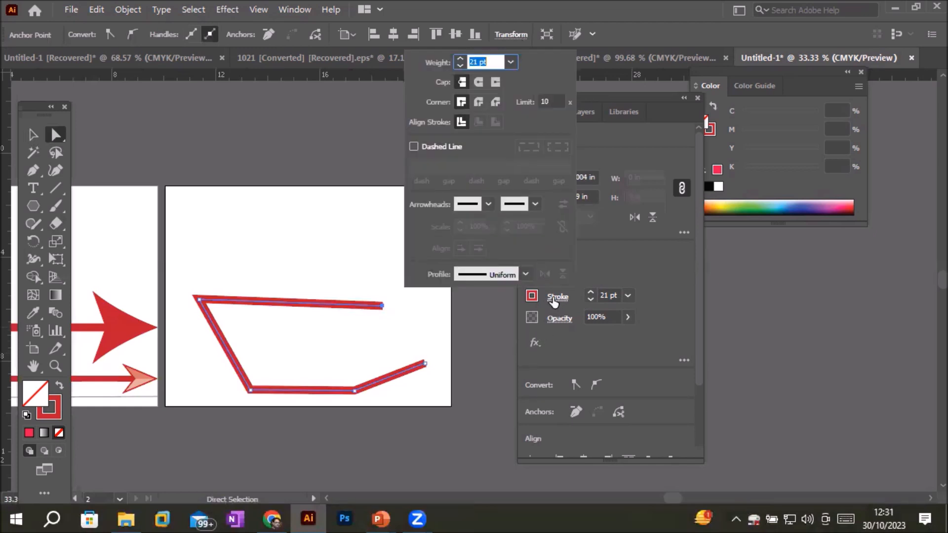
{"action": "left_click", "coordinate": [488, 204]}
{"action": "left_click", "coordinate": [415, 252]}
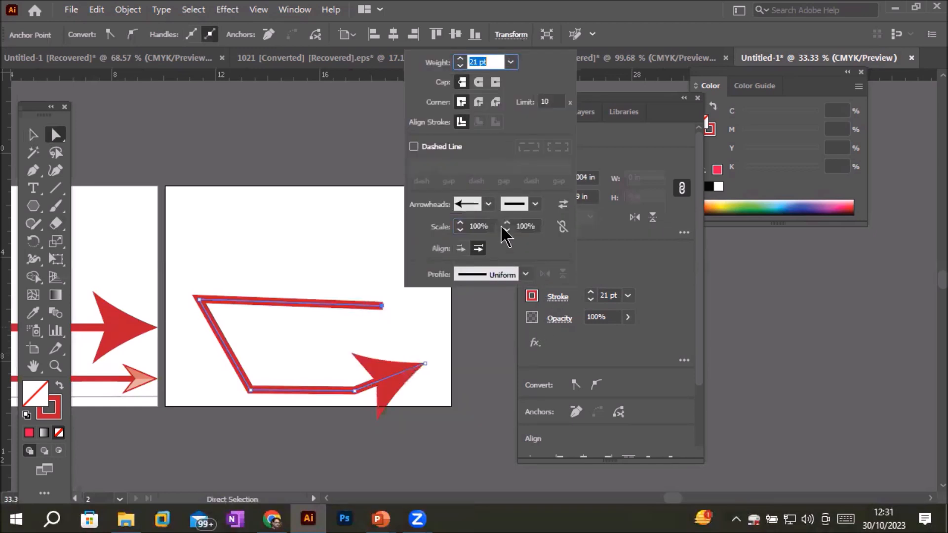
{"action": "left_click", "coordinate": [534, 203]}
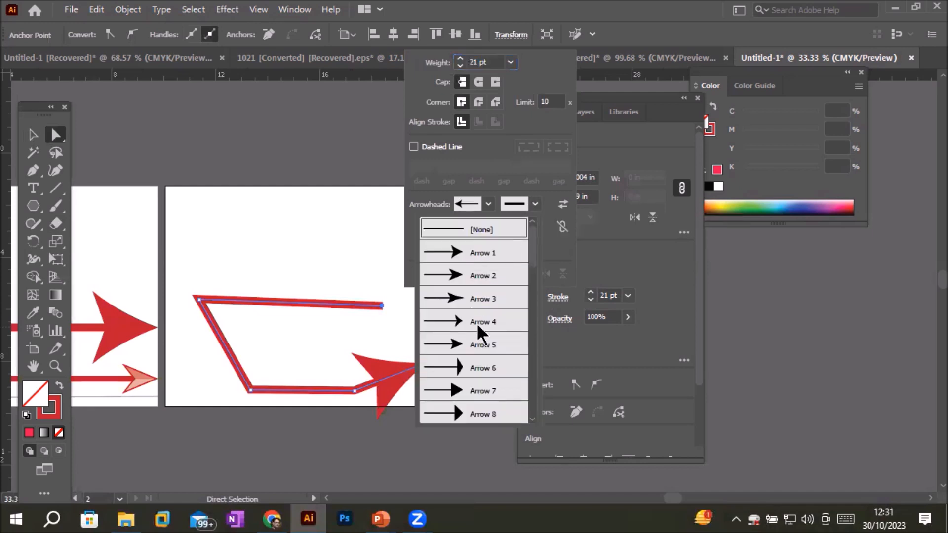
{"action": "left_click_drag", "start_coordinate": [534, 264], "coordinate": [538, 335]}
{"action": "left_click", "coordinate": [478, 283]}
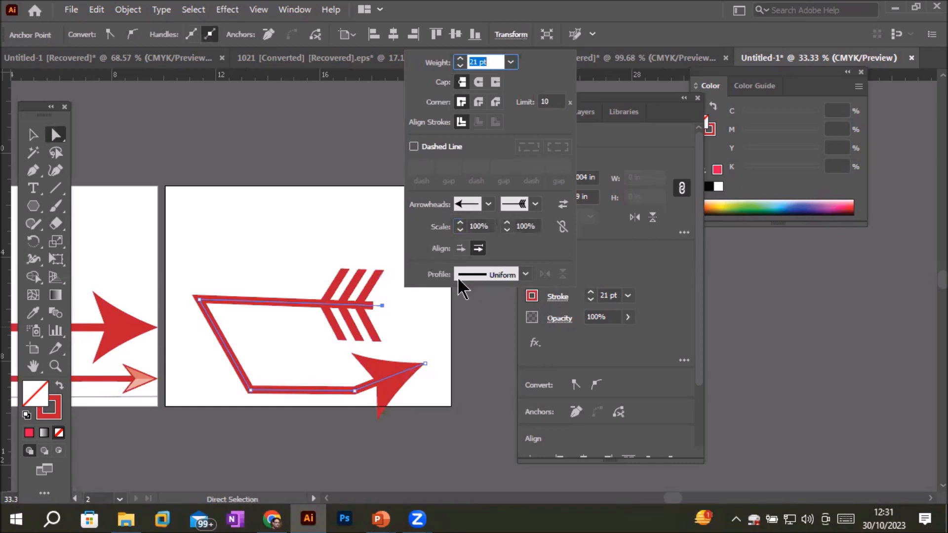
{"action": "left_click", "coordinate": [295, 241]}
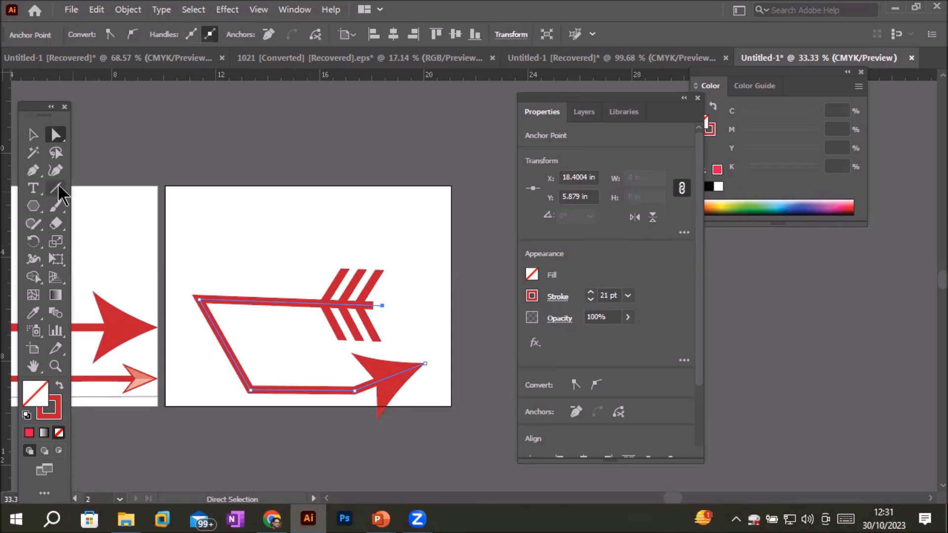
Step: Delete the arrow path on the second artboard anchor by anchor until none of it is left
{"action": "key", "text": "Delete"}
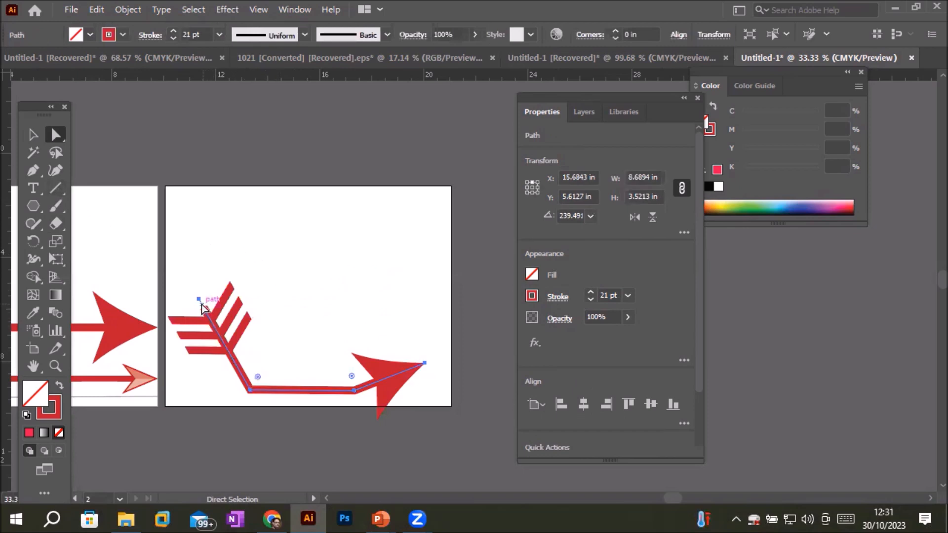
{"action": "left_click_drag", "start_coordinate": [200, 299], "coordinate": [250, 390]}
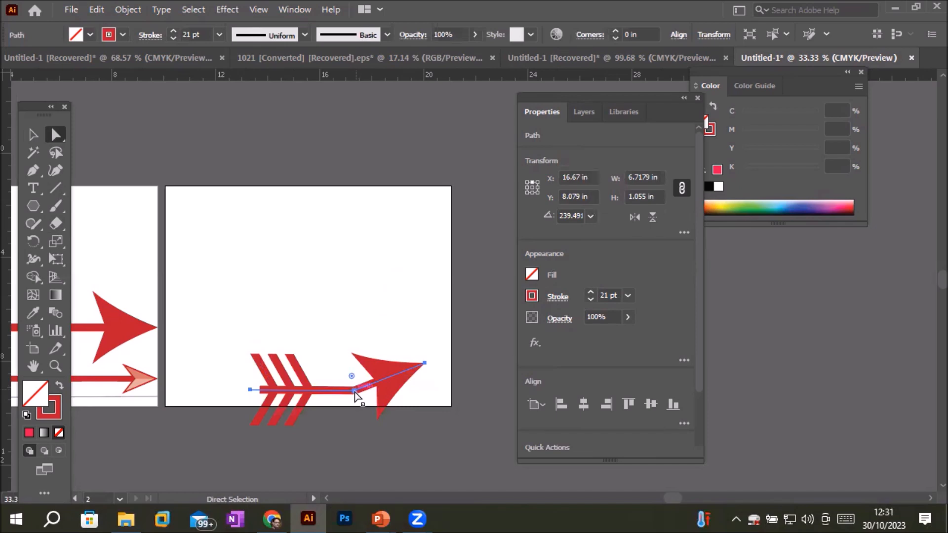
{"action": "left_click", "coordinate": [373, 406]}
{"action": "left_click", "coordinate": [354, 390]}
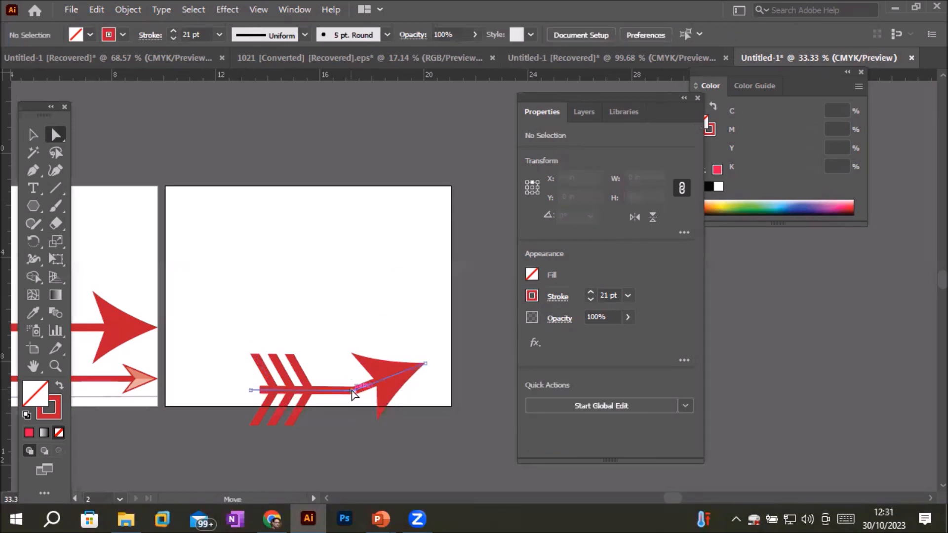
{"action": "key", "text": "Delete"}
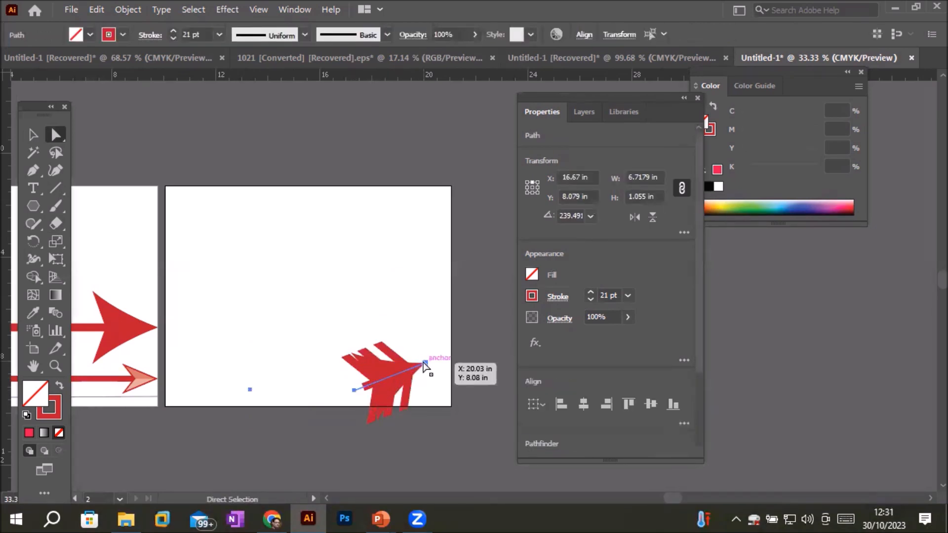
{"action": "left_click", "coordinate": [426, 364]}
{"action": "key", "text": "Delete"}
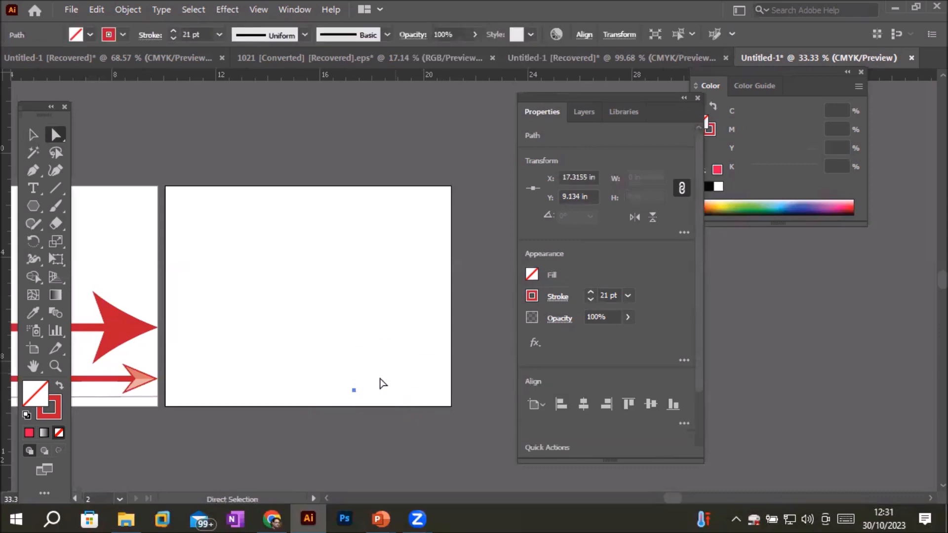
{"action": "key", "text": "Delete"}
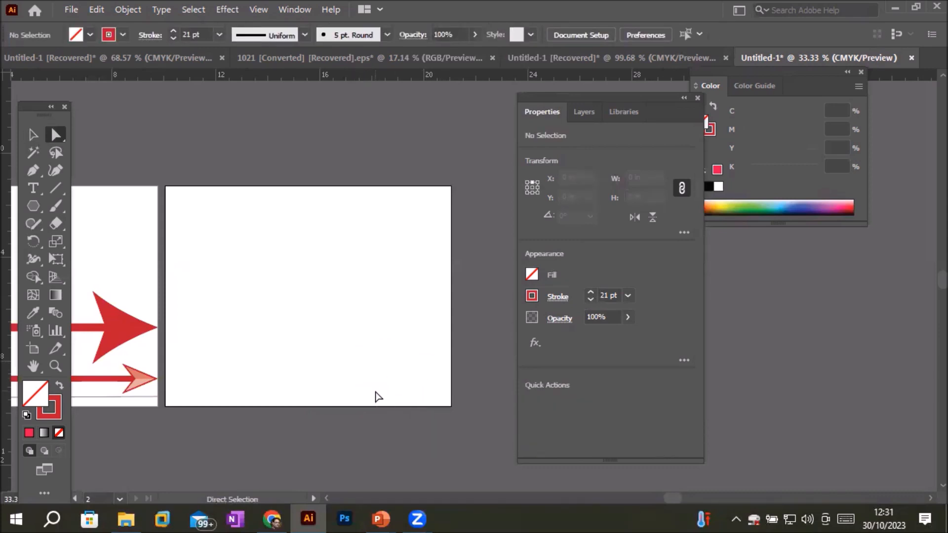
Step: Draw an ellipse about 8.37 in wide and 6.57 in high on the second artboard
{"action": "left_click", "coordinate": [33, 206]}
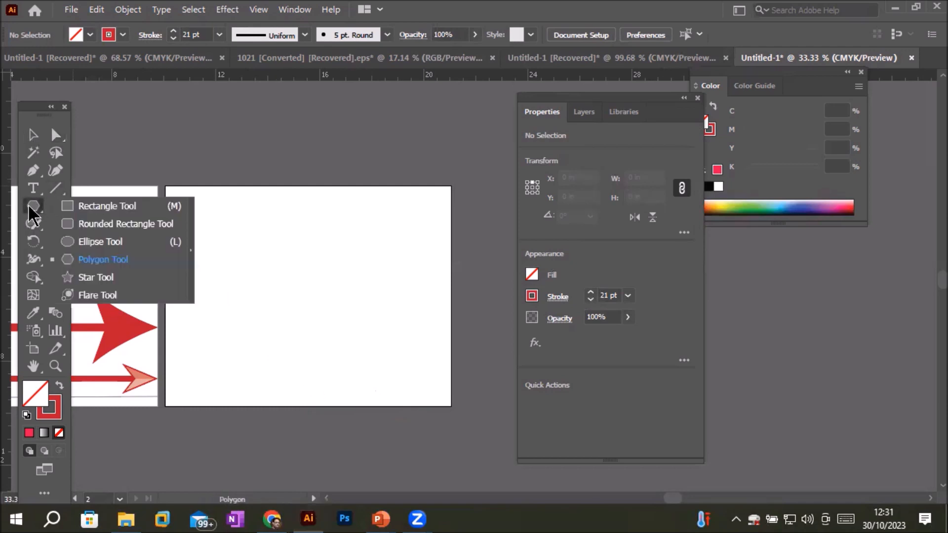
{"action": "left_click", "coordinate": [106, 242]}
{"action": "mouse_move", "coordinate": [198, 208]}
{"action": "left_mouse_down"}
{"action": "mouse_move", "coordinate": [313, 296]}
{"action": "mouse_move", "coordinate": [414, 396]}
{"action": "mouse_move", "coordinate": [416, 379]}
{"action": "left_mouse_up"}
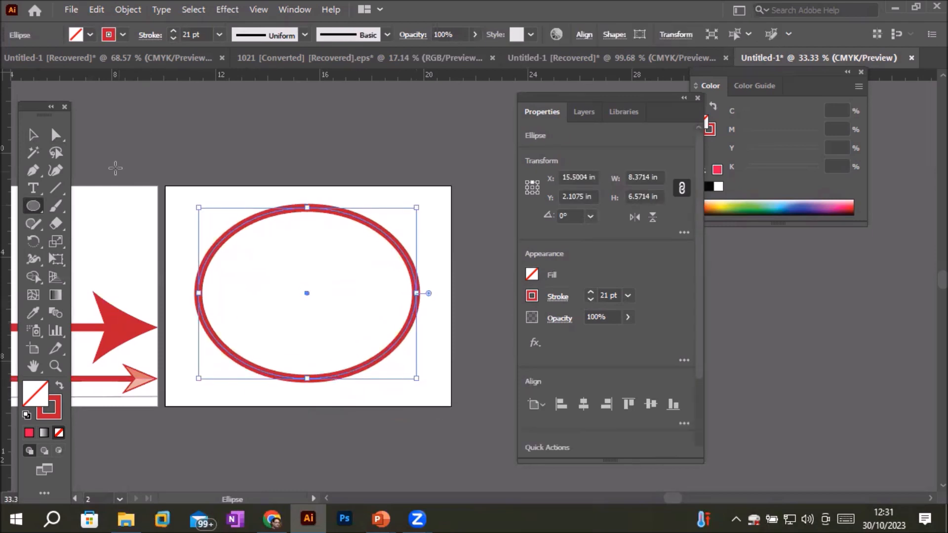
Step: Delete the ellipse's top anchor point with the Direct Selection tool, and undo the deletion
{"action": "left_click", "coordinate": [56, 140]}
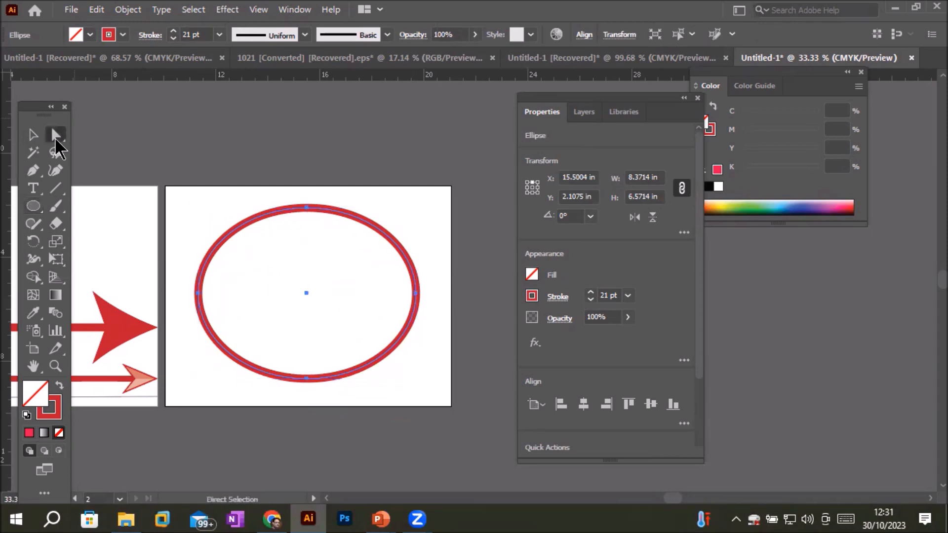
{"action": "left_click", "coordinate": [304, 208]}
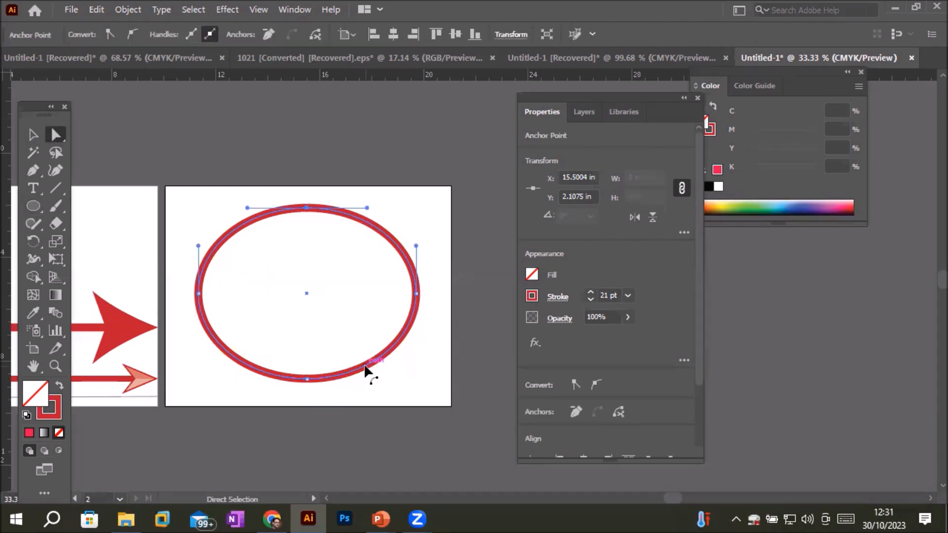
{"action": "key", "text": "Delete"}
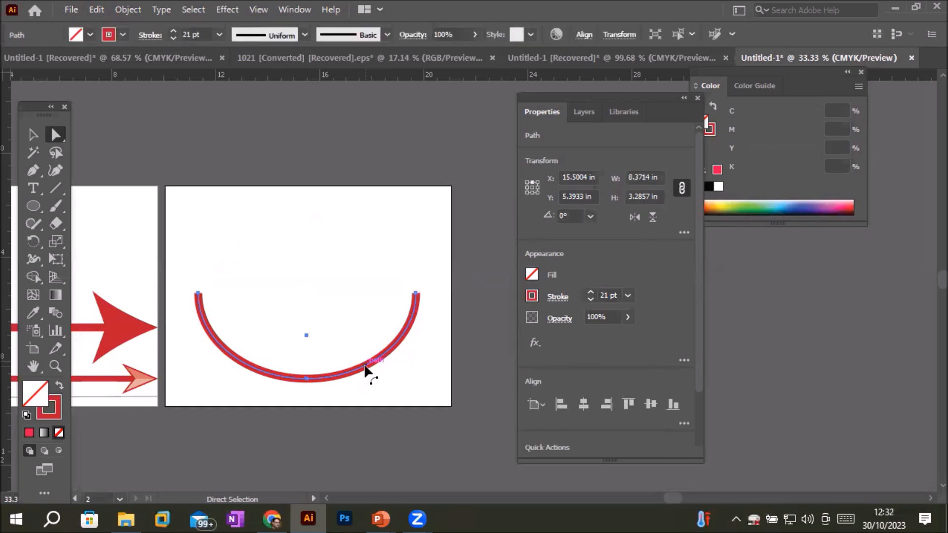
{"action": "key", "text": "v"}
{"action": "key", "text": "a"}
{"action": "key", "text": "ctrl+z"}
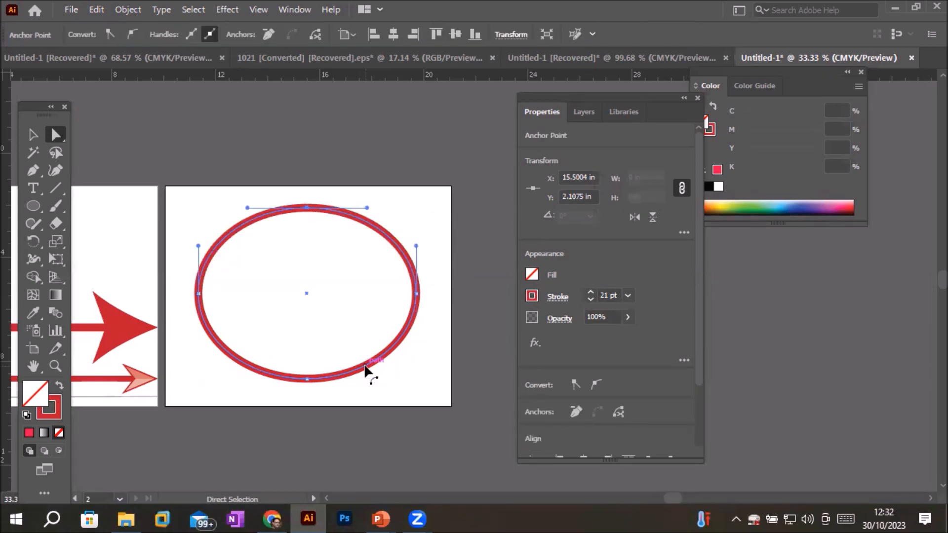
Step: Cut the ellipse's path at its top, right and left anchor points with the Scissors tool
{"action": "left_click", "coordinate": [53, 227]}
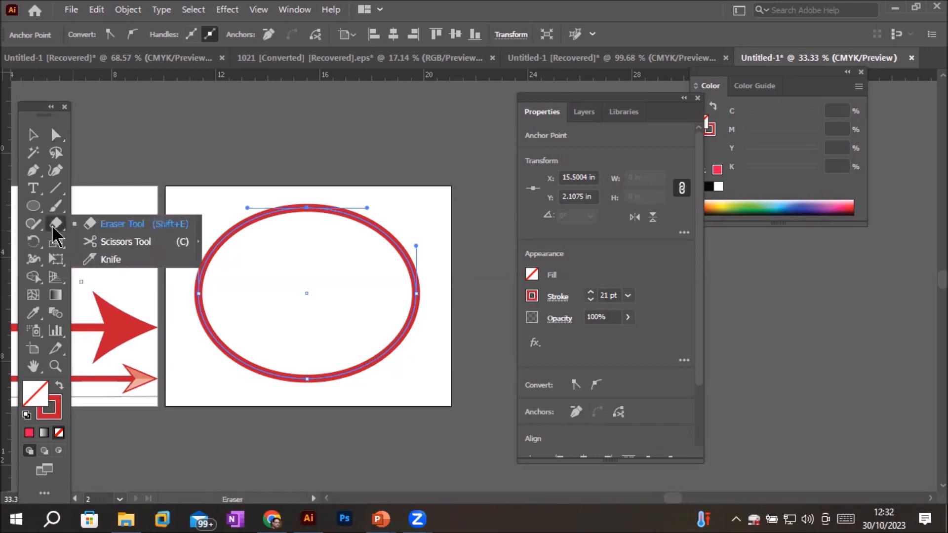
{"action": "left_click", "coordinate": [125, 241]}
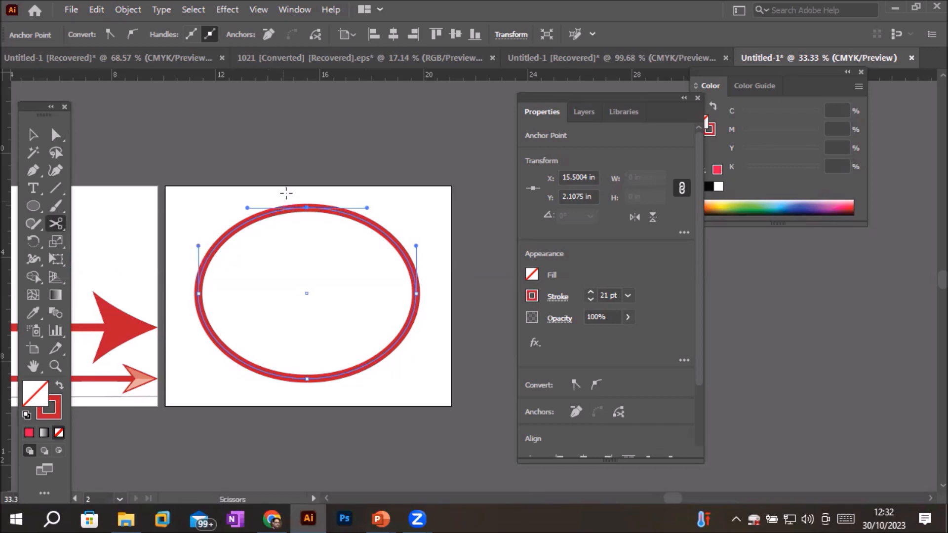
{"action": "scroll", "coordinate": [286, 190], "scroll_direction": "up", "scroll_amount": 2}
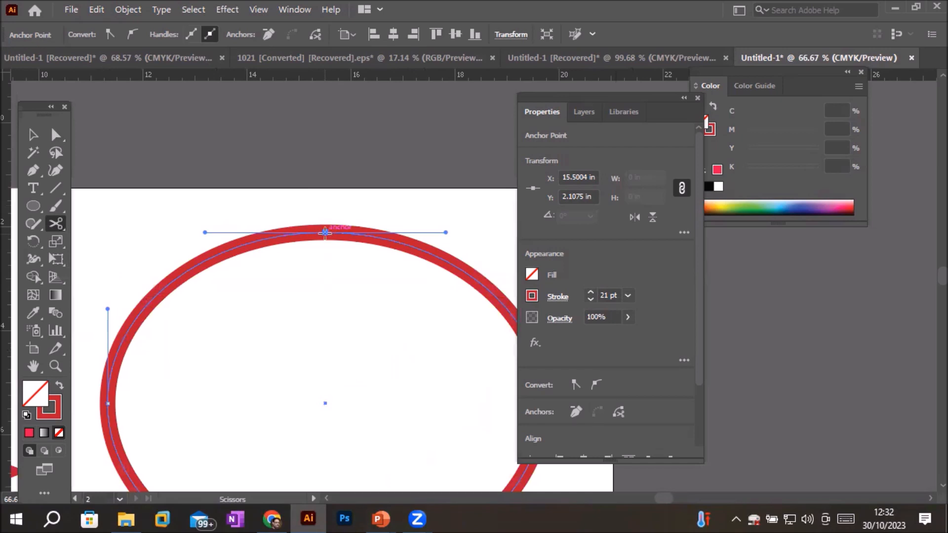
{"action": "left_click", "coordinate": [325, 232]}
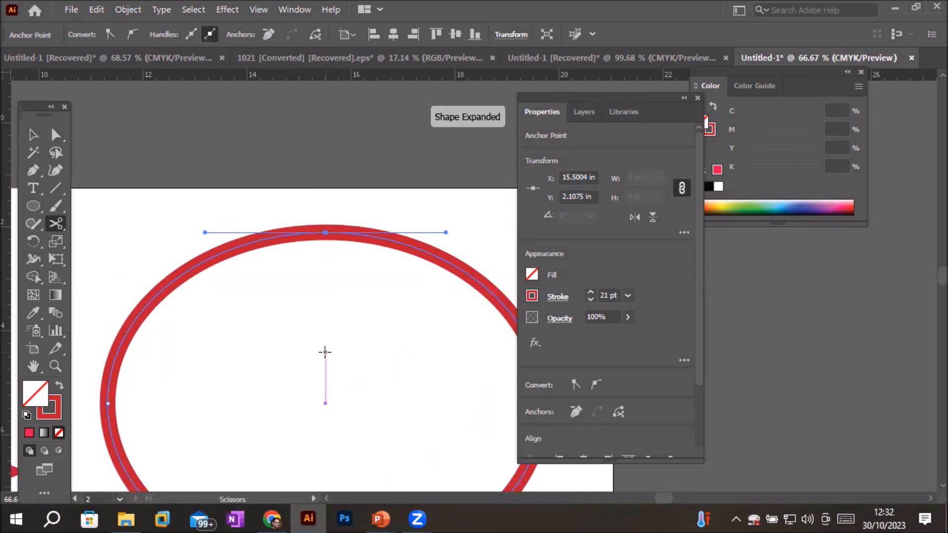
{"action": "scroll", "coordinate": [325, 351], "scroll_direction": "down", "scroll_amount": 2}
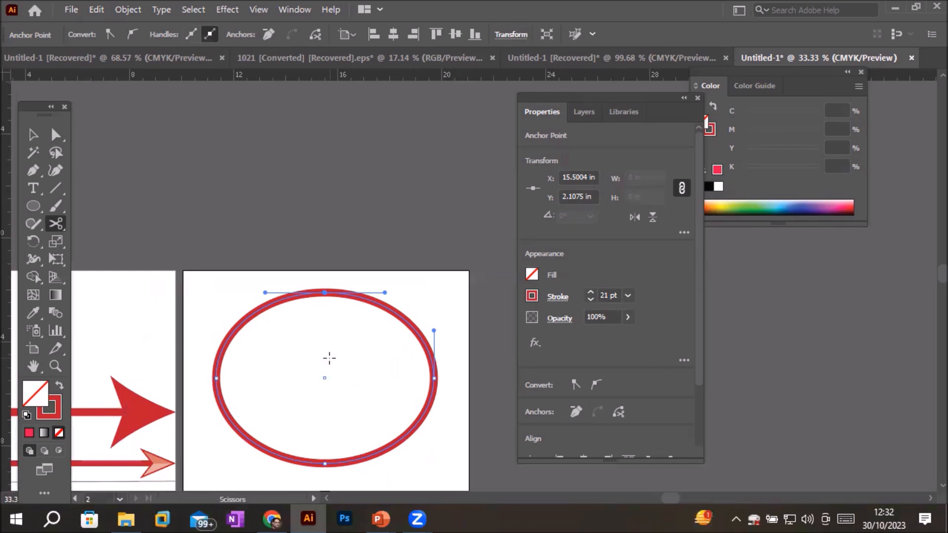
{"action": "left_click", "coordinate": [434, 379]}
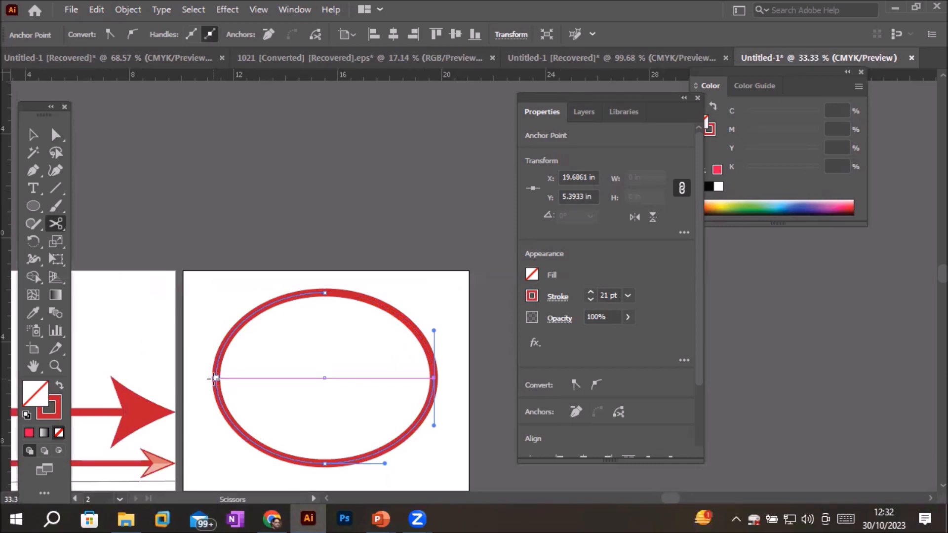
{"action": "left_click", "coordinate": [215, 378]}
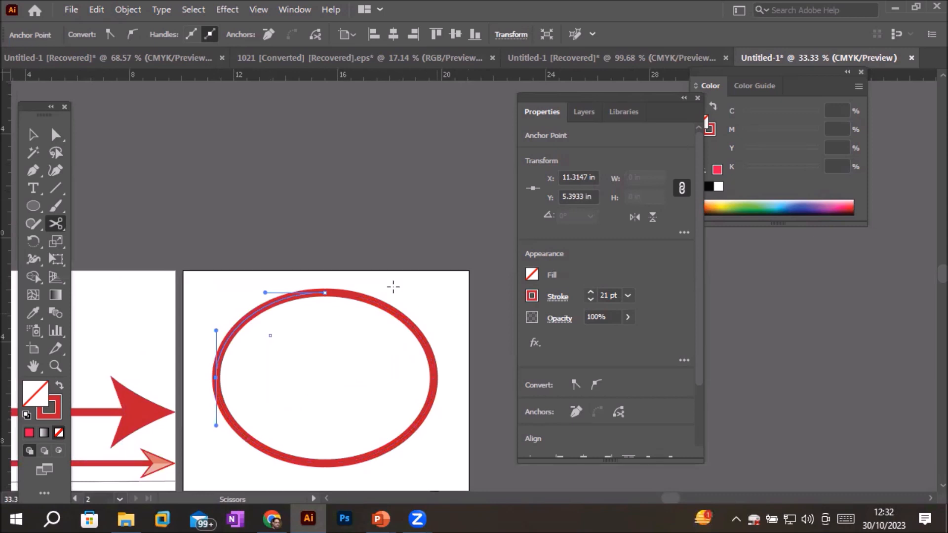
Step: Select the ellipse's upper-right and upper-left arcs in turn with the Direct Selection tool to check the separate pieces
{"action": "left_click", "coordinate": [56, 136]}
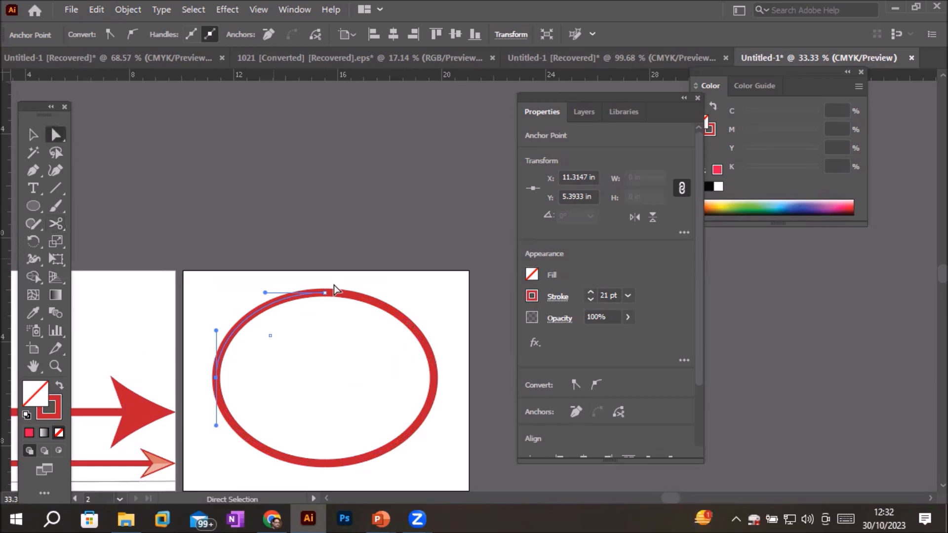
{"action": "left_click", "coordinate": [382, 308]}
{"action": "left_click", "coordinate": [259, 309]}
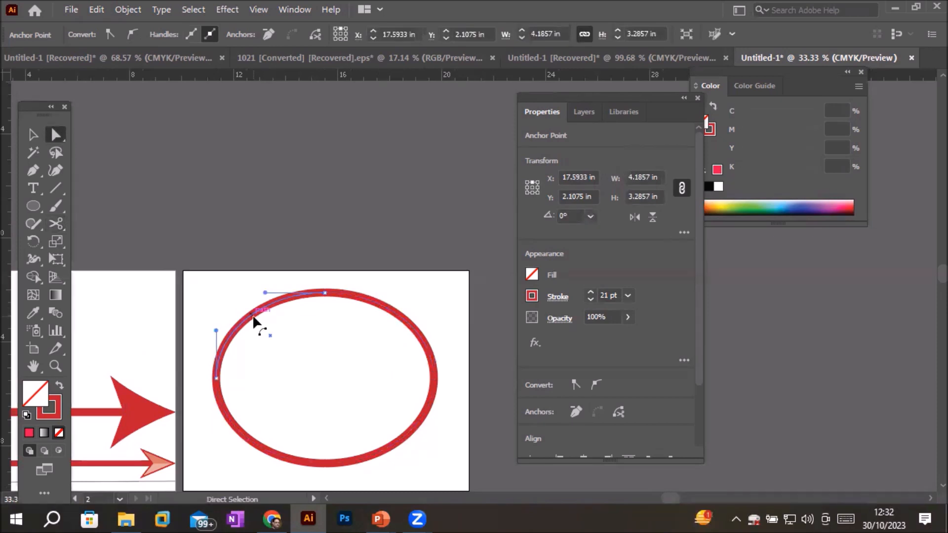
{"action": "left_click", "coordinate": [411, 332]}
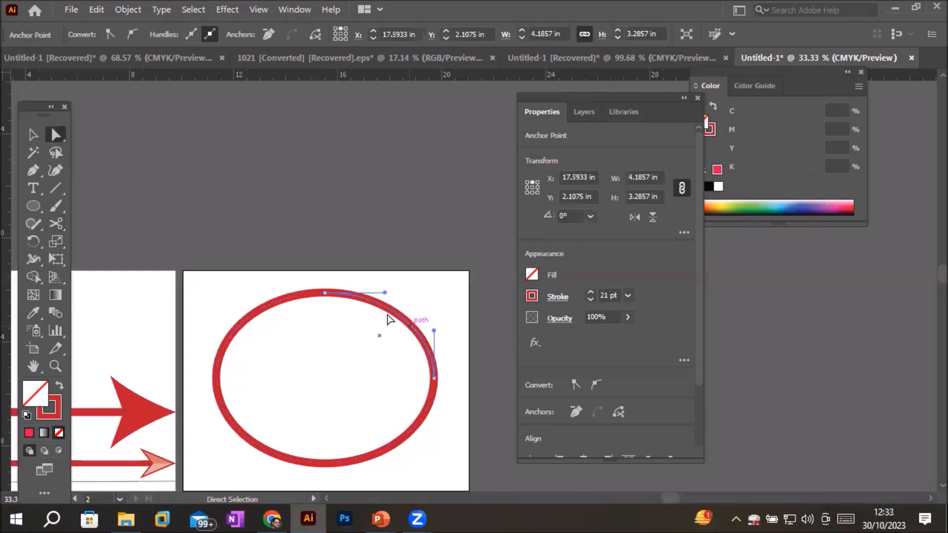
Step: Move the upper-right arc outward, away from the rest of the ellipse, and undo the move
{"action": "left_click", "coordinate": [33, 134]}
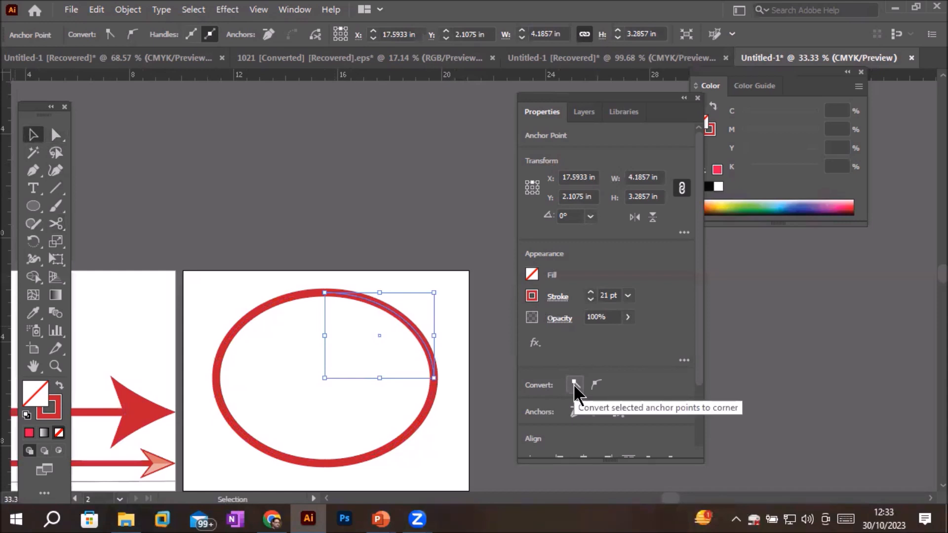
{"action": "left_click_drag", "start_coordinate": [409, 330], "coordinate": [433, 306]}
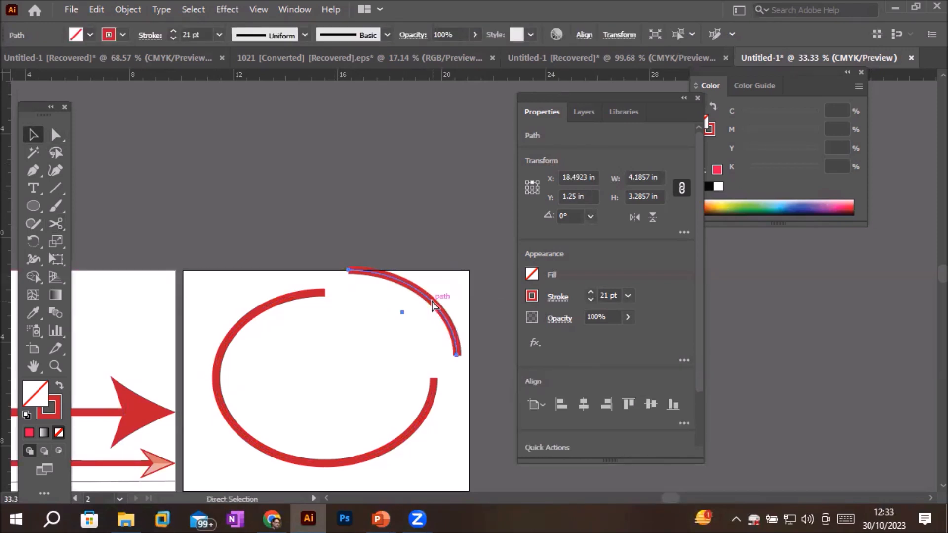
{"action": "key", "text": "ctrl+z"}
Step: Delete all pieces of the cut ellipse and draw a new ellipse about 8.97 in wide and 6.97 in high on the second artboard
{"action": "scroll", "coordinate": [410, 286], "scroll_direction": "down", "scroll_amount": 2, "text": "alt"}
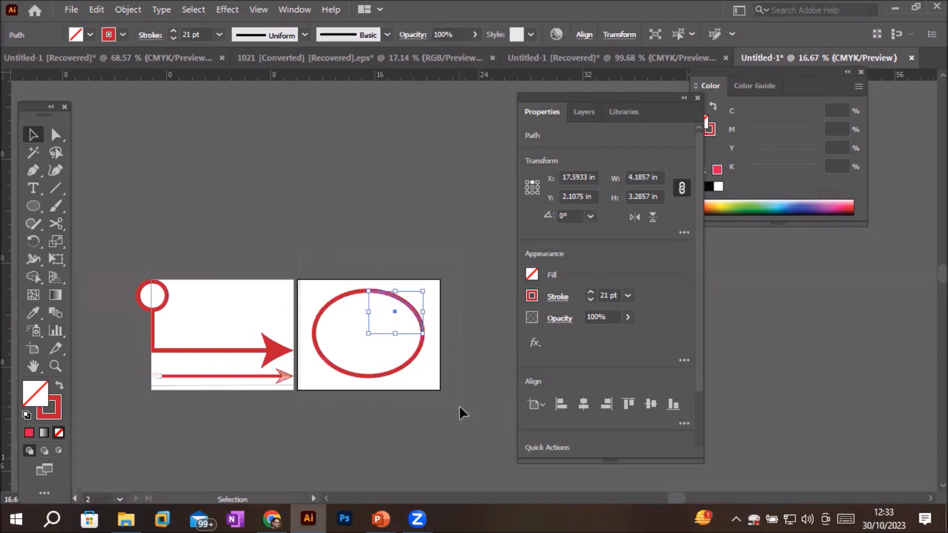
{"action": "key", "text": "ctrl+alt+a"}
{"action": "key", "text": "Delete"}
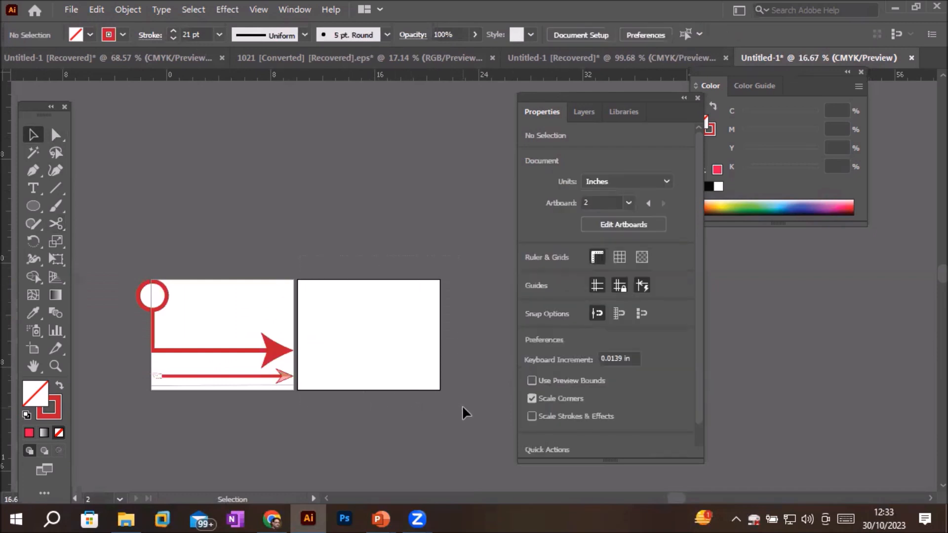
{"action": "left_click", "coordinate": [33, 206]}
{"action": "left_click_drag", "start_coordinate": [312, 291], "coordinate": [428, 379]}
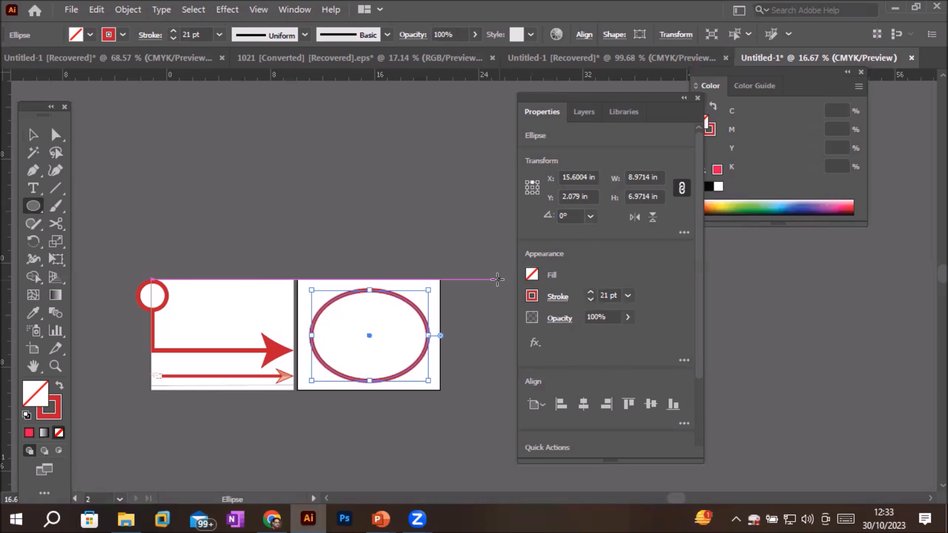
Step: Give the ellipse's stroke an Arrow 1 arrowhead at its start and the feathered Arrow 18 at its end
{"action": "scroll", "coordinate": [432, 373], "scroll_direction": "up", "scroll_amount": 2}
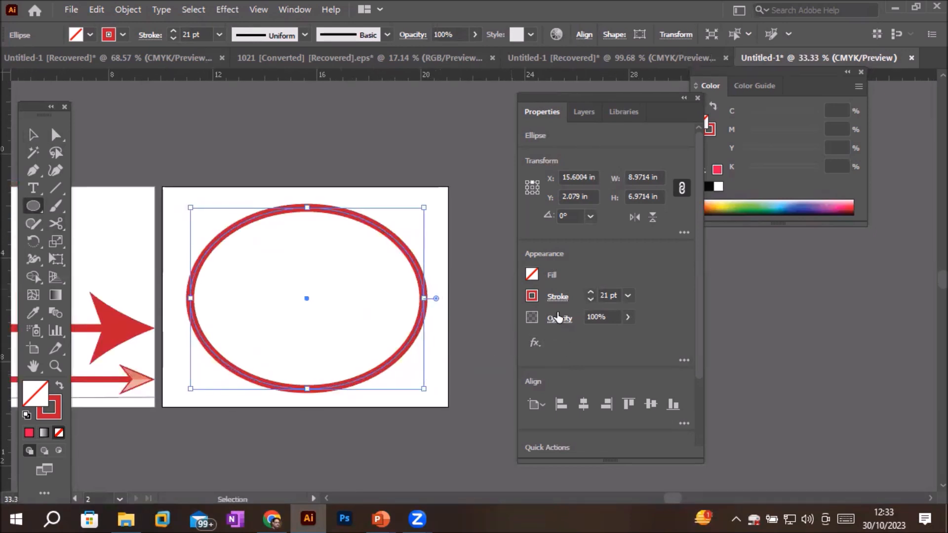
{"action": "left_click", "coordinate": [558, 298]}
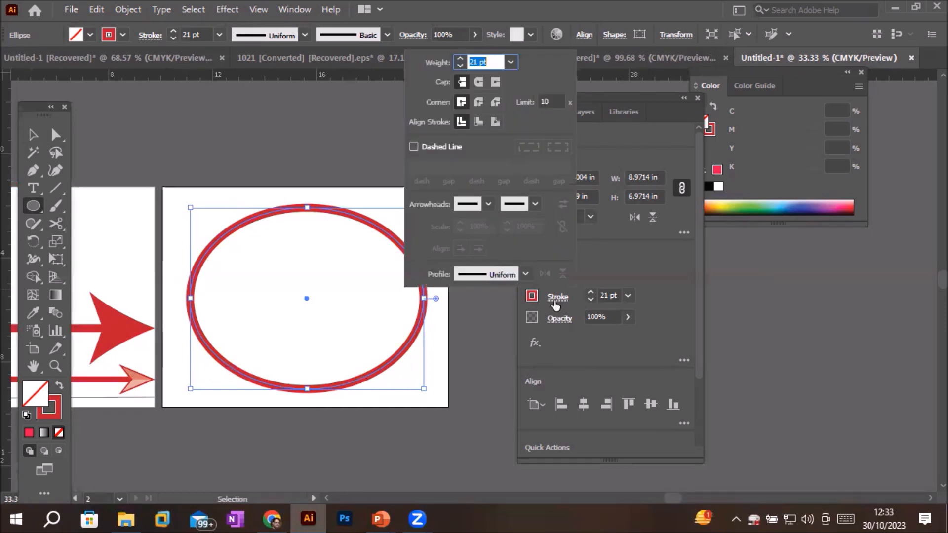
{"action": "left_click", "coordinate": [488, 204]}
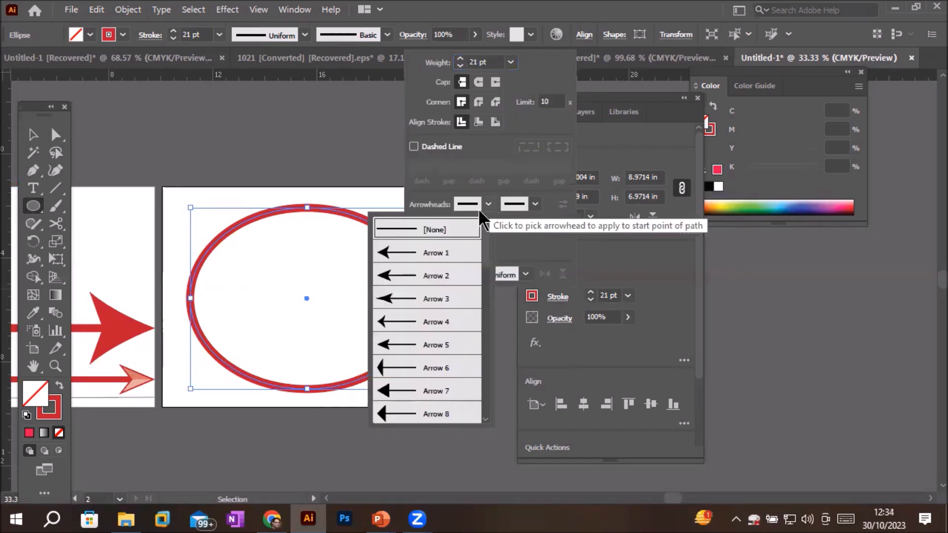
{"action": "left_click", "coordinate": [420, 252]}
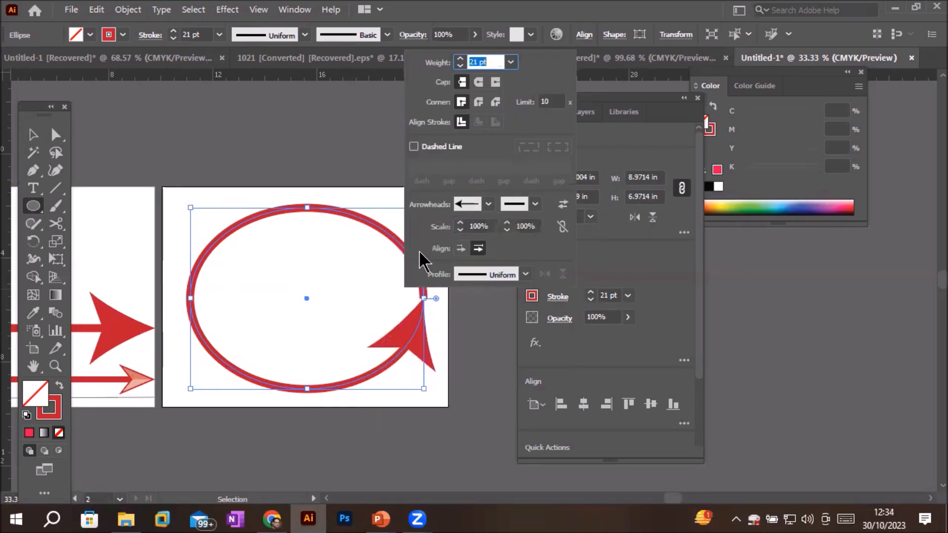
{"action": "left_click", "coordinate": [536, 205]}
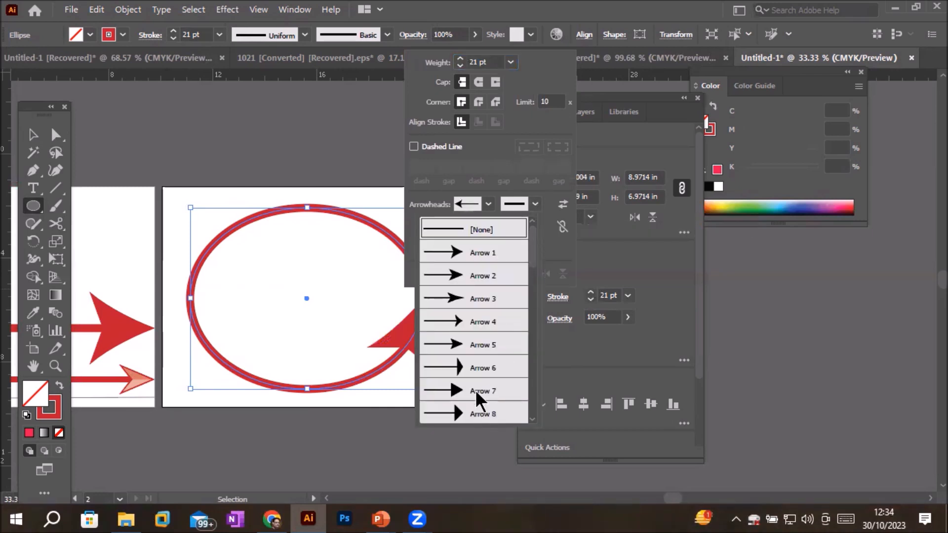
{"action": "scroll", "coordinate": [475, 390], "scroll_direction": "down", "scroll_amount": 5}
{"action": "left_click", "coordinate": [459, 298]}
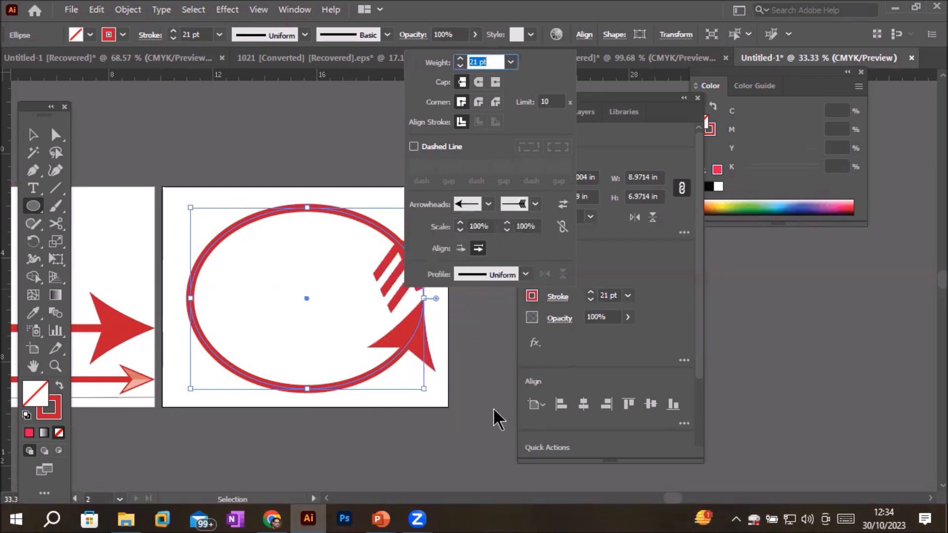
{"action": "left_click", "coordinate": [177, 203]}
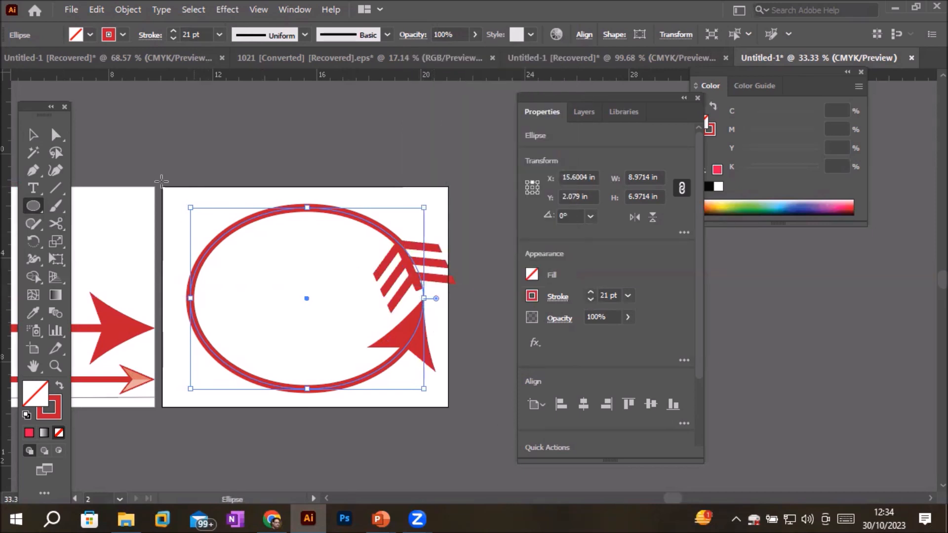
Step: Cut the ellipse at its top, left, bottom and right anchor points with the Scissors tool to make four separate arrows
{"action": "left_click", "coordinate": [56, 225]}
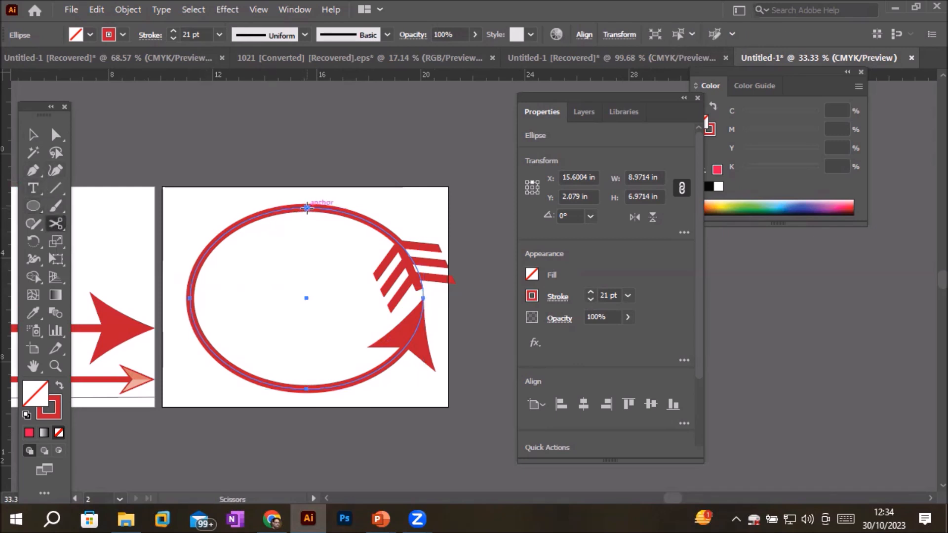
{"action": "left_click", "coordinate": [307, 208]}
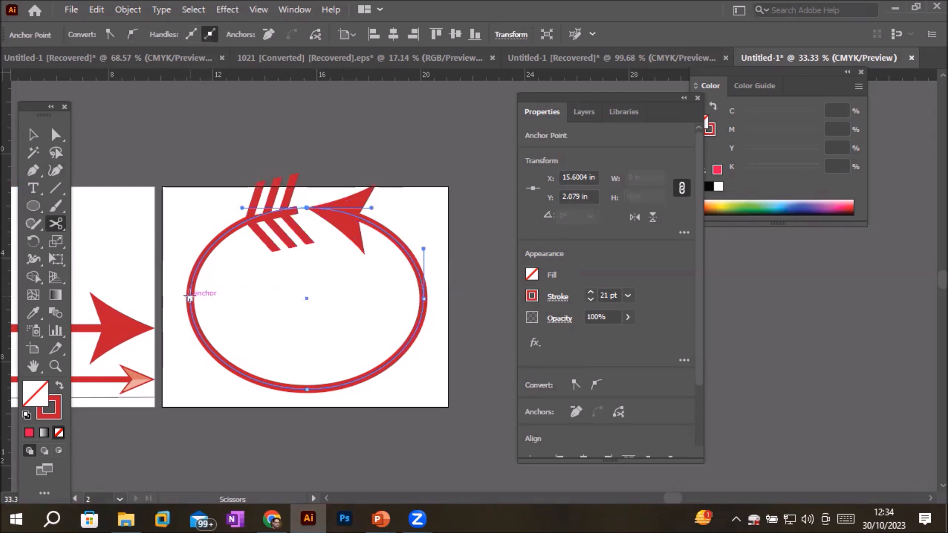
{"action": "left_click", "coordinate": [190, 298]}
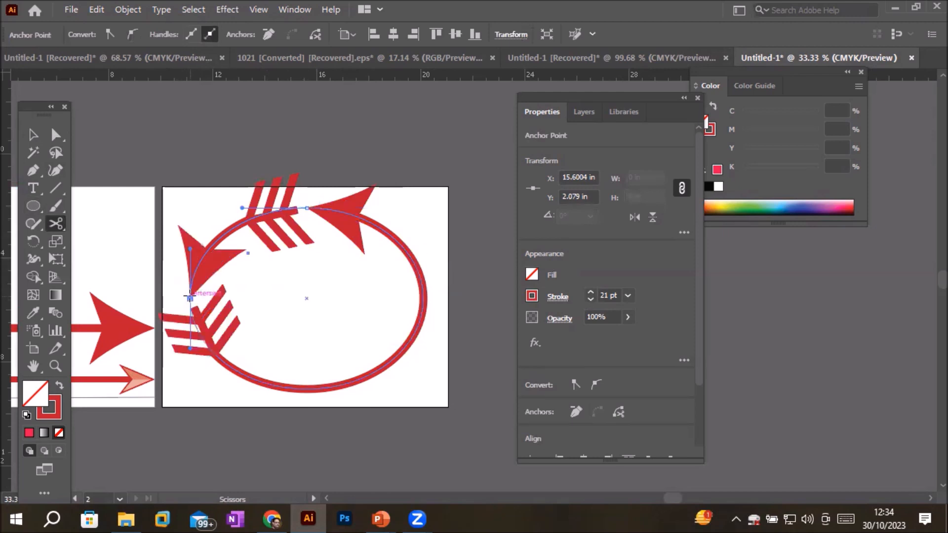
{"action": "left_click", "coordinate": [304, 388]}
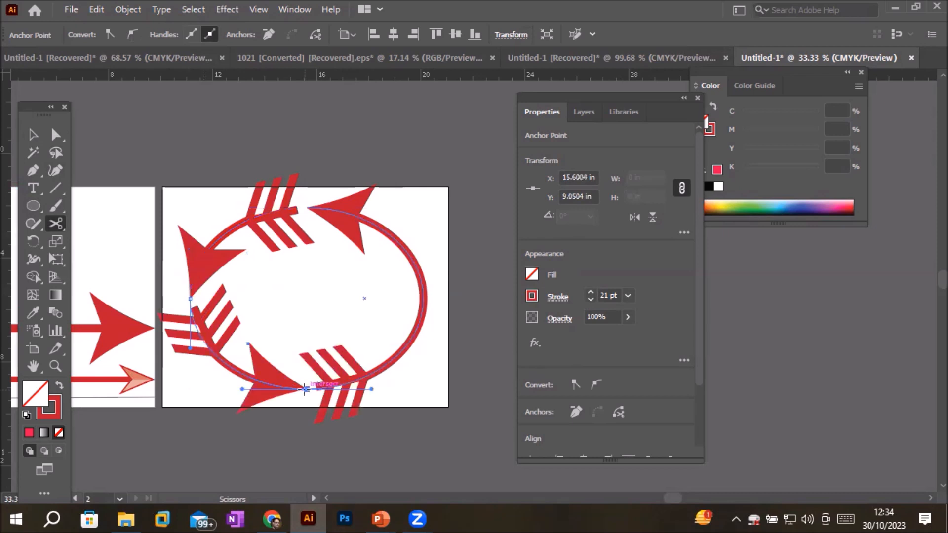
{"action": "left_click", "coordinate": [423, 298]}
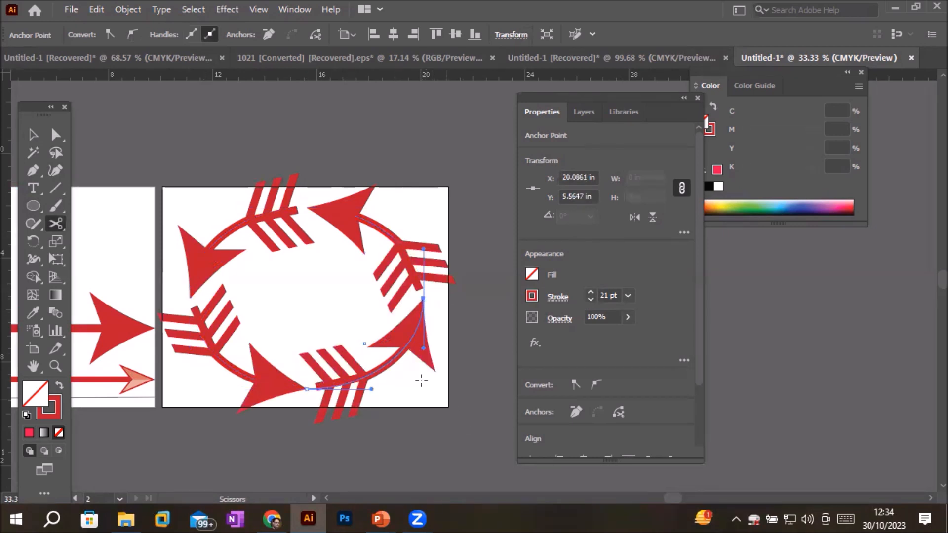
Step: Change the end arrowhead of the upper-right arc to the open circle Arrow 24
{"action": "scroll", "coordinate": [346, 305], "scroll_direction": "down", "scroll_amount": 1}
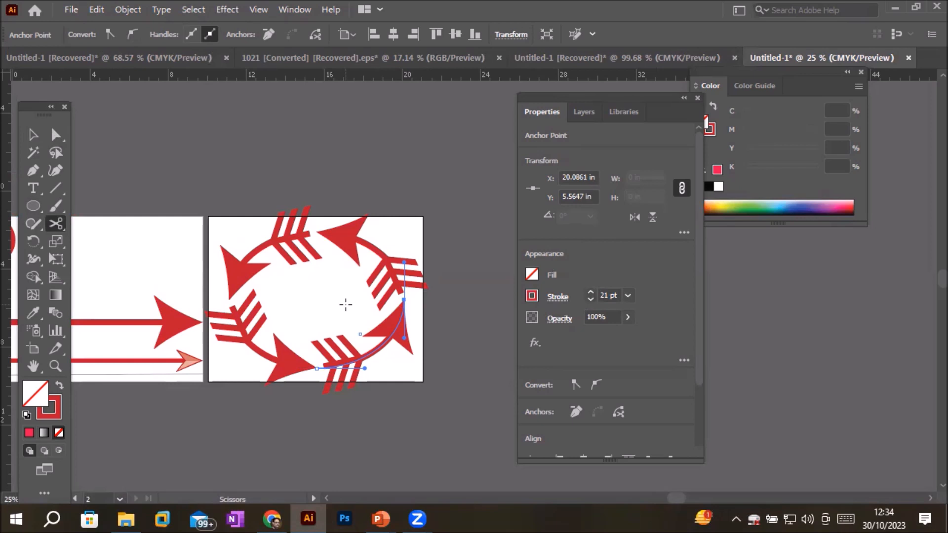
{"action": "left_click", "coordinate": [56, 135]}
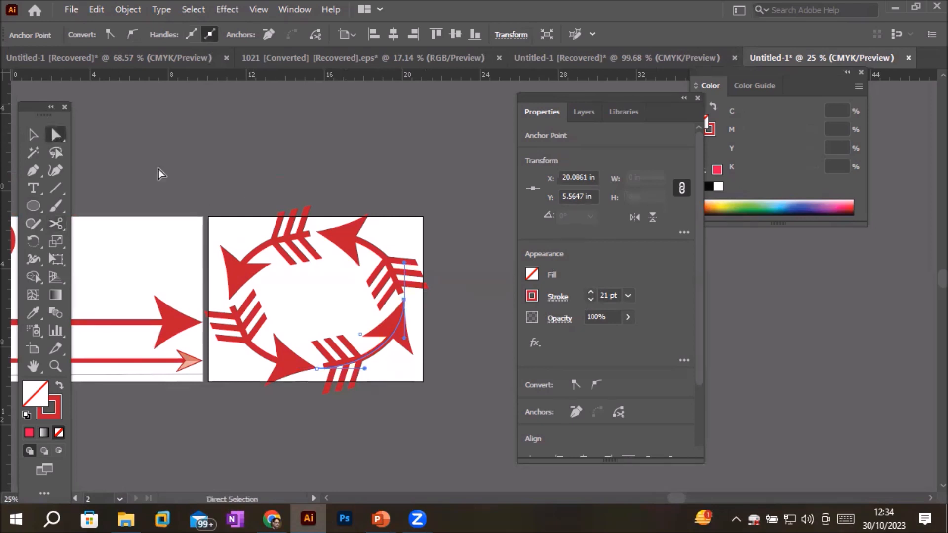
{"action": "left_click", "coordinate": [384, 259]}
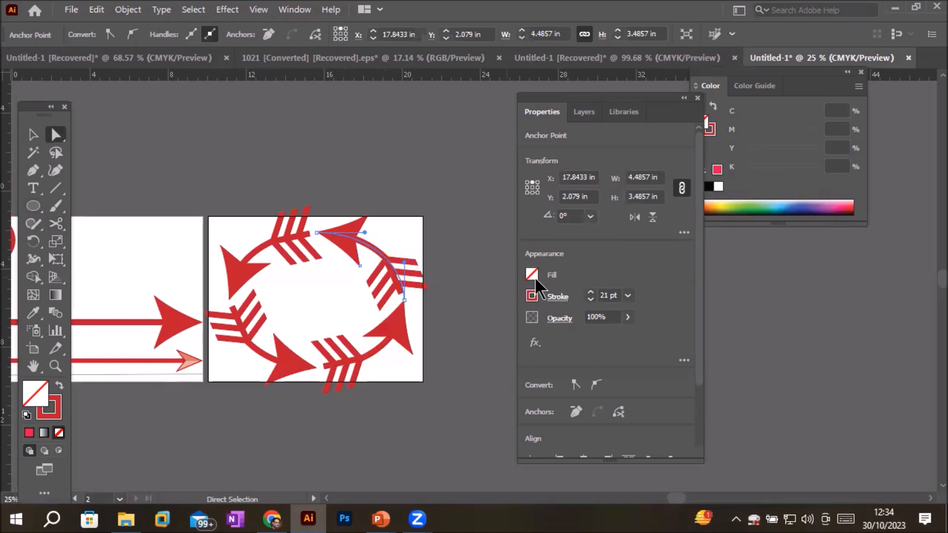
{"action": "left_click", "coordinate": [558, 298]}
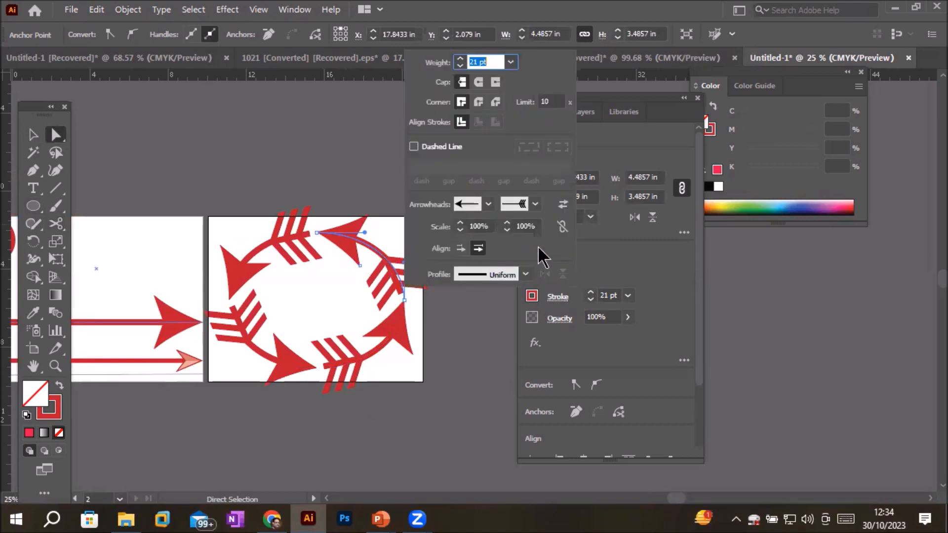
{"action": "left_click", "coordinate": [535, 204]}
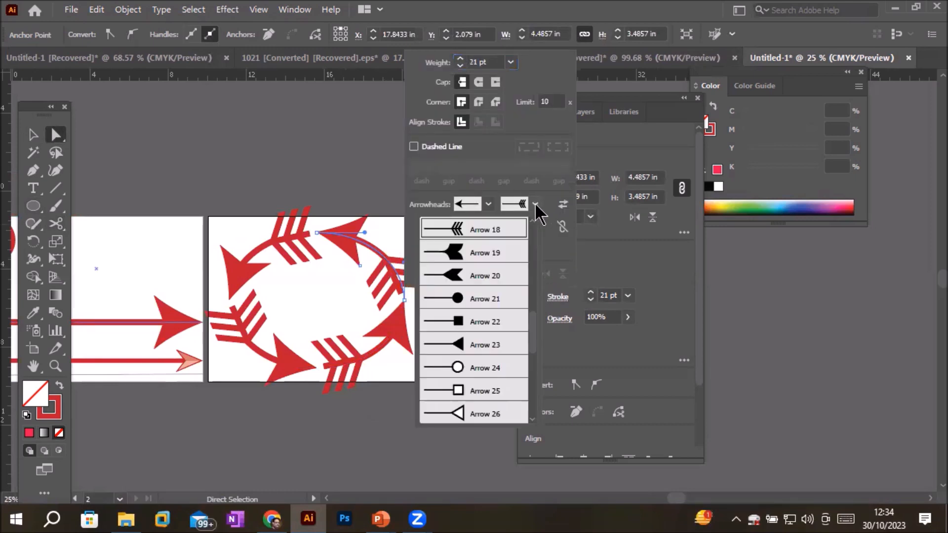
{"action": "left_click", "coordinate": [485, 366]}
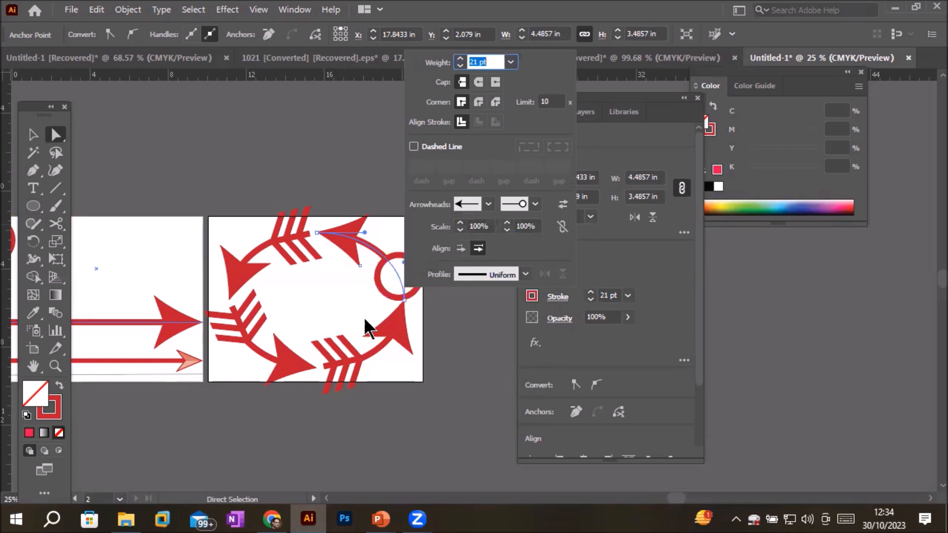
{"action": "left_click", "coordinate": [370, 349]}
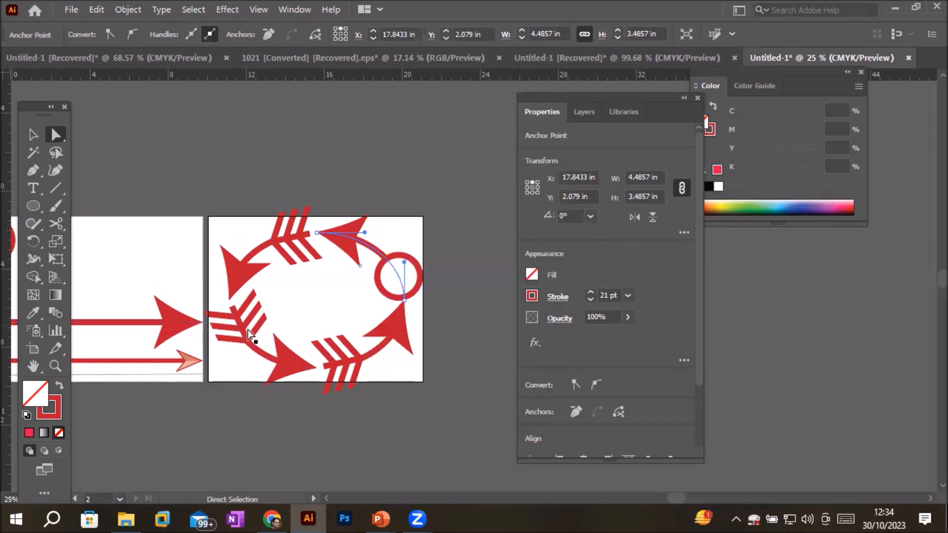
Step: Change the end arrowhead of the ellipse's lower-left arc to the open circle Arrow 24
{"action": "left_click", "coordinate": [257, 348]}
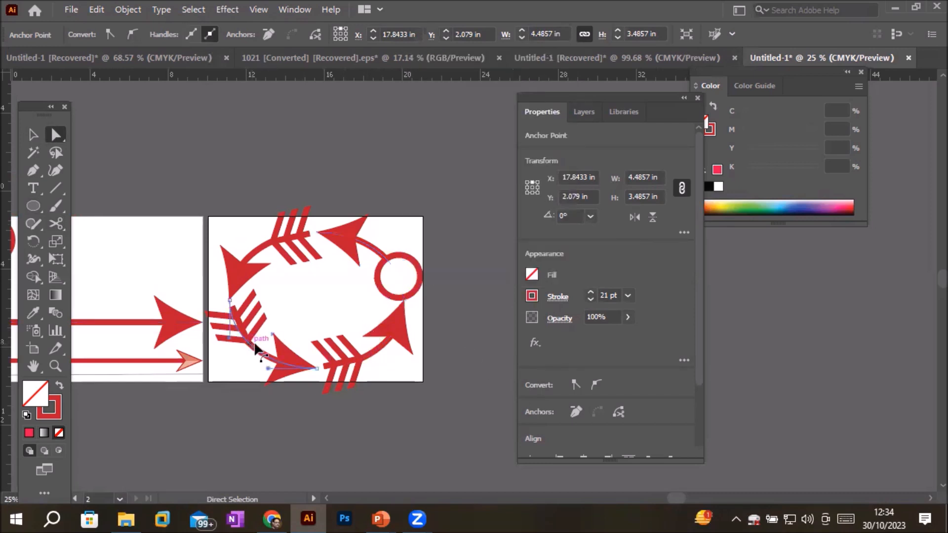
{"action": "left_click", "coordinate": [556, 297]}
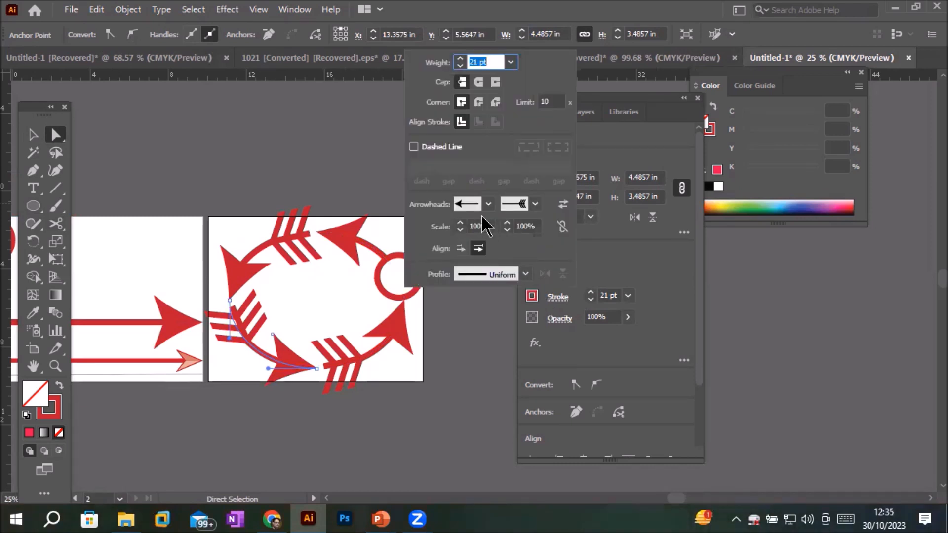
{"action": "left_click", "coordinate": [536, 204]}
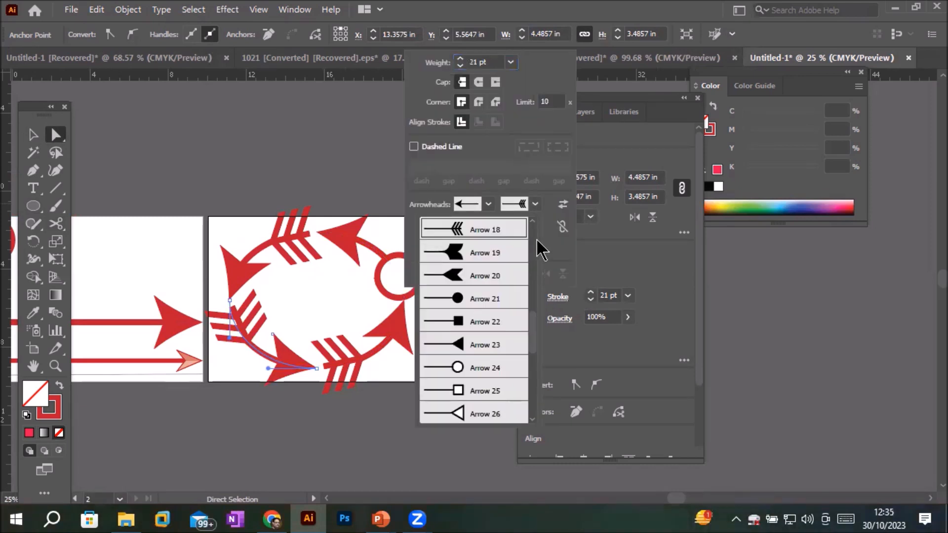
{"action": "left_click", "coordinate": [460, 371]}
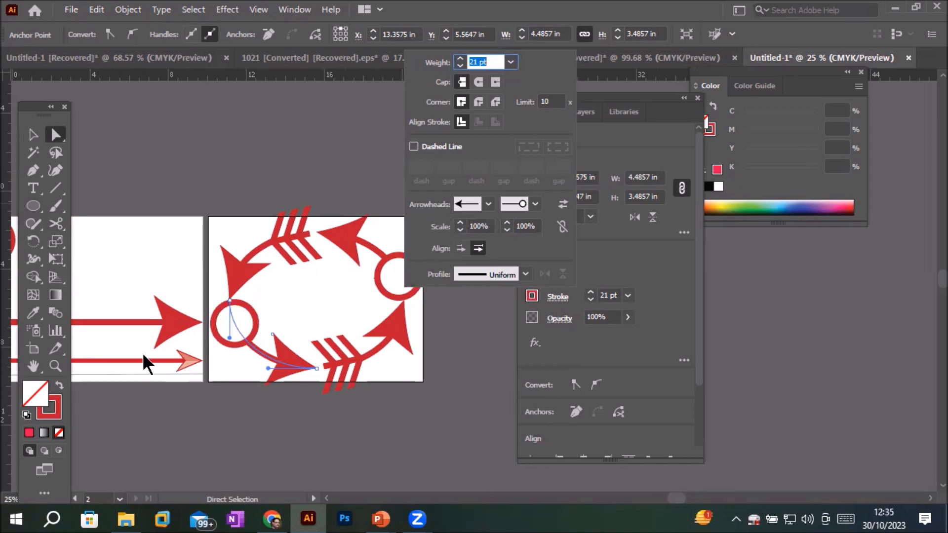
{"action": "key", "text": "Escape"}
{"action": "scroll", "coordinate": [168, 241], "scroll_direction": "down", "scroll_amount": 1}
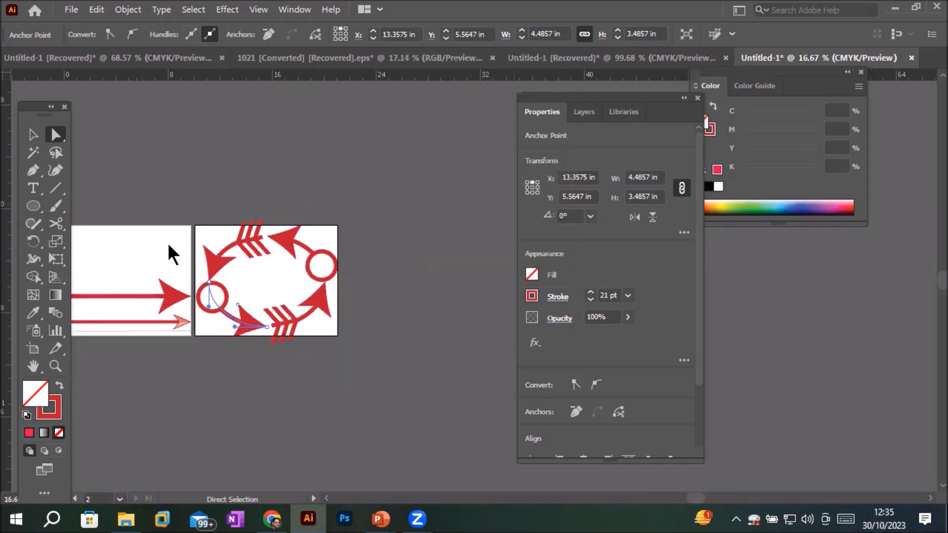
{"action": "left_click_drag", "start_coordinate": [159, 270], "coordinate": [267, 217]}
{"action": "scroll", "coordinate": [267, 218], "scroll_direction": "up", "scroll_amount": 1}
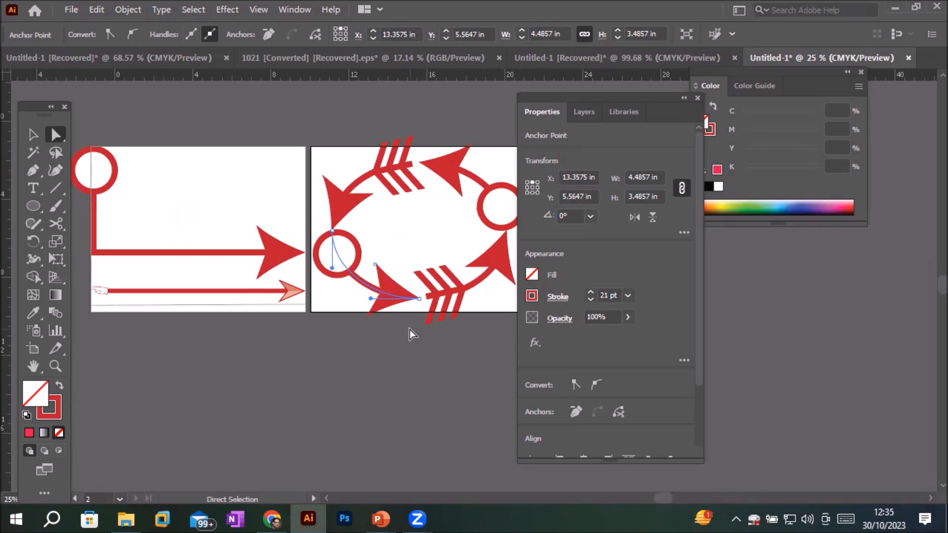
{"action": "left_click", "coordinate": [55, 191]}
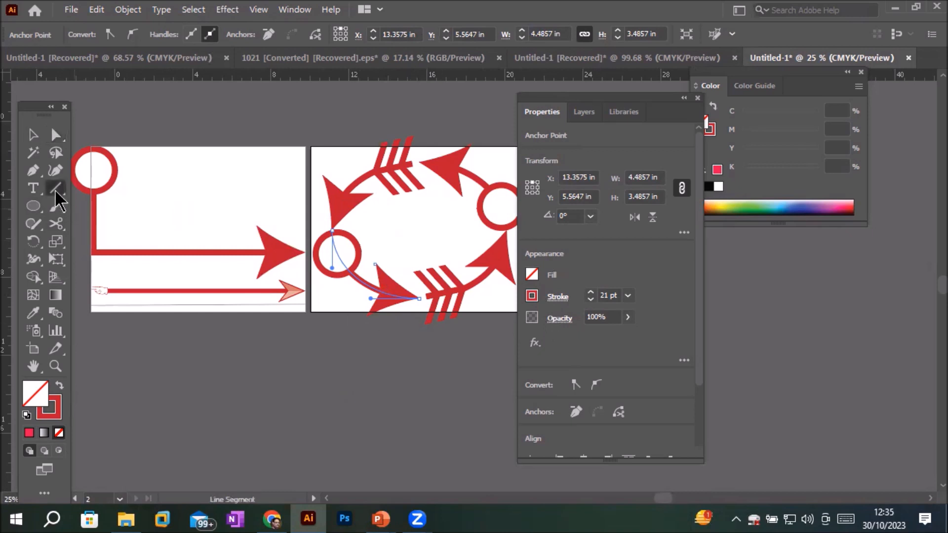
{"action": "left_click", "coordinate": [56, 193]}
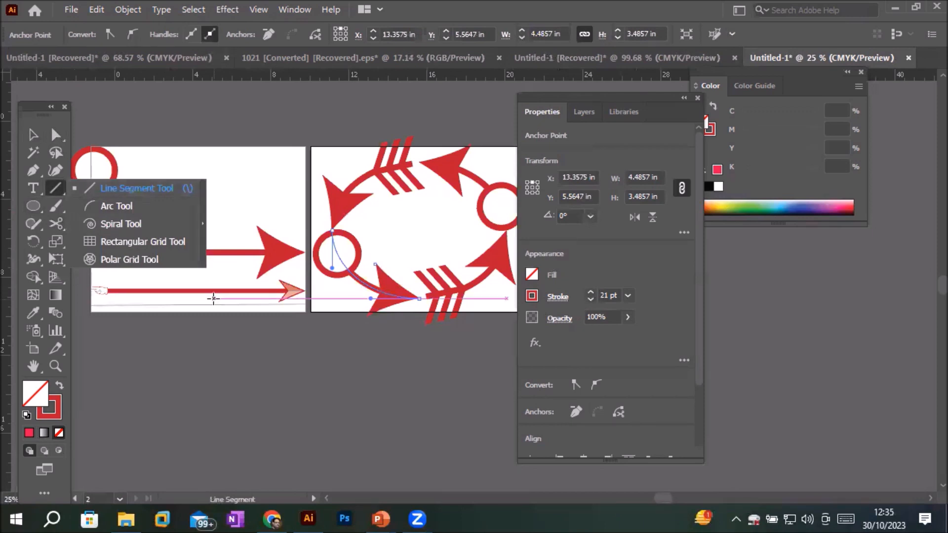
Step: Apply Width Profile 1 to the stroke of the thin straight arrow on the first artboard
{"action": "left_click", "coordinate": [33, 135]}
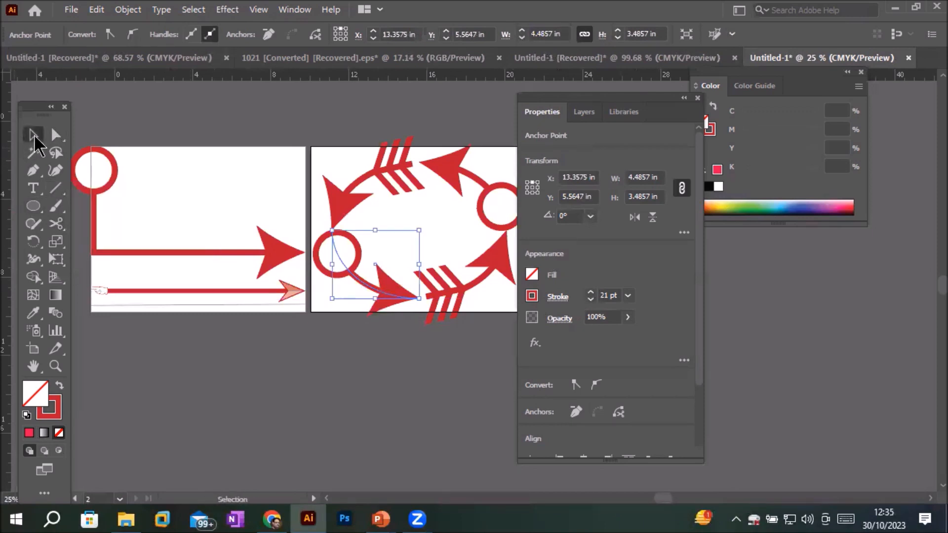
{"action": "left_click", "coordinate": [228, 291]}
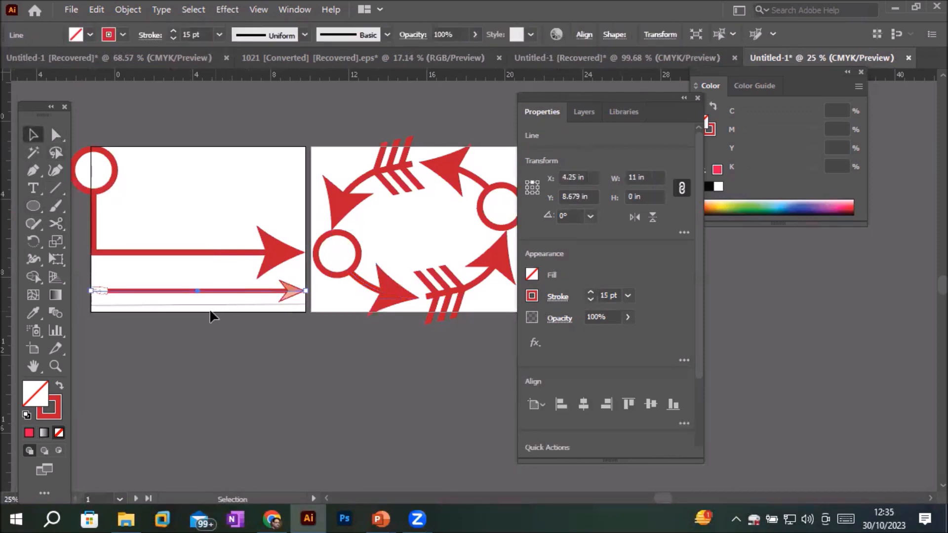
{"action": "scroll", "coordinate": [163, 311], "scroll_direction": "up", "scroll_amount": 1}
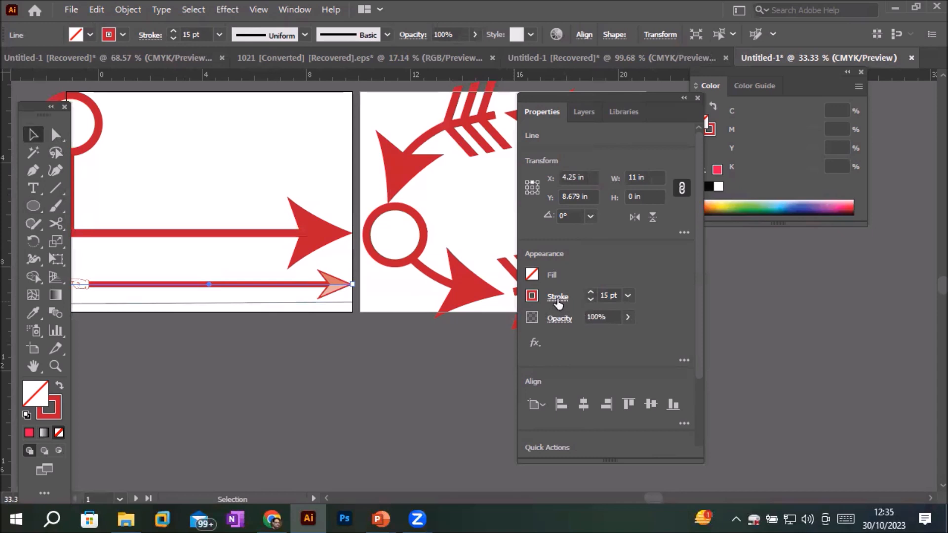
{"action": "left_click", "coordinate": [557, 298]}
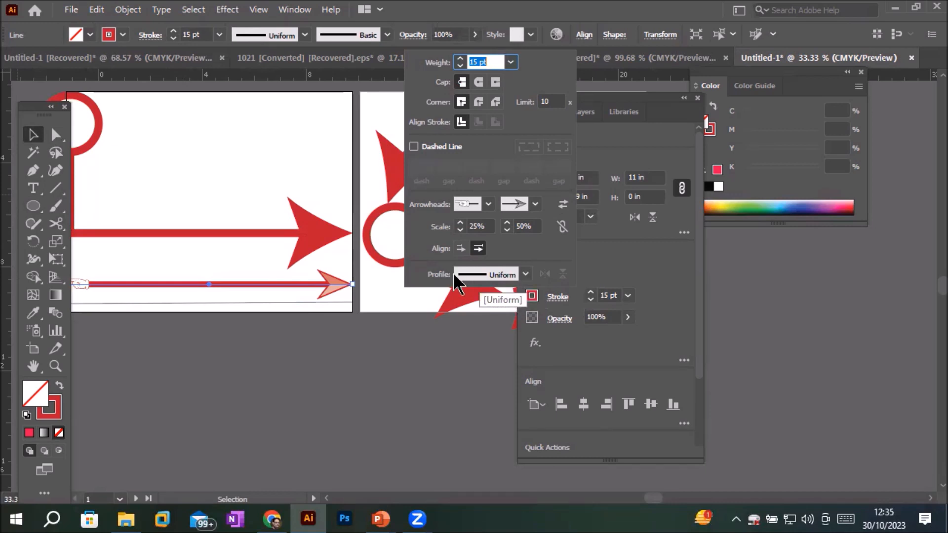
{"action": "left_click", "coordinate": [526, 274]}
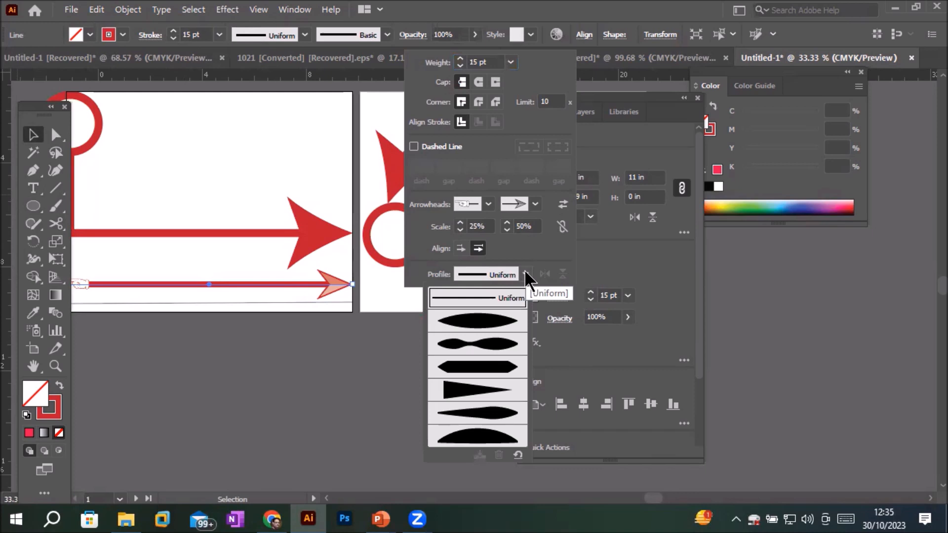
{"action": "left_click", "coordinate": [482, 324]}
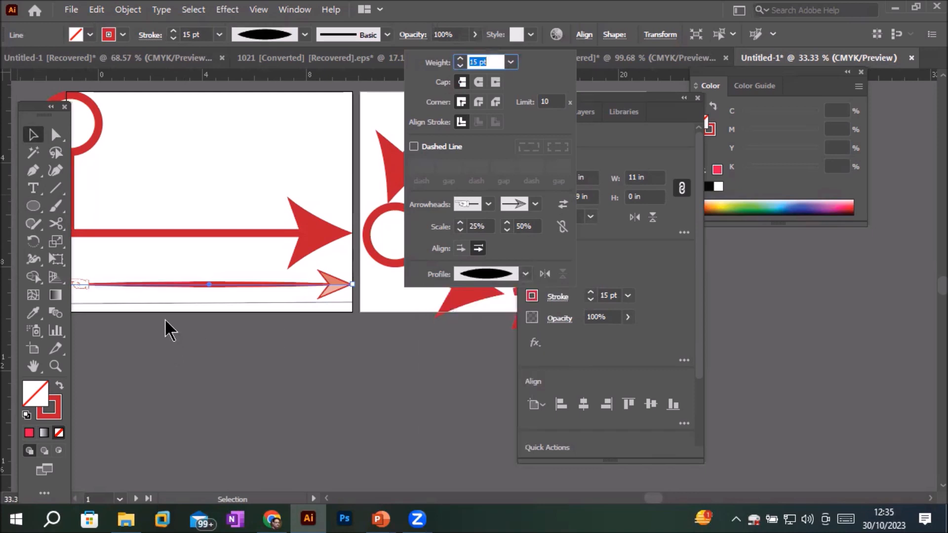
{"action": "key", "text": "BackSpace"}
{"action": "left_click", "coordinate": [245, 224]}
{"action": "left_click_drag", "start_coordinate": [197, 213], "coordinate": [273, 181]}
{"action": "scroll", "coordinate": [285, 289], "scroll_direction": "up", "scroll_amount": 1}
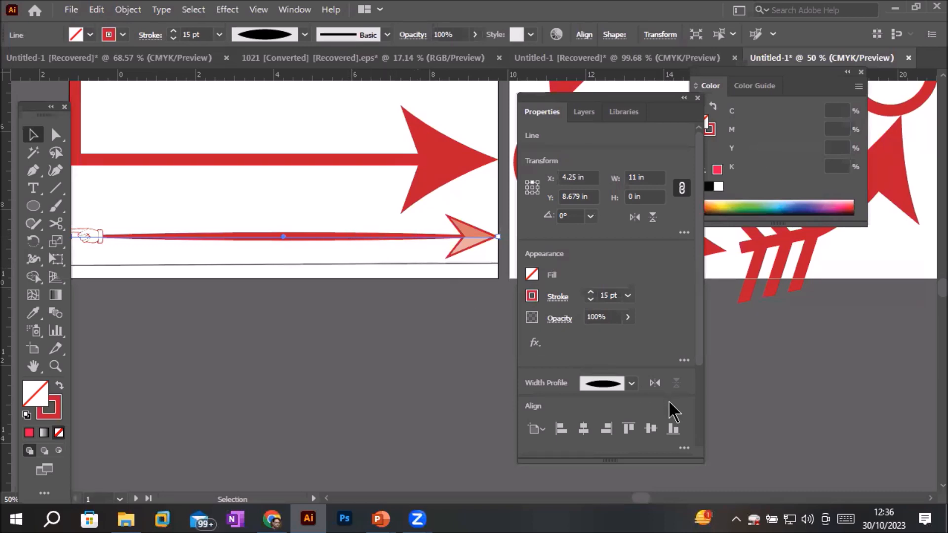
Step: Try the double-bulge width profile and the tapering Width Profile 4 on the thin straight arrow
{"action": "left_click", "coordinate": [632, 383]}
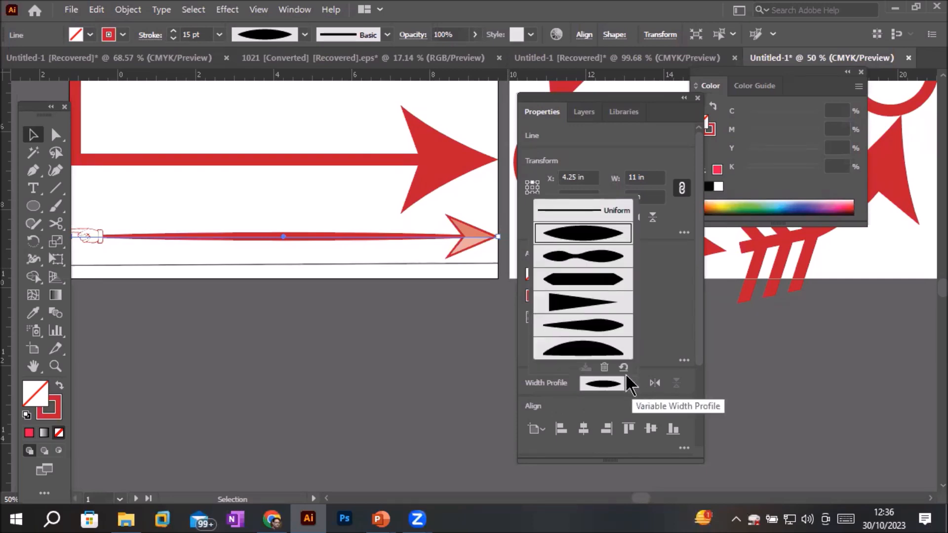
{"action": "left_click", "coordinate": [594, 256]}
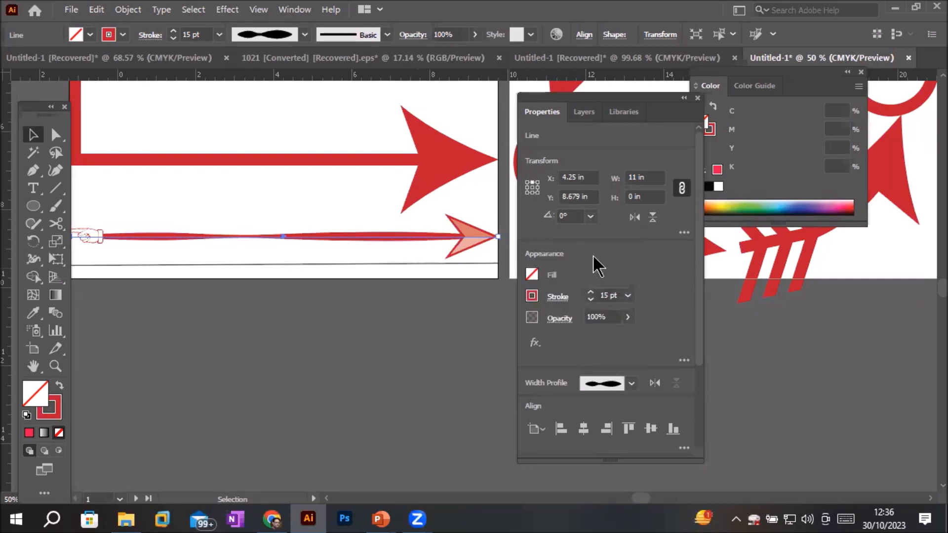
{"action": "left_click", "coordinate": [632, 384]}
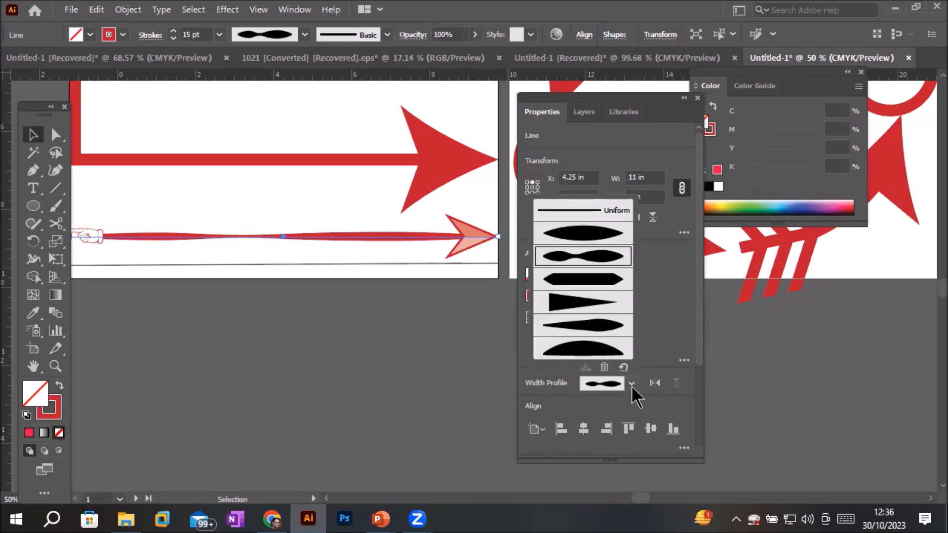
{"action": "left_click", "coordinate": [586, 302]}
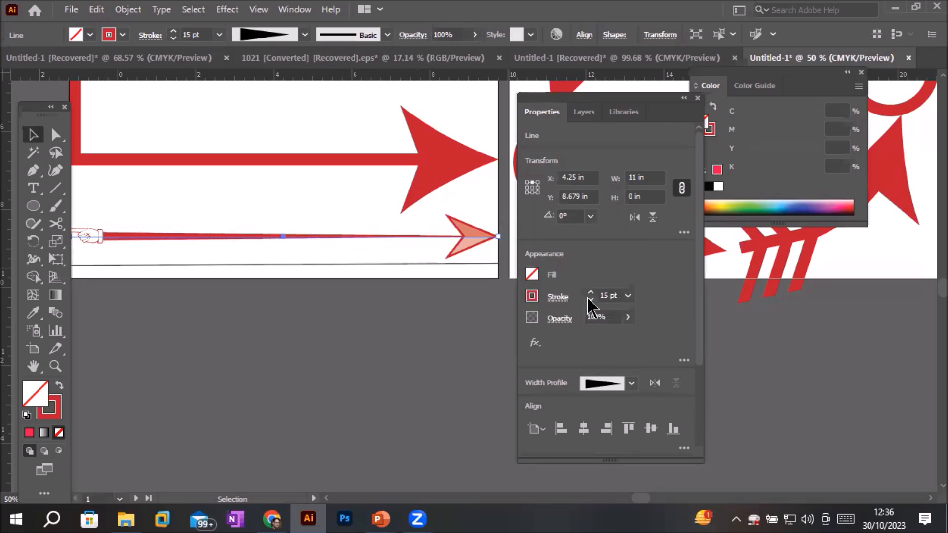
Step: Apply the domed, flat-bottomed width profile to the thin straight arrow's stroke
{"action": "left_click", "coordinate": [623, 381]}
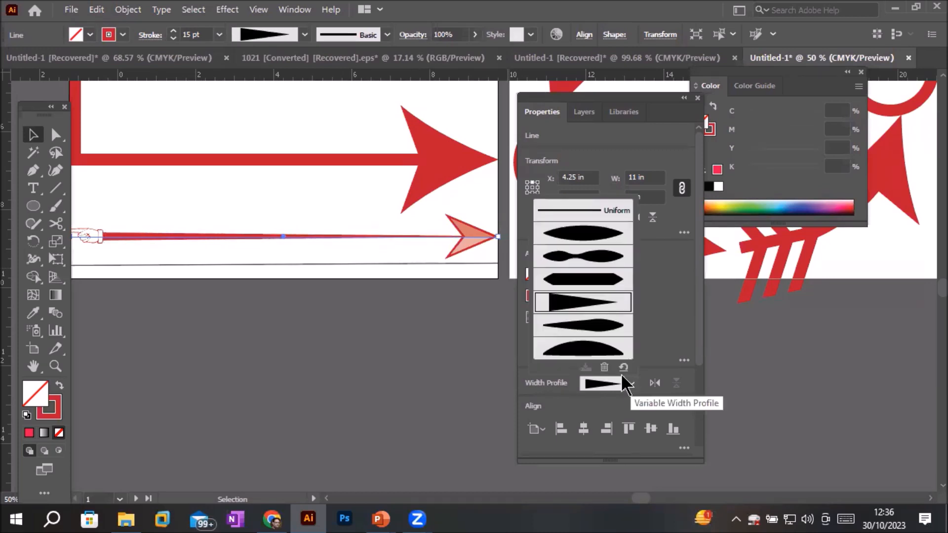
{"action": "left_click", "coordinate": [583, 344]}
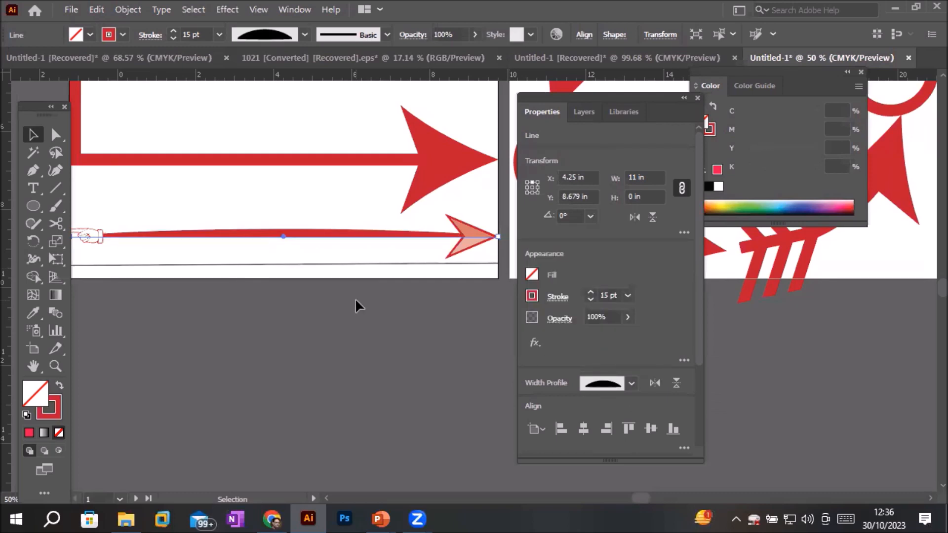
{"action": "scroll", "coordinate": [355, 298], "scroll_direction": "down", "scroll_amount": 2}
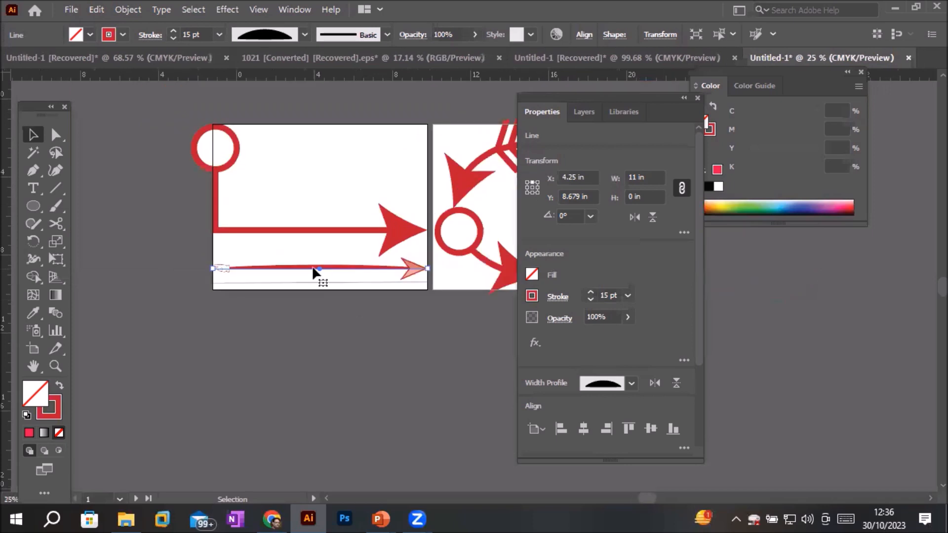
Step: Try Width Profile 1 and the hexagonal profile on the L-shaped arrow's stroke, settling on the tapering Width Profile 4
{"action": "left_click", "coordinate": [363, 230]}
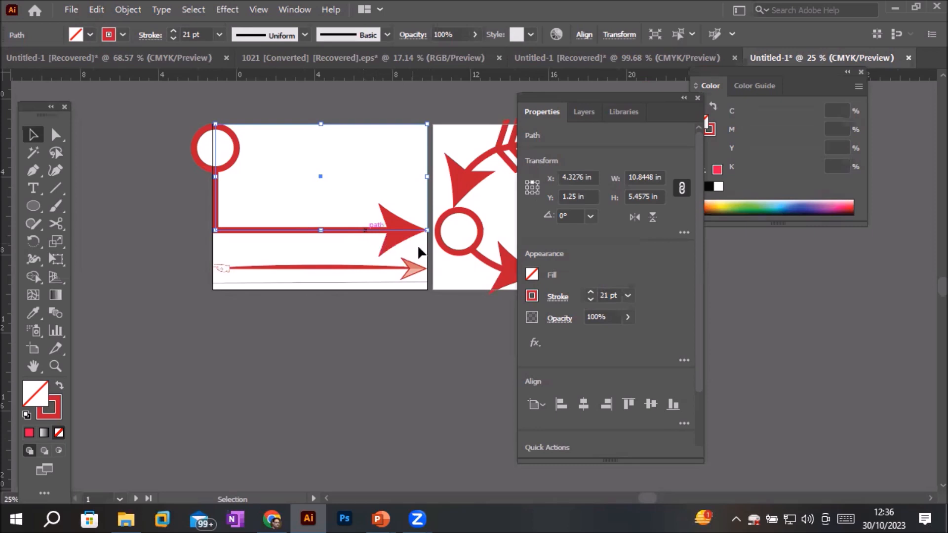
{"action": "left_click", "coordinate": [558, 297]}
{"action": "left_click", "coordinate": [527, 276]}
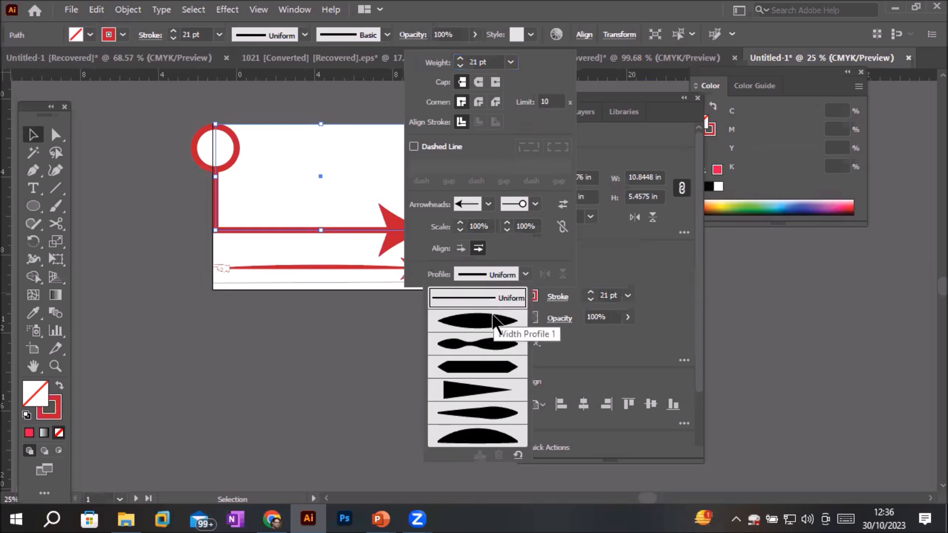
{"action": "left_click", "coordinate": [488, 318]}
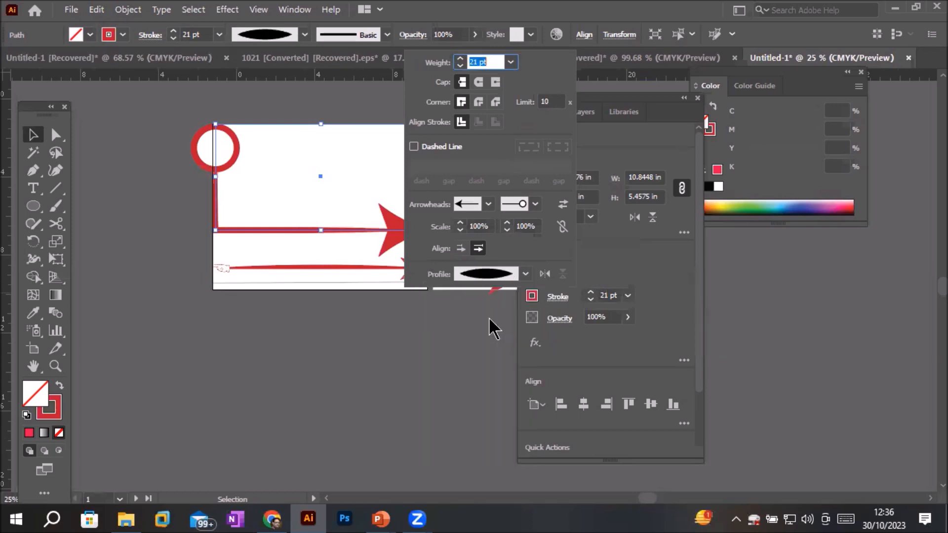
{"action": "left_click", "coordinate": [512, 272]}
{"action": "left_click", "coordinate": [502, 368]}
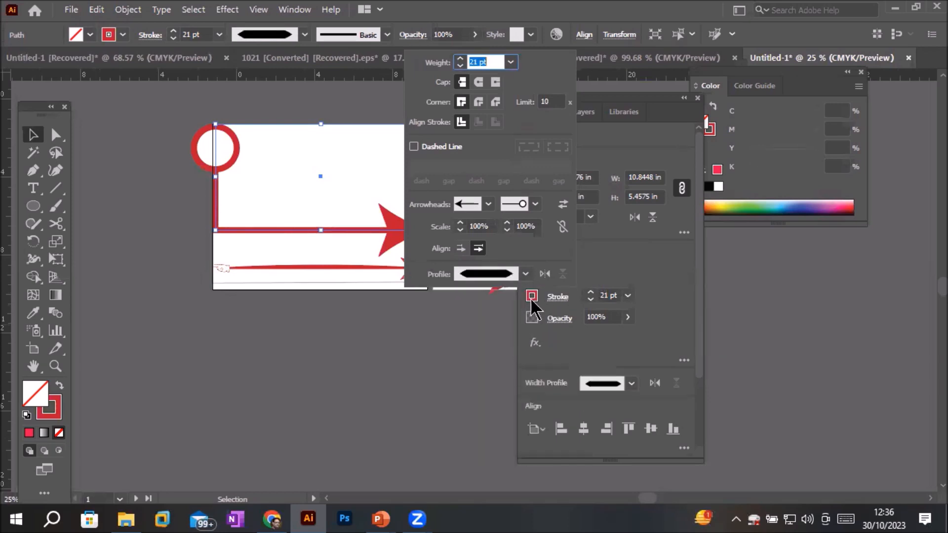
{"action": "left_click", "coordinate": [525, 272]}
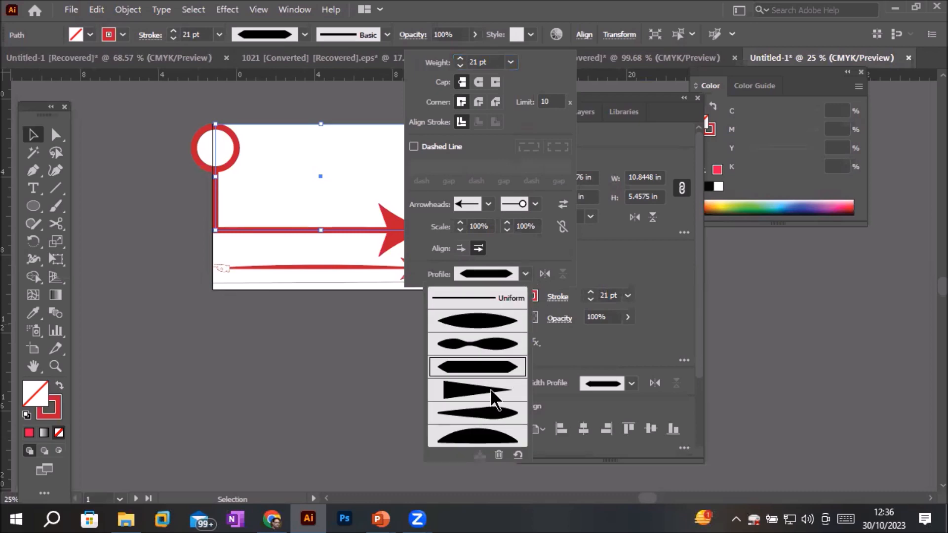
{"action": "left_click", "coordinate": [491, 393]}
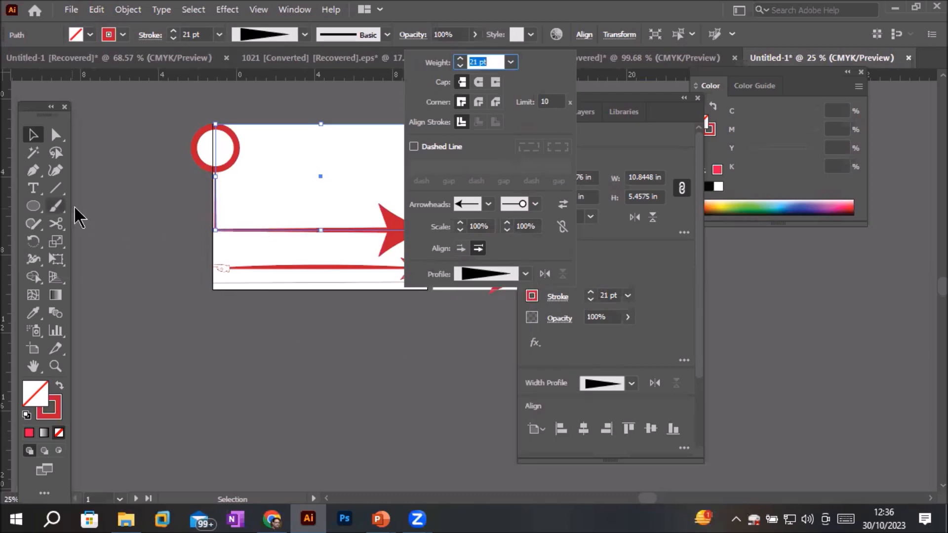
Step: Flip the tapering width profile along the L-shaped arrow and flip it back
{"action": "key", "text": "BackSpace"}
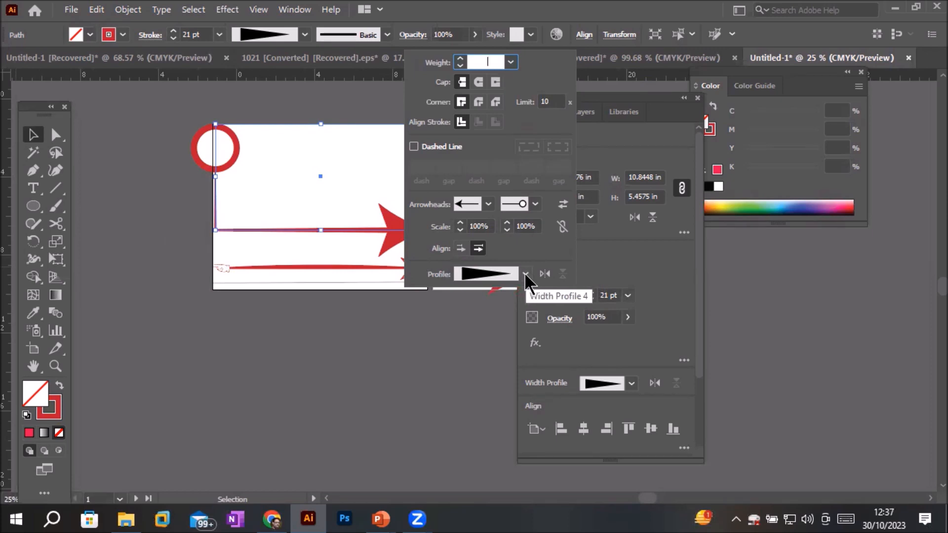
{"action": "left_click", "coordinate": [549, 274]}
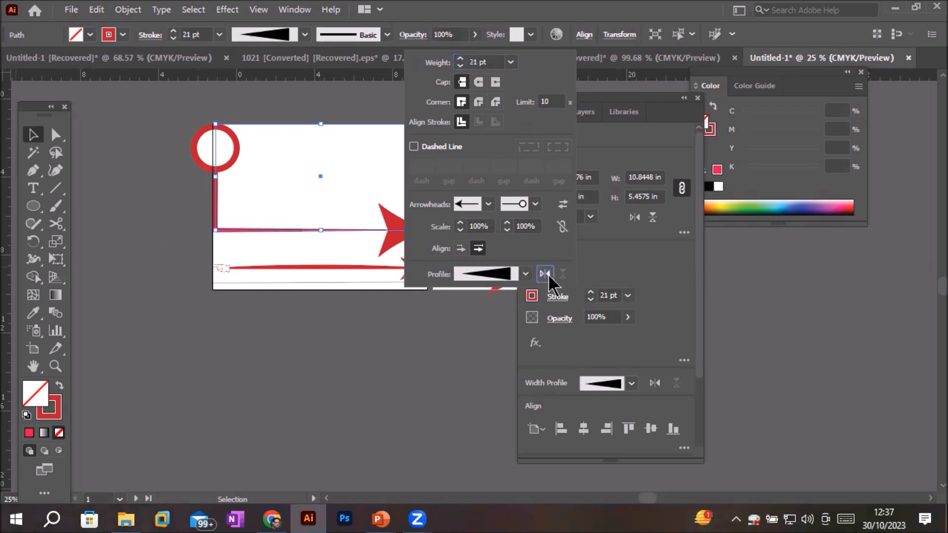
{"action": "left_click", "coordinate": [547, 275]}
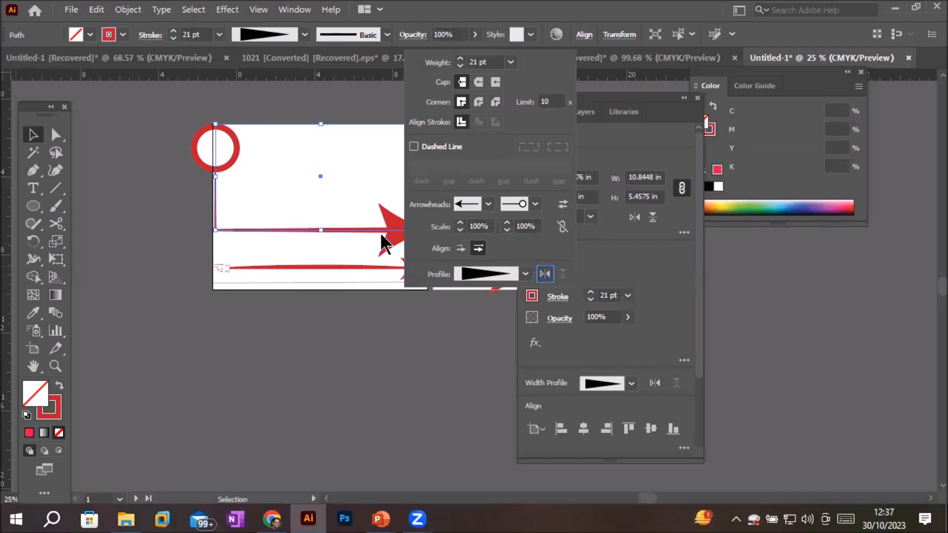
Step: Increase the L-shaped arrow's stroke weight to 27 pt
{"action": "left_click", "coordinate": [173, 32]}
{"action": "left_click", "coordinate": [173, 31]}
{"action": "left_click", "coordinate": [174, 31]}
{"action": "left_click", "coordinate": [173, 32]}
{"action": "left_click", "coordinate": [173, 31]}
{"action": "left_click", "coordinate": [173, 31]}
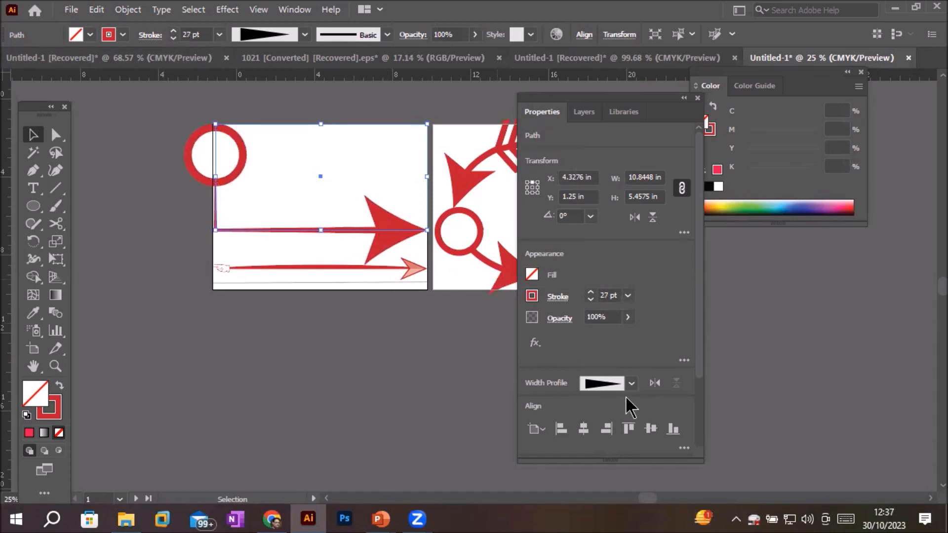
Step: Flip the 27 pt stroke's width profile back and forth along the path, ending with its original direction
{"action": "left_click", "coordinate": [654, 383]}
{"action": "left_click", "coordinate": [655, 384]}
{"action": "left_click", "coordinate": [655, 384]}
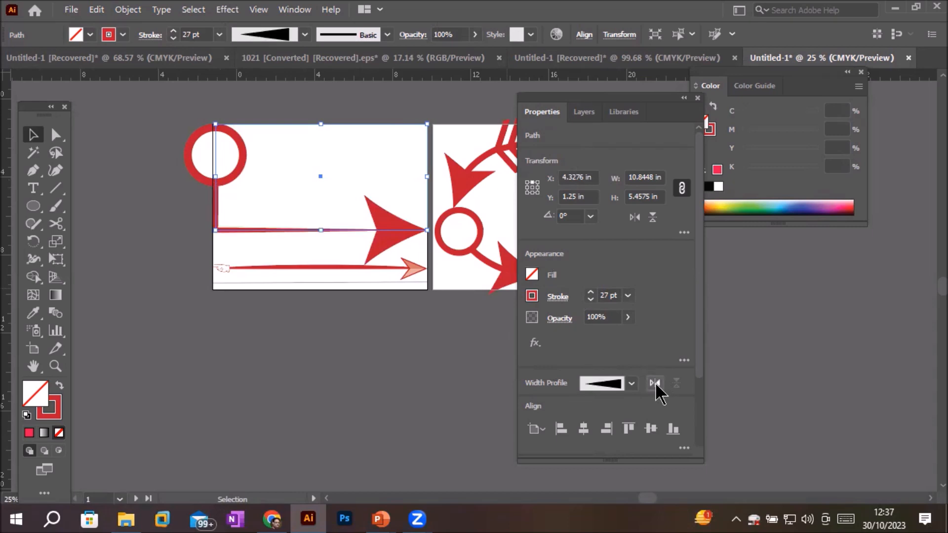
{"action": "left_click", "coordinate": [655, 384]}
{"action": "left_click", "coordinate": [655, 384]}
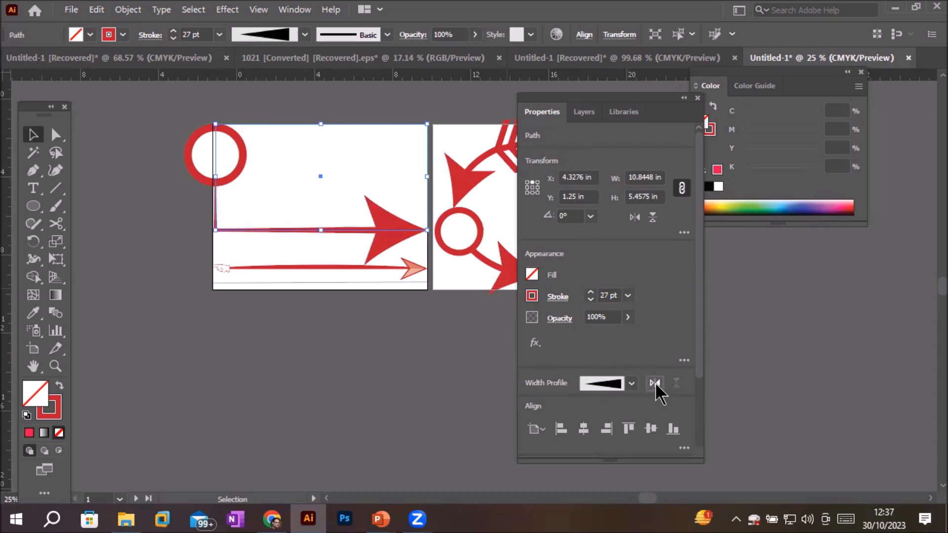
{"action": "left_click", "coordinate": [655, 384]}
{"action": "left_click", "coordinate": [655, 384]}
{"action": "left_click", "coordinate": [655, 384]}
{"action": "left_click", "coordinate": [655, 384]}
{"action": "left_click", "coordinate": [655, 384]}
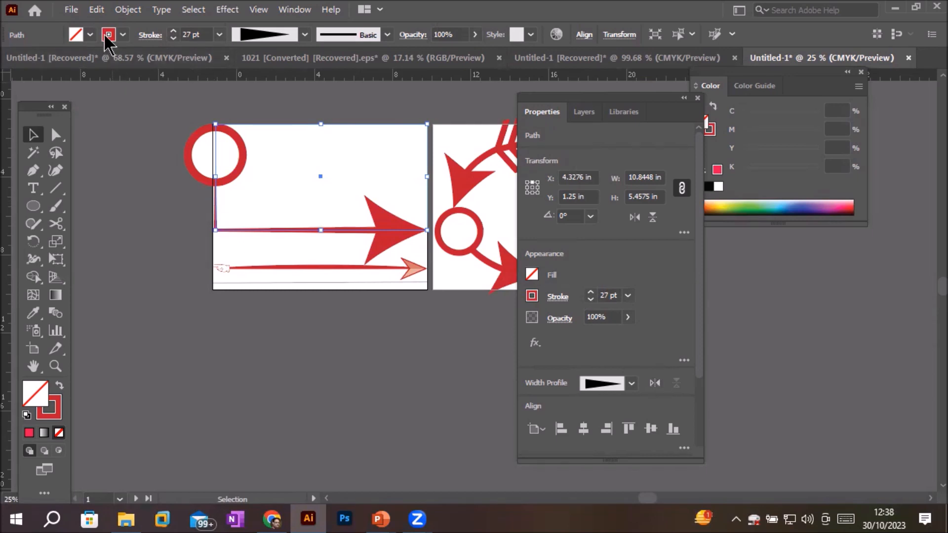
{"action": "left_click", "coordinate": [128, 10]}
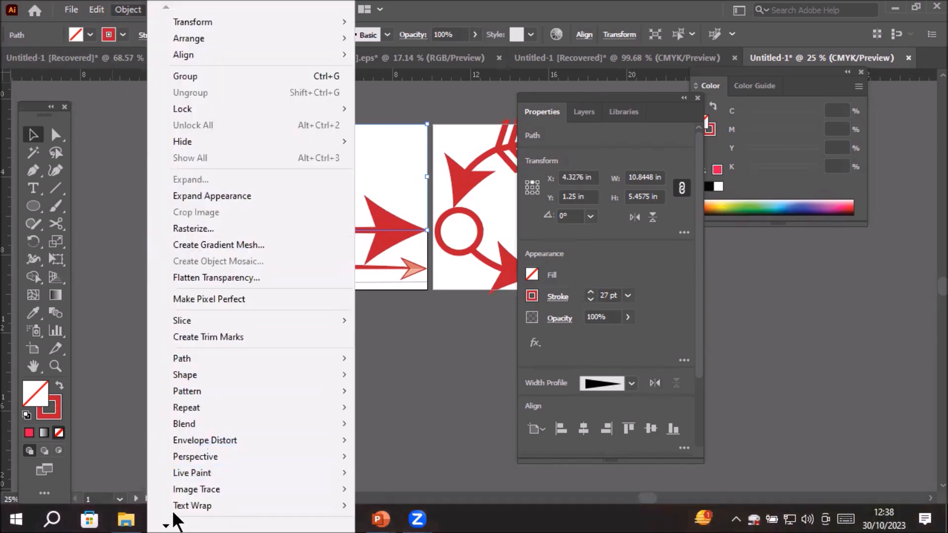
{"action": "mouse_move", "coordinate": [163, 516]}
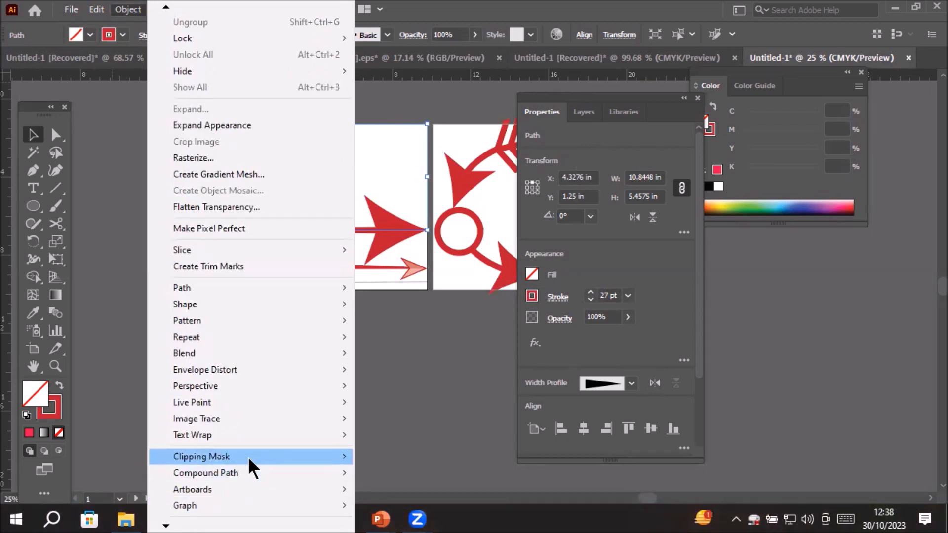
{"action": "mouse_move", "coordinate": [248, 457]}
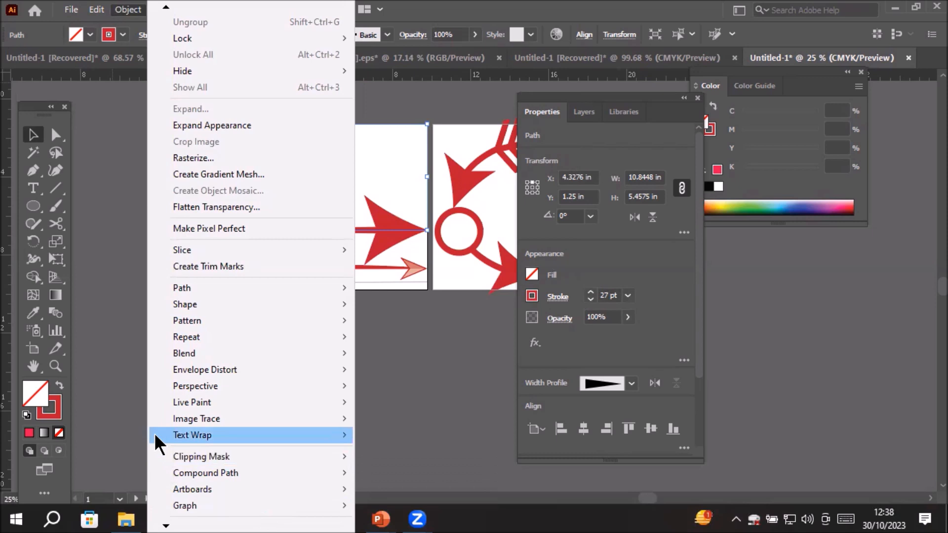
{"action": "left_click", "coordinate": [44, 221]}
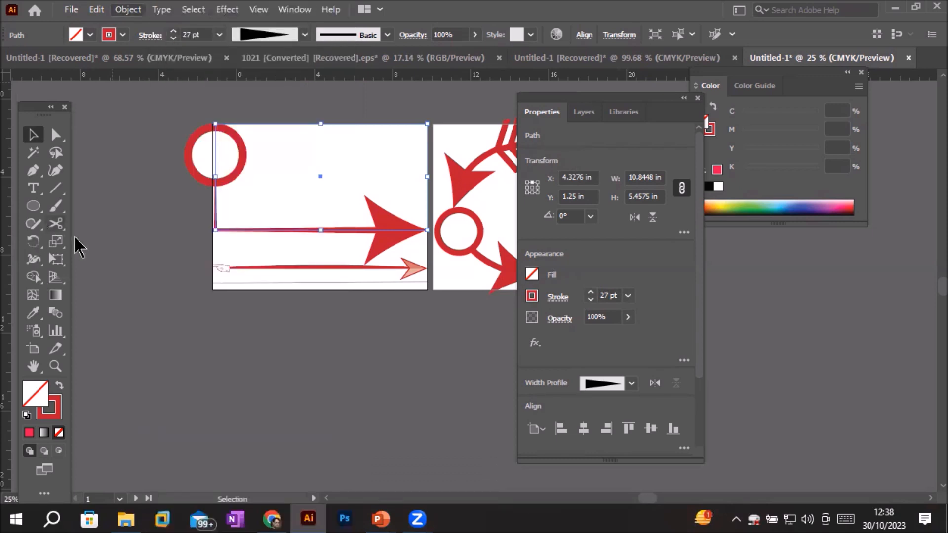
{"action": "left_click", "coordinate": [60, 223]}
{"action": "left_click", "coordinate": [60, 223]}
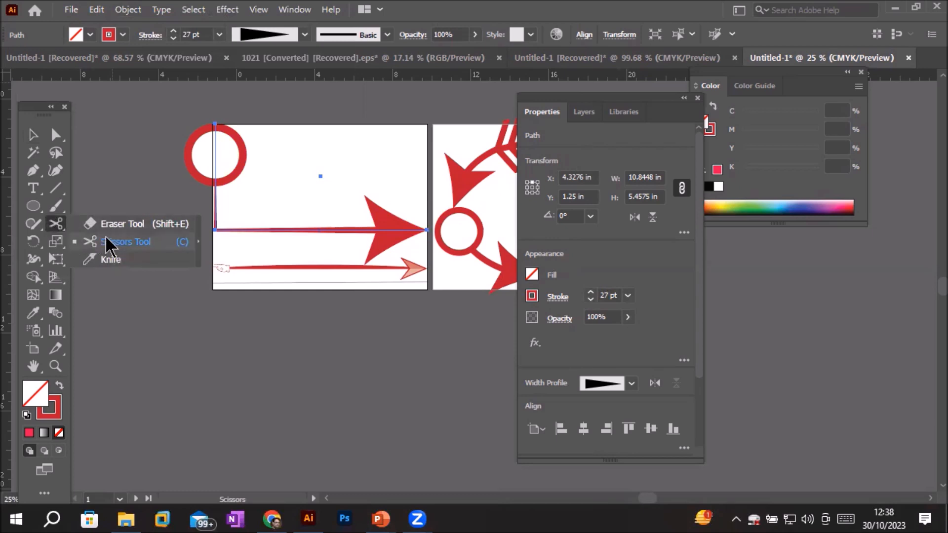
{"action": "left_click", "coordinate": [52, 225]}
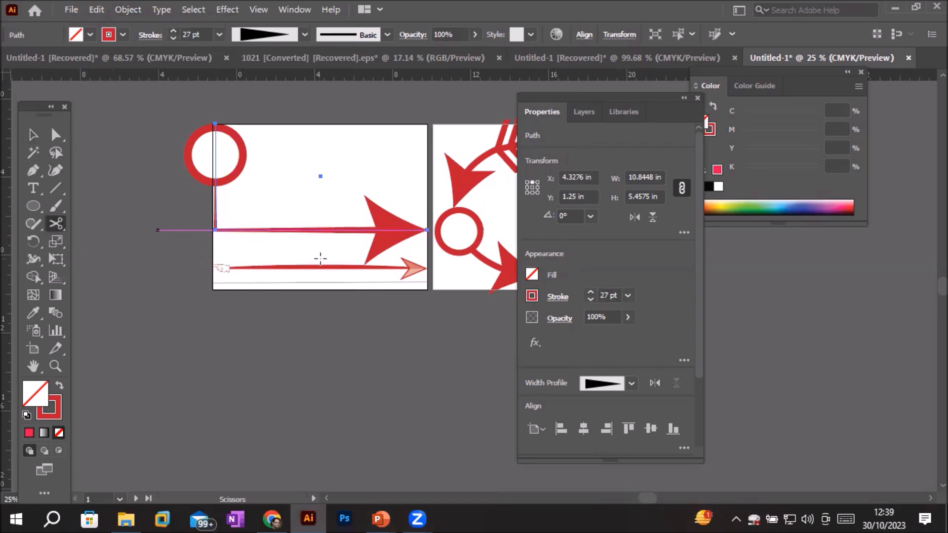
Step: Select all the artwork on both artboards and delete it
{"action": "scroll", "coordinate": [321, 257], "scroll_direction": "down", "scroll_amount": 1}
{"action": "key", "text": "space"}
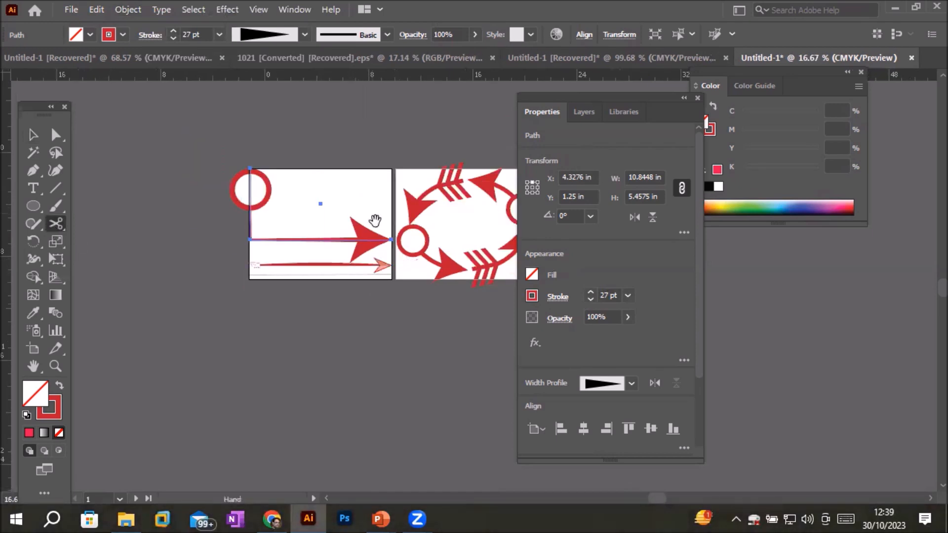
{"action": "left_click_drag", "start_coordinate": [373, 220], "coordinate": [300, 246]}
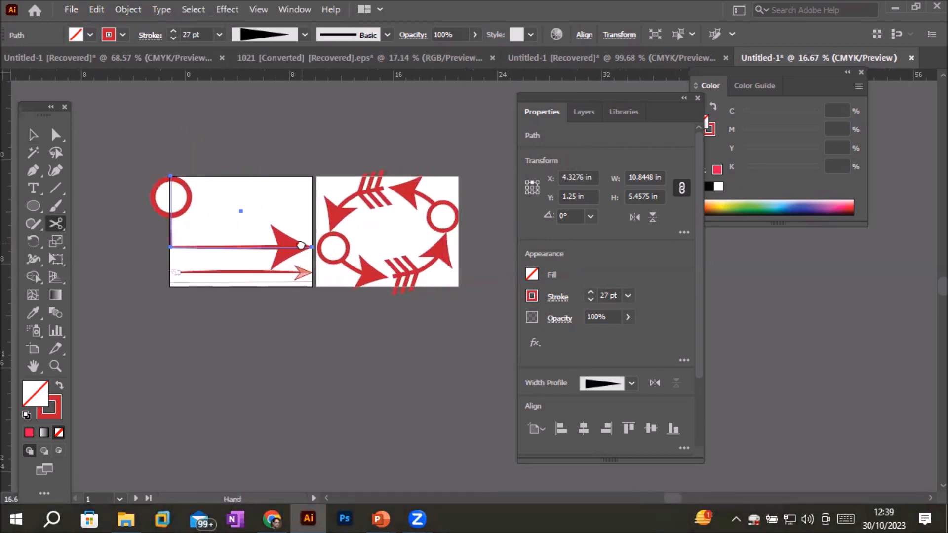
{"action": "left_click", "coordinate": [34, 133]}
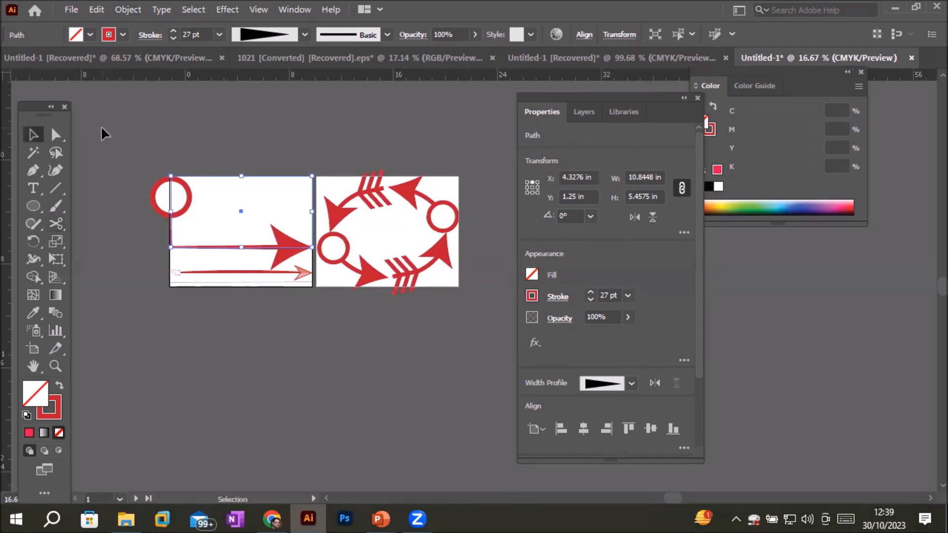
{"action": "key", "text": "ctrl+a"}
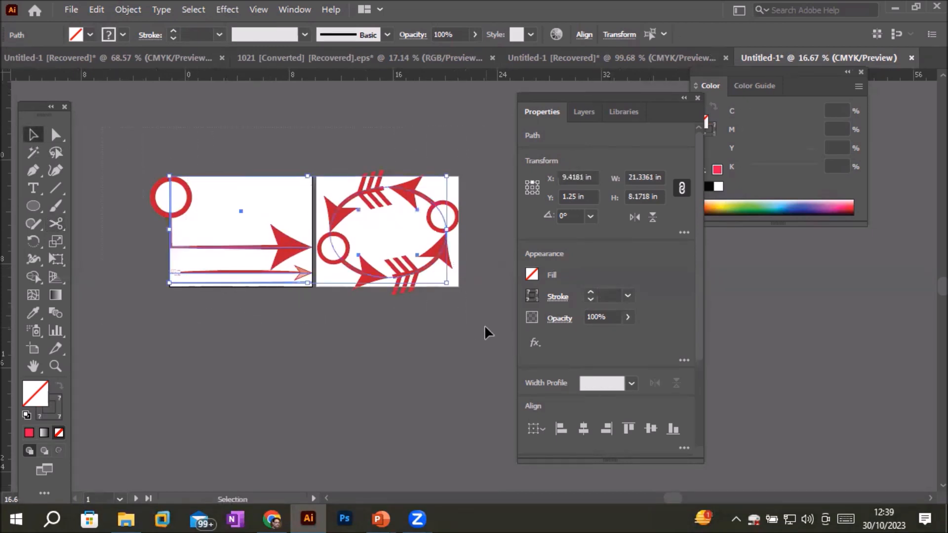
{"action": "key", "text": "Delete"}
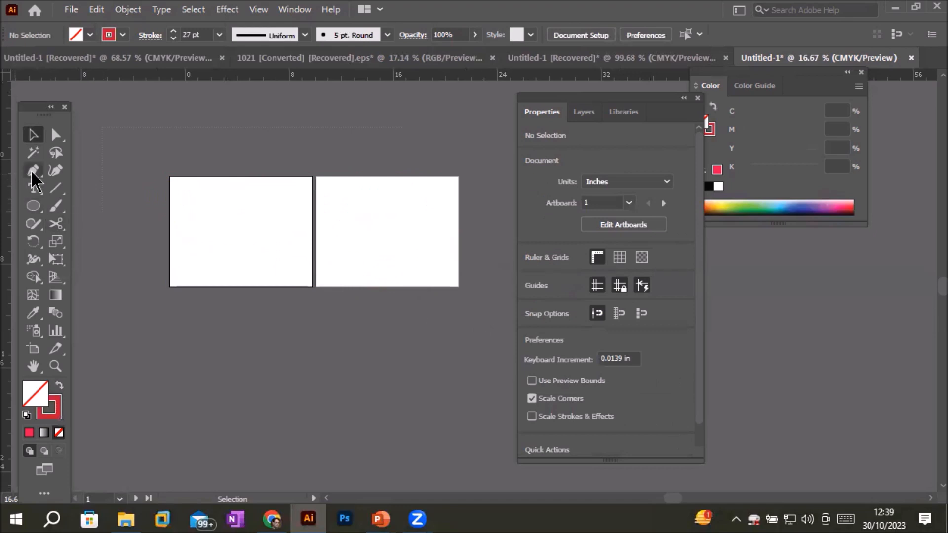
Step: Draw a horizontal line about 11.28 in long across the lower edge of the first artboard with the Line Segment tool
{"action": "left_click", "coordinate": [56, 189]}
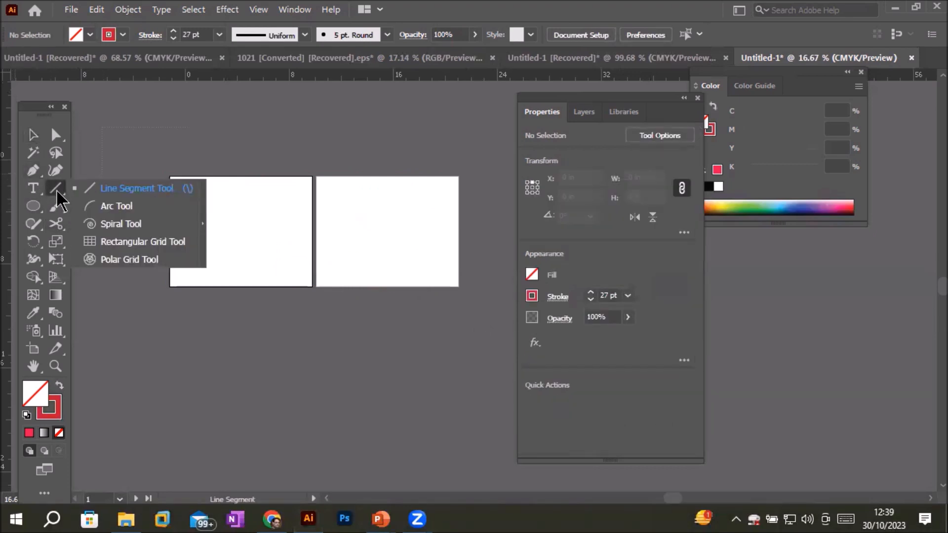
{"action": "left_click", "coordinate": [118, 190]}
{"action": "left_click_drag", "start_coordinate": [170, 280], "coordinate": [314, 281]}
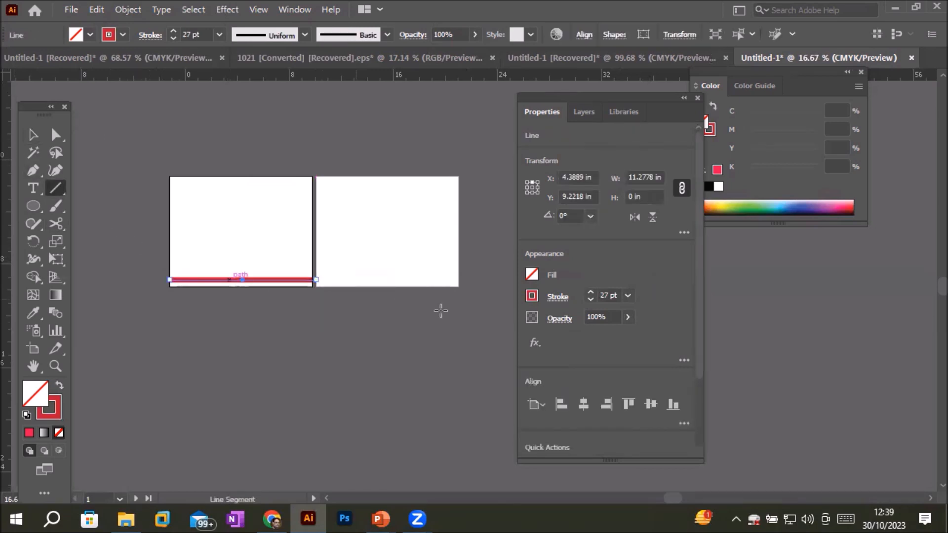
Step: Turn the new line's stroke into a dashed line
{"action": "left_click", "coordinate": [559, 299]}
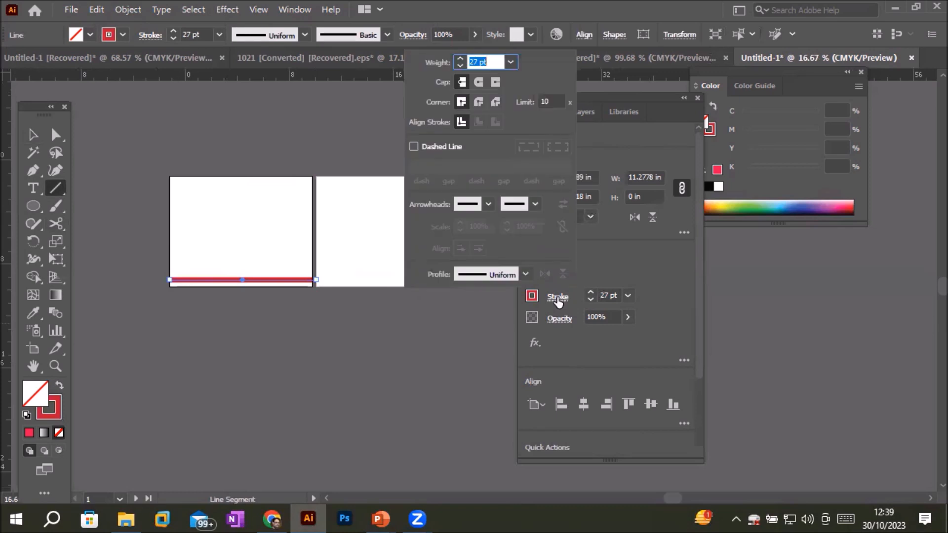
{"action": "left_click", "coordinate": [414, 146]}
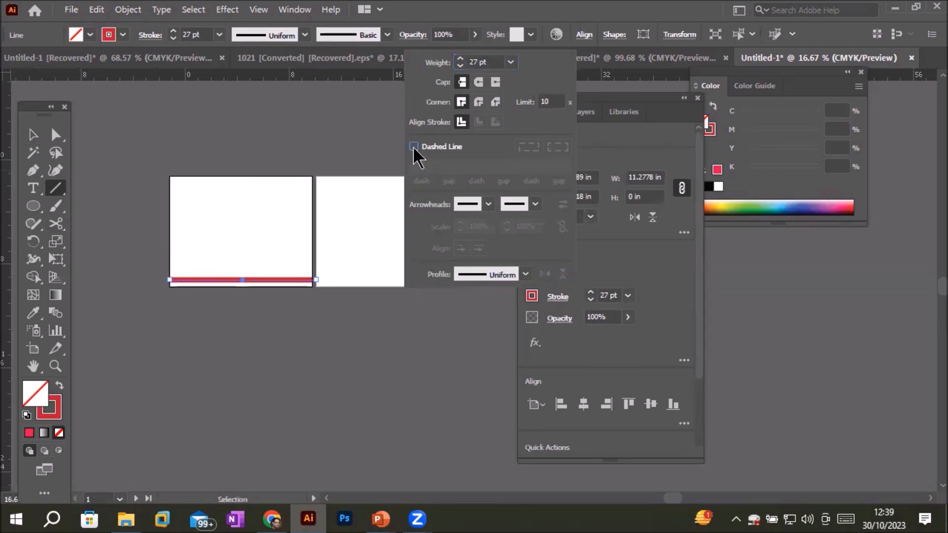
{"action": "left_click", "coordinate": [247, 263]}
{"action": "scroll", "coordinate": [247, 266], "scroll_direction": "up", "scroll_amount": 3}
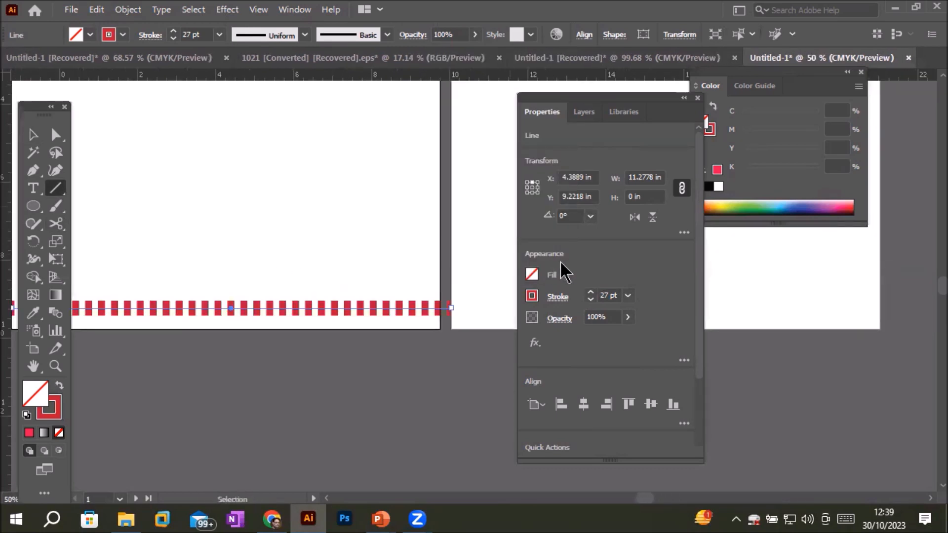
Step: Increase the dashed line's stroke weight to 39 pt
{"action": "left_click", "coordinate": [590, 291]}
{"action": "left_click", "coordinate": [590, 292]}
{"action": "left_click", "coordinate": [590, 292]}
{"action": "left_click", "coordinate": [590, 292]}
{"action": "left_click", "coordinate": [590, 292]}
{"action": "left_click", "coordinate": [590, 292]}
{"action": "double_click", "coordinate": [590, 292]}
{"action": "left_click", "coordinate": [590, 292]}
{"action": "left_click", "coordinate": [590, 293]}
{"action": "left_click", "coordinate": [590, 292]}
{"action": "left_click", "coordinate": [590, 292]}
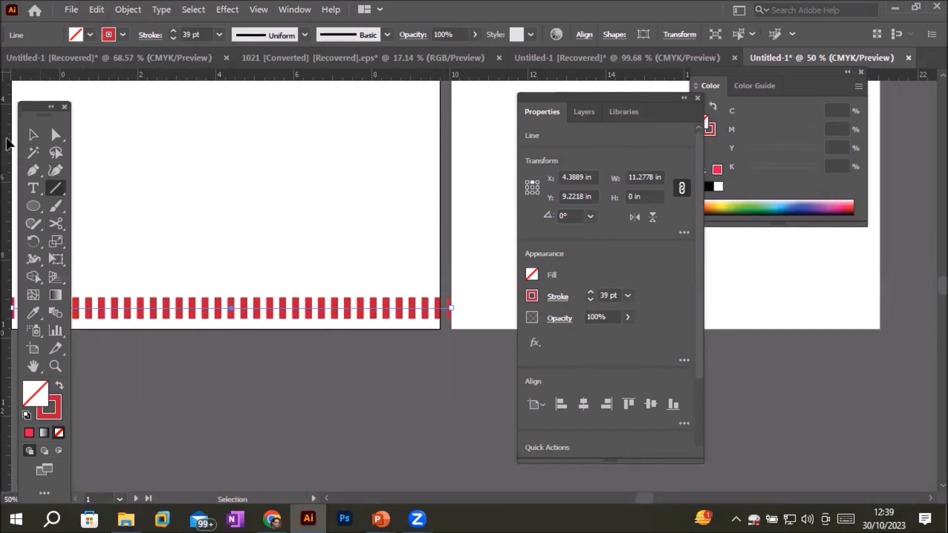
Step: Move the dashed line straight up to the middle of the first artboard, at a Y position of about 5.3 in
{"action": "left_click", "coordinate": [33, 134]}
{"action": "scroll", "coordinate": [274, 265], "scroll_direction": "down", "scroll_amount": 2}
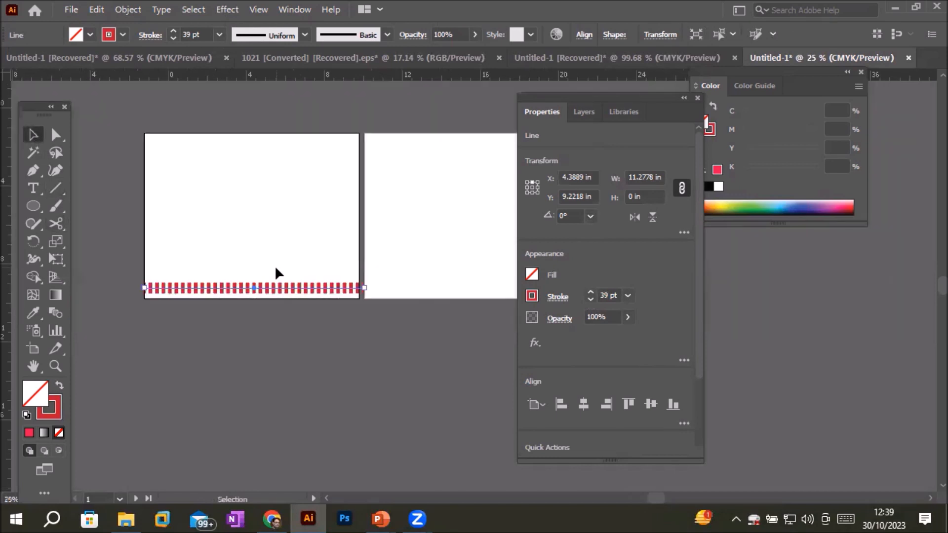
{"action": "left_click_drag", "start_coordinate": [261, 293], "coordinate": [262, 215]}
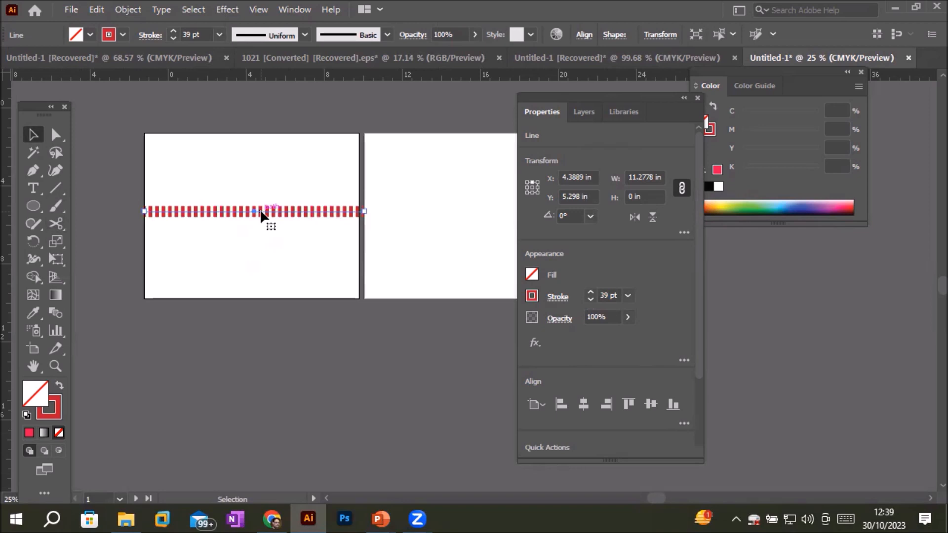
Step: Turn the line's dashes off and back on to compare solid and dashed strokes
{"action": "left_click", "coordinate": [559, 299]}
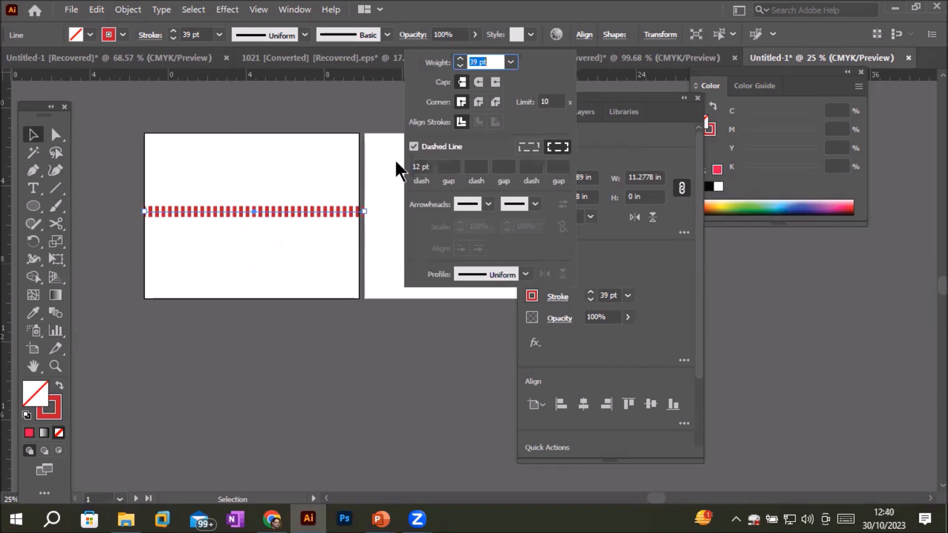
{"action": "left_click", "coordinate": [414, 147]}
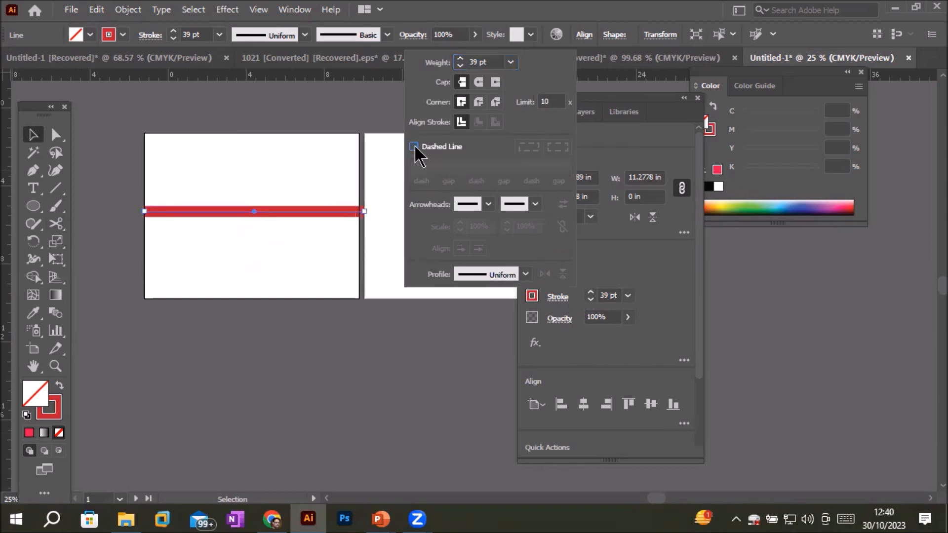
{"action": "left_click", "coordinate": [413, 147]}
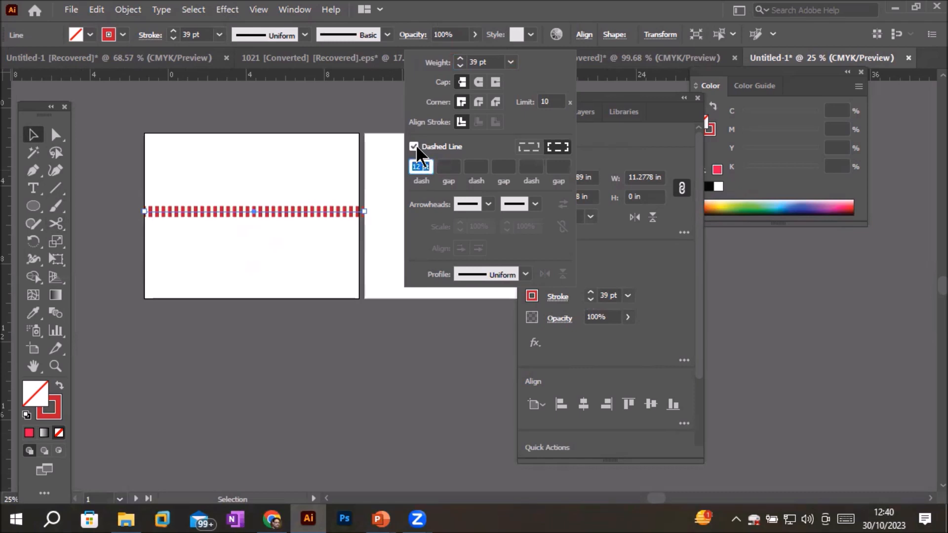
Step: Increase the dashed line's stroke weight to 300 pt to form tall vertical stripes
{"action": "left_click", "coordinate": [590, 293]}
{"action": "left_click", "coordinate": [590, 294]}
{"action": "left_click", "coordinate": [591, 291]}
{"action": "left_click", "coordinate": [591, 292]}
{"action": "left_click", "coordinate": [591, 292]}
{"action": "left_click", "coordinate": [591, 292]}
{"action": "left_click", "coordinate": [591, 291]}
{"action": "left_click", "coordinate": [591, 291]}
{"action": "left_click", "coordinate": [591, 291]}
{"action": "left_click", "coordinate": [591, 292]}
{"action": "left_click", "coordinate": [591, 292]}
{"action": "left_click", "coordinate": [591, 292]}
{"action": "left_click", "coordinate": [591, 293]}
{"action": "left_click", "coordinate": [591, 292]}
{"action": "left_click", "coordinate": [591, 292]}
{"action": "left_click", "coordinate": [591, 292]}
{"action": "left_click", "coordinate": [591, 292]}
{"action": "left_click", "coordinate": [591, 292]}
{"action": "left_click", "coordinate": [591, 293]}
{"action": "left_click", "coordinate": [590, 292]}
{"action": "left_click", "coordinate": [591, 293]}
{"action": "left_click", "coordinate": [591, 293]}
{"action": "left_click", "coordinate": [591, 292]}
{"action": "left_click", "coordinate": [591, 293]}
{"action": "left_click", "coordinate": [591, 293]}
{"action": "left_click", "coordinate": [591, 293]}
{"action": "left_click", "coordinate": [591, 293]}
{"action": "left_click", "coordinate": [591, 293]}
{"action": "left_click", "coordinate": [591, 293]}
{"action": "left_click", "coordinate": [591, 293]}
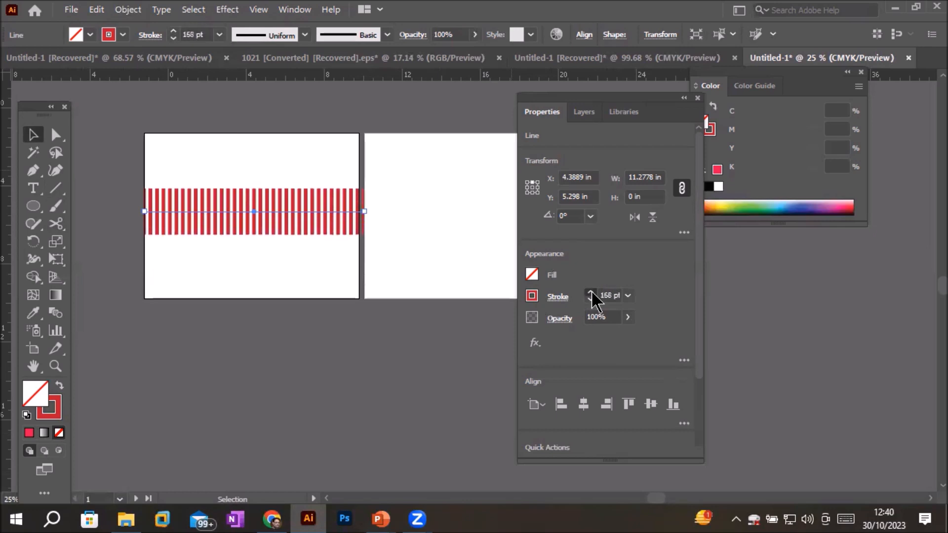
{"action": "left_click", "coordinate": [590, 293]}
{"action": "left_click", "coordinate": [591, 293]}
{"action": "left_click", "coordinate": [591, 293]}
{"action": "left_click", "coordinate": [591, 293]}
{"action": "left_click", "coordinate": [591, 293]}
{"action": "left_click", "coordinate": [591, 293]}
{"action": "left_click", "coordinate": [591, 293]}
{"action": "left_click", "coordinate": [591, 293]}
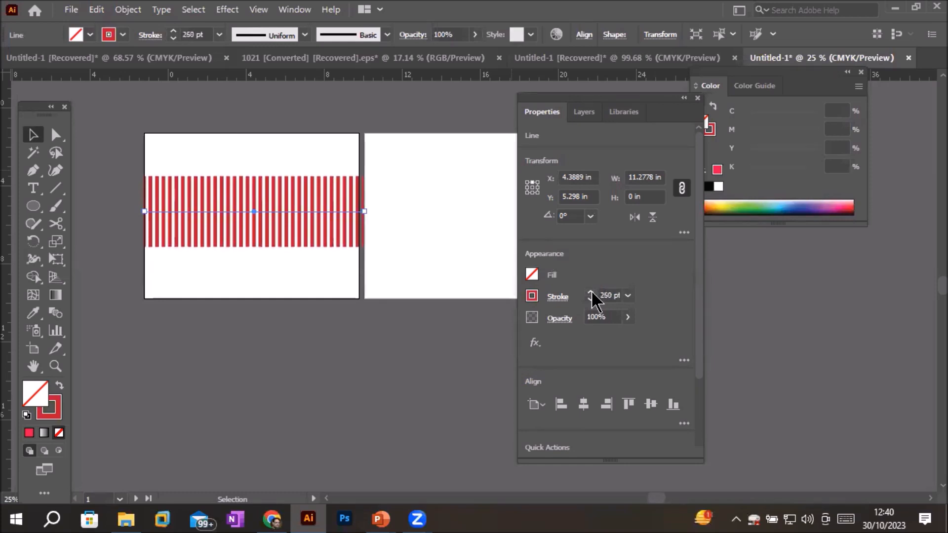
{"action": "left_click", "coordinate": [591, 293]}
{"action": "left_click", "coordinate": [591, 293]}
{"action": "left_click", "coordinate": [591, 293]}
{"action": "left_click", "coordinate": [591, 293]}
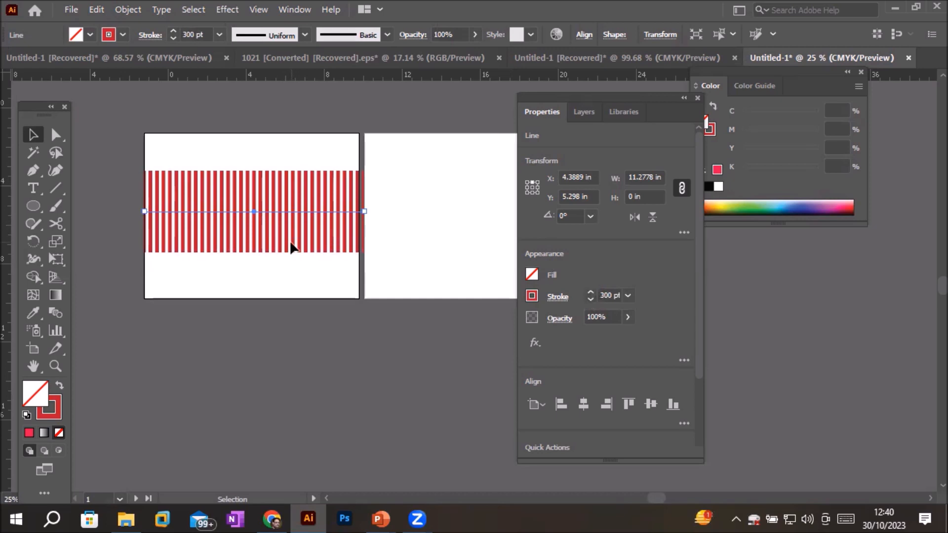
Step: Check the striped line's stroke options and reduce its opacity to 15%
{"action": "left_click", "coordinate": [551, 297]}
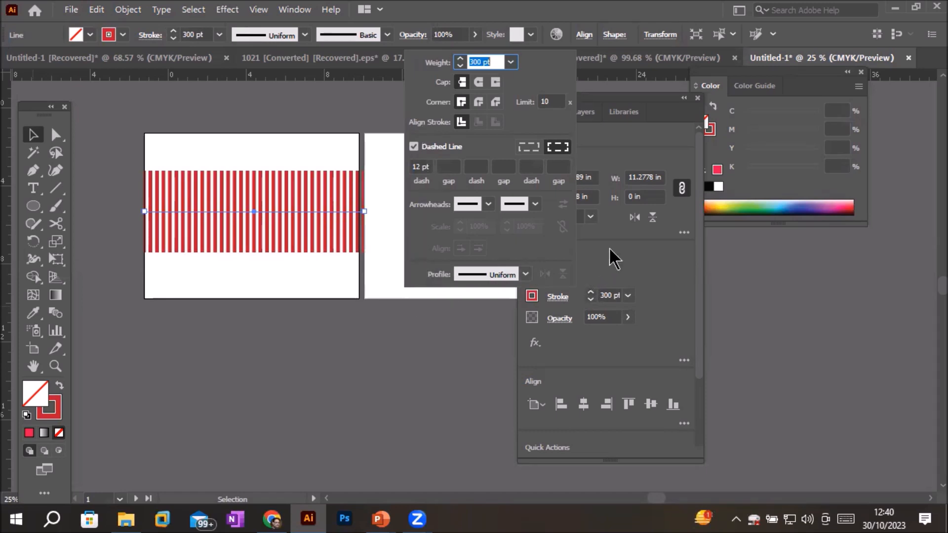
{"action": "left_click", "coordinate": [334, 236]}
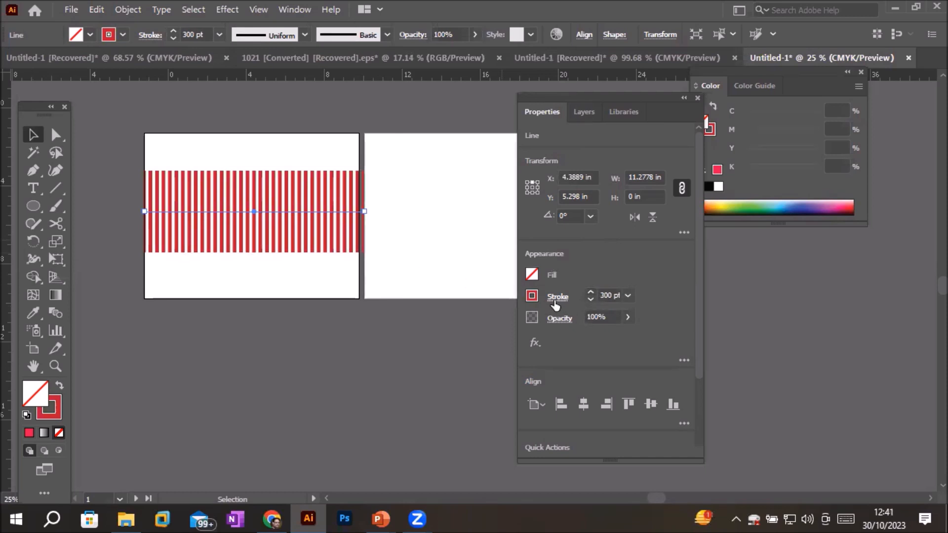
{"action": "left_click", "coordinate": [627, 316]}
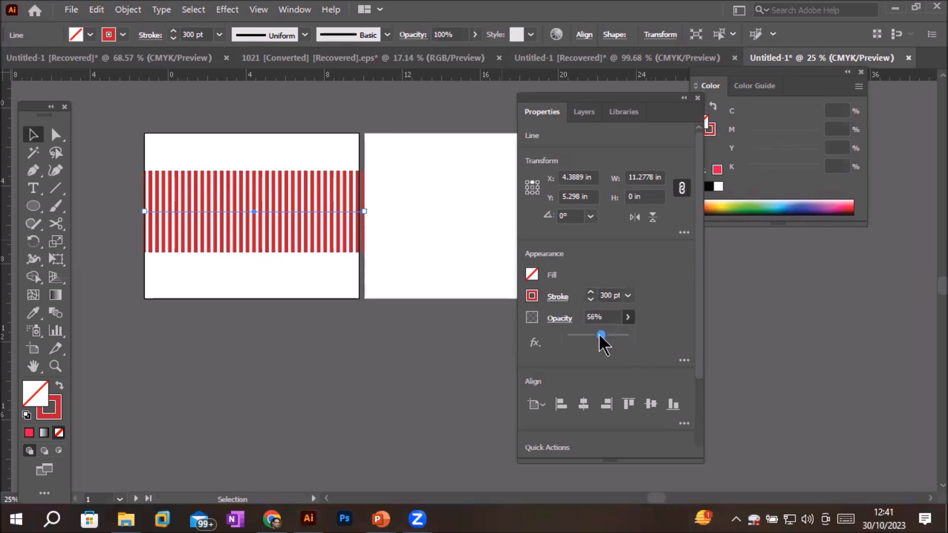
{"action": "left_click_drag", "start_coordinate": [601, 335], "coordinate": [579, 337]}
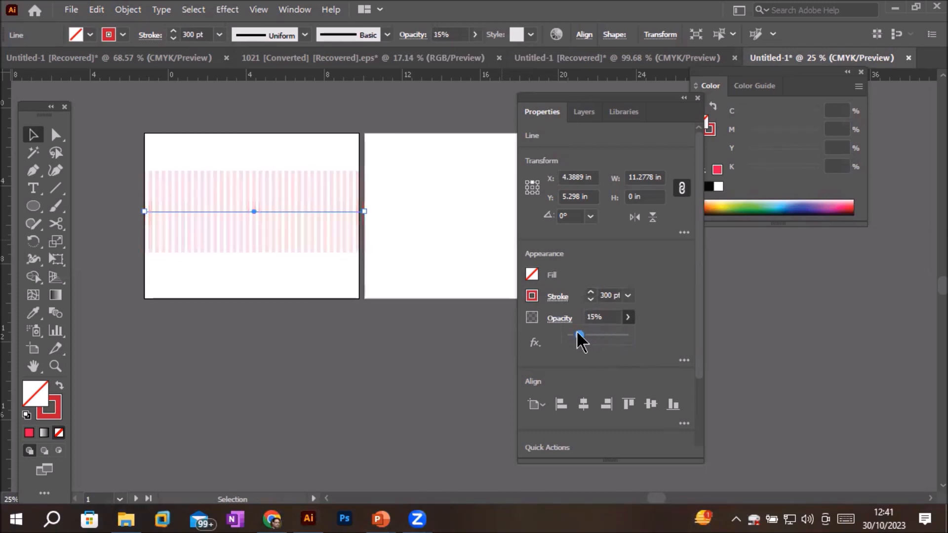
Step: Move the striped line down to the first artboard's lower edge, at a Y position of about 7.81 in, and deselect it
{"action": "left_click", "coordinate": [31, 135]}
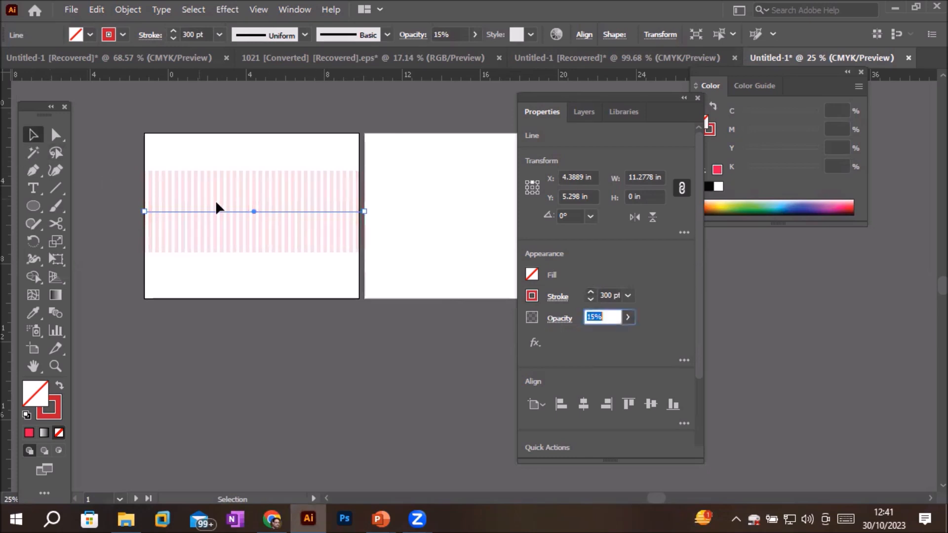
{"action": "left_click_drag", "start_coordinate": [241, 202], "coordinate": [243, 247]}
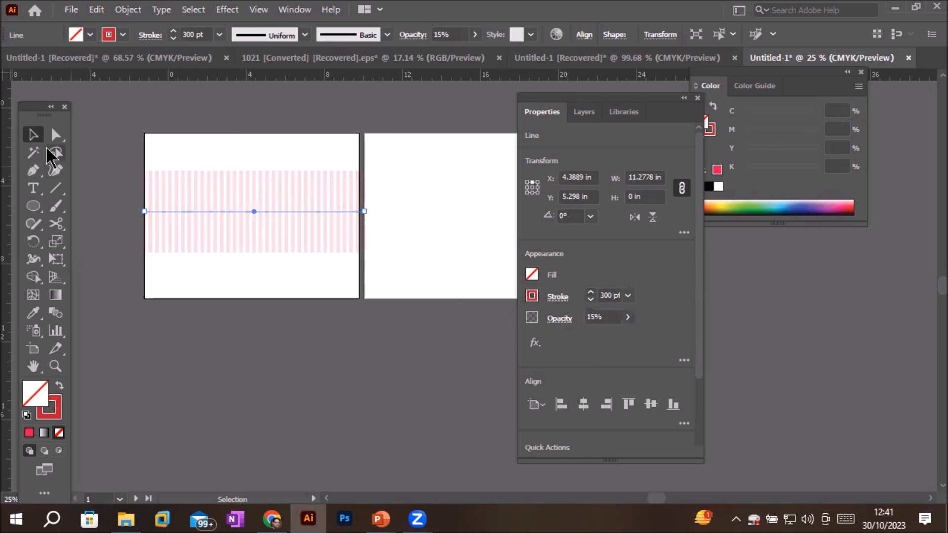
{"action": "left_click", "coordinate": [263, 246]}
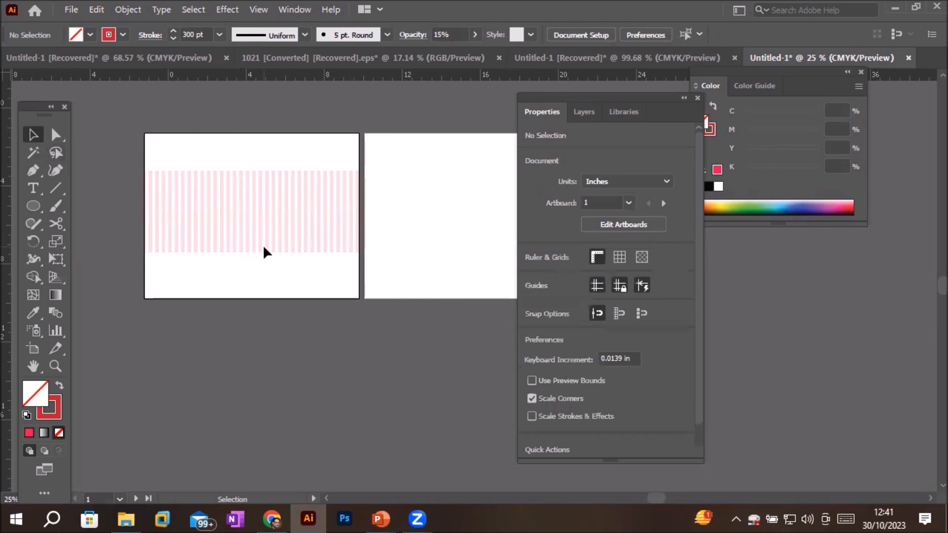
{"action": "mouse_move", "coordinate": [102, 149]}
{"action": "left_mouse_down"}
{"action": "mouse_move", "coordinate": [298, 251]}
{"action": "mouse_move", "coordinate": [415, 290]}
{"action": "mouse_move", "coordinate": [331, 226]}
{"action": "mouse_move", "coordinate": [330, 252]}
{"action": "mouse_move", "coordinate": [401, 198]}
{"action": "mouse_move", "coordinate": [334, 175]}
{"action": "mouse_move", "coordinate": [325, 242]}
{"action": "mouse_move", "coordinate": [346, 310]}
{"action": "mouse_move", "coordinate": [391, 286]}
{"action": "mouse_move", "coordinate": [387, 187]}
{"action": "mouse_move", "coordinate": [575, 219]}
{"action": "mouse_move", "coordinate": [524, 323]}
{"action": "mouse_move", "coordinate": [389, 313]}
{"action": "mouse_move", "coordinate": [306, 264]}
{"action": "mouse_move", "coordinate": [325, 258]}
{"action": "left_mouse_up"}
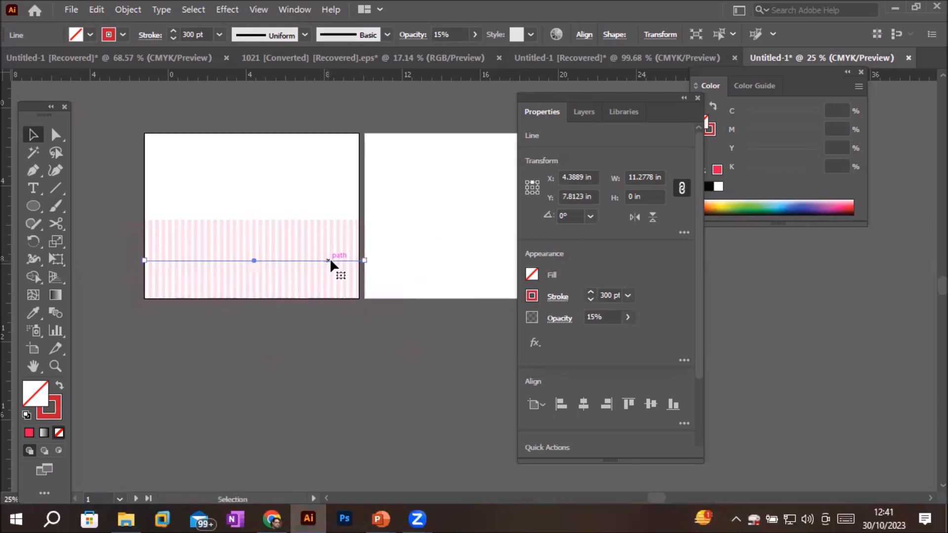
{"action": "left_click", "coordinate": [425, 261]}
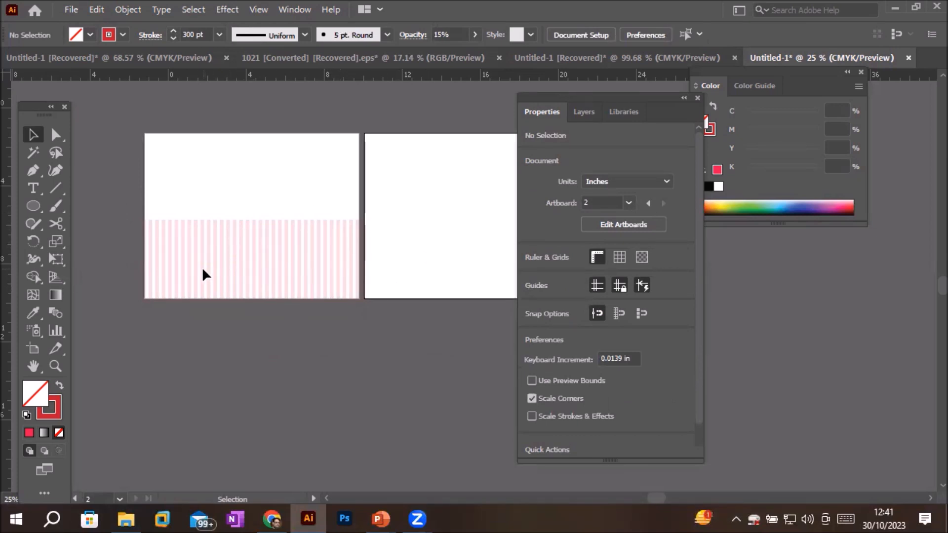
{"action": "scroll", "coordinate": [289, 315], "scroll_direction": "down", "scroll_amount": 2}
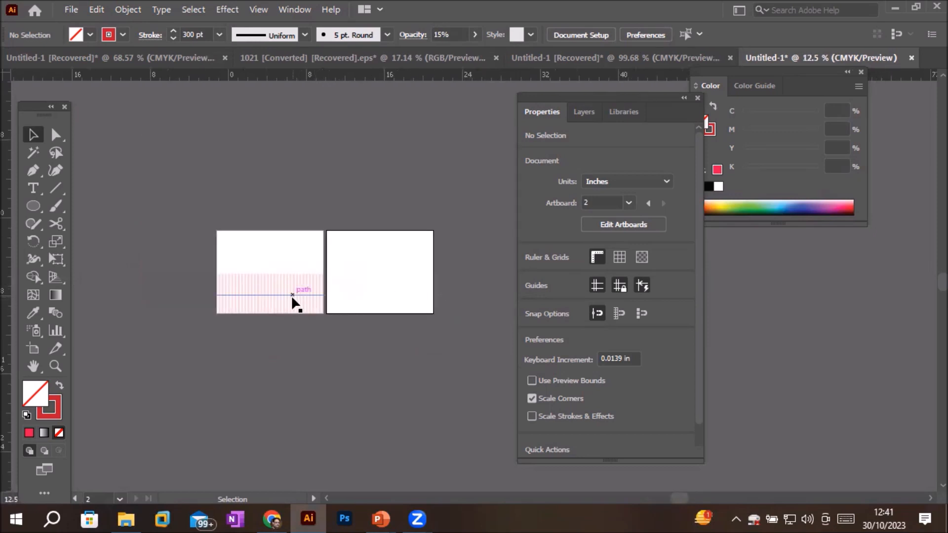
Step: Duplicate the striped line horizontally onto the second artboard's lower edge, at an X position of about 15.53 in, and deselect it
{"action": "left_click_drag", "start_coordinate": [291, 303], "coordinate": [387, 302]}
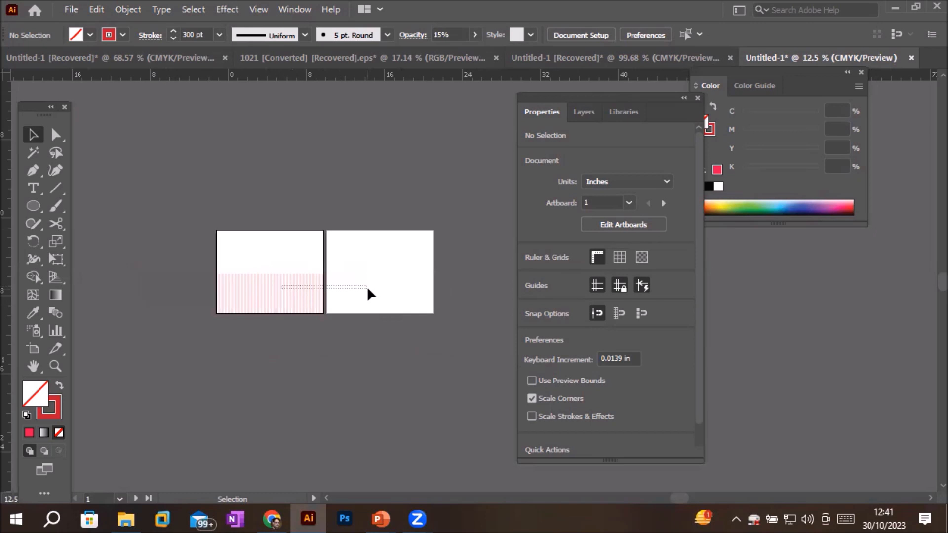
{"action": "left_click", "coordinate": [262, 294]}
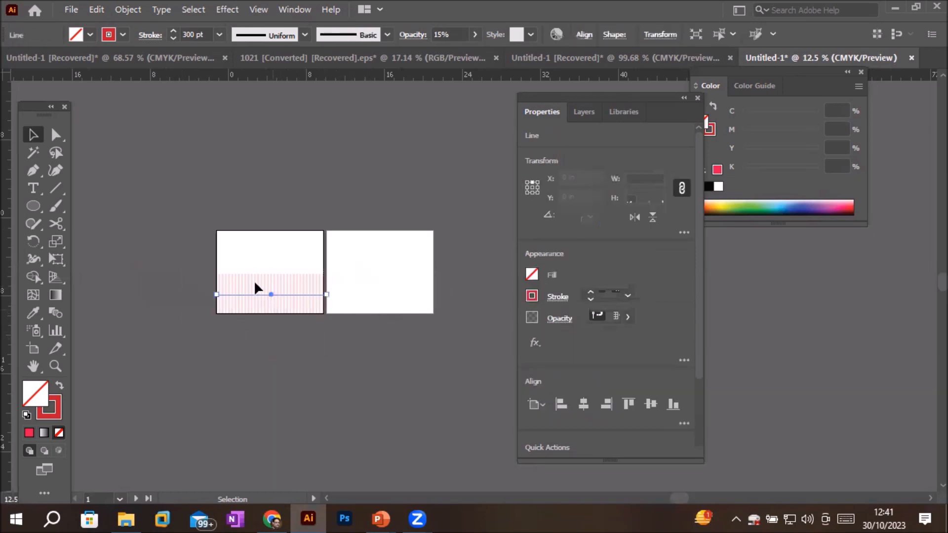
{"action": "left_click_drag", "start_coordinate": [282, 295], "coordinate": [373, 295]}
{"action": "key", "text": "alt"}
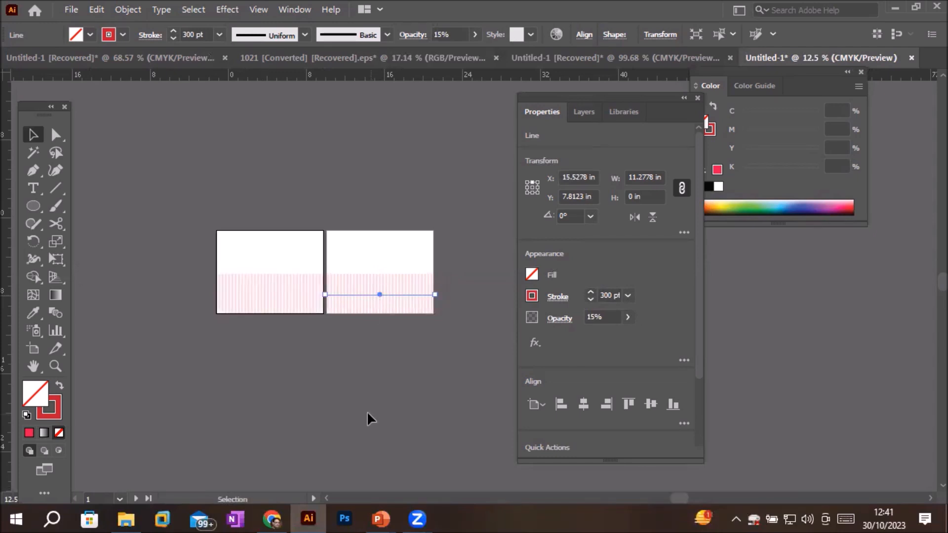
{"action": "left_click", "coordinate": [327, 345]}
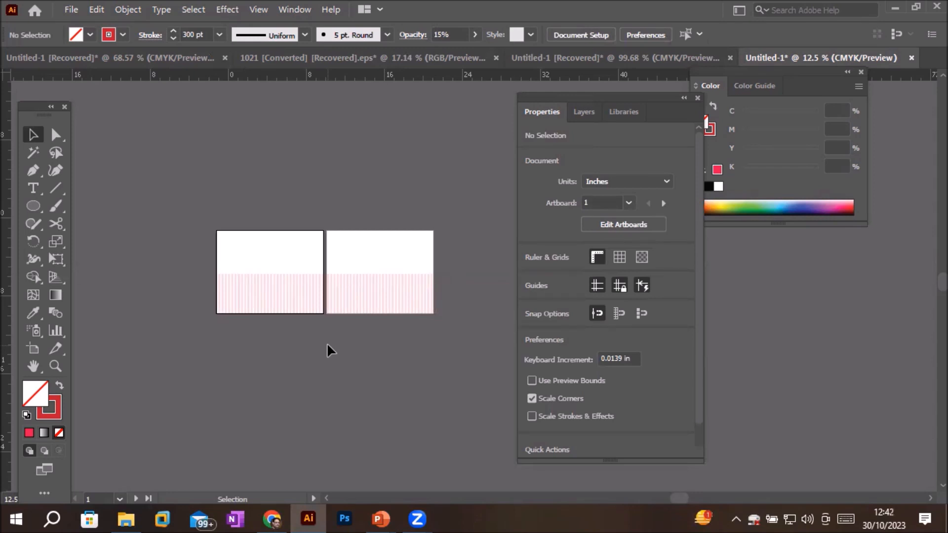
Step: Rotate the first artboard's striped line to 45° and move it up so it crosses the artboard's centre diagonally
{"action": "left_click", "coordinate": [260, 294]}
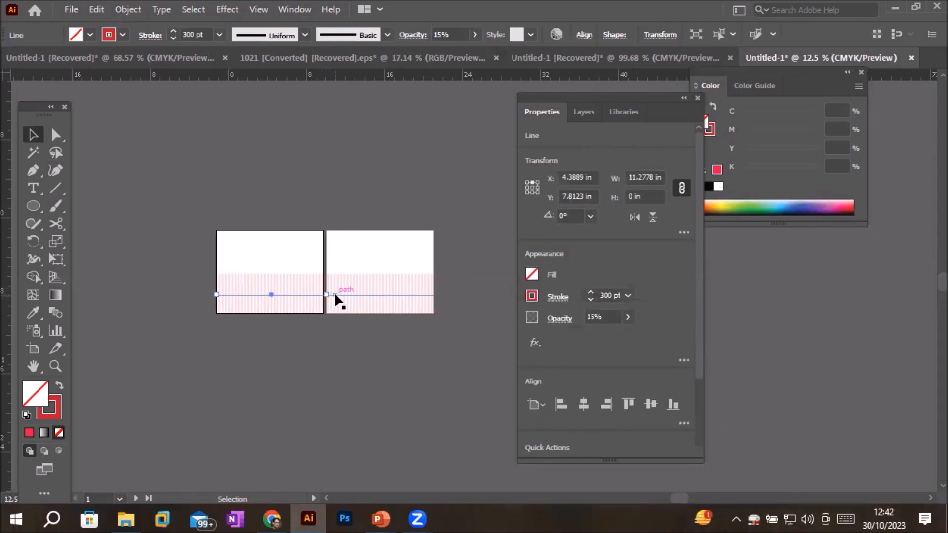
{"action": "left_click_drag", "start_coordinate": [328, 296], "coordinate": [328, 239]}
{"action": "mouse_move", "coordinate": [277, 282]}
{"action": "left_mouse_down"}
{"action": "mouse_move", "coordinate": [301, 266]}
{"action": "mouse_move", "coordinate": [277, 266]}
{"action": "left_mouse_up"}
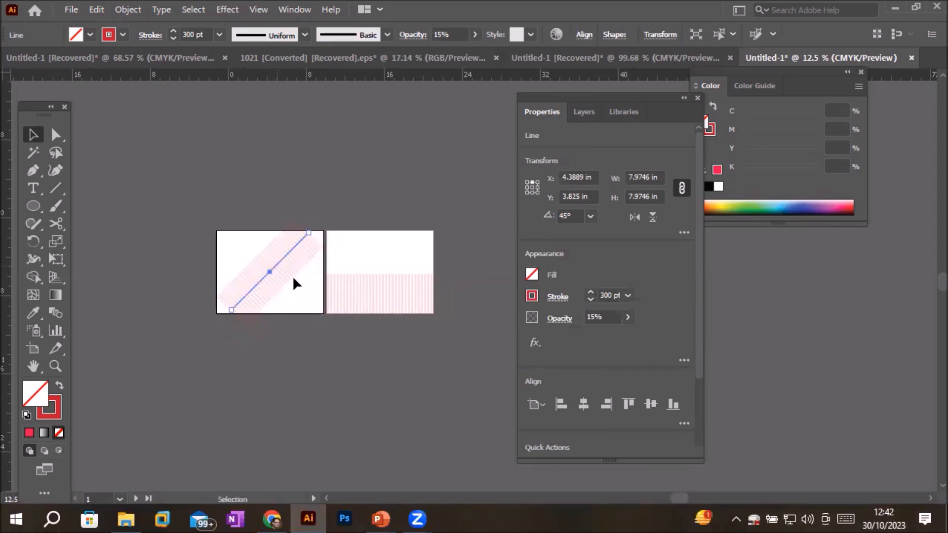
{"action": "left_click", "coordinate": [271, 363]}
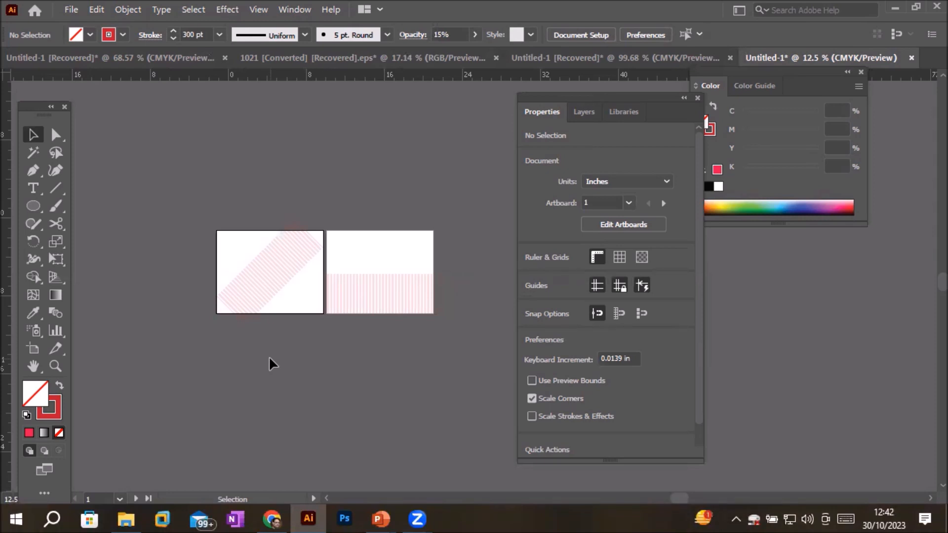
Step: Add a simple arrowhead to the start of the diagonal striped line and inspect the whole arrow
{"action": "left_click", "coordinate": [269, 271]}
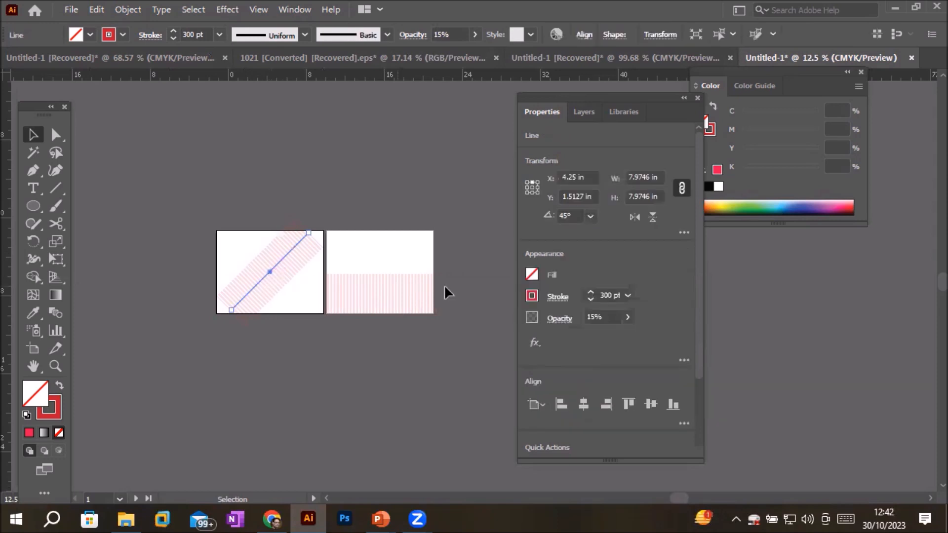
{"action": "left_click", "coordinate": [556, 297]}
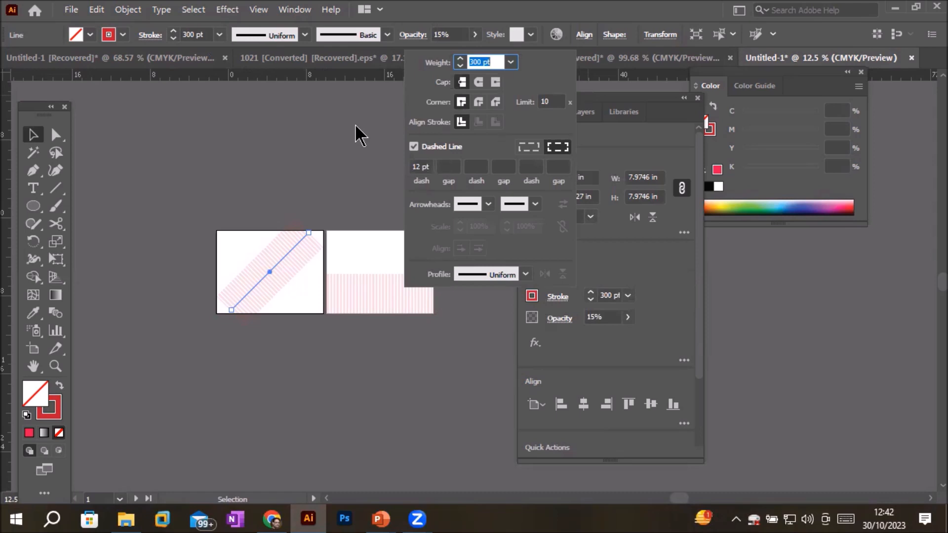
{"action": "left_click", "coordinate": [488, 205]}
{"action": "left_click", "coordinate": [431, 254]}
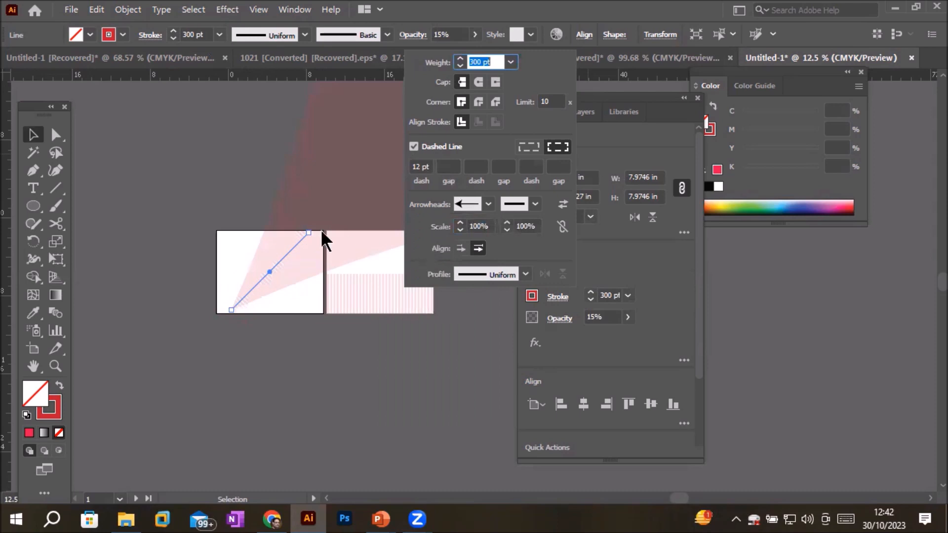
{"action": "left_click", "coordinate": [203, 204]}
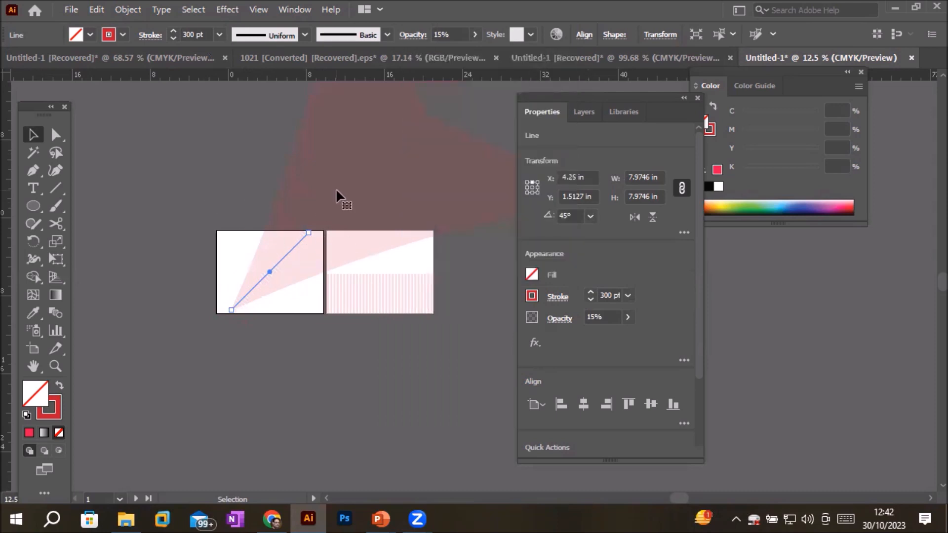
{"action": "scroll", "coordinate": [337, 188], "scroll_direction": "down", "scroll_amount": 3}
{"action": "scroll", "coordinate": [328, 191], "scroll_direction": "right", "scroll_amount": 3}
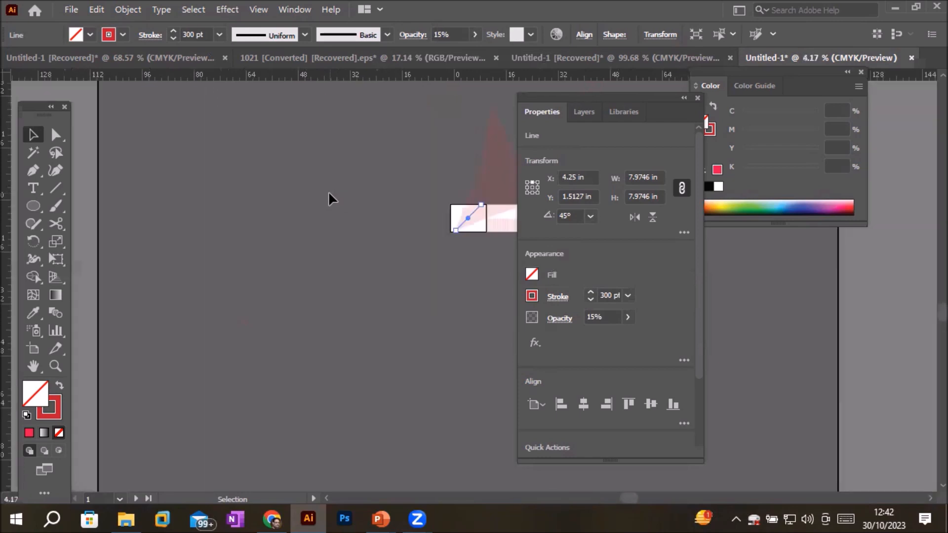
{"action": "key", "text": "space"}
{"action": "left_click_drag", "start_coordinate": [494, 269], "coordinate": [289, 342]}
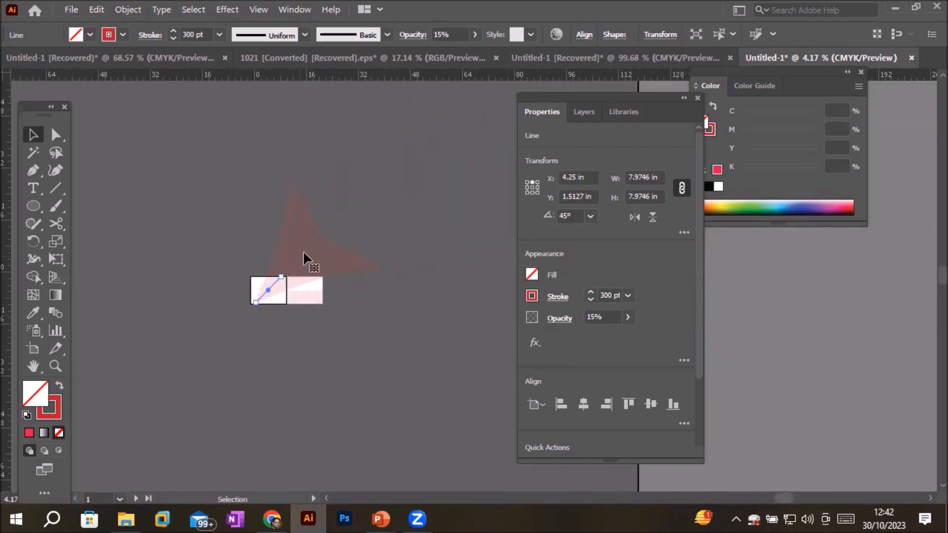
{"action": "scroll", "coordinate": [320, 249], "scroll_direction": "up", "scroll_amount": 1}
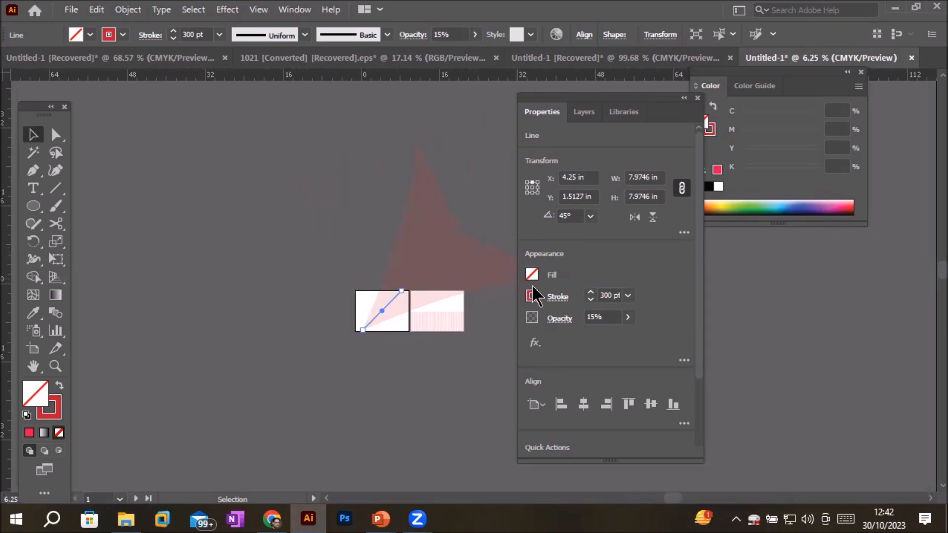
Step: Set the start arrowhead's scale to 5% and inspect the arrow tip at the line's lower end
{"action": "left_click", "coordinate": [557, 297]}
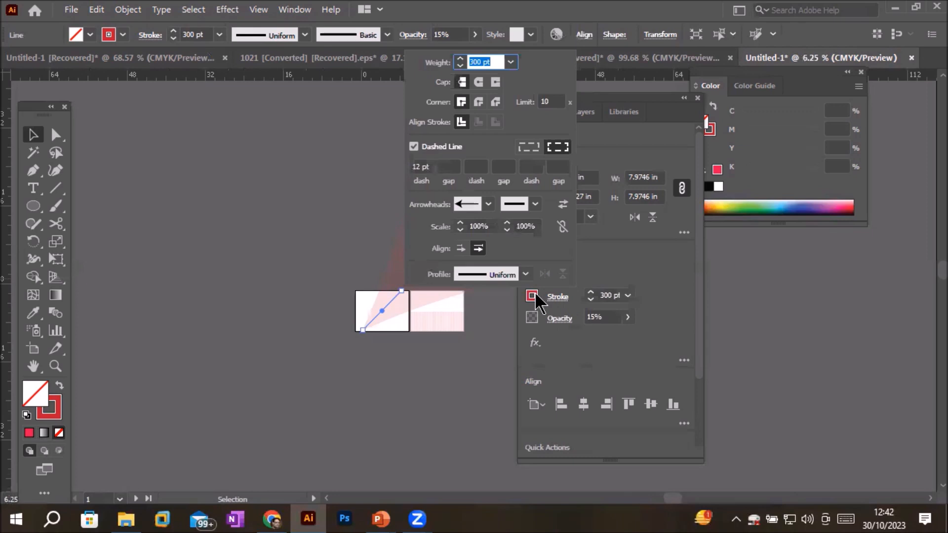
{"action": "left_click", "coordinate": [486, 223]}
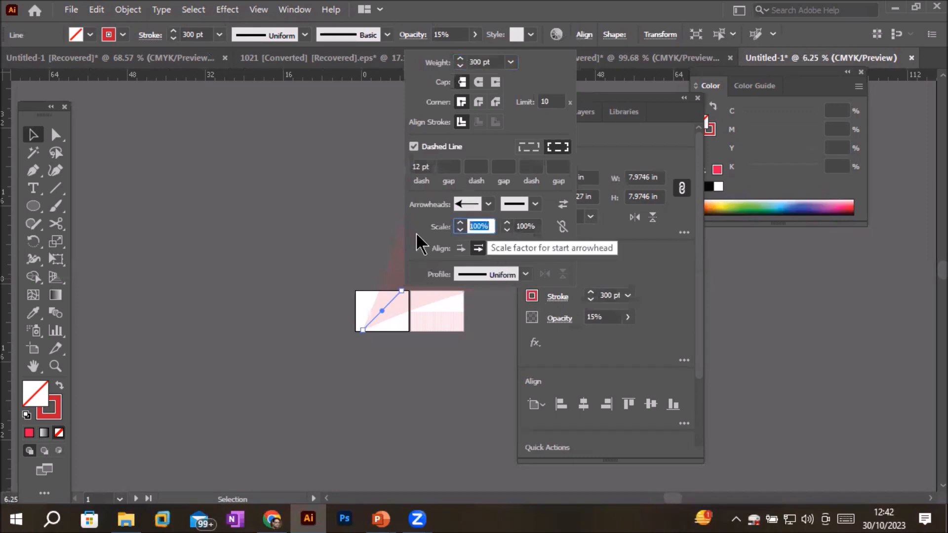
{"action": "type", "text": "1"}
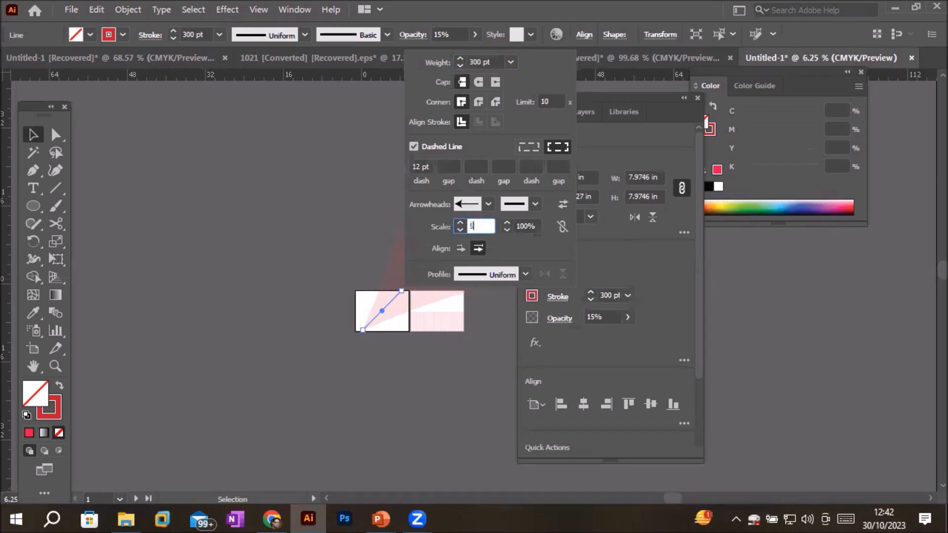
{"action": "key", "text": "Return"}
{"action": "scroll", "coordinate": [388, 321], "scroll_direction": "up", "scroll_amount": 3}
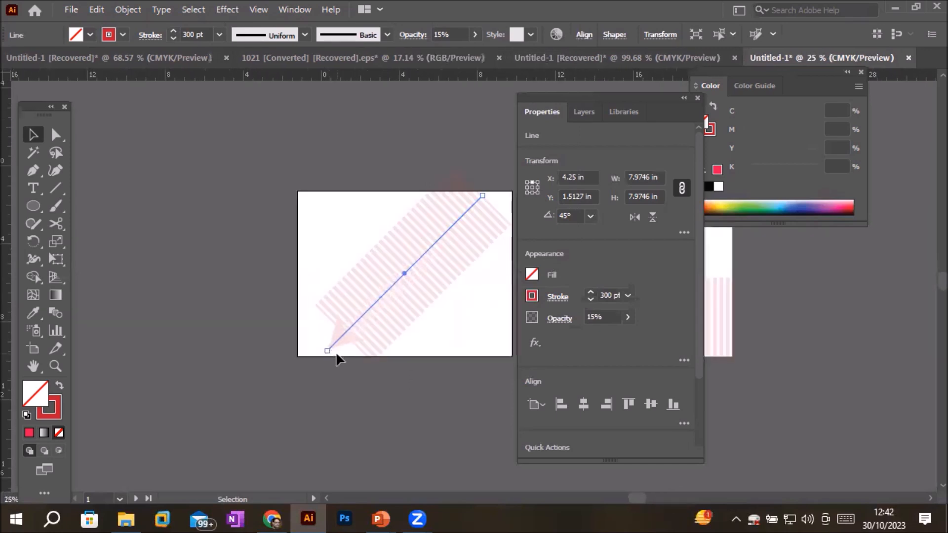
{"action": "scroll", "coordinate": [335, 353], "scroll_direction": "up", "scroll_amount": 2}
{"action": "scroll", "coordinate": [339, 356], "scroll_direction": "up", "scroll_amount": 1}
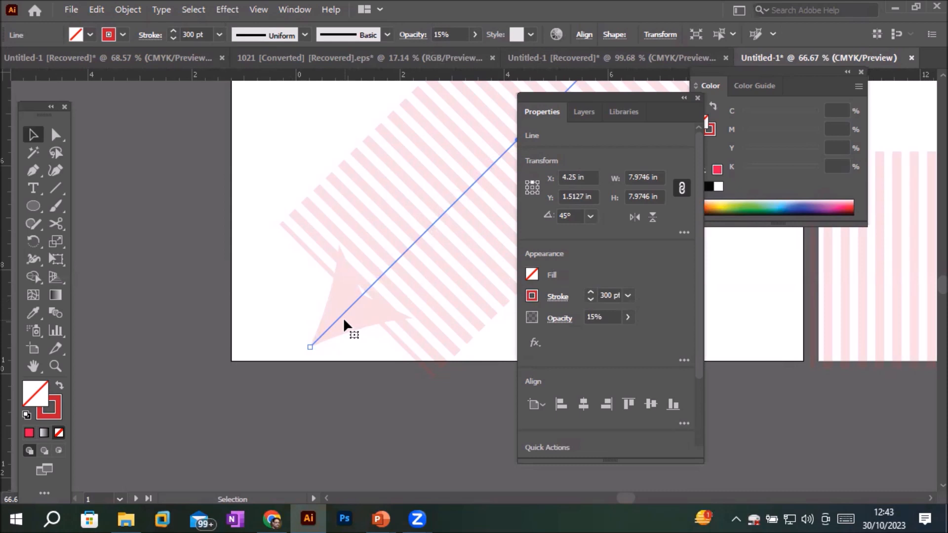
{"action": "scroll", "coordinate": [343, 320], "scroll_direction": "down", "scroll_amount": 4}
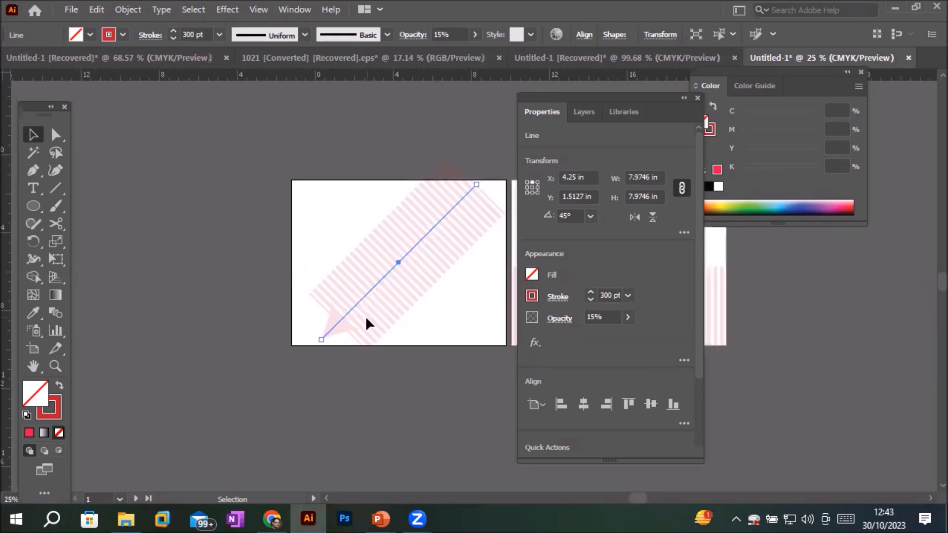
{"action": "scroll", "coordinate": [365, 318], "scroll_direction": "up", "scroll_amount": 2}
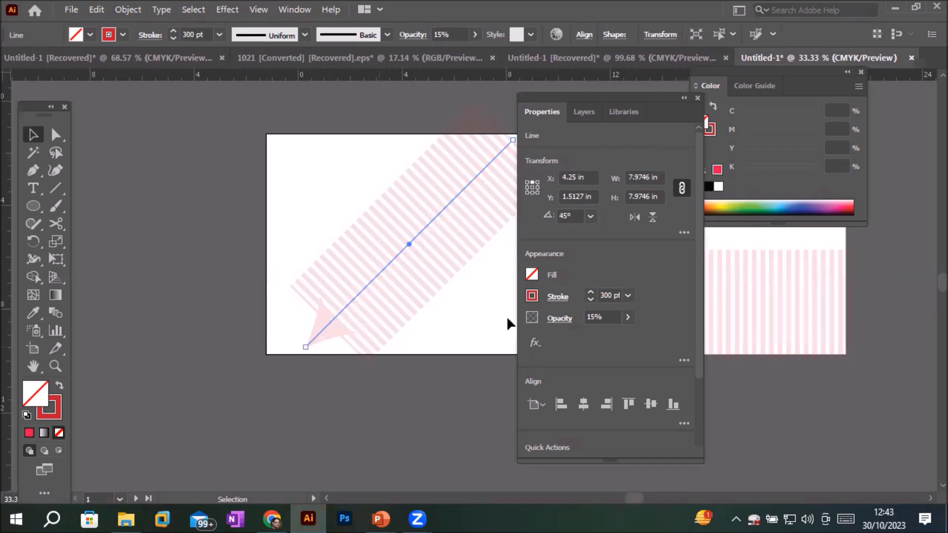
Step: Compare both arrowhead alignments on the diagonal line, leaving the arrow tip extended beyond the end of the path
{"action": "left_click", "coordinate": [558, 298]}
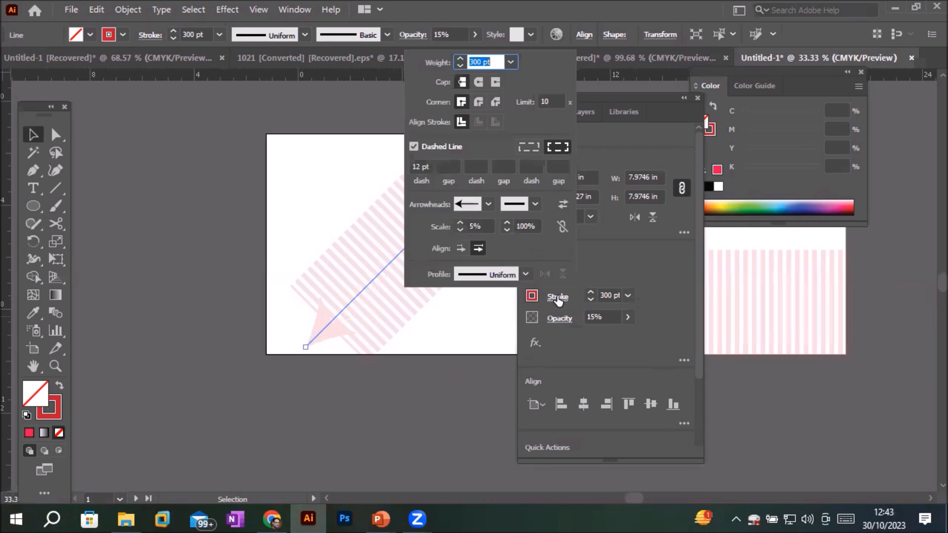
{"action": "left_click", "coordinate": [460, 249]}
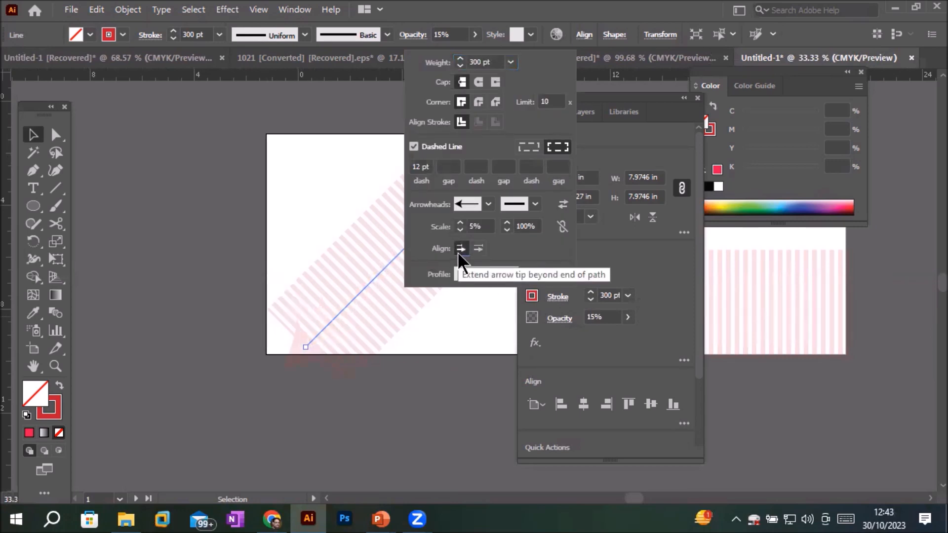
{"action": "left_click", "coordinate": [479, 249]}
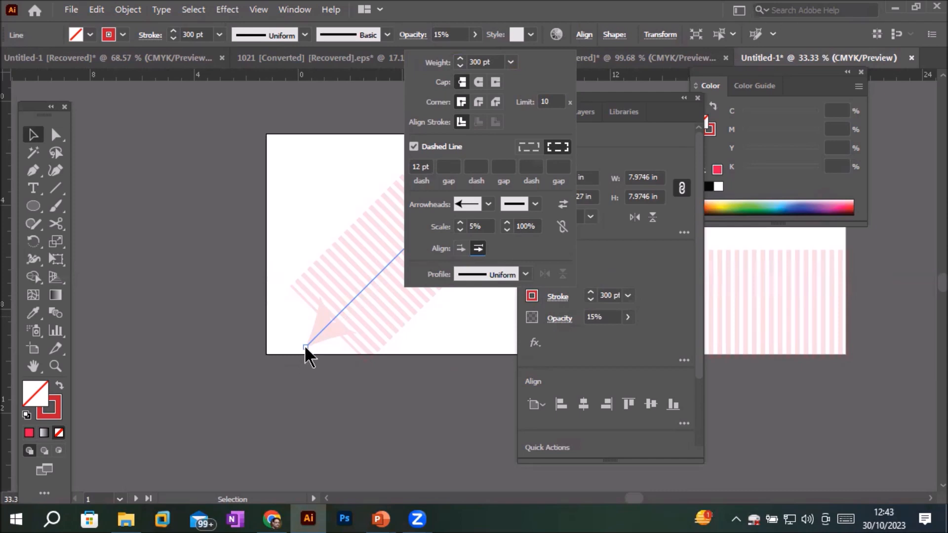
{"action": "left_click", "coordinate": [460, 249]}
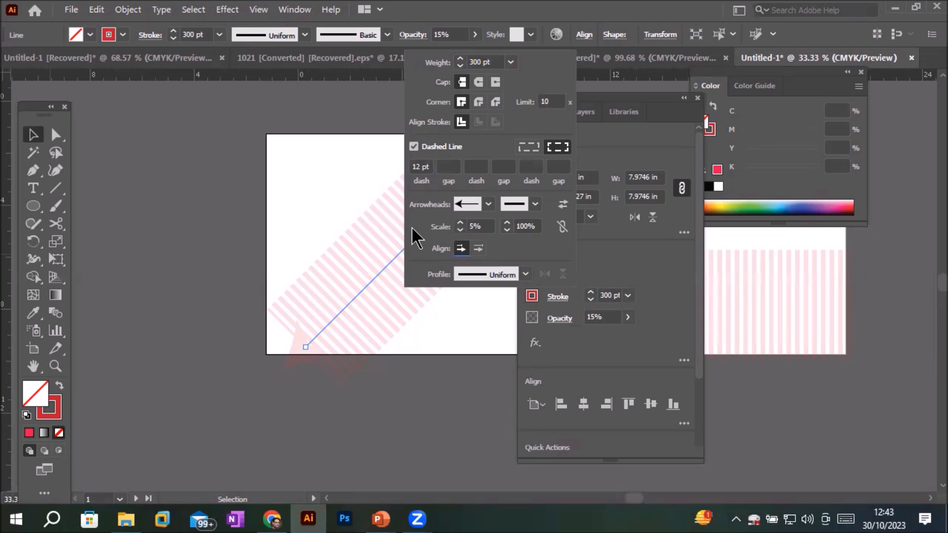
Step: Switch the diagonal line's dashes off and on to compare, leaving the stroke solid
{"action": "left_click", "coordinate": [414, 146]}
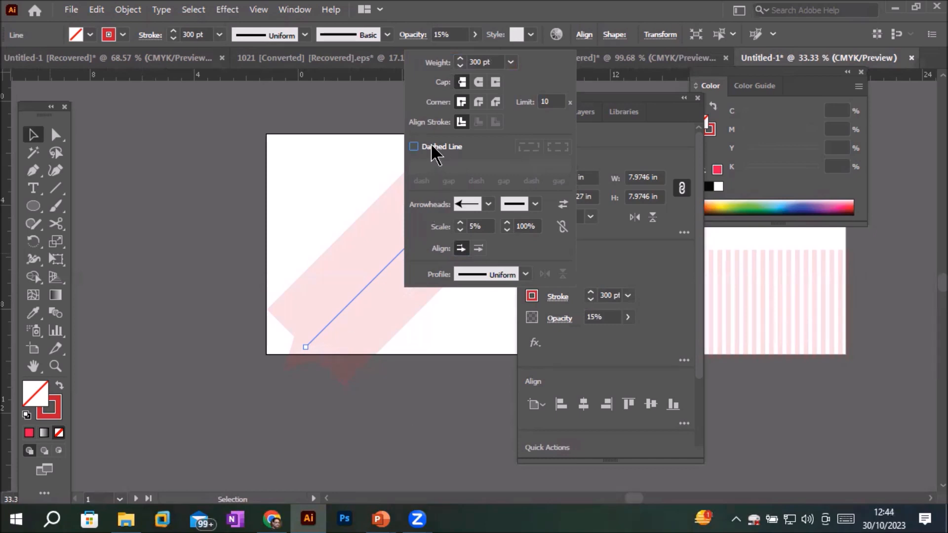
{"action": "left_click", "coordinate": [414, 147]}
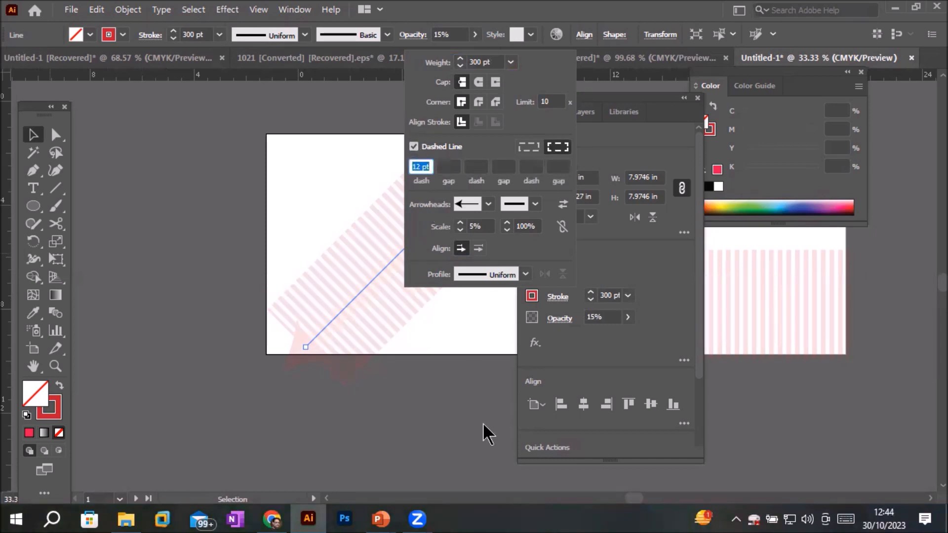
{"action": "left_click", "coordinate": [413, 145]}
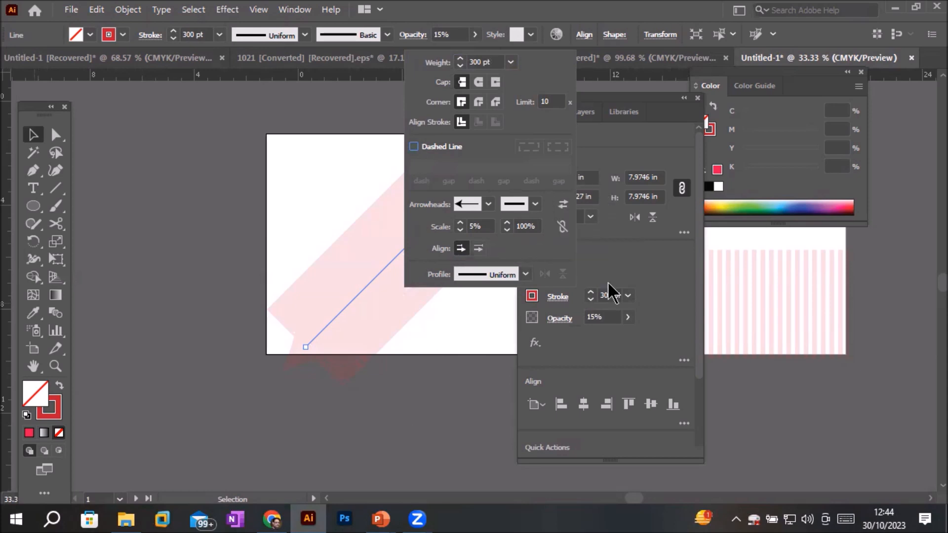
{"action": "key", "text": "Escape"}
Step: Delete the thick diagonal line from the first artboard
{"action": "scroll", "coordinate": [448, 331], "scroll_direction": "down", "scroll_amount": 1, "text": "alt"}
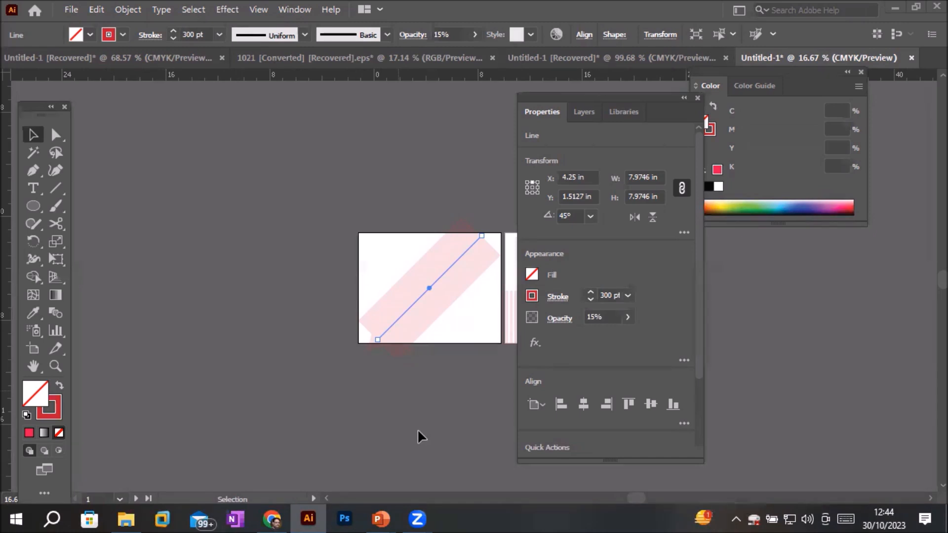
{"action": "scroll", "coordinate": [510, 351], "scroll_direction": "down", "scroll_amount": 2}
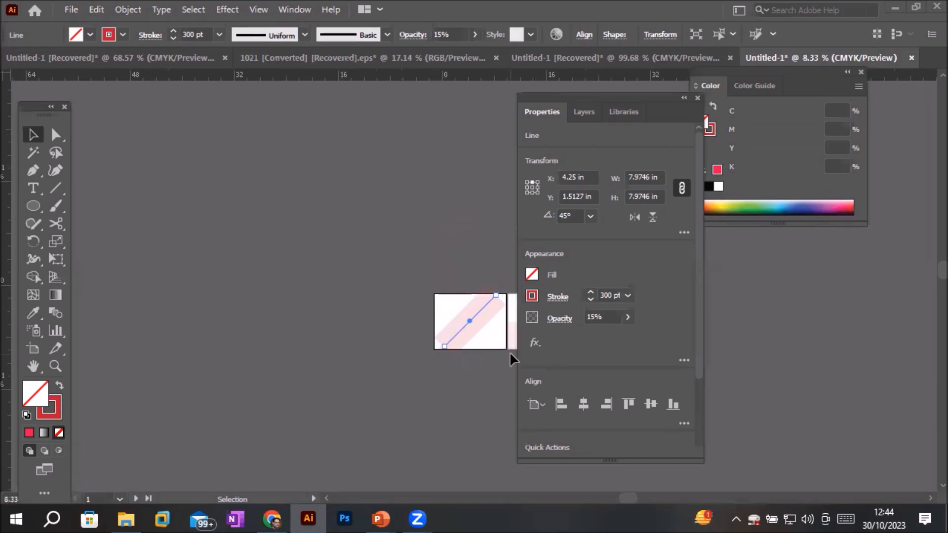
{"action": "scroll", "coordinate": [483, 348], "scroll_direction": "up", "scroll_amount": 3}
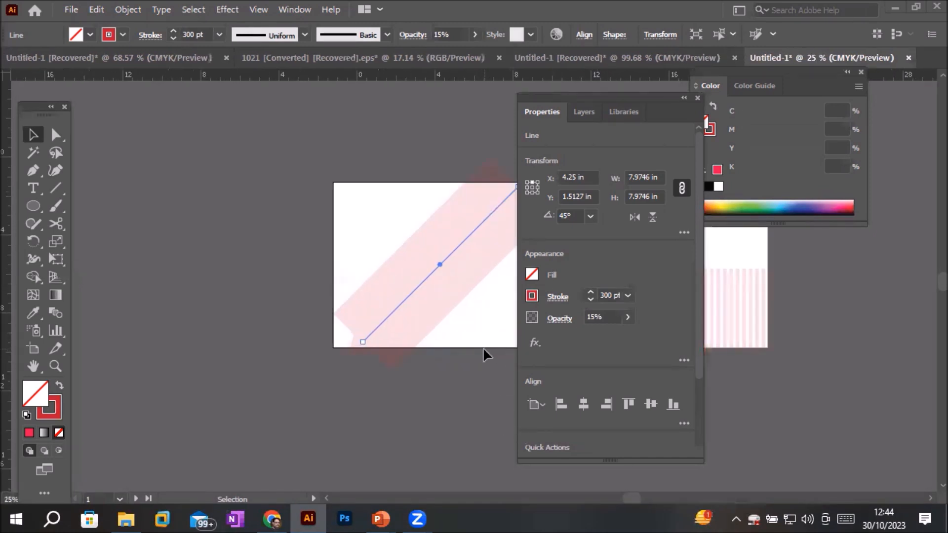
{"action": "key", "text": "space"}
{"action": "left_click_drag", "start_coordinate": [449, 287], "coordinate": [284, 313]}
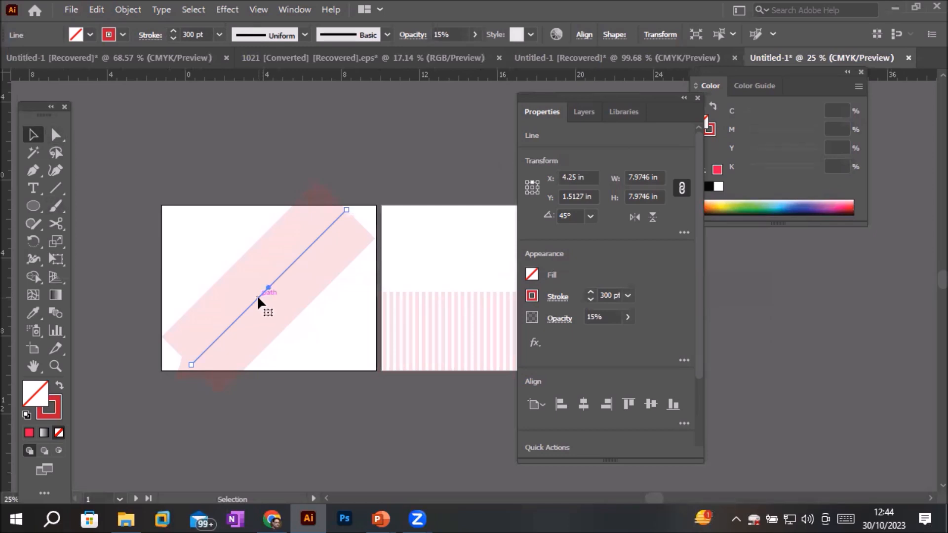
{"action": "key", "text": "Delete"}
Step: Draw a rectangle about 8.27 in wide and 5.53 in high from the first artboard's upper-left corner
{"action": "left_click", "coordinate": [33, 206]}
{"action": "left_click", "coordinate": [79, 208]}
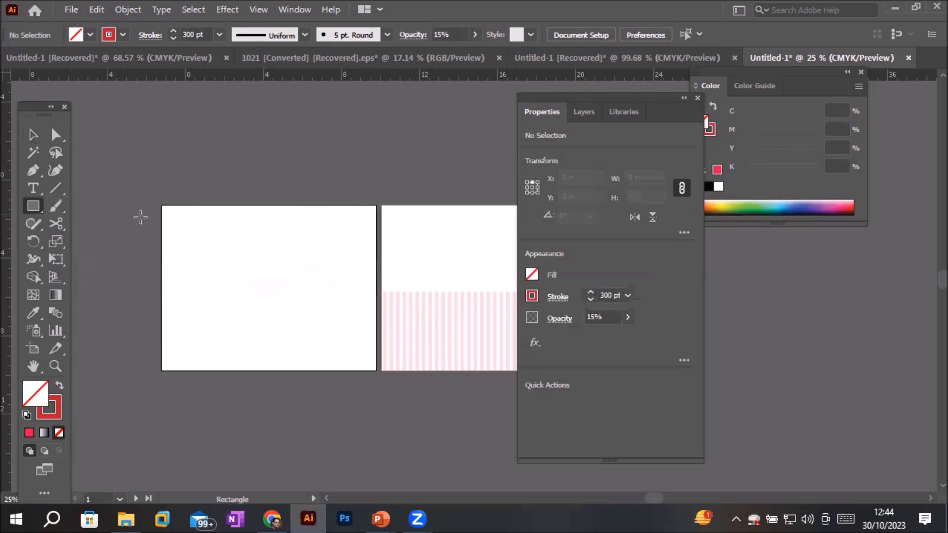
{"action": "mouse_move", "coordinate": [164, 206]}
{"action": "left_mouse_down"}
{"action": "mouse_move", "coordinate": [296, 321]}
{"action": "mouse_move", "coordinate": [323, 313]}
{"action": "left_mouse_up"}
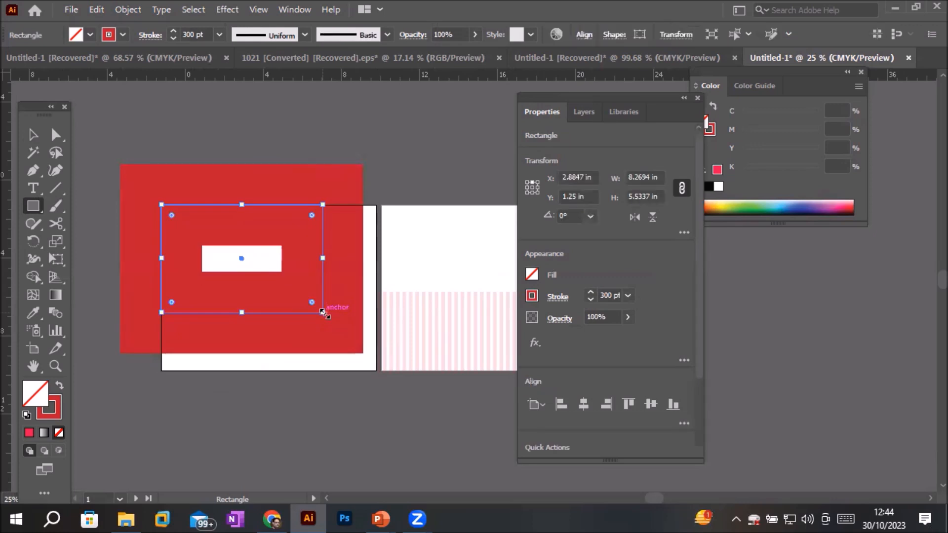
Step: Set the new rectangle's stroke weight to 5 pt
{"action": "left_click", "coordinate": [188, 30]}
{"action": "double_click", "coordinate": [189, 31]}
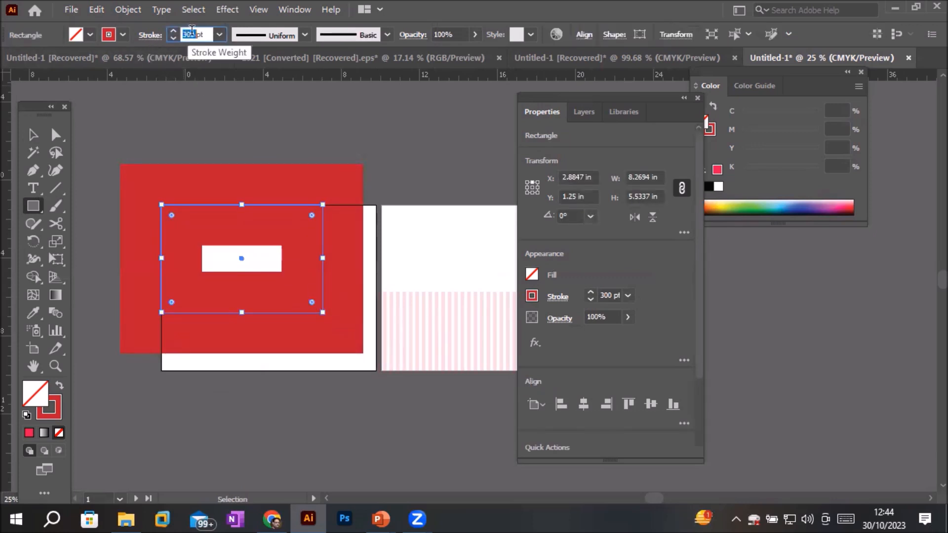
{"action": "type", "text": "5"}
{"action": "key", "text": "Return"}
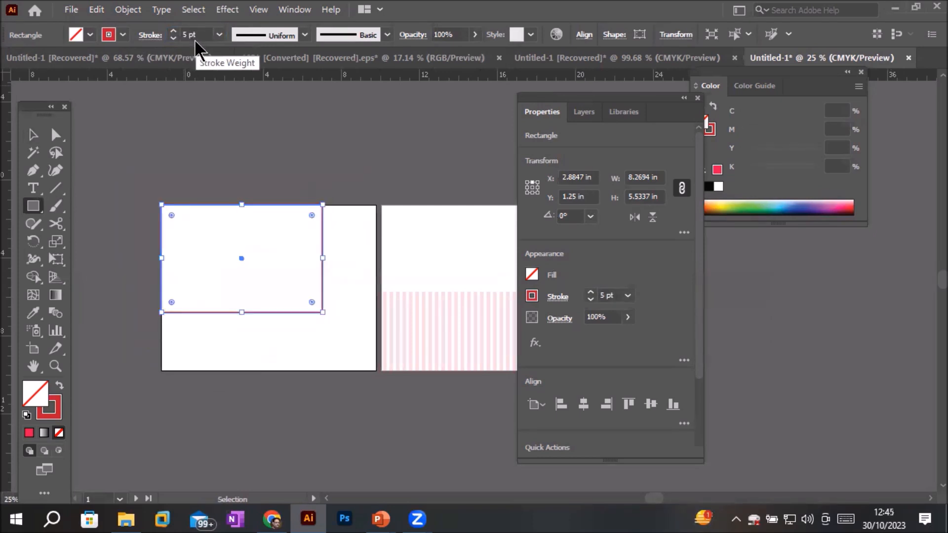
Step: Move the rectangle down and right so it sits inside the first artboard, clear of its edges
{"action": "left_click", "coordinate": [33, 135]}
{"action": "left_click_drag", "start_coordinate": [226, 310], "coordinate": [240, 341]}
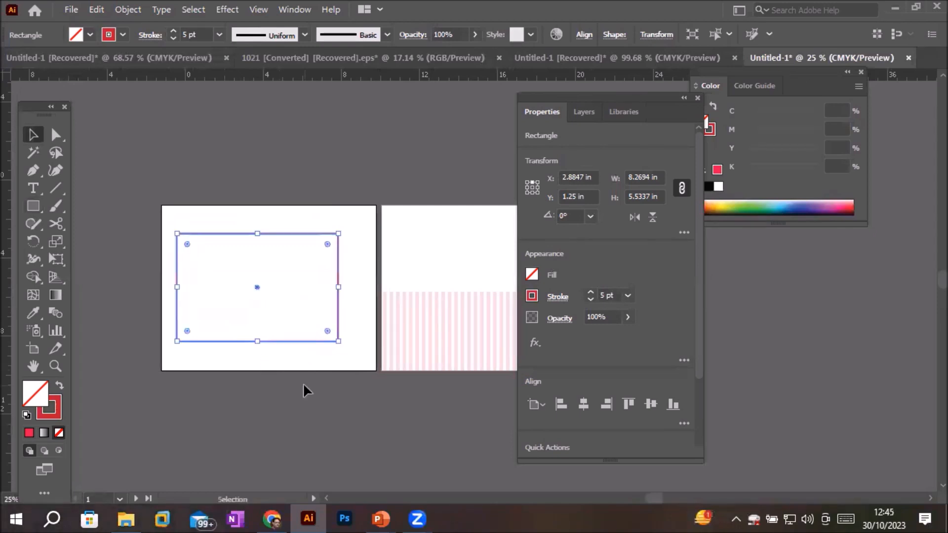
{"action": "scroll", "coordinate": [310, 327], "scroll_direction": "up", "scroll_amount": 2}
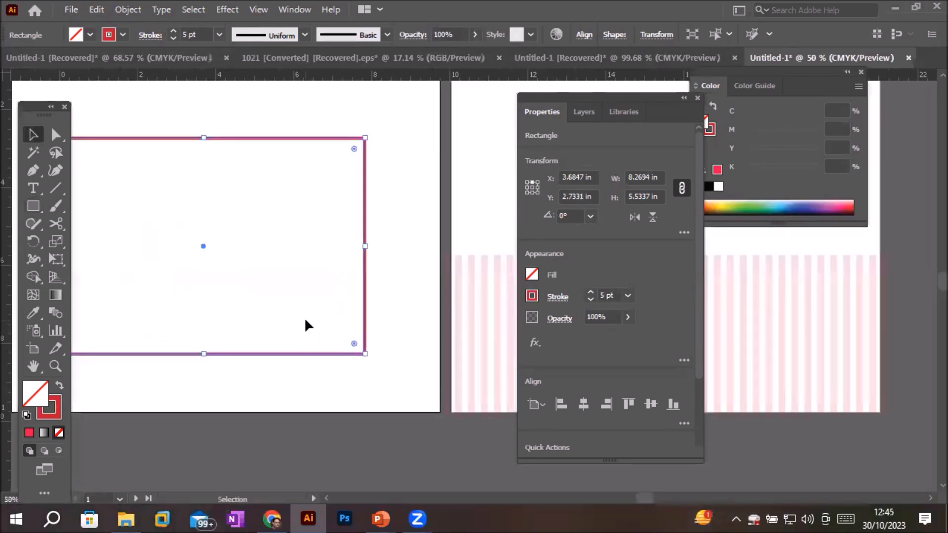
{"action": "scroll", "coordinate": [305, 321], "scroll_direction": "down", "scroll_amount": 1}
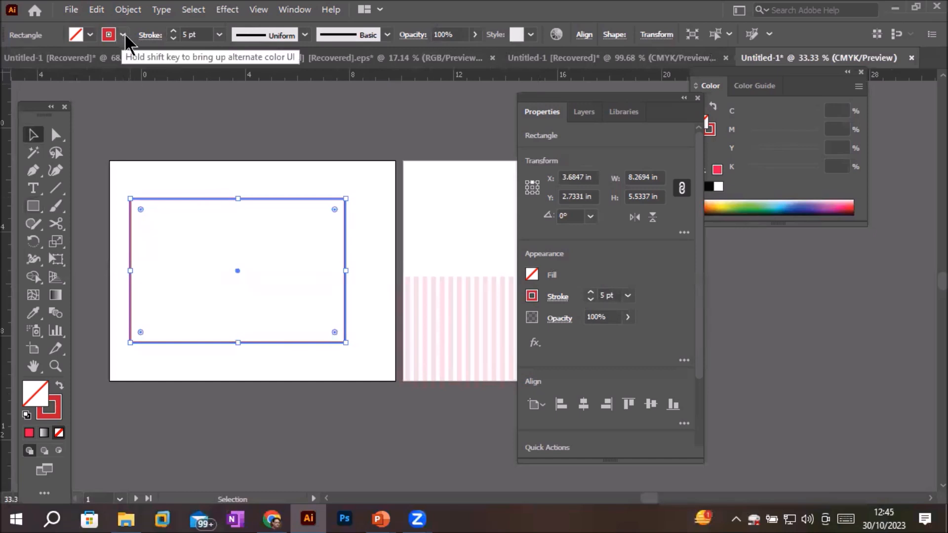
Step: Increase the rectangle's stroke weight to 32 pt and deselect it
{"action": "left_click", "coordinate": [174, 32]}
{"action": "left_click", "coordinate": [174, 31]}
{"action": "left_click", "coordinate": [174, 31]}
{"action": "left_click", "coordinate": [173, 31]}
{"action": "left_click", "coordinate": [173, 31]}
{"action": "left_click", "coordinate": [174, 31]}
{"action": "left_click", "coordinate": [173, 31]}
{"action": "left_click", "coordinate": [174, 31]}
{"action": "left_click", "coordinate": [173, 31]}
{"action": "left_click", "coordinate": [173, 31]}
{"action": "left_click", "coordinate": [173, 31]}
{"action": "left_click", "coordinate": [173, 31]}
{"action": "left_click", "coordinate": [201, 187]}
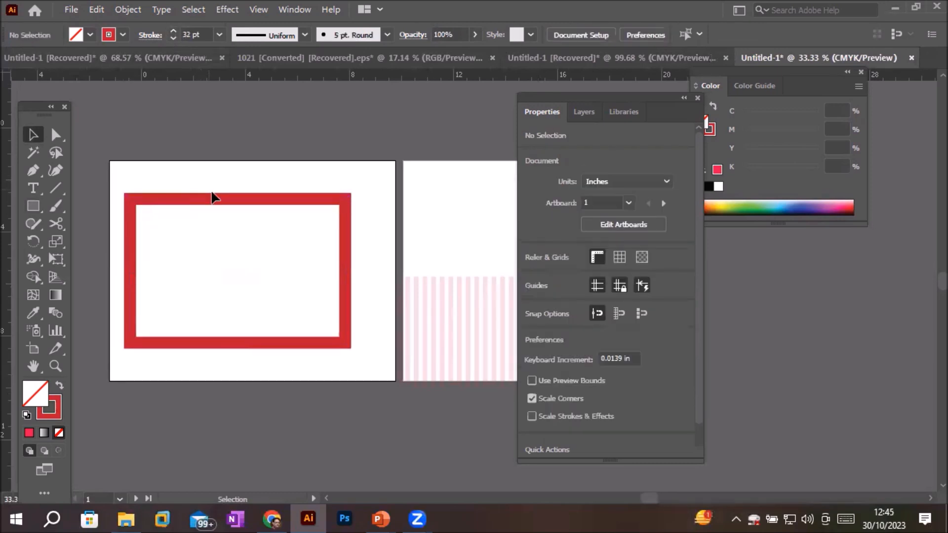
Step: Fill the red-stroked rectangle on the first artboard with cyan blue (C 100, M 0, Y 0, K 0)
{"action": "left_click", "coordinate": [254, 200]}
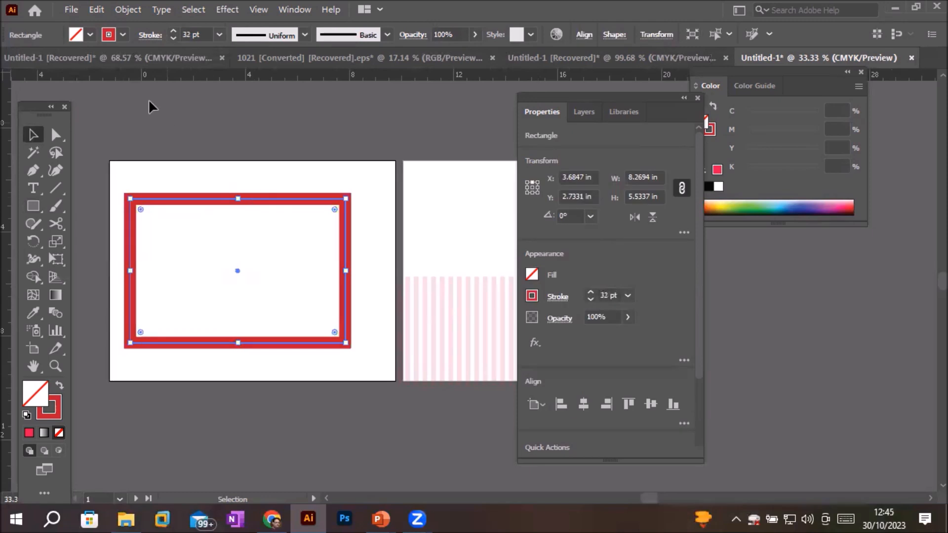
{"action": "left_click", "coordinate": [90, 34]}
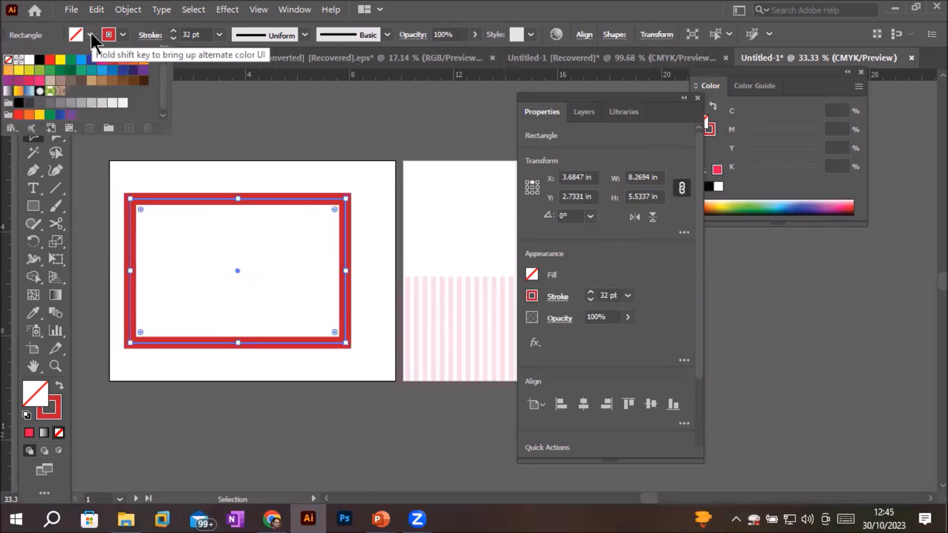
{"action": "left_click", "coordinate": [80, 62]}
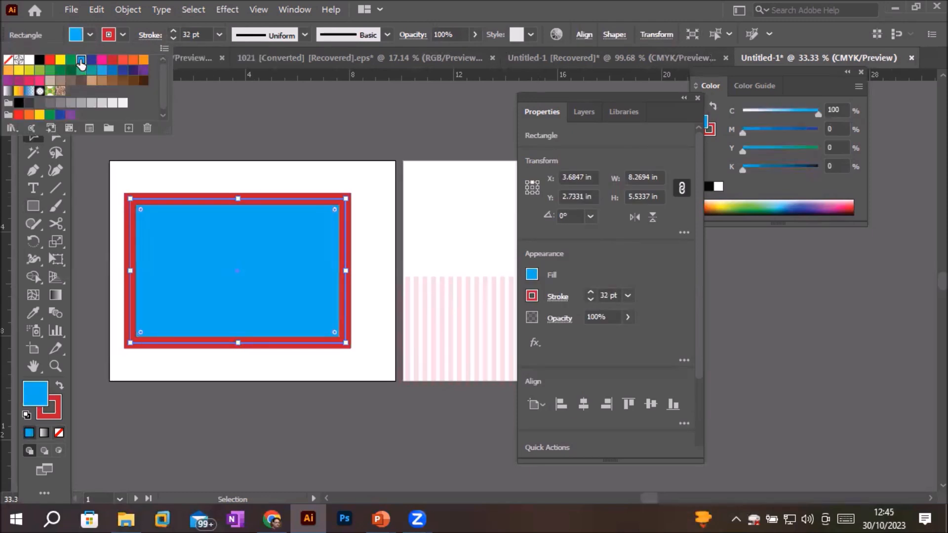
Step: Try a green stroke on the blue rectangle and settle on bright red
{"action": "left_click", "coordinate": [123, 34]}
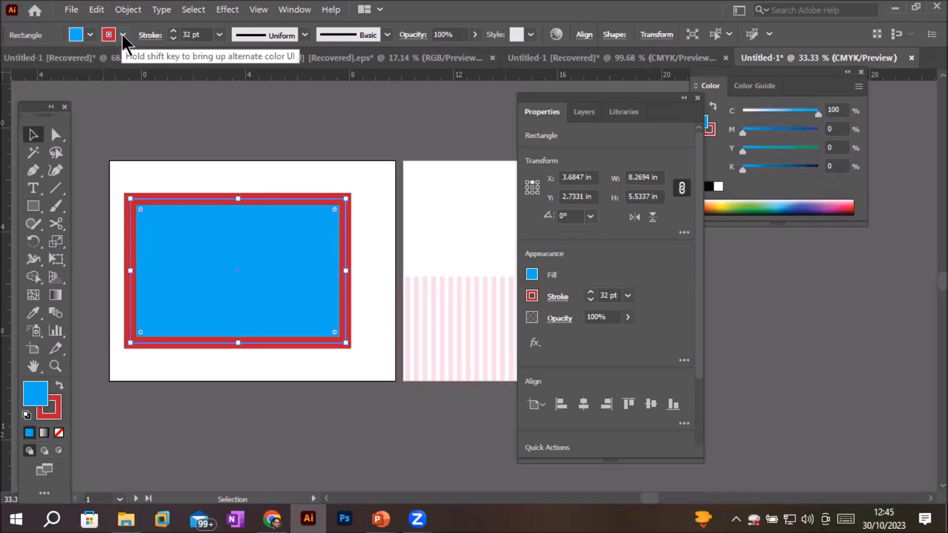
{"action": "left_click", "coordinate": [123, 34]}
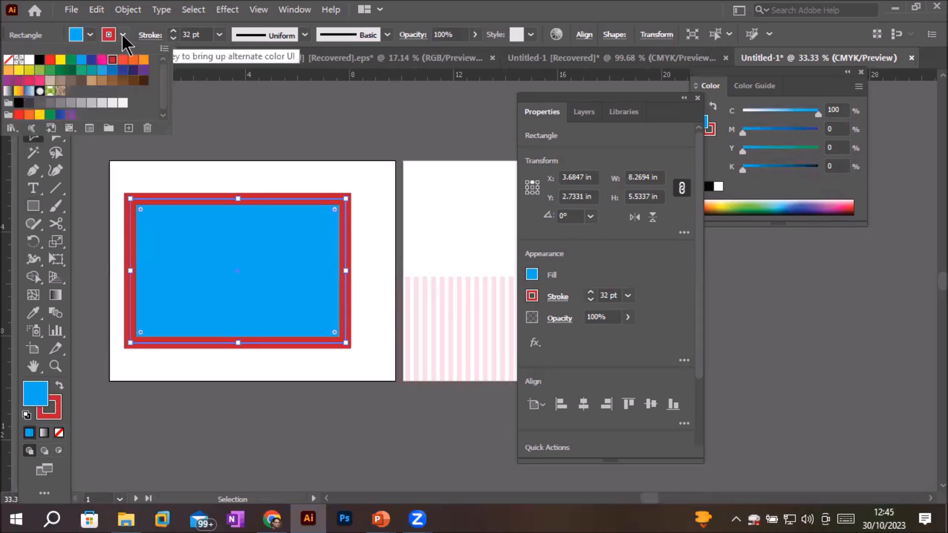
{"action": "left_click", "coordinate": [71, 62]}
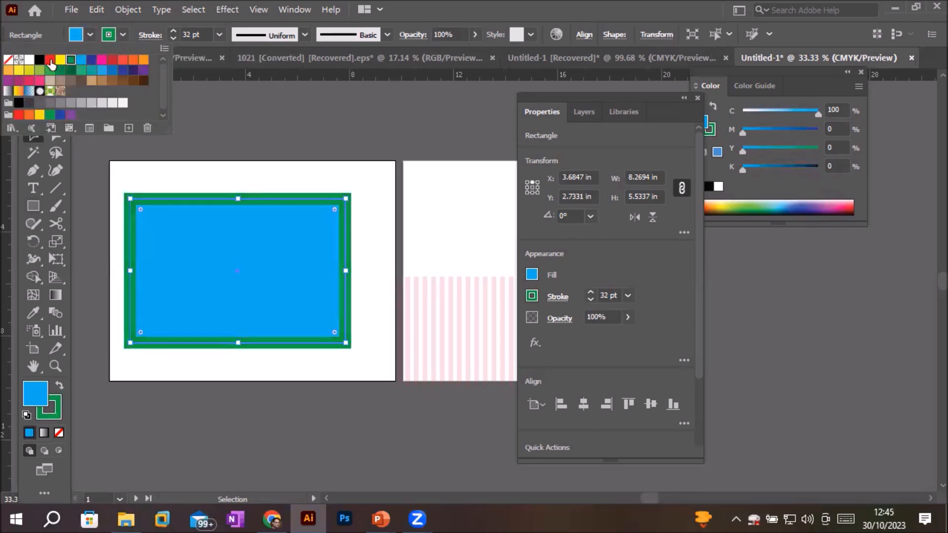
{"action": "left_click", "coordinate": [50, 60]}
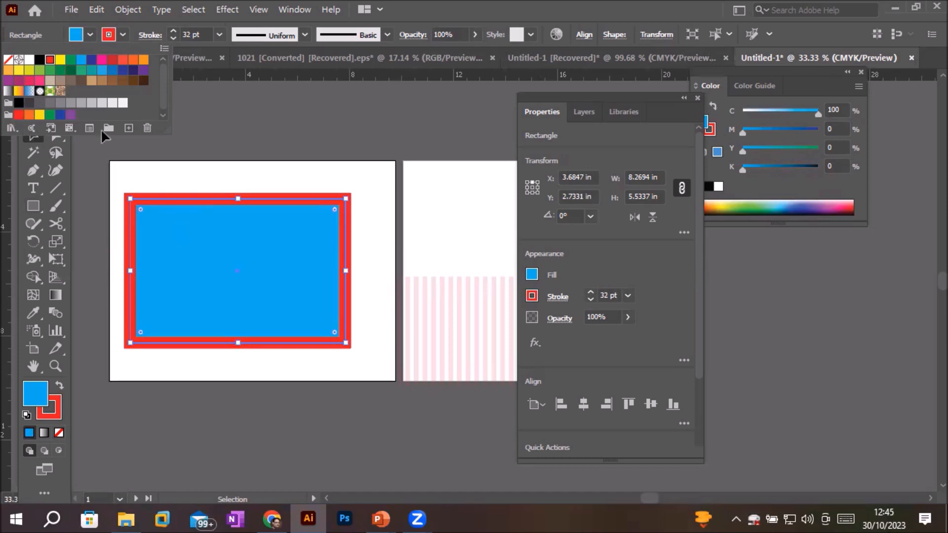
{"action": "left_click", "coordinate": [109, 35]}
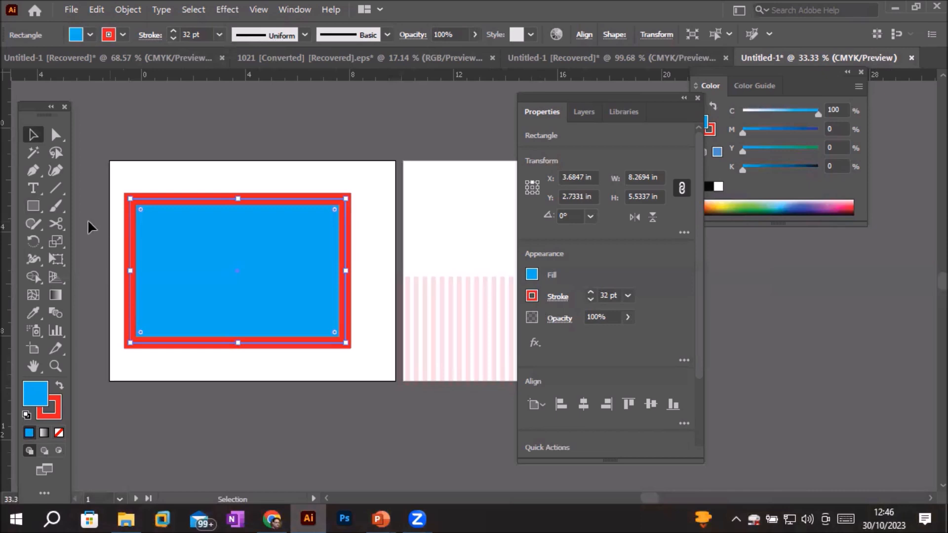
Step: Try to cut the rectangle's path at its upper-right corner anchor with the Scissors tool
{"action": "left_click", "coordinate": [55, 225]}
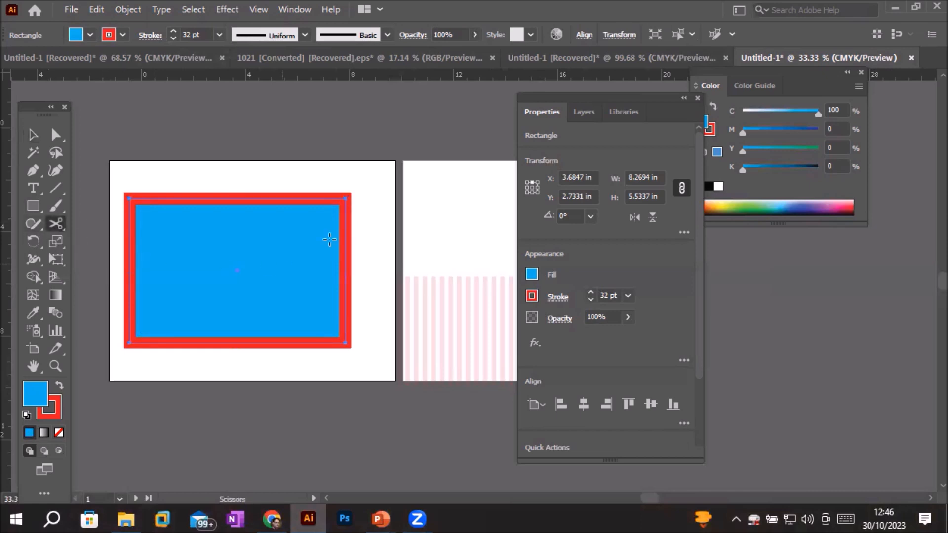
{"action": "scroll", "coordinate": [360, 190], "scroll_direction": "up", "scroll_amount": 1}
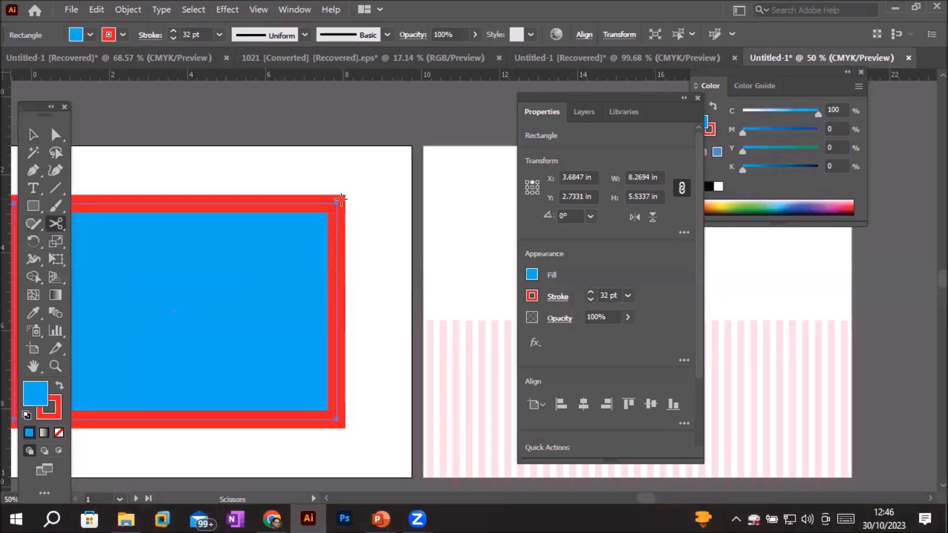
{"action": "scroll", "coordinate": [341, 202], "scroll_direction": "up", "scroll_amount": 2}
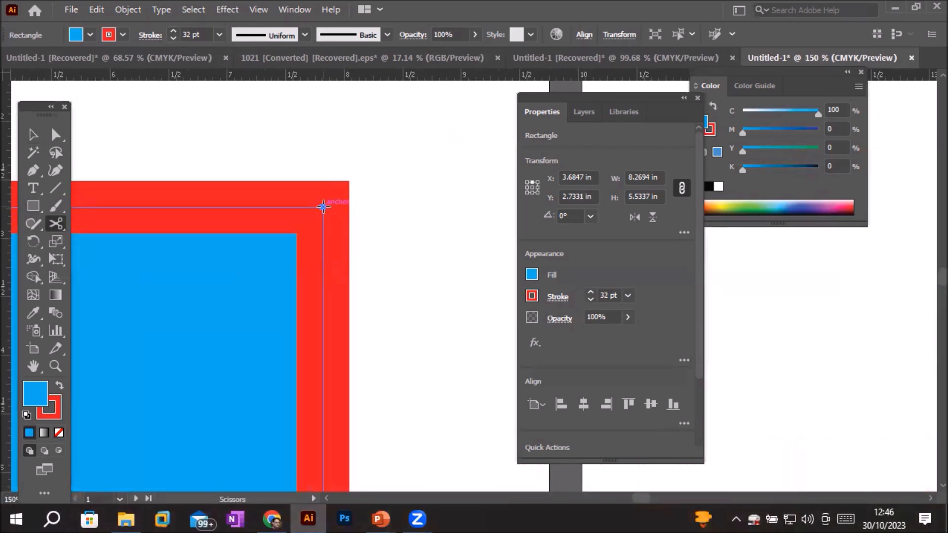
{"action": "left_click", "coordinate": [323, 206]}
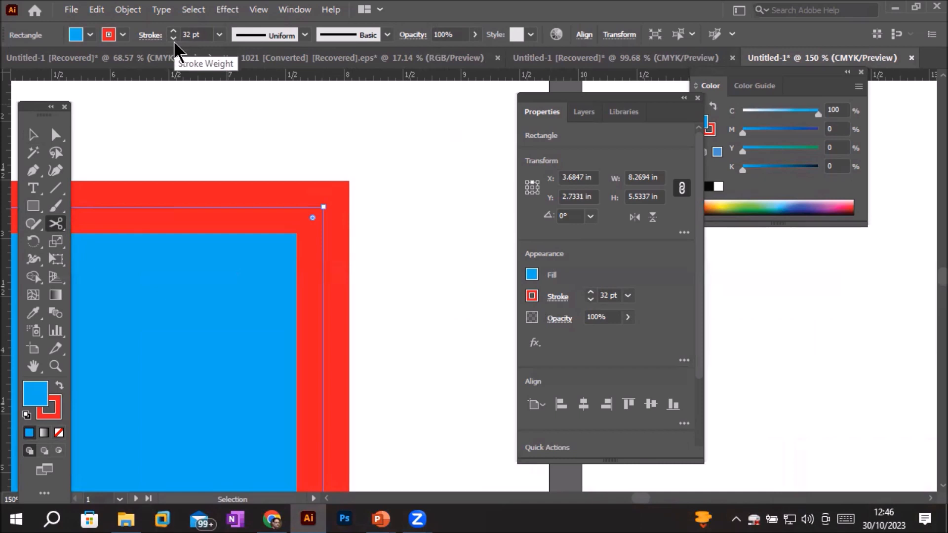
{"action": "left_click", "coordinate": [33, 135]}
{"action": "left_click", "coordinate": [156, 193]}
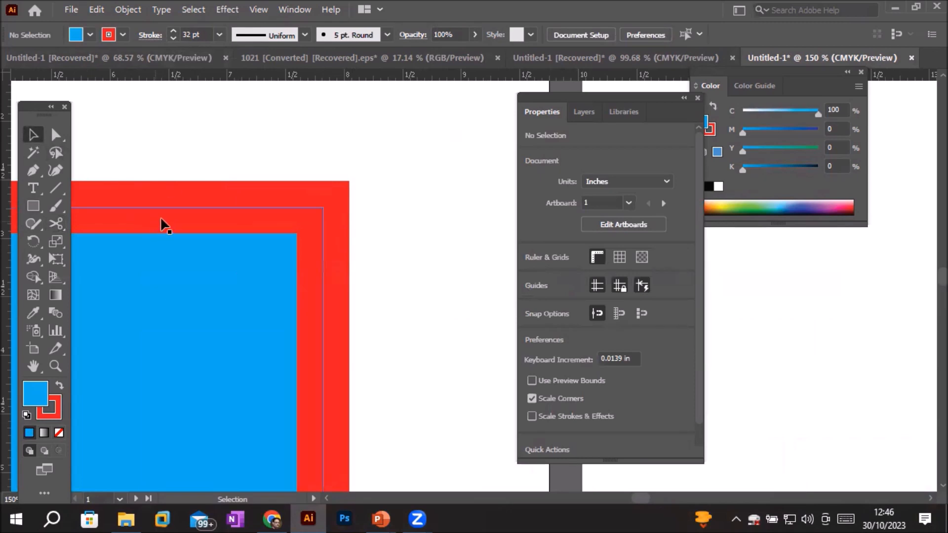
Step: Reselect the blue rectangle and reduce its stroke weight from the thick border to 0.25 pt
{"action": "scroll", "coordinate": [167, 219], "scroll_direction": "down", "scroll_amount": 2, "text": "alt"}
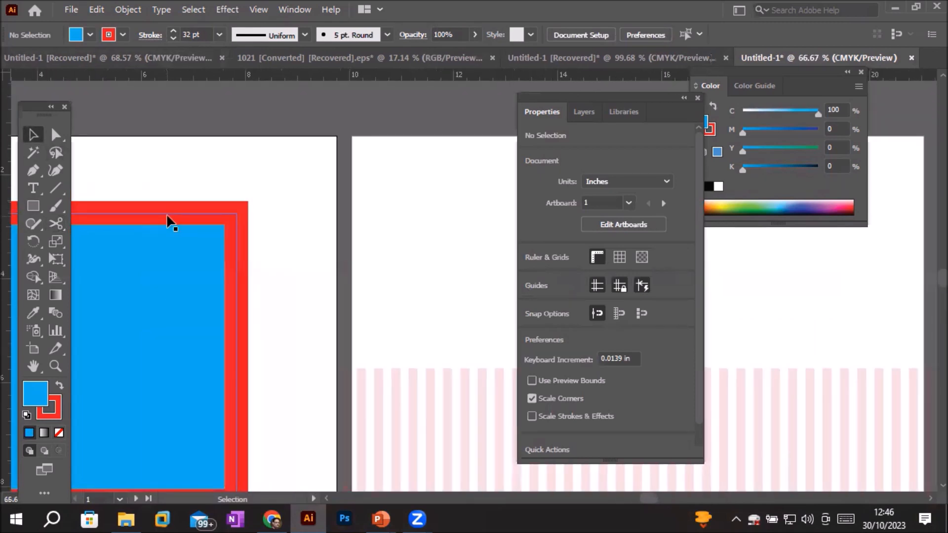
{"action": "left_click", "coordinate": [176, 39]}
{"action": "left_click", "coordinate": [177, 39]}
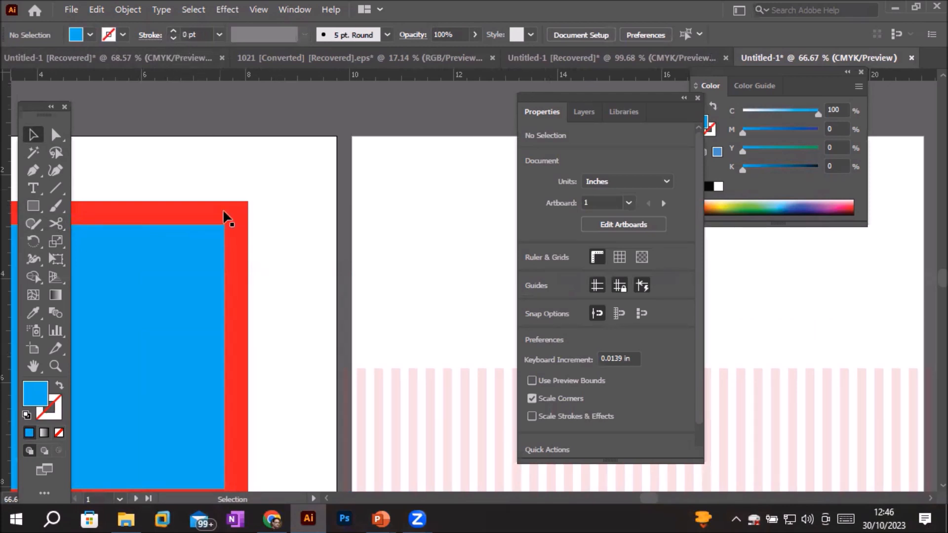
{"action": "left_click", "coordinate": [201, 219]}
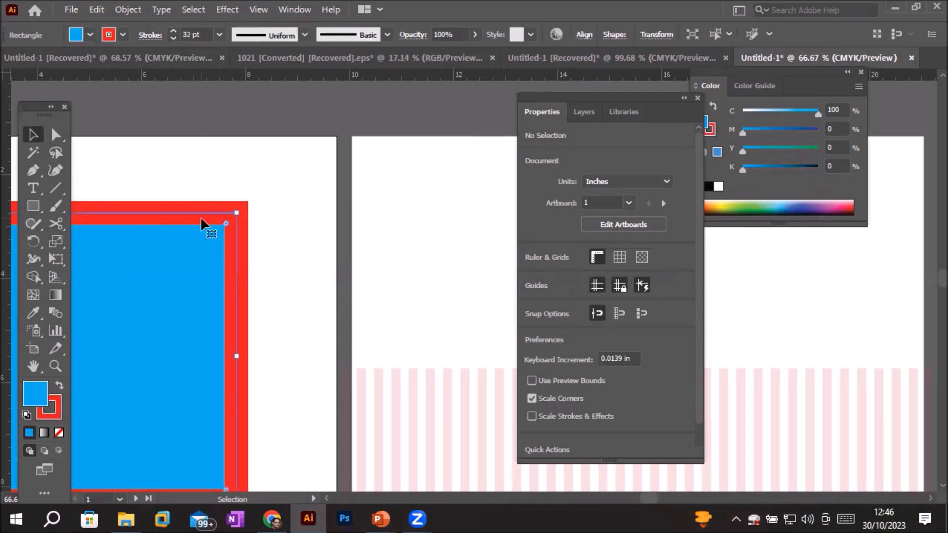
{"action": "left_click", "coordinate": [173, 38]}
{"action": "left_click", "coordinate": [174, 38]}
{"action": "left_click", "coordinate": [174, 38]}
{"action": "left_click", "coordinate": [173, 39]}
{"action": "left_click", "coordinate": [173, 38]}
{"action": "left_click", "coordinate": [173, 39]}
{"action": "left_click", "coordinate": [173, 39]}
{"action": "left_click", "coordinate": [174, 39]}
{"action": "left_click", "coordinate": [173, 38]}
{"action": "left_click", "coordinate": [173, 38]}
{"action": "left_click", "coordinate": [174, 39]}
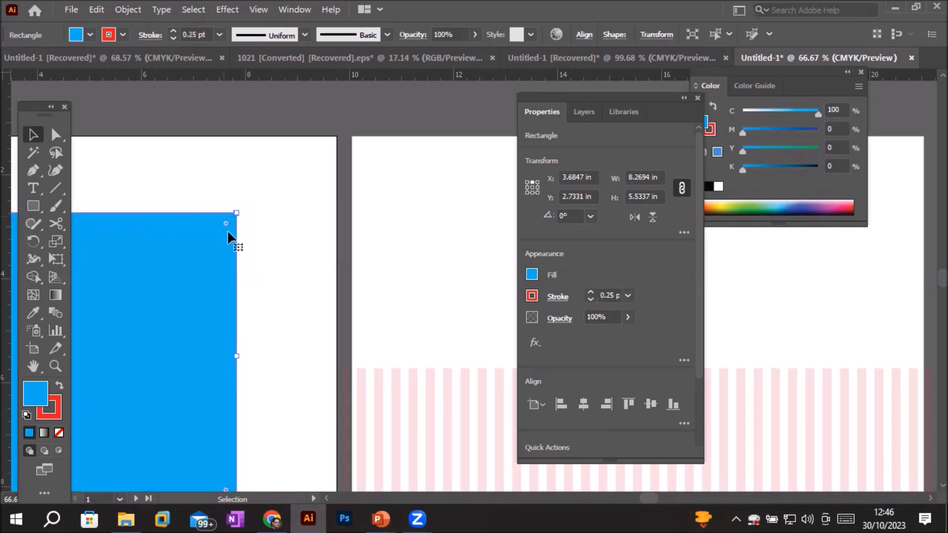
Step: Remove the rectangle's stroke and restore it at 0.25 pt to compare the border at the upper-right corner
{"action": "scroll", "coordinate": [262, 177], "scroll_direction": "up", "scroll_amount": 15}
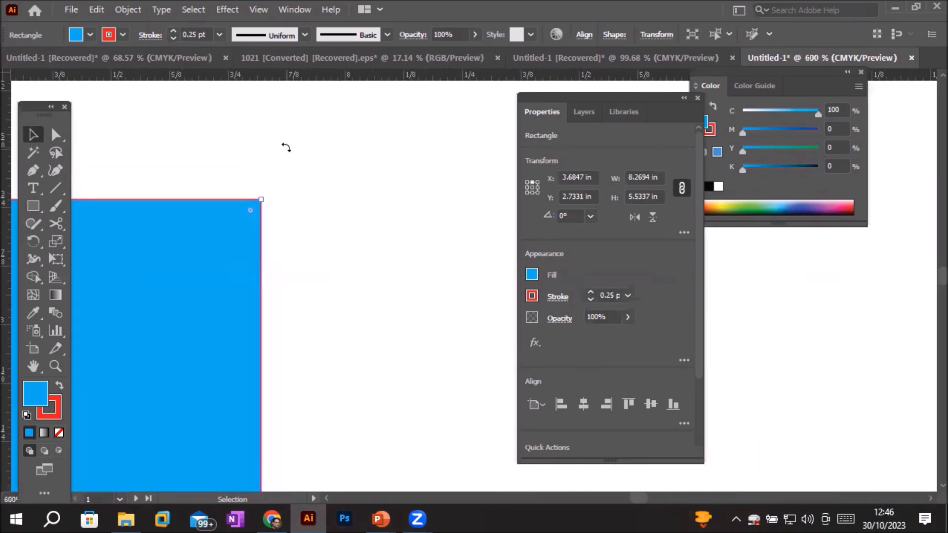
{"action": "scroll", "coordinate": [150, 258], "scroll_direction": "up", "scroll_amount": 1}
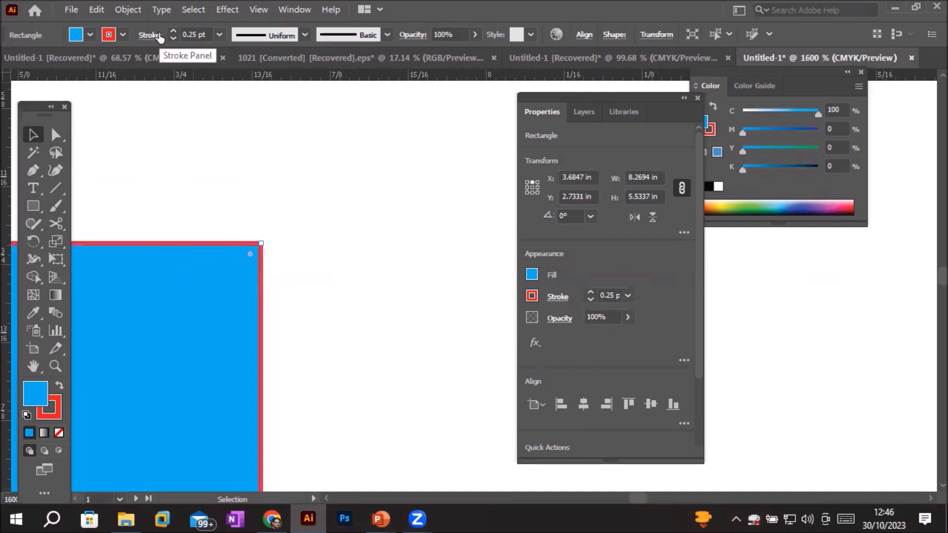
{"action": "left_click", "coordinate": [174, 37]}
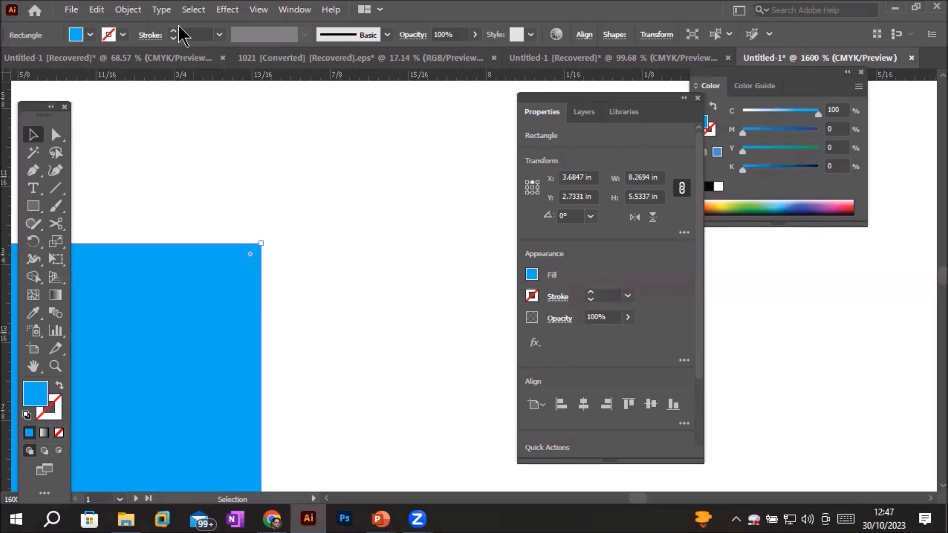
{"action": "left_click", "coordinate": [172, 30]}
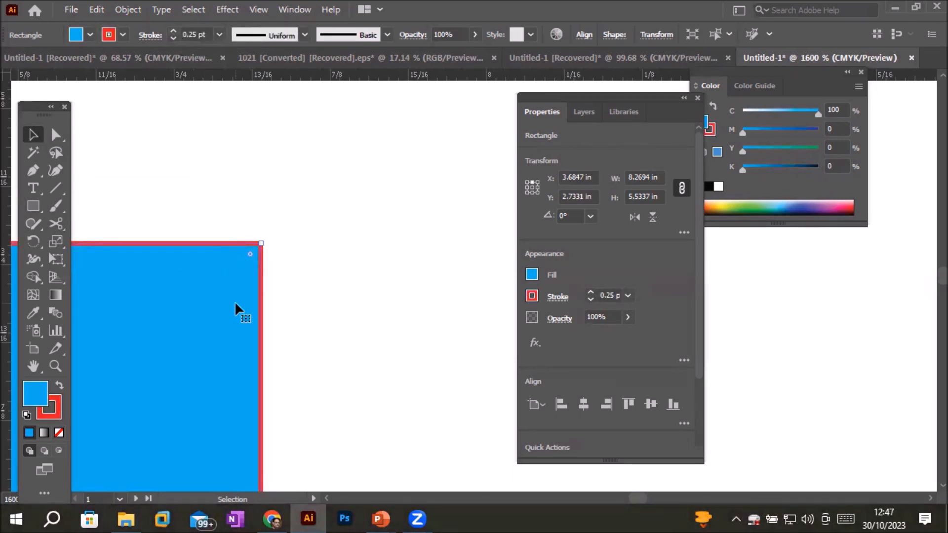
Step: Cut the rectangle's path at its upper-right corner anchor with the Scissors tool
{"action": "scroll", "coordinate": [249, 254], "scroll_direction": "up", "scroll_amount": 2}
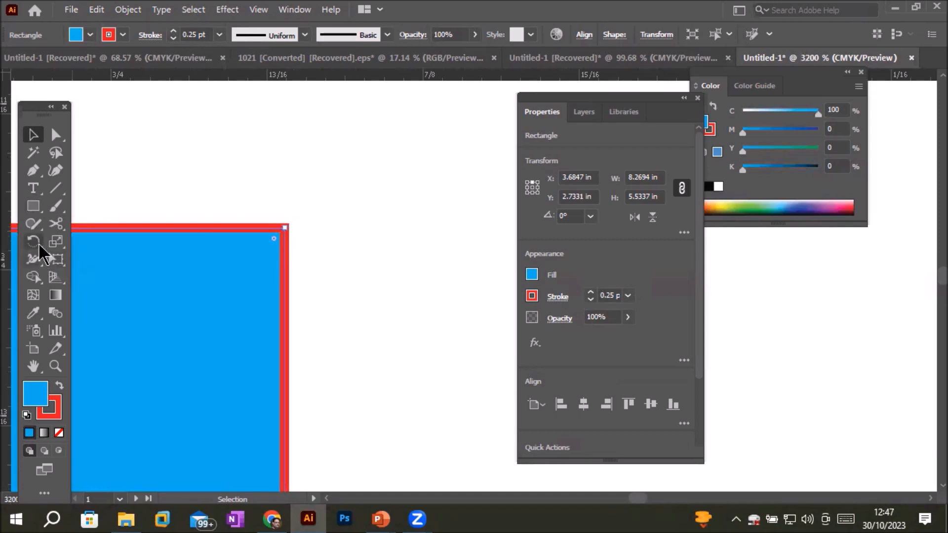
{"action": "left_click", "coordinate": [54, 225]}
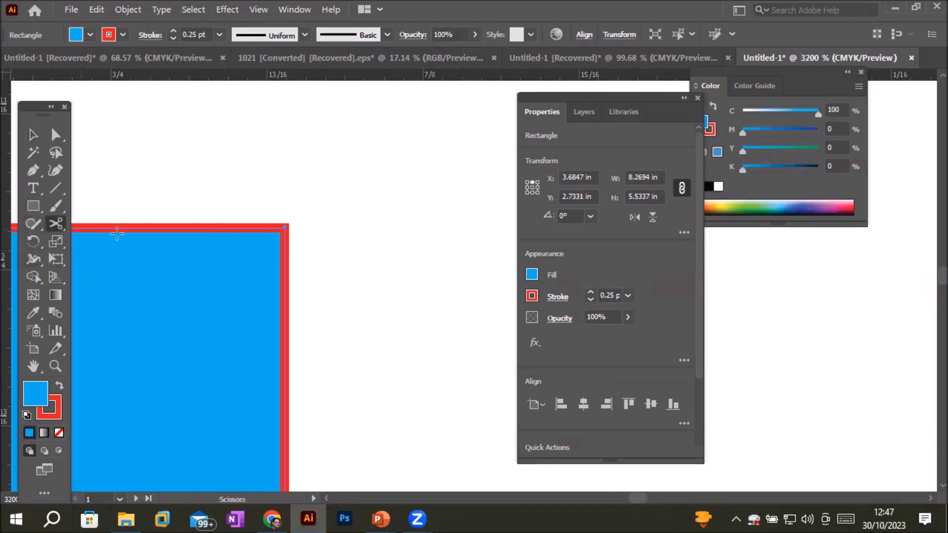
{"action": "left_click", "coordinate": [285, 227]}
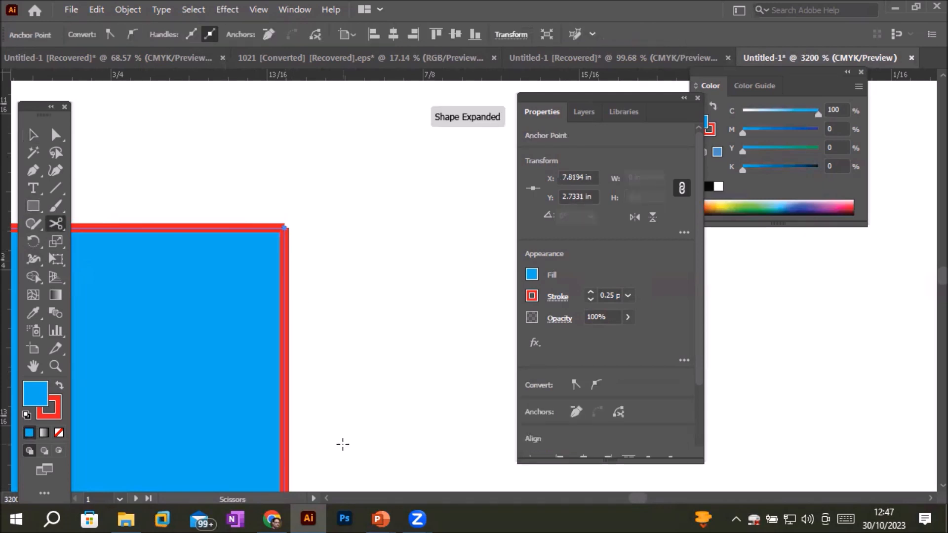
Step: Examine the cut in the red stroke at the rectangle's upper-right corner up close
{"action": "scroll", "coordinate": [291, 216], "scroll_direction": "up", "scroll_amount": 5}
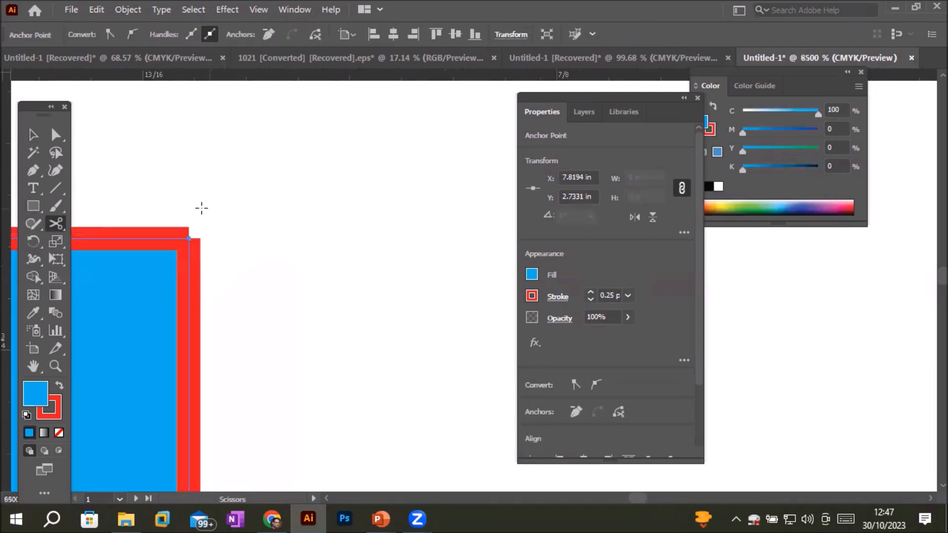
{"action": "scroll", "coordinate": [158, 235], "scroll_direction": "up", "scroll_amount": 1}
{"action": "key", "text": "space"}
{"action": "left_click_drag", "start_coordinate": [97, 220], "coordinate": [382, 215]}
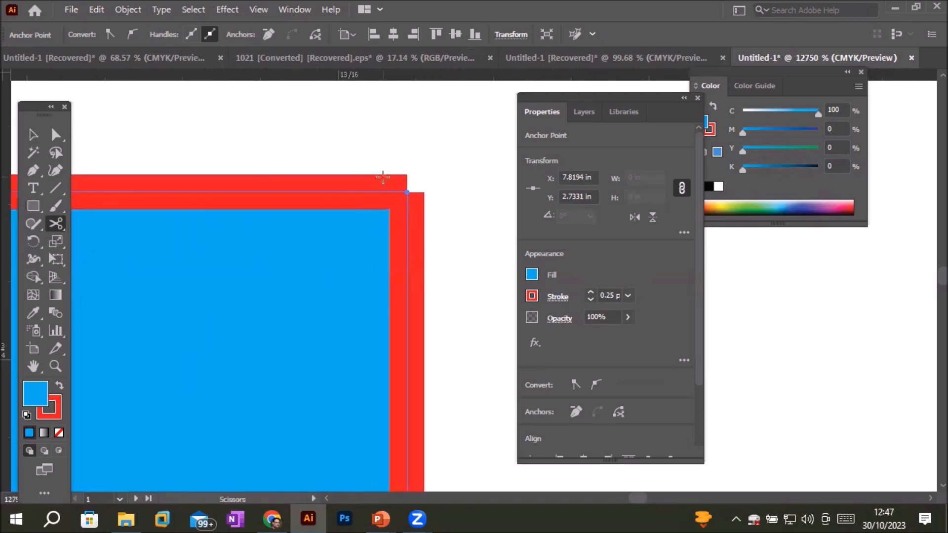
{"action": "scroll", "coordinate": [382, 178], "scroll_direction": "up", "scroll_amount": 2}
{"action": "key", "text": "space"}
{"action": "left_click_drag", "start_coordinate": [245, 161], "coordinate": [316, 298]}
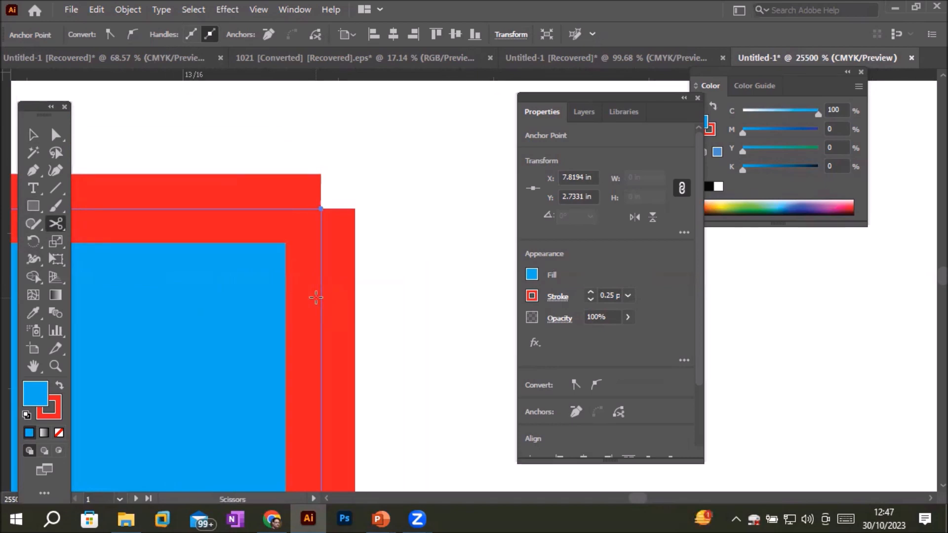
Step: Follow the blue rectangle's right edge down from the cut corner and examine its lower-right corner up close
{"action": "scroll", "coordinate": [324, 340], "scroll_direction": "down", "scroll_amount": 4}
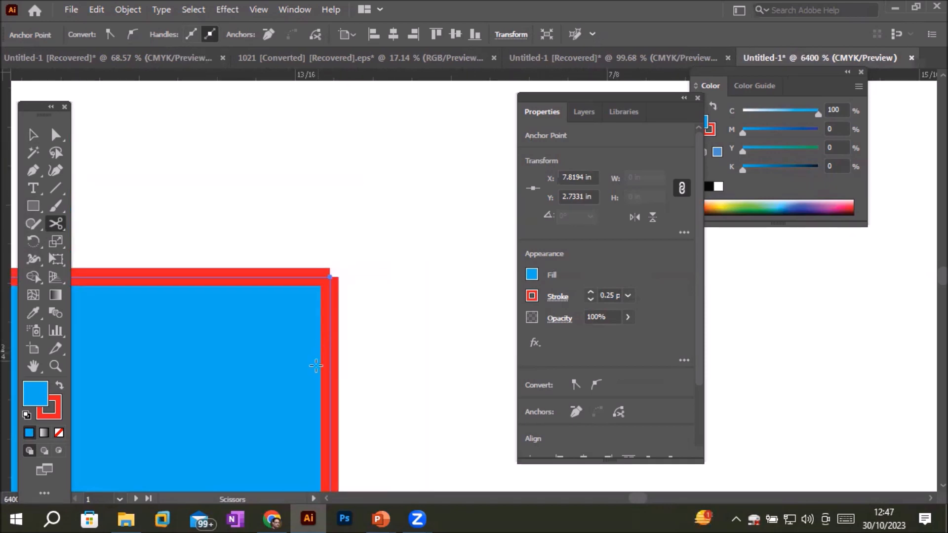
{"action": "key", "text": "space"}
{"action": "left_click_drag", "start_coordinate": [351, 415], "coordinate": [372, 163]}
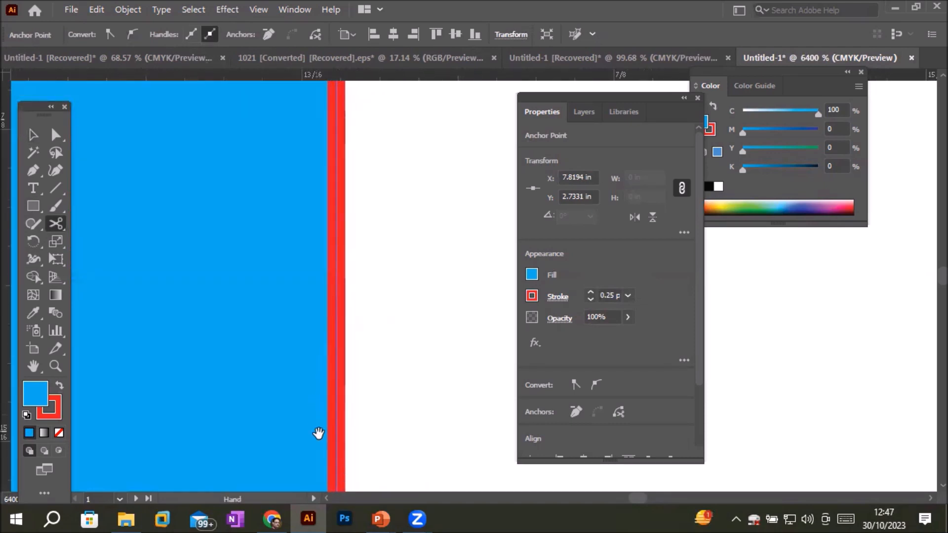
{"action": "left_click_drag", "start_coordinate": [317, 432], "coordinate": [345, 230]}
{"action": "left_click_drag", "start_coordinate": [361, 366], "coordinate": [381, 313]}
{"action": "left_click_drag", "start_coordinate": [389, 417], "coordinate": [410, 408]}
{"action": "scroll", "coordinate": [419, 375], "scroll_direction": "down", "scroll_amount": 6}
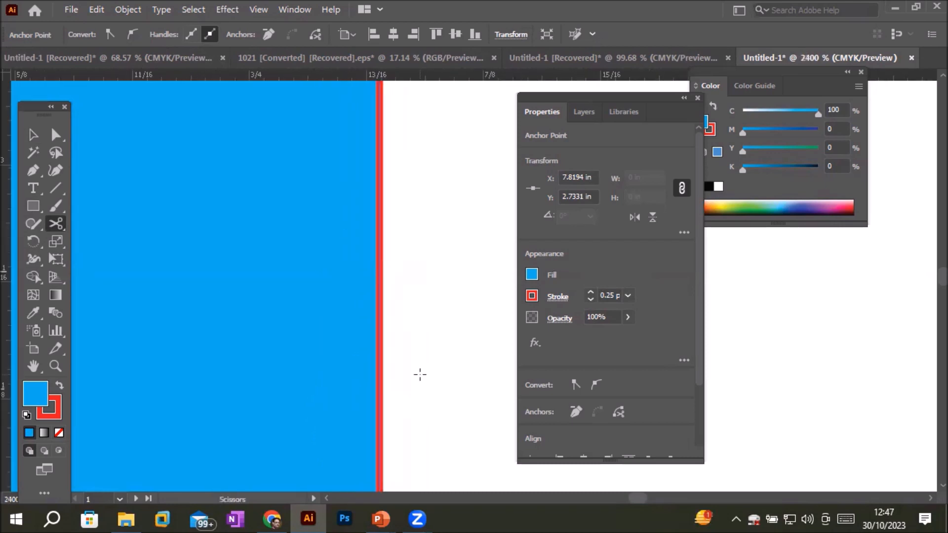
{"action": "scroll", "coordinate": [420, 375], "scroll_direction": "down", "scroll_amount": 1}
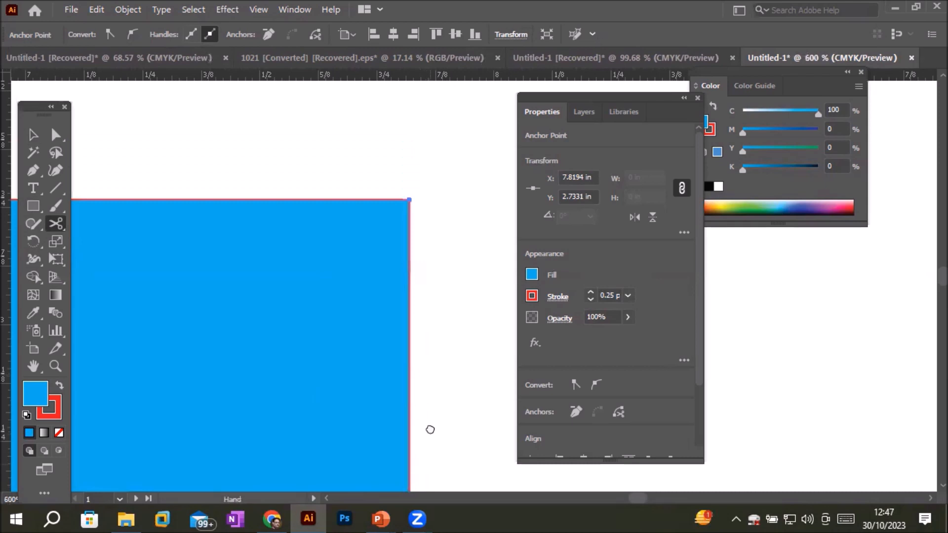
{"action": "left_click_drag", "start_coordinate": [430, 430], "coordinate": [393, 159]}
{"action": "left_click_drag", "start_coordinate": [402, 472], "coordinate": [402, 224]}
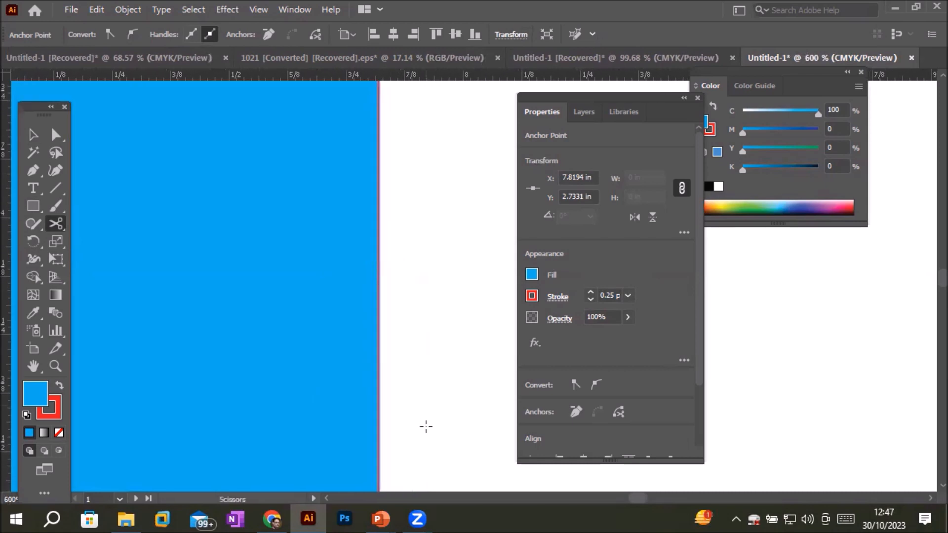
{"action": "scroll", "coordinate": [426, 428], "scroll_direction": "down", "scroll_amount": 6}
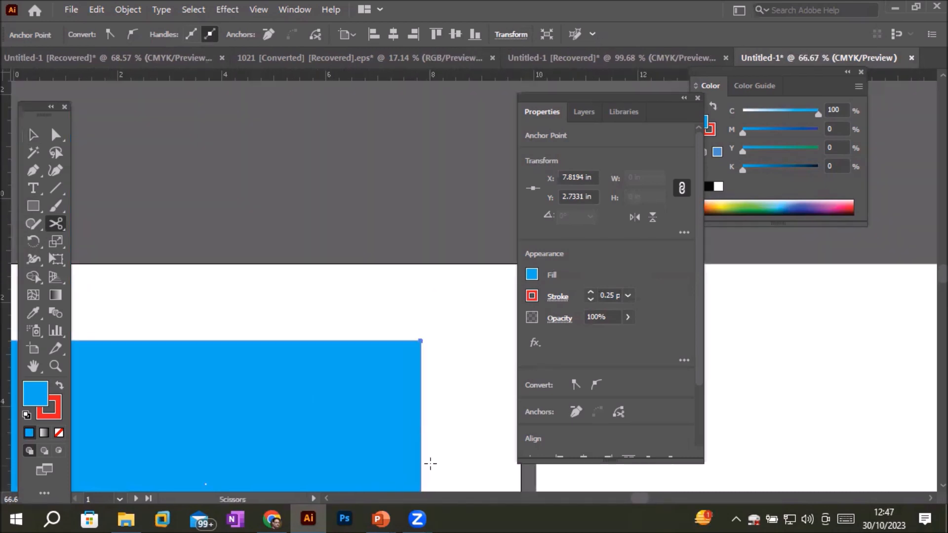
{"action": "left_click_drag", "start_coordinate": [449, 404], "coordinate": [422, 275]}
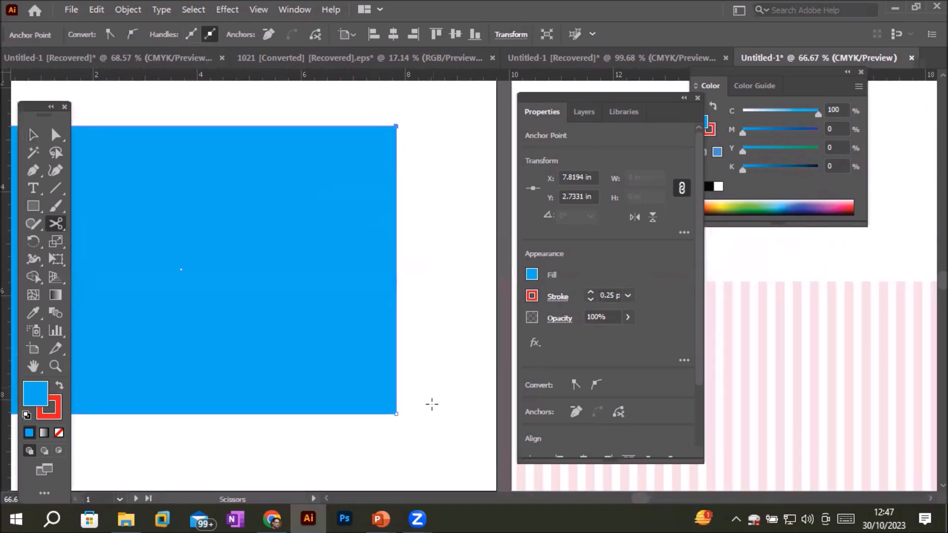
{"action": "scroll", "coordinate": [402, 425], "scroll_direction": "up", "scroll_amount": 6}
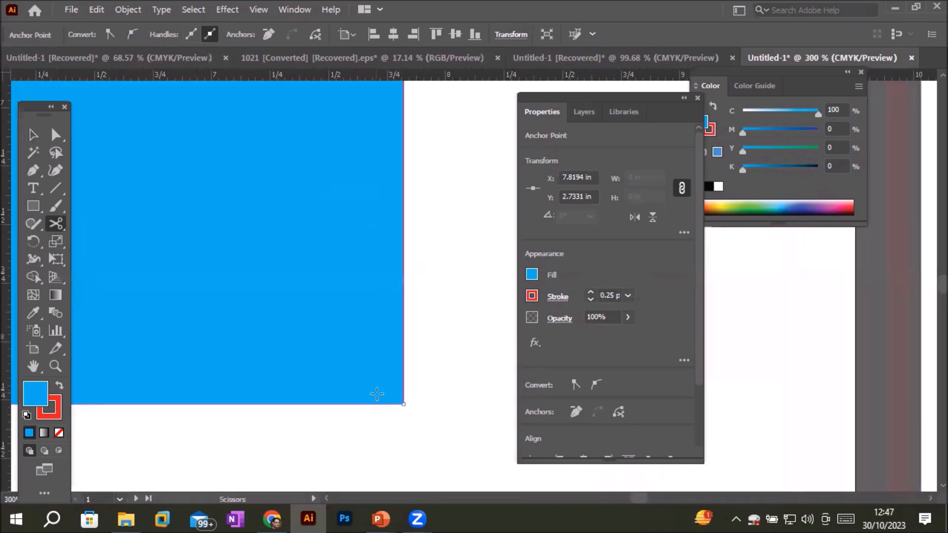
{"action": "scroll", "coordinate": [413, 414], "scroll_direction": "up", "scroll_amount": 6}
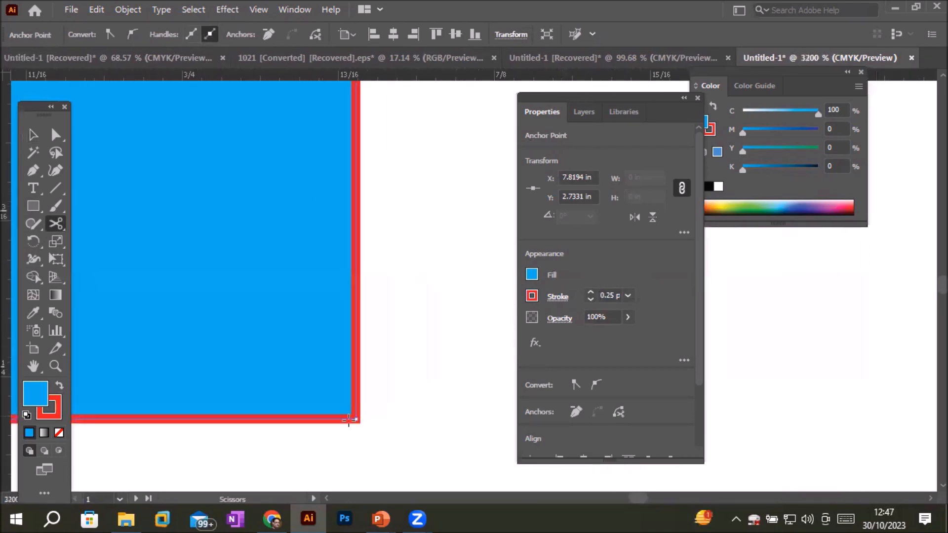
Step: Cut the blue rectangle's right edge just above its lower corner with the Scissors tool and move the separated edge slightly outward
{"action": "scroll", "coordinate": [380, 381], "scroll_direction": "up", "scroll_amount": 1}
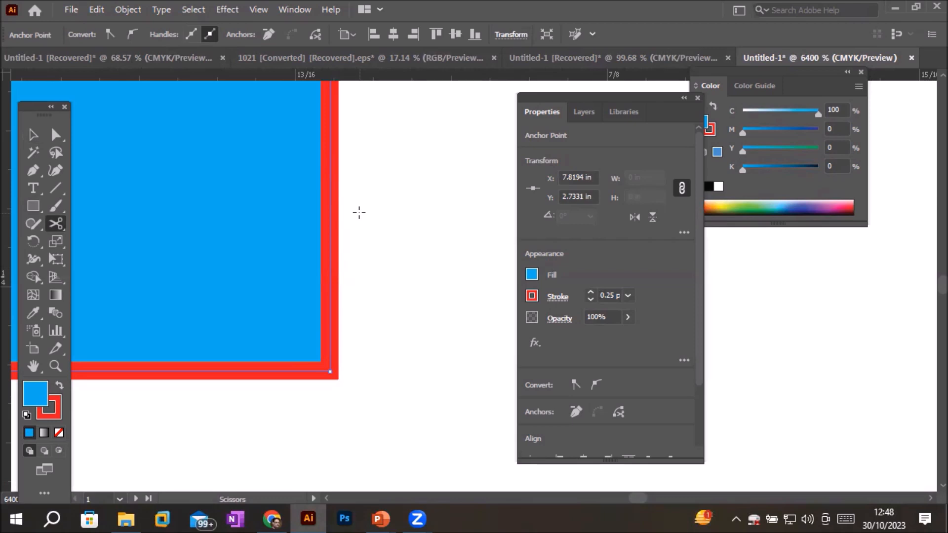
{"action": "left_click", "coordinate": [330, 213]}
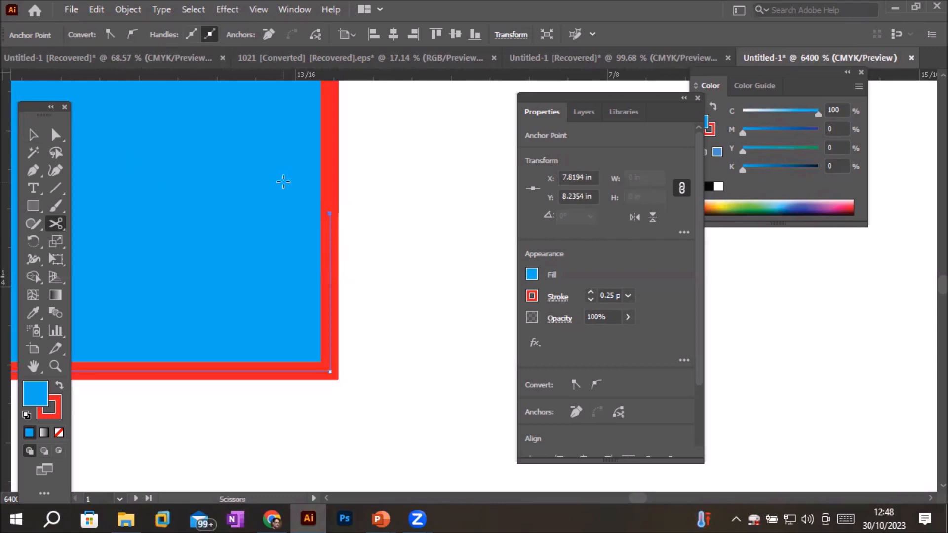
{"action": "scroll", "coordinate": [283, 181], "scroll_direction": "down", "scroll_amount": 1}
{"action": "scroll", "coordinate": [299, 151], "scroll_direction": "down", "scroll_amount": 1}
{"action": "left_click_drag", "start_coordinate": [338, 119], "coordinate": [364, 345]}
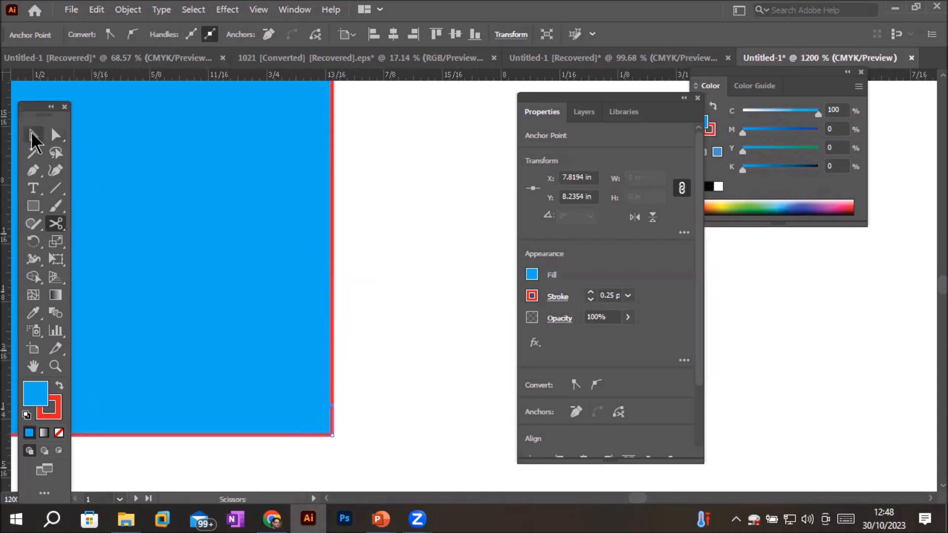
{"action": "left_click", "coordinate": [32, 136]}
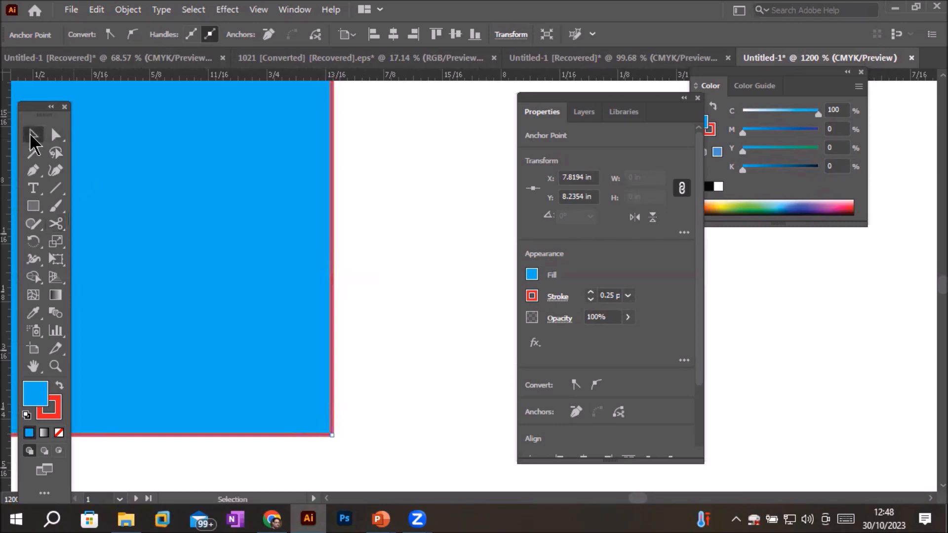
{"action": "left_click", "coordinate": [333, 190]}
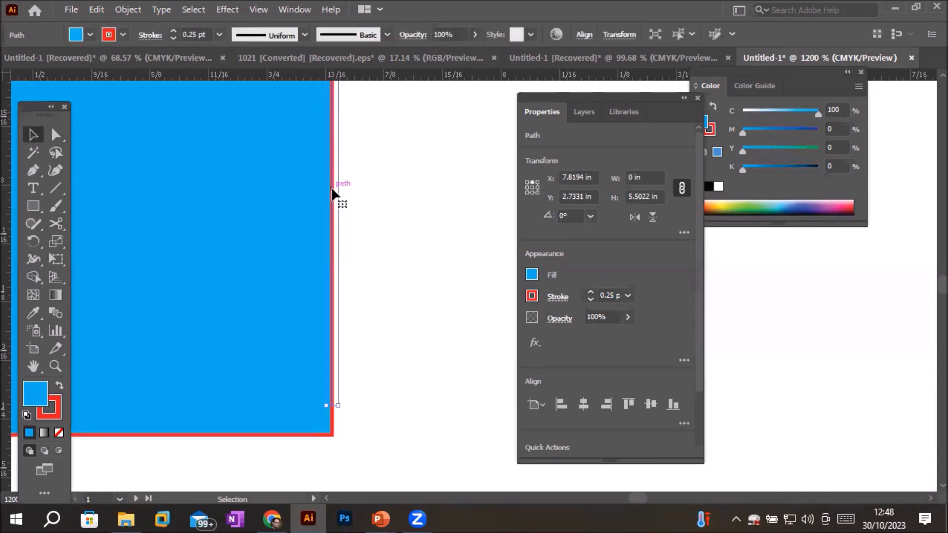
{"action": "left_click_drag", "start_coordinate": [332, 191], "coordinate": [388, 196]}
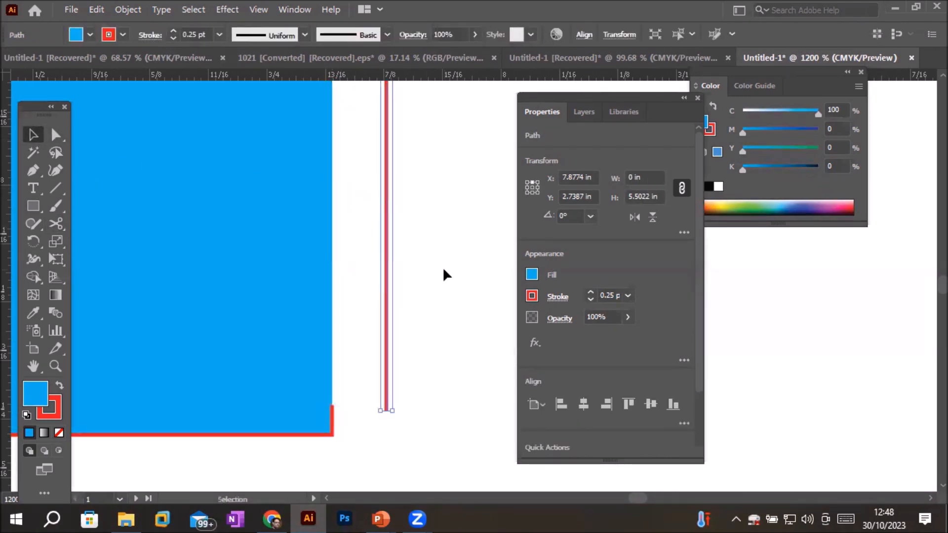
Step: Change the detached edge path's stroke colour to CMYK Green
{"action": "scroll", "coordinate": [443, 267], "scroll_direction": "down", "scroll_amount": 3}
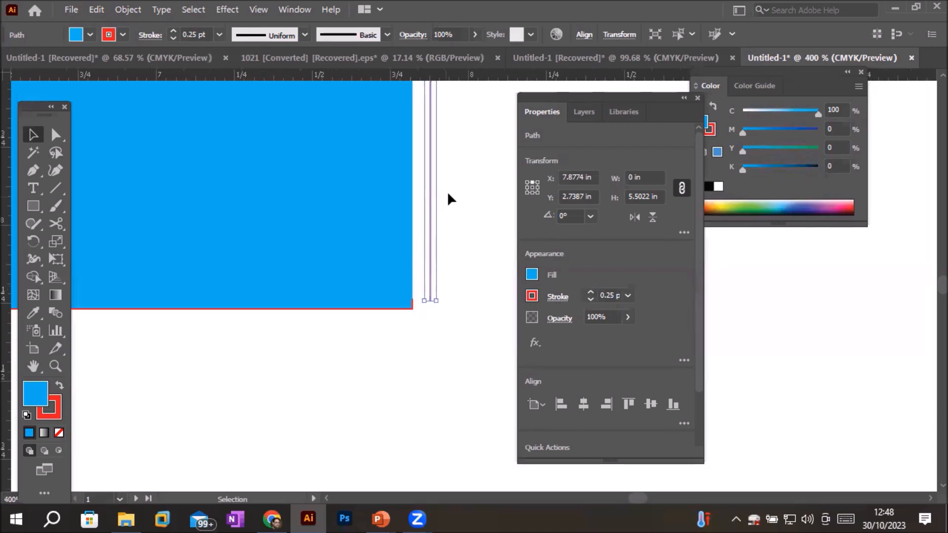
{"action": "scroll", "coordinate": [450, 199], "scroll_direction": "down", "scroll_amount": 2}
{"action": "key", "text": "space"}
{"action": "left_click_drag", "start_coordinate": [469, 159], "coordinate": [439, 363]}
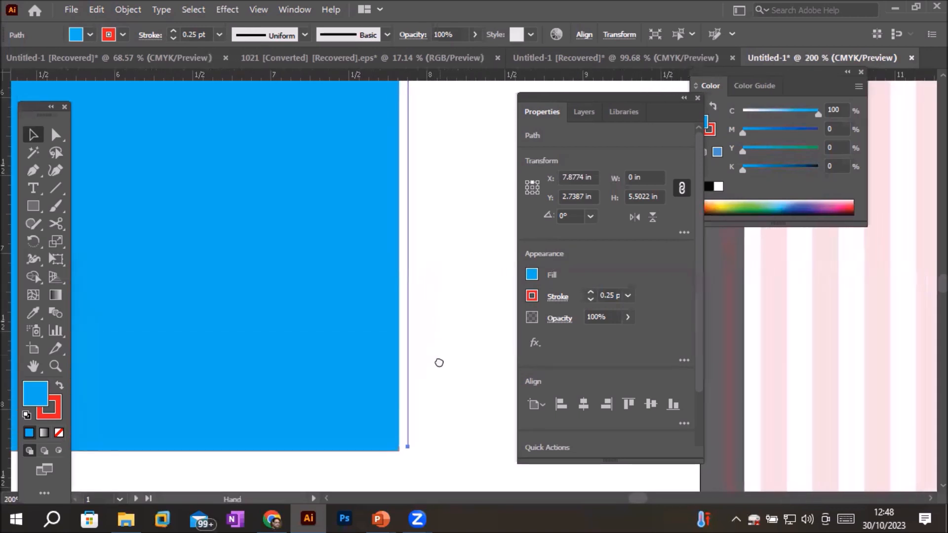
{"action": "scroll", "coordinate": [431, 271], "scroll_direction": "down", "scroll_amount": 2}
{"action": "scroll", "coordinate": [440, 212], "scroll_direction": "down", "scroll_amount": 1}
{"action": "key", "text": "space"}
{"action": "left_click_drag", "start_coordinate": [465, 148], "coordinate": [448, 241]}
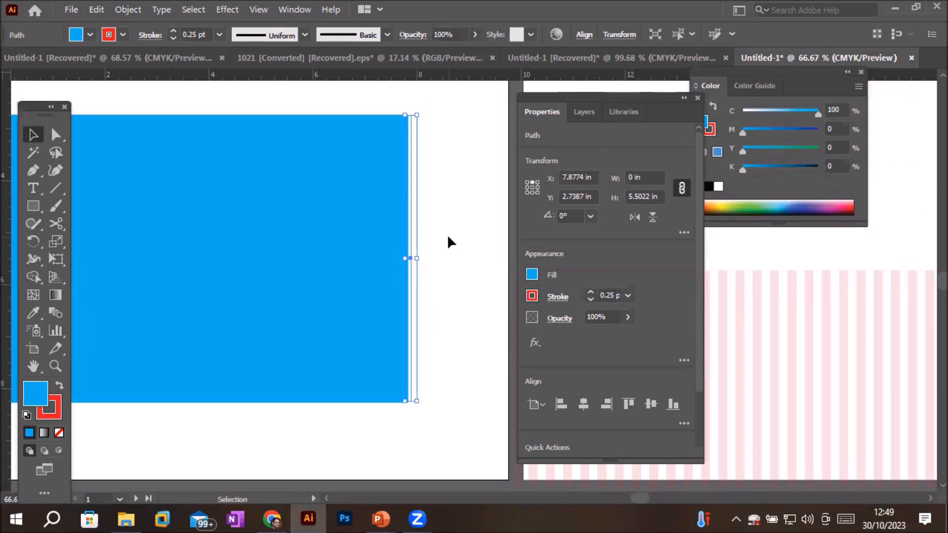
{"action": "scroll", "coordinate": [409, 172], "scroll_direction": "up", "scroll_amount": 7}
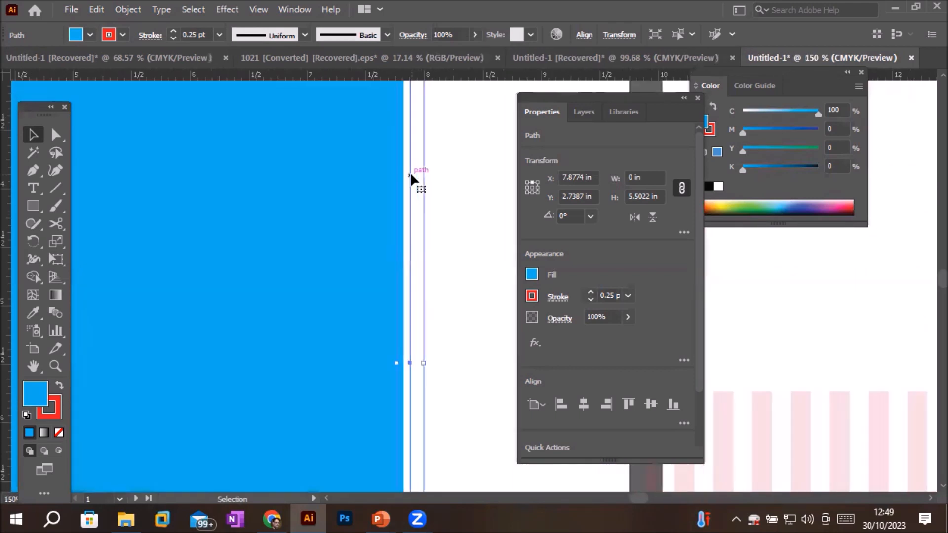
{"action": "scroll", "coordinate": [390, 202], "scroll_direction": "up", "scroll_amount": 2}
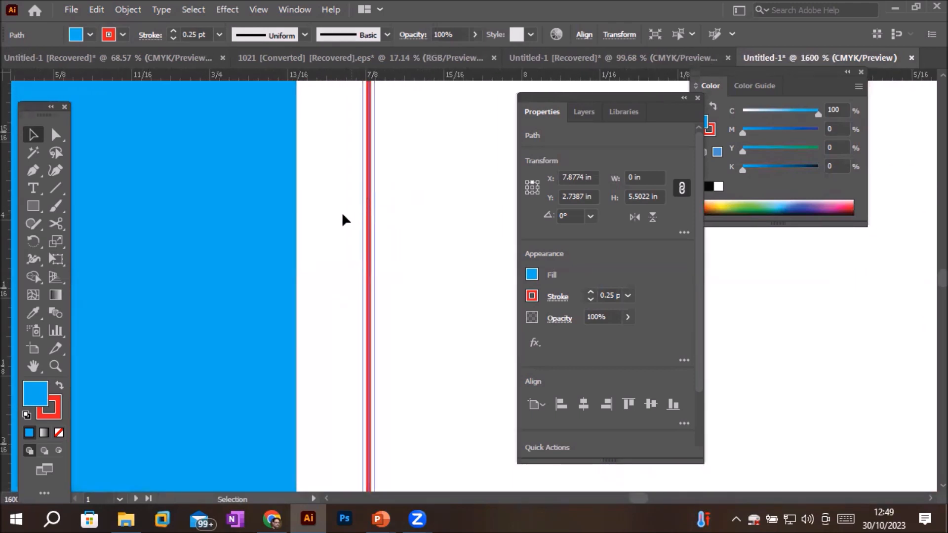
{"action": "left_click", "coordinate": [123, 34]}
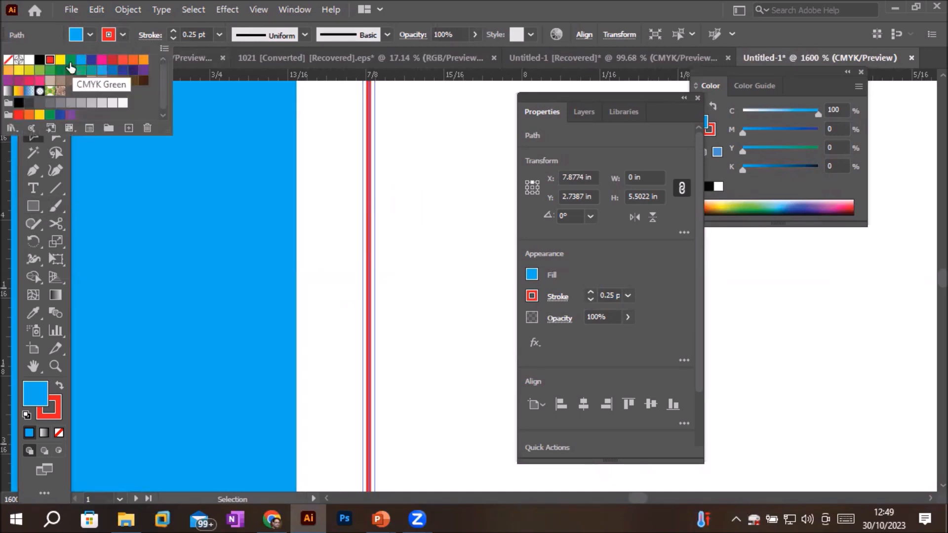
{"action": "left_click", "coordinate": [70, 61]}
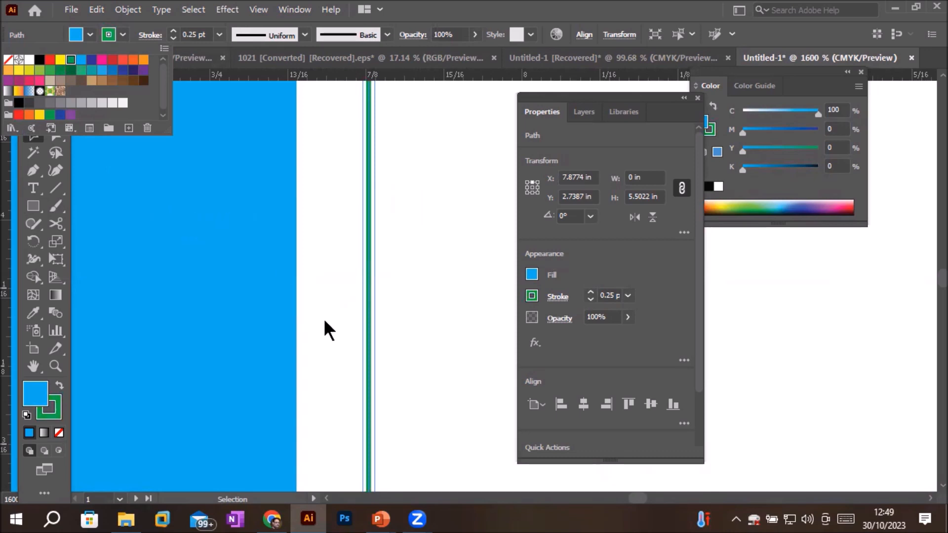
Step: Move the green path's upper anchor close to the rectangle's upper-right corner, at X 7.8194 in and Y 2.752 in, using Direct Selection
{"action": "scroll", "coordinate": [396, 311], "scroll_direction": "down", "scroll_amount": 7}
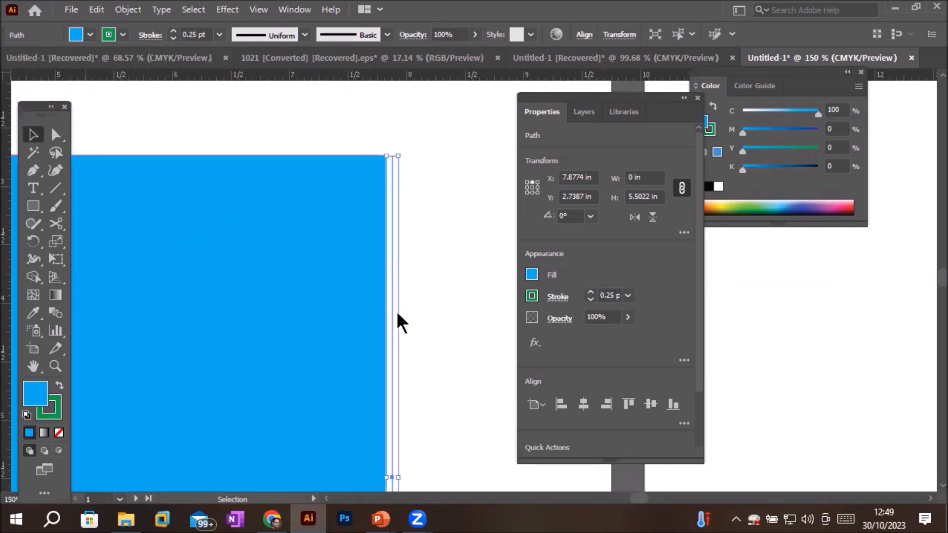
{"action": "scroll", "coordinate": [256, 187], "scroll_direction": "up", "scroll_amount": 7}
{"action": "scroll", "coordinate": [257, 184], "scroll_direction": "down", "scroll_amount": 3}
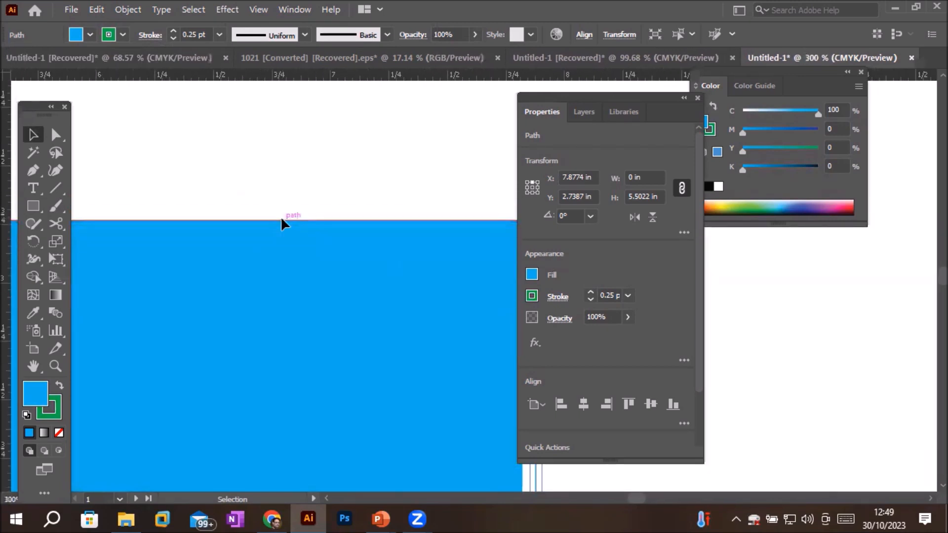
{"action": "scroll", "coordinate": [282, 223], "scroll_direction": "down", "scroll_amount": 4}
{"action": "scroll", "coordinate": [239, 244], "scroll_direction": "down", "scroll_amount": 1}
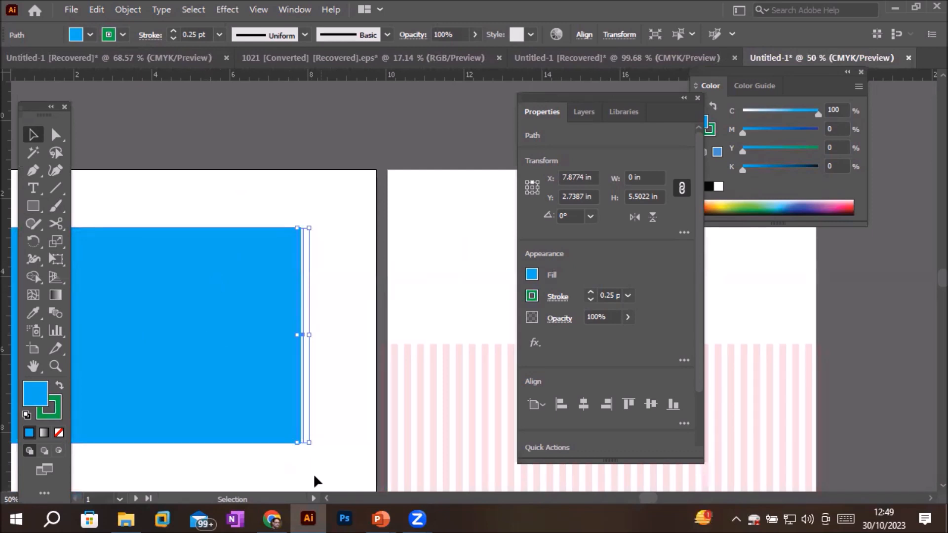
{"action": "scroll", "coordinate": [315, 476], "scroll_direction": "left", "scroll_amount": 5}
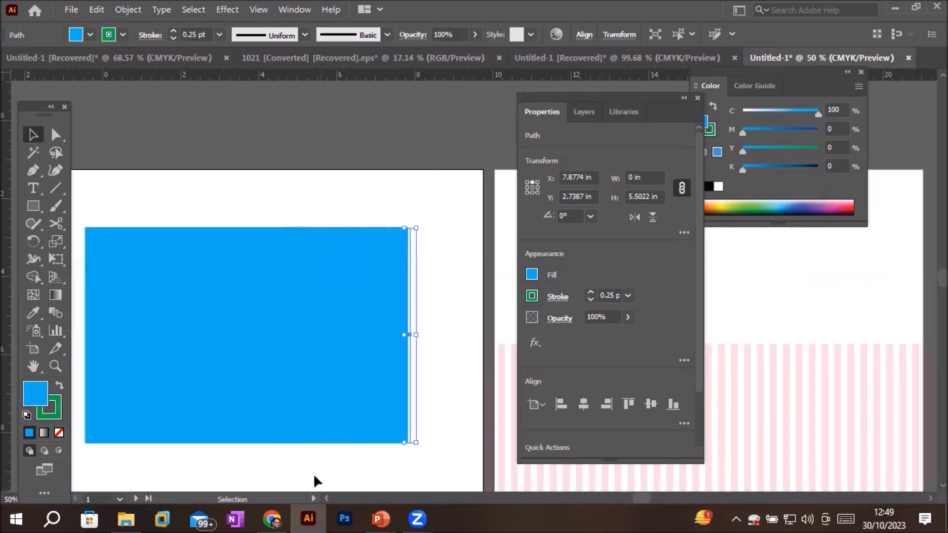
{"action": "scroll", "coordinate": [314, 477], "scroll_direction": "left", "scroll_amount": 2}
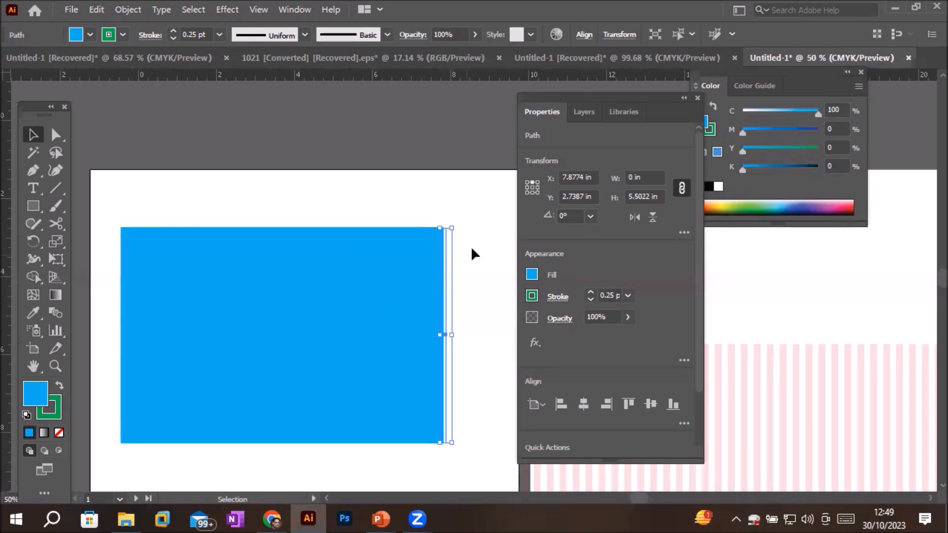
{"action": "scroll", "coordinate": [470, 246], "scroll_direction": "up", "scroll_amount": 5}
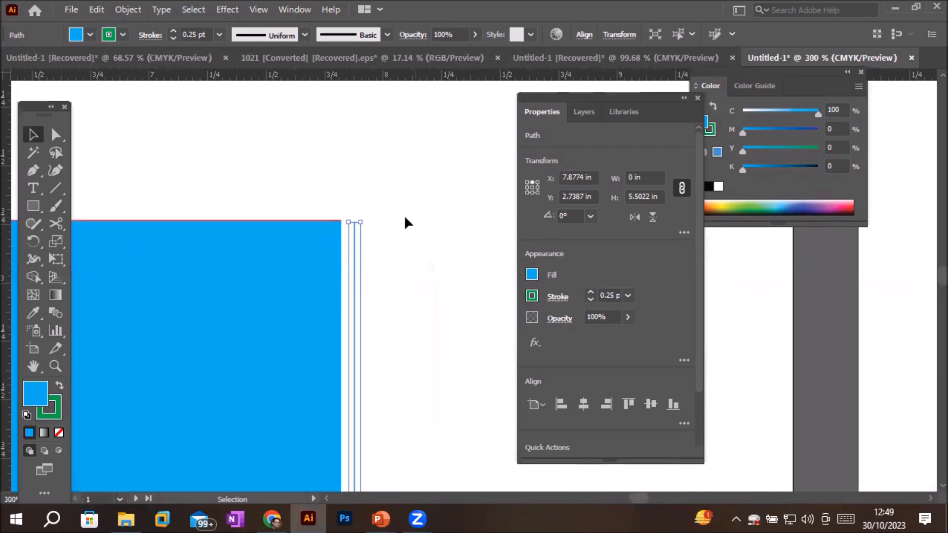
{"action": "left_click", "coordinate": [56, 135]}
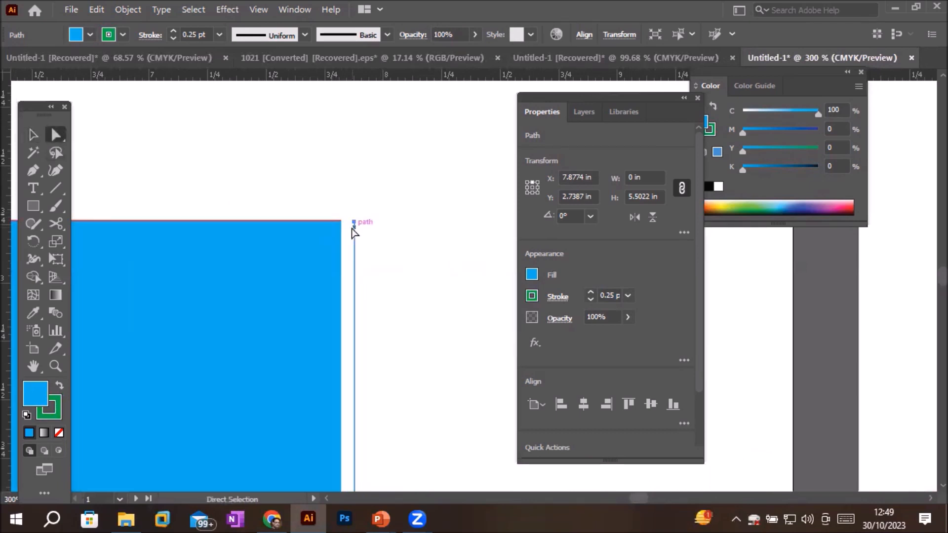
{"action": "left_click", "coordinate": [354, 223]}
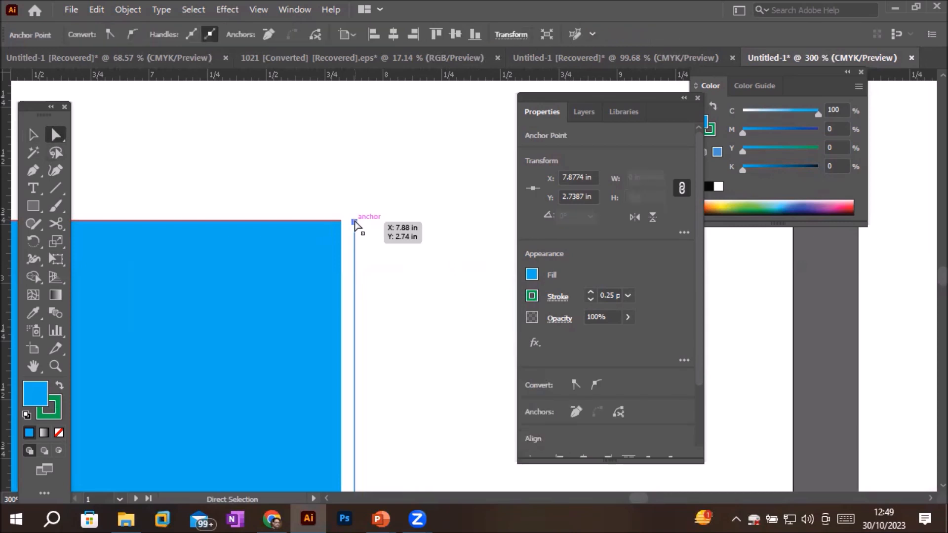
{"action": "left_click_drag", "start_coordinate": [355, 223], "coordinate": [340, 219]}
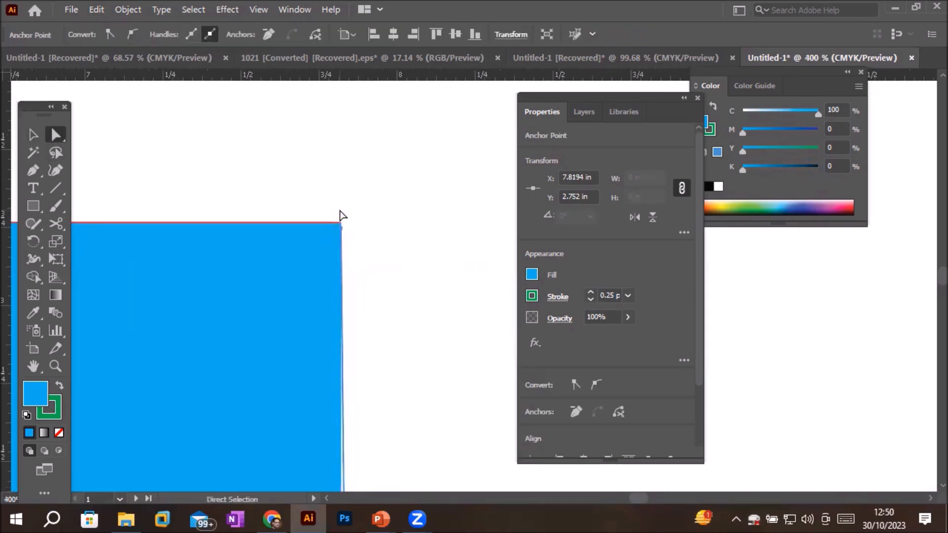
Step: Place the green path's upper anchor exactly on the red outline's end anchor at Y 2.7331 in and connect the two endpoints
{"action": "scroll", "coordinate": [341, 214], "scroll_direction": "up", "scroll_amount": 6}
{"action": "scroll", "coordinate": [337, 305], "scroll_direction": "up", "scroll_amount": 4}
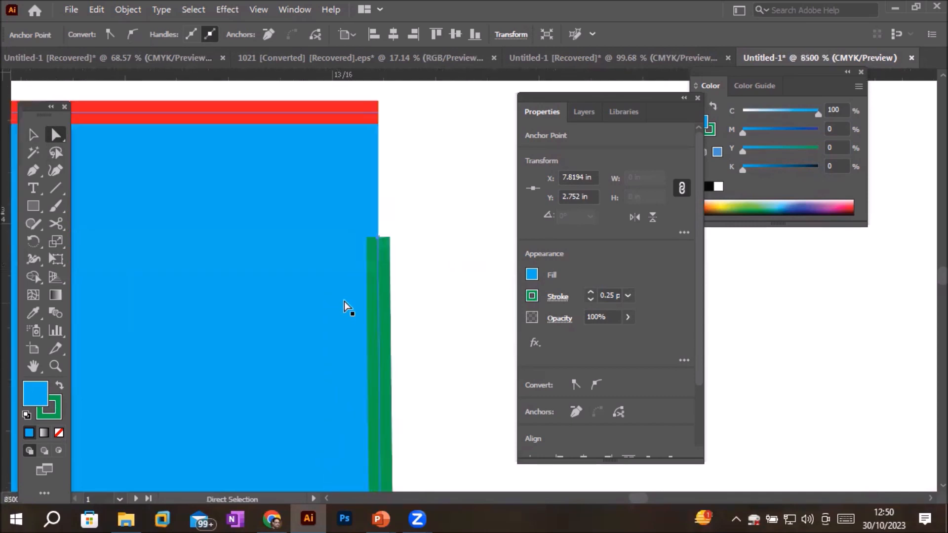
{"action": "scroll", "coordinate": [358, 242], "scroll_direction": "down", "scroll_amount": 1}
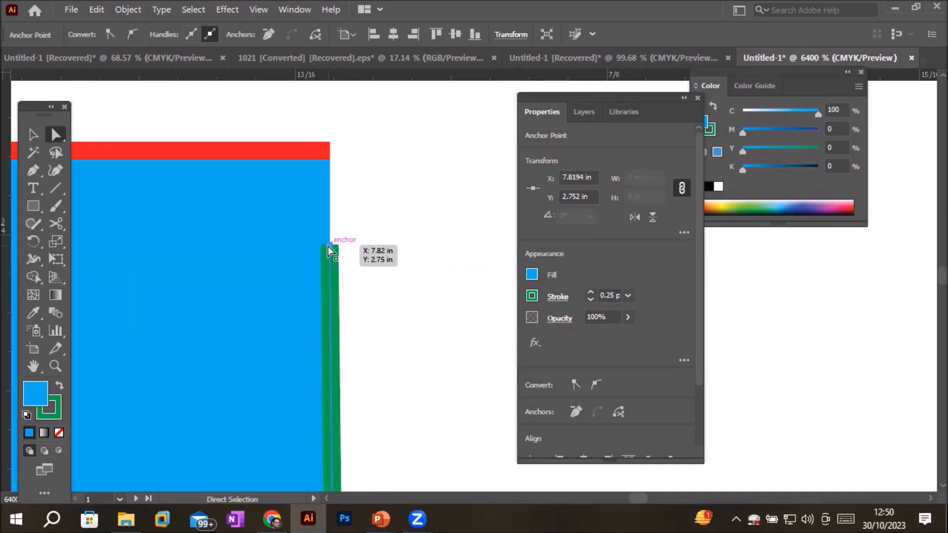
{"action": "left_click_drag", "start_coordinate": [331, 247], "coordinate": [331, 151]}
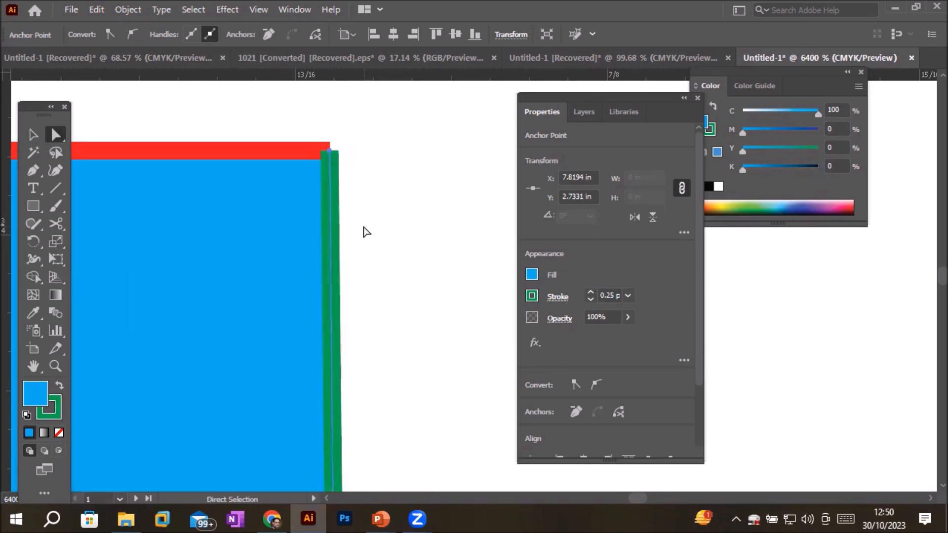
{"action": "mouse_move", "coordinate": [279, 100]}
{"action": "left_mouse_down"}
{"action": "mouse_move", "coordinate": [291, 154]}
{"action": "mouse_move", "coordinate": [406, 253]}
{"action": "left_mouse_up"}
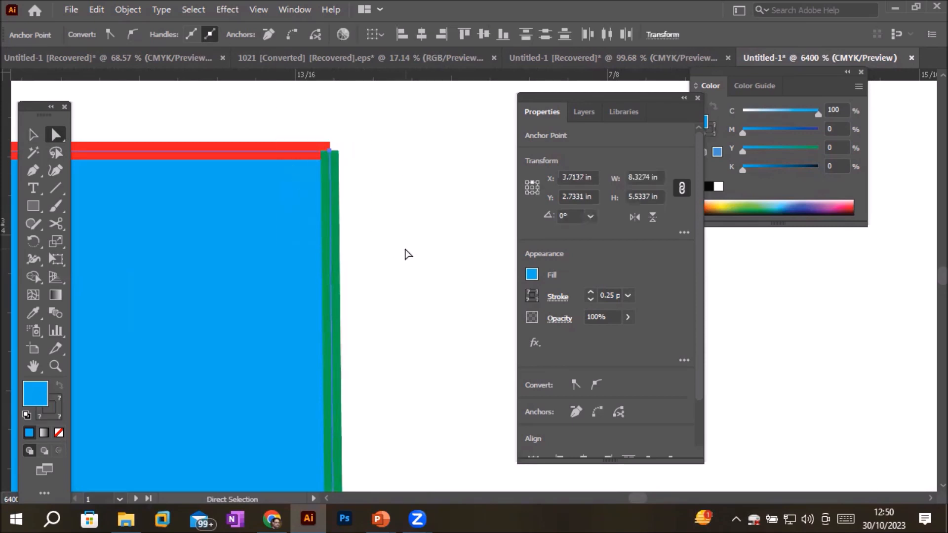
{"action": "left_click", "coordinate": [292, 35]}
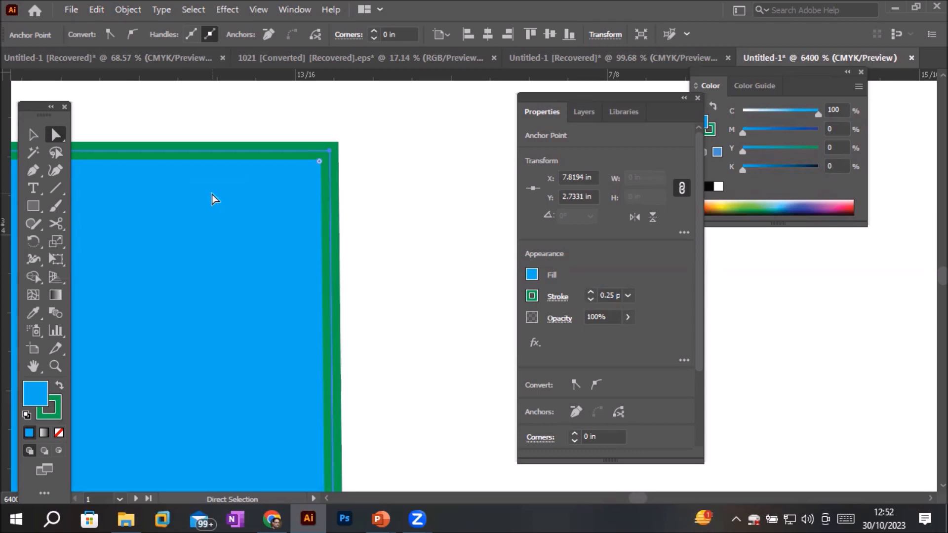
Step: Draw an open horizontal Pen path about 4 in long in the white area above the stripes on the second artboard
{"action": "scroll", "coordinate": [319, 172], "scroll_direction": "down", "scroll_amount": 6}
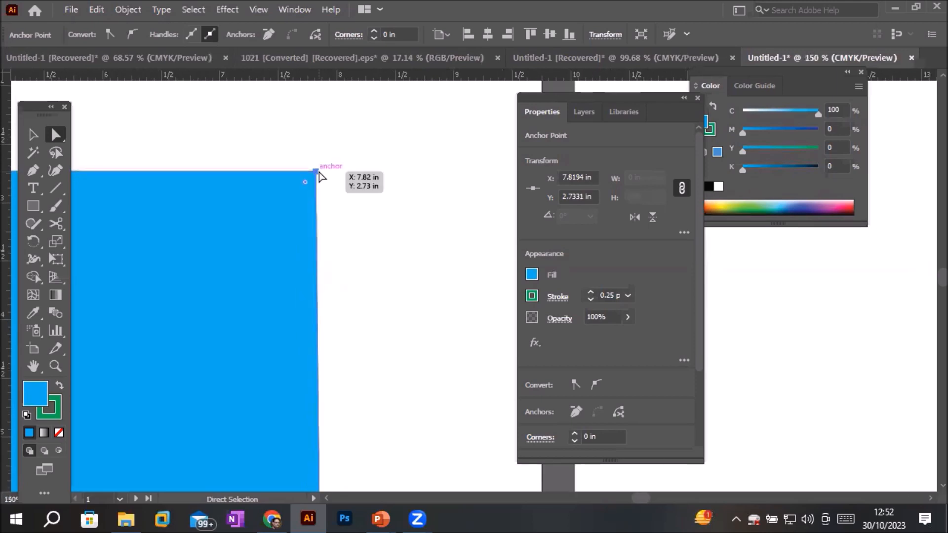
{"action": "scroll", "coordinate": [319, 176], "scroll_direction": "down", "scroll_amount": 5}
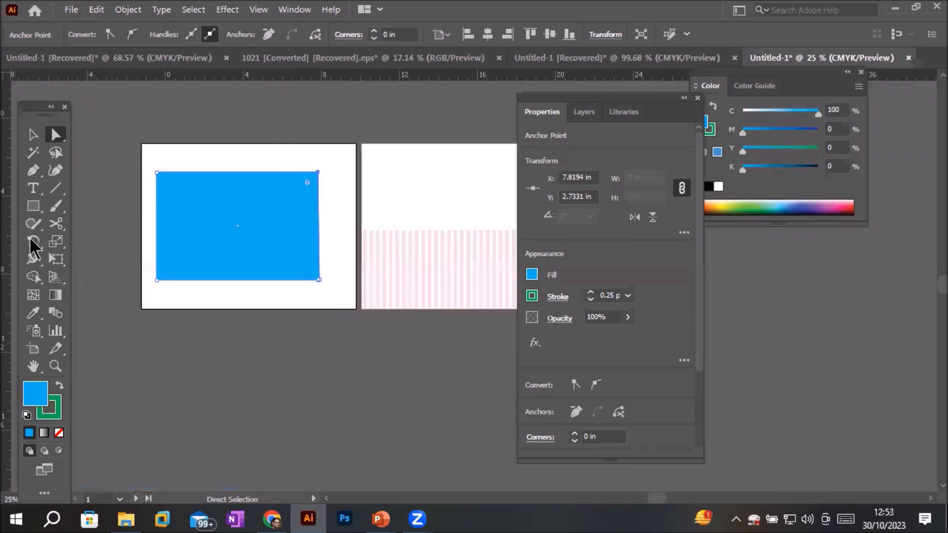
{"action": "left_click", "coordinate": [36, 172]}
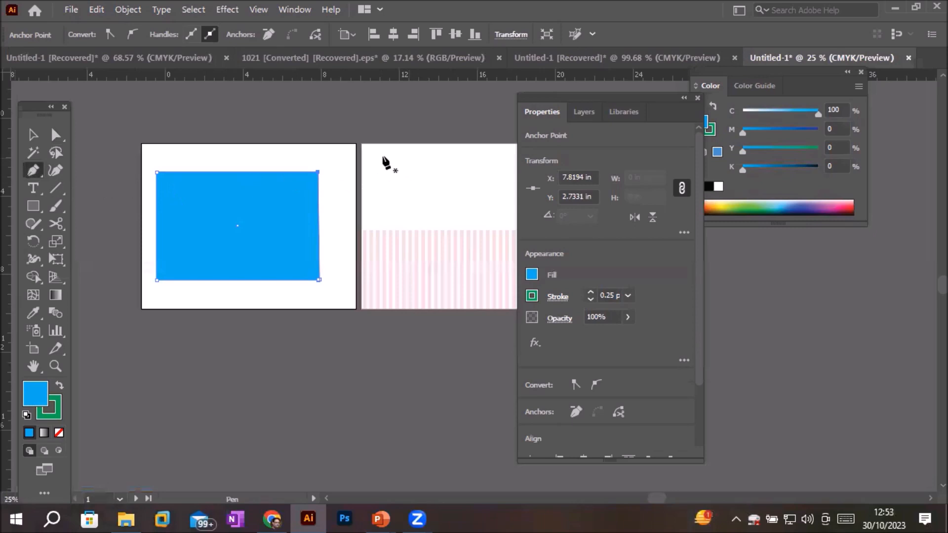
{"action": "left_click", "coordinate": [382, 159]}
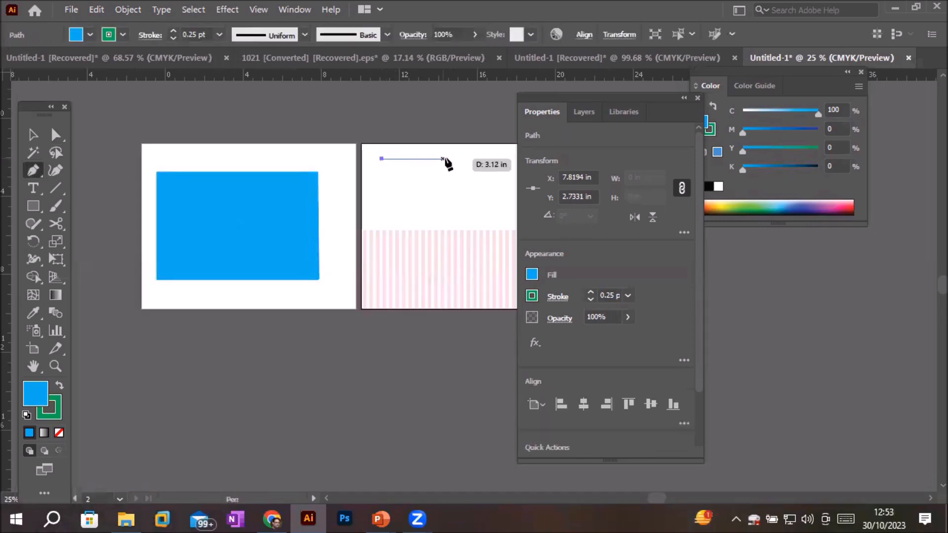
{"action": "left_click", "coordinate": [460, 159]}
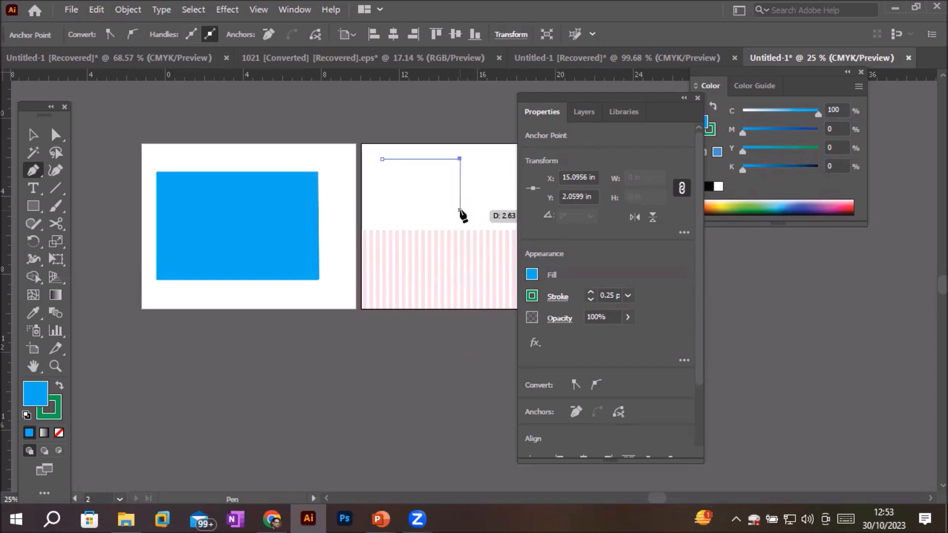
{"action": "key", "text": "Escape"}
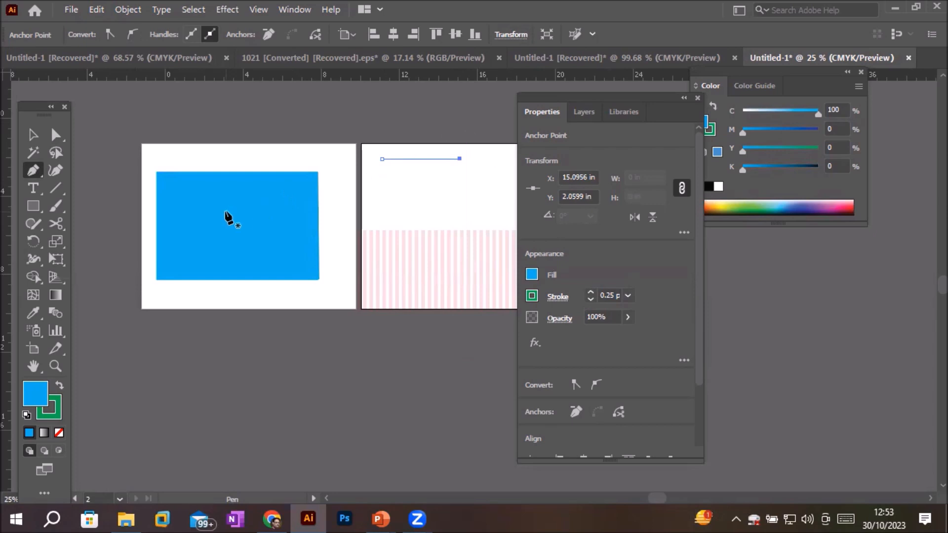
Step: Add Pen segments about 2.3 in long down from both ends of the horizontal path, connecting them into an open three-sided shape
{"action": "scroll", "coordinate": [441, 123], "scroll_direction": "up", "scroll_amount": 2}
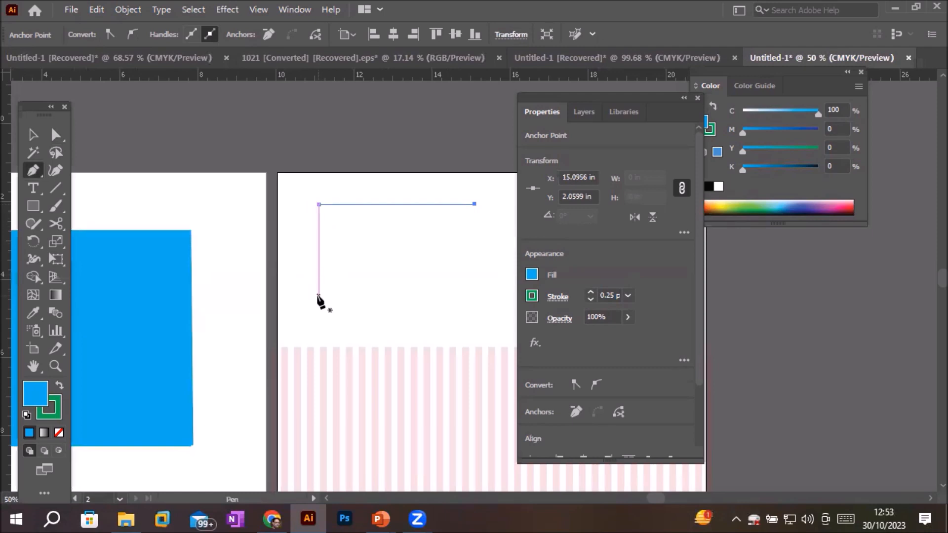
{"action": "left_click", "coordinate": [318, 295]}
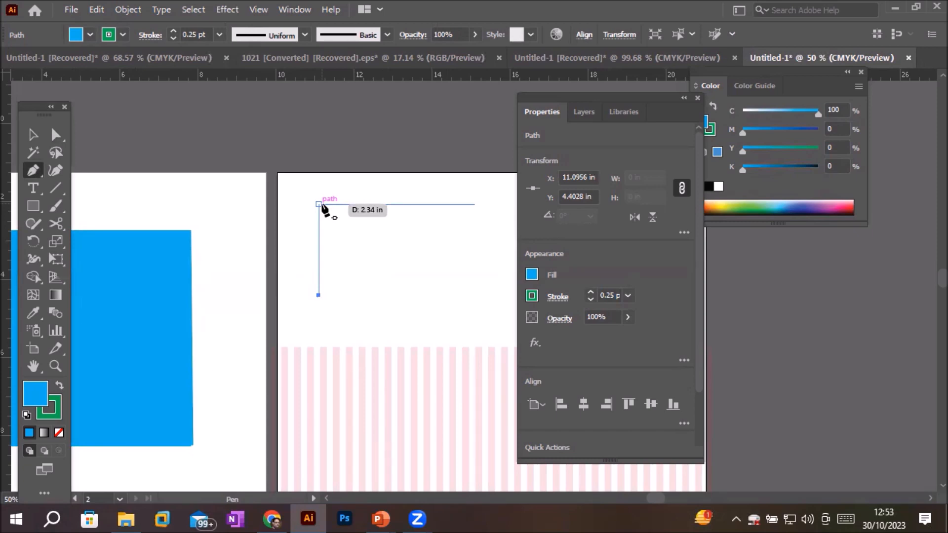
{"action": "left_click", "coordinate": [320, 204]}
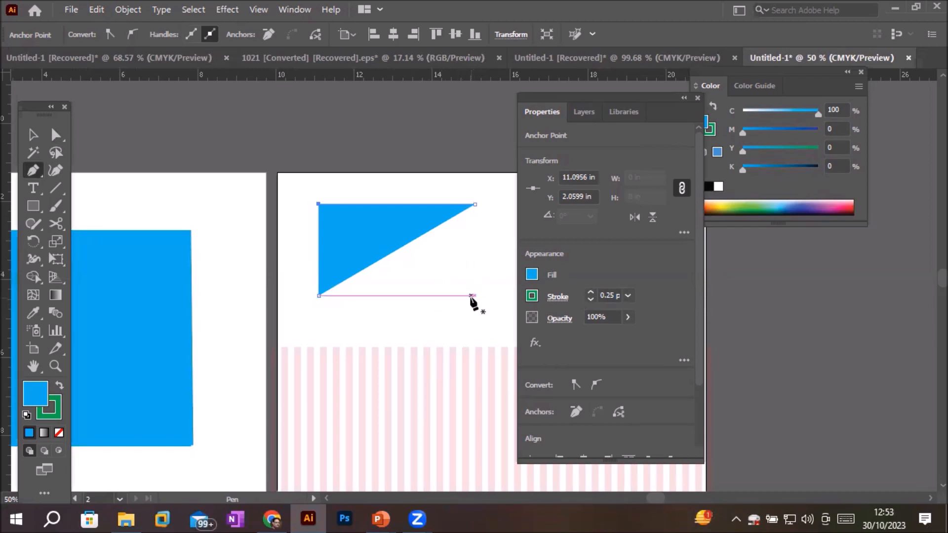
{"action": "left_click", "coordinate": [473, 299]}
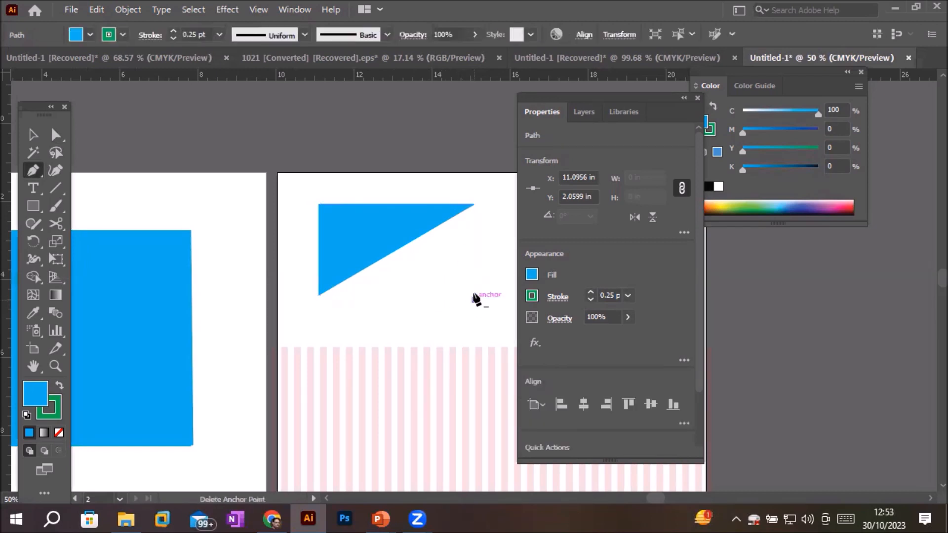
{"action": "left_click", "coordinate": [474, 204]}
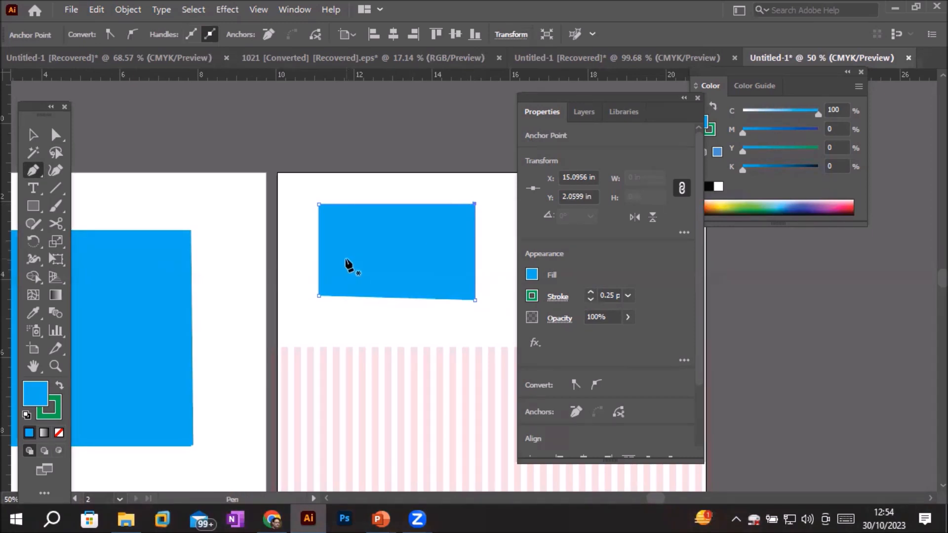
Step: Set the three-sided path's fill to None
{"action": "left_click", "coordinate": [530, 275]}
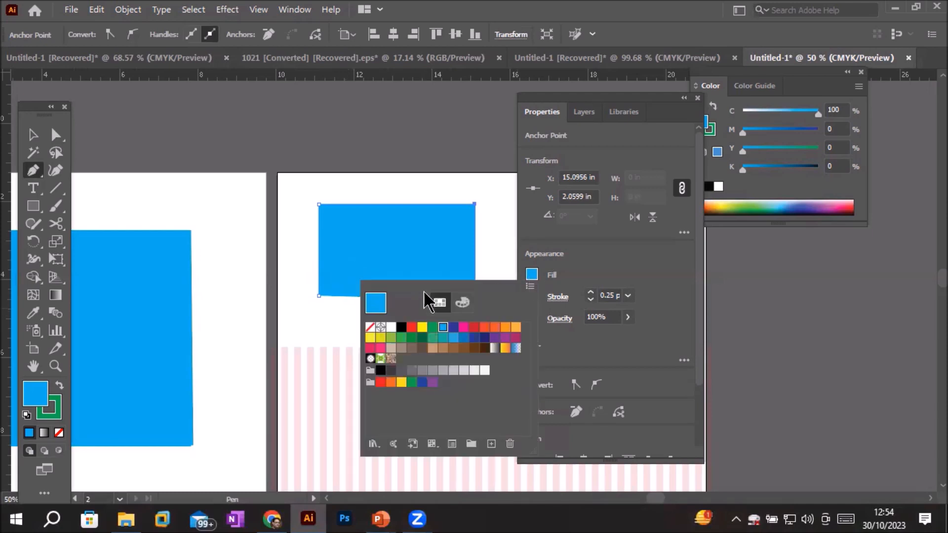
{"action": "left_click", "coordinate": [370, 329]}
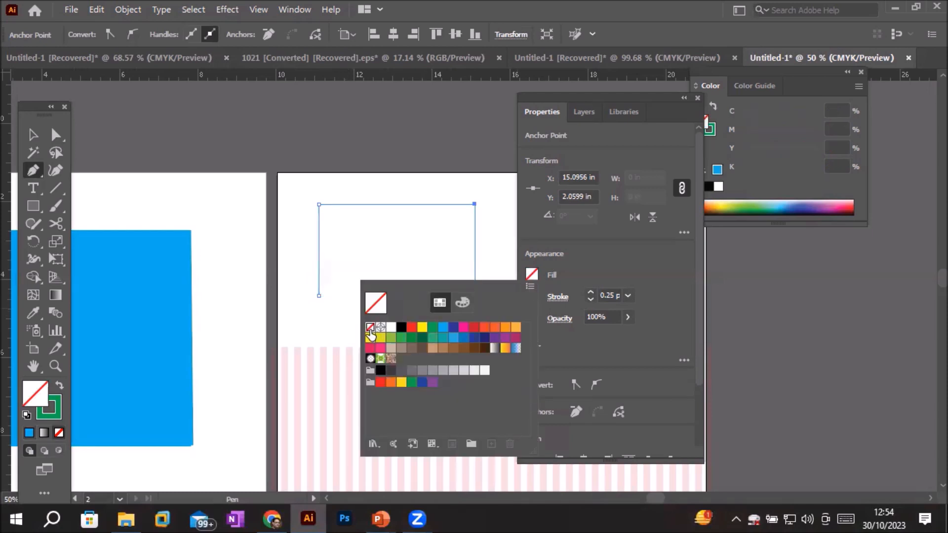
{"action": "left_click", "coordinate": [579, 277]}
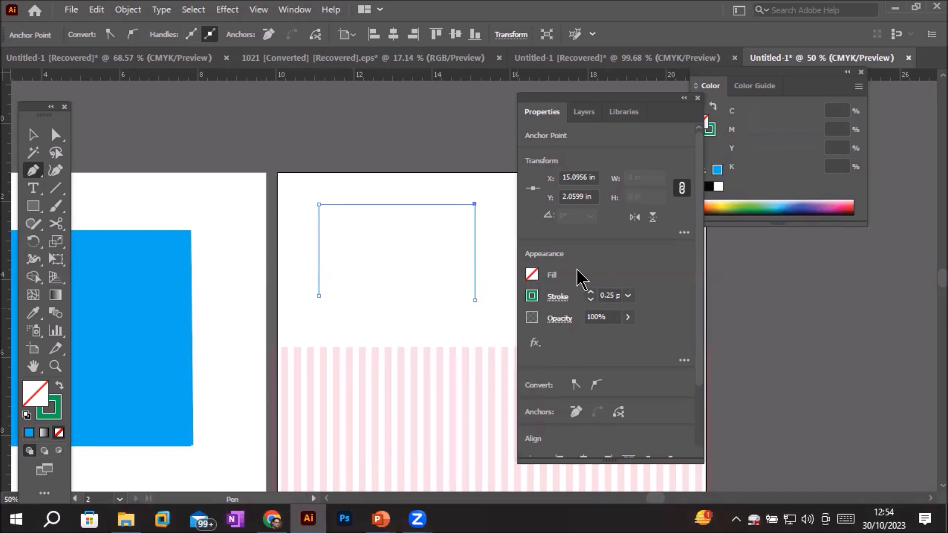
Step: Increase the three-sided path's stroke weight to 14 pt
{"action": "left_click", "coordinate": [591, 293]}
{"action": "left_click", "coordinate": [591, 293]}
{"action": "left_click", "coordinate": [590, 293]}
{"action": "left_click", "coordinate": [591, 293]}
{"action": "left_click", "coordinate": [591, 293]}
{"action": "left_click", "coordinate": [591, 293]}
{"action": "left_click", "coordinate": [591, 293]}
{"action": "left_click", "coordinate": [591, 293]}
{"action": "left_click", "coordinate": [590, 293]}
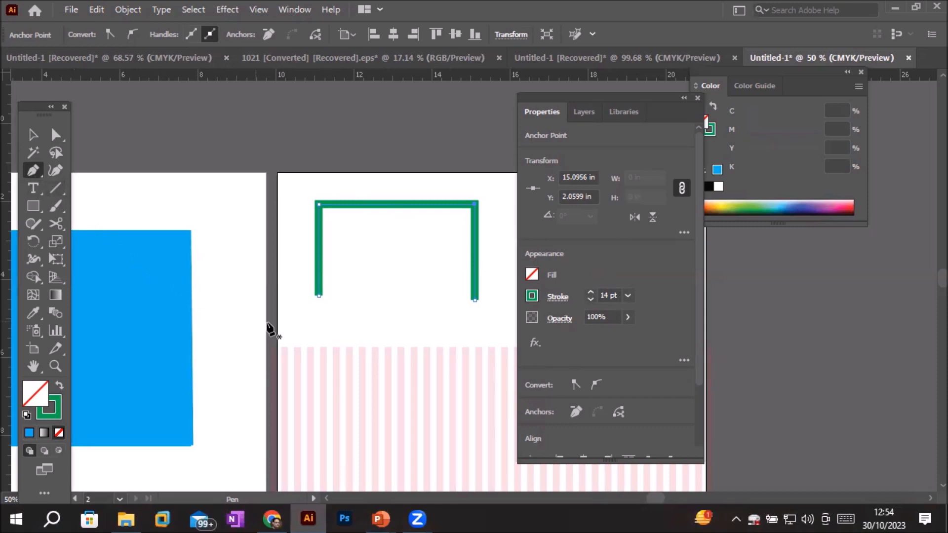
Step: Close the path between its two lower endpoints with the Pen tool and fill the shape with red (M 100, Y 100)
{"action": "left_click", "coordinate": [318, 296]}
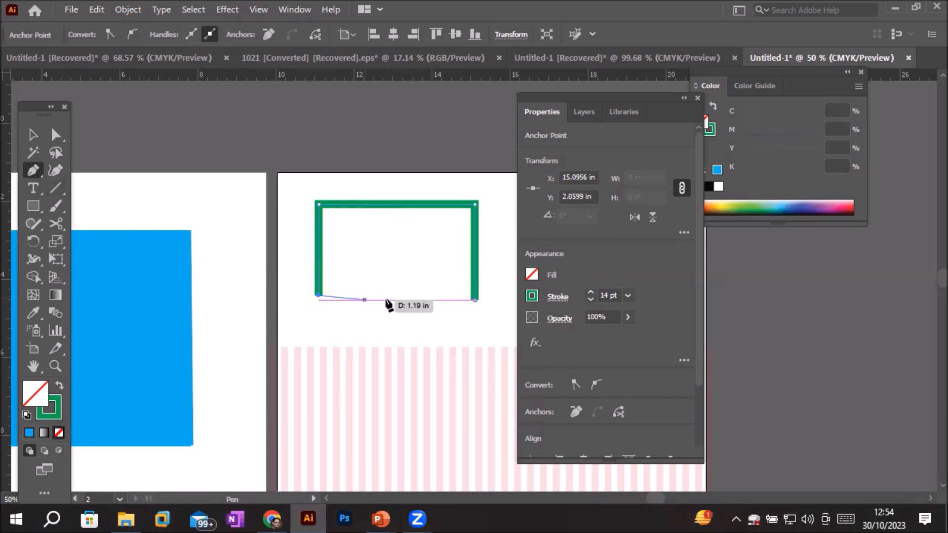
{"action": "left_click", "coordinate": [474, 300]}
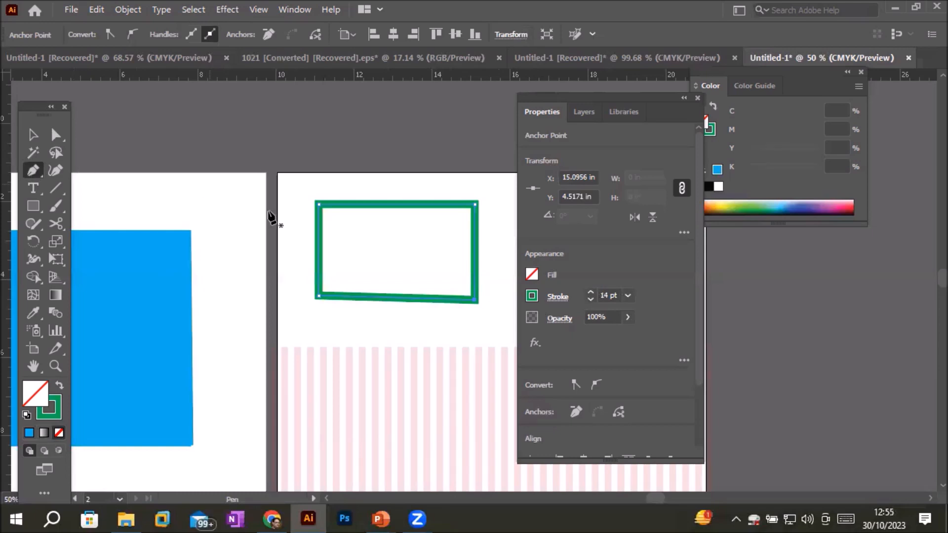
{"action": "left_click", "coordinate": [530, 272]}
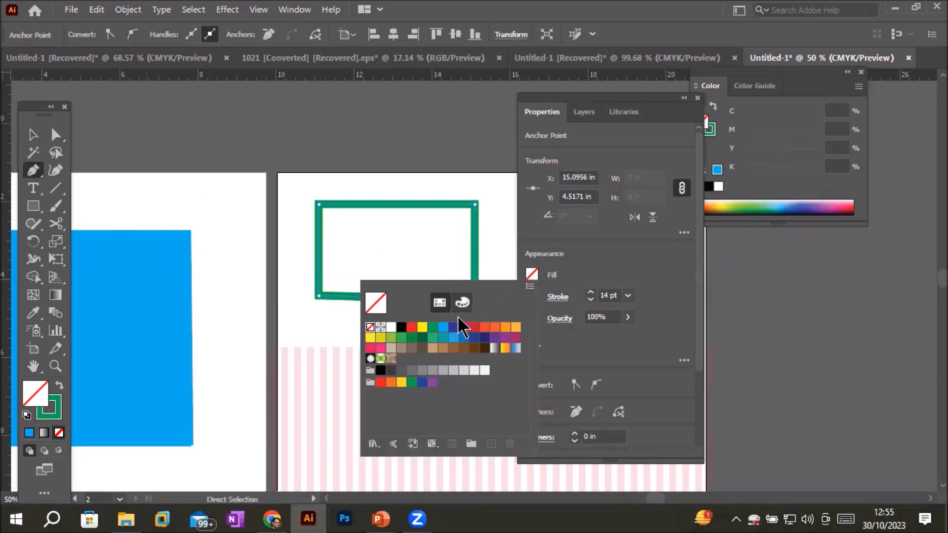
{"action": "left_click", "coordinate": [413, 331]}
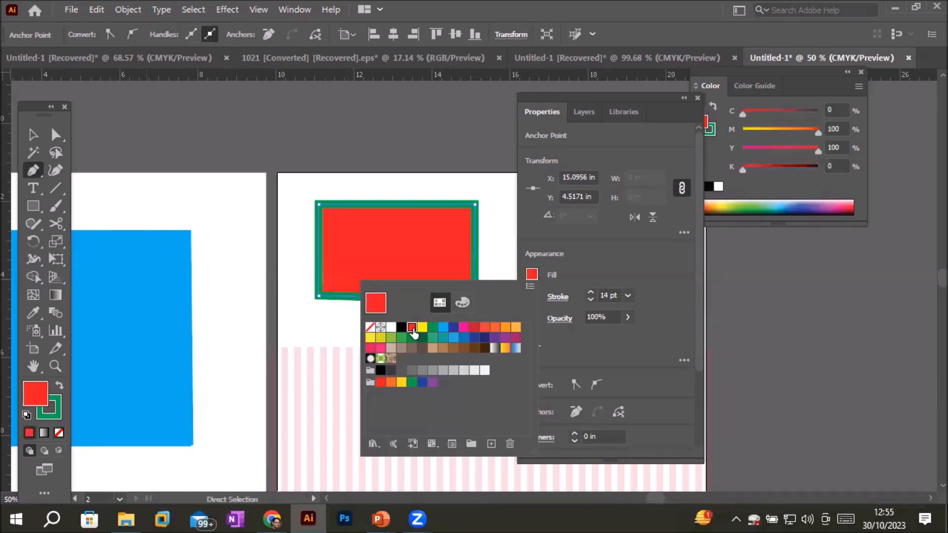
{"action": "left_click", "coordinate": [596, 263]}
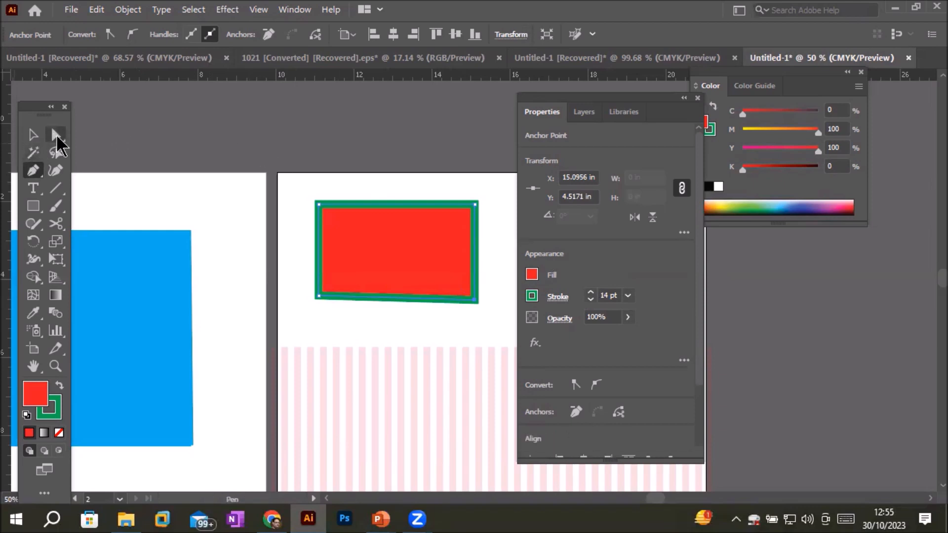
Step: Reshape the red rectangle into a kite with Direct Selection, placing its lowest anchor at X 12.6004 in, Y 5.5 in
{"action": "left_click", "coordinate": [56, 134]}
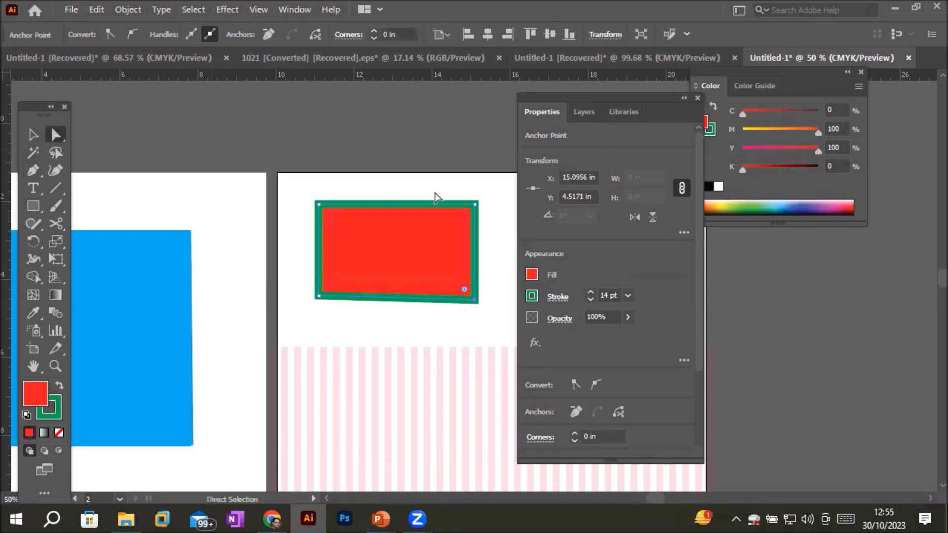
{"action": "left_click_drag", "start_coordinate": [475, 204], "coordinate": [447, 195]}
{"action": "left_click_drag", "start_coordinate": [475, 302], "coordinate": [492, 239]}
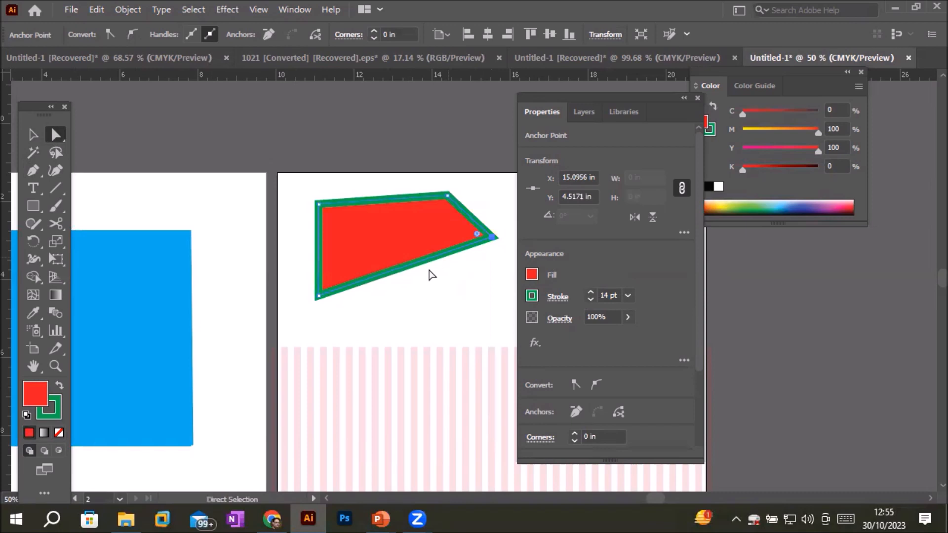
{"action": "left_click_drag", "start_coordinate": [318, 297], "coordinate": [349, 326]}
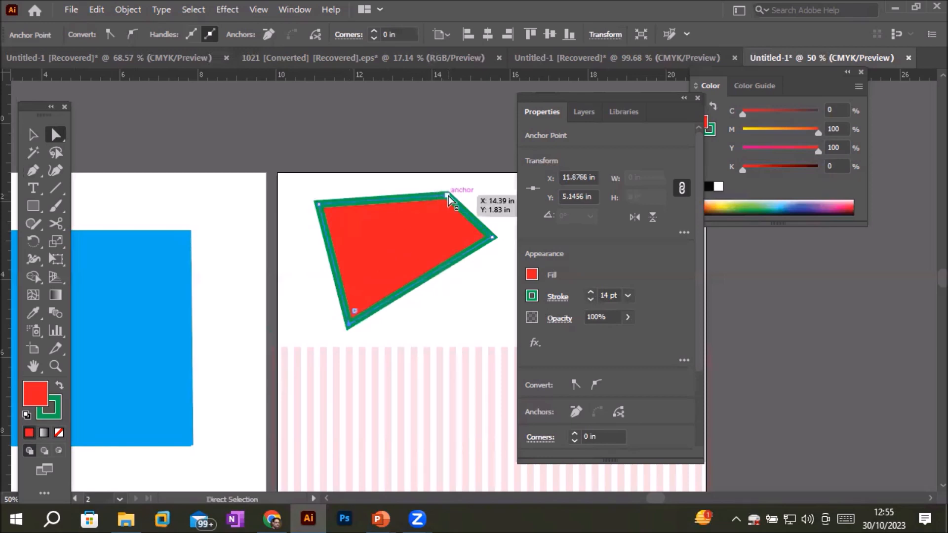
{"action": "left_click_drag", "start_coordinate": [447, 196], "coordinate": [425, 183]}
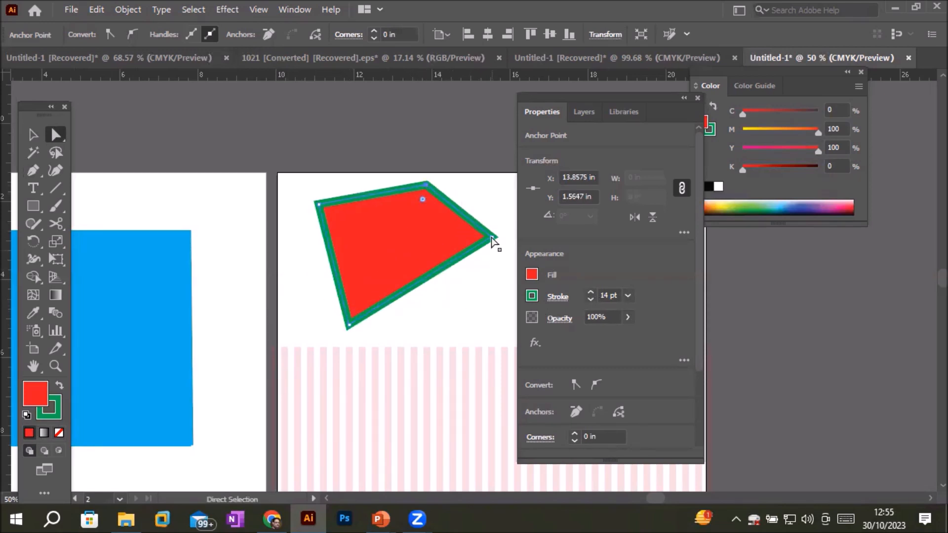
{"action": "left_click_drag", "start_coordinate": [316, 204], "coordinate": [326, 236]}
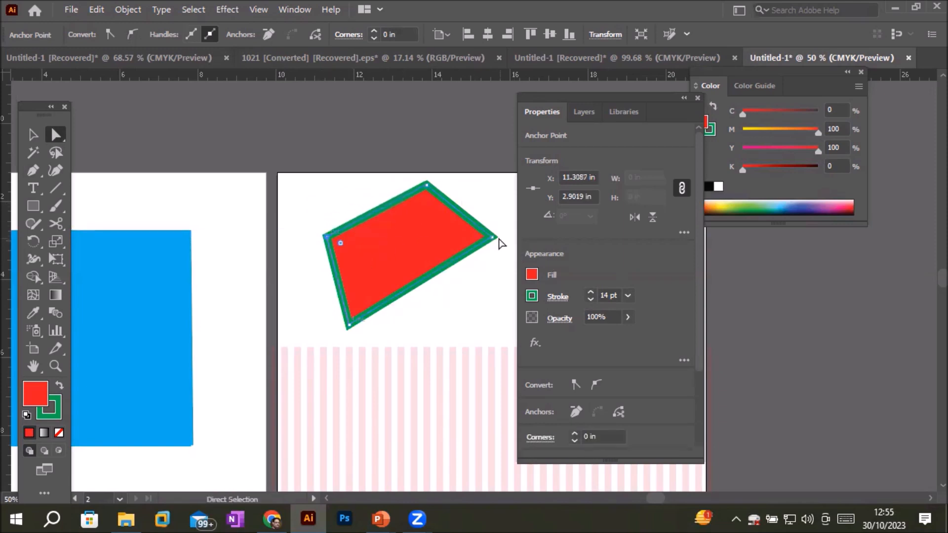
{"action": "left_click_drag", "start_coordinate": [492, 237], "coordinate": [438, 236]}
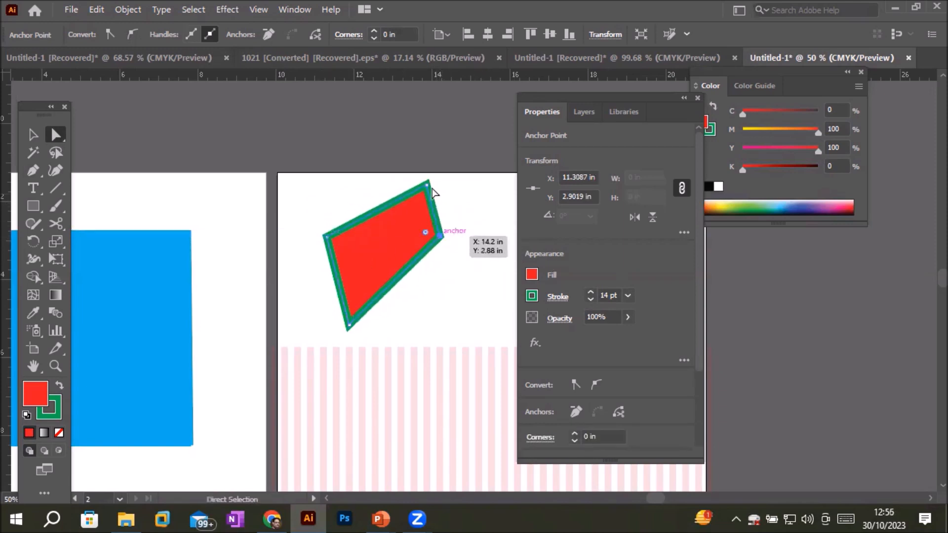
{"action": "left_click_drag", "start_coordinate": [427, 186], "coordinate": [384, 182]}
{"action": "left_click_drag", "start_coordinate": [349, 326], "coordinate": [377, 340]}
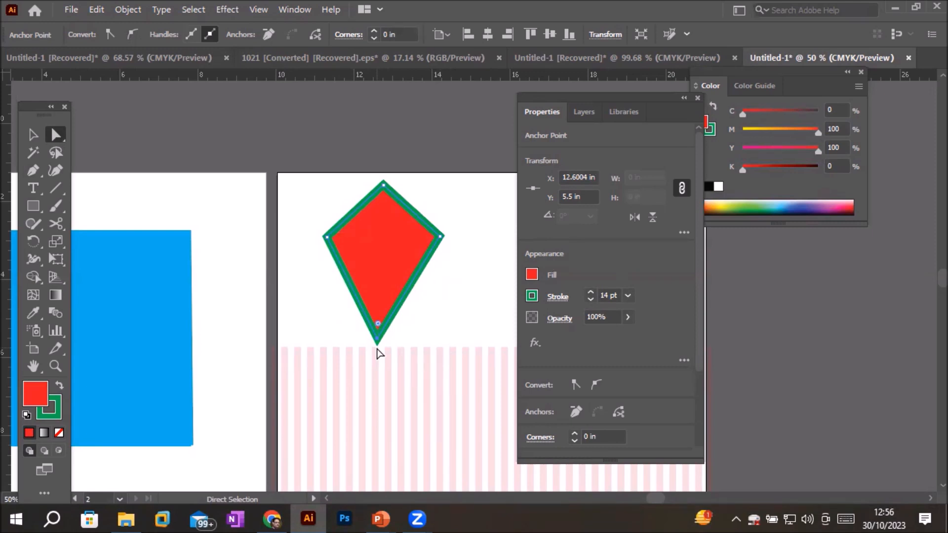
Step: Cut the kite's outline with the Scissors tool just below its right corner, at X 14.0172 in, Y 3.1791 in
{"action": "left_click", "coordinate": [440, 239]}
{"action": "left_click", "coordinate": [58, 225]}
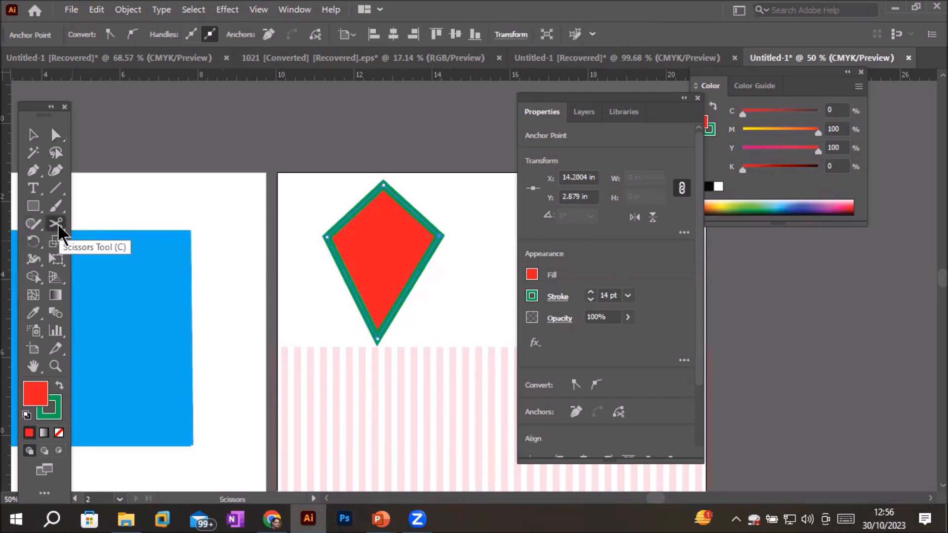
{"action": "scroll", "coordinate": [476, 240], "scroll_direction": "up", "scroll_amount": 4}
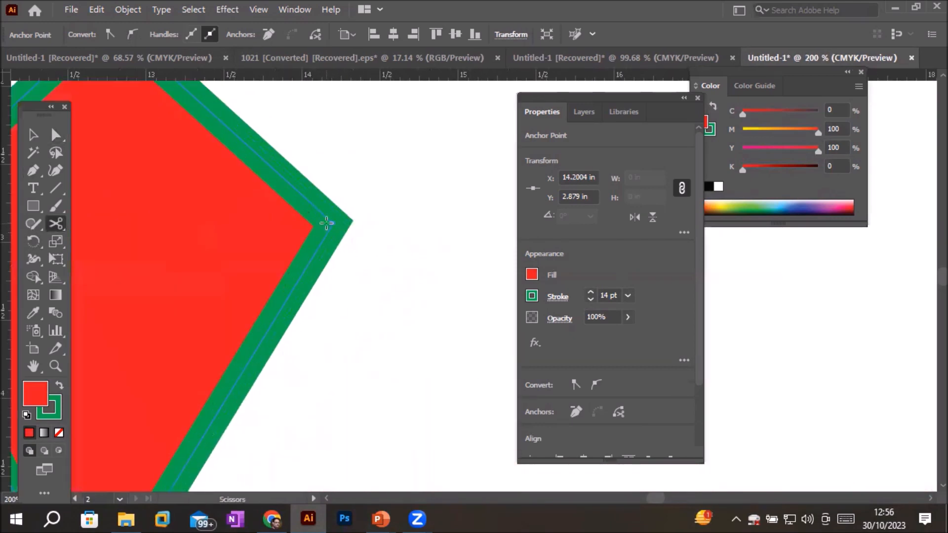
{"action": "scroll", "coordinate": [331, 223], "scroll_direction": "up", "scroll_amount": 2}
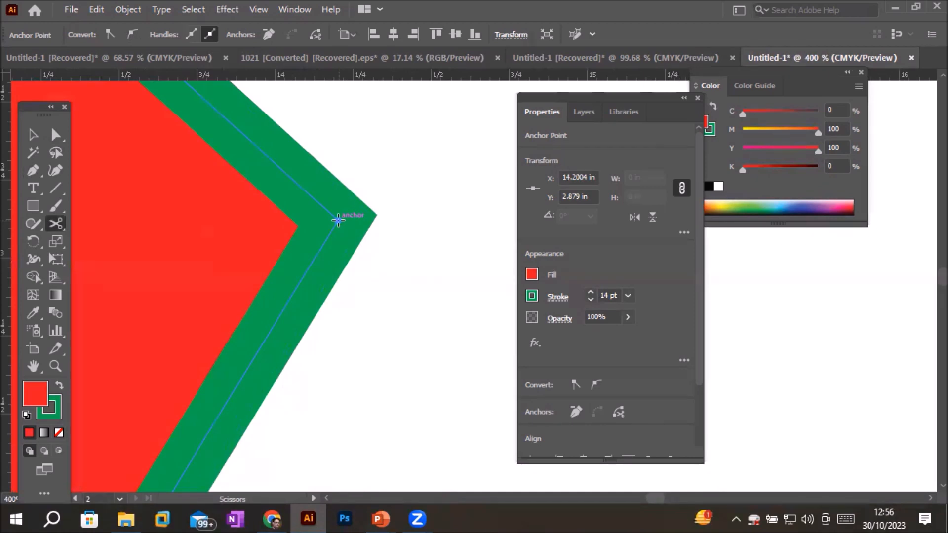
{"action": "left_click", "coordinate": [338, 221]}
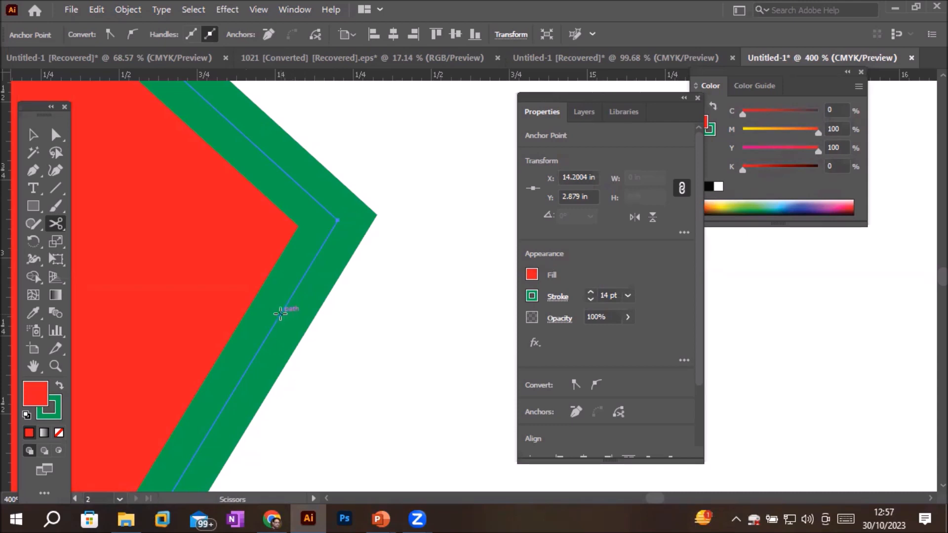
{"action": "left_click", "coordinate": [280, 313]}
Step: Pull one cut end outward to X 14.5599 in, Y 3.3456 in with Direct Selection, and bring the other end close beside it
{"action": "left_click", "coordinate": [55, 134]}
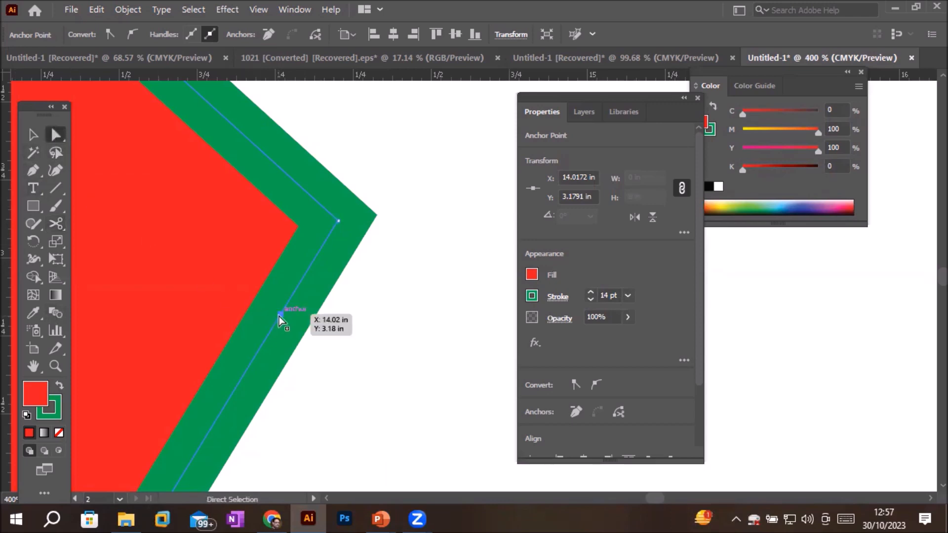
{"action": "left_click_drag", "start_coordinate": [280, 313], "coordinate": [450, 366]}
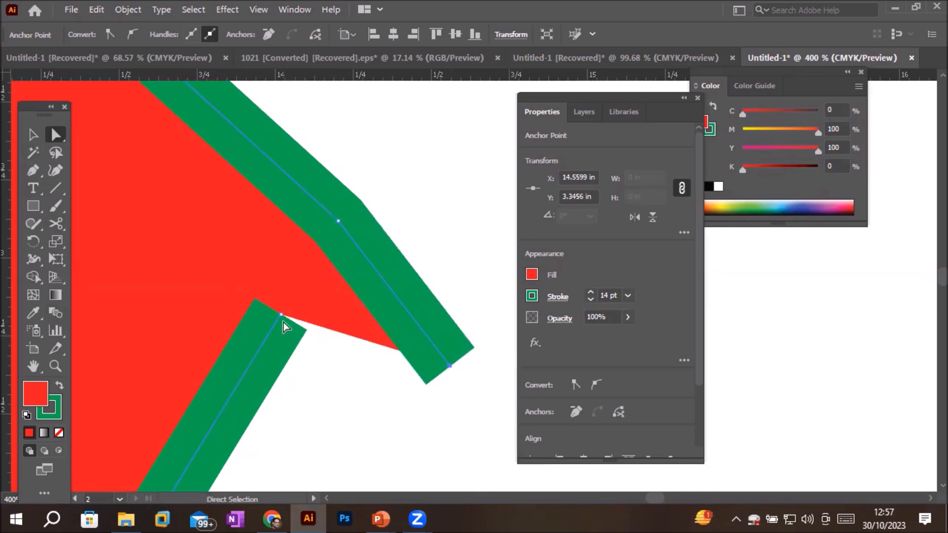
{"action": "mouse_move", "coordinate": [282, 315]}
{"action": "left_mouse_down"}
{"action": "mouse_move", "coordinate": [380, 419]}
{"action": "mouse_move", "coordinate": [426, 436]}
{"action": "mouse_move", "coordinate": [392, 416]}
{"action": "mouse_move", "coordinate": [431, 390]}
{"action": "mouse_move", "coordinate": [457, 345]}
{"action": "mouse_move", "coordinate": [372, 411]}
{"action": "mouse_move", "coordinate": [462, 342]}
{"action": "mouse_move", "coordinate": [459, 427]}
{"action": "mouse_move", "coordinate": [499, 451]}
{"action": "left_mouse_up"}
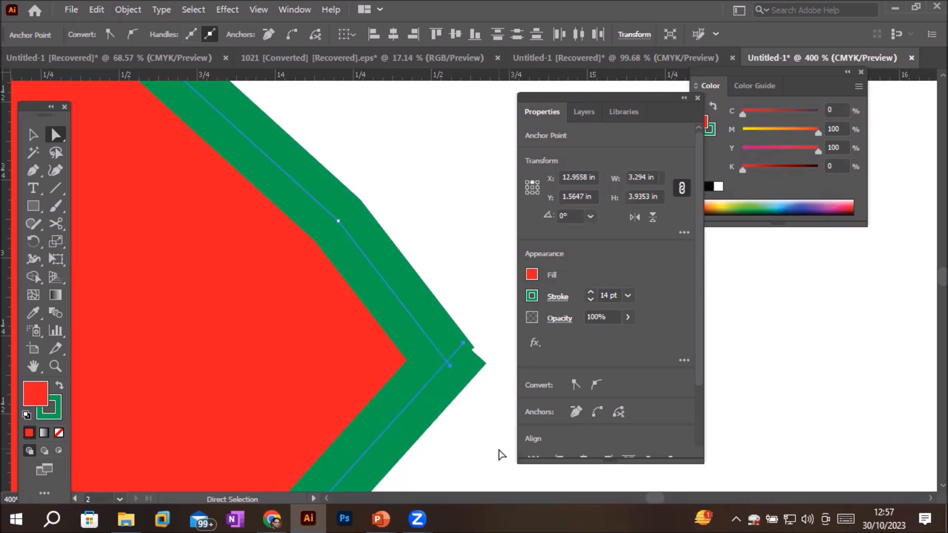
Step: Try to connect the two neighbouring cut ends, undo the connection, and deselect the path
{"action": "left_click", "coordinate": [288, 38]}
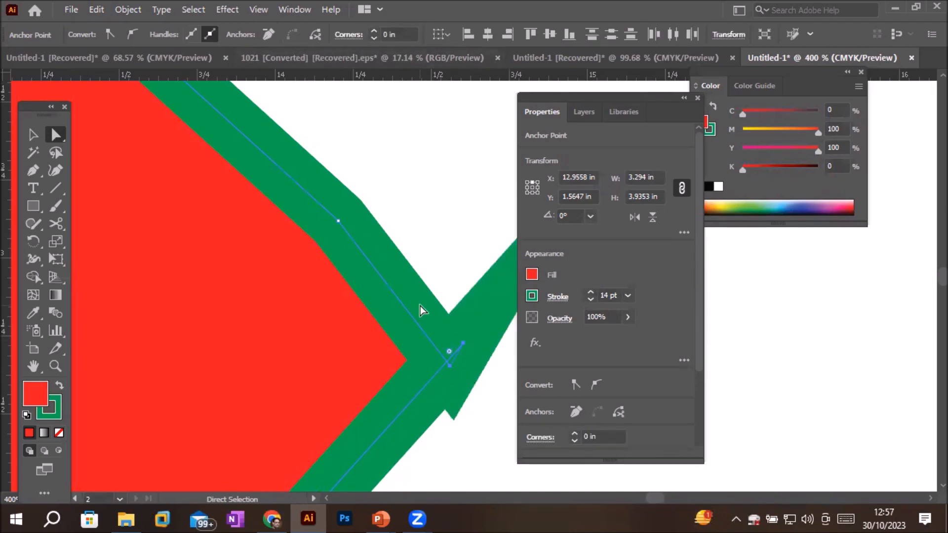
{"action": "key", "text": "ctrl+z"}
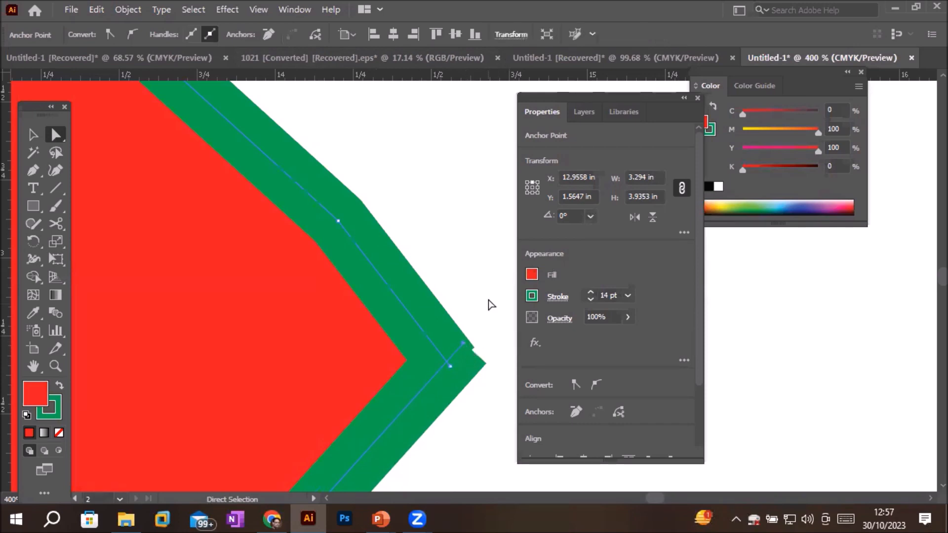
{"action": "left_click", "coordinate": [476, 334]}
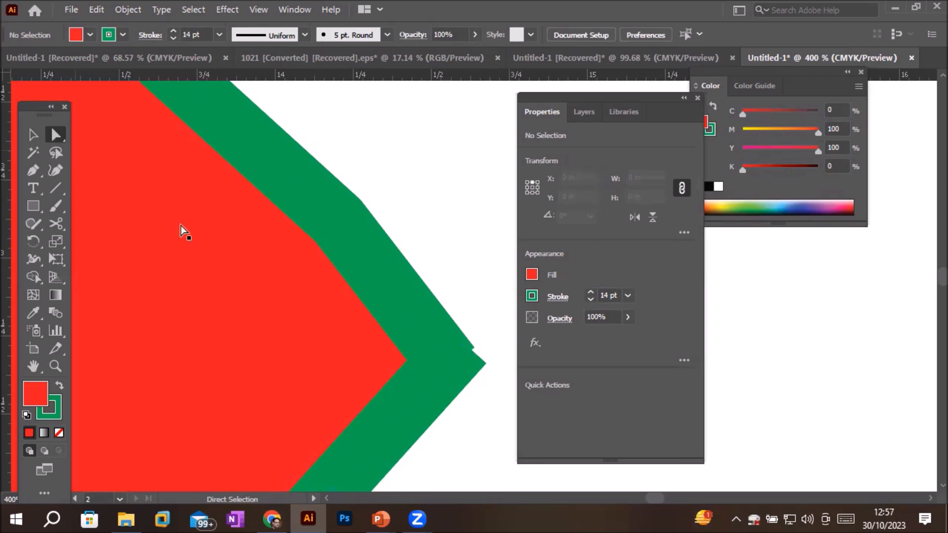
Step: Place both cut ends of the kite's outline on the same point at X 14.4933 in, Y 3.4813 in
{"action": "left_click", "coordinate": [419, 395]}
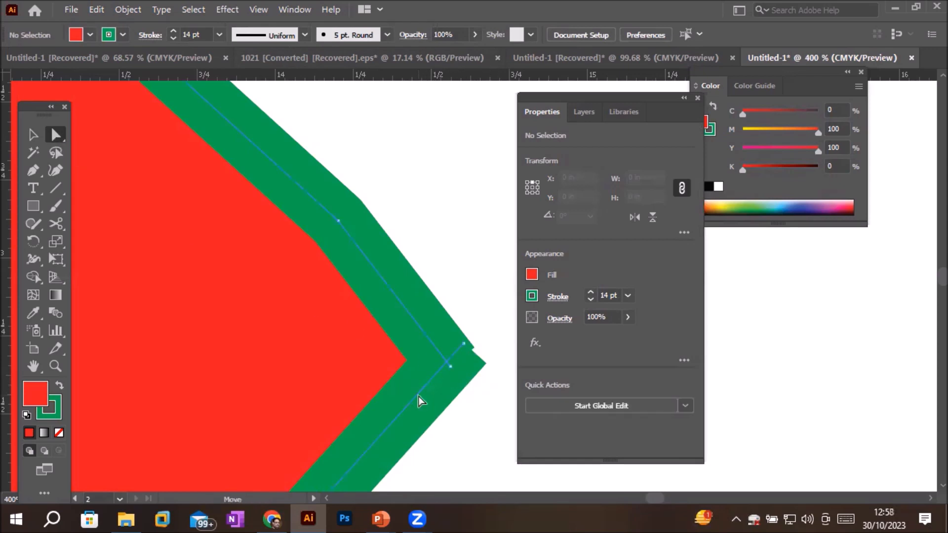
{"action": "mouse_move", "coordinate": [463, 343]}
{"action": "left_mouse_down"}
{"action": "mouse_move", "coordinate": [449, 404]}
{"action": "mouse_move", "coordinate": [428, 408]}
{"action": "left_mouse_up"}
{"action": "left_click_drag", "start_coordinate": [448, 365], "coordinate": [428, 412]}
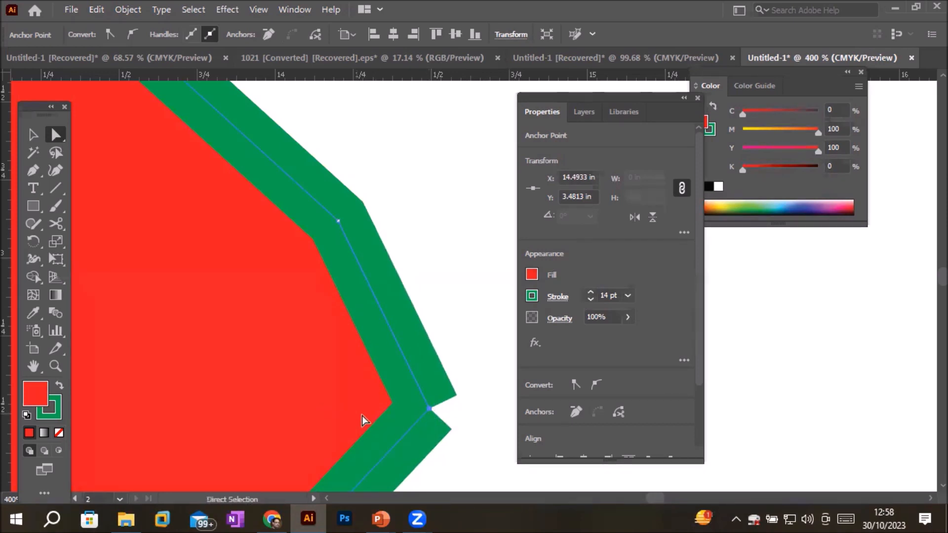
{"action": "scroll", "coordinate": [488, 452], "scroll_direction": "up", "scroll_amount": 3}
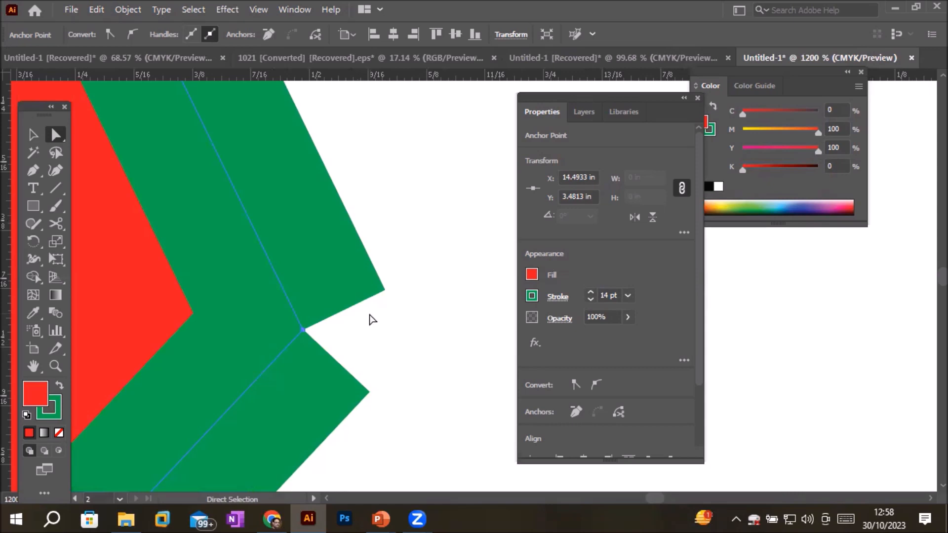
{"action": "scroll", "coordinate": [370, 319], "scroll_direction": "down", "scroll_amount": 1}
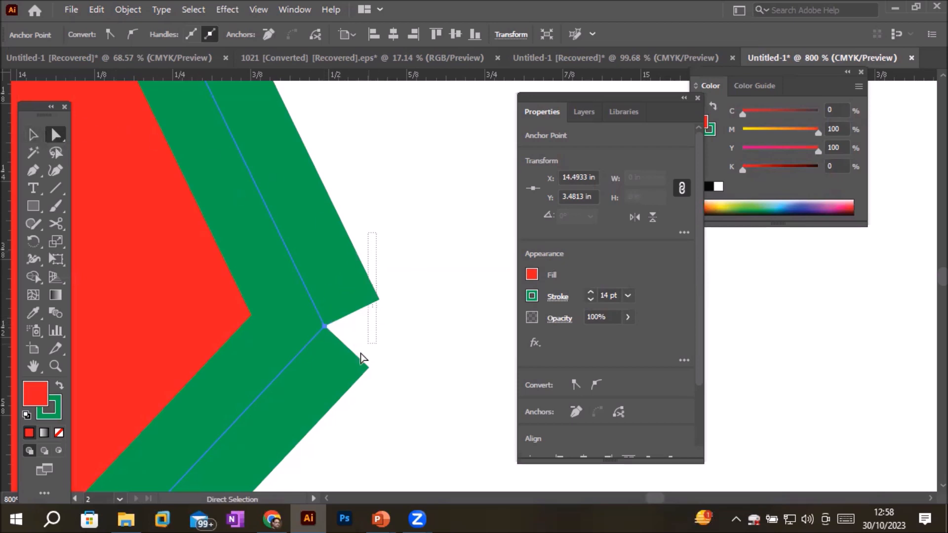
Step: Connect the two coincident cut ends at the kite's right corner to close its outline
{"action": "left_click", "coordinate": [278, 374]}
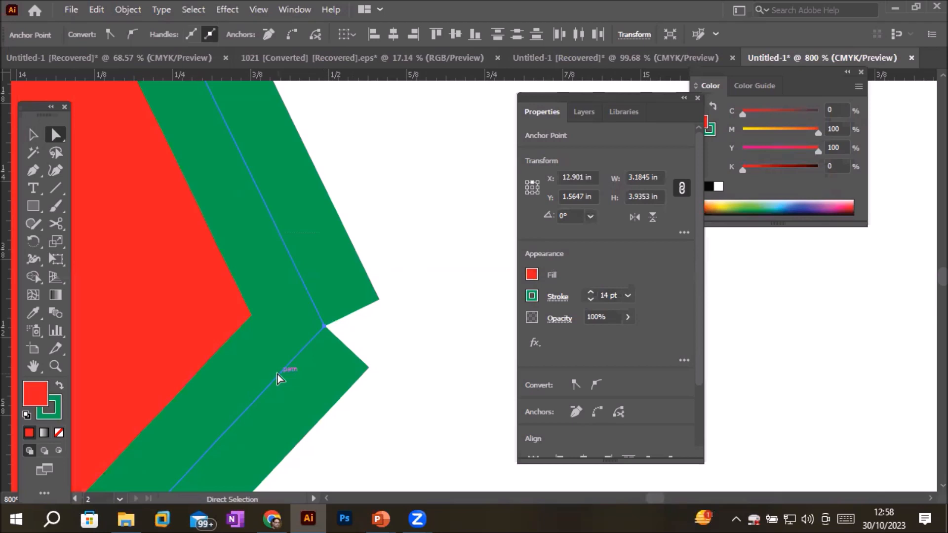
{"action": "left_click", "coordinate": [290, 35]}
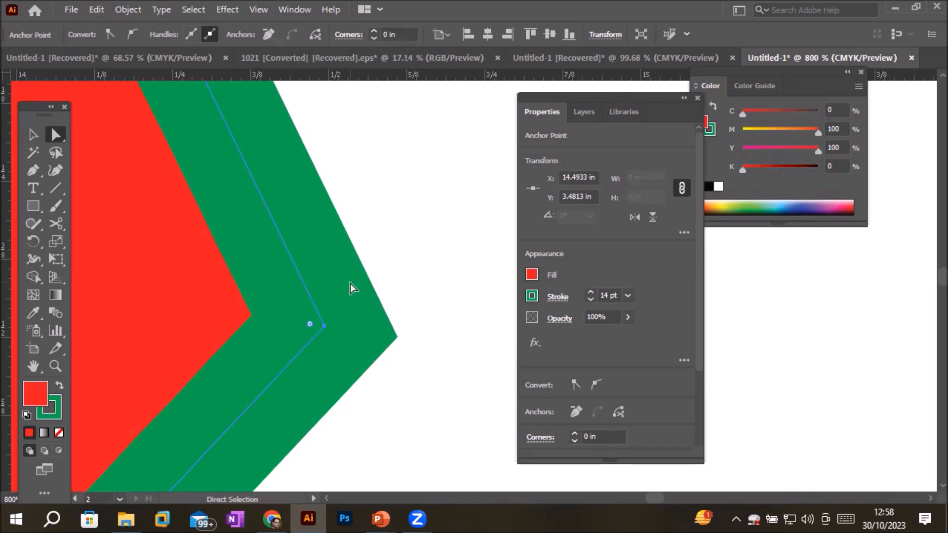
{"action": "key", "text": "ctrl+1"}
{"action": "key", "text": "ctrl+minus"}
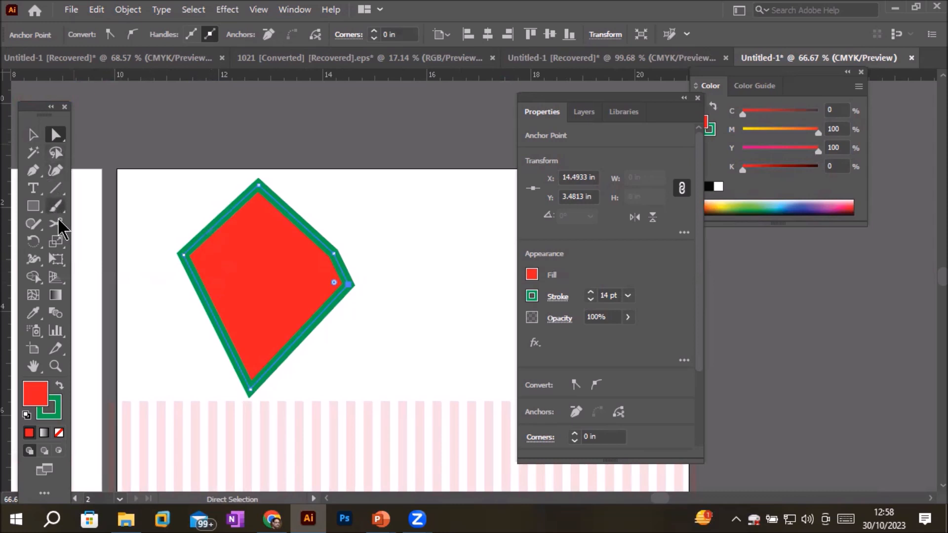
{"action": "left_click", "coordinate": [54, 188]}
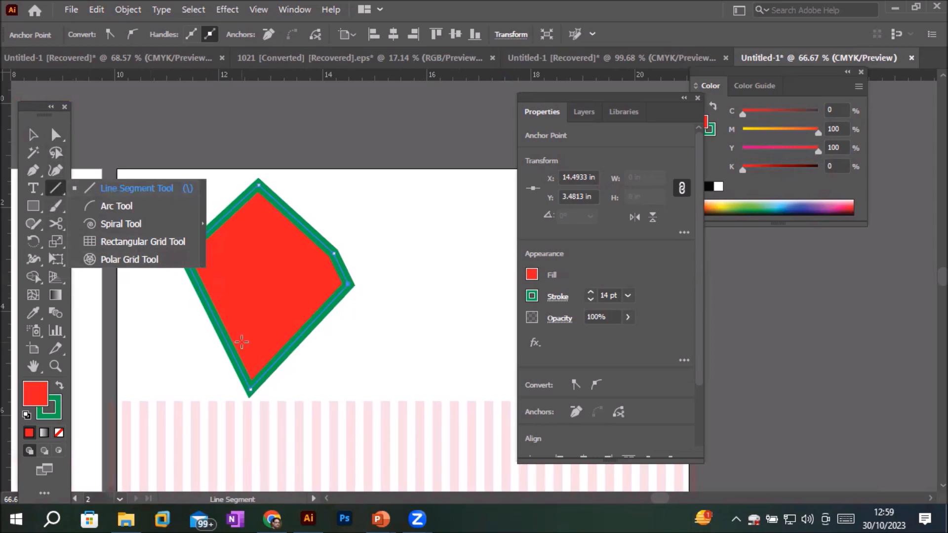
{"action": "scroll", "coordinate": [242, 341], "scroll_direction": "down", "scroll_amount": 4}
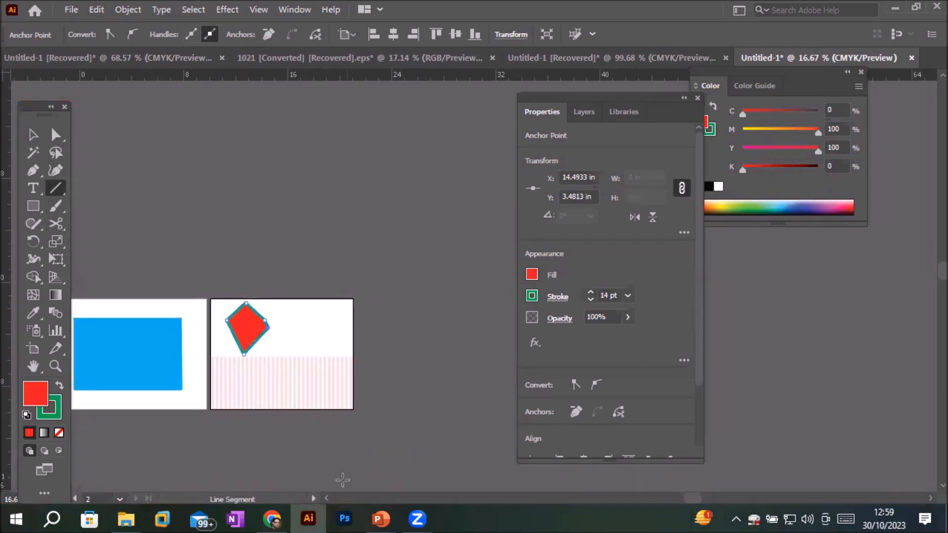
{"action": "left_click_drag", "start_coordinate": [112, 247], "coordinate": [222, 147]}
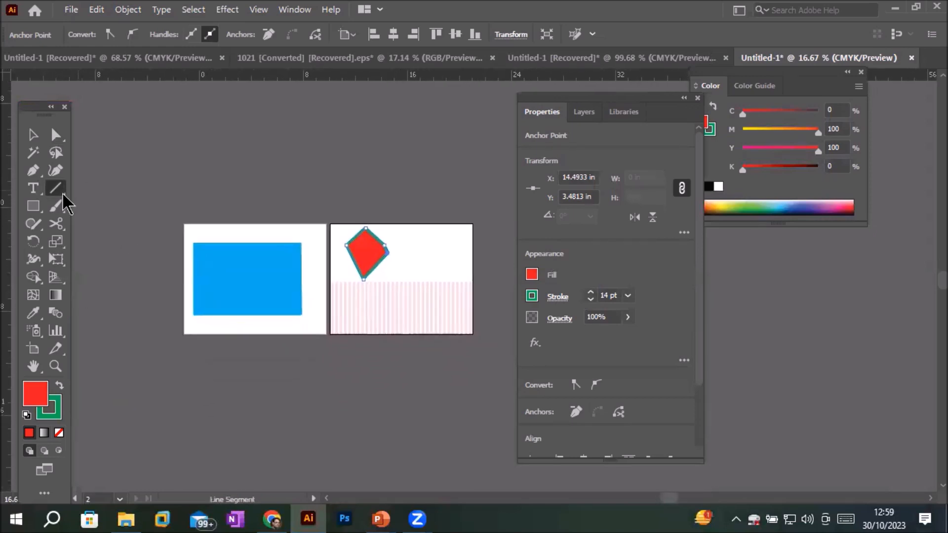
{"action": "left_click", "coordinate": [33, 206]}
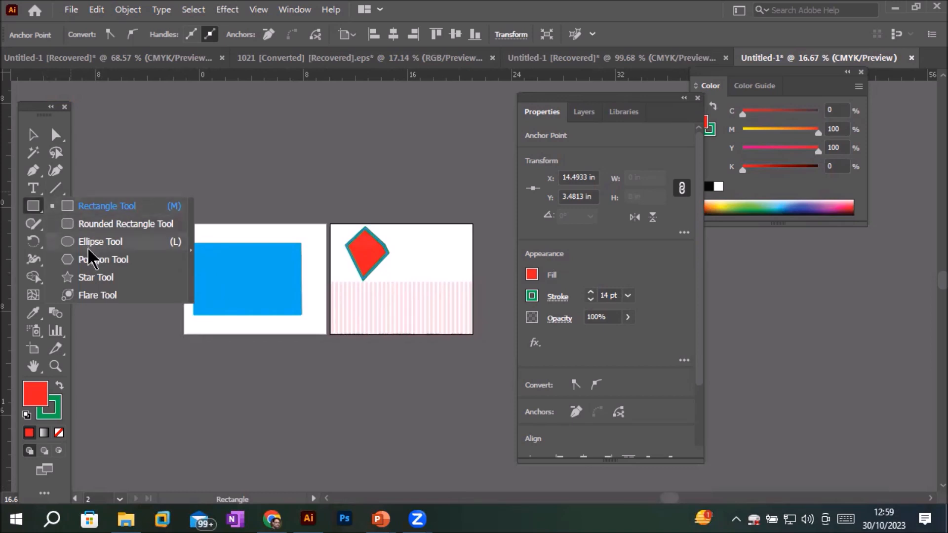
{"action": "key", "text": "ctrl"}
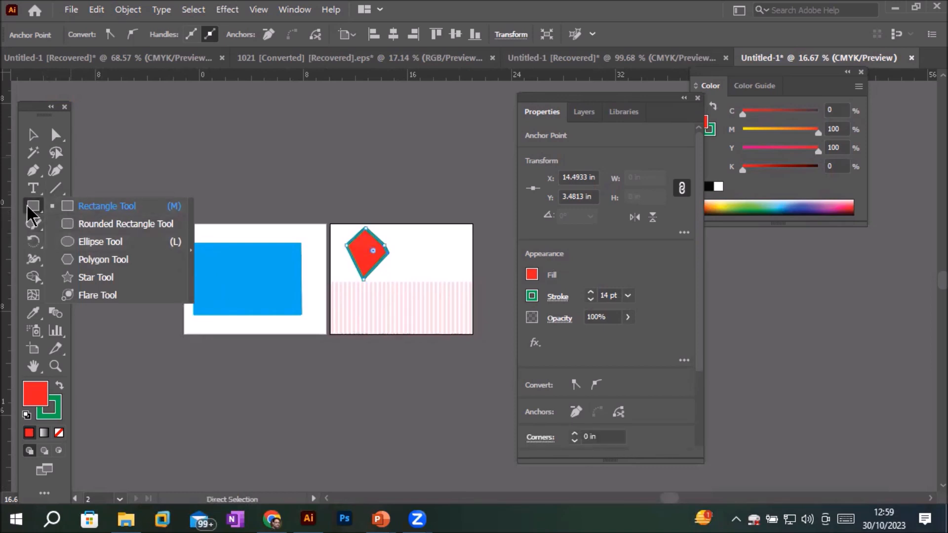
{"action": "left_click", "coordinate": [32, 206]}
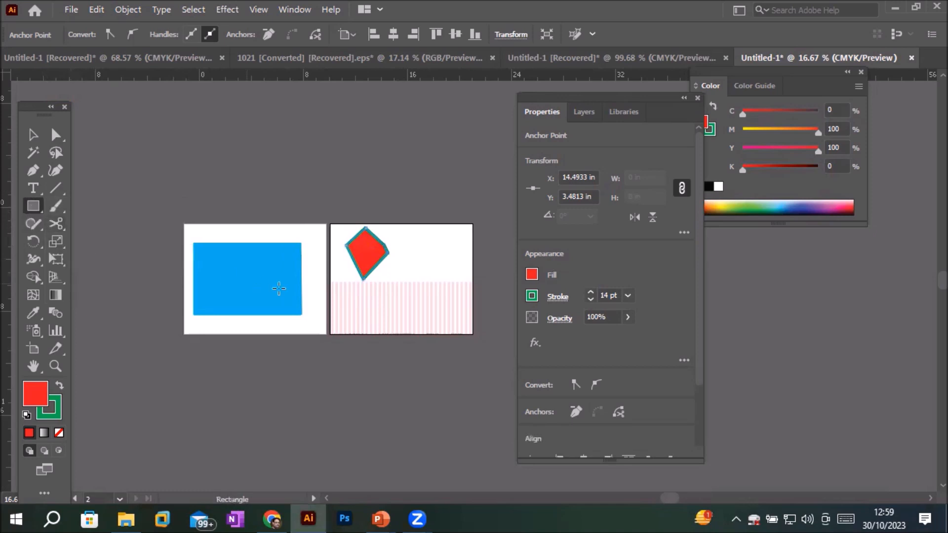
Step: Delete the blue rectangle from the first artboard
{"action": "left_click", "coordinate": [56, 134]}
{"action": "left_click", "coordinate": [264, 295]}
{"action": "key", "text": "Delete"}
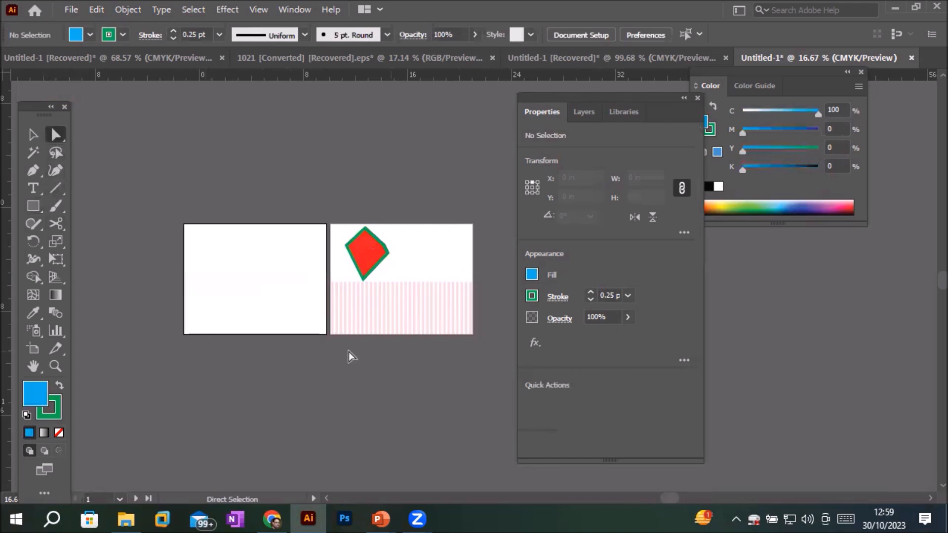
Step: Draw an 11 in horizontal line across the first artboard near its lower edge and set its stroke to 12 pt
{"action": "left_click", "coordinate": [53, 192]}
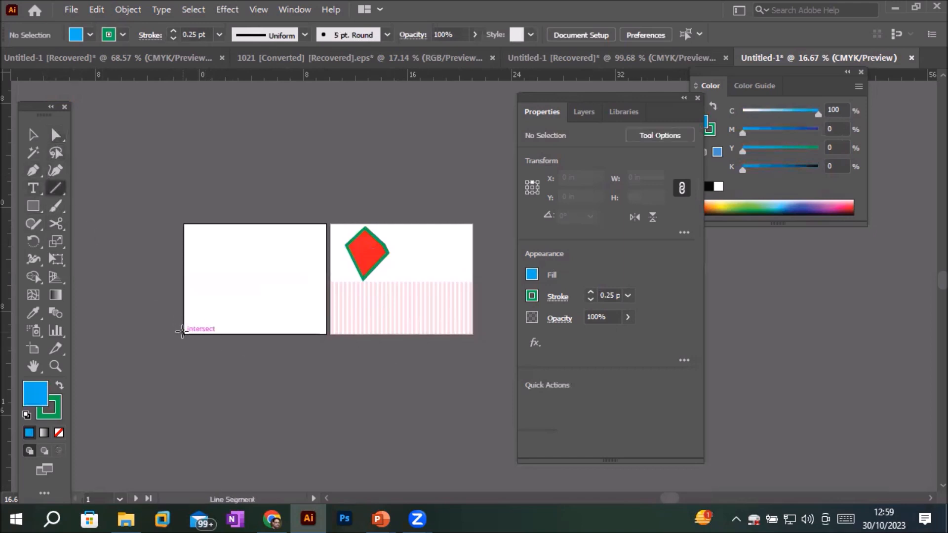
{"action": "mouse_move", "coordinate": [184, 326]}
{"action": "left_mouse_down"}
{"action": "mouse_move", "coordinate": [325, 326]}
{"action": "mouse_move", "coordinate": [327, 226]}
{"action": "mouse_move", "coordinate": [309, 343]}
{"action": "mouse_move", "coordinate": [291, 338]}
{"action": "mouse_move", "coordinate": [292, 298]}
{"action": "mouse_move", "coordinate": [317, 313]}
{"action": "mouse_move", "coordinate": [316, 267]}
{"action": "mouse_move", "coordinate": [324, 294]}
{"action": "mouse_move", "coordinate": [310, 267]}
{"action": "mouse_move", "coordinate": [313, 321]}
{"action": "mouse_move", "coordinate": [329, 312]}
{"action": "left_mouse_up"}
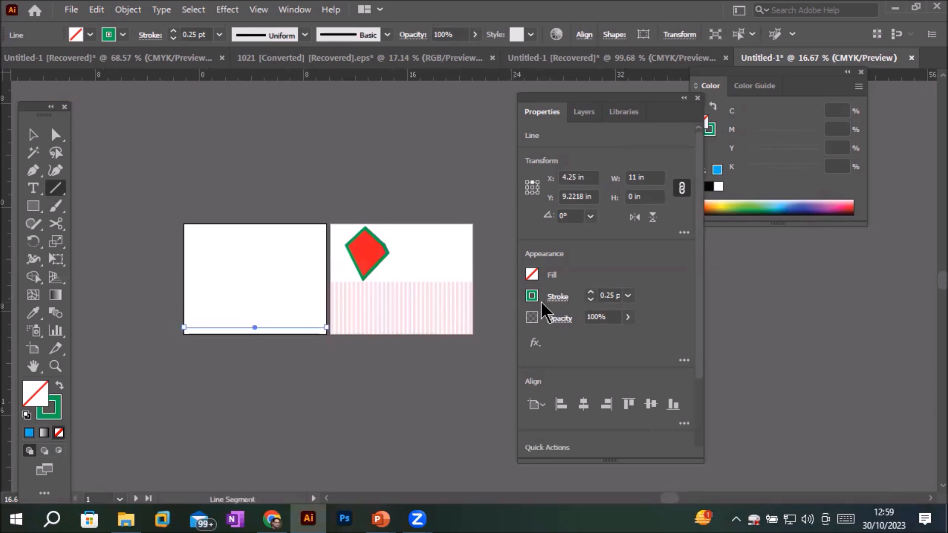
{"action": "left_click", "coordinate": [590, 292]}
{"action": "left_click", "coordinate": [591, 292]}
{"action": "left_click", "coordinate": [591, 292]}
{"action": "left_click", "coordinate": [591, 292]}
{"action": "left_click", "coordinate": [591, 292]}
{"action": "left_click", "coordinate": [591, 292]}
{"action": "left_click", "coordinate": [591, 293]}
{"action": "left_click", "coordinate": [591, 292]}
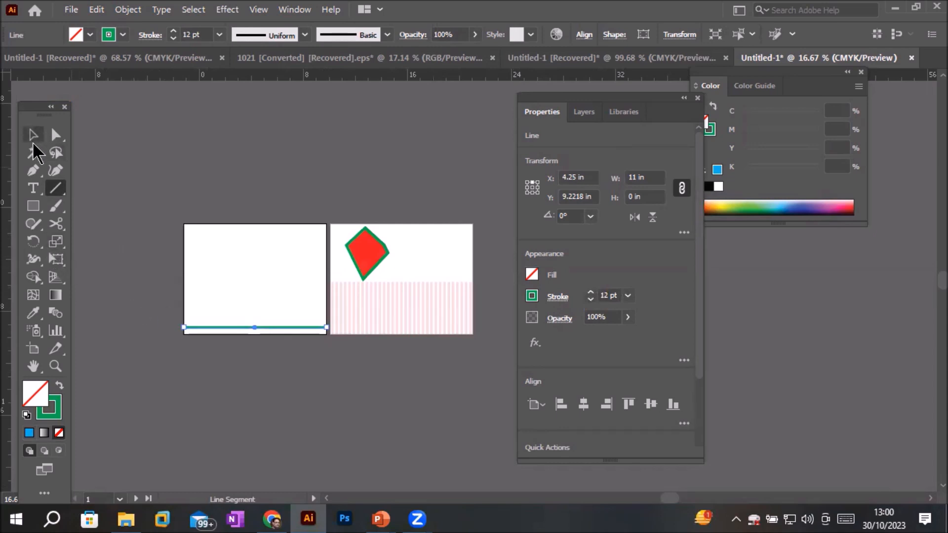
Step: Copy the green line about 0.86 in upward and repeat the copy eight more times to fill the artboard with evenly spaced lines
{"action": "left_click", "coordinate": [54, 134]}
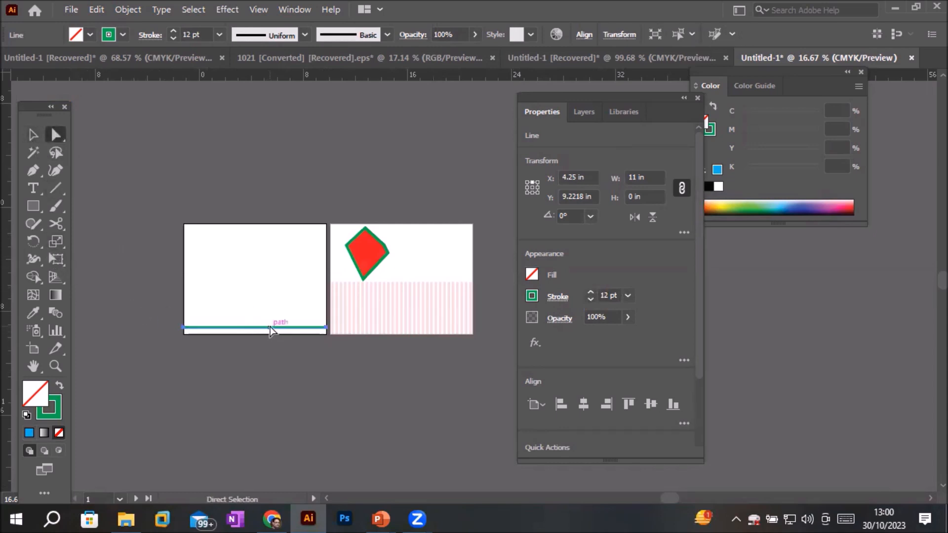
{"action": "left_click_drag", "start_coordinate": [271, 330], "coordinate": [268, 318]}
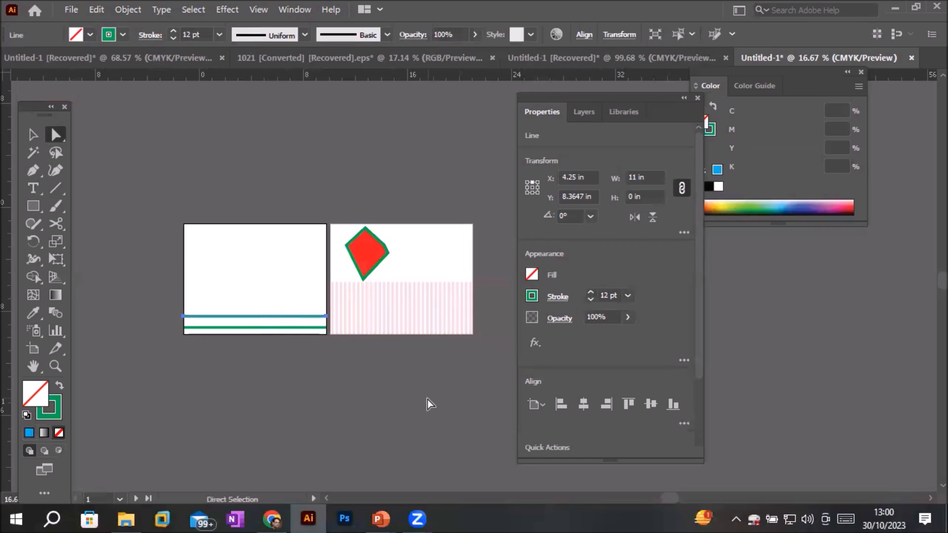
{"action": "key", "text": "ctrl+d"}
{"action": "key", "text": "ctrl+d"}
{"action": "key", "text": "ctrl+d"}
{"action": "key", "text": "ctrl+d"}
{"action": "key", "text": "ctrl+d"}
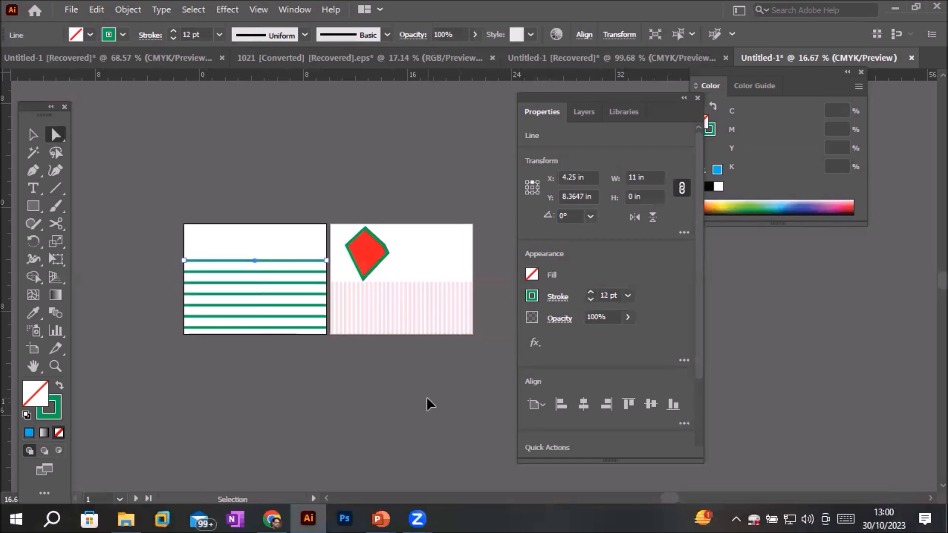
{"action": "key", "text": "ctrl+d"}
{"action": "key", "text": "ctrl+d"}
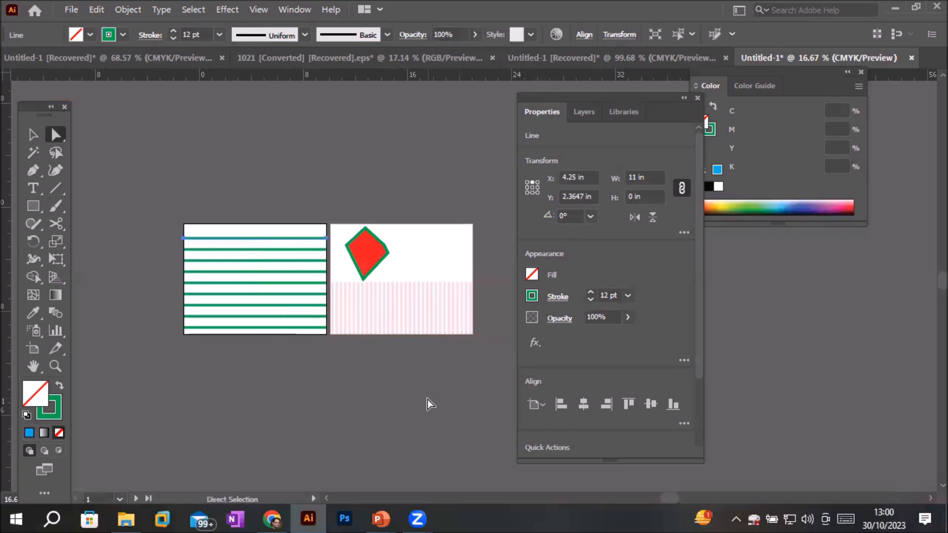
{"action": "key", "text": "ctrl+d"}
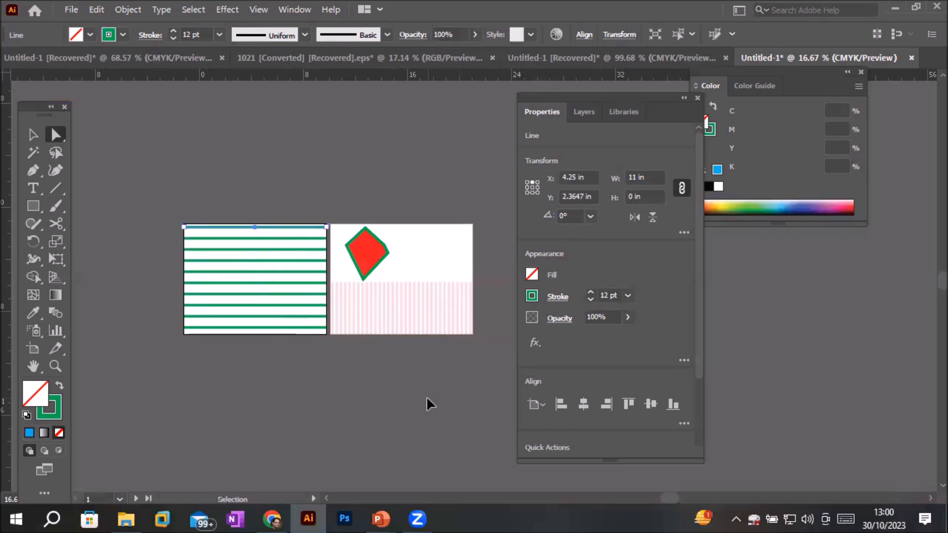
Step: Shift the pink stripes on the second artboard to the right so they extend past its right edge
{"action": "left_click_drag", "start_coordinate": [166, 204], "coordinate": [332, 353]}
{"action": "left_click", "coordinate": [336, 357]}
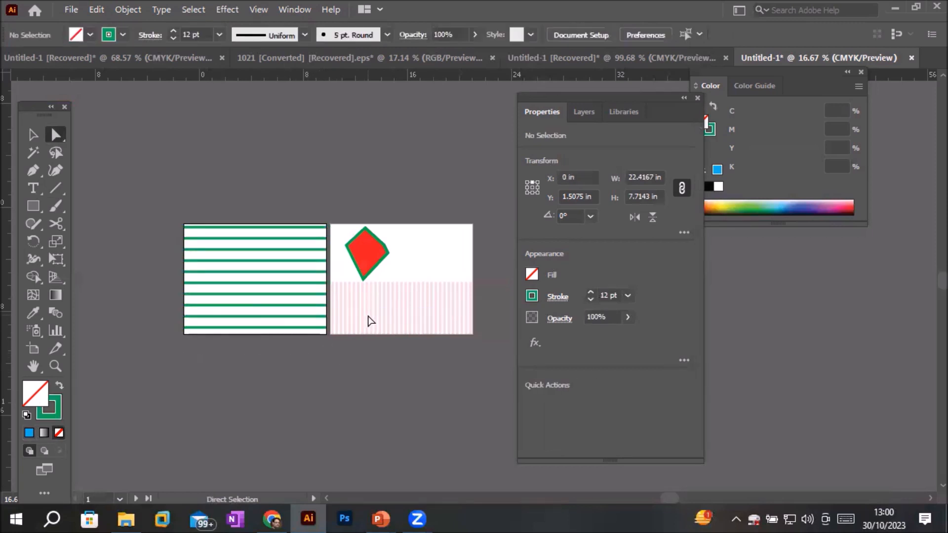
{"action": "mouse_move", "coordinate": [398, 275]}
{"action": "left_mouse_down"}
{"action": "mouse_move", "coordinate": [461, 339]}
{"action": "mouse_move", "coordinate": [472, 313]}
{"action": "left_mouse_up"}
Step: Select all the green lines on the first artboard and set their opacity to 12%
{"action": "mouse_move", "coordinate": [144, 203]}
{"action": "left_mouse_down"}
{"action": "mouse_move", "coordinate": [254, 300]}
{"action": "mouse_move", "coordinate": [338, 351]}
{"action": "left_mouse_up"}
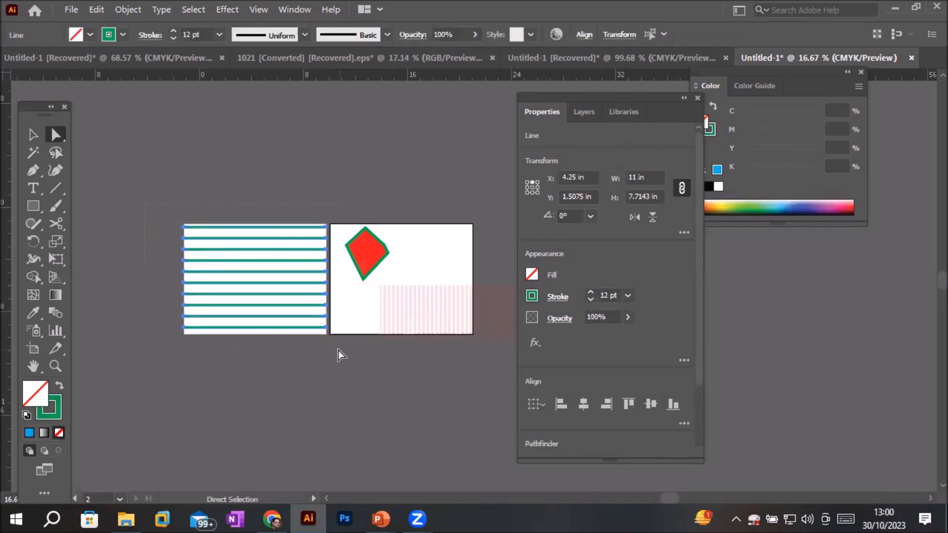
{"action": "left_click", "coordinate": [628, 317]}
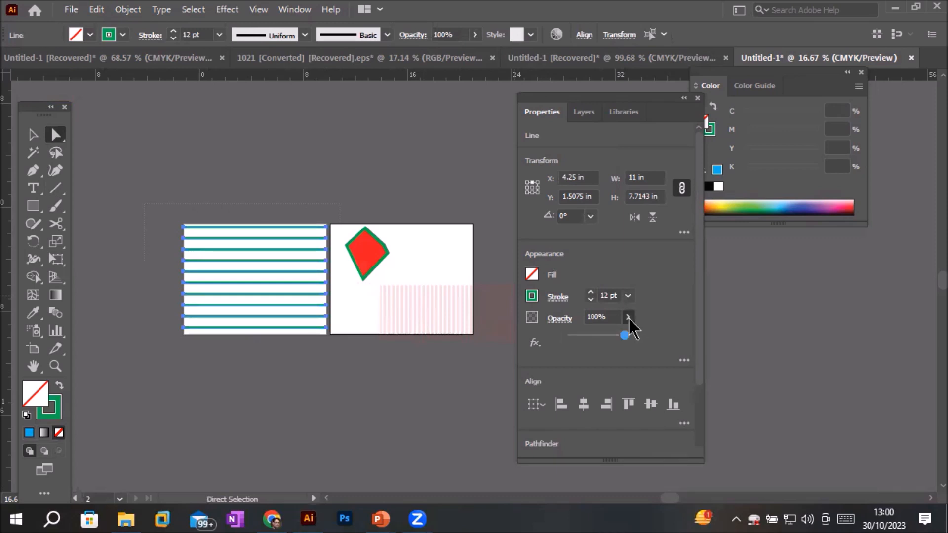
{"action": "left_click_drag", "start_coordinate": [624, 336], "coordinate": [582, 336]}
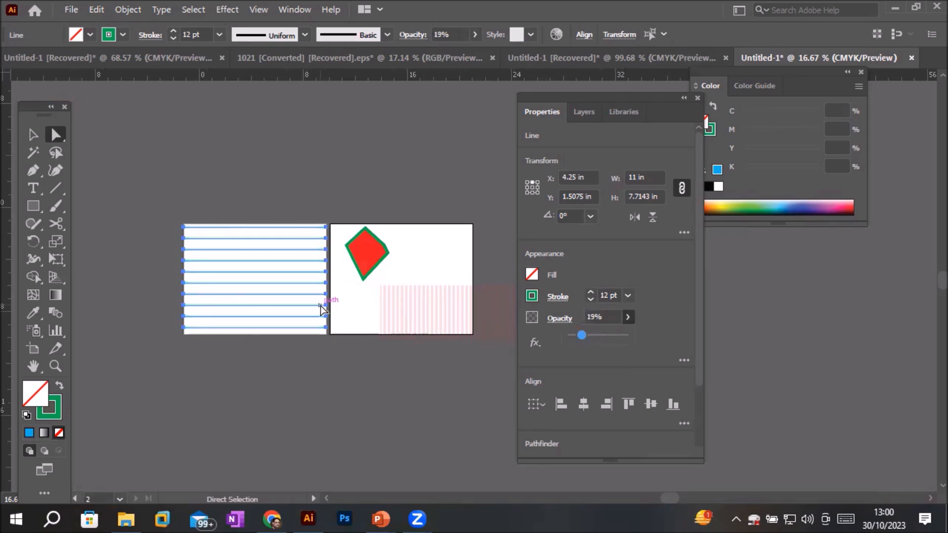
{"action": "left_click_drag", "start_coordinate": [582, 334], "coordinate": [577, 337]}
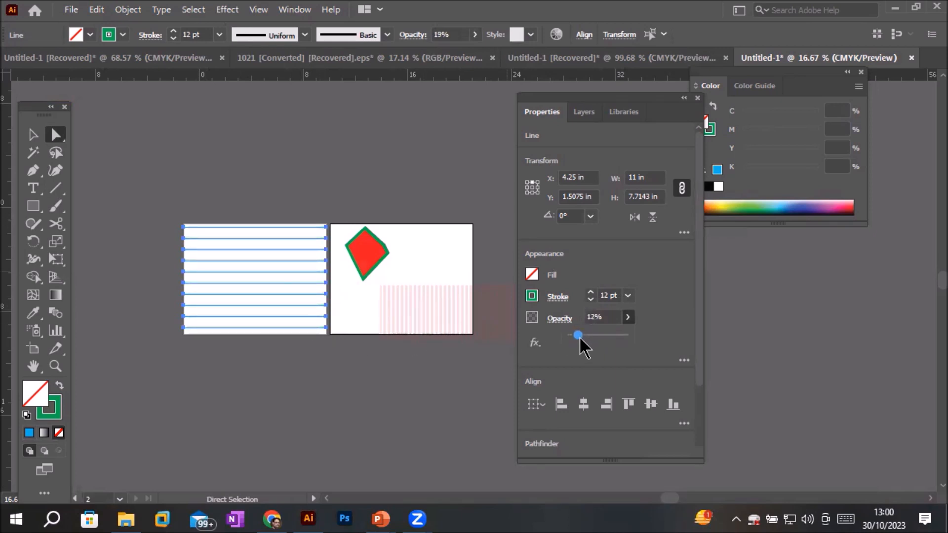
Step: Add the text "POSTER Design" near the upper left of the first artboard with the Type tool
{"action": "left_click", "coordinate": [34, 188]}
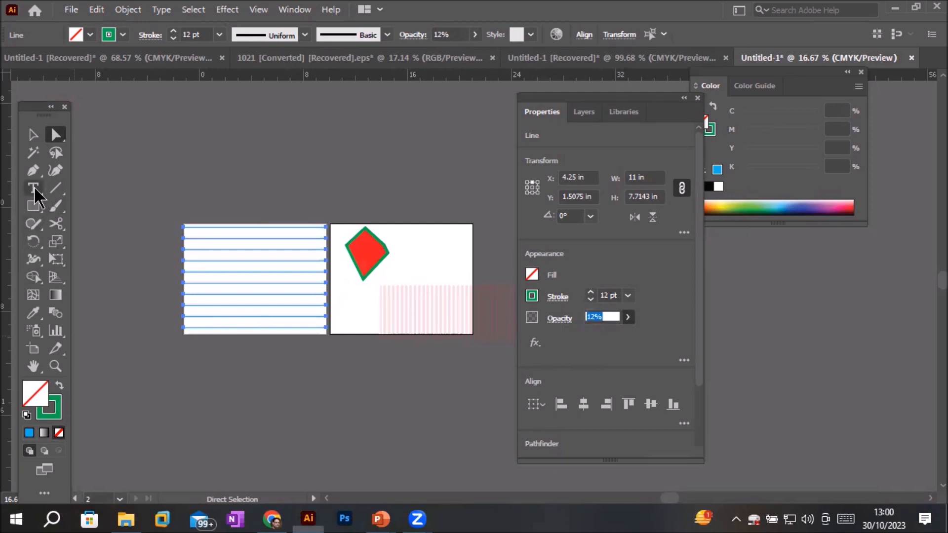
{"action": "left_click", "coordinate": [215, 240]}
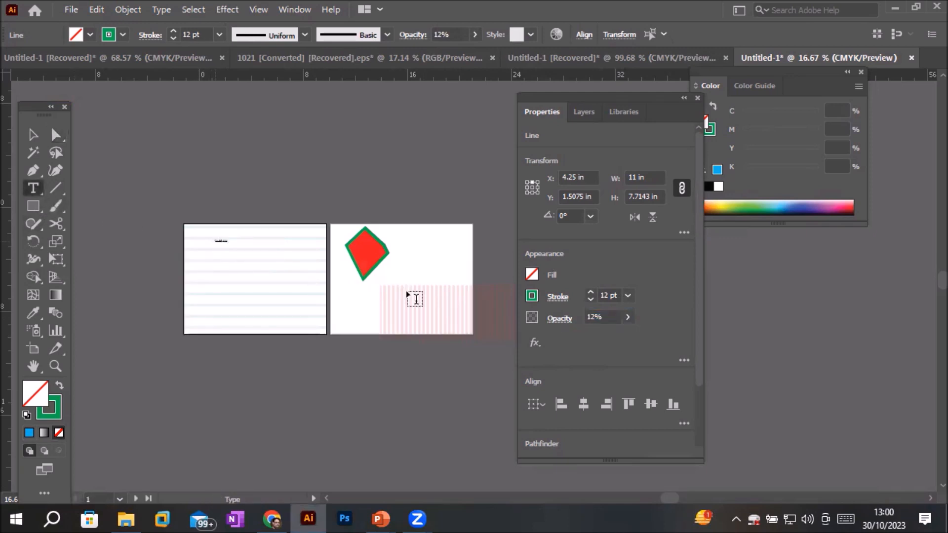
{"action": "type", "text": "P"}
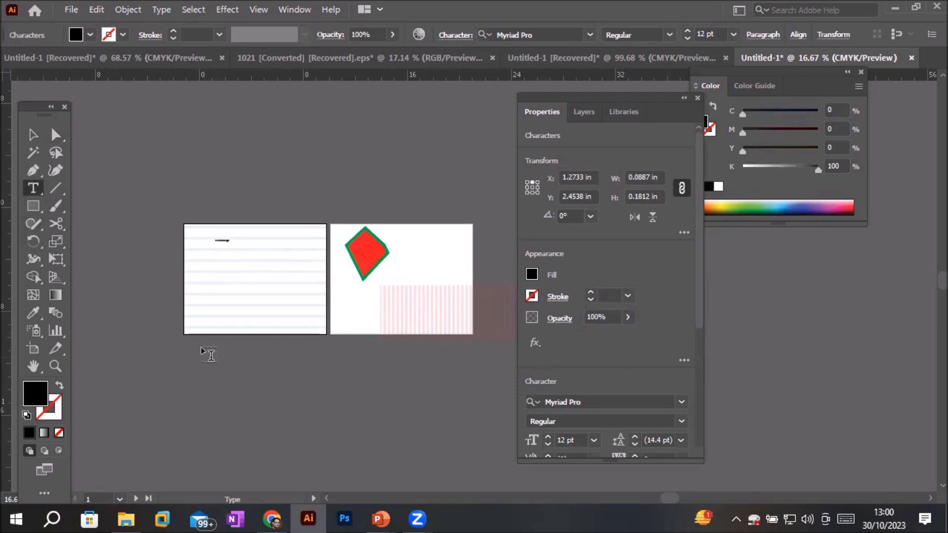
{"action": "scroll", "coordinate": [197, 249], "scroll_direction": "up", "scroll_amount": 3}
{"action": "scroll", "coordinate": [238, 223], "scroll_direction": "up", "scroll_amount": 2}
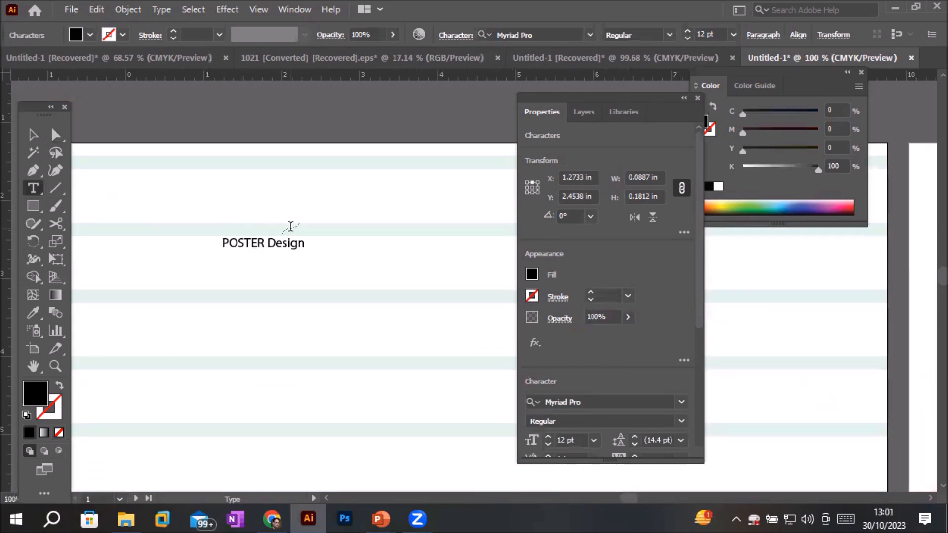
{"action": "scroll", "coordinate": [290, 226], "scroll_direction": "down", "scroll_amount": 3}
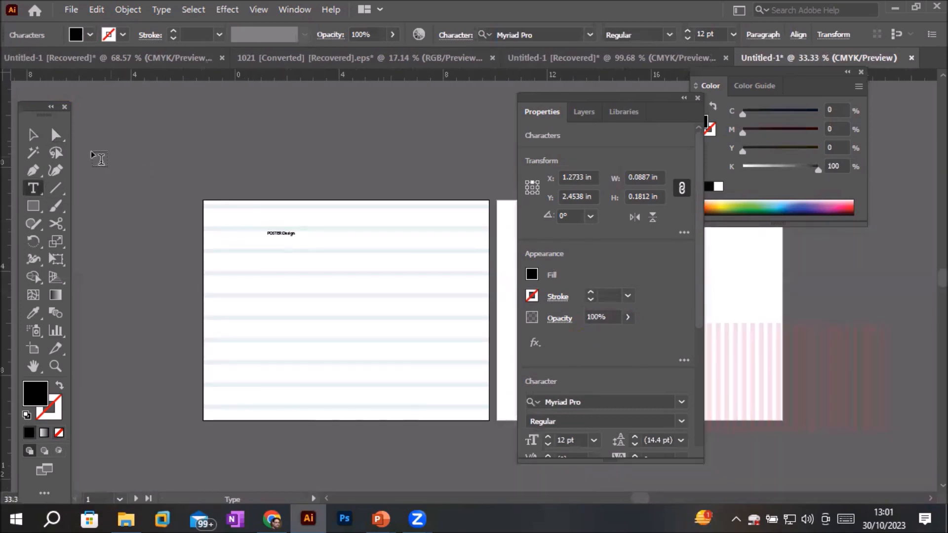
Step: Scale the "POSTER Design" text up to about 33.63 pt and place it between the top two lines at X 3.6783 in, Y 1.59 in
{"action": "left_click", "coordinate": [53, 137]}
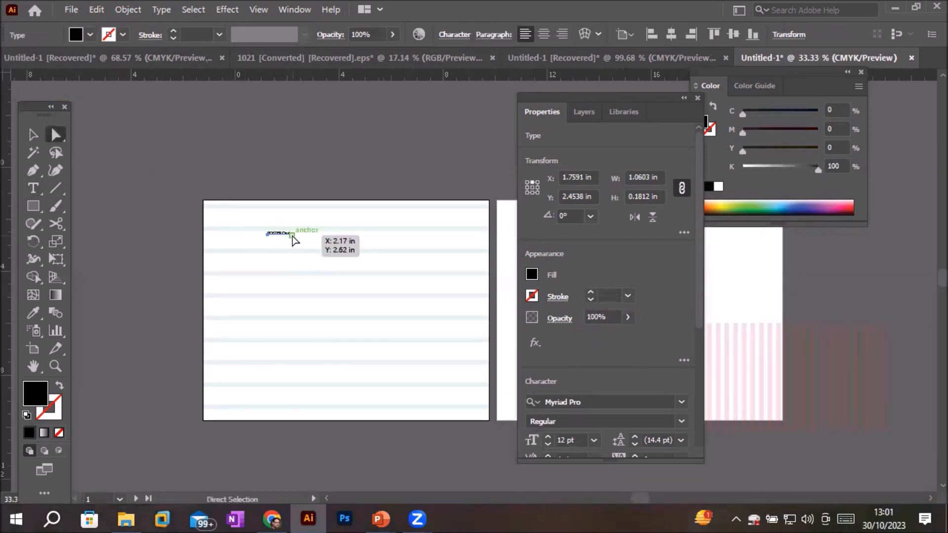
{"action": "scroll", "coordinate": [294, 241], "scroll_direction": "up", "scroll_amount": 4}
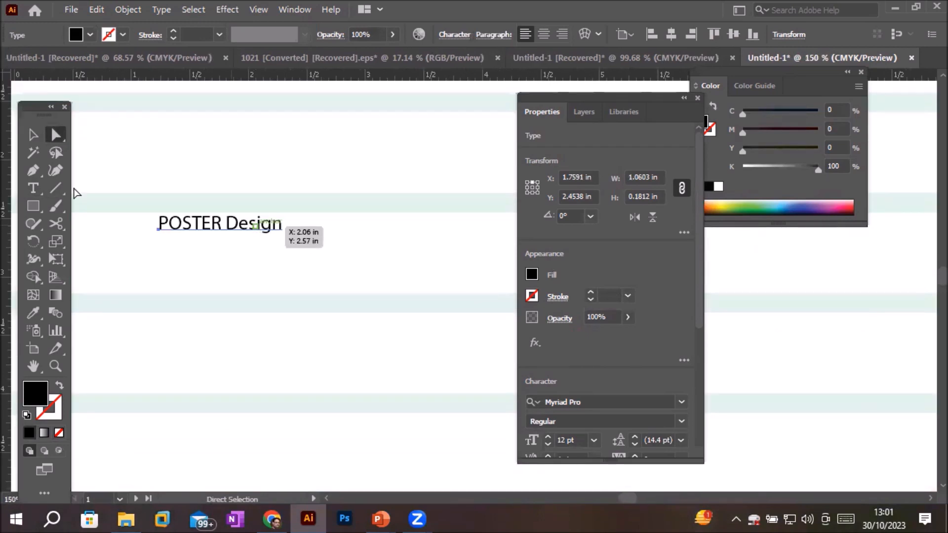
{"action": "left_click", "coordinate": [33, 134]}
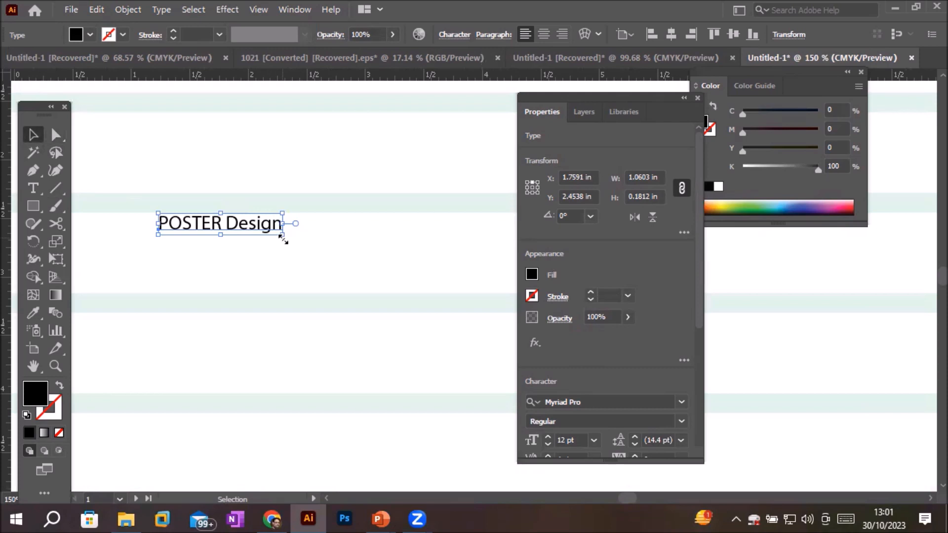
{"action": "left_click_drag", "start_coordinate": [283, 240], "coordinate": [507, 421]}
{"action": "scroll", "coordinate": [401, 355], "scroll_direction": "down", "scroll_amount": 3}
{"action": "left_click_drag", "start_coordinate": [386, 320], "coordinate": [422, 286]}
{"action": "scroll", "coordinate": [425, 335], "scroll_direction": "down", "scroll_amount": 2}
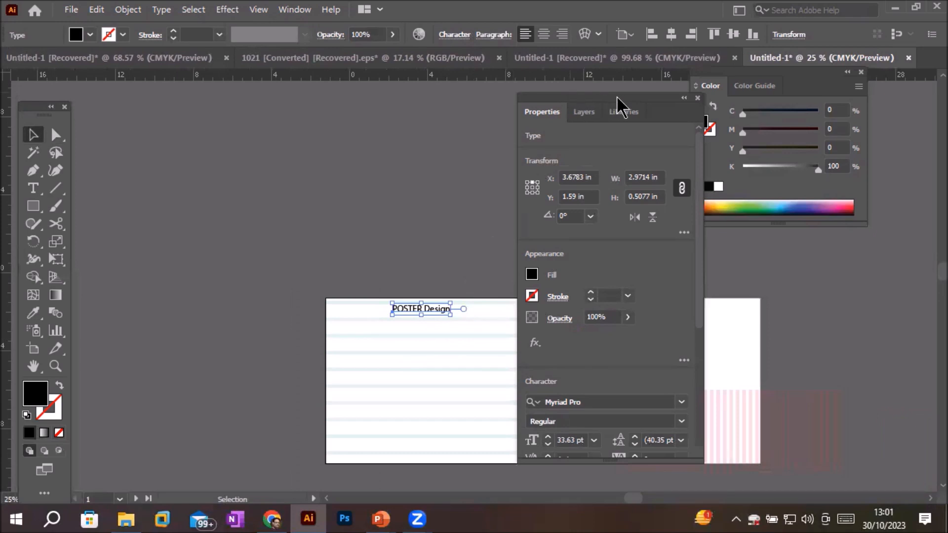
Step: Move the "POSTER Design" text right to X 4.4725 in, Y 1.59 in, and reposition the floating Properties panel
{"action": "left_click_drag", "start_coordinate": [601, 97], "coordinate": [642, 98]}
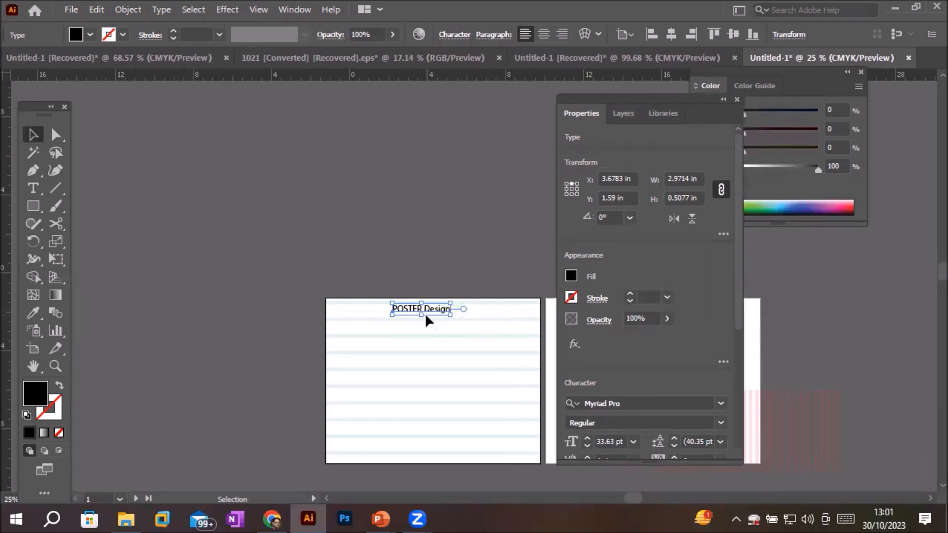
{"action": "mouse_move", "coordinate": [428, 309]}
{"action": "left_mouse_down"}
{"action": "mouse_move", "coordinate": [456, 309]}
{"action": "mouse_move", "coordinate": [442, 309]}
{"action": "left_mouse_up"}
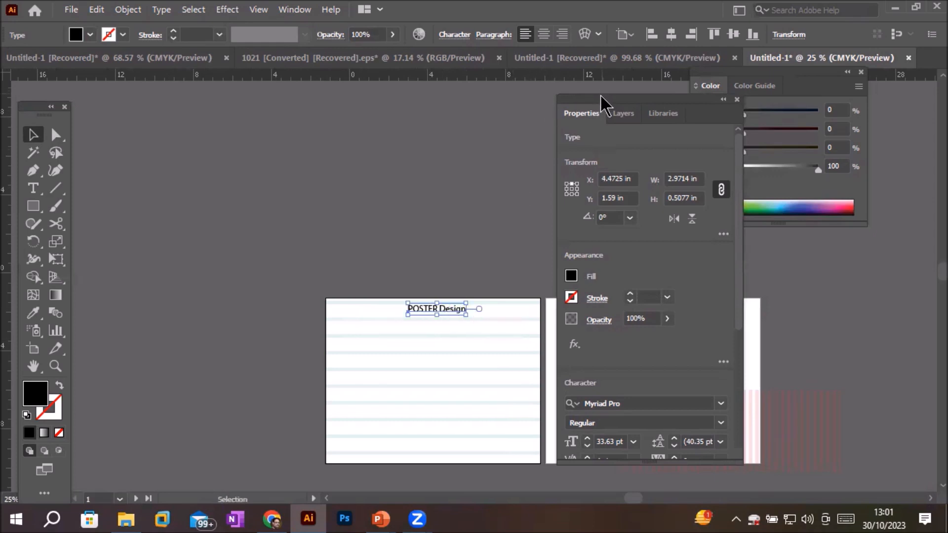
{"action": "left_click_drag", "start_coordinate": [597, 101], "coordinate": [570, 84]}
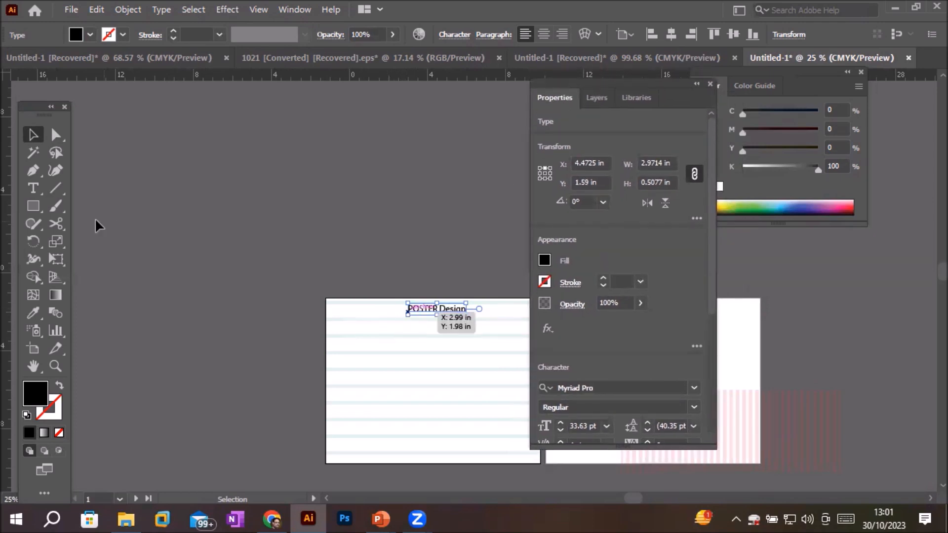
{"action": "left_click", "coordinate": [56, 134]}
{"action": "left_click", "coordinate": [421, 312]}
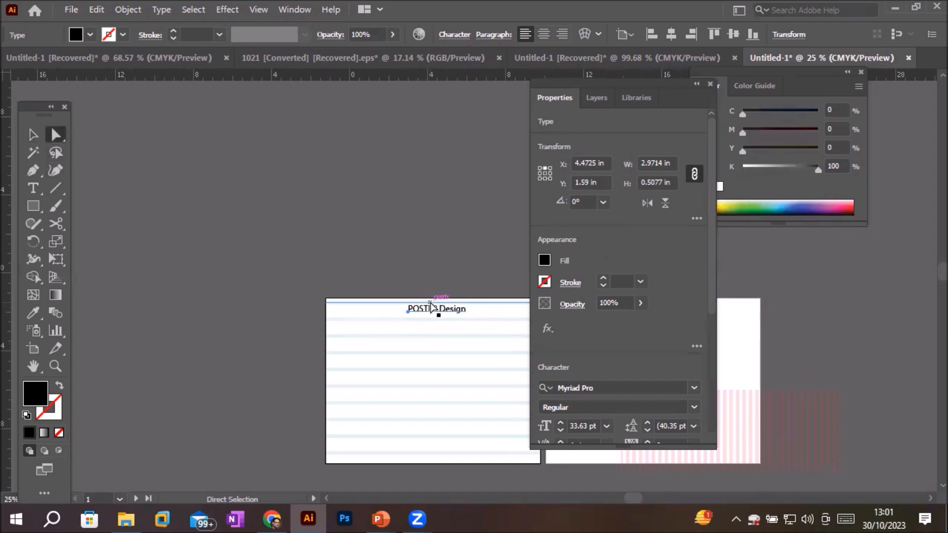
{"action": "left_click", "coordinate": [57, 190]}
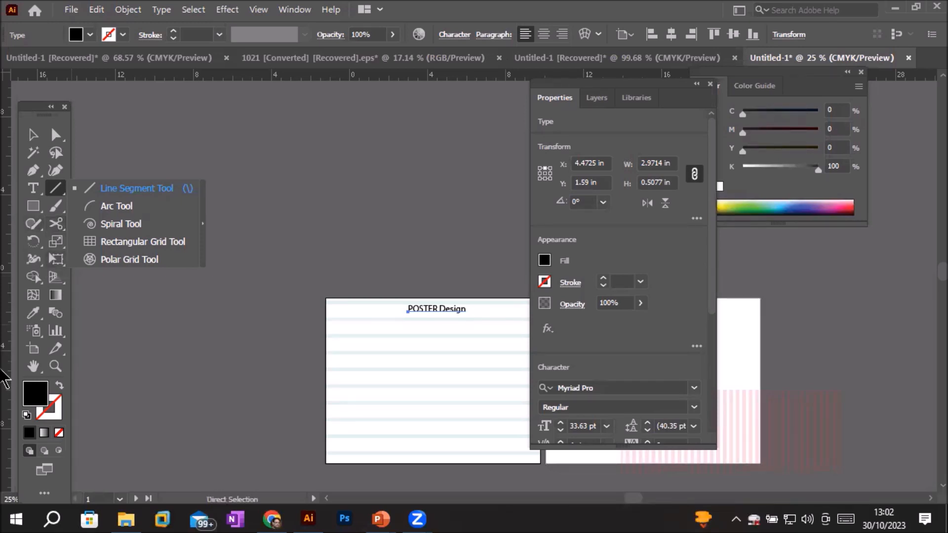
Step: Delete the red polygon with the green outline and the pink striped line from the second artboard
{"action": "left_click", "coordinate": [30, 367]}
{"action": "left_click_drag", "start_coordinate": [383, 313], "coordinate": [156, 247]}
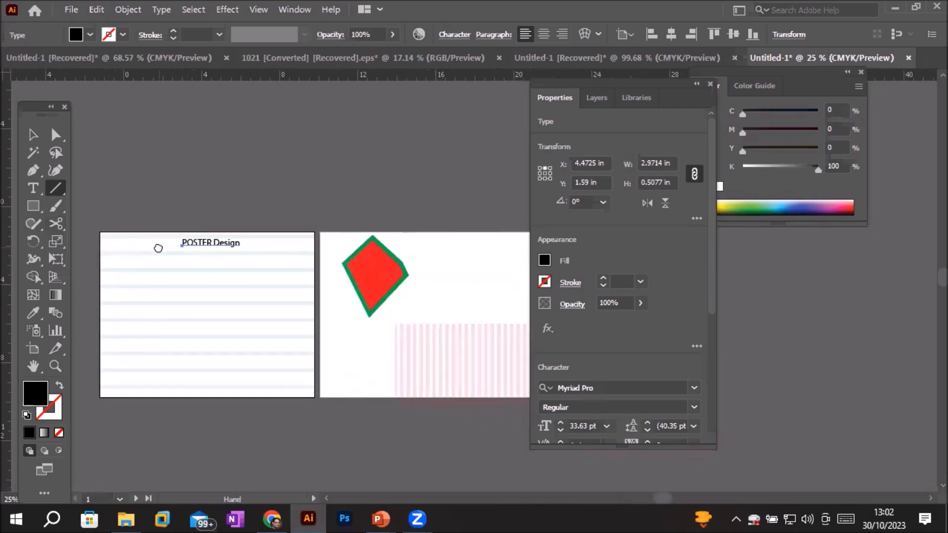
{"action": "left_click_drag", "start_coordinate": [388, 275], "coordinate": [333, 284]}
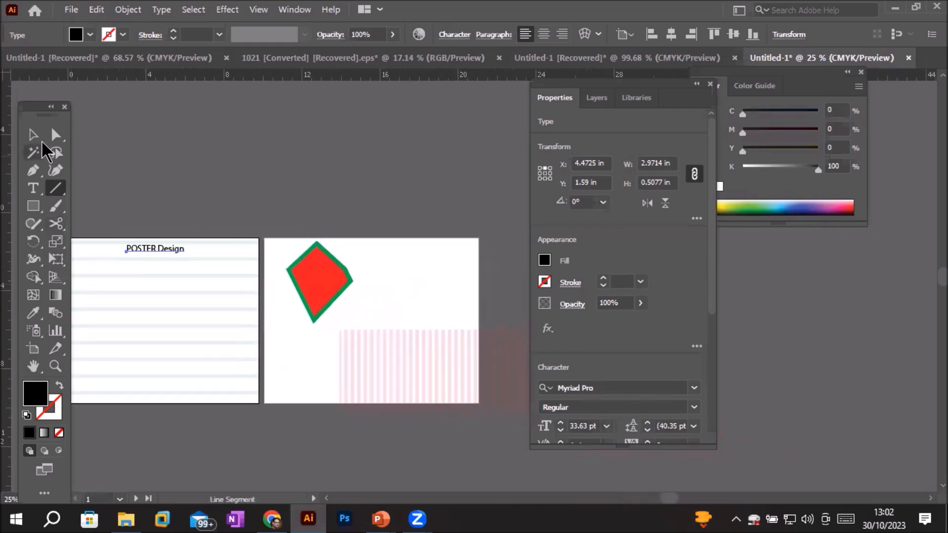
{"action": "left_click", "coordinate": [33, 134]}
{"action": "left_click", "coordinate": [336, 292]}
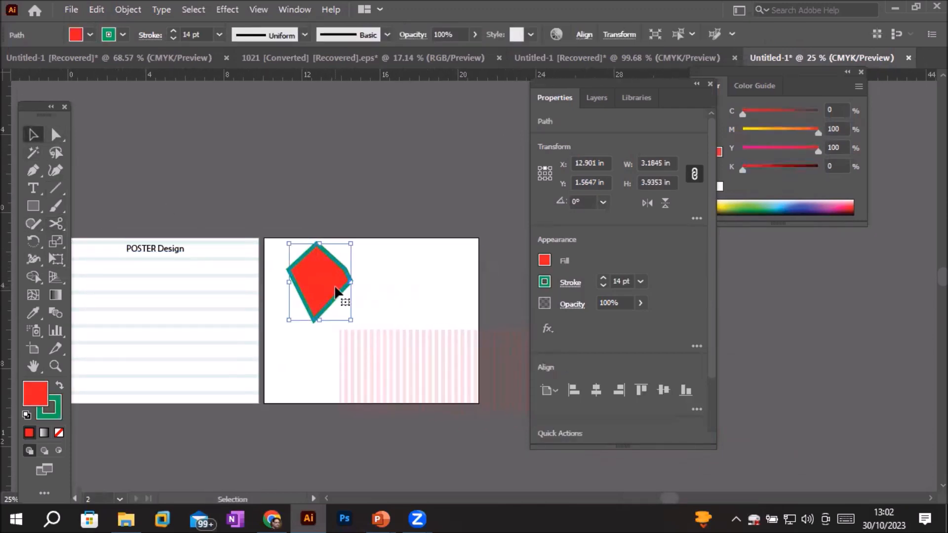
{"action": "key", "text": "Delete"}
{"action": "left_click", "coordinate": [414, 367]}
{"action": "key", "text": "Delete"}
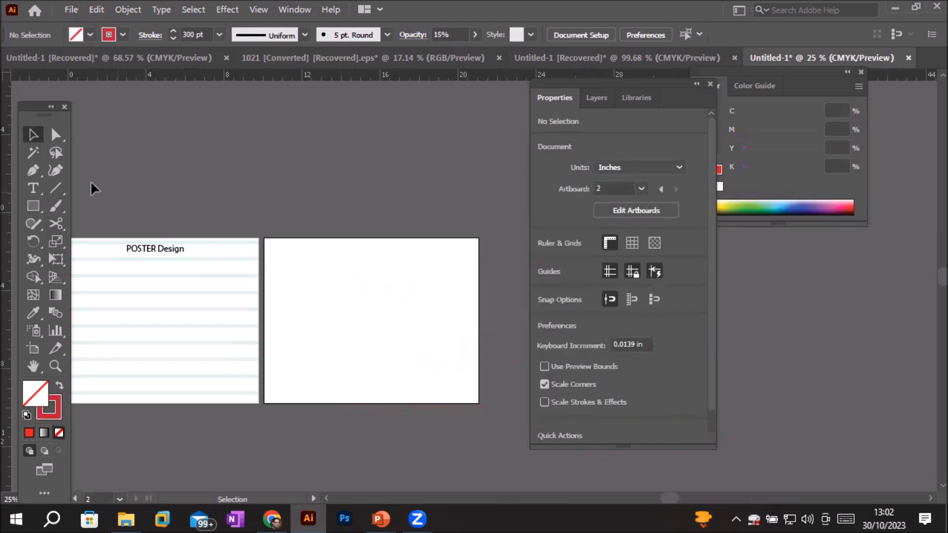
Step: Draw an arc about 3.77 in wide and 3.14 in high on the second artboard and reset it to the default fill and stroke
{"action": "left_click_drag", "start_coordinate": [55, 188], "coordinate": [108, 210]}
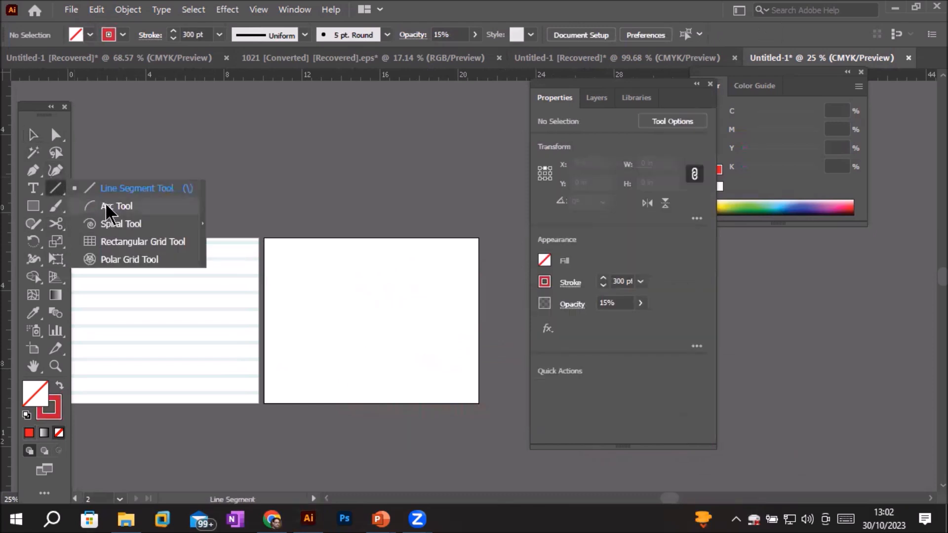
{"action": "left_click", "coordinate": [119, 207]}
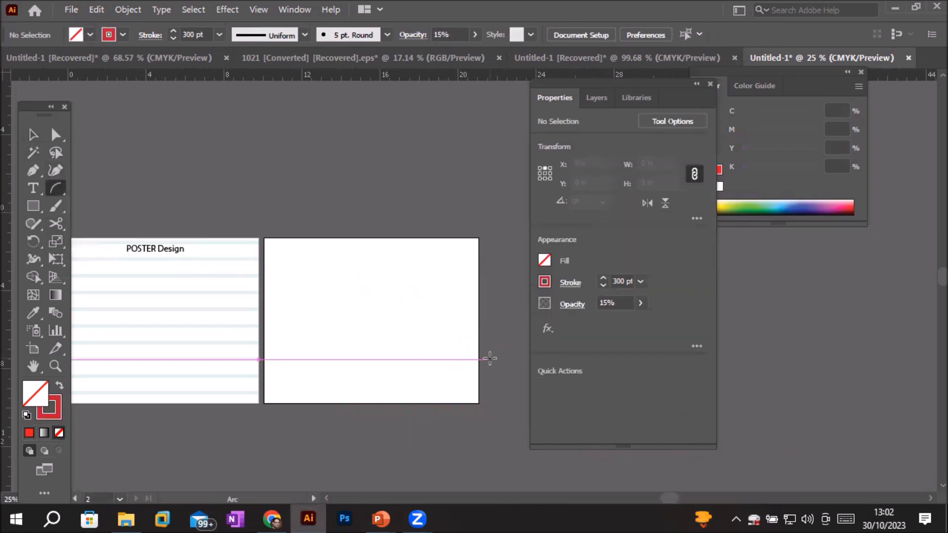
{"action": "scroll", "coordinate": [497, 320], "scroll_direction": "up", "scroll_amount": 1}
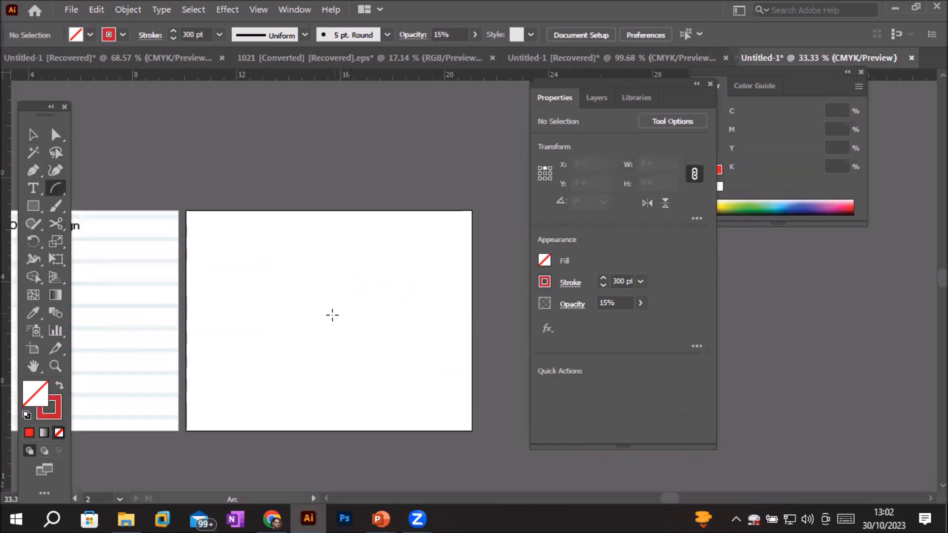
{"action": "mouse_move", "coordinate": [334, 321]}
{"action": "left_mouse_down"}
{"action": "mouse_move", "coordinate": [359, 267]}
{"action": "mouse_move", "coordinate": [386, 245]}
{"action": "mouse_move", "coordinate": [433, 239]}
{"action": "left_mouse_up"}
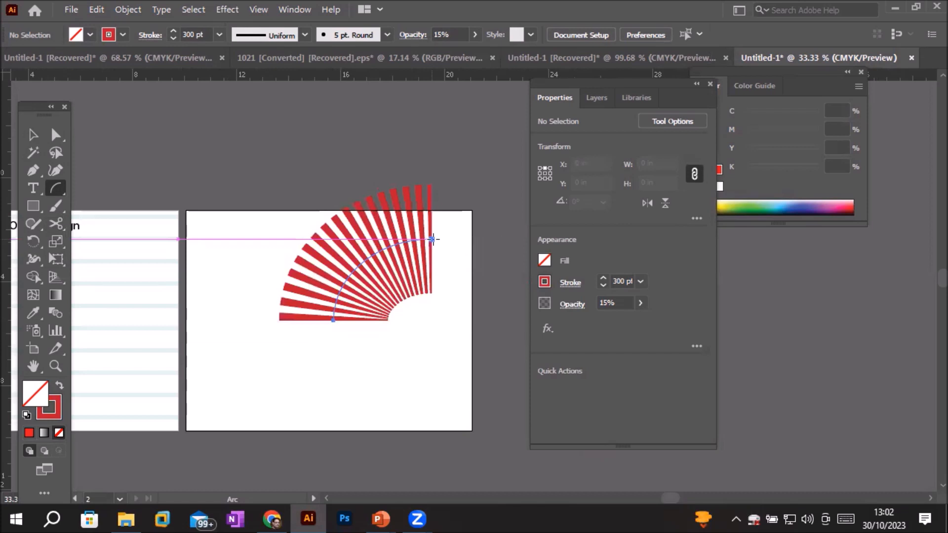
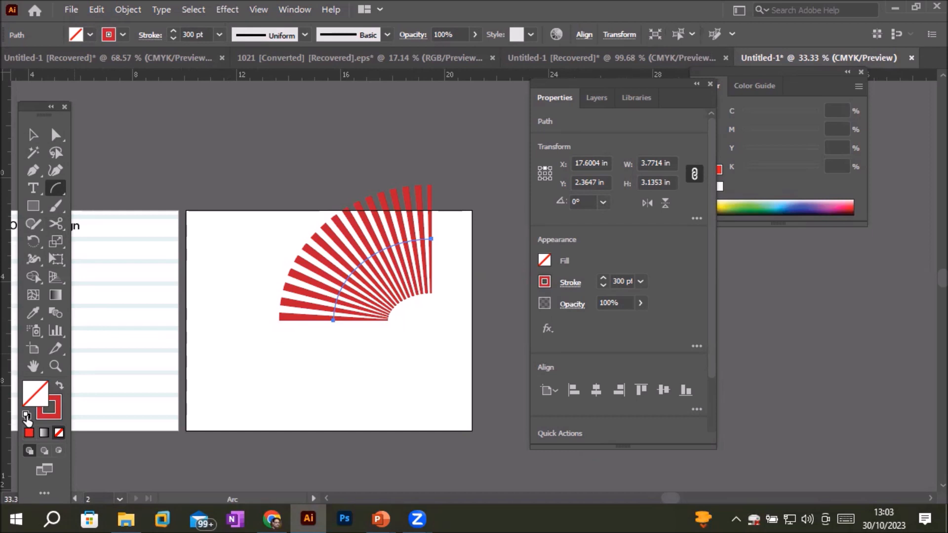
{"action": "left_click", "coordinate": [26, 416]}
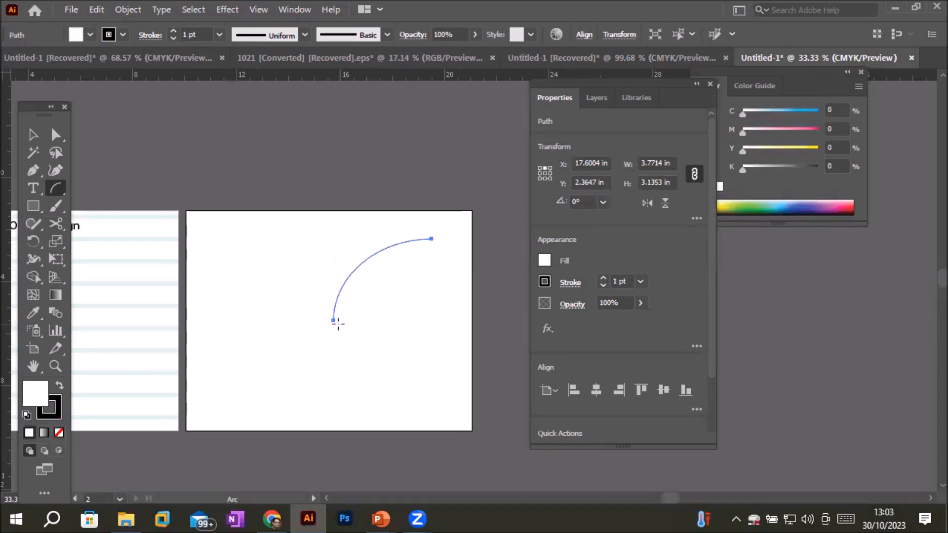
Step: Draw three more arcs from the first arc's lower end, mirroring it downward and to the left to form two back-to-back half circles
{"action": "left_click_drag", "start_coordinate": [334, 321], "coordinate": [432, 411]}
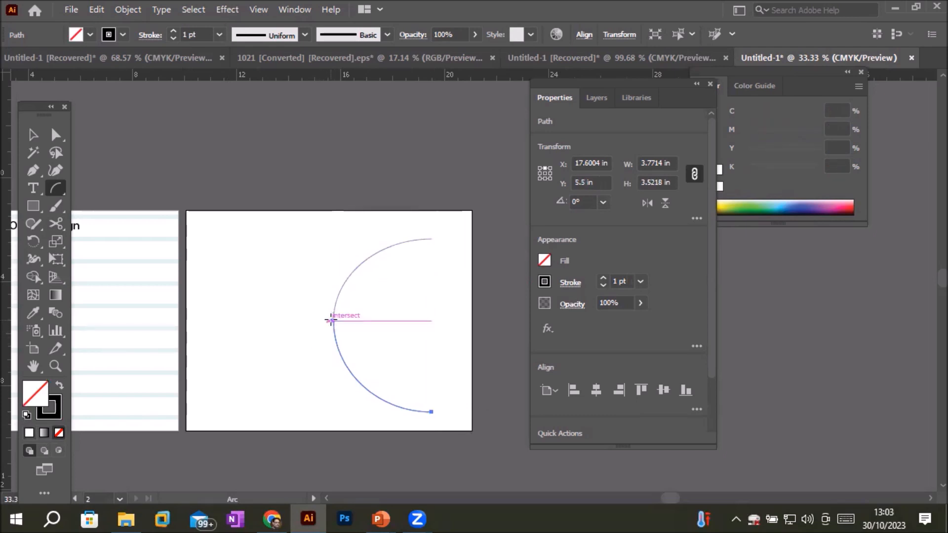
{"action": "left_click_drag", "start_coordinate": [329, 320], "coordinate": [235, 239]}
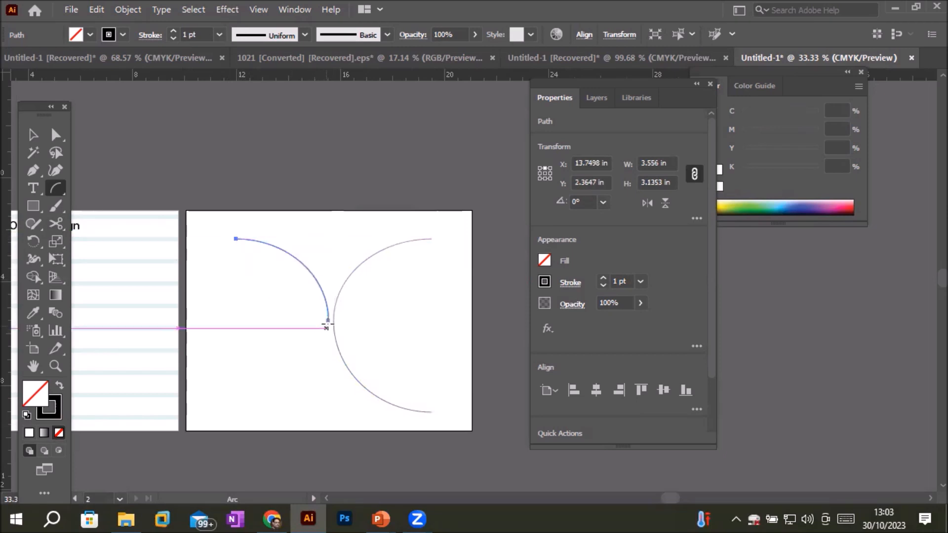
{"action": "left_click_drag", "start_coordinate": [328, 321], "coordinate": [235, 411]}
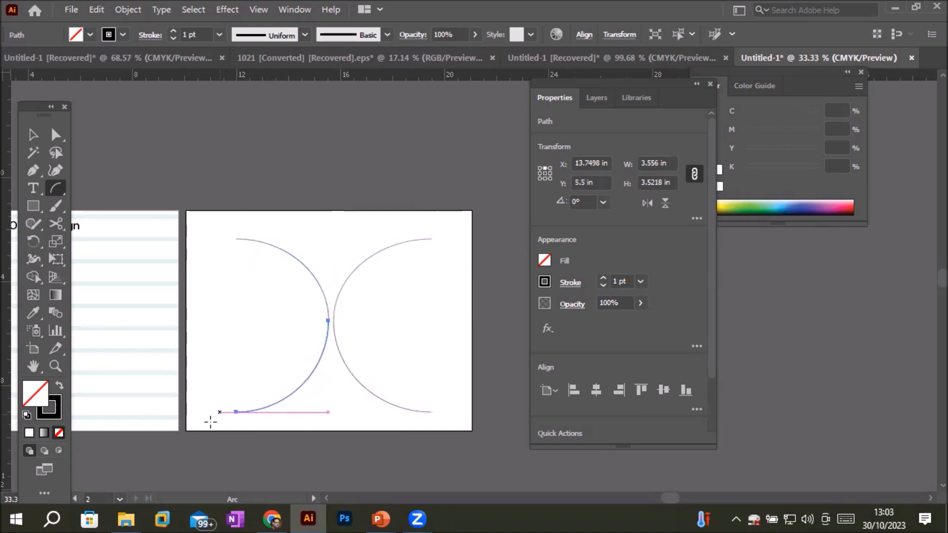
Step: Select all four arcs on the second artboard and give them a 15 pt dark blue stroke
{"action": "left_click", "coordinate": [34, 134]}
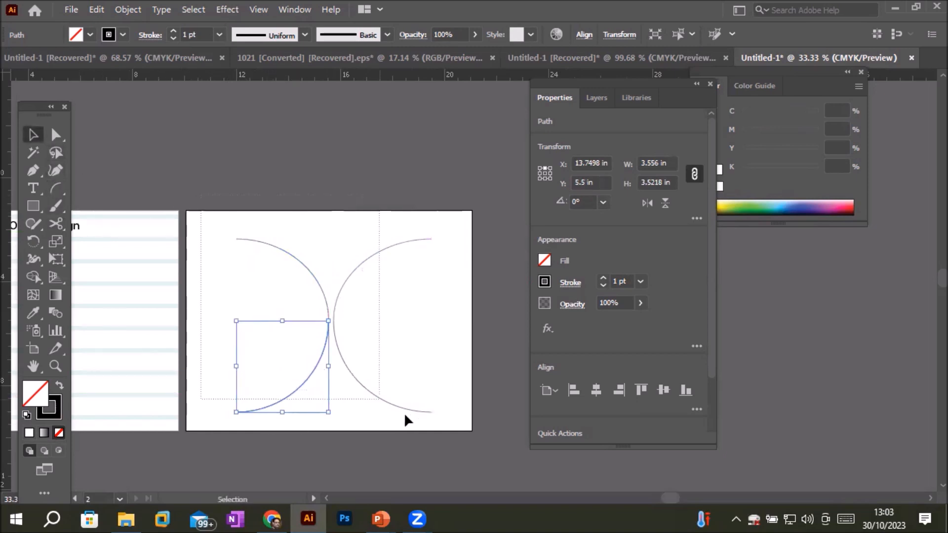
{"action": "key", "text": "ctrl+a"}
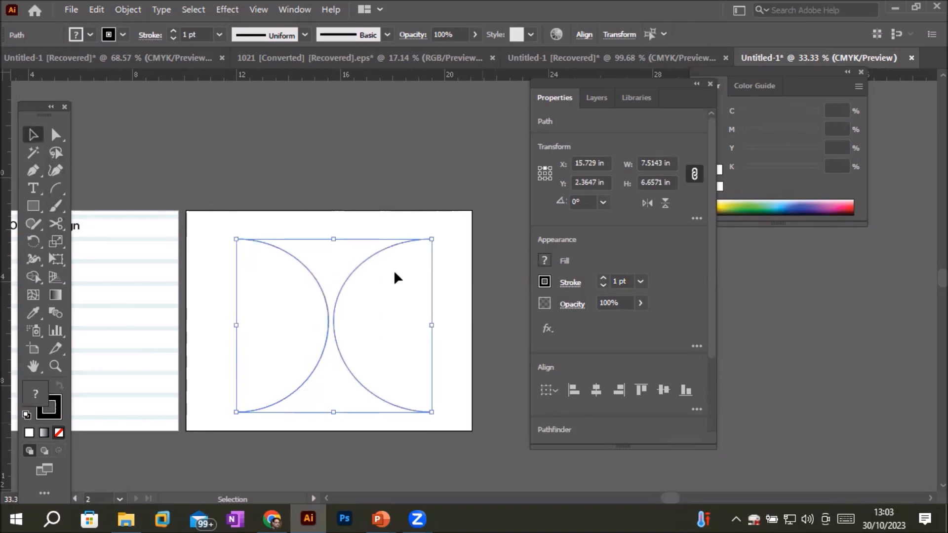
{"action": "left_click", "coordinate": [173, 31]}
{"action": "left_click", "coordinate": [173, 30]}
{"action": "left_click", "coordinate": [173, 30]}
{"action": "left_click", "coordinate": [172, 31]}
{"action": "left_click", "coordinate": [173, 30]}
{"action": "left_click", "coordinate": [174, 30]}
{"action": "left_click", "coordinate": [173, 31]}
{"action": "left_click", "coordinate": [173, 30]}
{"action": "left_click", "coordinate": [173, 30]}
{"action": "left_click", "coordinate": [173, 31]}
{"action": "left_click", "coordinate": [173, 31]}
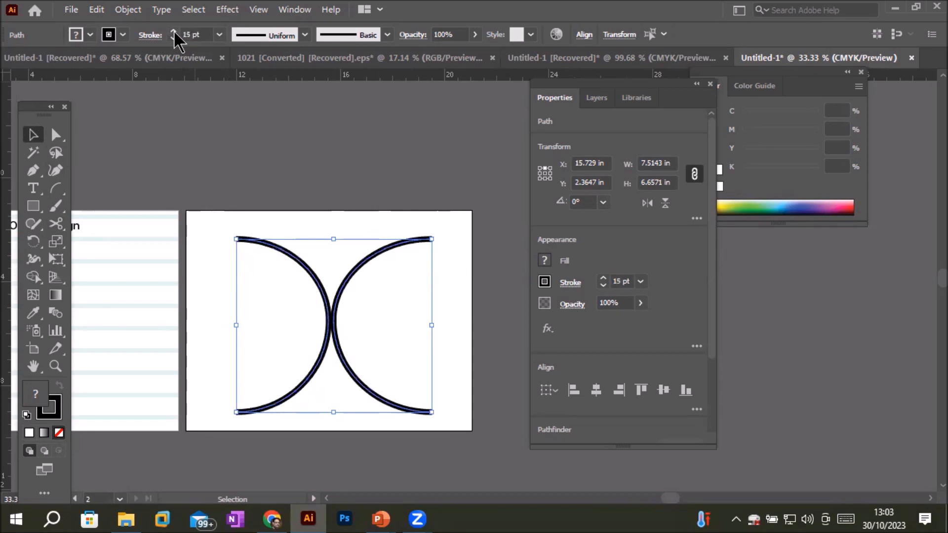
{"action": "left_click", "coordinate": [123, 35]}
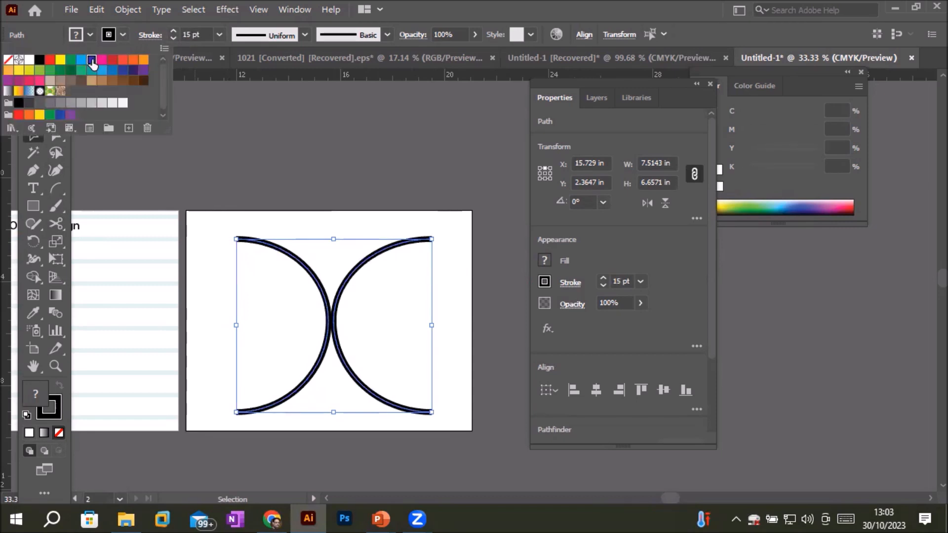
{"action": "left_click", "coordinate": [91, 60]}
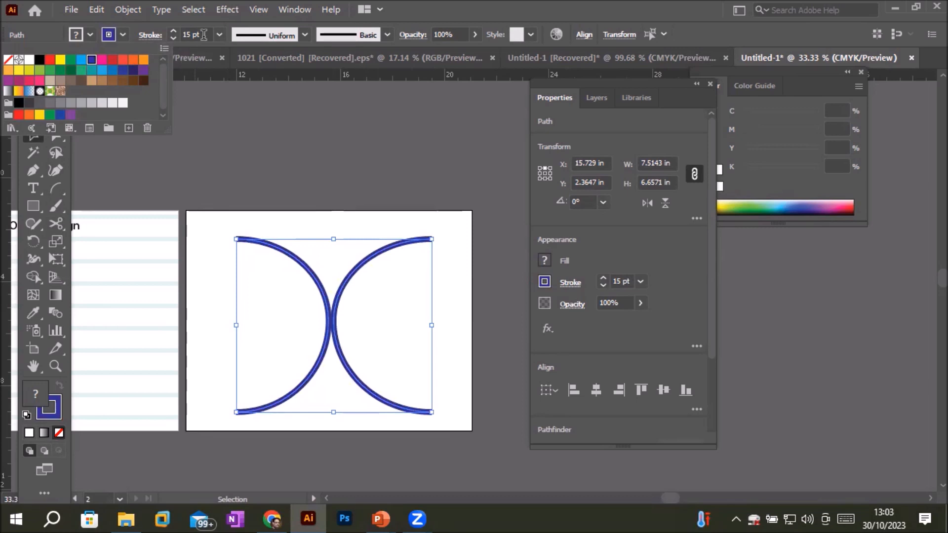
Step: Try the lens-shaped, wavy, tapered and domed variable width profiles on the arcs and restore the Uniform profile
{"action": "left_click", "coordinate": [305, 35]}
{"action": "left_click", "coordinate": [306, 34]}
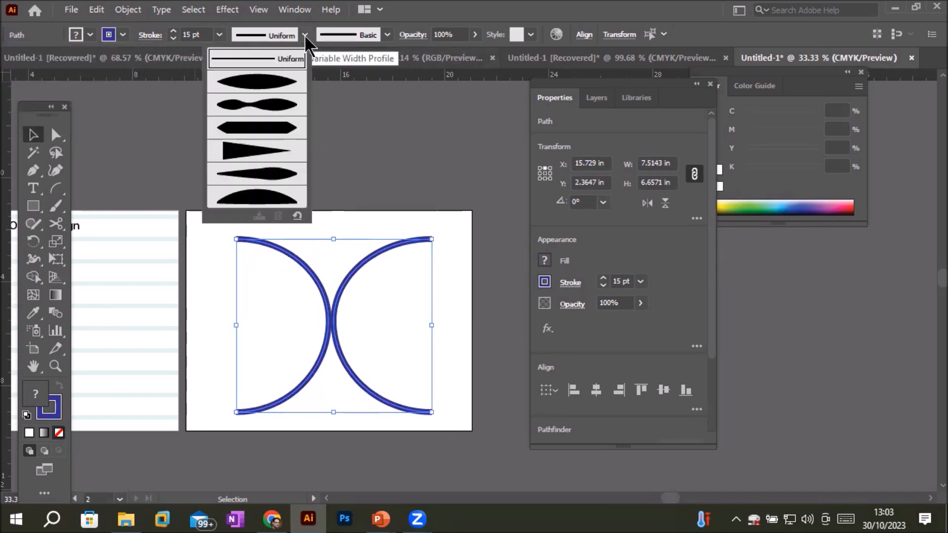
{"action": "left_click", "coordinate": [269, 74]}
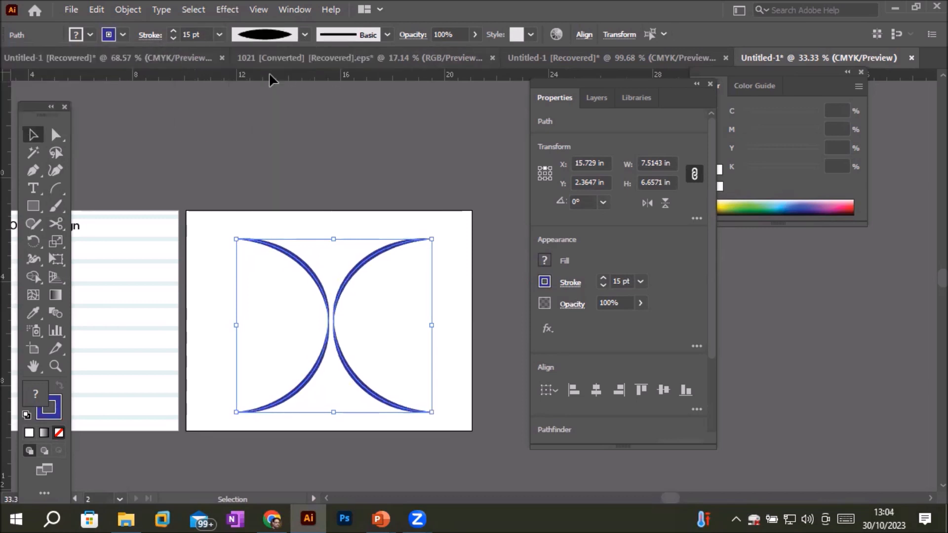
{"action": "left_click", "coordinate": [305, 35]}
{"action": "left_click", "coordinate": [271, 106]}
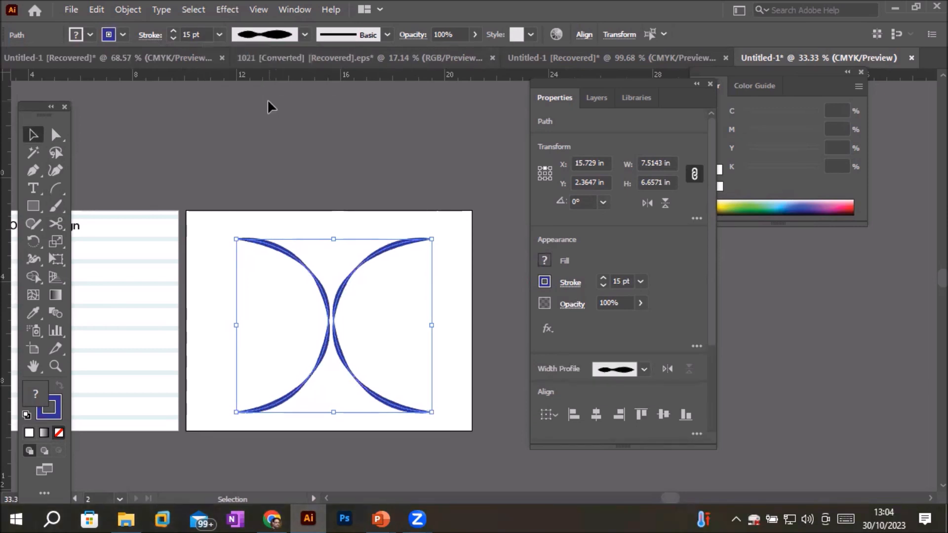
{"action": "left_click", "coordinate": [305, 34]}
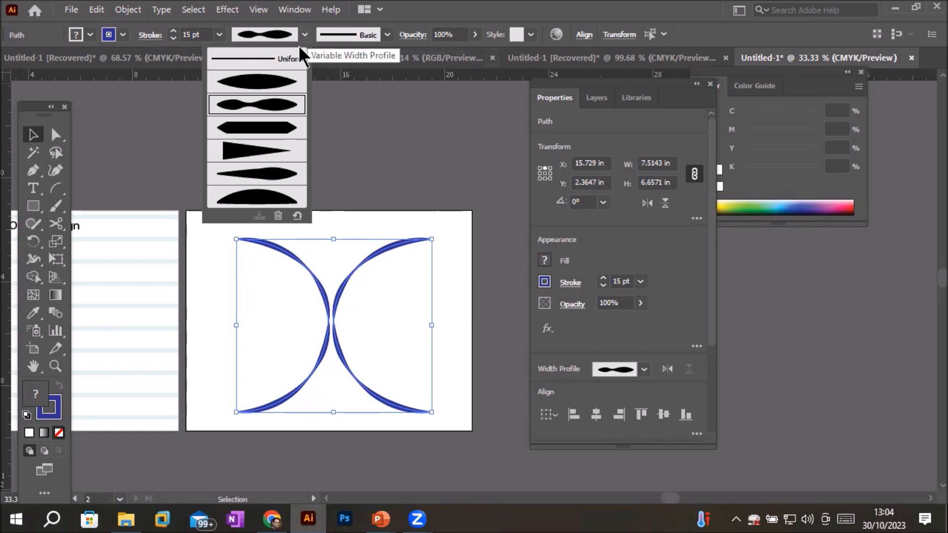
{"action": "left_click", "coordinate": [265, 145]}
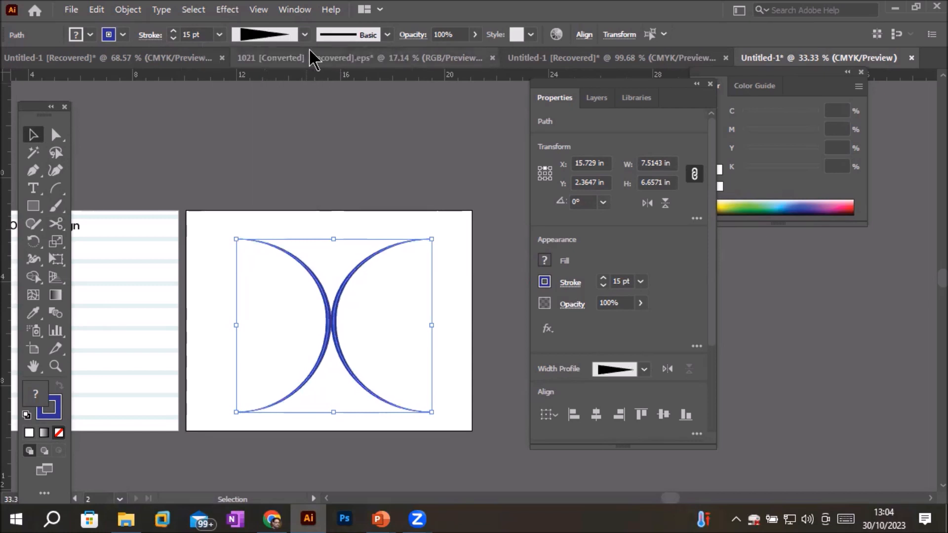
{"action": "left_click", "coordinate": [305, 34]}
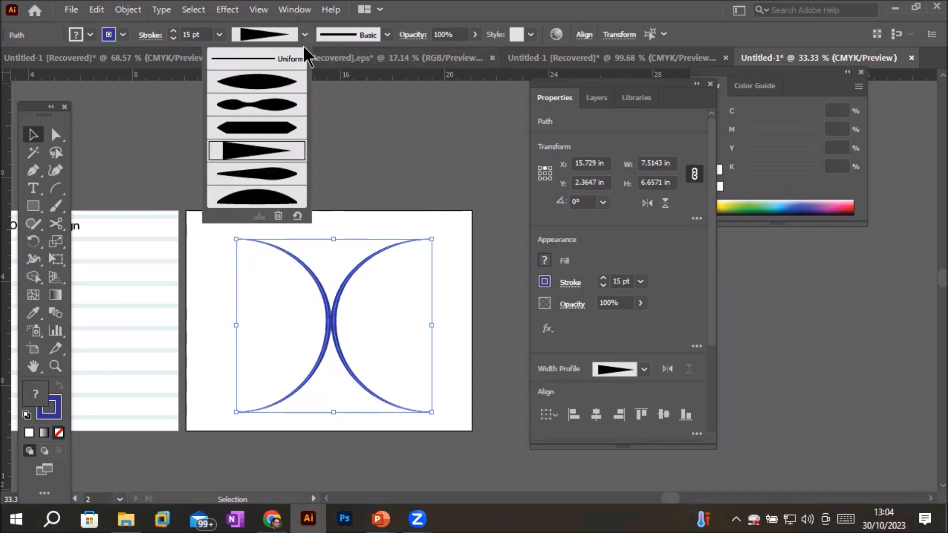
{"action": "left_click", "coordinate": [257, 173]}
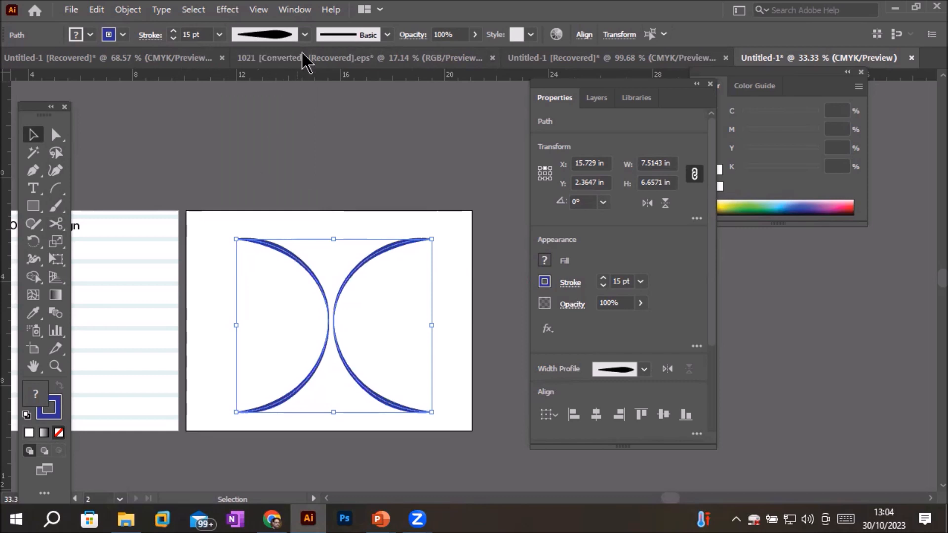
{"action": "left_click", "coordinate": [305, 34]}
{"action": "left_click", "coordinate": [262, 193]}
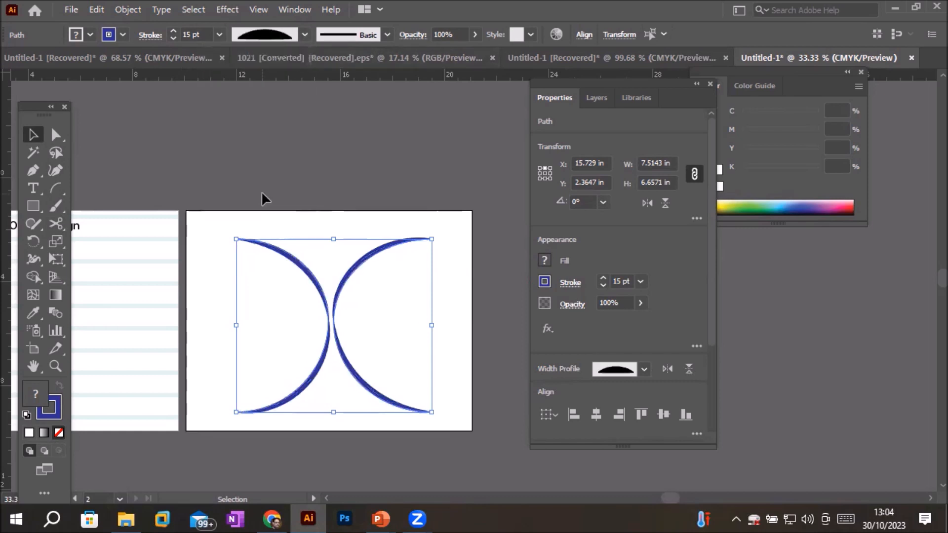
{"action": "left_click", "coordinate": [304, 34]}
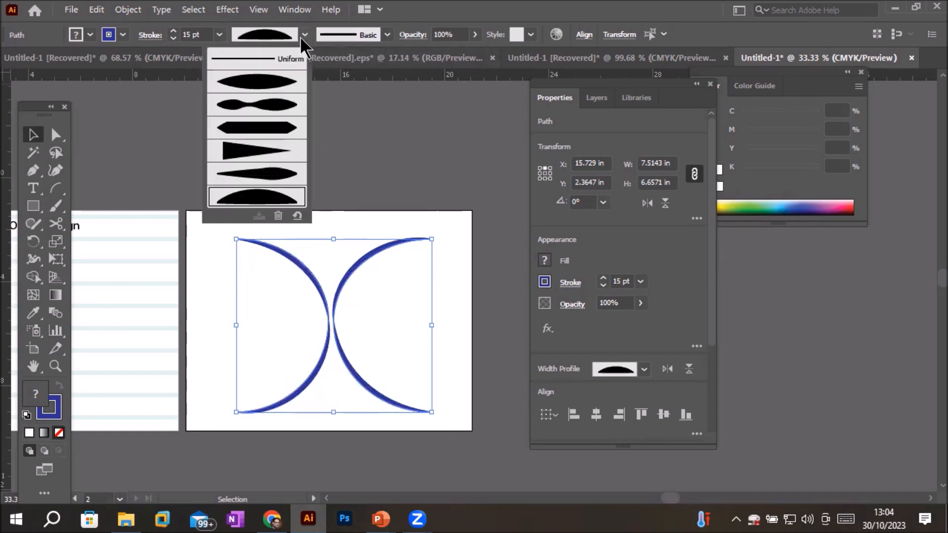
{"action": "left_click", "coordinate": [260, 58]}
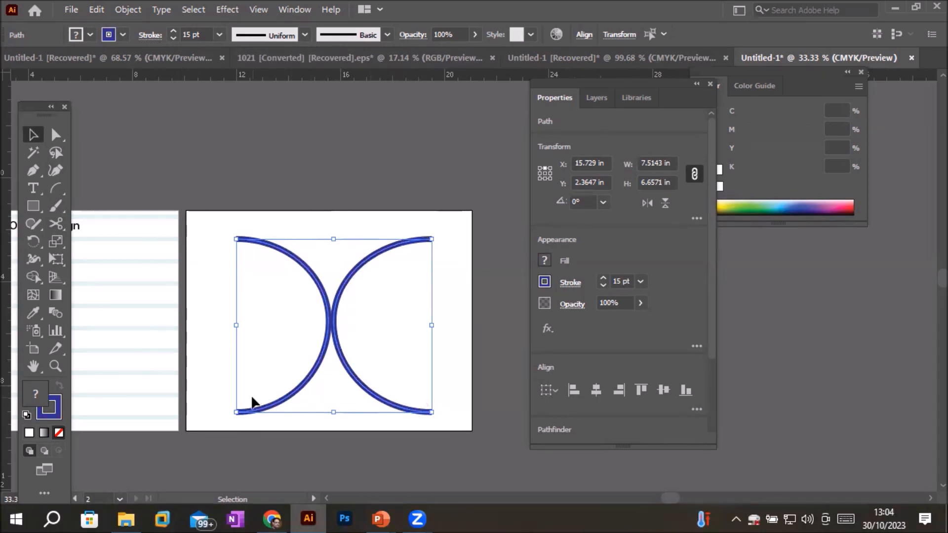
{"action": "left_click", "coordinate": [309, 35]}
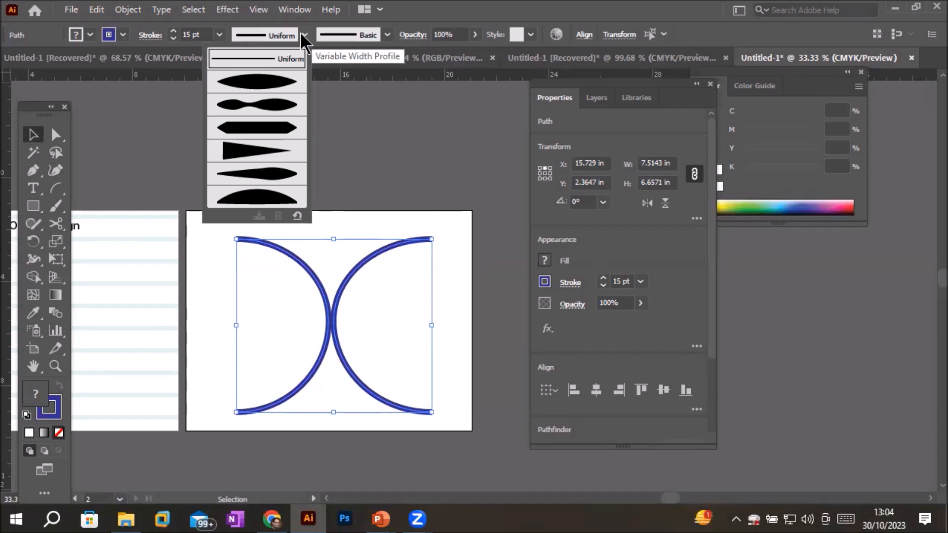
{"action": "left_click", "coordinate": [301, 35]}
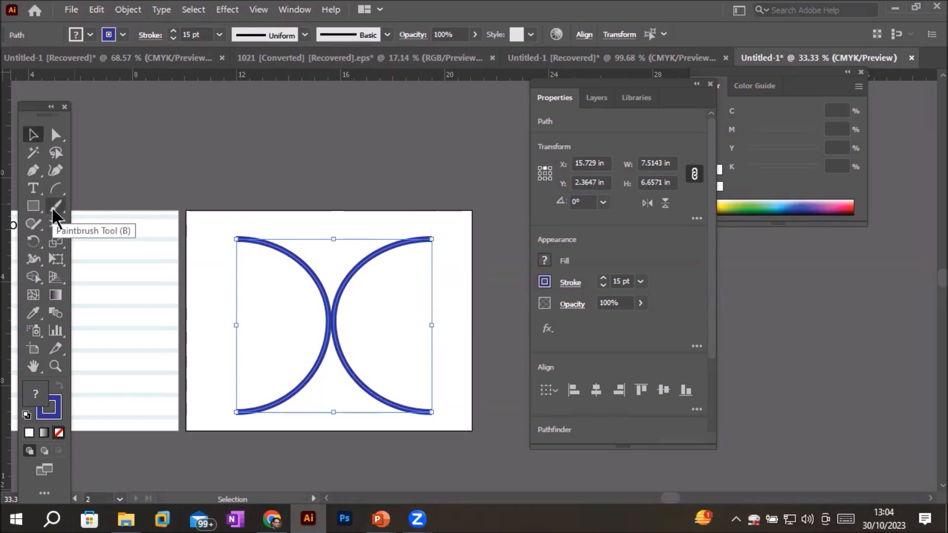
Step: Try the 5 pt. Round brush on the four arcs and replace it with the 15 pt. Round brush
{"action": "left_click", "coordinate": [387, 35]}
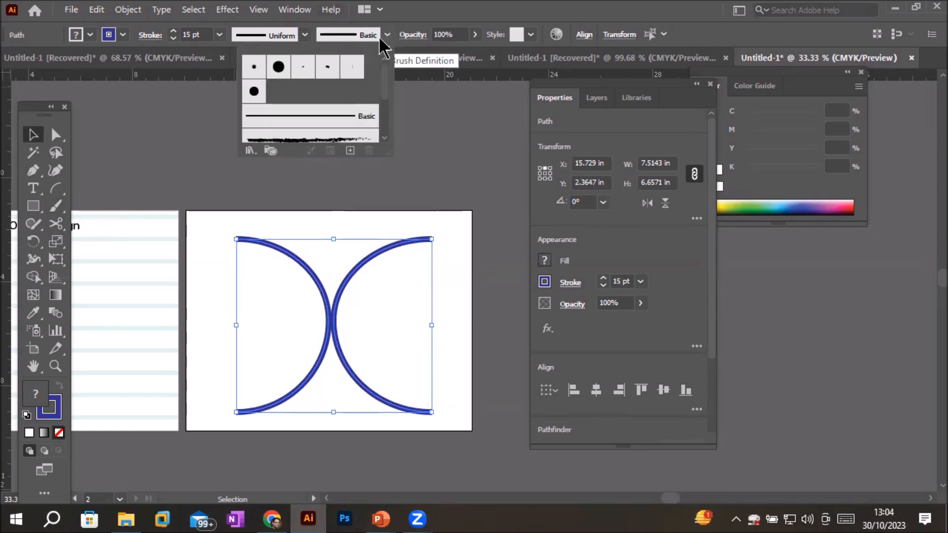
{"action": "left_click", "coordinate": [253, 76]}
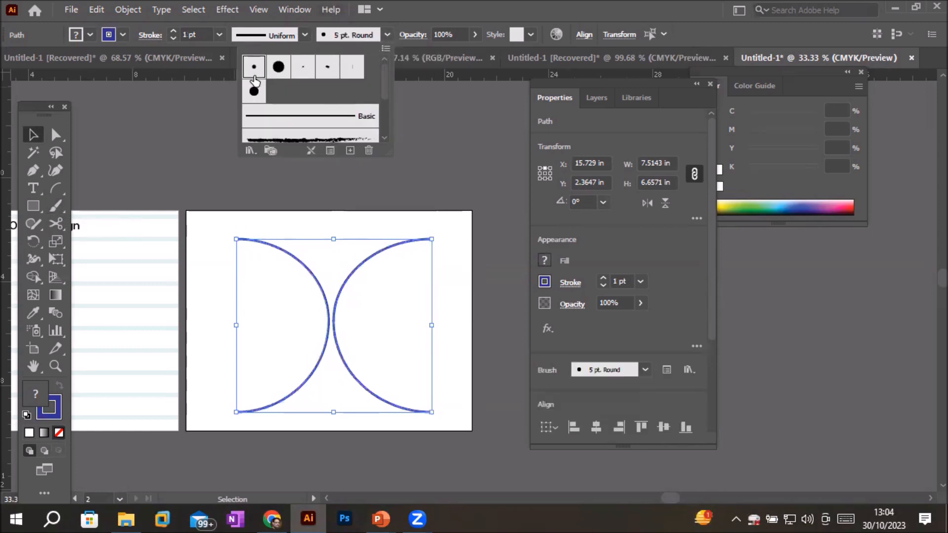
{"action": "left_click", "coordinate": [278, 69]}
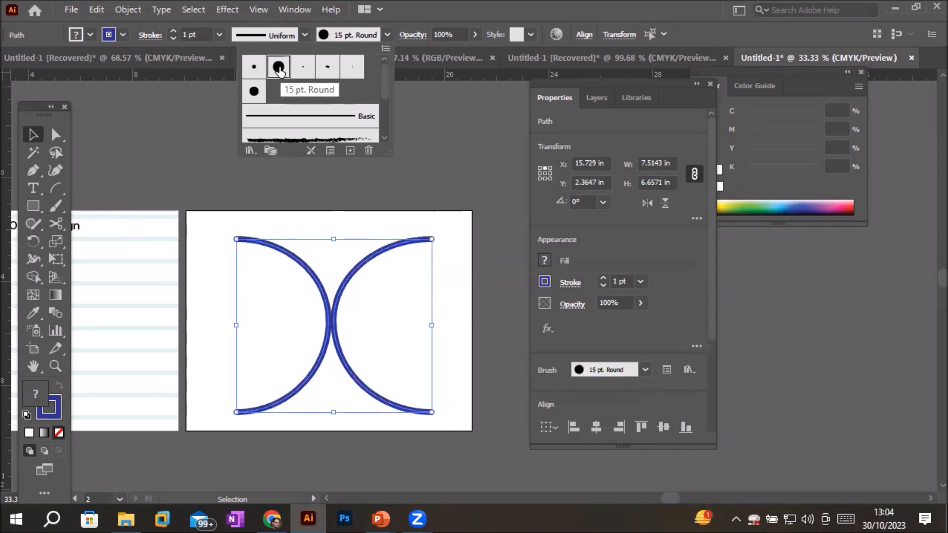
Step: Try the 3 pt. Oval, Touch Calligraphic and Basic brushes on the four arcs
{"action": "left_click", "coordinate": [304, 70]}
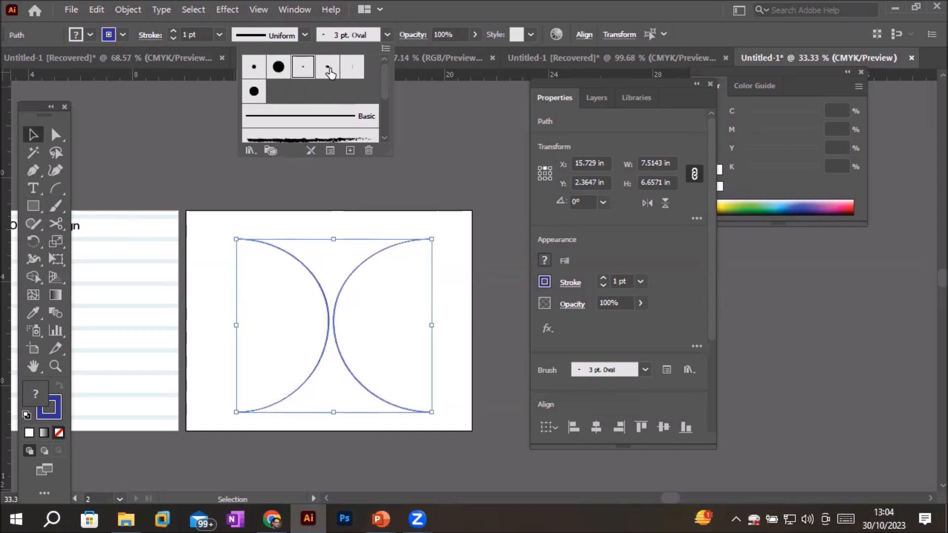
{"action": "left_click", "coordinate": [352, 66]}
{"action": "left_click", "coordinate": [254, 93]}
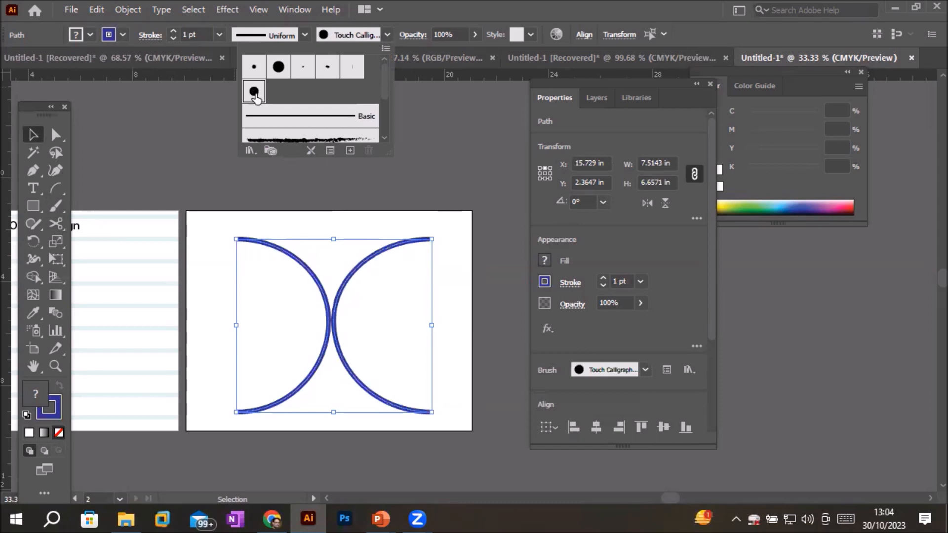
{"action": "left_click", "coordinate": [277, 117]}
Step: Apply the Charcoal - Feather brush to the arcs and set their stroke weight to 7 pt
{"action": "left_click", "coordinate": [278, 139]}
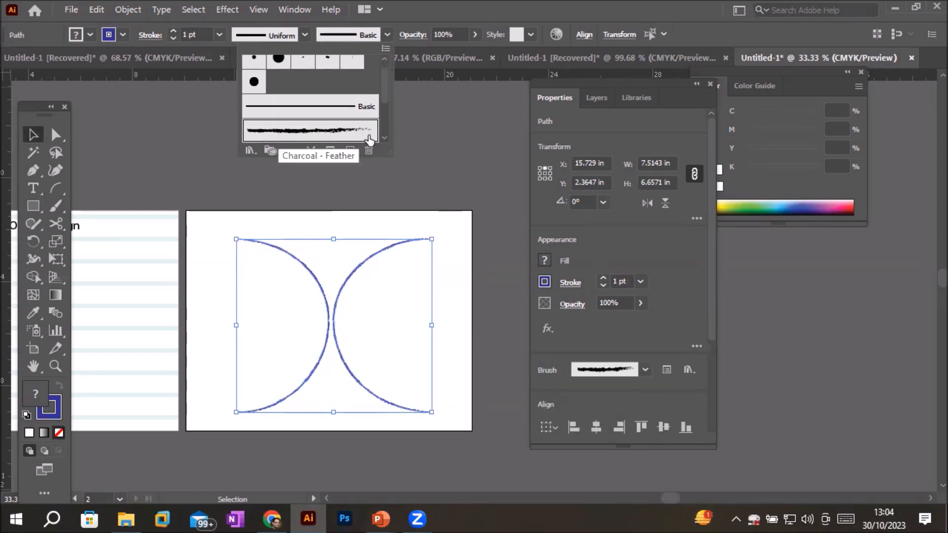
{"action": "left_click", "coordinate": [173, 32]}
{"action": "left_click", "coordinate": [173, 31]}
{"action": "left_click", "coordinate": [173, 32]}
{"action": "left_click", "coordinate": [174, 32]}
{"action": "left_click", "coordinate": [173, 32]}
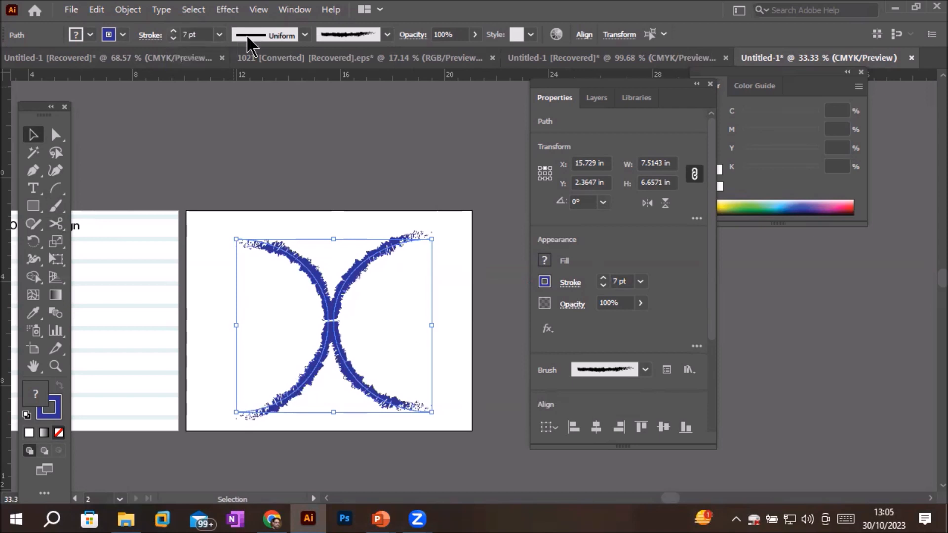
Step: Try the orange ornamental art brush with looped arrow ends on the arcs and replace it with the blue denim seam pattern brush
{"action": "left_click", "coordinate": [387, 34]}
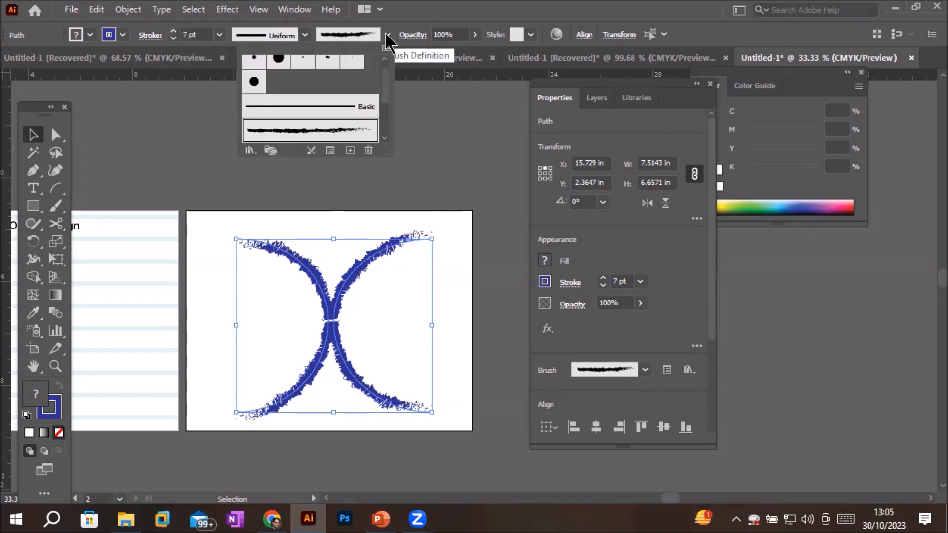
{"action": "left_click", "coordinate": [385, 138]}
{"action": "left_click", "coordinate": [384, 138]}
{"action": "left_click", "coordinate": [385, 138]}
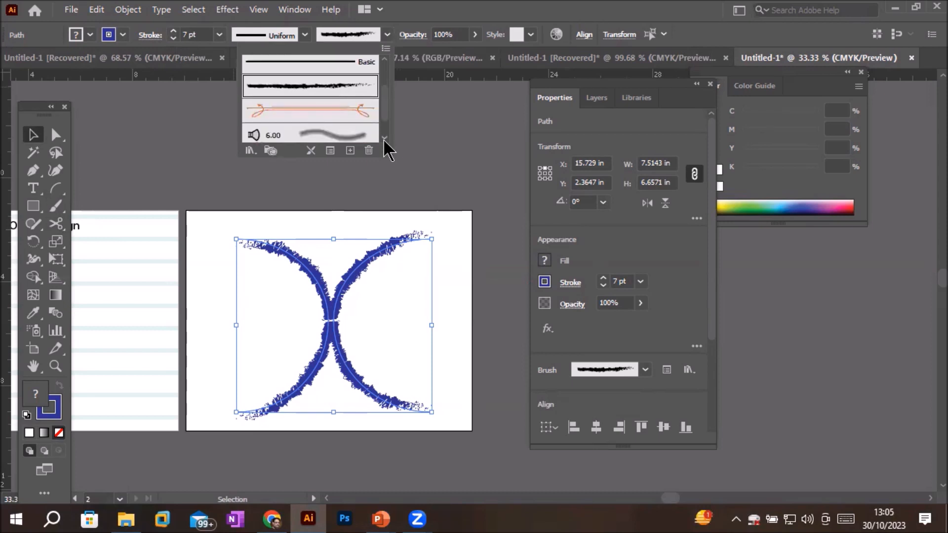
{"action": "left_click", "coordinate": [345, 118]}
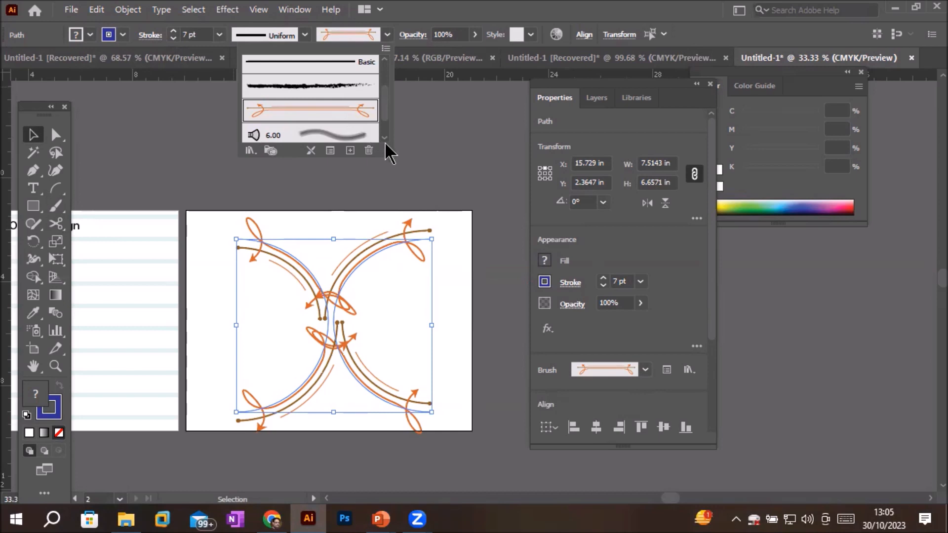
{"action": "scroll", "coordinate": [389, 150], "scroll_direction": "down", "scroll_amount": 3}
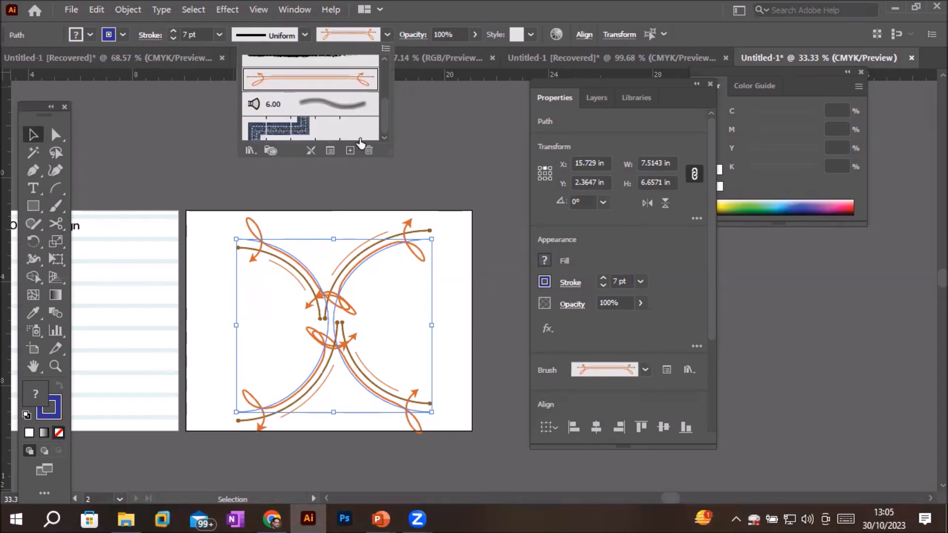
{"action": "left_click", "coordinate": [311, 129]}
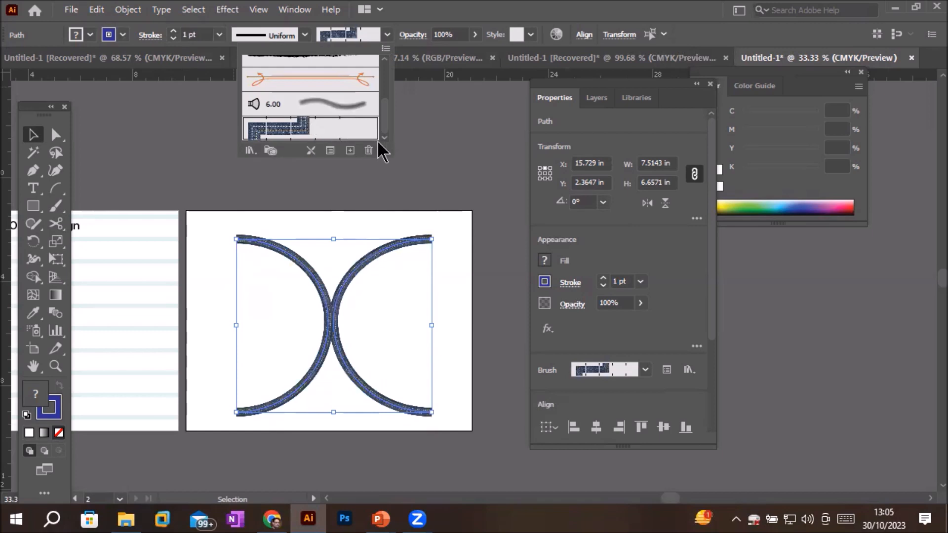
{"action": "left_click", "coordinate": [250, 150]}
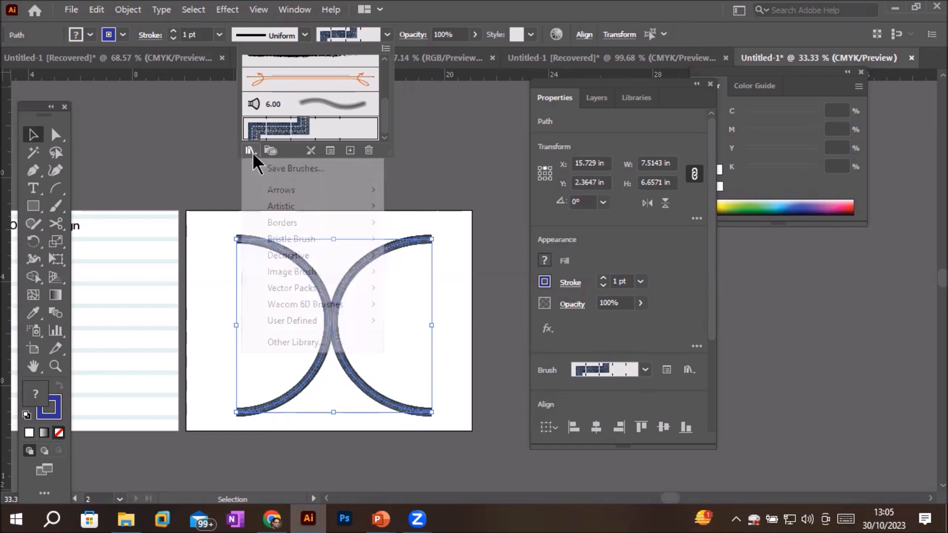
{"action": "left_click", "coordinate": [350, 150]}
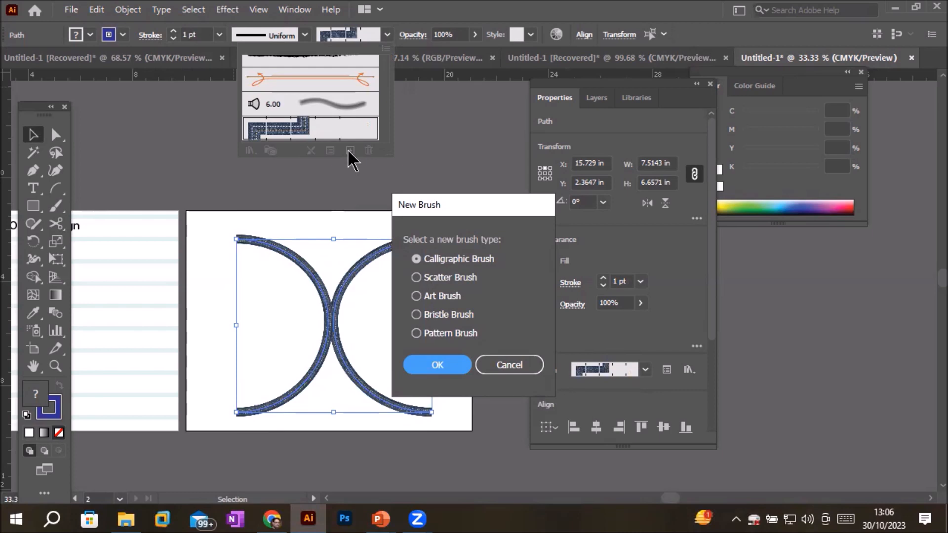
{"action": "left_click", "coordinate": [512, 368]}
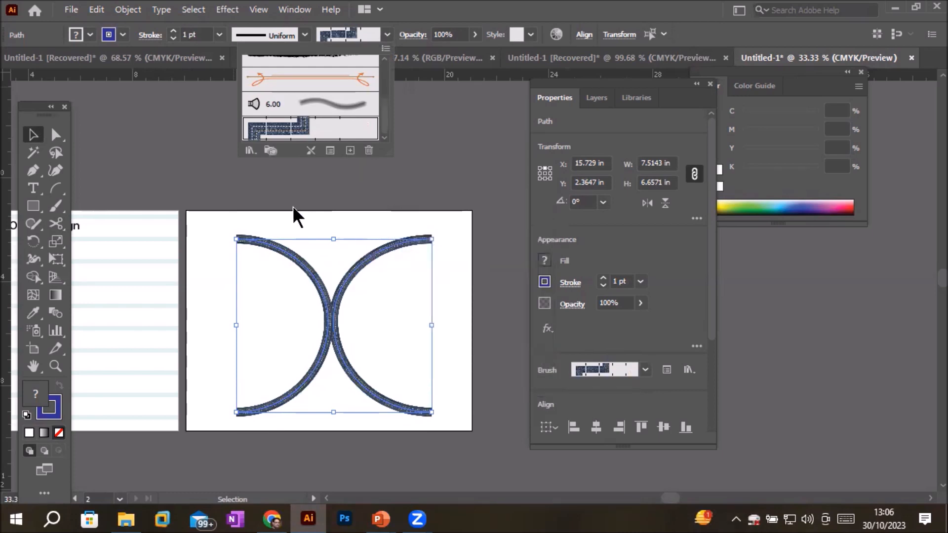
Step: Load the Arrows_Special brush library, apply its first arrow brush to the arcs and move the library clear of the artwork
{"action": "left_click", "coordinate": [251, 151]}
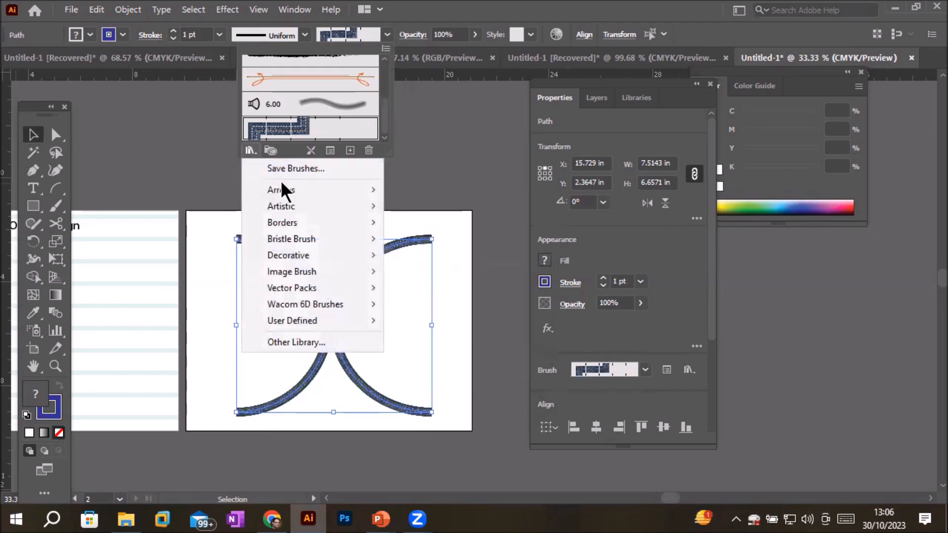
{"action": "mouse_move", "coordinate": [282, 186]}
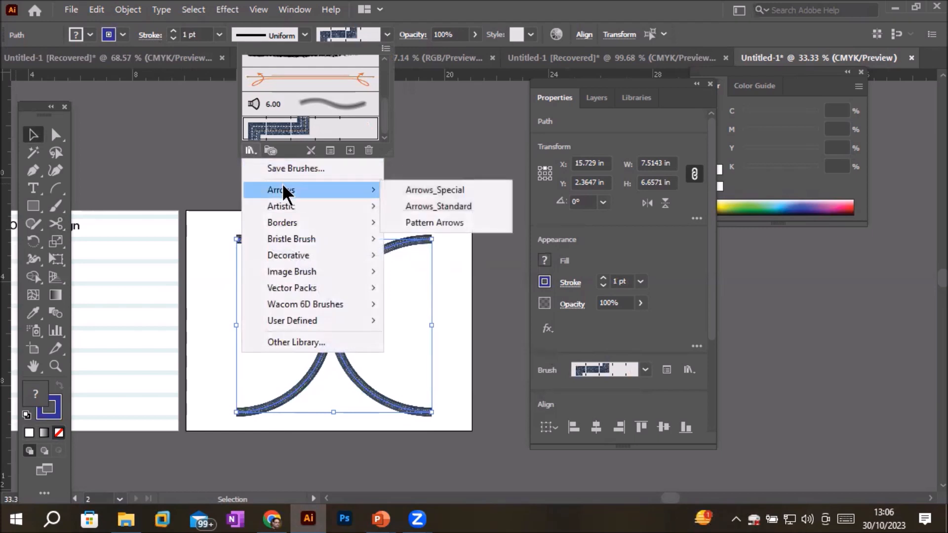
{"action": "left_click", "coordinate": [435, 192]}
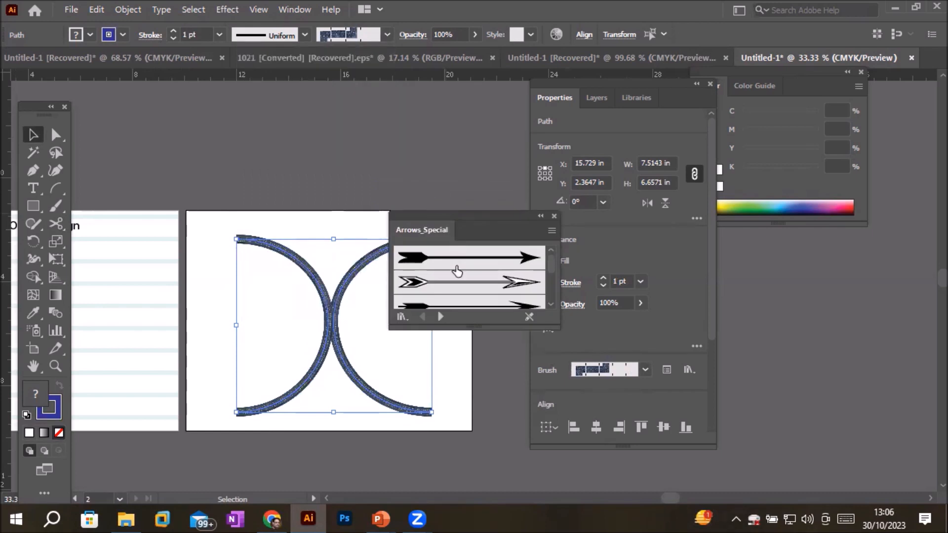
{"action": "left_click", "coordinate": [454, 256]}
{"action": "left_click_drag", "start_coordinate": [448, 218], "coordinate": [486, 111]}
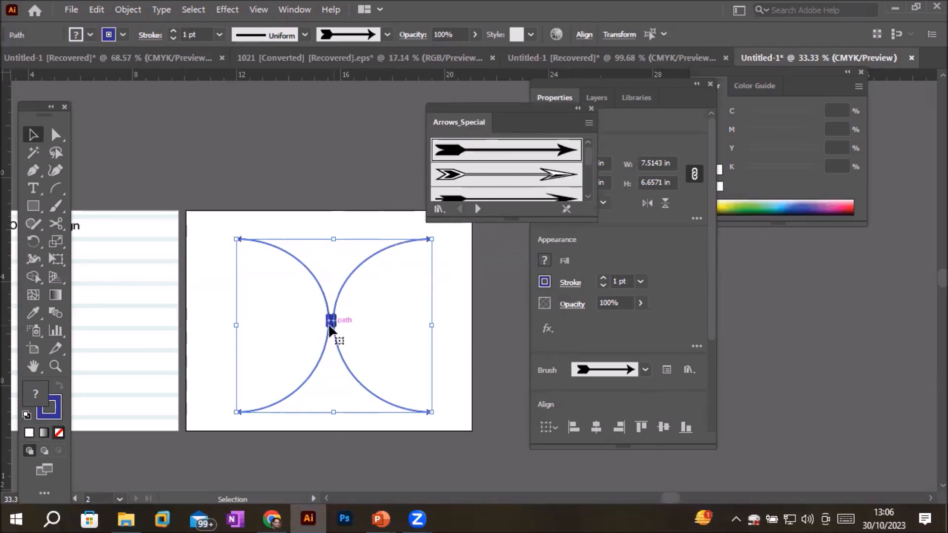
Step: Try the second arrow brush, replace it with the third one and inspect the arrowheads and tails on the arcs up close
{"action": "scroll", "coordinate": [329, 327], "scroll_direction": "up", "scroll_amount": 9}
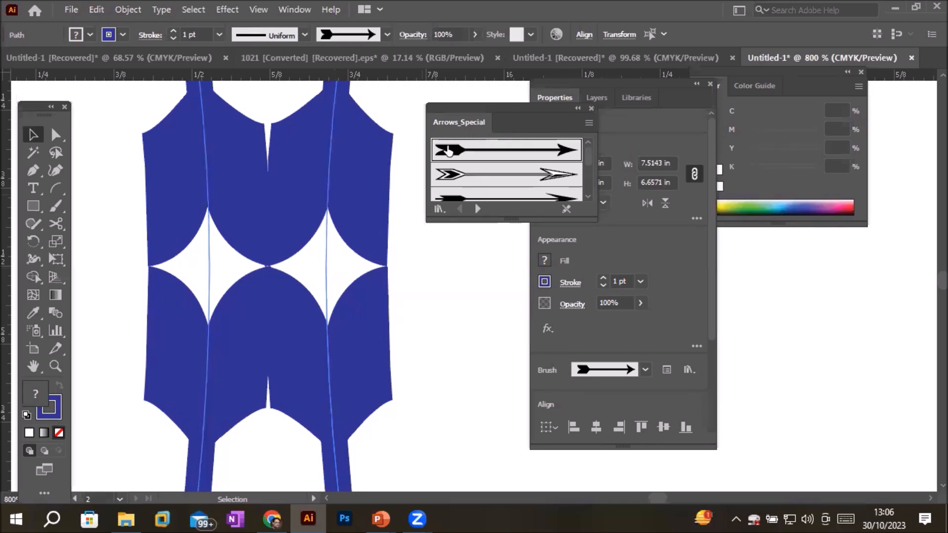
{"action": "left_click", "coordinate": [530, 177]}
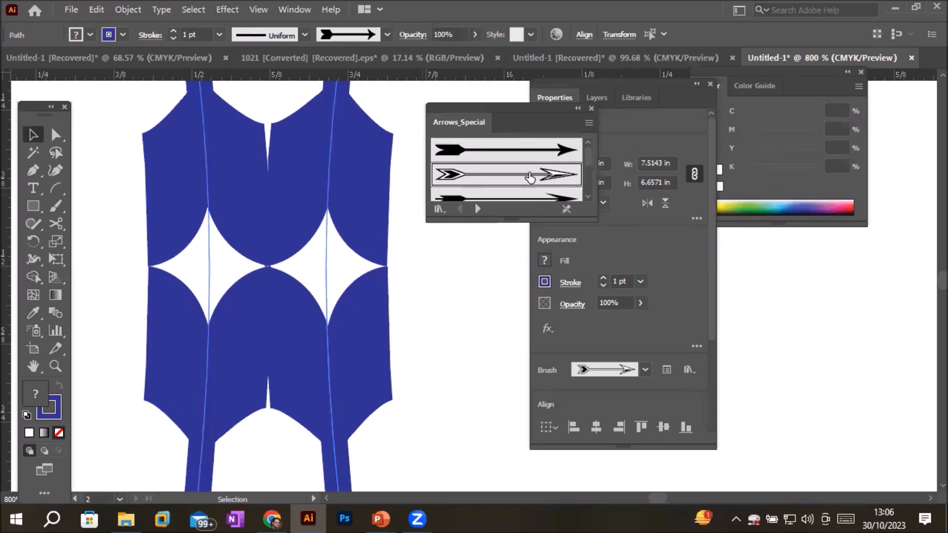
{"action": "left_click", "coordinate": [517, 200]}
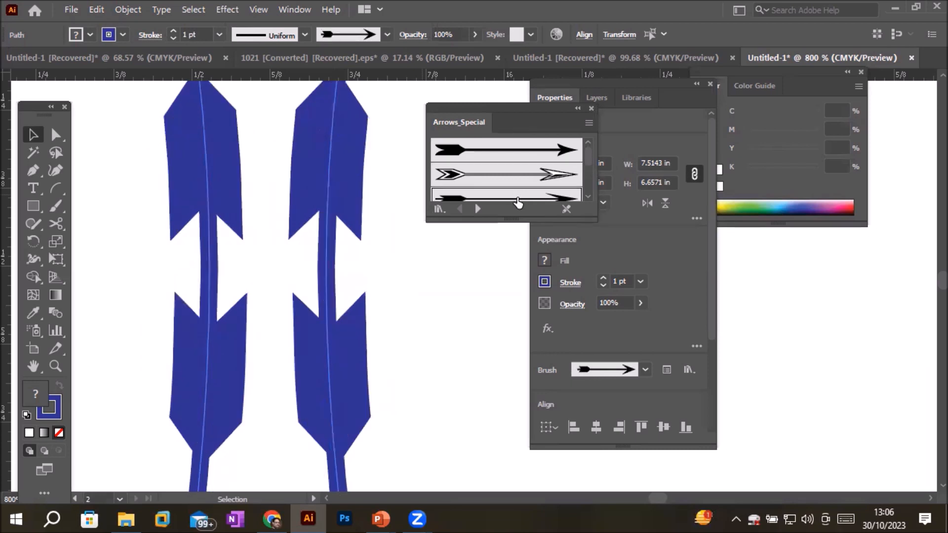
{"action": "key", "text": "ctrl+1"}
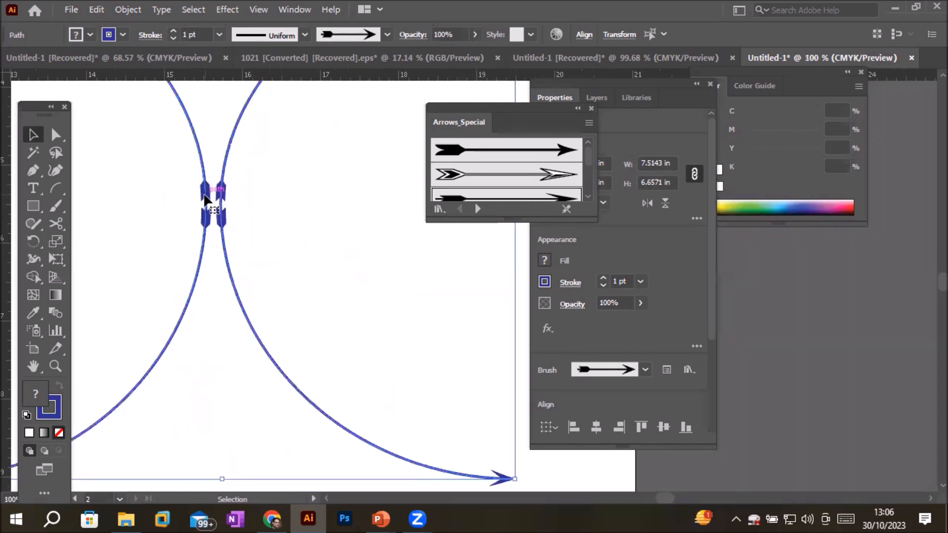
{"action": "scroll", "coordinate": [205, 194], "scroll_direction": "down", "scroll_amount": 2}
{"action": "scroll", "coordinate": [365, 257], "scroll_direction": "up", "scroll_amount": 2}
{"action": "scroll", "coordinate": [363, 396], "scroll_direction": "up", "scroll_amount": 2}
{"action": "scroll", "coordinate": [364, 396], "scroll_direction": "down", "scroll_amount": 2}
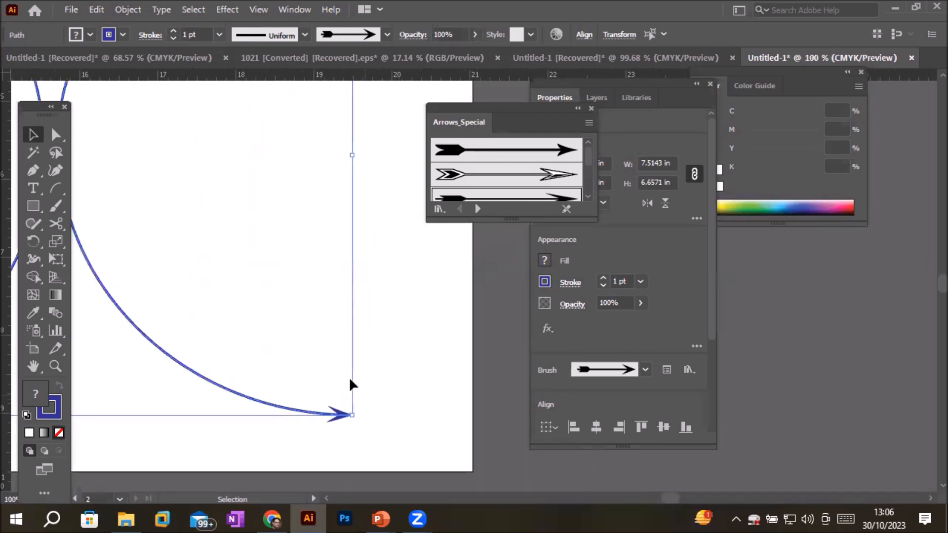
Step: Set the stroke weight of the arrow-brushed arcs to 5 pt
{"action": "scroll", "coordinate": [363, 393], "scroll_direction": "down", "scroll_amount": 3}
{"action": "left_click", "coordinate": [174, 32]}
{"action": "left_click", "coordinate": [174, 32]}
{"action": "left_click", "coordinate": [174, 32]}
{"action": "left_click", "coordinate": [174, 32]}
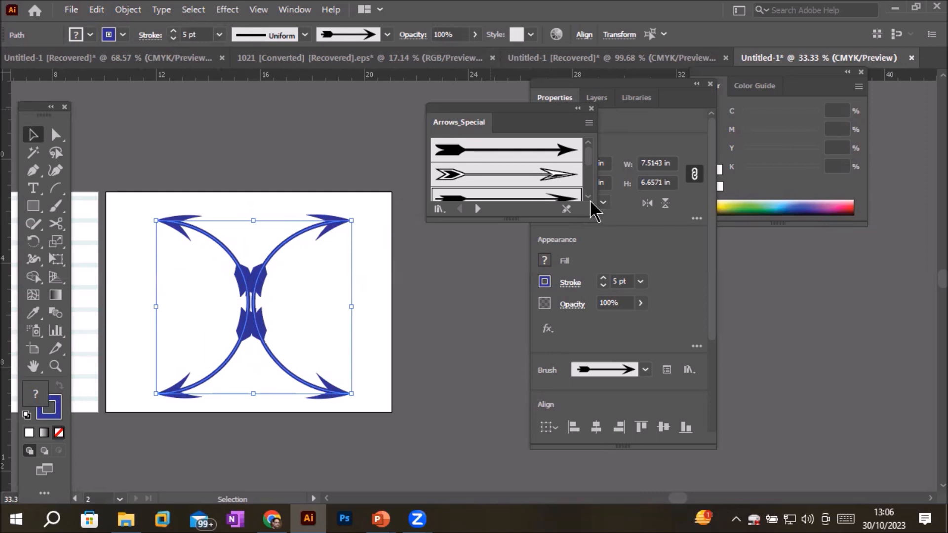
Step: Lower the arcs' stroke weight through 0.75 pt and 0.25 pt until the stroke is removed, and inspect the bare paths
{"action": "left_click", "coordinate": [173, 38]}
{"action": "left_click", "coordinate": [173, 38]}
{"action": "left_click", "coordinate": [173, 38]}
{"action": "left_click", "coordinate": [173, 39]}
{"action": "left_click", "coordinate": [174, 39]}
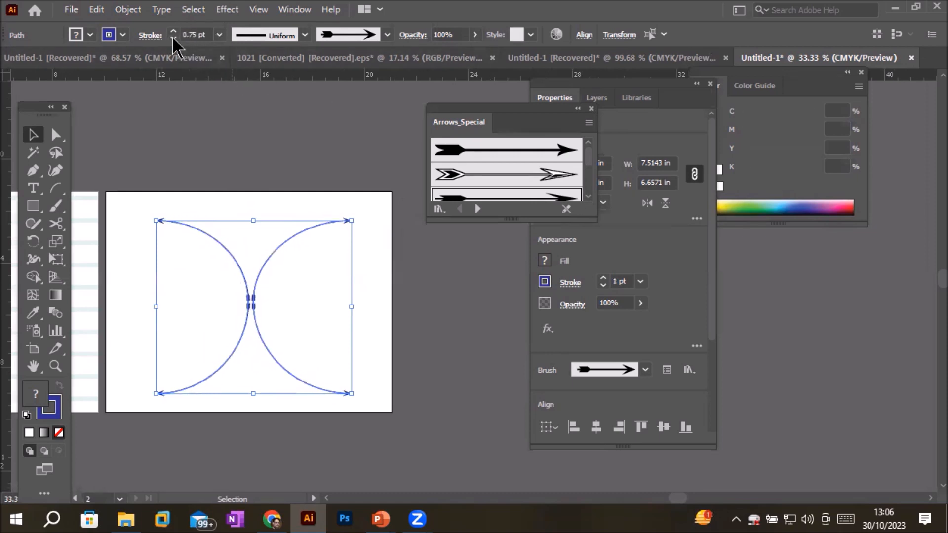
{"action": "left_click", "coordinate": [174, 38]}
{"action": "left_click", "coordinate": [173, 38]}
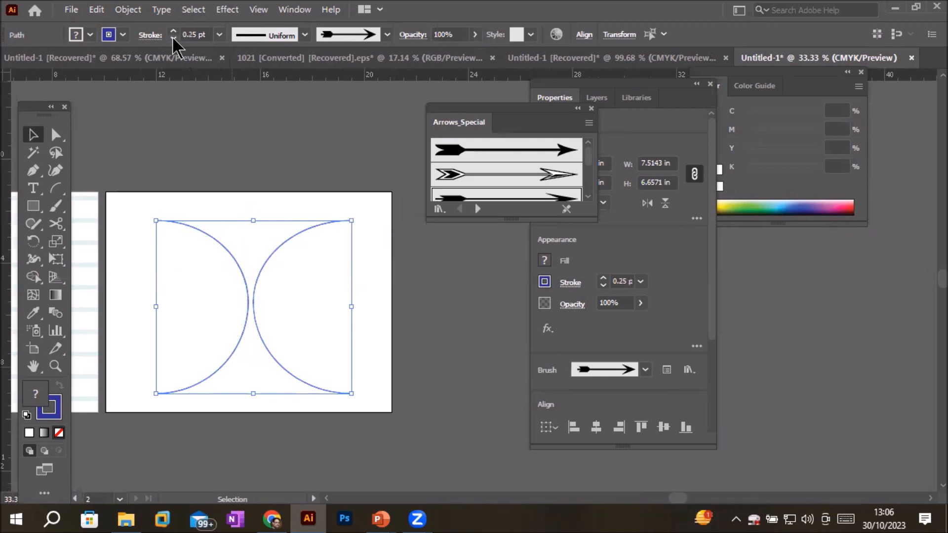
{"action": "left_click", "coordinate": [173, 39]}
{"action": "scroll", "coordinate": [357, 220], "scroll_direction": "up", "scroll_amount": 7}
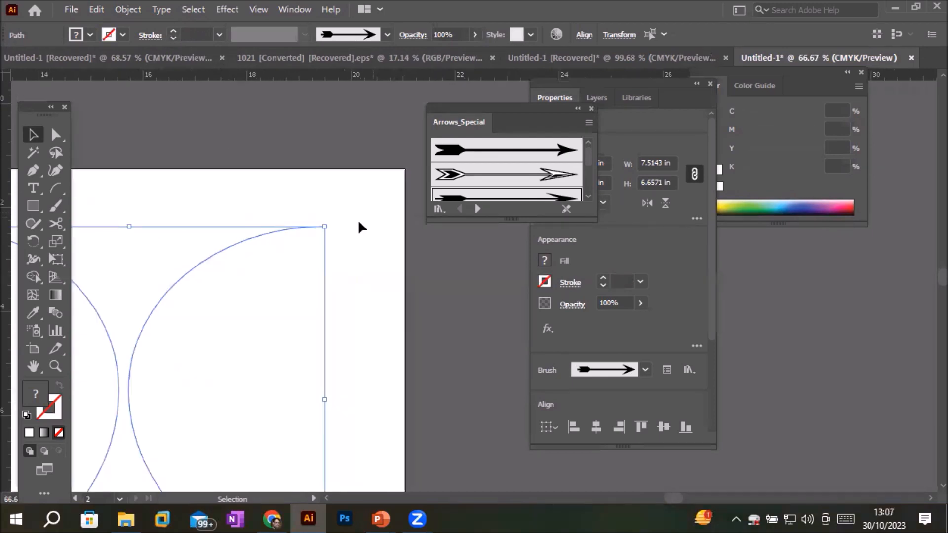
{"action": "scroll", "coordinate": [336, 231], "scroll_direction": "down", "scroll_amount": 2}
{"action": "scroll", "coordinate": [337, 233], "scroll_direction": "down", "scroll_amount": 7}
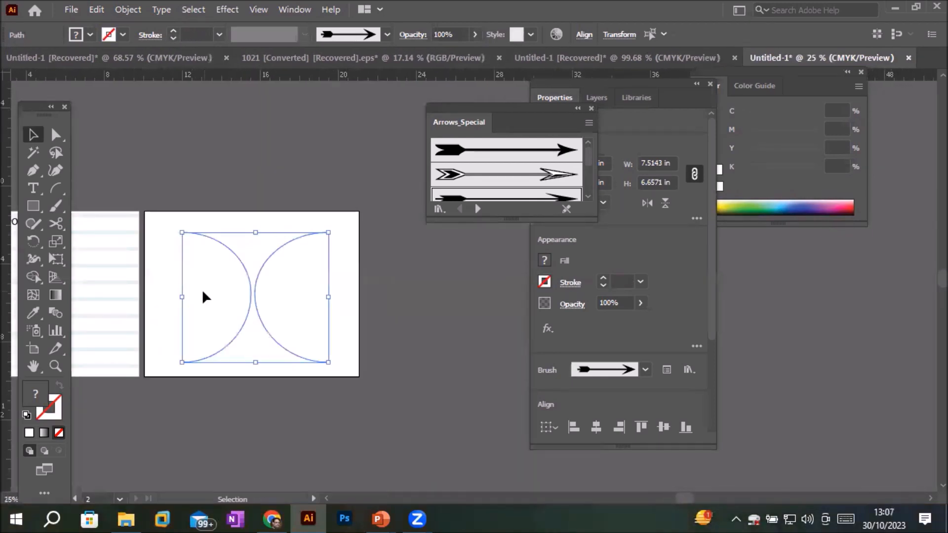
Step: Bring the arcs' stroke back and raise its weight to 6 pt
{"action": "left_click", "coordinate": [173, 31]}
{"action": "left_click", "coordinate": [174, 31]}
{"action": "left_click", "coordinate": [174, 31]}
{"action": "left_click", "coordinate": [173, 31]}
{"action": "left_click", "coordinate": [173, 31]}
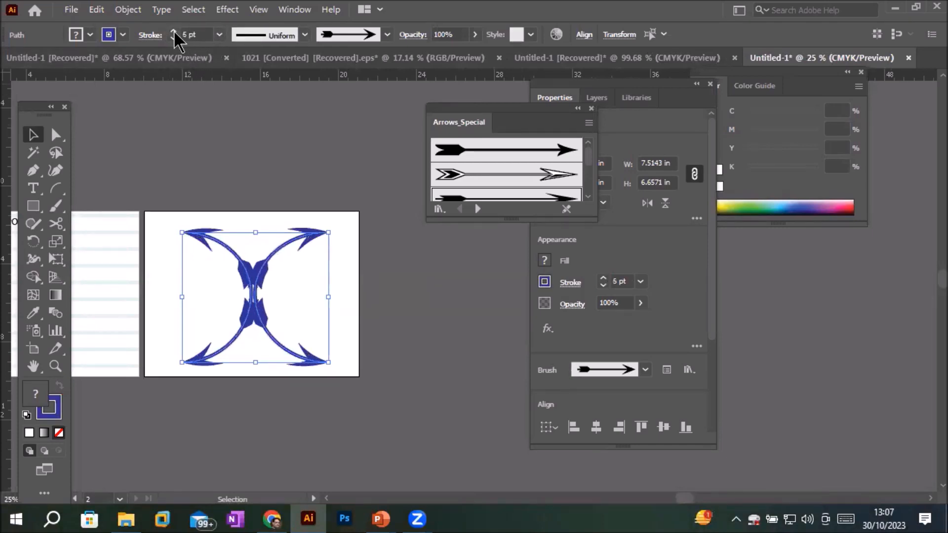
Step: Try the green wavy arrow and Arrow 2.28 brushes on the arcs and replace them with the long white arrow brush with black outline
{"action": "scroll", "coordinate": [593, 180], "scroll_direction": "down", "scroll_amount": 2}
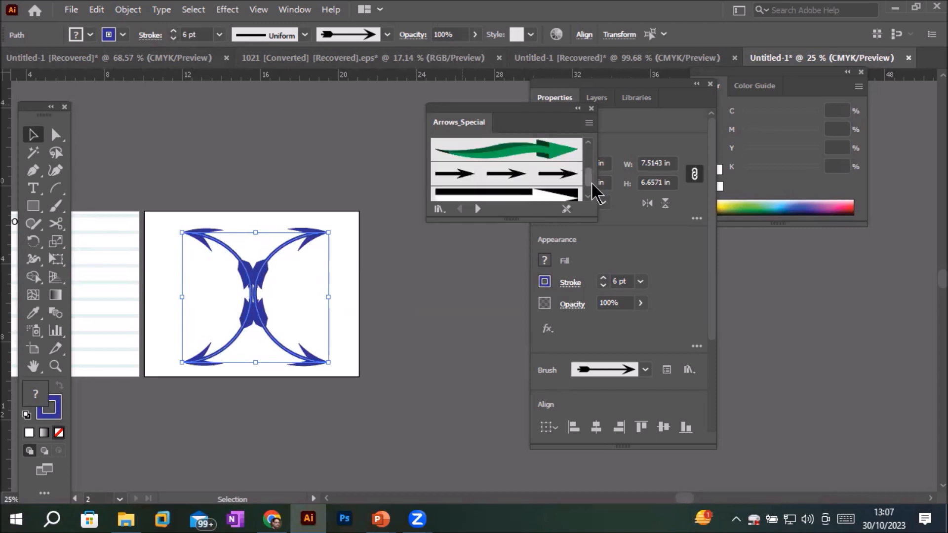
{"action": "left_click", "coordinate": [541, 161]}
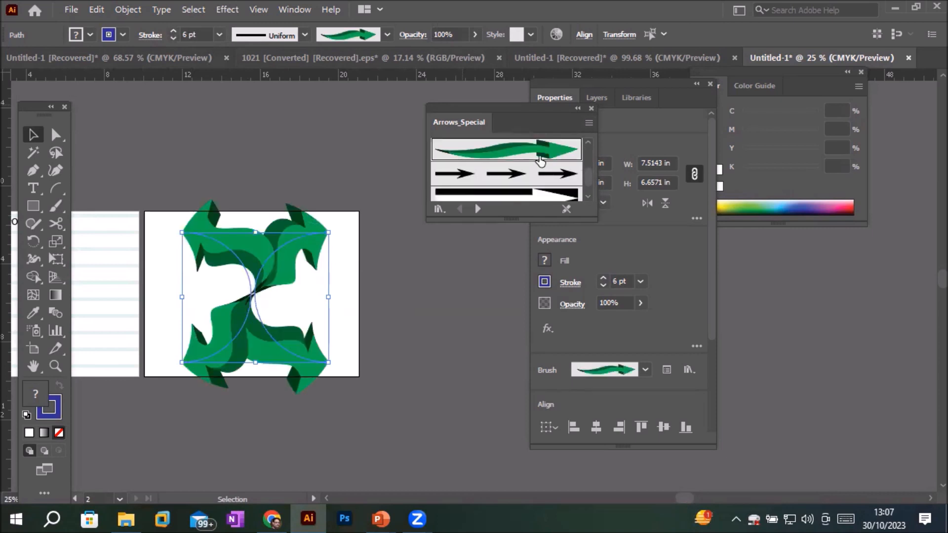
{"action": "left_click", "coordinate": [570, 186]}
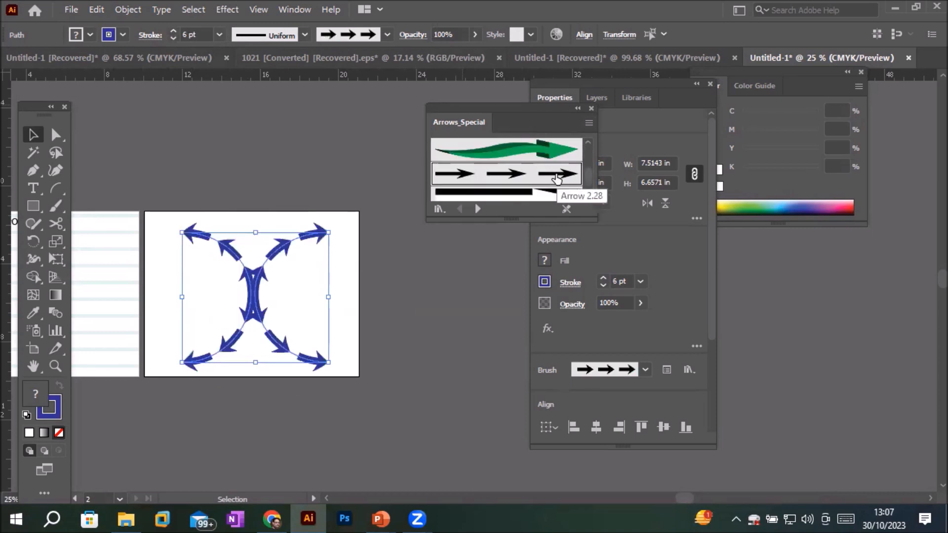
{"action": "left_click", "coordinate": [589, 196]}
{"action": "left_click", "coordinate": [592, 197]}
{"action": "left_click", "coordinate": [532, 186]}
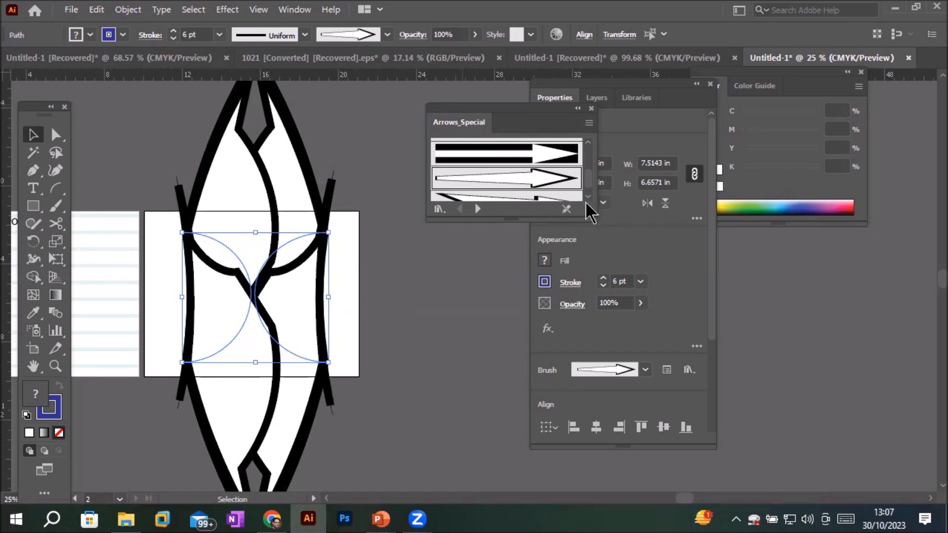
Step: Reduce the stroke weight of the outlined-arrow arcs to 0.5 pt
{"action": "left_click", "coordinate": [173, 38]}
{"action": "left_click", "coordinate": [174, 38]}
{"action": "left_click", "coordinate": [173, 38]}
{"action": "left_click", "coordinate": [173, 38]}
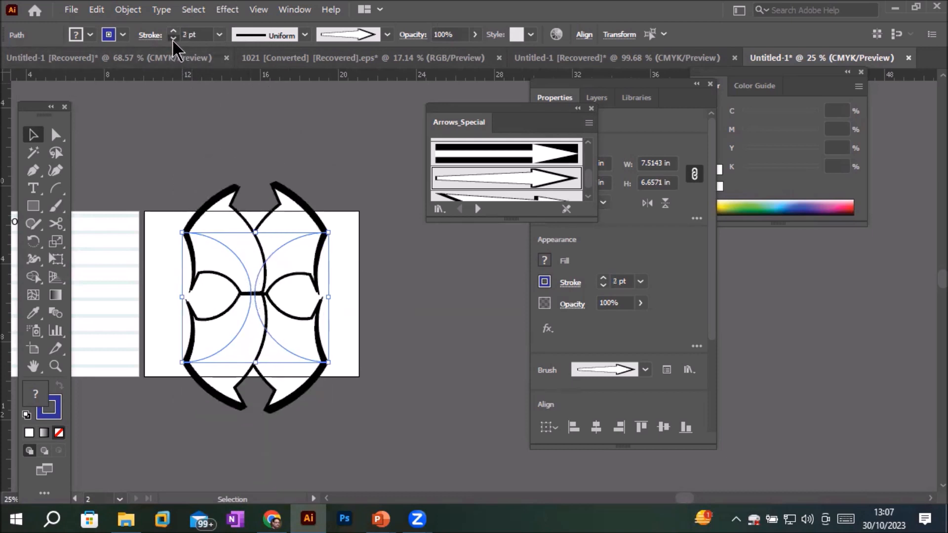
{"action": "left_click", "coordinate": [173, 38]}
{"action": "left_click", "coordinate": [173, 38]}
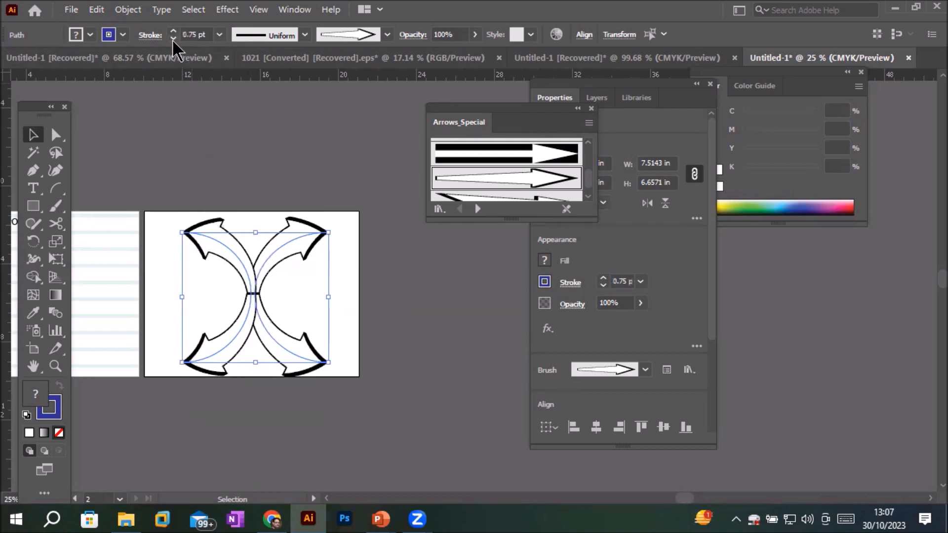
{"action": "left_click", "coordinate": [173, 38]}
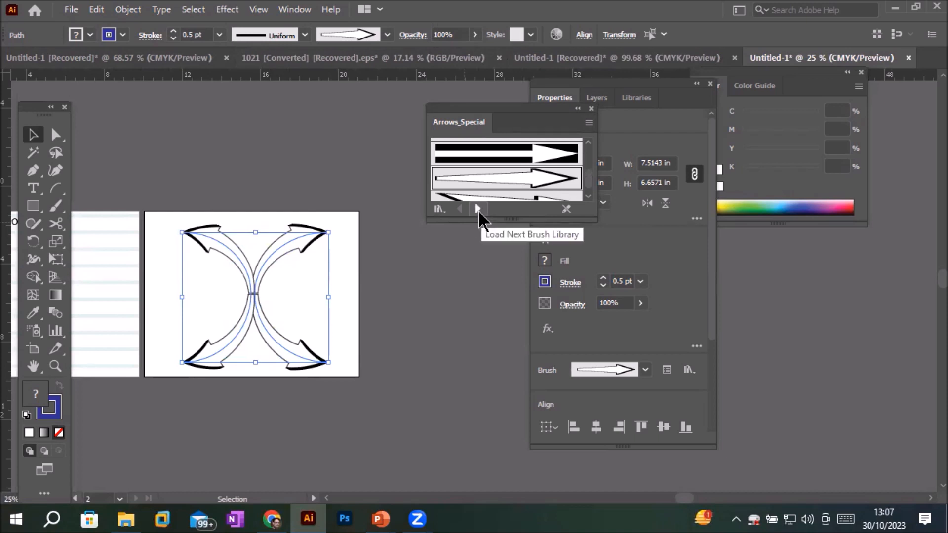
Step: Load the Arrows_Standard brush library and try the Arrow 1.05, other arrowhead, chevron and long tapered brushes on the arcs
{"action": "left_click", "coordinate": [439, 209]}
{"action": "mouse_move", "coordinate": [477, 221]}
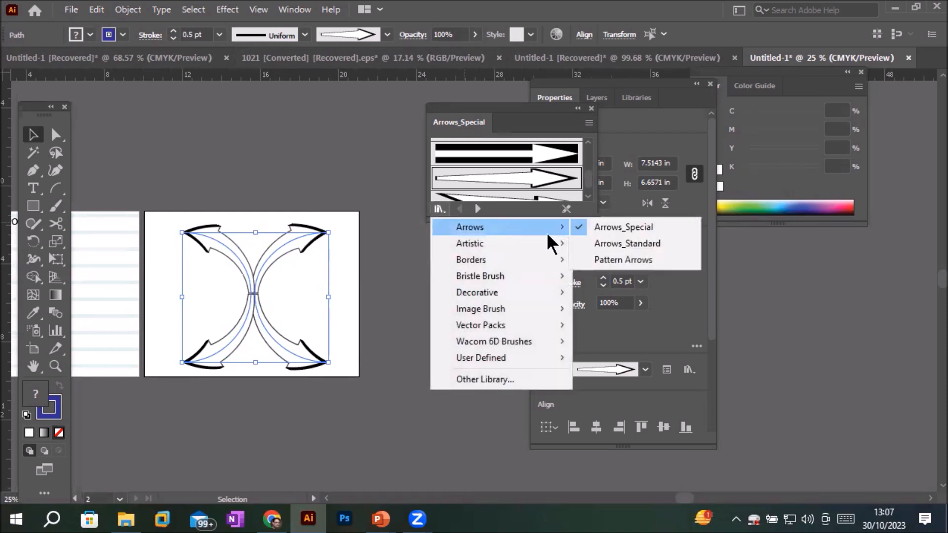
{"action": "left_click", "coordinate": [609, 245]}
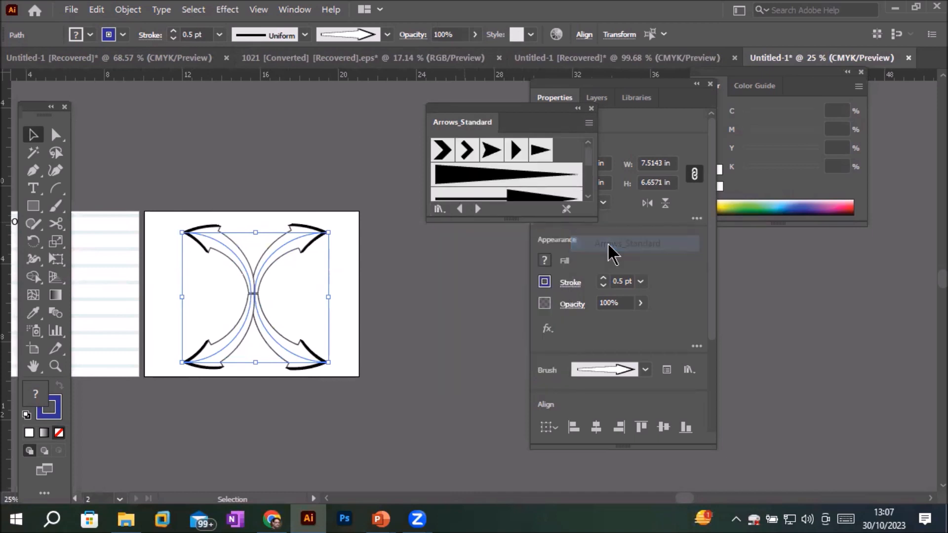
{"action": "left_click", "coordinate": [534, 155]}
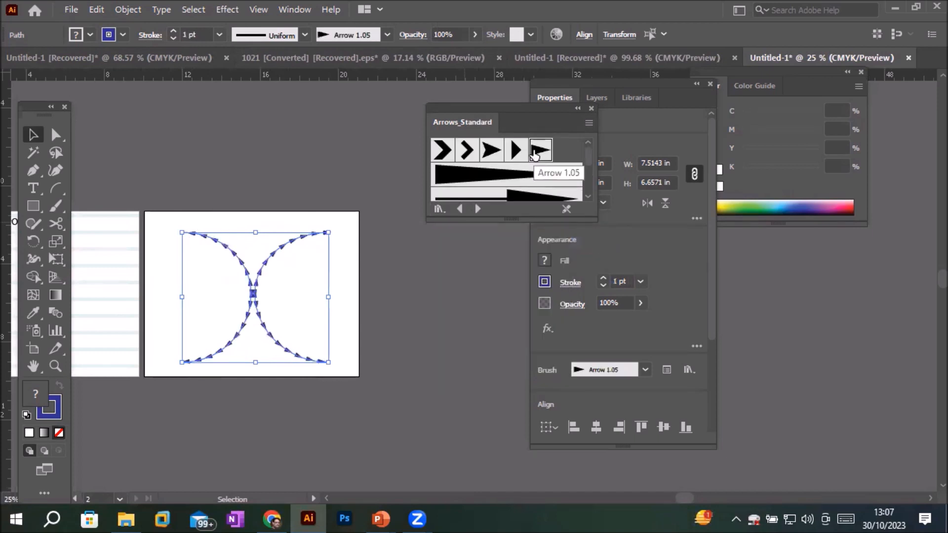
{"action": "scroll", "coordinate": [306, 269], "scroll_direction": "up", "scroll_amount": 2}
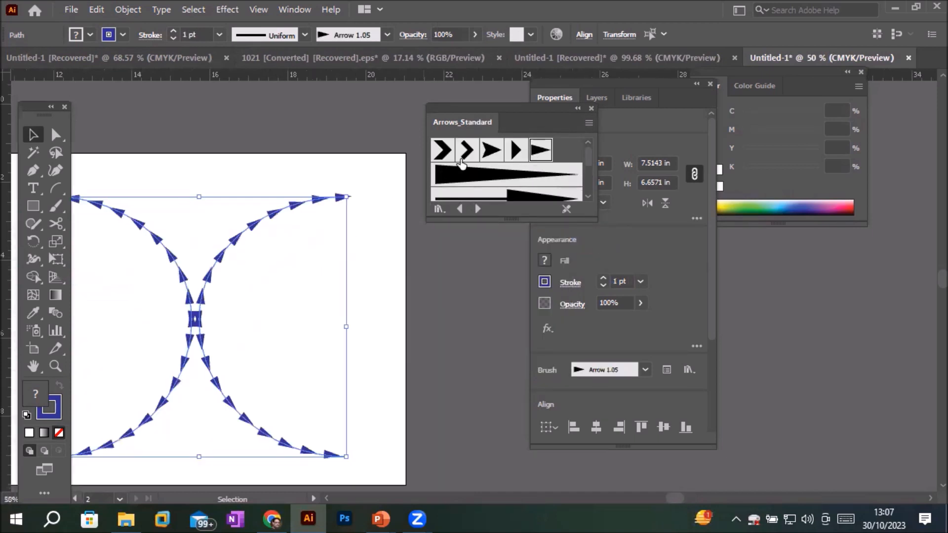
{"action": "left_click", "coordinate": [490, 151]}
{"action": "left_click", "coordinate": [459, 152]}
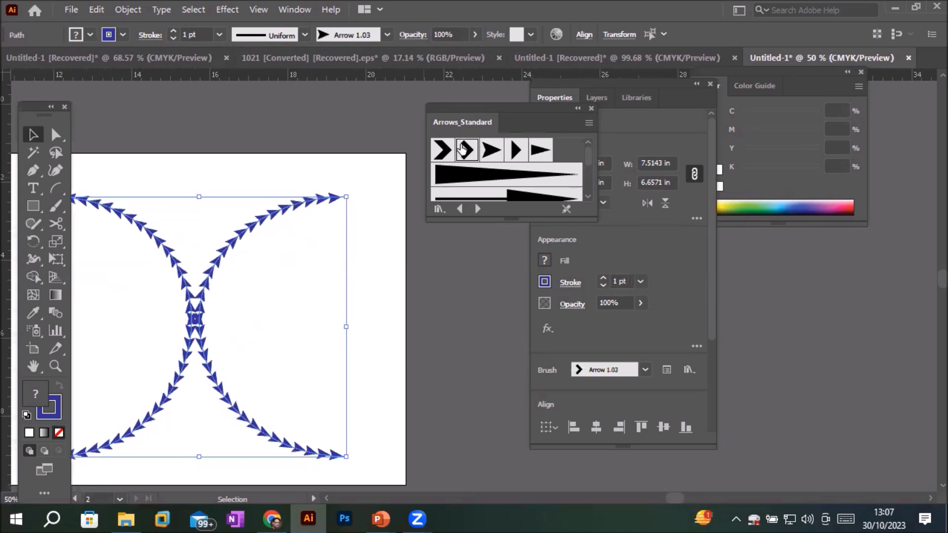
{"action": "left_click", "coordinate": [444, 155]}
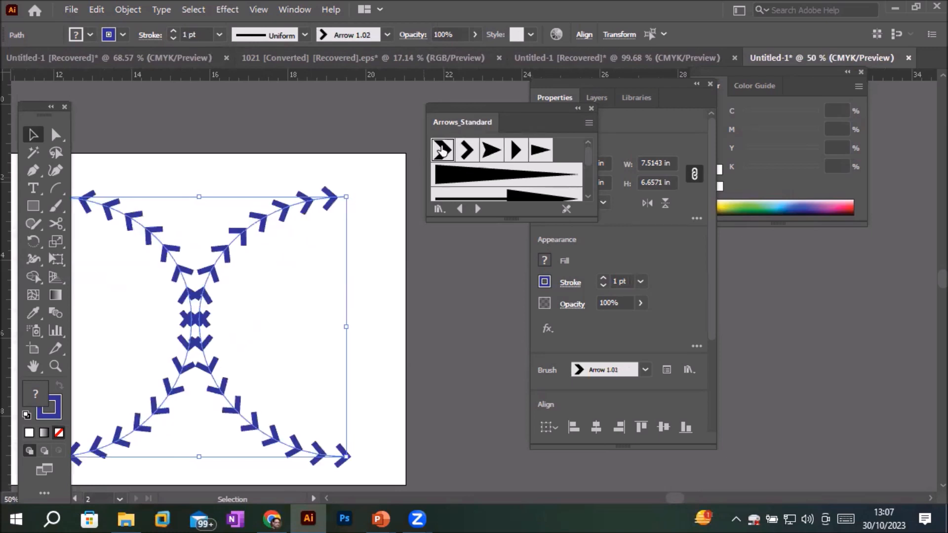
{"action": "left_click", "coordinate": [458, 173]}
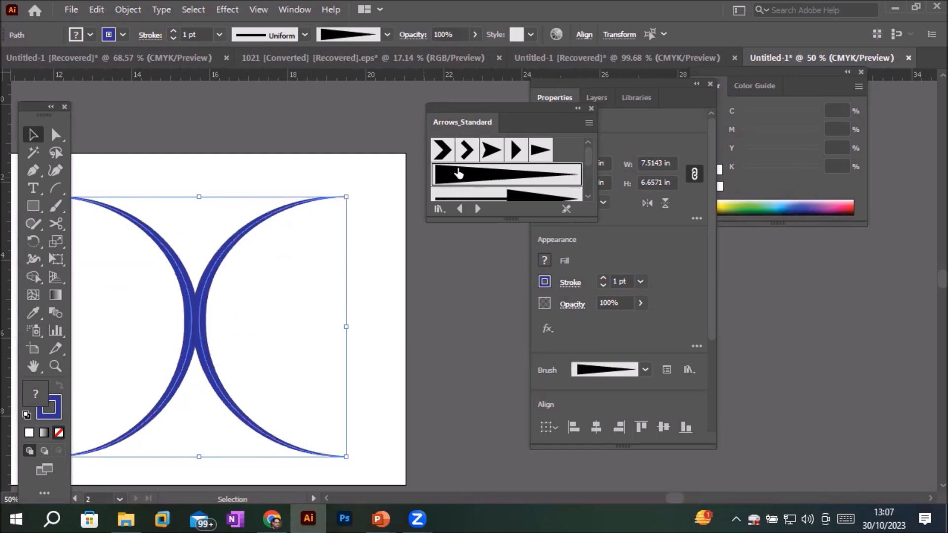
Step: Load the Pattern Arrows library and try the Yellow Arrow Brush and the black diamond arrow brush on the arcs
{"action": "left_click", "coordinate": [477, 208]}
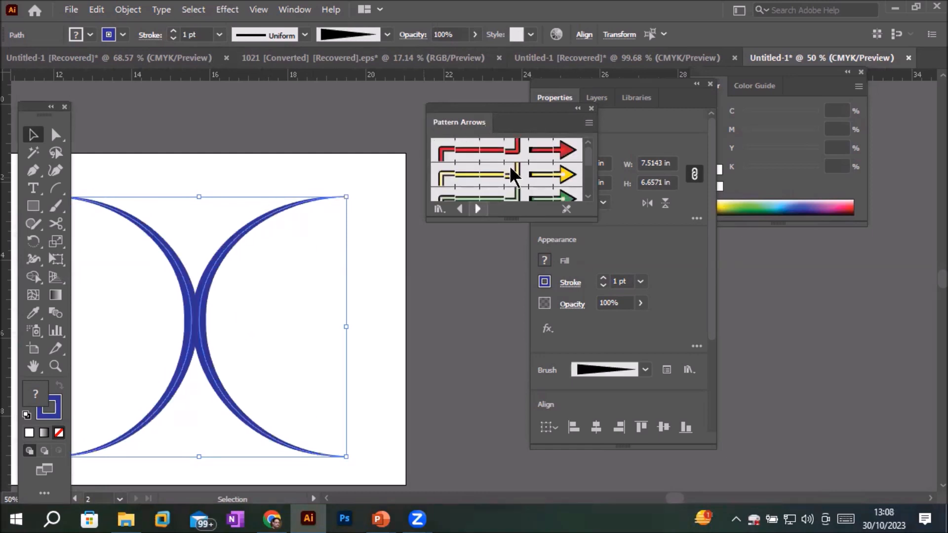
{"action": "left_click", "coordinate": [558, 176]}
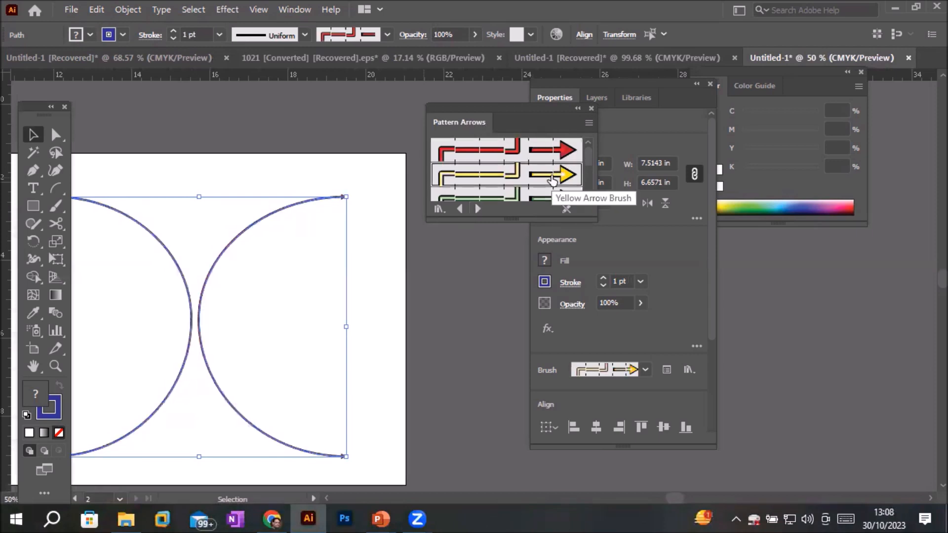
{"action": "mouse_move", "coordinate": [595, 167]}
{"action": "left_mouse_down"}
{"action": "mouse_move", "coordinate": [590, 184]}
{"action": "mouse_move", "coordinate": [596, 170]}
{"action": "left_mouse_up"}
{"action": "left_click", "coordinate": [547, 152]}
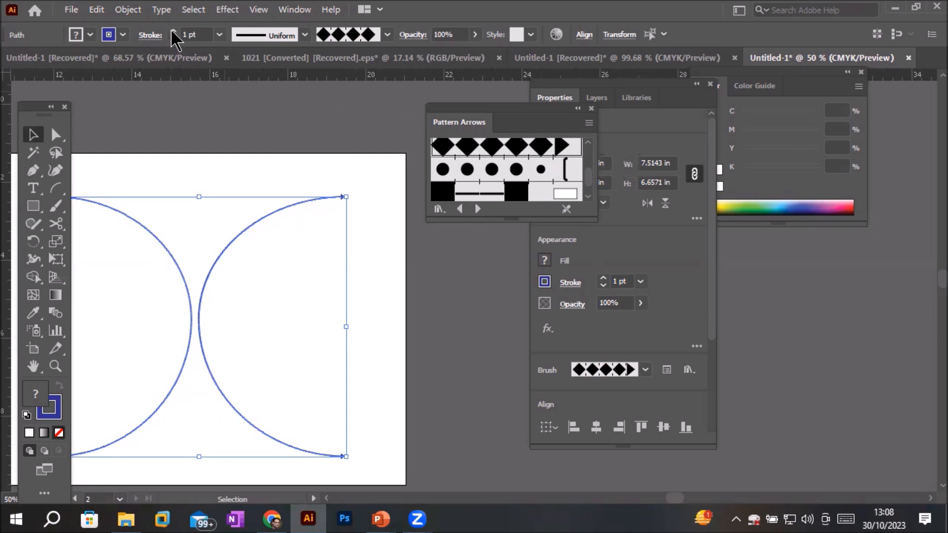
Step: Raise the stroke weight of the diamond-patterned arcs to 6 pt
{"action": "left_click", "coordinate": [173, 32]}
{"action": "left_click", "coordinate": [173, 31]}
{"action": "left_click", "coordinate": [174, 32]}
{"action": "left_click", "coordinate": [173, 32]}
{"action": "left_click", "coordinate": [173, 32]}
Step: Try the black-square and line pattern brush on the arcs and lower their stroke weight to 1 pt
{"action": "left_click", "coordinate": [485, 192]}
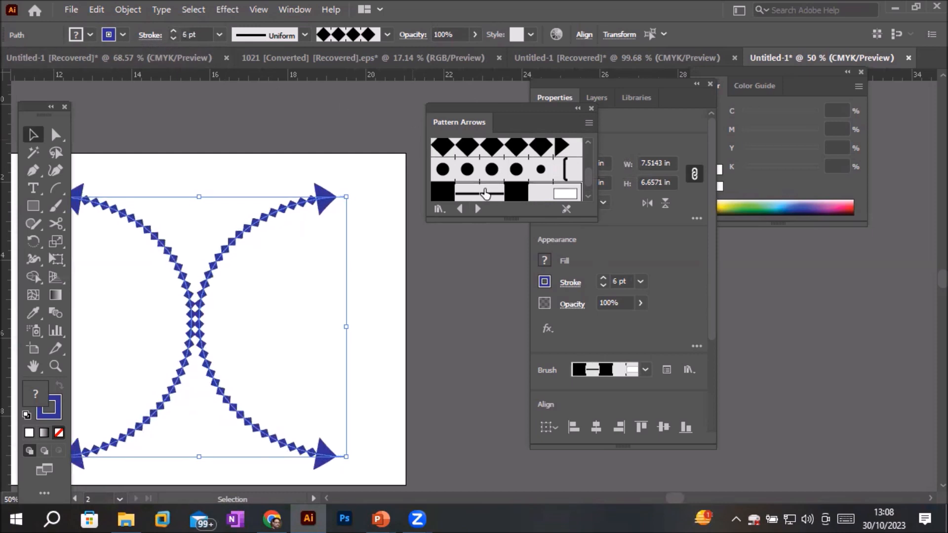
{"action": "left_click", "coordinate": [173, 38]}
{"action": "left_click", "coordinate": [173, 39]}
{"action": "left_click", "coordinate": [174, 39]}
{"action": "left_click", "coordinate": [173, 38]}
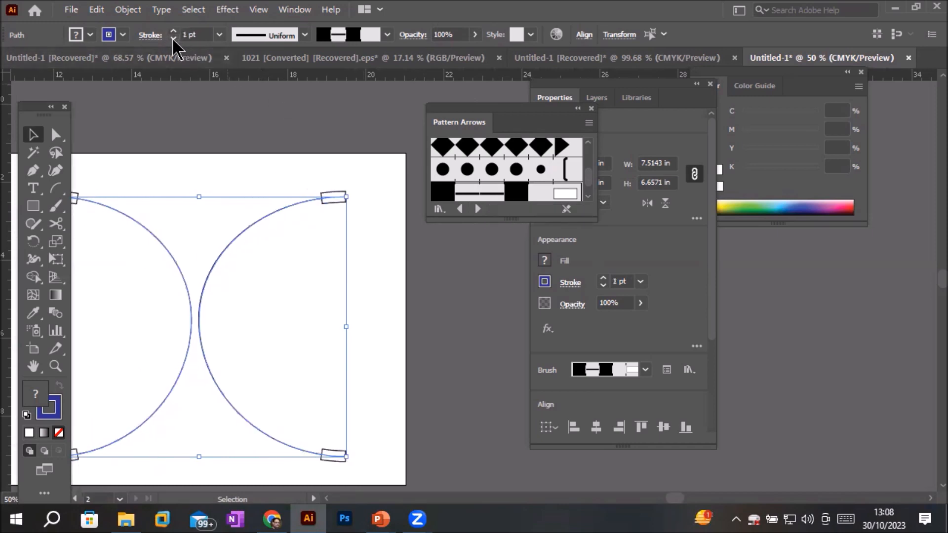
{"action": "scroll", "coordinate": [590, 182], "scroll_direction": "down", "scroll_amount": 3}
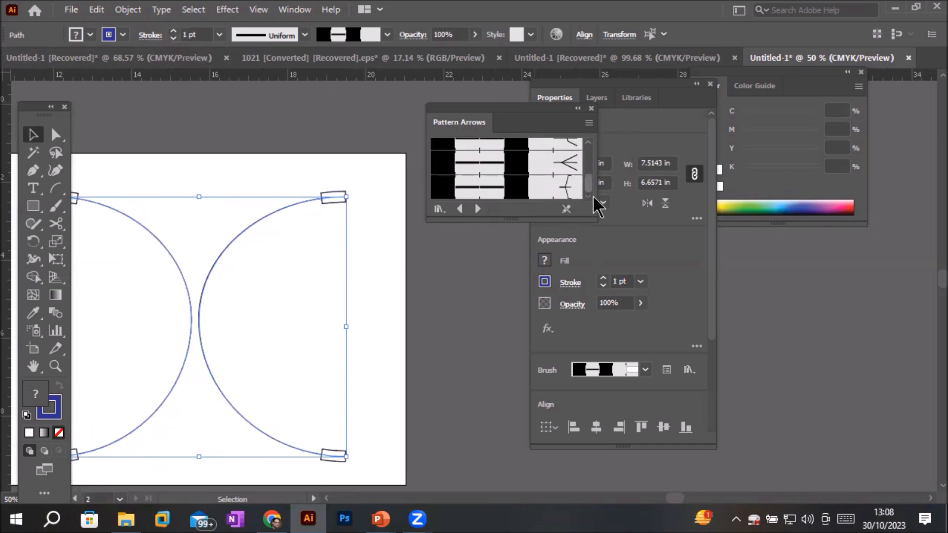
Step: Load the Artistic_Calligraphic library and try the 50 pt. Flat brush on the arcs at 0.75 pt stroke
{"action": "left_click", "coordinate": [477, 208]}
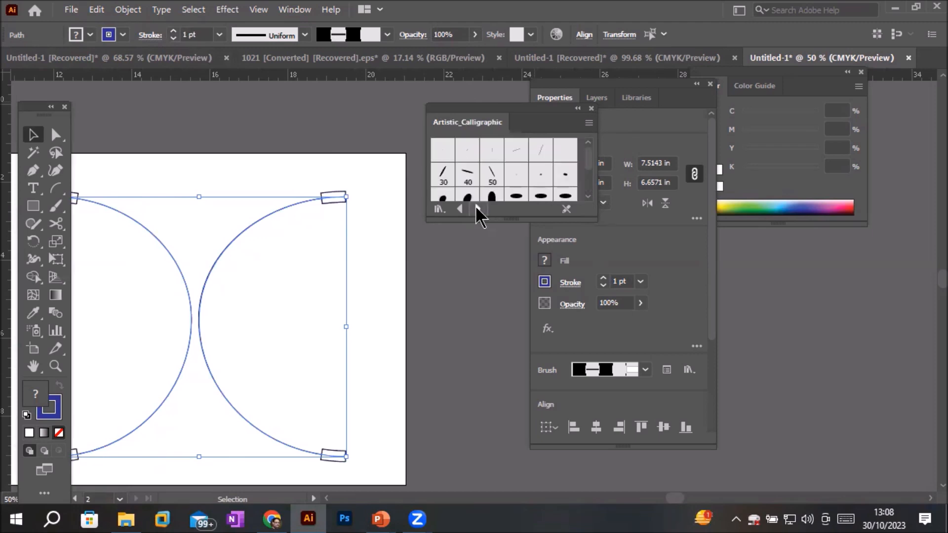
{"action": "left_click", "coordinate": [490, 175]}
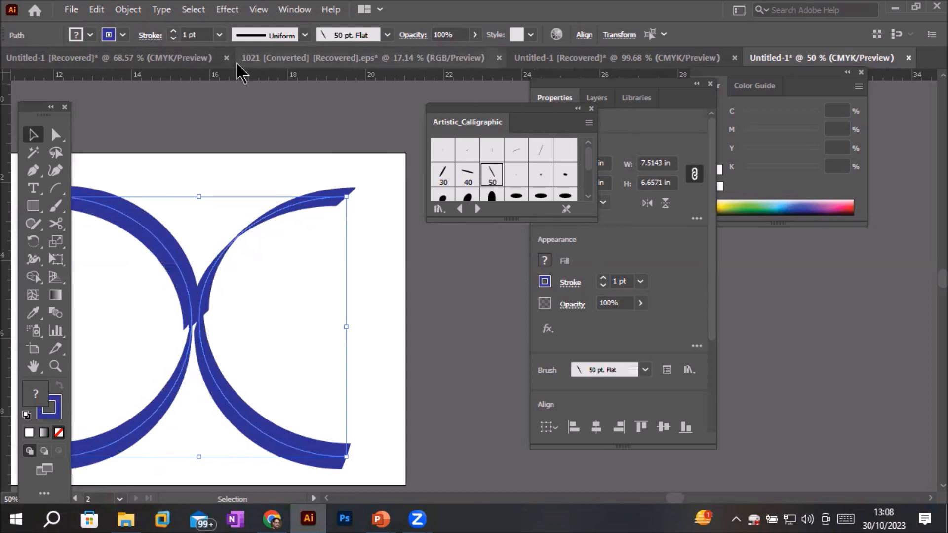
{"action": "left_click", "coordinate": [173, 36]}
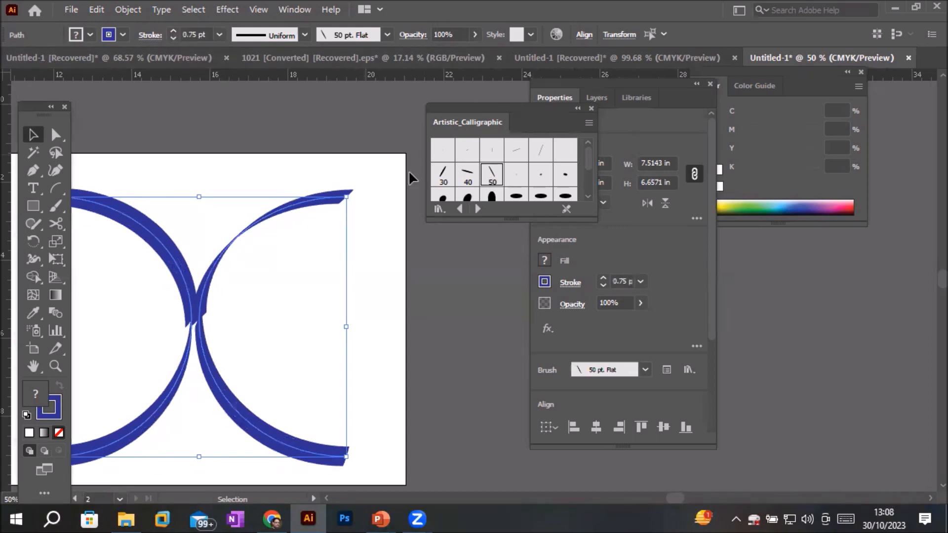
Step: Try the 40 pt., 30 pt. and 15 pt. Flat brushes and the 15 pt. Round brush on the arcs
{"action": "left_click", "coordinate": [463, 176]}
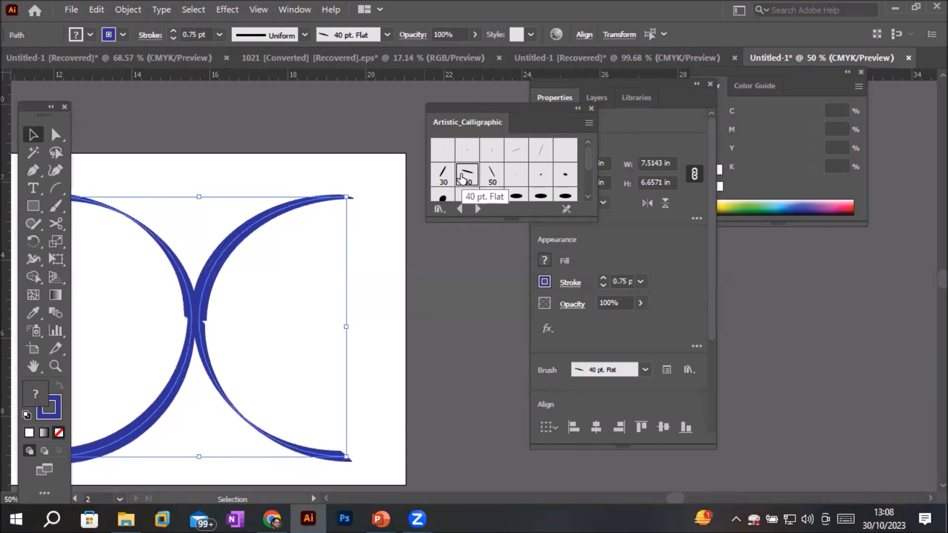
{"action": "left_click", "coordinate": [443, 178]}
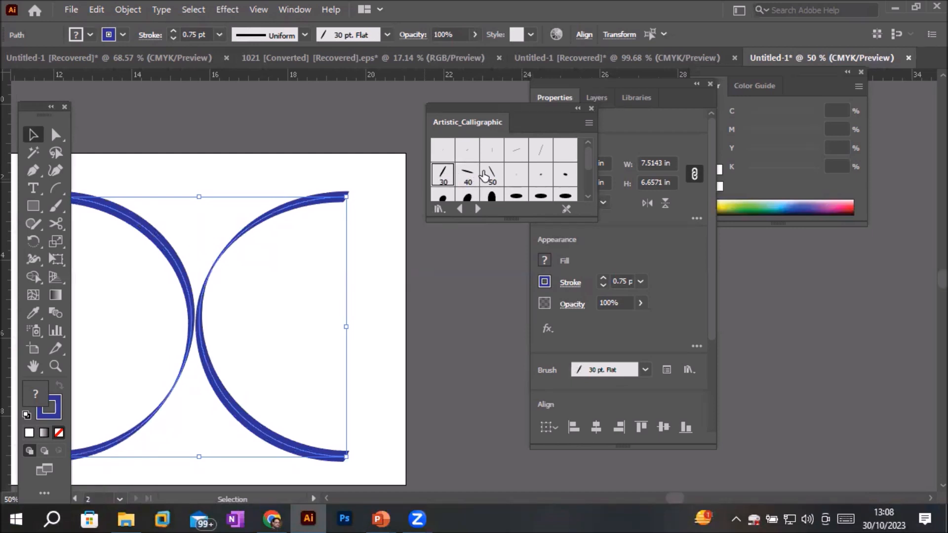
{"action": "left_click", "coordinate": [536, 153]}
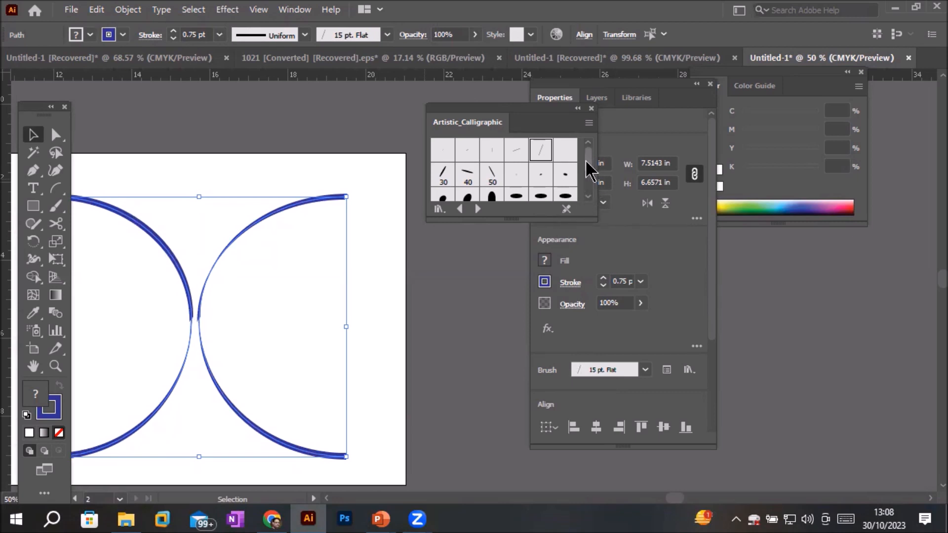
{"action": "left_click_drag", "start_coordinate": [586, 161], "coordinate": [589, 200]}
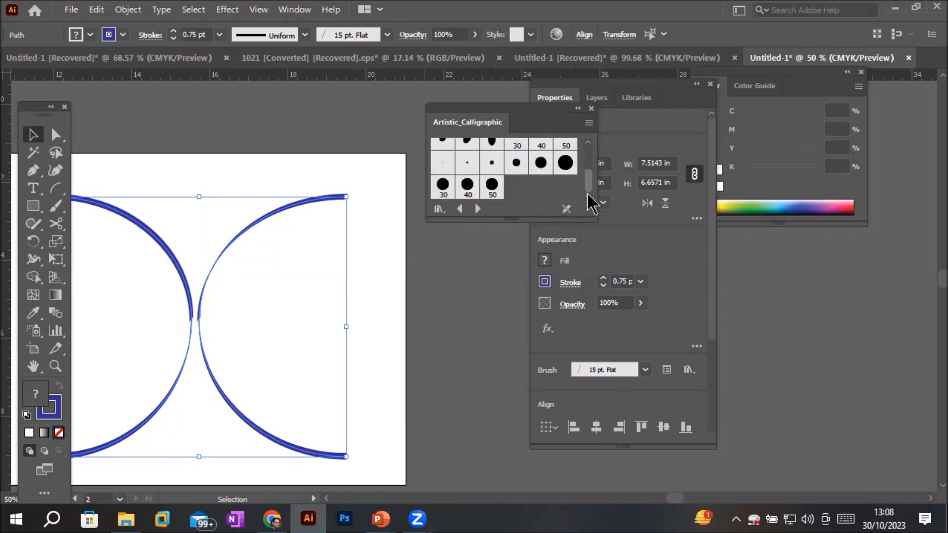
{"action": "left_click", "coordinate": [541, 164]}
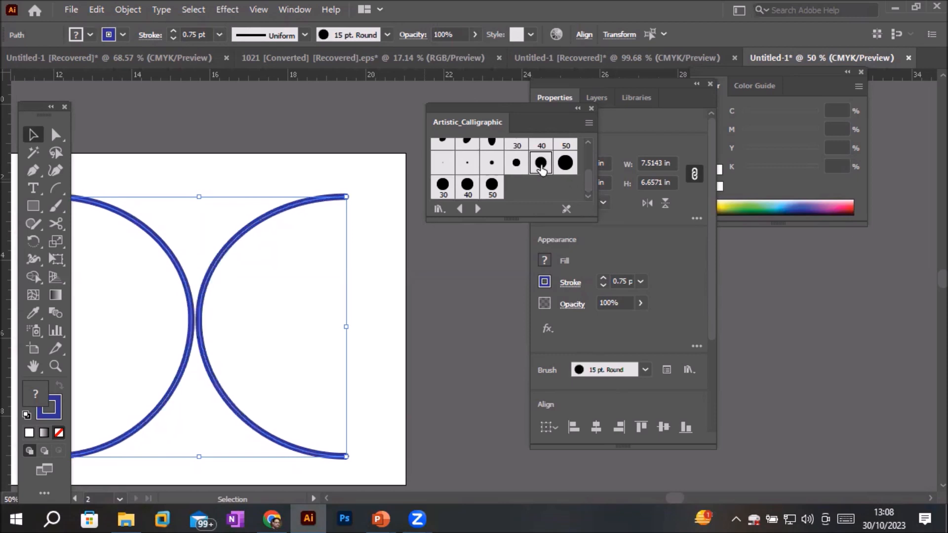
Step: Load the Artistic_ChalkCharcoalPencil library and try the Chalk brush and the thick rough-edged brushes on the arcs
{"action": "left_click", "coordinate": [478, 211]}
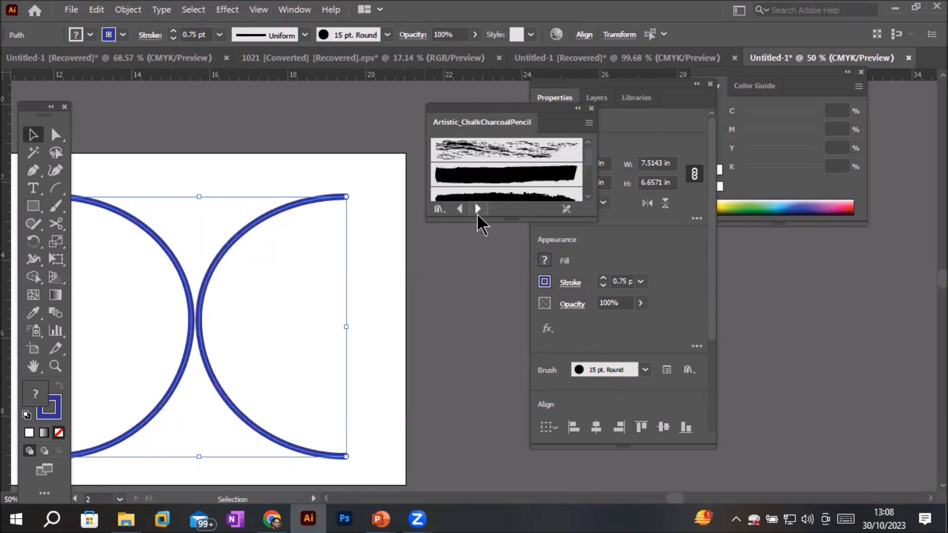
{"action": "left_click", "coordinate": [511, 152]}
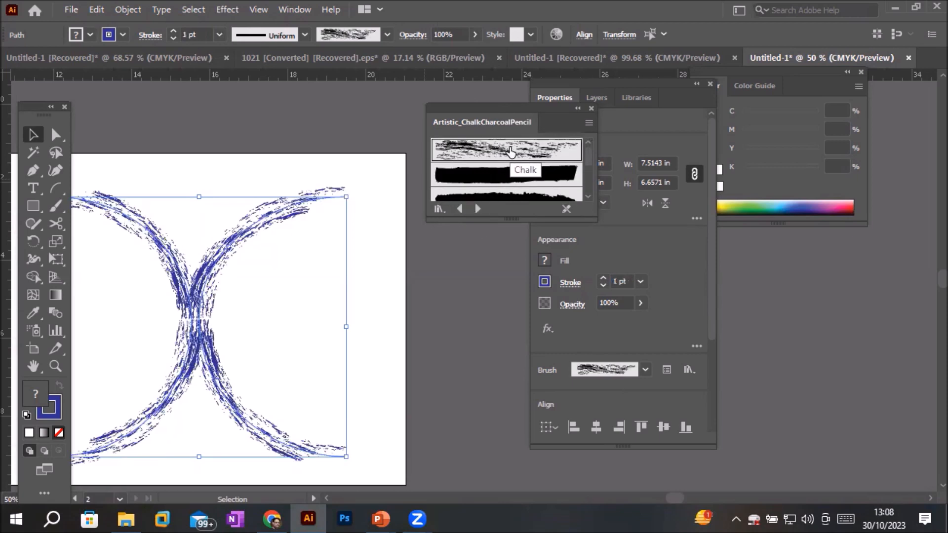
{"action": "left_click", "coordinate": [512, 184]}
{"action": "left_click", "coordinate": [511, 194]}
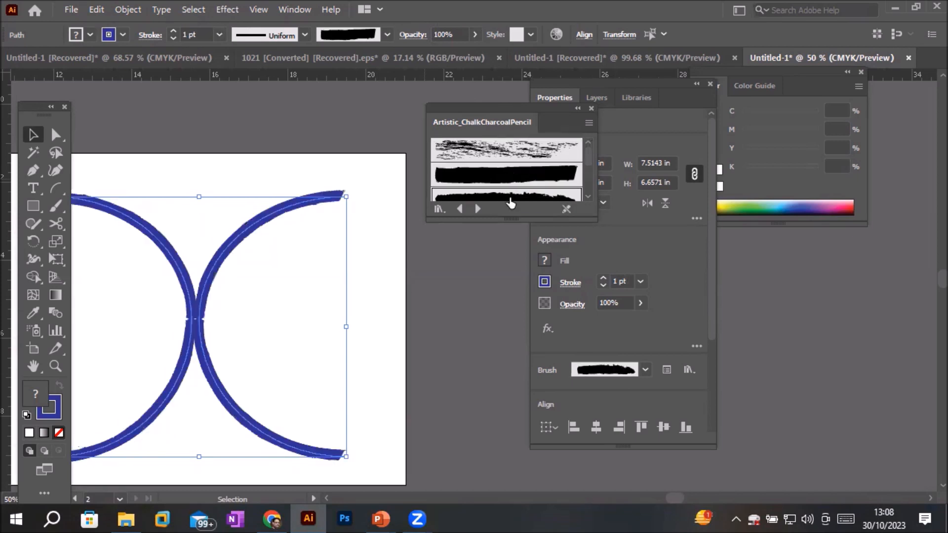
Step: Try the Charcoal - Feather brush on the arcs and replace it with Charcoal - Smooth
{"action": "left_click", "coordinate": [588, 197]}
{"action": "left_click", "coordinate": [588, 197]}
{"action": "left_click", "coordinate": [588, 197]}
{"action": "left_click", "coordinate": [535, 188]}
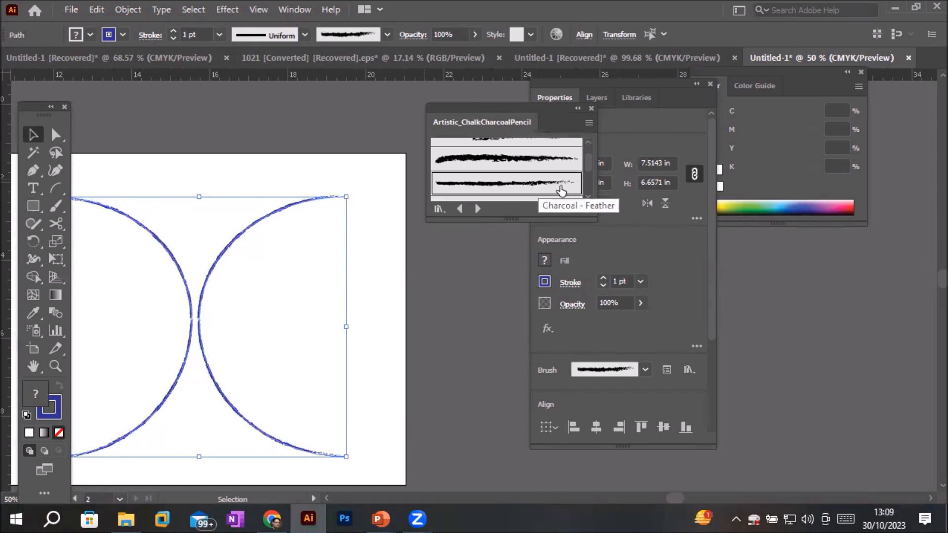
{"action": "left_click", "coordinate": [587, 198]}
{"action": "left_click", "coordinate": [547, 190]}
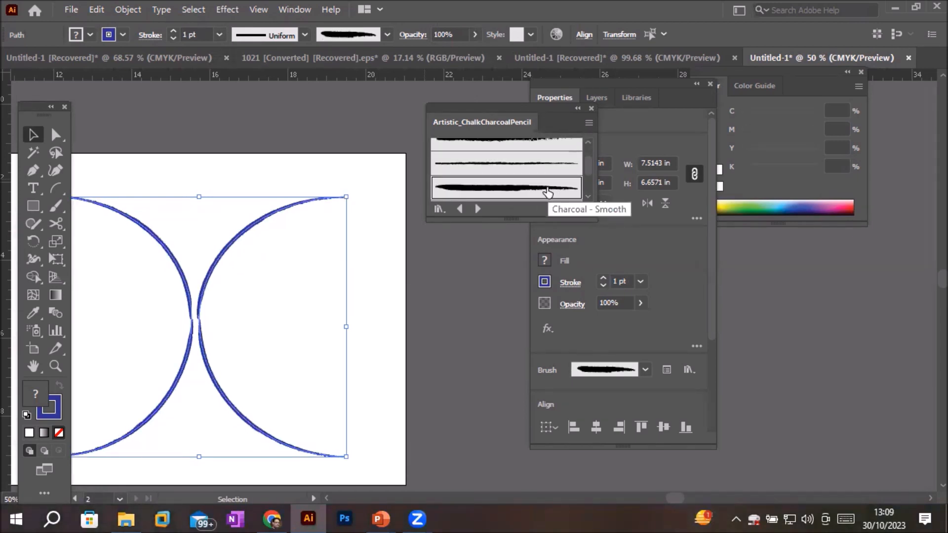
Step: Raise the stroke weight of the charcoal arcs to 5 pt
{"action": "left_click", "coordinate": [174, 32]}
{"action": "left_click", "coordinate": [173, 31]}
{"action": "left_click", "coordinate": [173, 31]}
{"action": "left_click", "coordinate": [173, 31]}
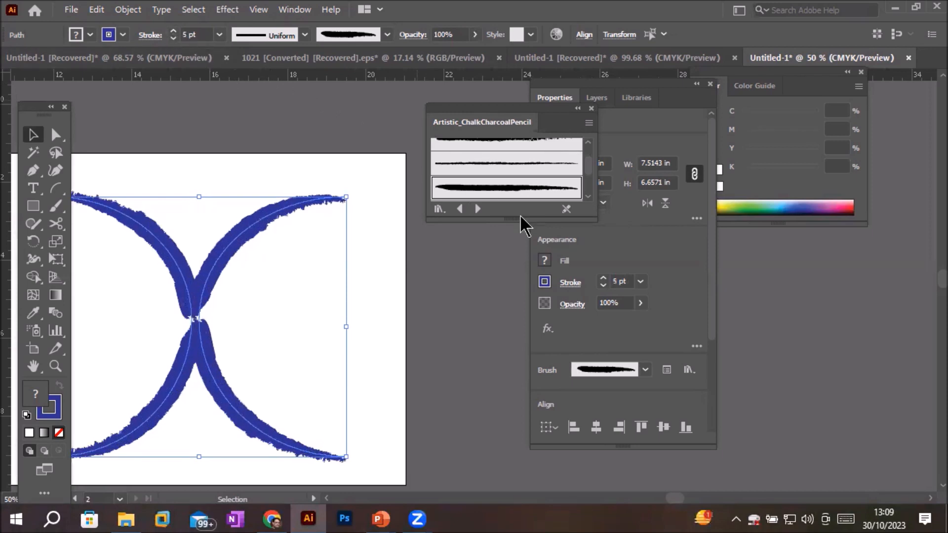
Step: Load the Artistic_Paintbrush library and browse its brushes
{"action": "left_click", "coordinate": [478, 209]}
{"action": "left_click", "coordinate": [478, 209]}
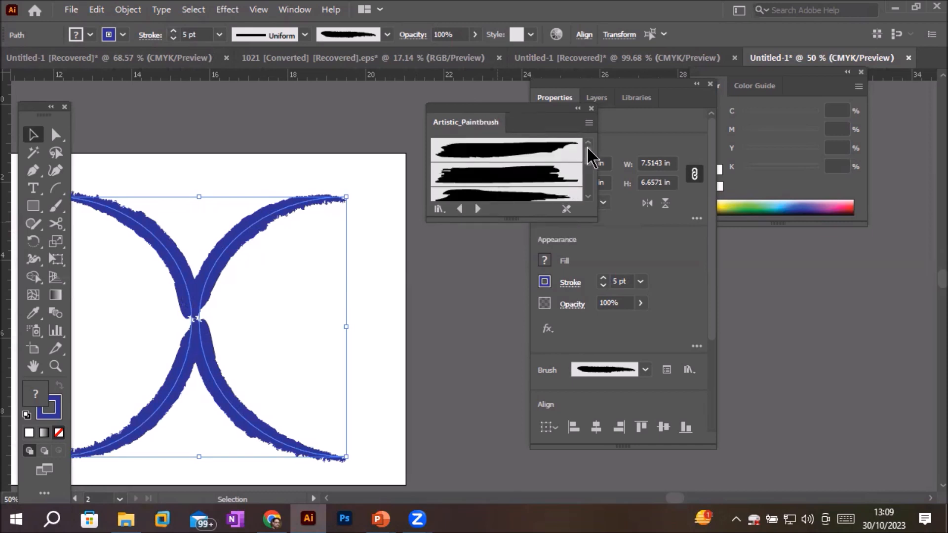
{"action": "left_click_drag", "start_coordinate": [591, 157], "coordinate": [593, 187]}
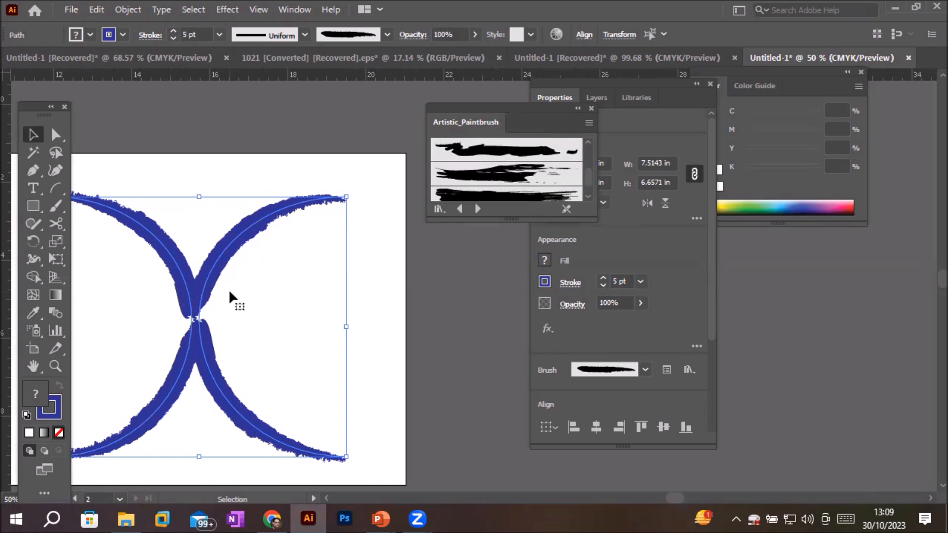
Step: Draw an 11 × 8.5 in rectangle covering the artboard around the arcs
{"action": "scroll", "coordinate": [229, 289], "scroll_direction": "down", "scroll_amount": 2}
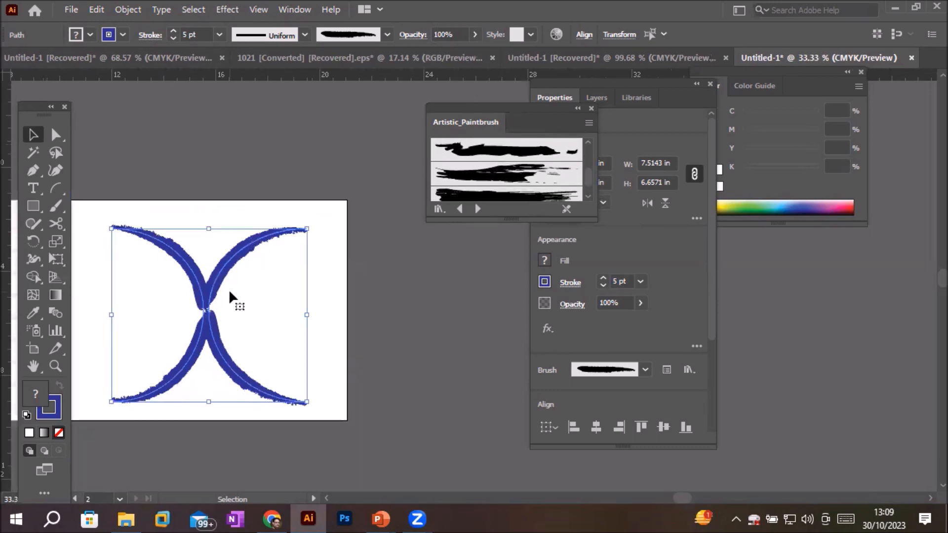
{"action": "left_click", "coordinate": [36, 205]}
{"action": "mouse_move", "coordinate": [104, 225]}
{"action": "left_mouse_down"}
{"action": "mouse_move", "coordinate": [296, 356]}
{"action": "mouse_move", "coordinate": [317, 388]}
{"action": "left_mouse_up"}
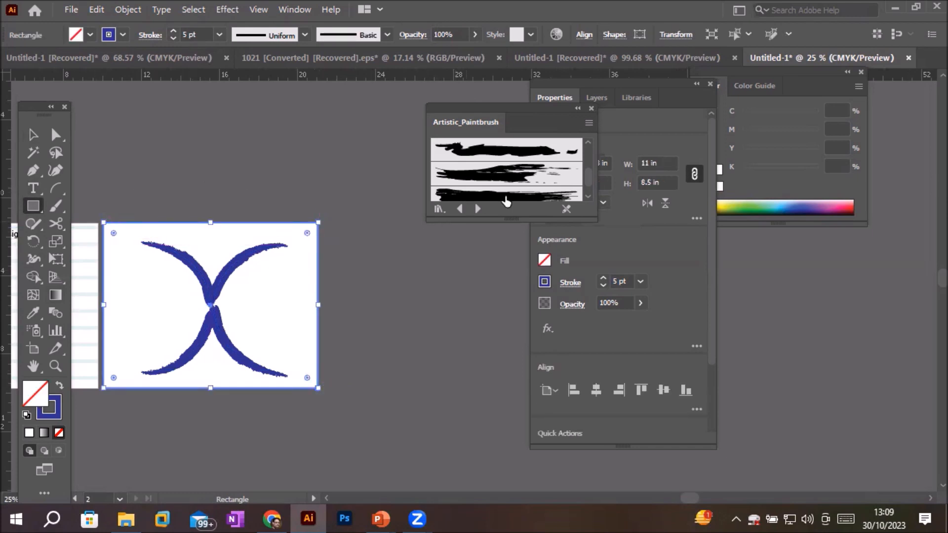
Step: Apply the Quick Brush 1 brush to the rectangle and set its stroke weight to 3 pt
{"action": "left_click", "coordinate": [509, 178]}
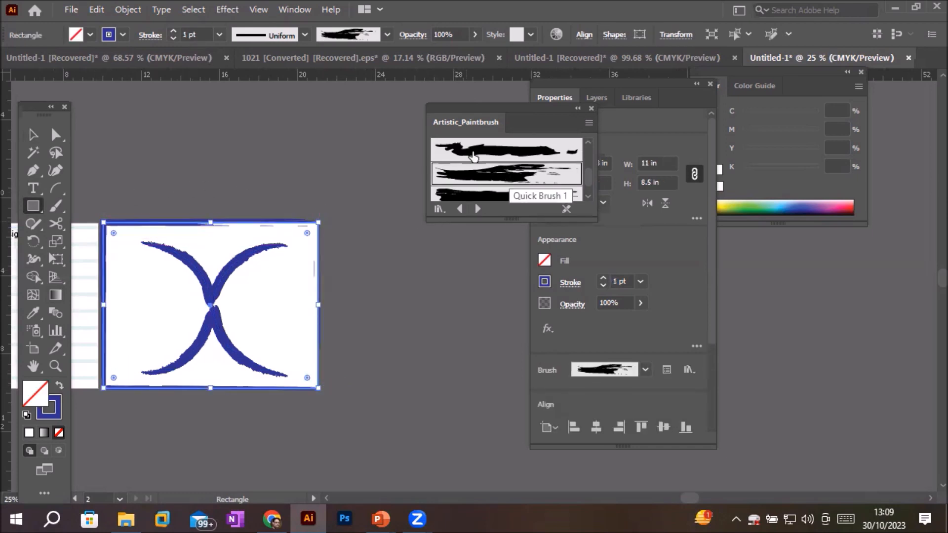
{"action": "left_click", "coordinate": [173, 32]}
{"action": "left_click", "coordinate": [173, 31]}
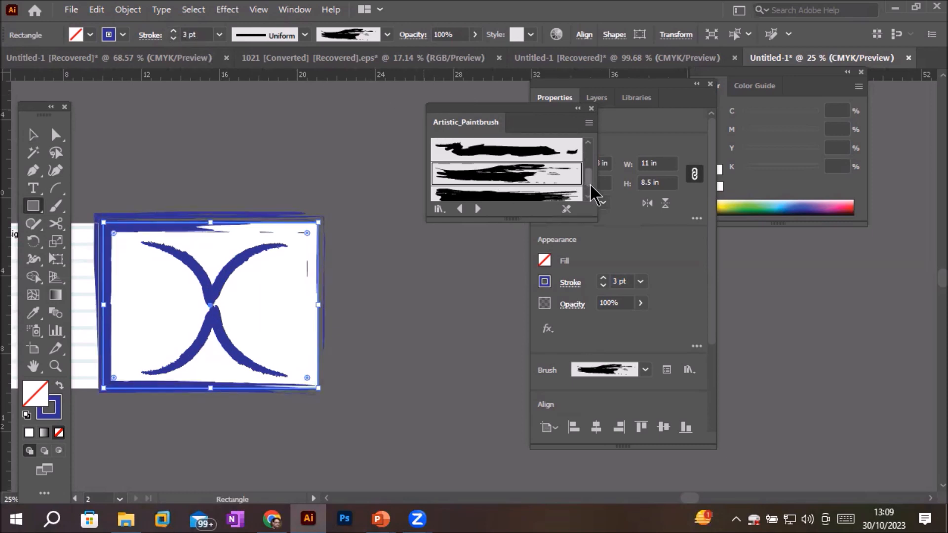
Step: Replace the rectangle's brush with Splash and load the Artistic_ScrollPen brush library
{"action": "scroll", "coordinate": [593, 192], "scroll_direction": "down", "scroll_amount": 2}
{"action": "left_click", "coordinate": [542, 190]}
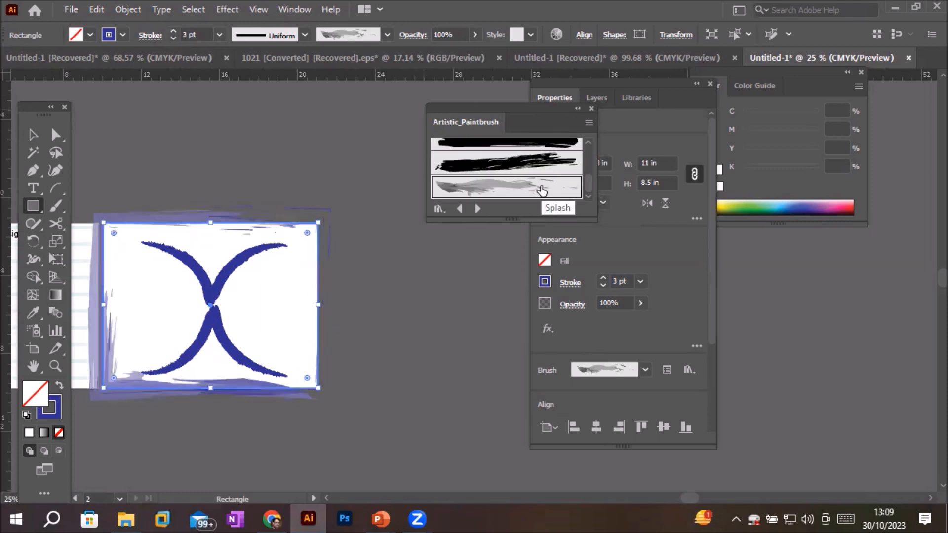
{"action": "left_click", "coordinate": [477, 209]}
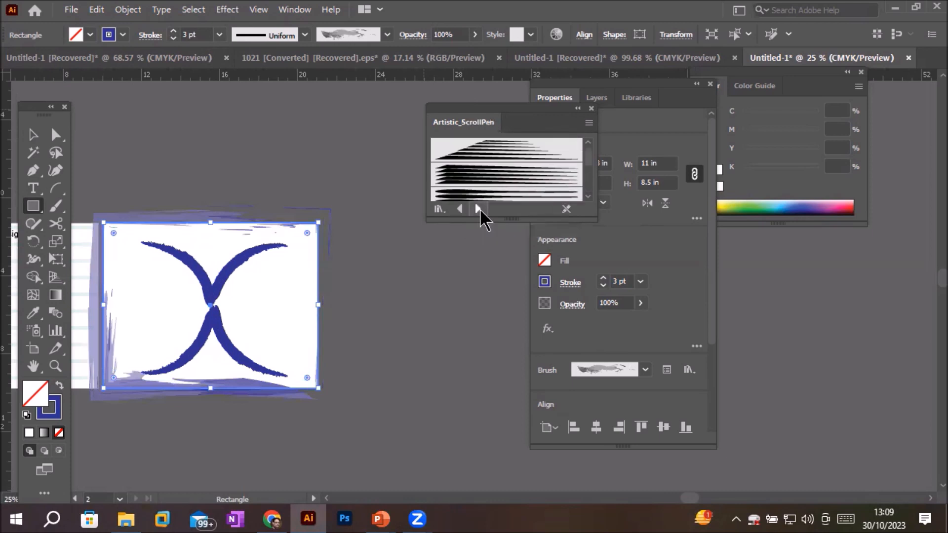
Step: Try Scroll Pen 1, the brush below it, Scroll Pen 3 and another lower scroll pen brush on the rectangle, and browse the remaining ones
{"action": "left_click", "coordinate": [499, 151]}
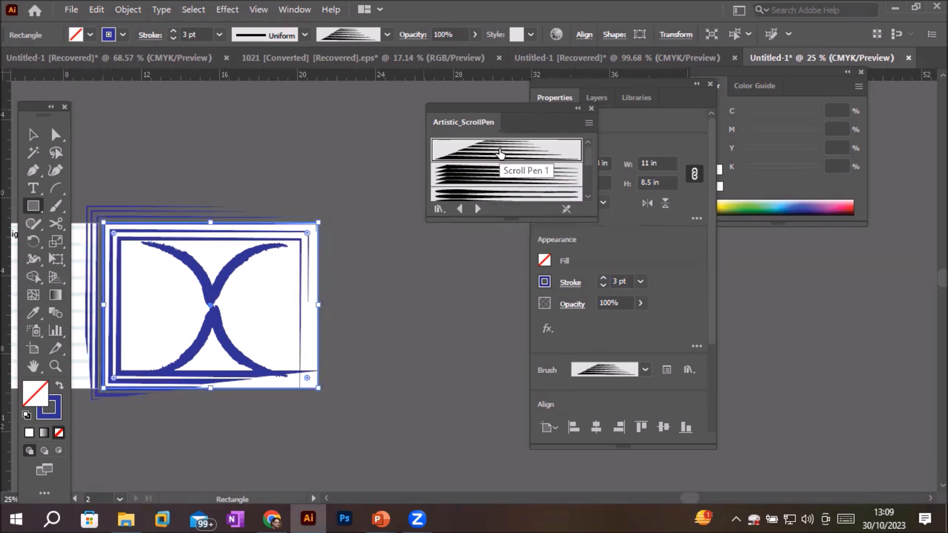
{"action": "left_click", "coordinate": [494, 173]}
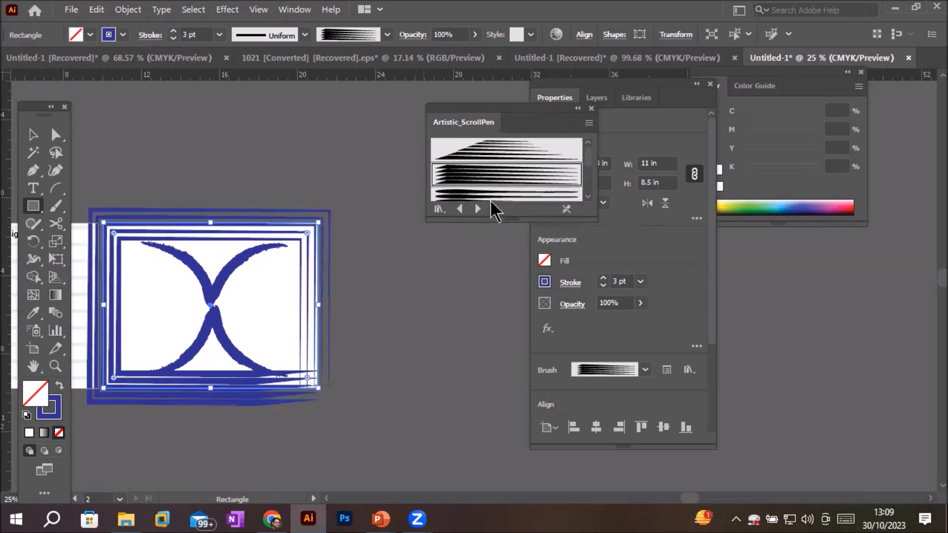
{"action": "left_click", "coordinate": [491, 197]}
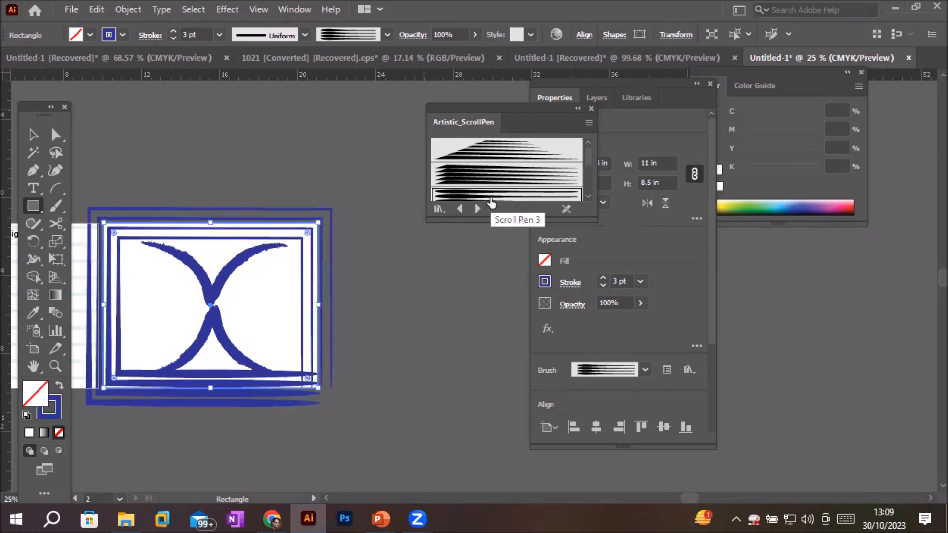
{"action": "left_click", "coordinate": [588, 196]}
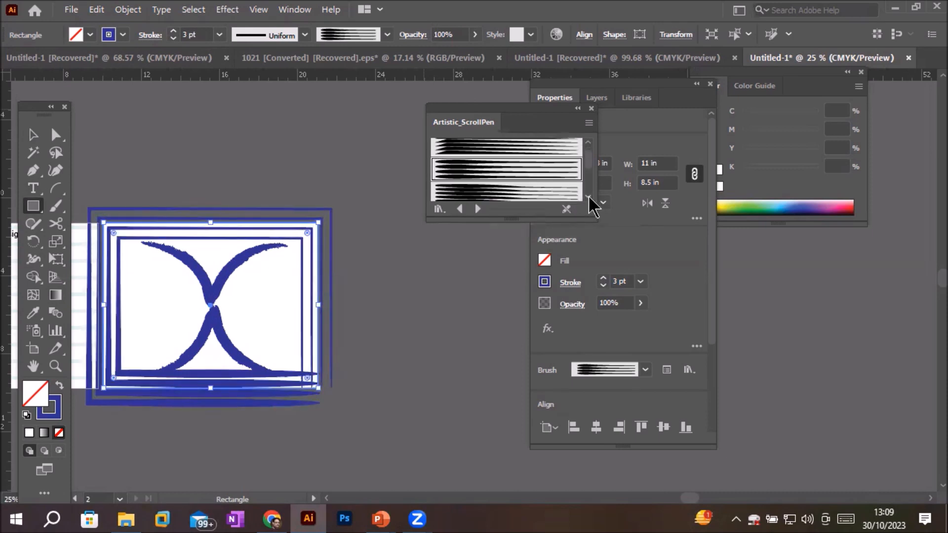
{"action": "left_click", "coordinate": [537, 198]}
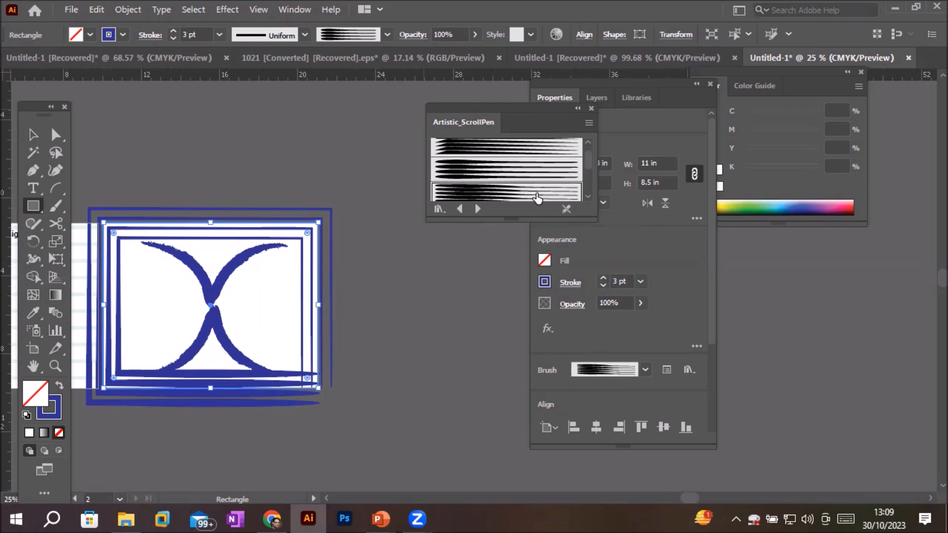
{"action": "left_click", "coordinate": [588, 197]}
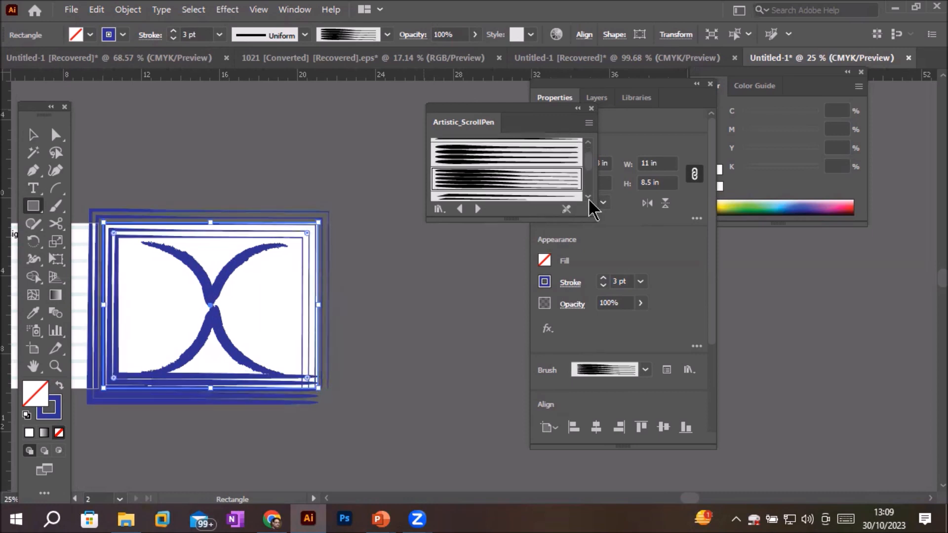
{"action": "left_click", "coordinate": [588, 197]}
{"action": "left_click", "coordinate": [588, 197]}
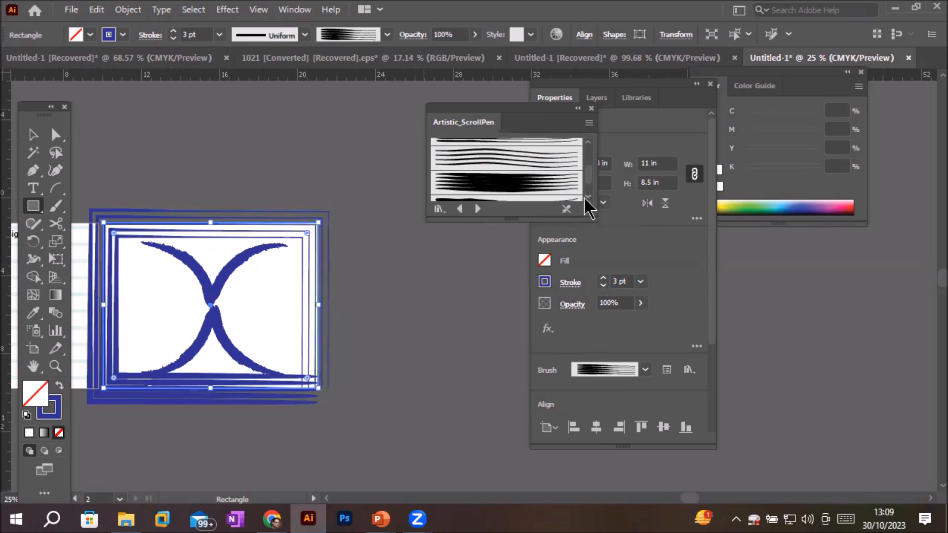
Step: Load the Borders_Decorative brush library
{"action": "left_click", "coordinate": [438, 208]}
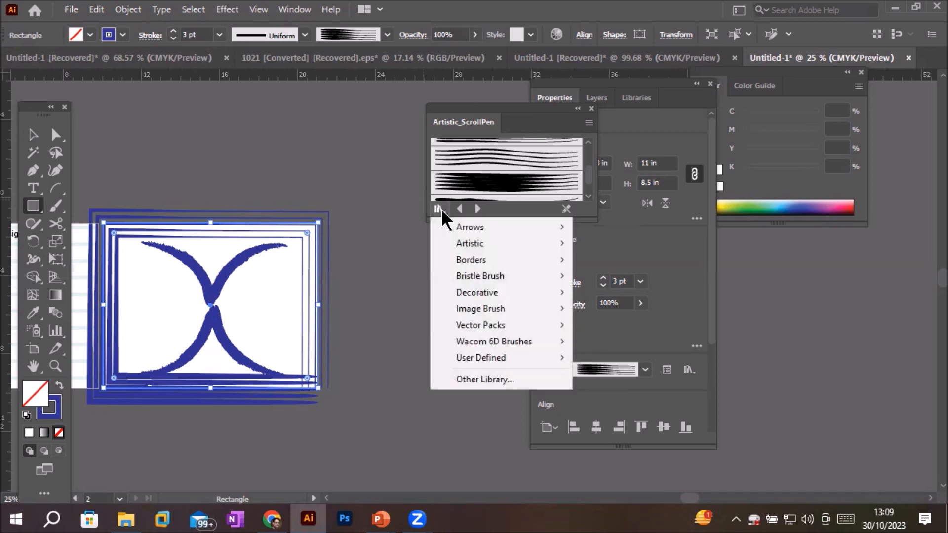
{"action": "mouse_move", "coordinate": [485, 259]}
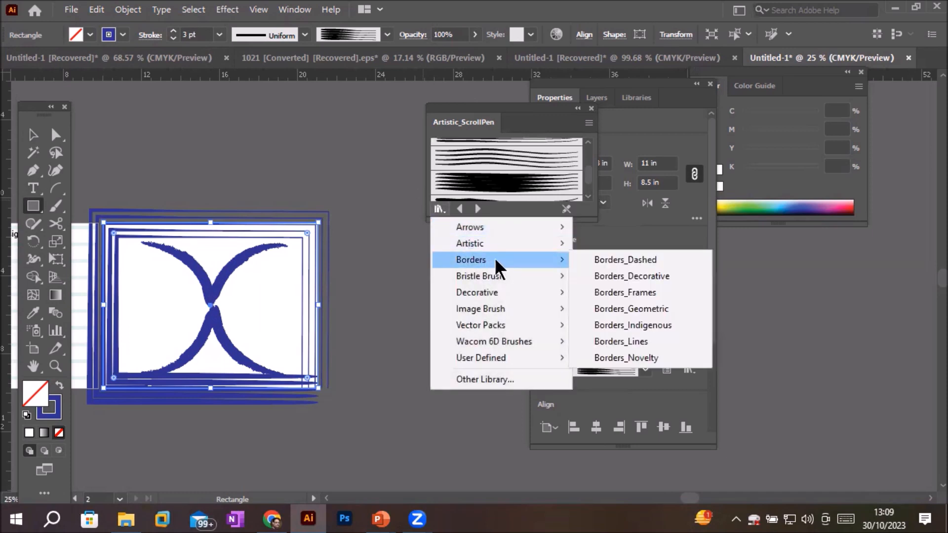
{"action": "left_click", "coordinate": [652, 277]}
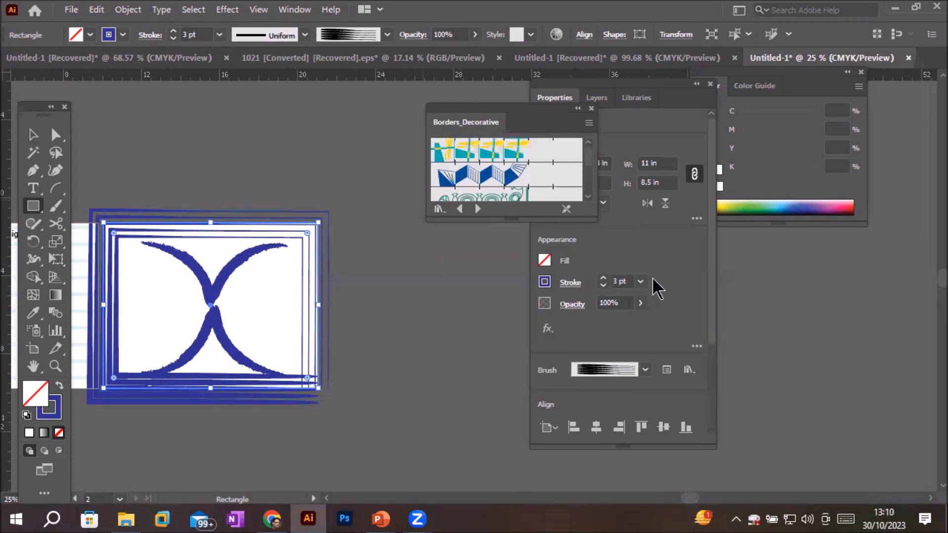
Step: Try the yellow-and-teal brush, Accordian Fold and the green ornamental brush in turn on the rectangle
{"action": "left_click", "coordinate": [497, 154]}
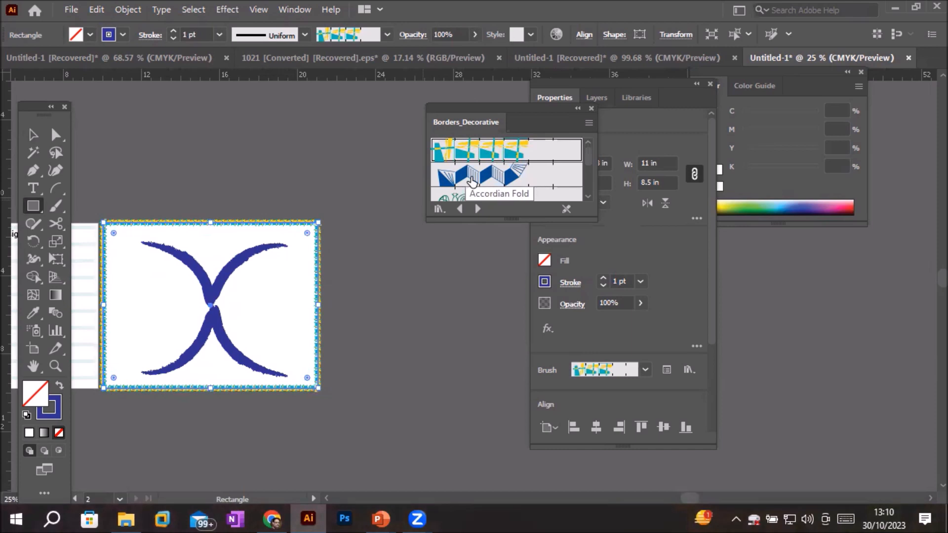
{"action": "left_click", "coordinate": [473, 182]}
{"action": "scroll", "coordinate": [240, 222], "scroll_direction": "up", "scroll_amount": 2}
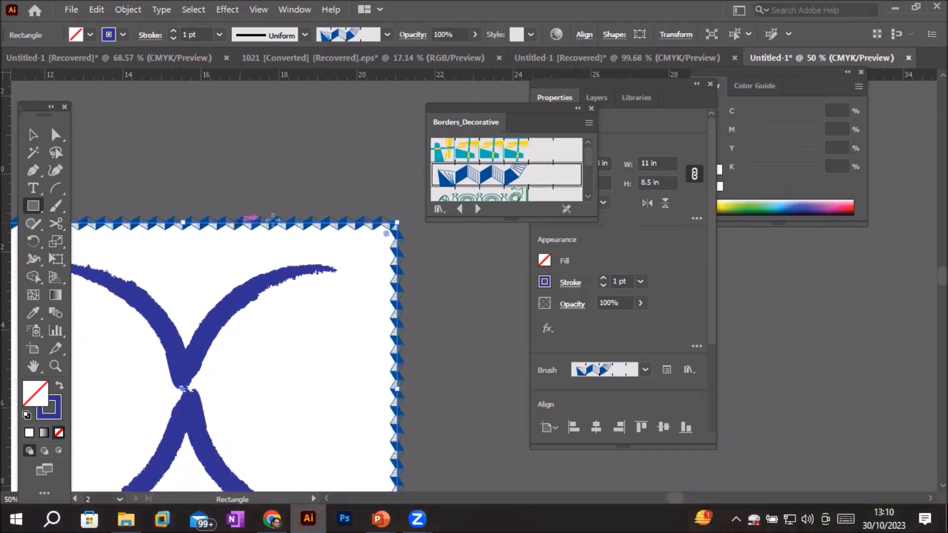
{"action": "left_click", "coordinate": [515, 195]}
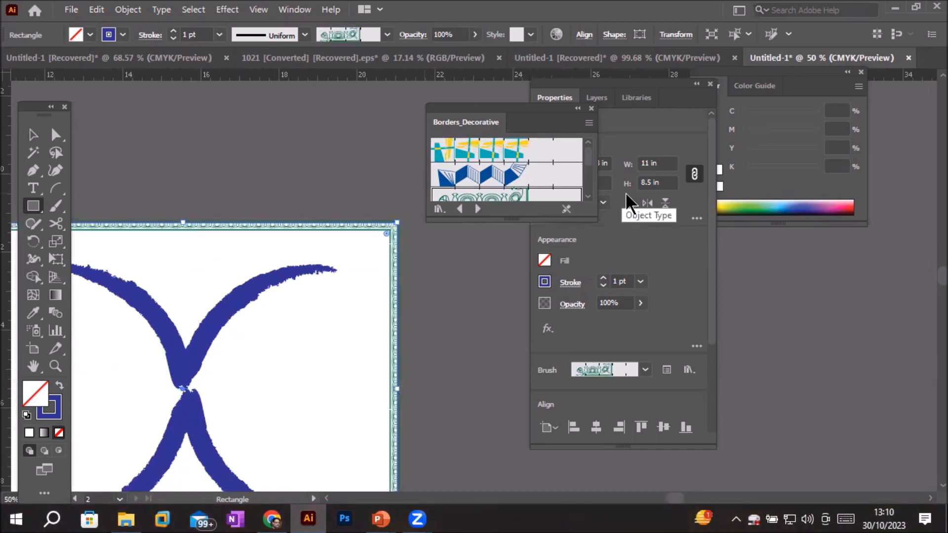
Step: Replace the rectangle's brush with the Celtic border
{"action": "left_click", "coordinate": [589, 196]}
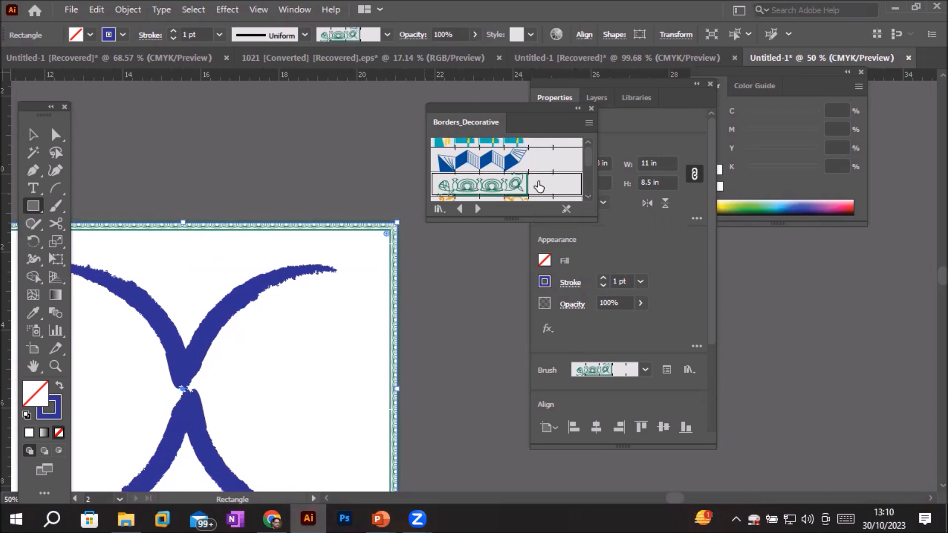
{"action": "left_click", "coordinate": [588, 196]}
{"action": "left_click", "coordinate": [588, 197]}
{"action": "left_click", "coordinate": [542, 192]}
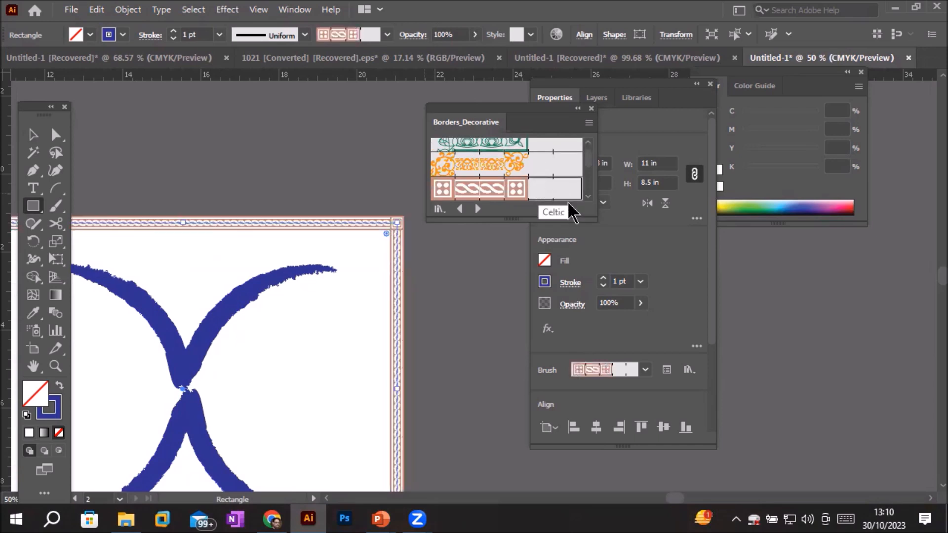
Step: Replace the rectangle's brush with the Crystals border
{"action": "left_click", "coordinate": [588, 197]}
{"action": "left_click", "coordinate": [588, 196]}
{"action": "left_click", "coordinate": [588, 197]}
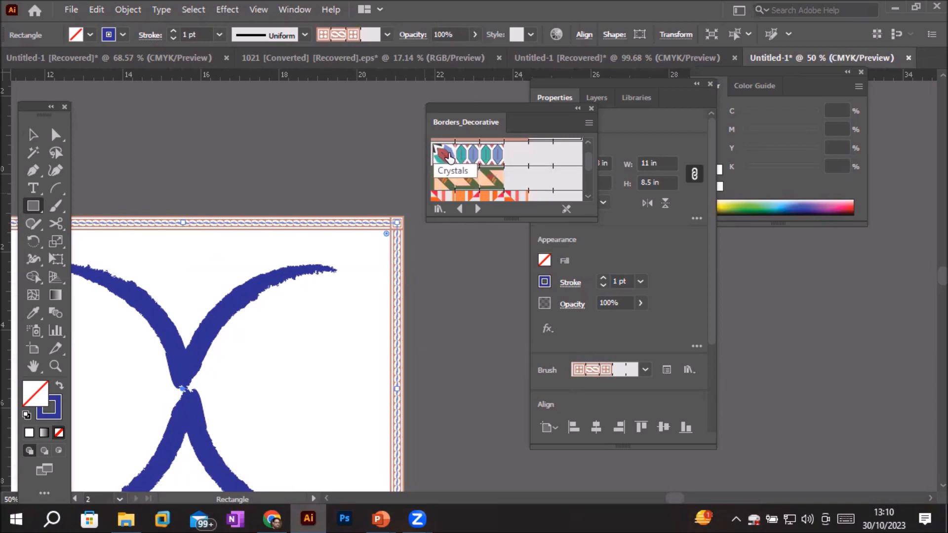
{"action": "left_click", "coordinate": [441, 159]}
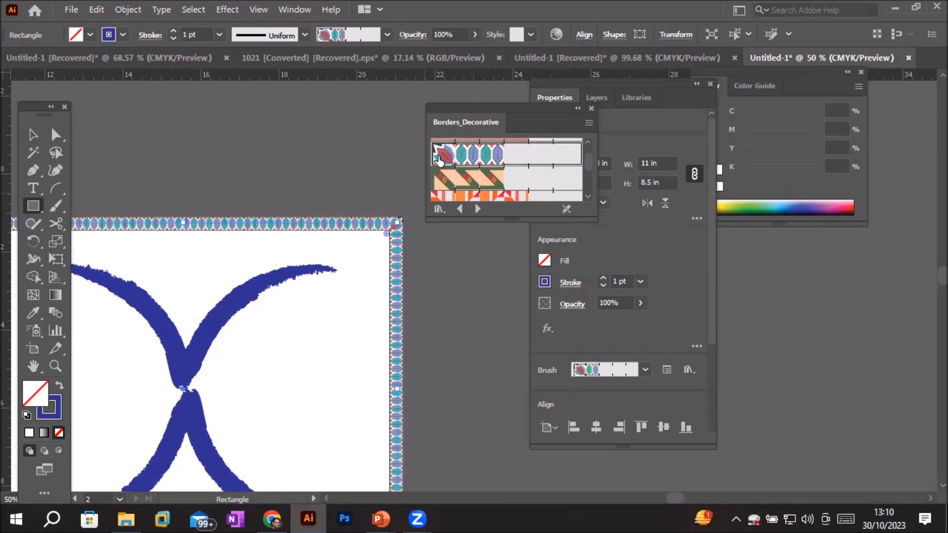
Step: Examine the Crystals pattern up close along the rectangle's sides and at its upper-right and lower-right corners
{"action": "scroll", "coordinate": [408, 213], "scroll_direction": "up", "scroll_amount": 5}
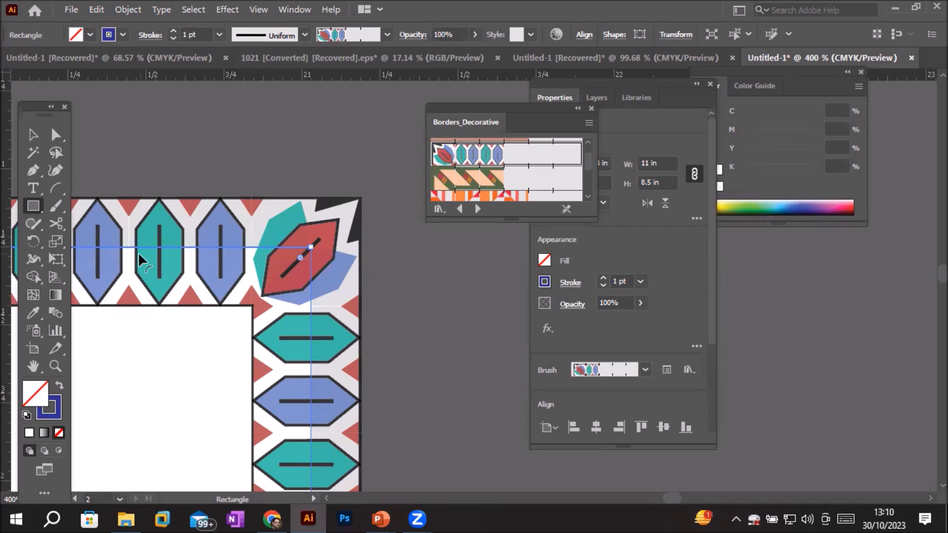
{"action": "scroll", "coordinate": [169, 257], "scroll_direction": "down", "scroll_amount": 3}
{"action": "scroll", "coordinate": [220, 452], "scroll_direction": "down", "scroll_amount": 2}
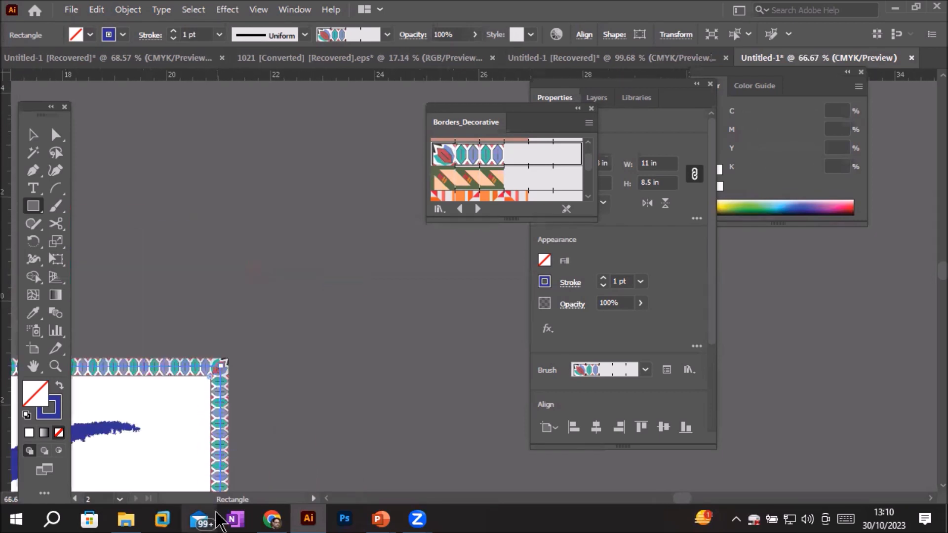
{"action": "left_click_drag", "start_coordinate": [291, 360], "coordinate": [404, 181]}
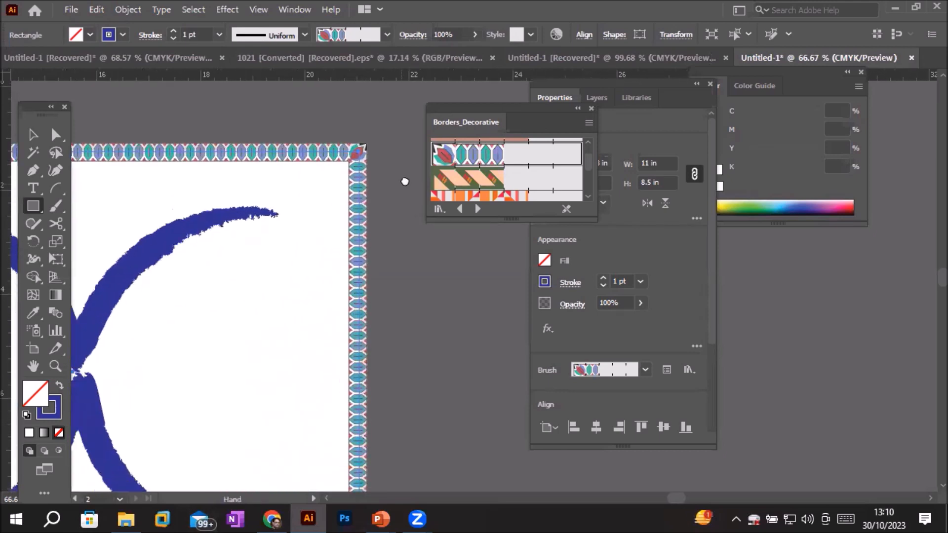
{"action": "scroll", "coordinate": [356, 335], "scroll_direction": "up", "scroll_amount": 5}
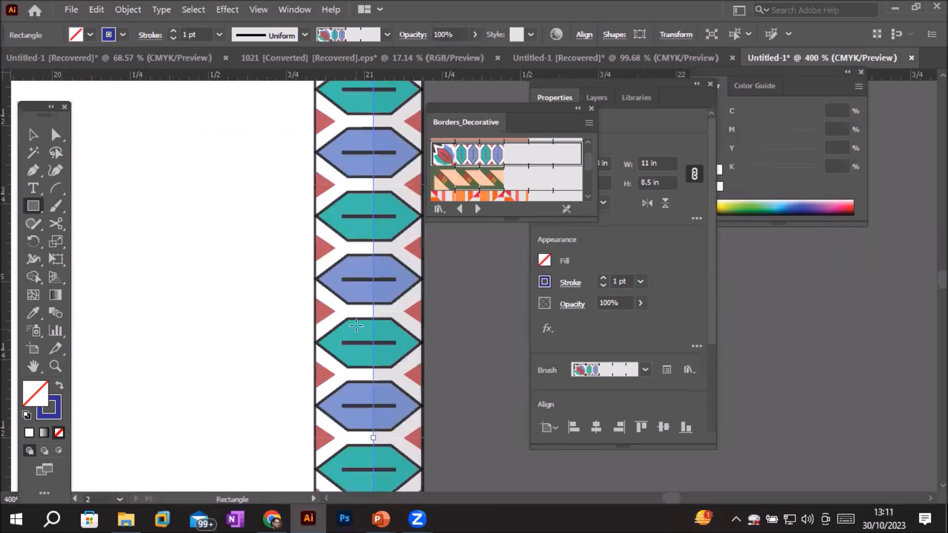
{"action": "scroll", "coordinate": [355, 326], "scroll_direction": "down", "scroll_amount": 5}
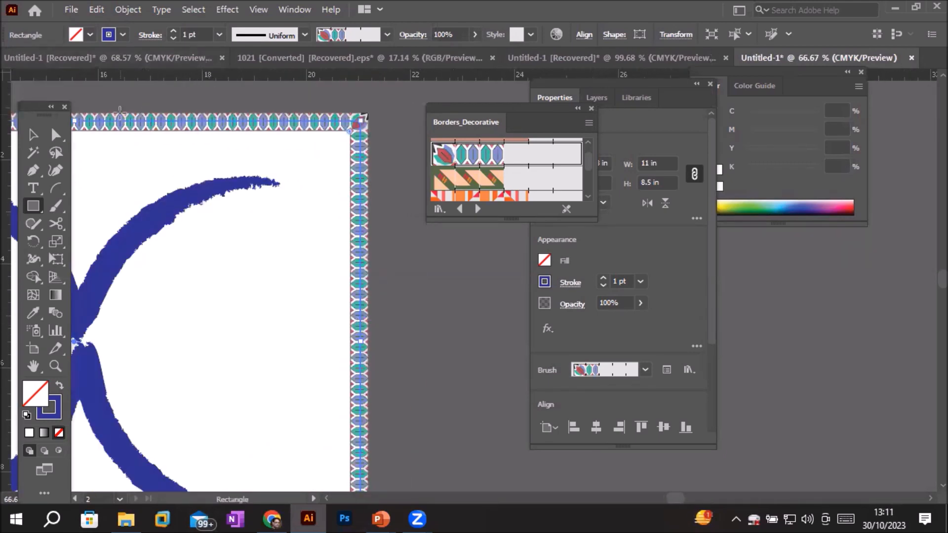
{"action": "scroll", "coordinate": [120, 112], "scroll_direction": "up", "scroll_amount": 4}
{"action": "scroll", "coordinate": [123, 114], "scroll_direction": "down", "scroll_amount": 4}
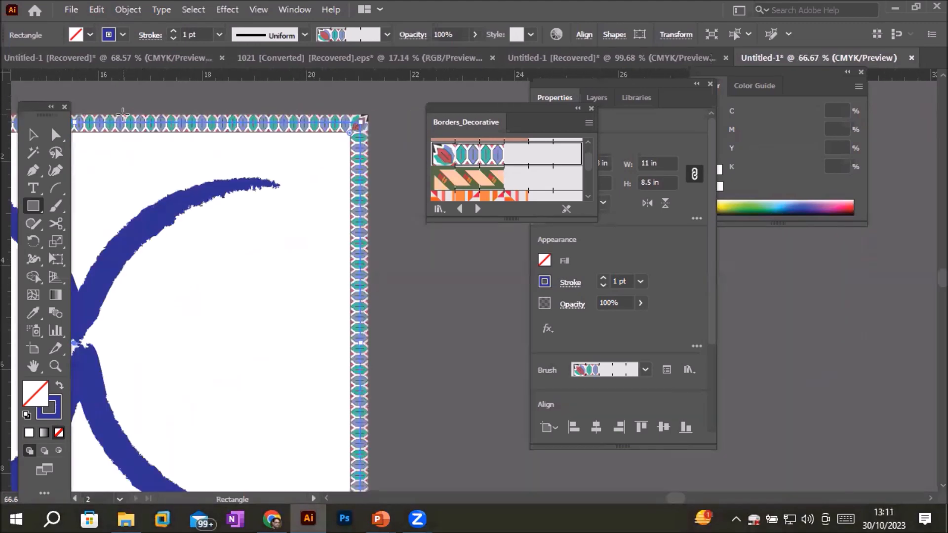
{"action": "scroll", "coordinate": [123, 114], "scroll_direction": "down", "scroll_amount": 1}
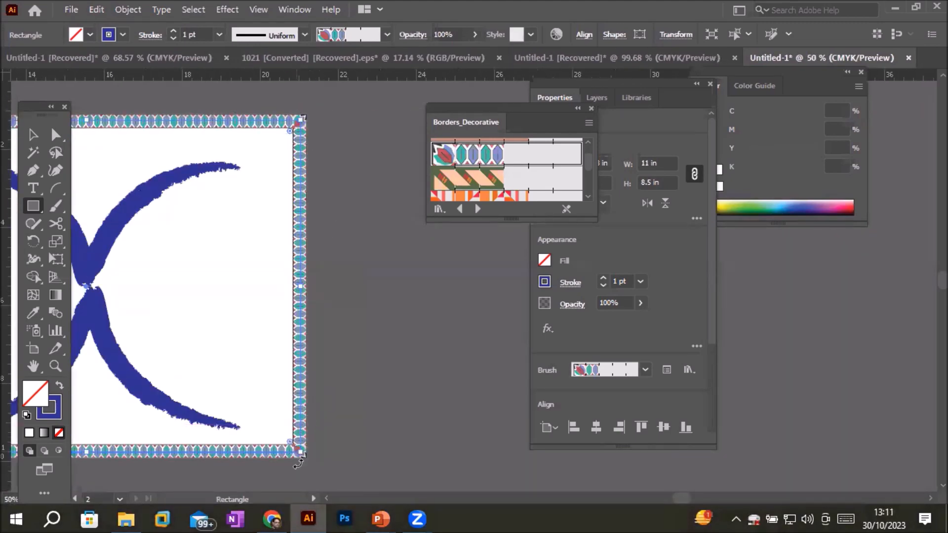
{"action": "scroll", "coordinate": [298, 457], "scroll_direction": "up", "scroll_amount": 6}
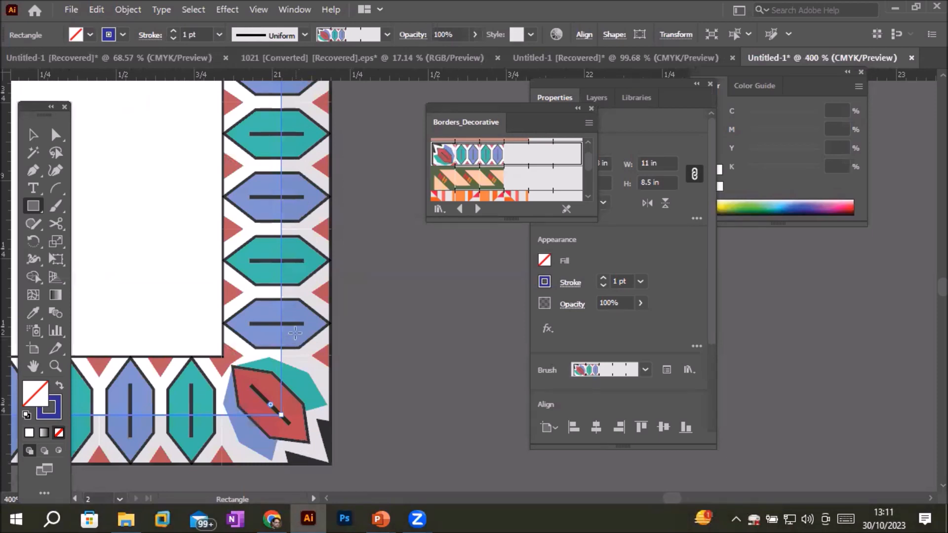
{"action": "scroll", "coordinate": [295, 335], "scroll_direction": "down", "scroll_amount": 6}
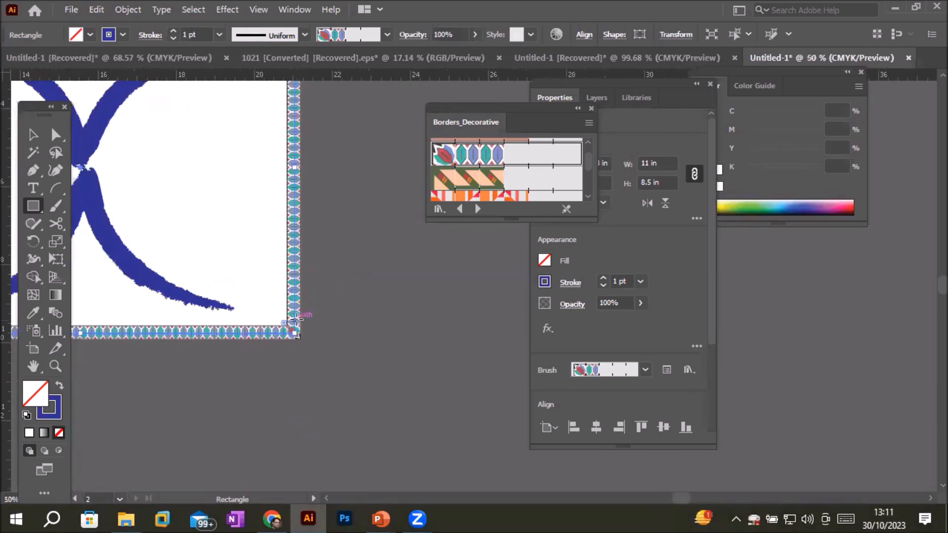
{"action": "left_click_drag", "start_coordinate": [247, 148], "coordinate": [379, 265]}
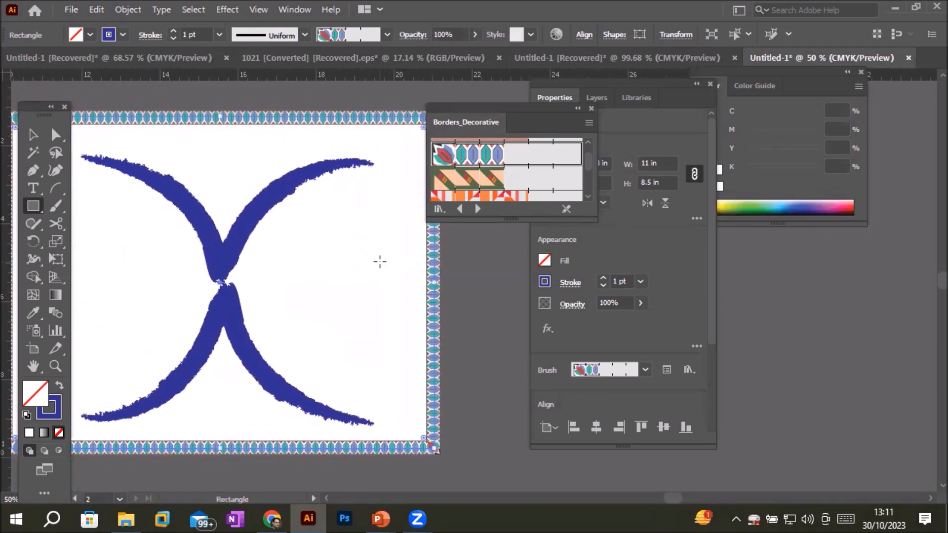
Step: Try the red-and-yellow starburst brush and the pale ornamental frame brush at the end of the decorative library on the rectangle
{"action": "left_click", "coordinate": [589, 190]}
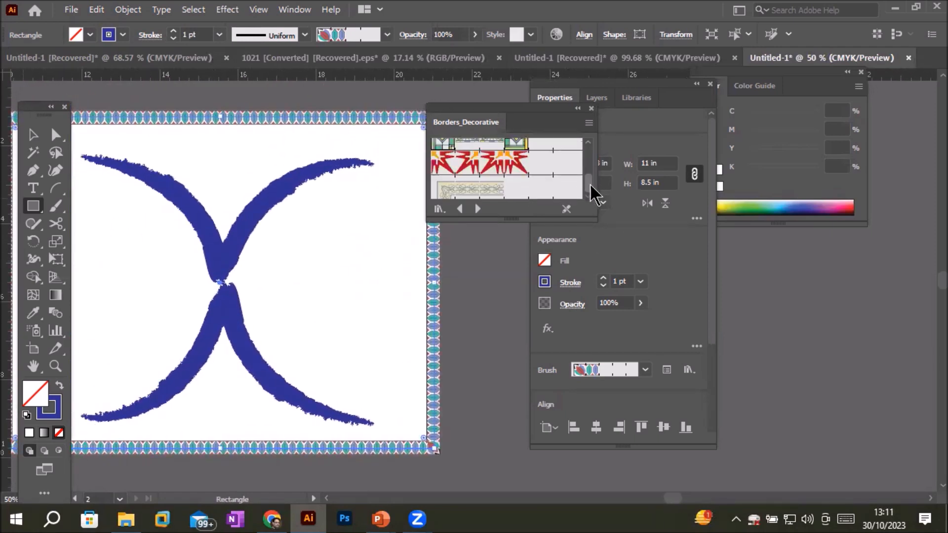
{"action": "left_click", "coordinate": [538, 166]}
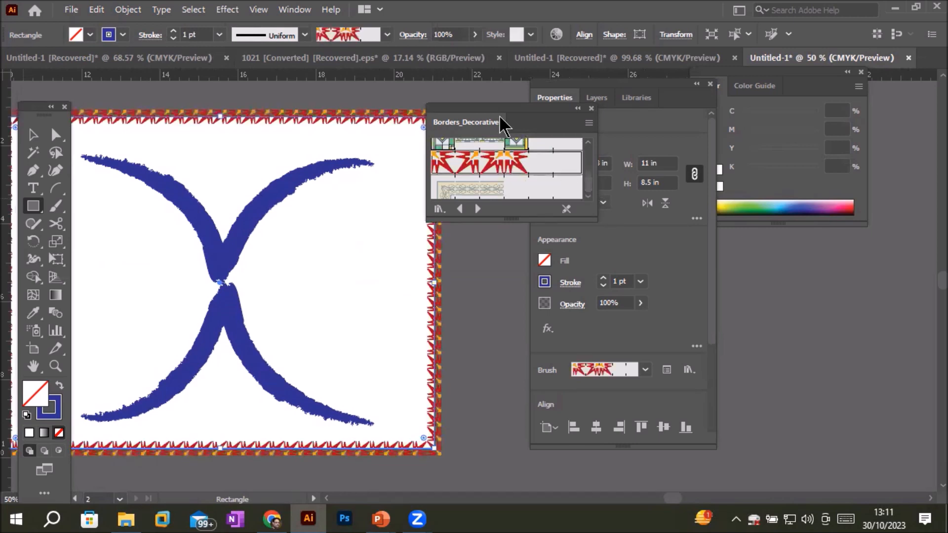
{"action": "left_click_drag", "start_coordinate": [503, 117], "coordinate": [569, 130]}
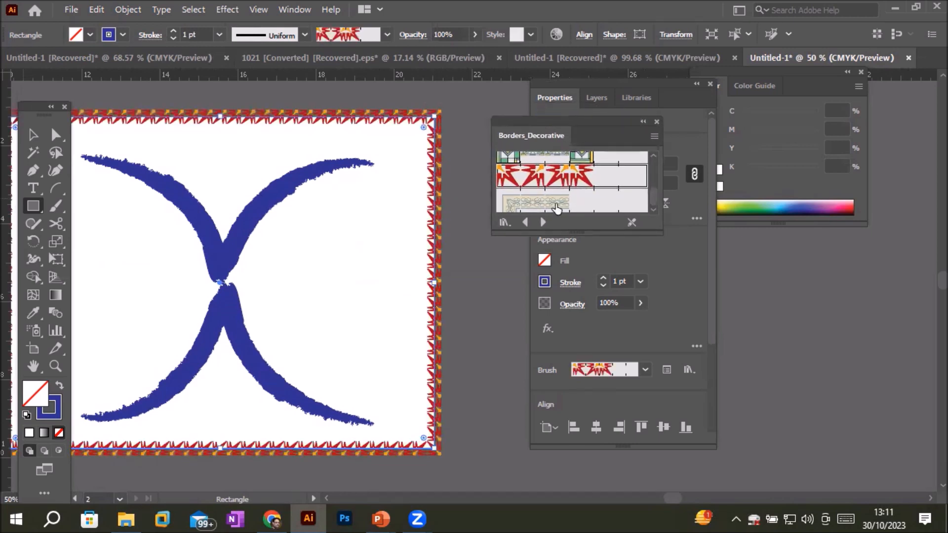
{"action": "left_click", "coordinate": [557, 208]}
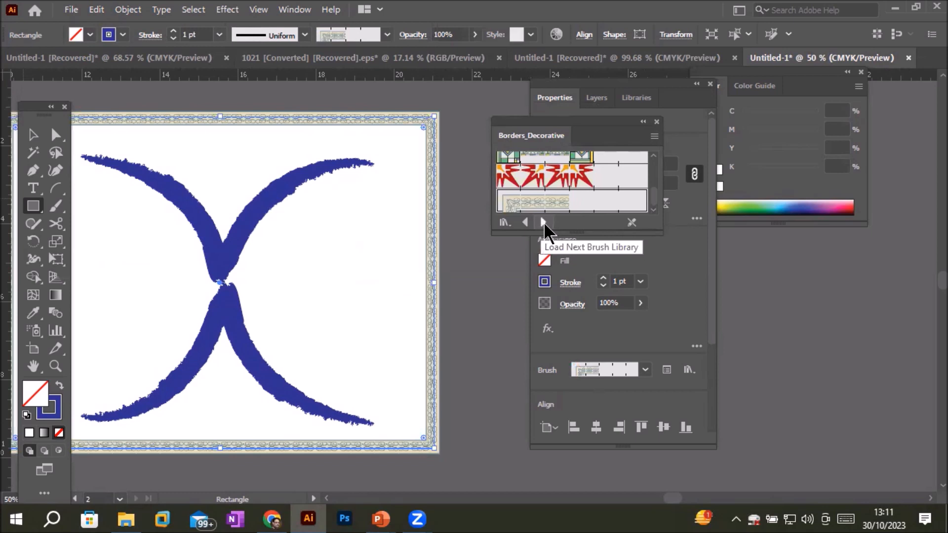
Step: Load the Borders_Frames brush library and apply its first three frame brushes in turn to the rectangle
{"action": "left_click", "coordinate": [543, 222]}
{"action": "left_click", "coordinate": [553, 165]}
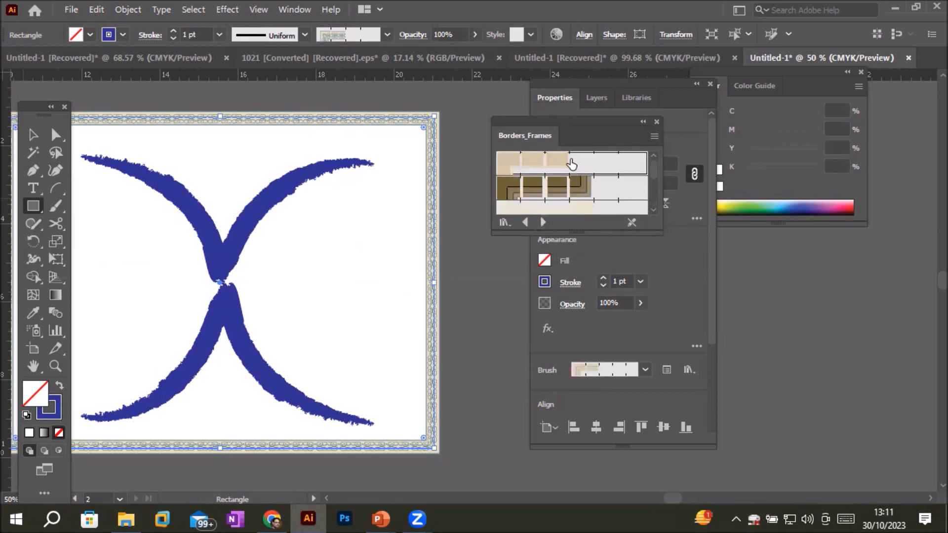
{"action": "left_click", "coordinate": [552, 186]}
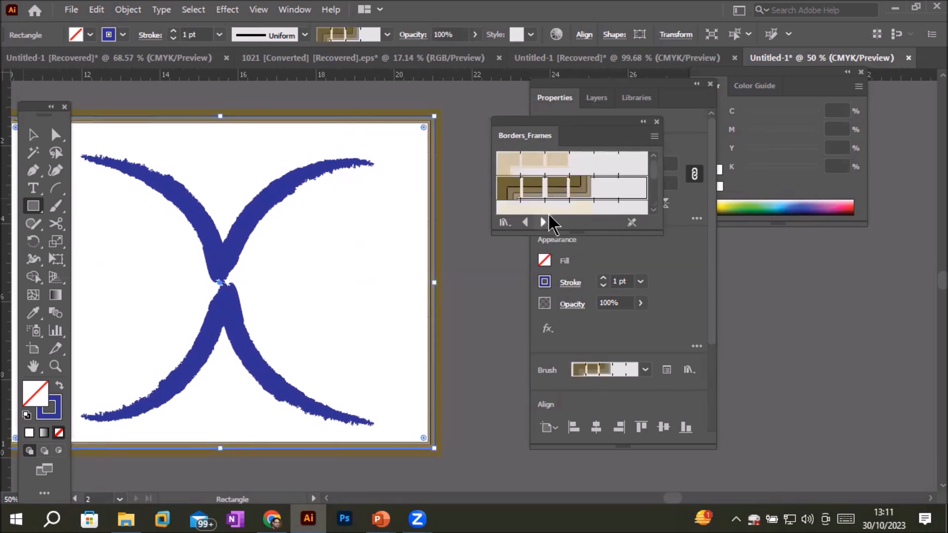
{"action": "left_click", "coordinate": [544, 213]}
Step: Load the Borders_Geometric brush library and apply its blue diamond and green circle brush to the rectangle
{"action": "left_click", "coordinate": [543, 222]}
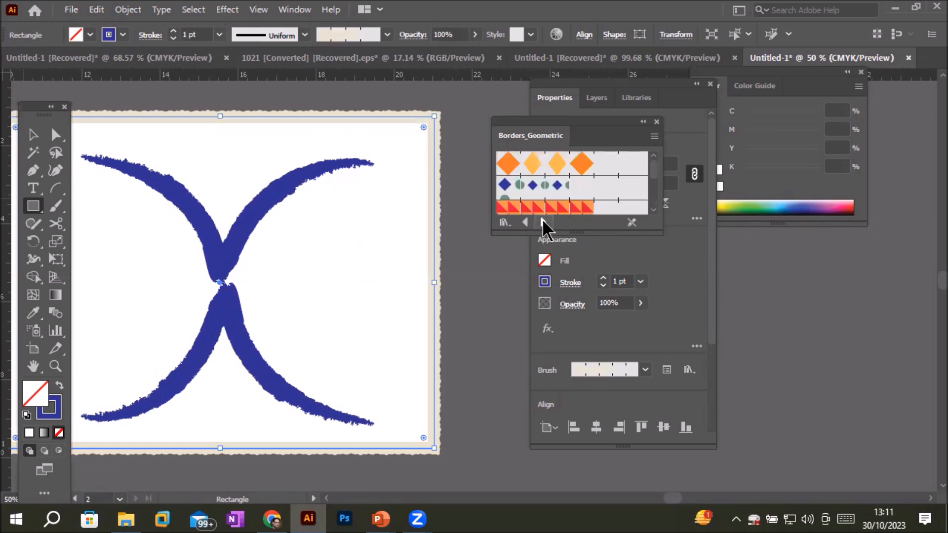
{"action": "left_click", "coordinate": [546, 186]}
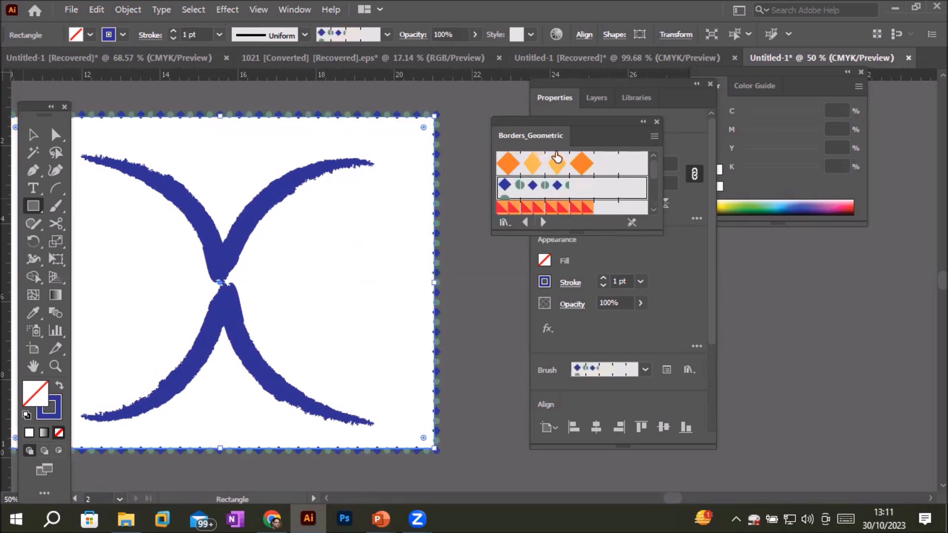
Step: Apply the red-and-orange triangle brush to the rectangle and load the Borders_Indigenous brush library in an enlarged brush list
{"action": "left_click", "coordinate": [549, 206]}
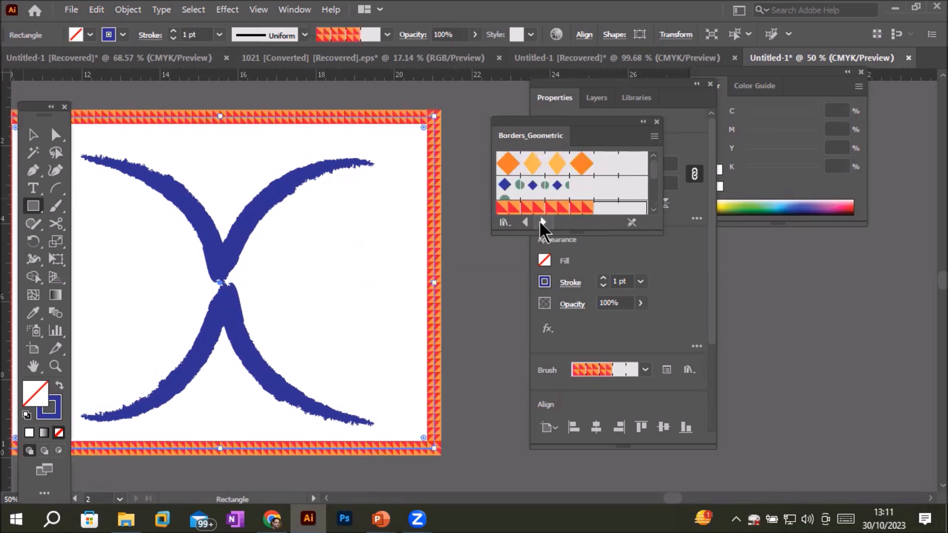
{"action": "left_click", "coordinate": [542, 222]}
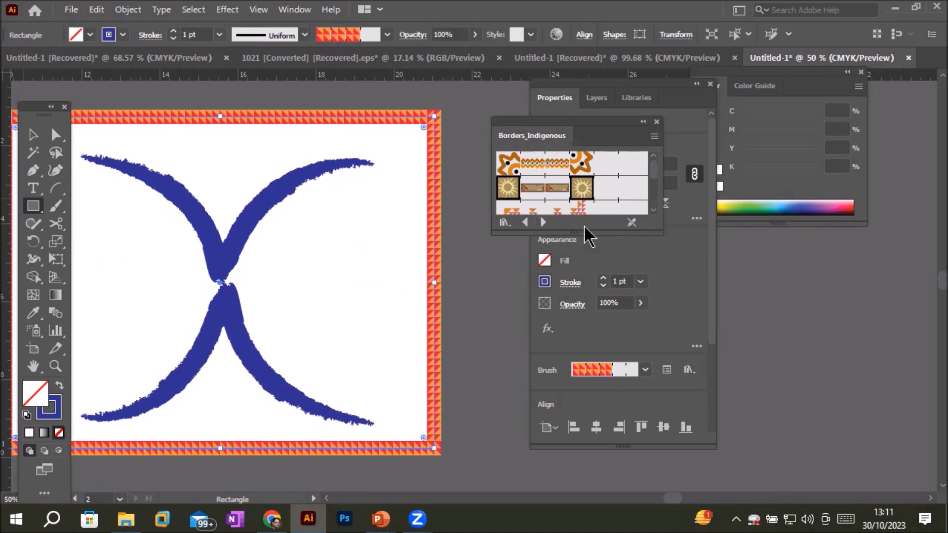
{"action": "mouse_move", "coordinate": [586, 233]}
{"action": "left_mouse_down"}
{"action": "mouse_move", "coordinate": [596, 311]}
{"action": "mouse_move", "coordinate": [593, 447]}
{"action": "left_mouse_up"}
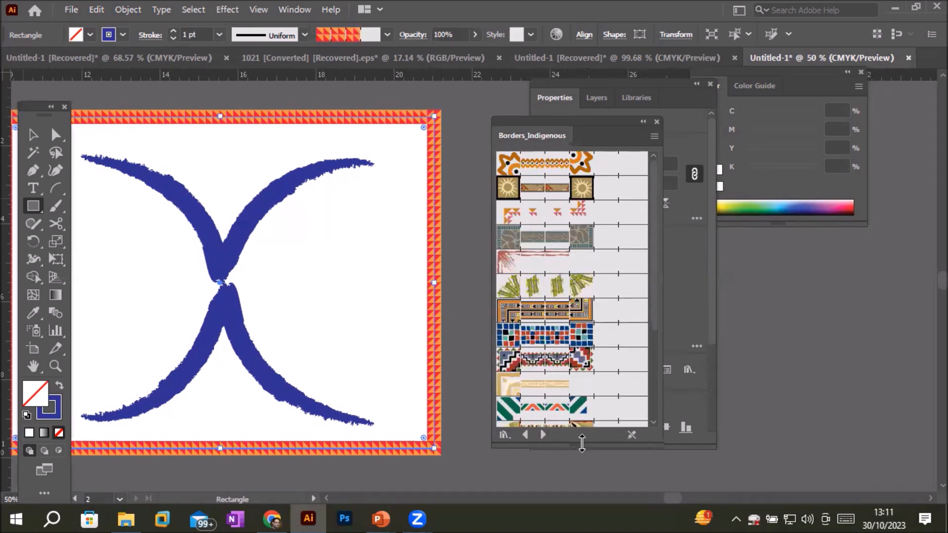
Step: Try the green bamboo, orange-and-black geometric, blue mosaic, multicolour zigzag and cream frame brushes in turn on the rectangle
{"action": "left_click", "coordinate": [566, 284]}
{"action": "left_click", "coordinate": [565, 311]}
{"action": "left_click", "coordinate": [561, 341]}
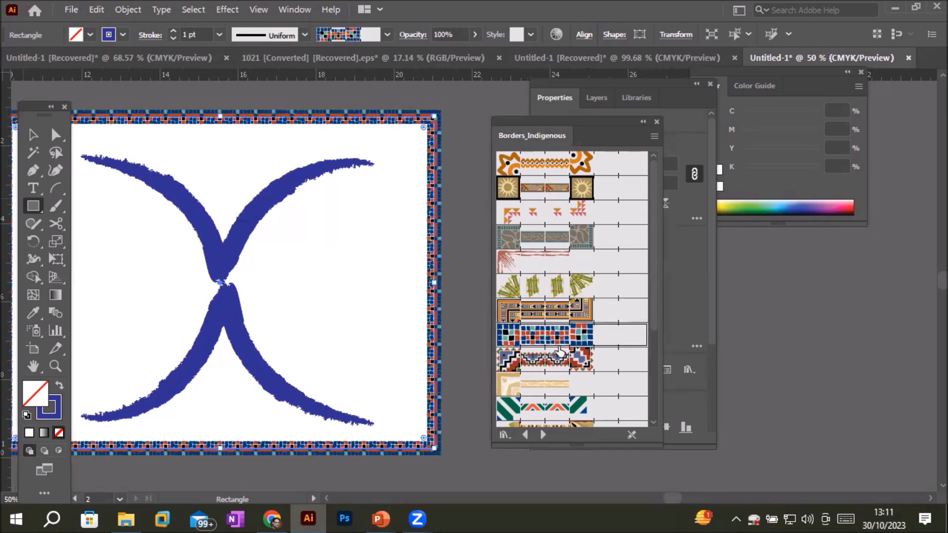
{"action": "left_click", "coordinate": [554, 362]}
{"action": "left_click", "coordinate": [544, 392]}
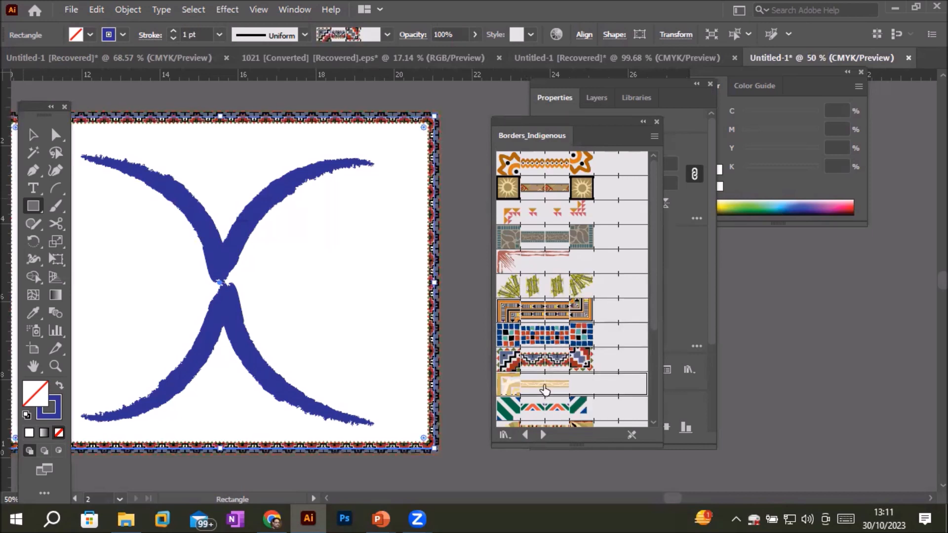
Step: Load the Borders_Lines brush library and apply its purple rounded multi-line brush and its pink-and-orange line brush to the rectangle
{"action": "left_click", "coordinate": [543, 434]}
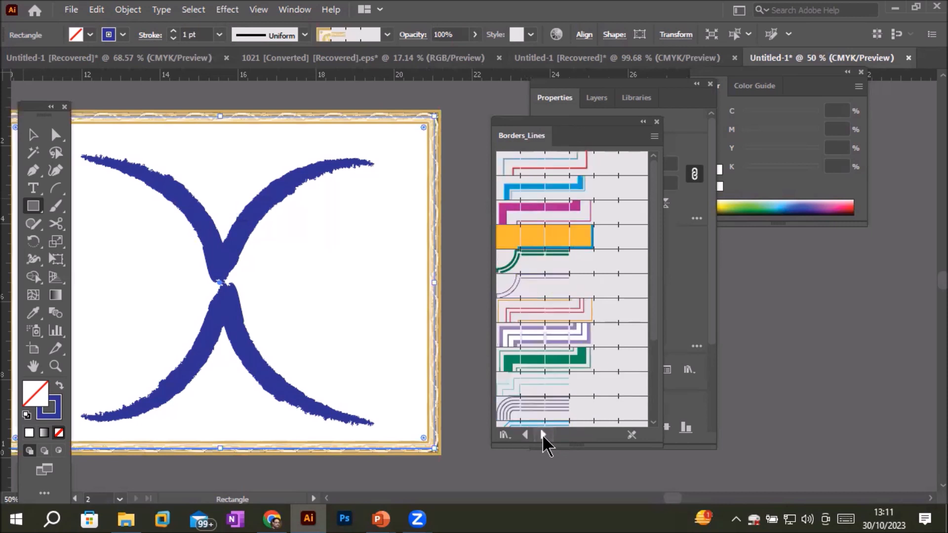
{"action": "left_click", "coordinate": [546, 414]}
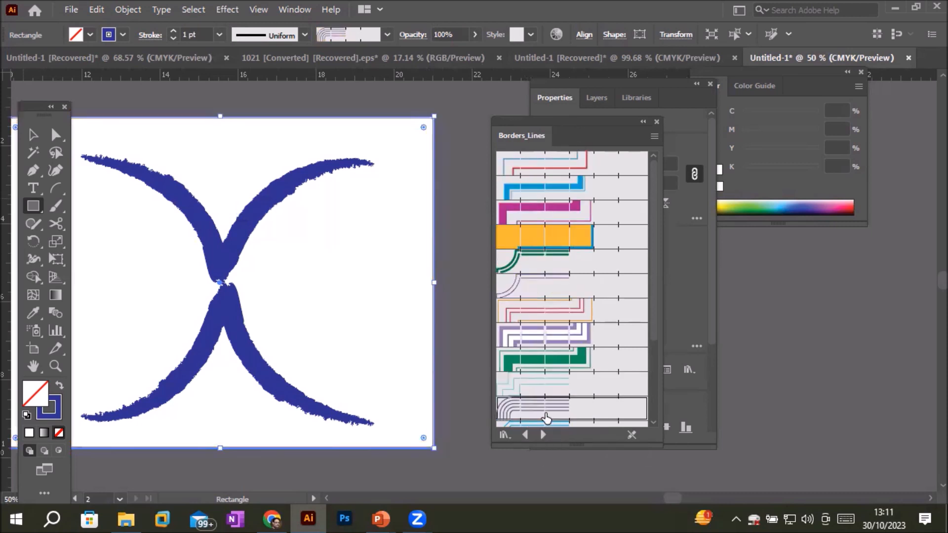
{"action": "left_click", "coordinate": [573, 310]}
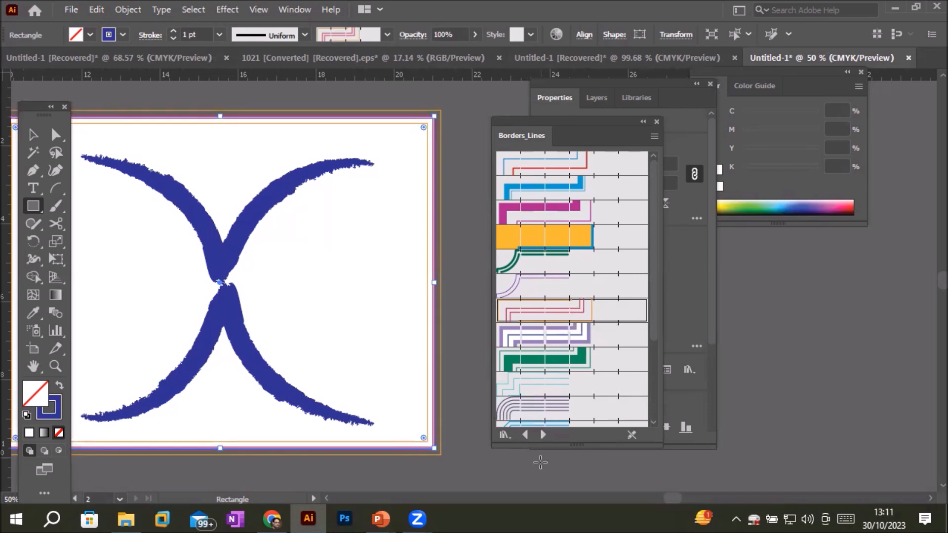
Step: Load the Borders_Novelty brush library, apply its black airplane brush to the rectangle and inspect the pattern along the edge up close
{"action": "left_click", "coordinate": [541, 435]}
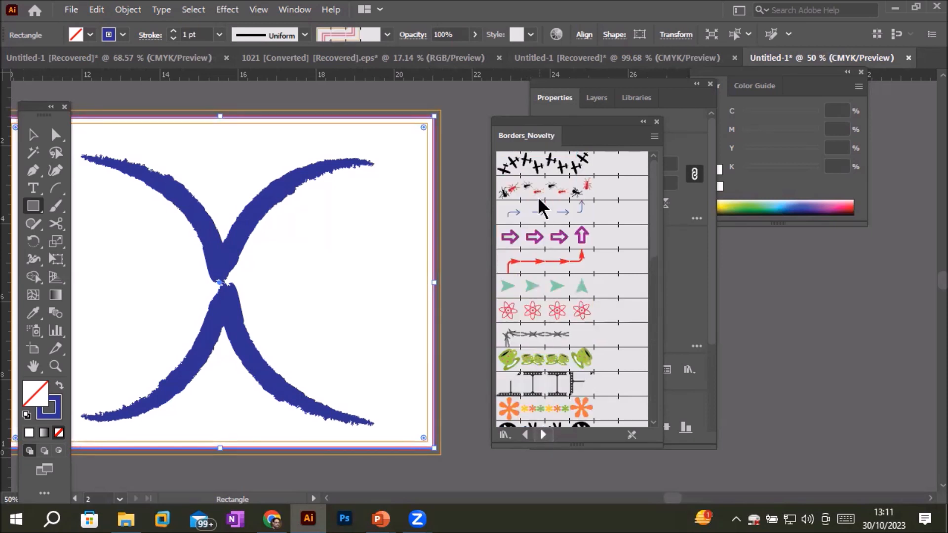
{"action": "left_click", "coordinate": [544, 168]}
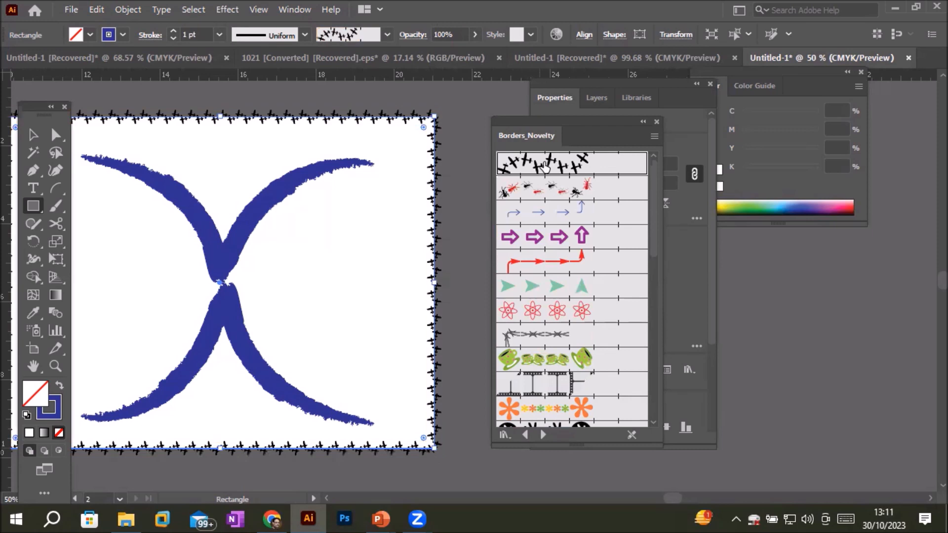
{"action": "scroll", "coordinate": [441, 233], "scroll_direction": "up", "scroll_amount": 3}
{"action": "scroll", "coordinate": [441, 234], "scroll_direction": "up", "scroll_amount": 3}
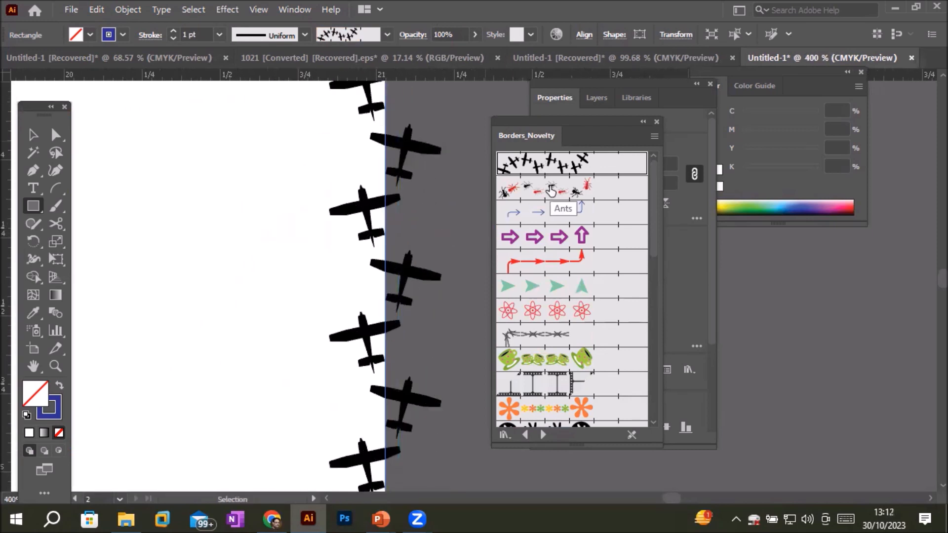
Step: Try the Ants, Arrow 4, red arrow line, green arrowhead, red atom and barbed wire brushes in turn on the rectangle
{"action": "left_click", "coordinate": [551, 191]}
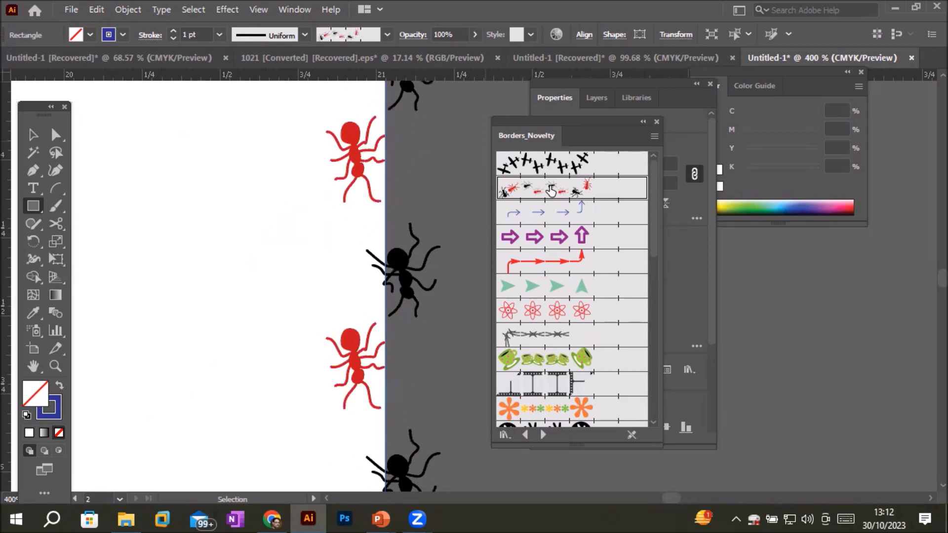
{"action": "left_click", "coordinate": [562, 212]}
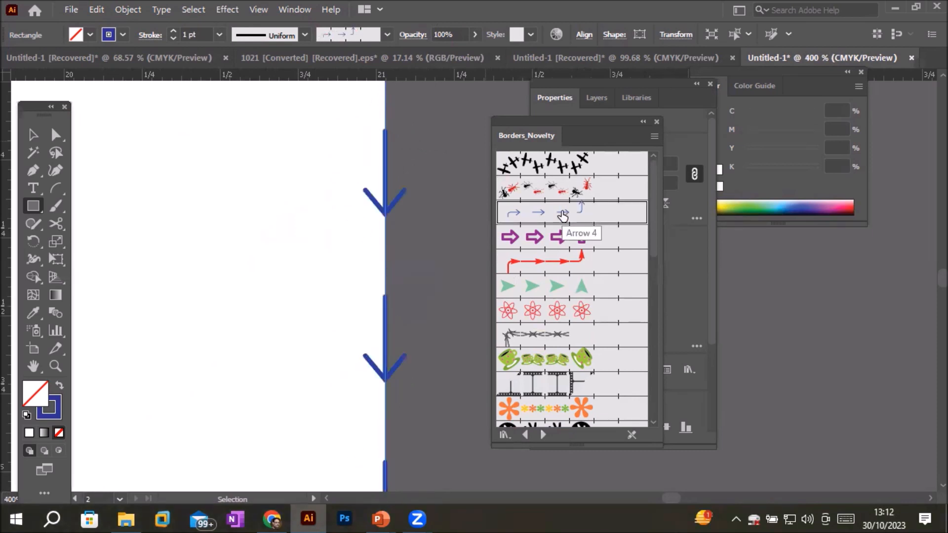
{"action": "left_click", "coordinate": [563, 253]}
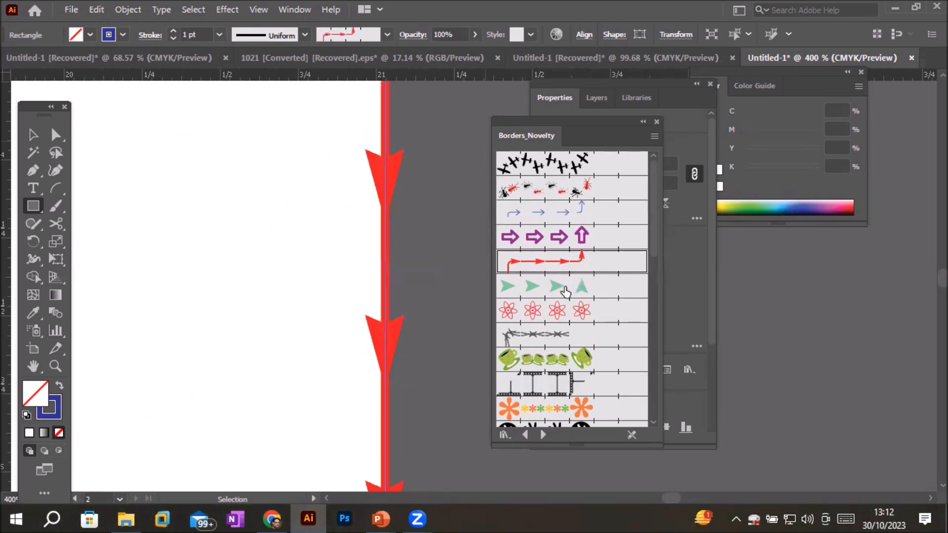
{"action": "left_click", "coordinate": [565, 295]}
{"action": "left_click", "coordinate": [561, 315]}
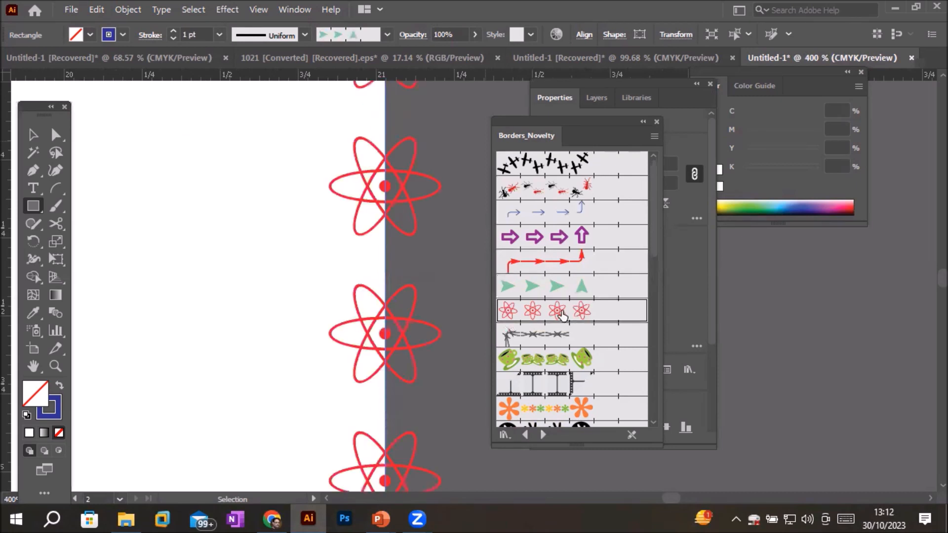
{"action": "left_click", "coordinate": [557, 338]}
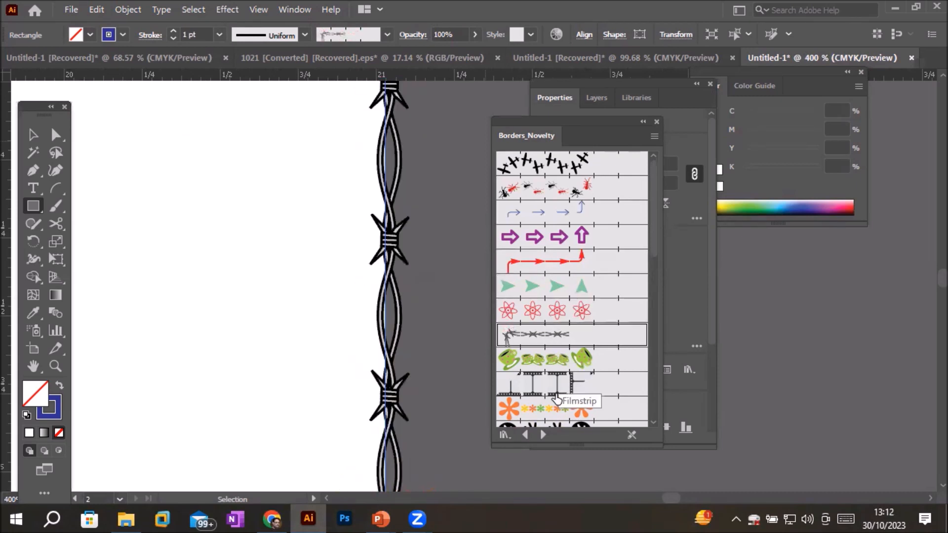
Step: Apply the Filmstrip brush to the rectangle and check how it runs along the edge and around the upper-right corner
{"action": "left_click", "coordinate": [555, 394]}
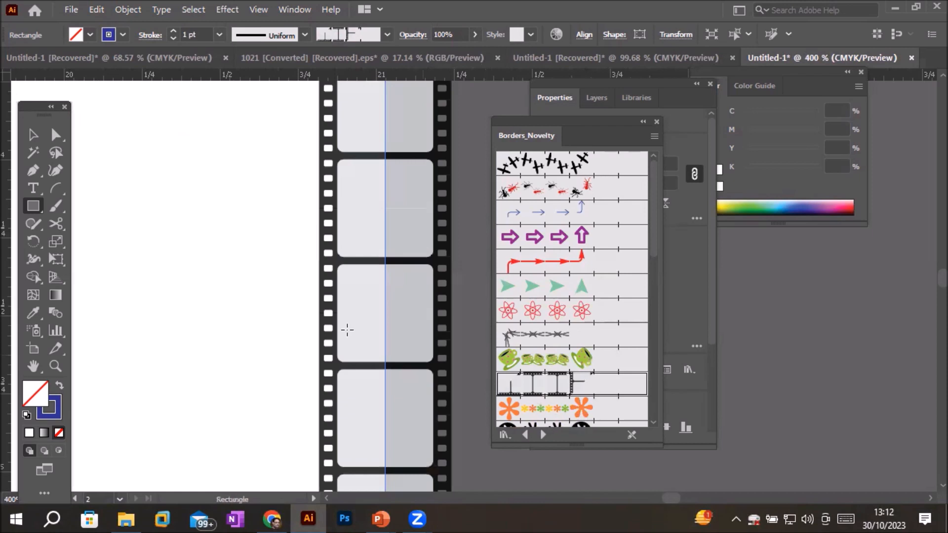
{"action": "scroll", "coordinate": [353, 323], "scroll_direction": "down", "scroll_amount": 2}
{"action": "scroll", "coordinate": [353, 323], "scroll_direction": "down", "scroll_amount": 3}
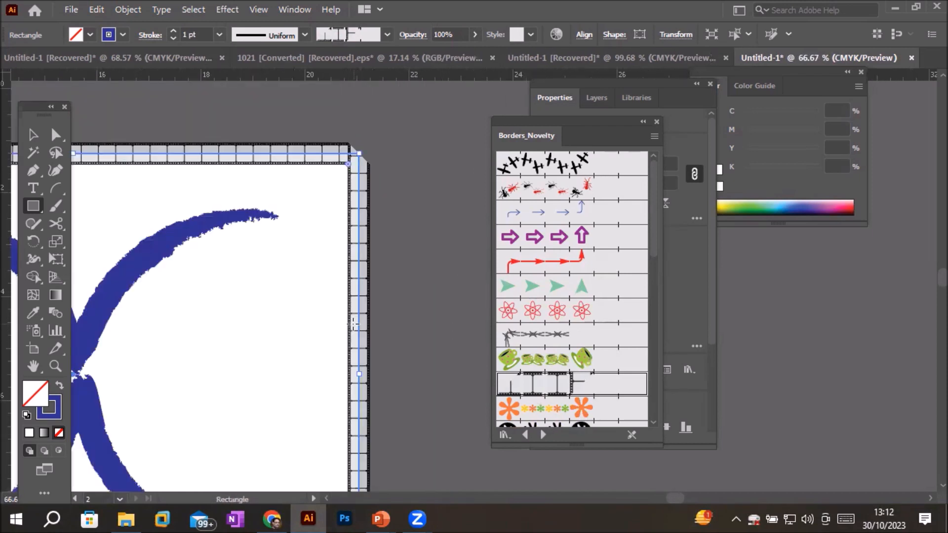
Step: Apply the Flowers, black hands and Hearts brushes in turn to the rectangle, keeping Hearts as the border
{"action": "left_click", "coordinate": [553, 408]}
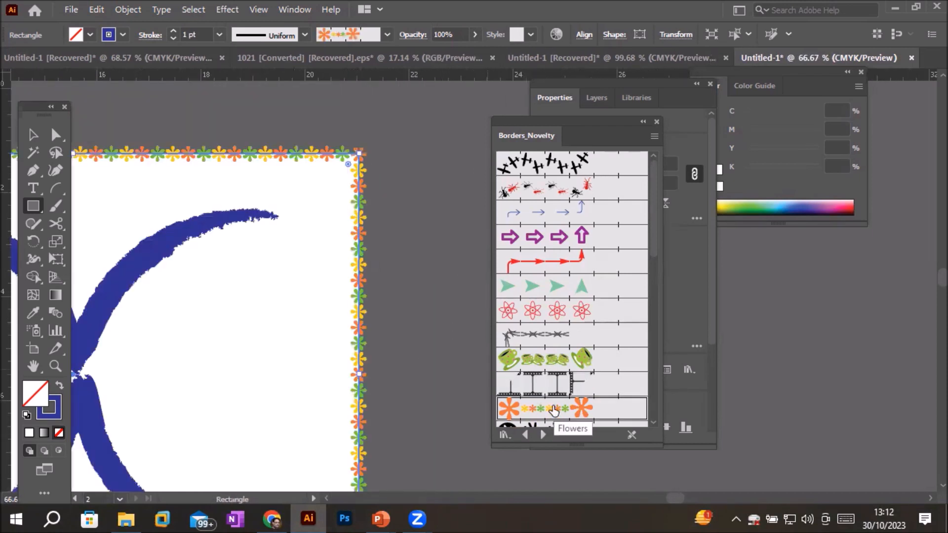
{"action": "scroll", "coordinate": [553, 410], "scroll_direction": "down", "scroll_amount": 3}
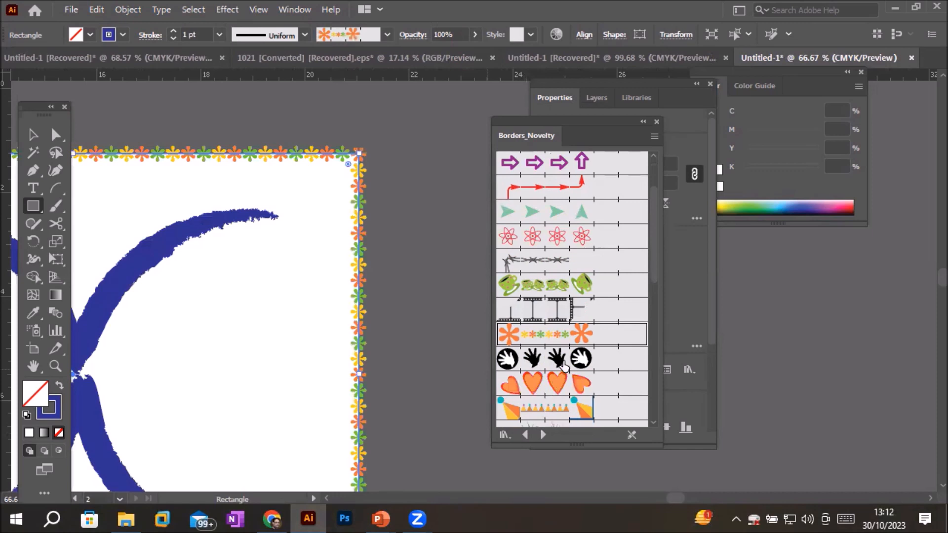
{"action": "left_click", "coordinate": [563, 366]}
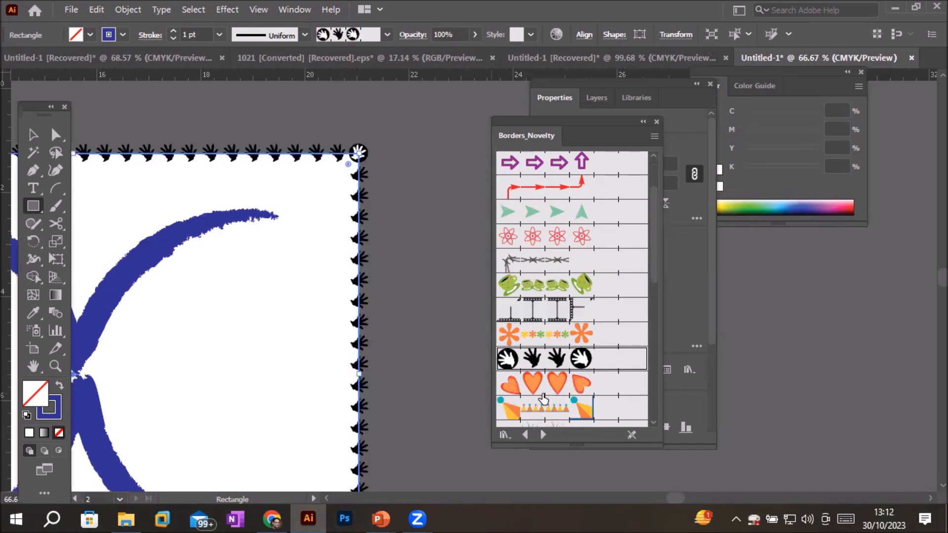
{"action": "left_click", "coordinate": [543, 390]}
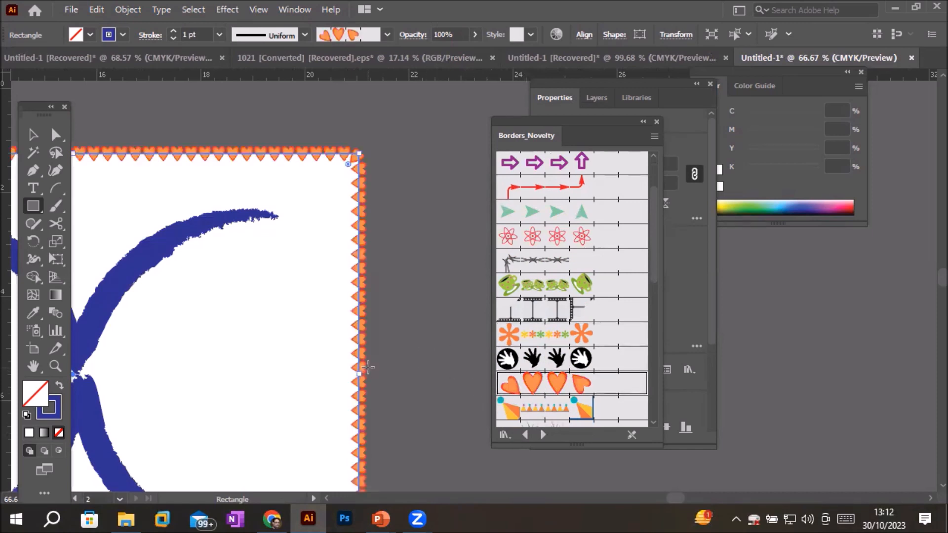
{"action": "scroll", "coordinate": [366, 368], "scroll_direction": "down", "scroll_amount": 1}
{"action": "scroll", "coordinate": [367, 368], "scroll_direction": "down", "scroll_amount": 2}
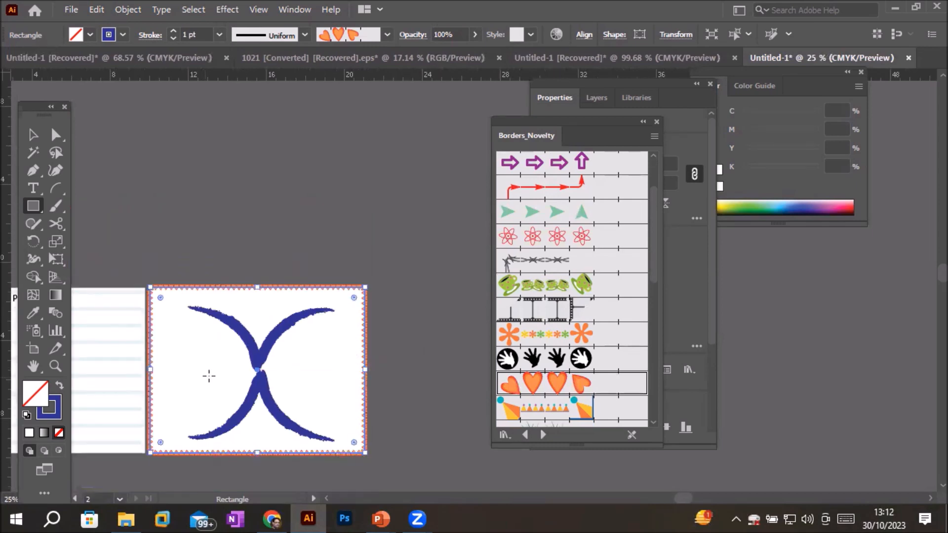
Step: Draw a five-pointed star with the Star tool and centre it over the arcs inside the heart border
{"action": "left_click", "coordinate": [35, 206]}
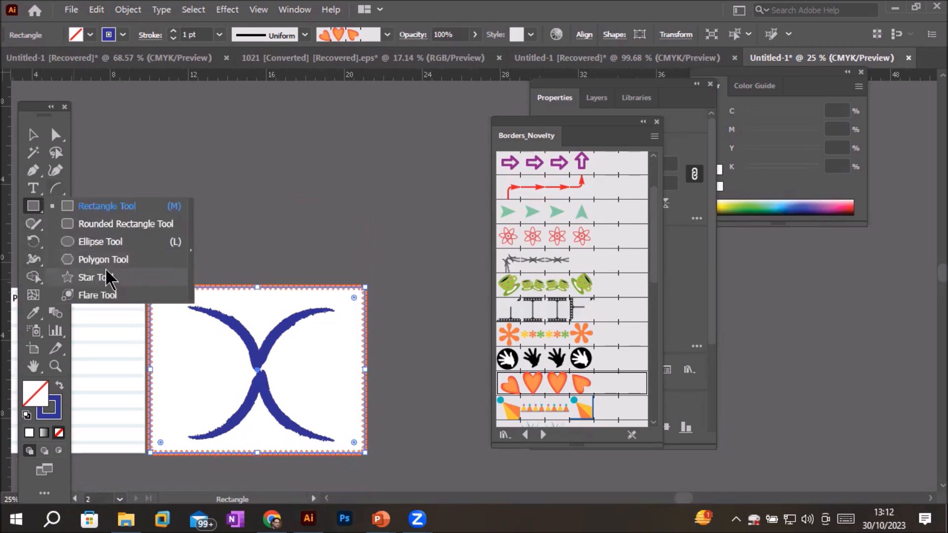
{"action": "left_click", "coordinate": [107, 276]}
{"action": "left_click_drag", "start_coordinate": [213, 343], "coordinate": [261, 403]}
{"action": "left_click", "coordinate": [33, 135]}
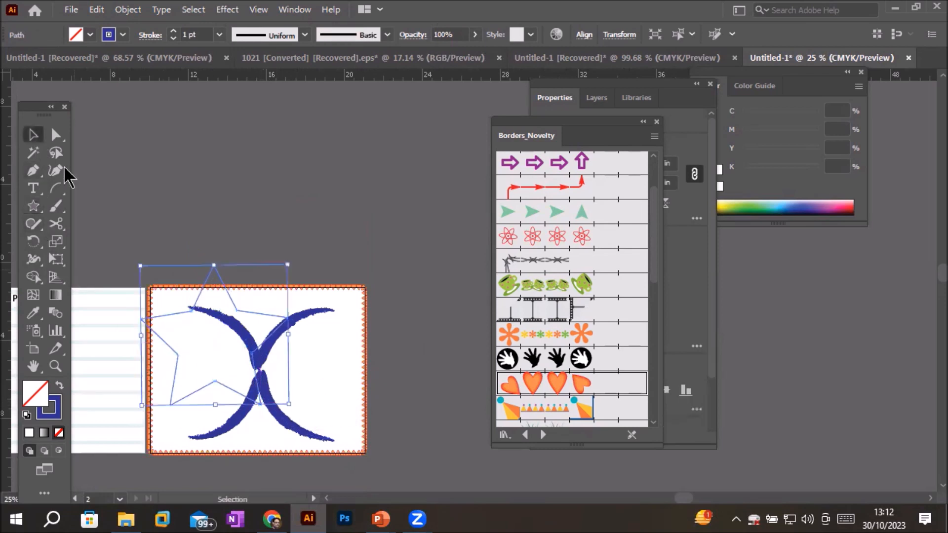
{"action": "left_click_drag", "start_coordinate": [259, 314], "coordinate": [306, 349]}
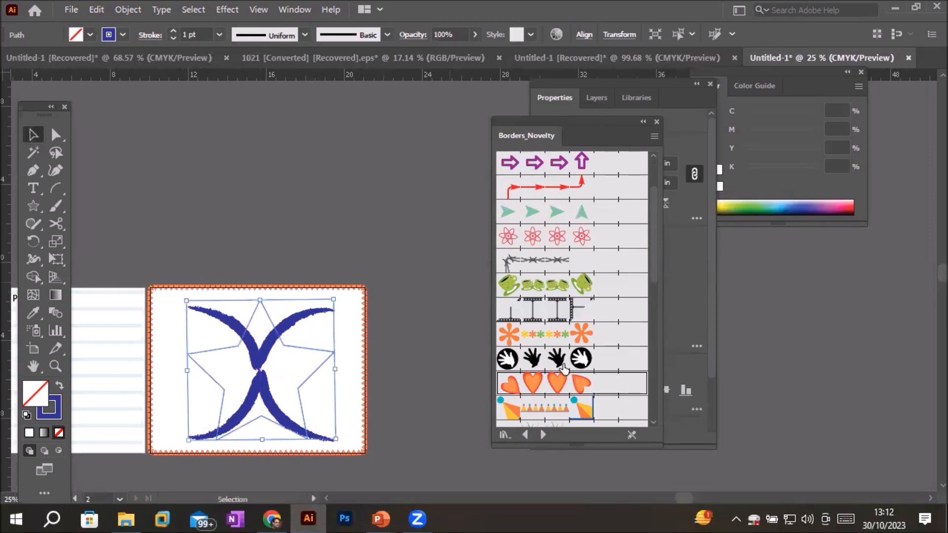
Step: Try the black hands, Hearts and yellow-and-orange party hat brushes in turn on the star
{"action": "left_click", "coordinate": [557, 359]}
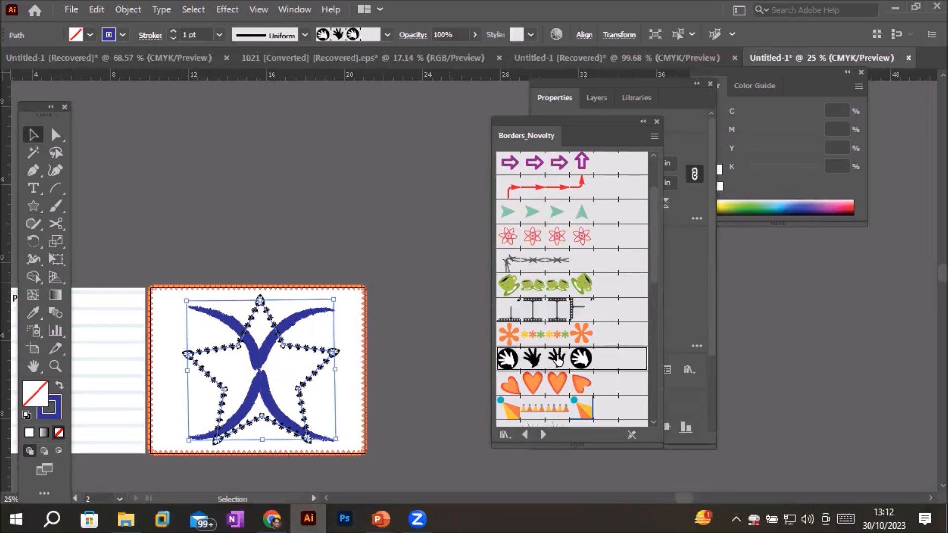
{"action": "left_click", "coordinate": [539, 383]}
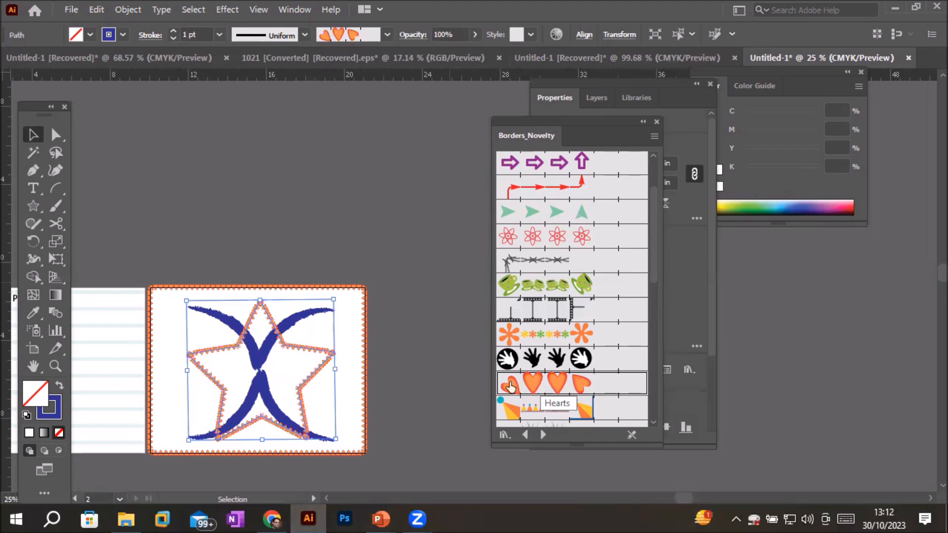
{"action": "scroll", "coordinate": [312, 359], "scroll_direction": "up", "scroll_amount": 3}
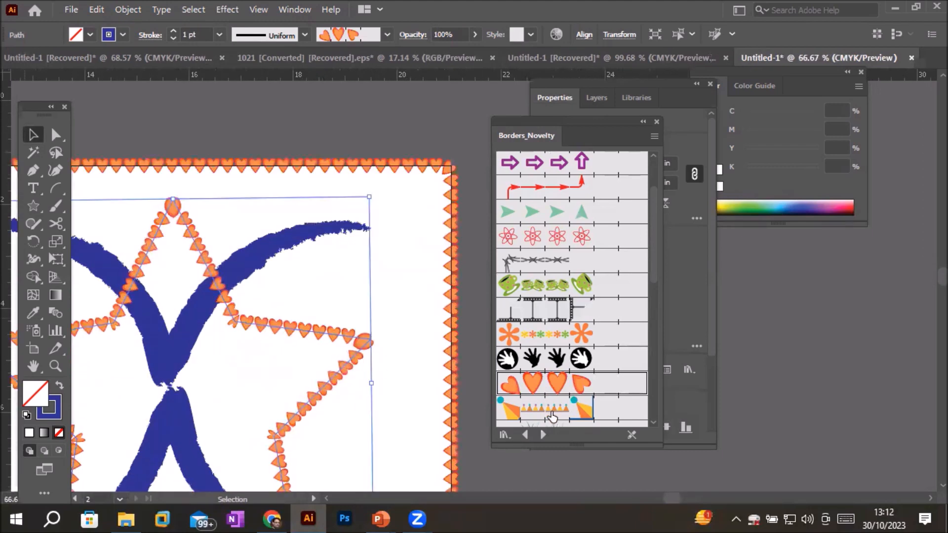
{"action": "left_click", "coordinate": [552, 417]}
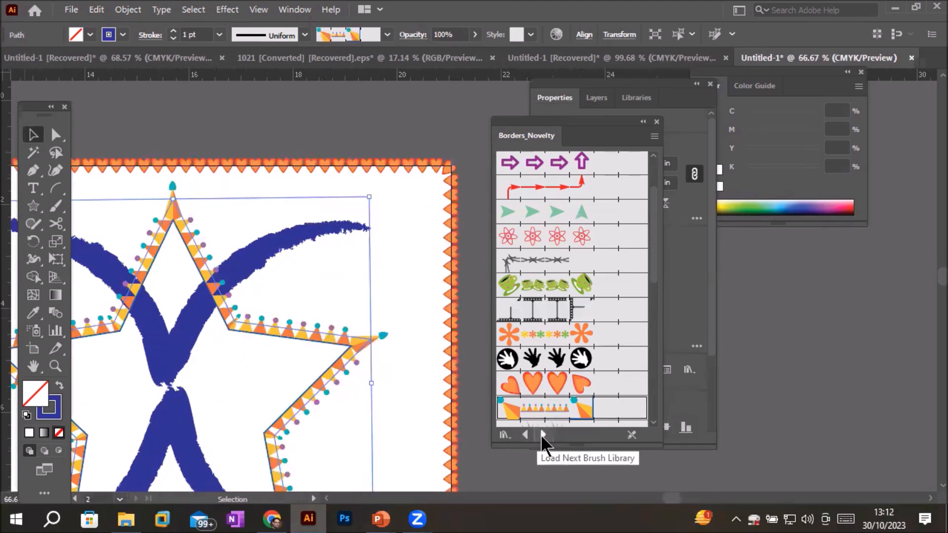
Step: Load the Bristle Brush Library and apply its 4.00 and 6.00 bristle brushes in turn to the star
{"action": "left_click", "coordinate": [542, 434]}
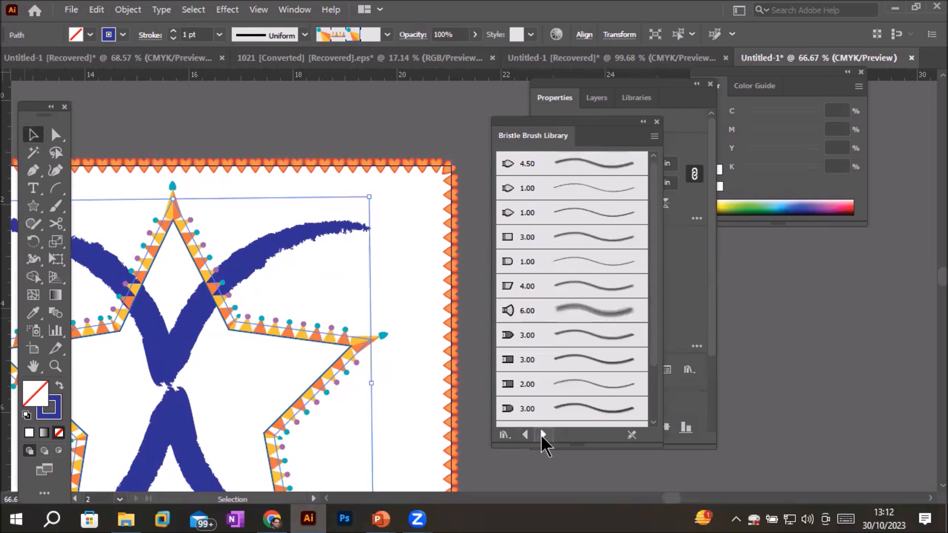
{"action": "left_click", "coordinate": [604, 294]}
{"action": "left_click", "coordinate": [601, 320]}
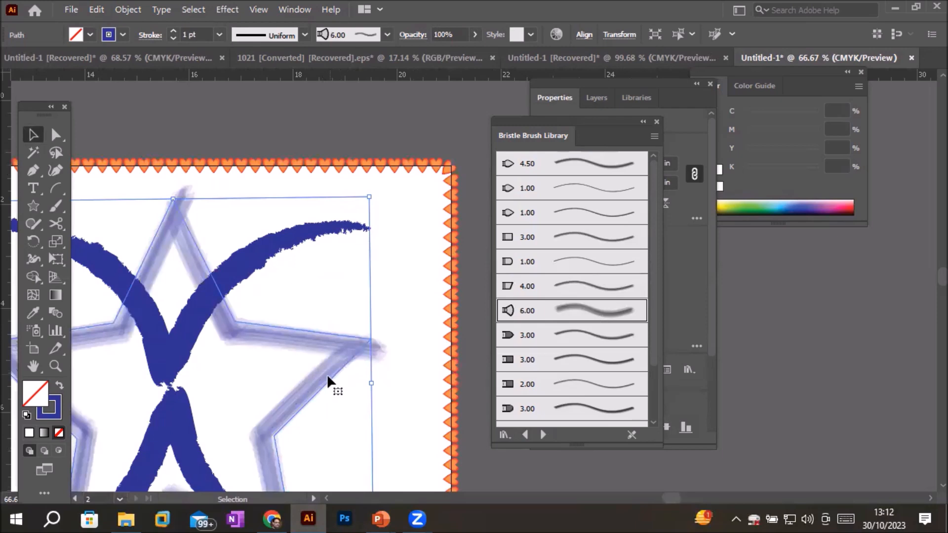
{"action": "scroll", "coordinate": [313, 420], "scroll_direction": "up", "scroll_amount": 2}
{"action": "scroll", "coordinate": [318, 425], "scroll_direction": "down", "scroll_amount": 2}
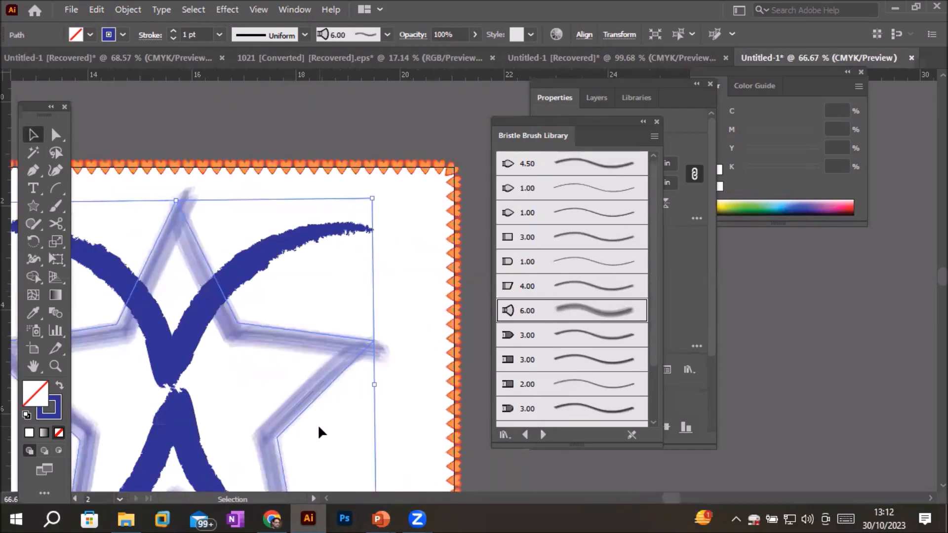
Step: Apply the 2.00 bristle brush to the star and raise its stroke weight repeatedly to get broad translucent strokes
{"action": "left_click", "coordinate": [605, 383]}
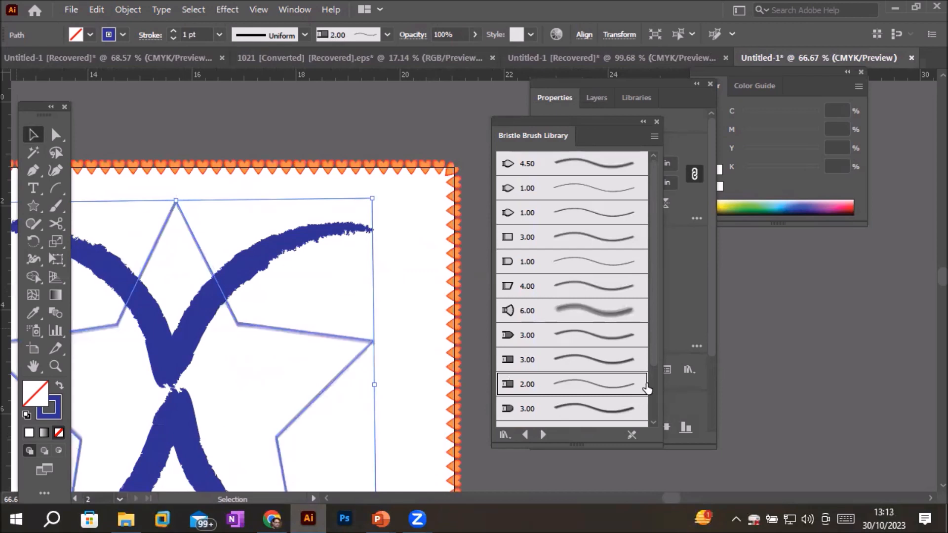
{"action": "left_click", "coordinate": [175, 31]}
{"action": "left_click", "coordinate": [175, 31]}
{"action": "left_click", "coordinate": [176, 32]}
{"action": "left_click", "coordinate": [176, 31]}
{"action": "left_click", "coordinate": [176, 31]}
{"action": "left_click", "coordinate": [176, 32]}
{"action": "left_click", "coordinate": [175, 31]}
{"action": "left_click", "coordinate": [176, 31]}
{"action": "left_click", "coordinate": [176, 31]}
{"action": "left_click", "coordinate": [176, 31]}
{"action": "left_click", "coordinate": [176, 31]}
{"action": "left_click", "coordinate": [175, 31]}
{"action": "left_click", "coordinate": [176, 31]}
{"action": "left_click", "coordinate": [175, 32]}
{"action": "left_click", "coordinate": [176, 31]}
{"action": "left_click", "coordinate": [176, 31]}
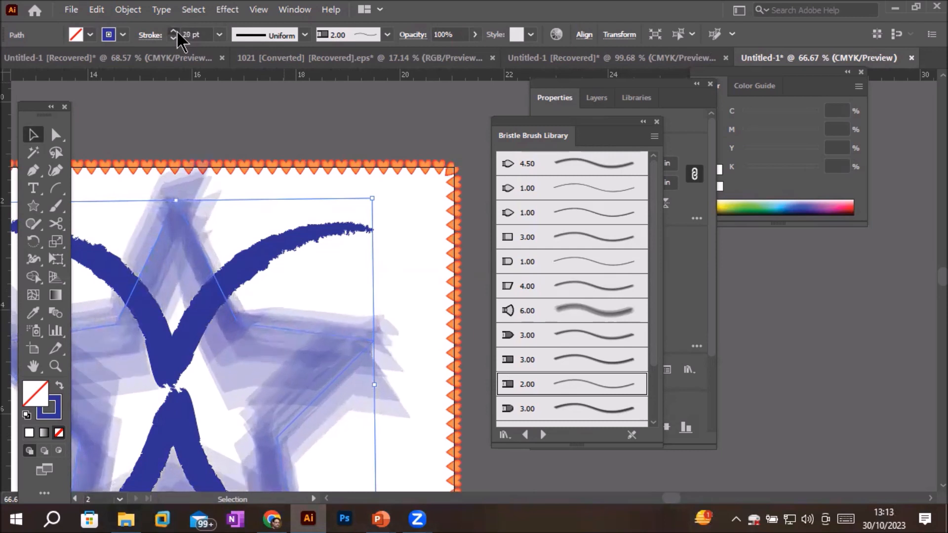
Step: Raise the star's stroke weight to 23 pt
{"action": "left_click", "coordinate": [175, 31]}
{"action": "left_click", "coordinate": [175, 32]}
{"action": "left_click", "coordinate": [176, 31]}
{"action": "left_click", "coordinate": [175, 31]}
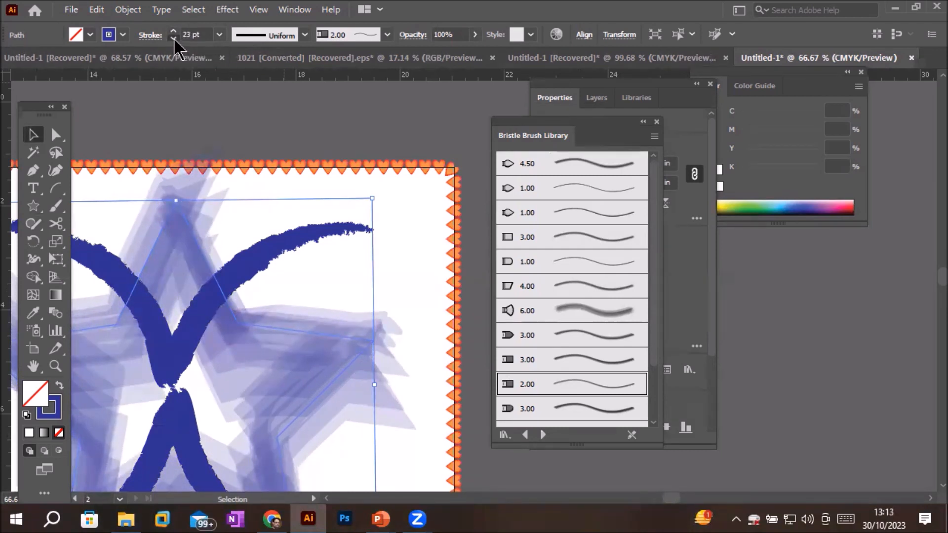
Step: Lower the star's stroke weight to 7 pt
{"action": "left_click", "coordinate": [173, 37]}
{"action": "left_click", "coordinate": [173, 37]}
{"action": "left_click", "coordinate": [174, 38]}
{"action": "left_click", "coordinate": [173, 38]}
{"action": "left_click", "coordinate": [173, 38]}
{"action": "left_click", "coordinate": [173, 37]}
{"action": "left_click", "coordinate": [173, 38]}
{"action": "left_click", "coordinate": [173, 37]}
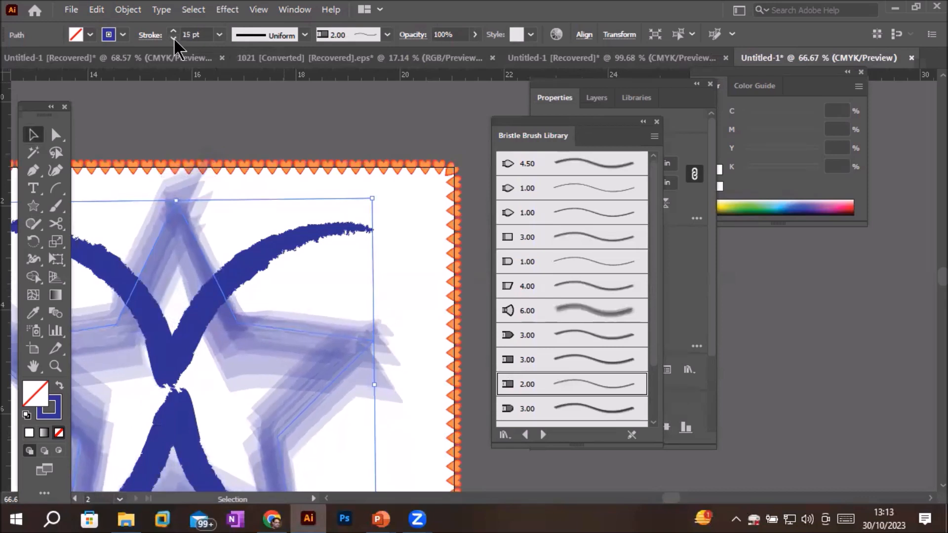
{"action": "left_click", "coordinate": [173, 37]}
{"action": "left_click", "coordinate": [173, 38]}
{"action": "left_click", "coordinate": [173, 37]}
{"action": "left_click", "coordinate": [173, 37]}
{"action": "left_click", "coordinate": [173, 37]}
{"action": "left_click", "coordinate": [173, 37]}
{"action": "left_click", "coordinate": [173, 38]}
{"action": "left_click", "coordinate": [173, 37]}
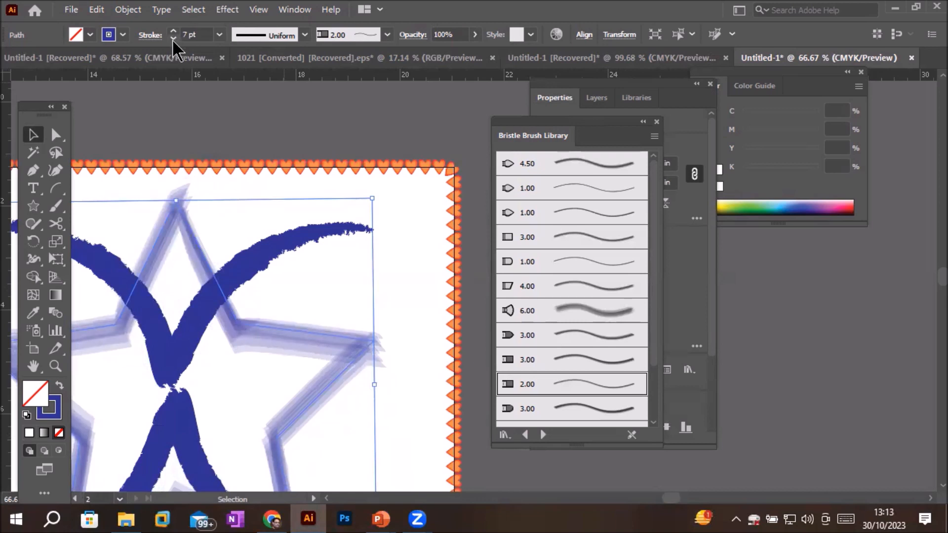
Step: Cut the star open at its top point with the Scissors tool and pull the two loose ends apart with Direct Selection
{"action": "left_click", "coordinate": [56, 224]}
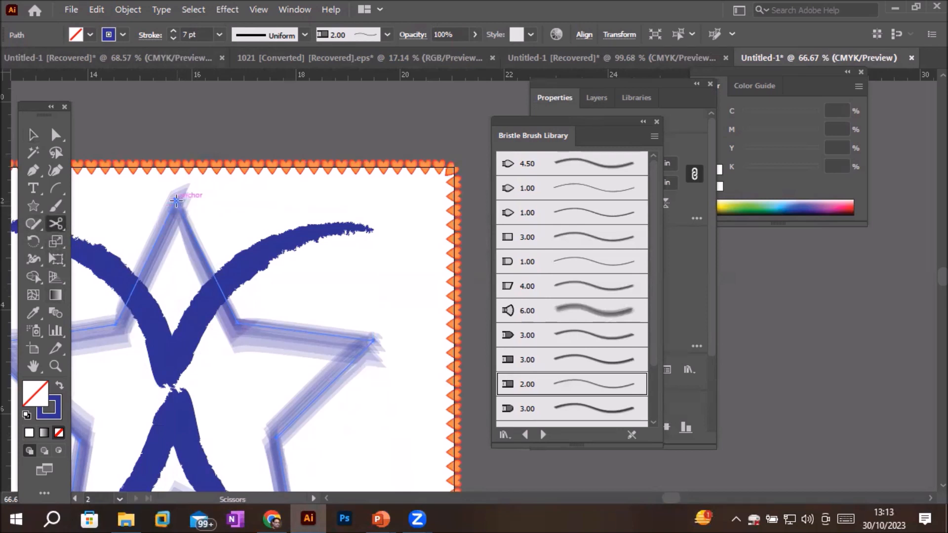
{"action": "left_click", "coordinate": [176, 200]}
{"action": "left_click", "coordinate": [55, 134]}
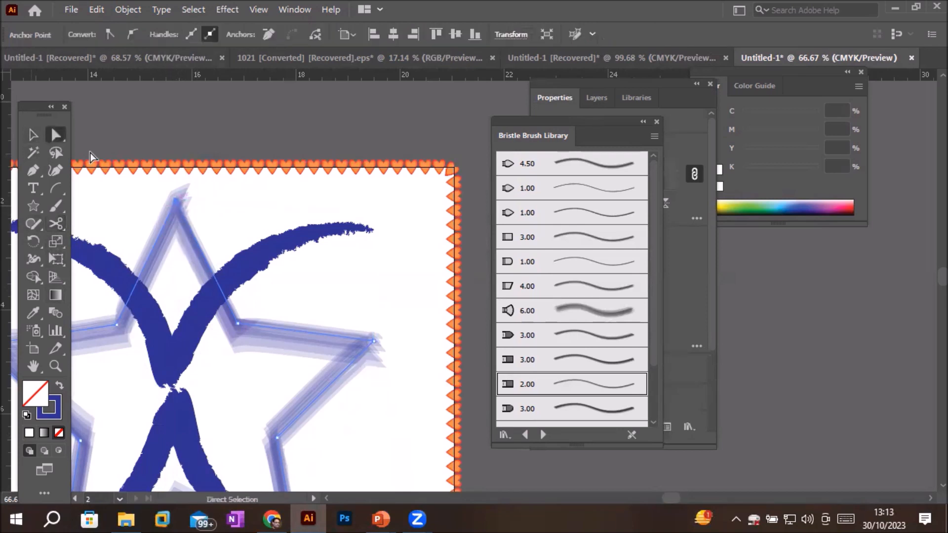
{"action": "left_click_drag", "start_coordinate": [178, 200], "coordinate": [250, 171]}
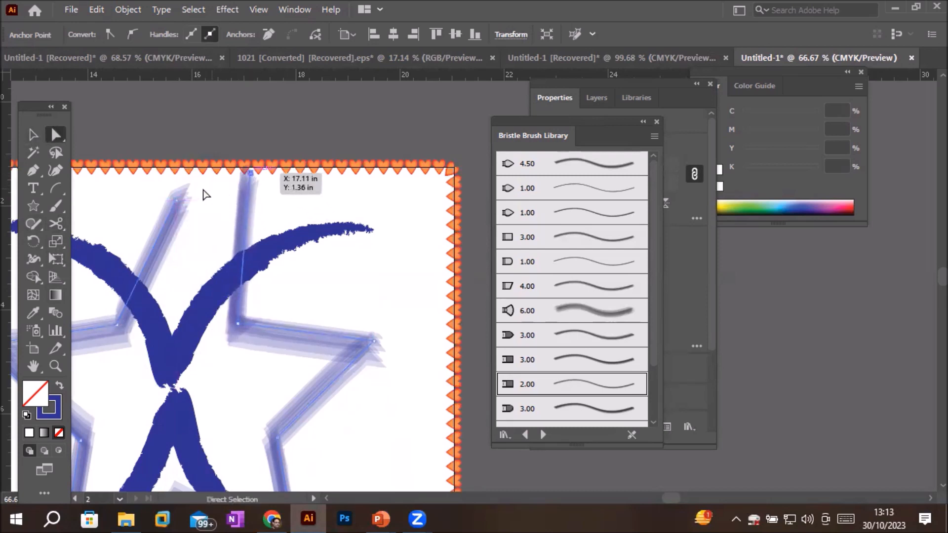
{"action": "left_click_drag", "start_coordinate": [173, 202], "coordinate": [157, 186]}
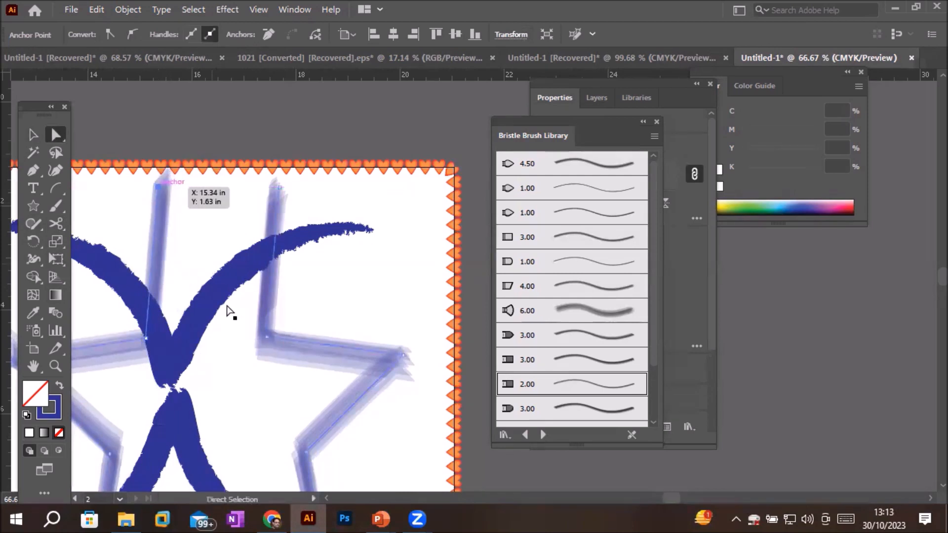
Step: Move the whole opened star slightly left to centre it over the crossing arcs
{"action": "scroll", "coordinate": [262, 320], "scroll_direction": "down", "scroll_amount": 3}
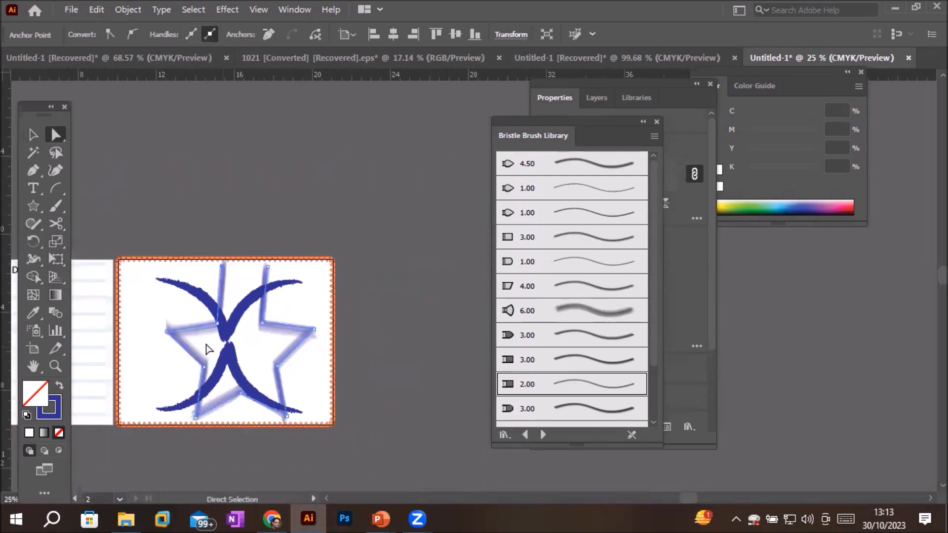
{"action": "left_click", "coordinate": [35, 136]}
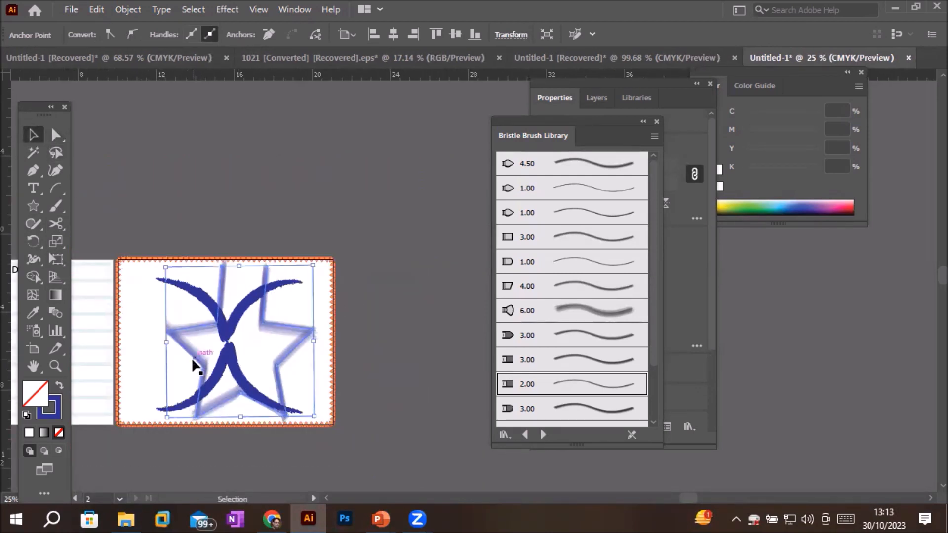
{"action": "left_click_drag", "start_coordinate": [194, 361], "coordinate": [176, 360]}
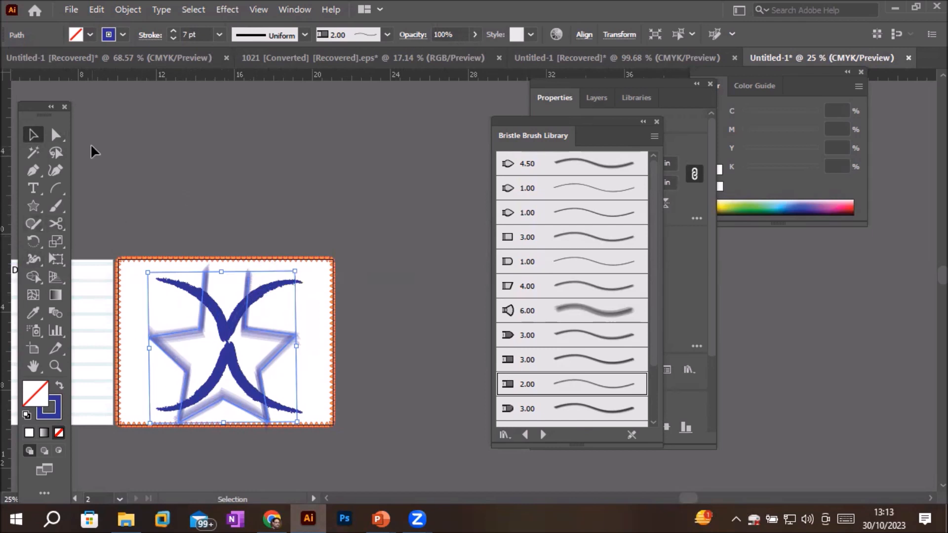
Step: Stretch the opened star's two loose end points out to the upper left and upper right corners of the heart border
{"action": "left_click", "coordinate": [52, 133]}
{"action": "left_click_drag", "start_coordinate": [250, 275], "coordinate": [283, 275]}
{"action": "left_click", "coordinate": [204, 270]}
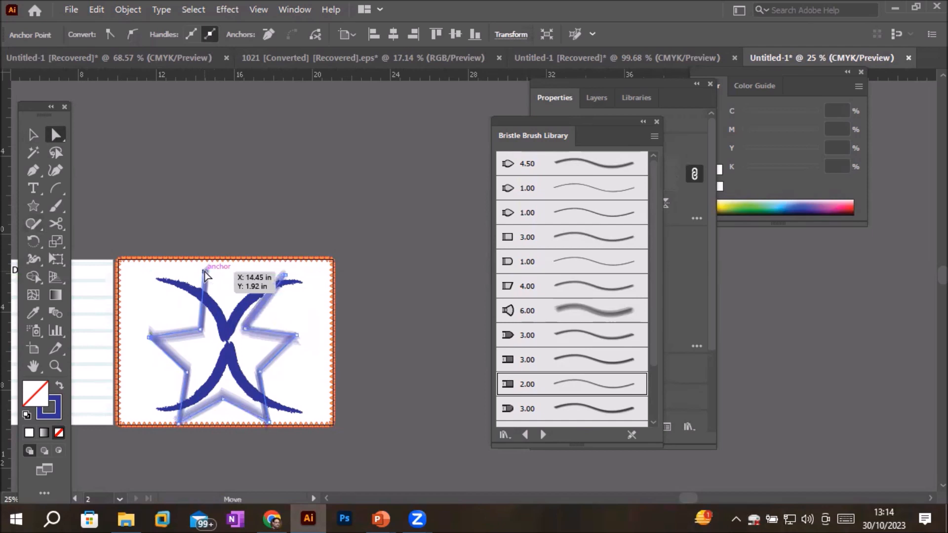
{"action": "left_click_drag", "start_coordinate": [203, 274], "coordinate": [122, 272]}
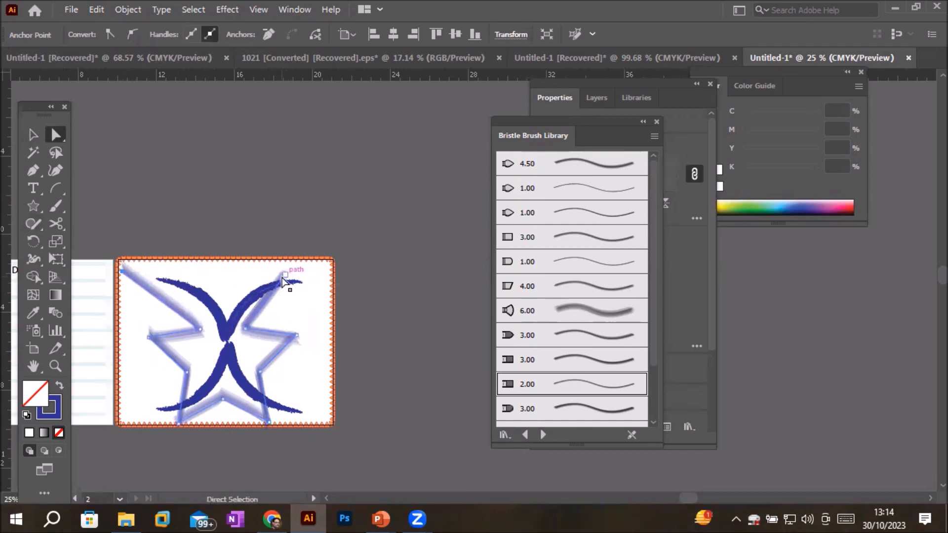
{"action": "left_click", "coordinate": [286, 273]}
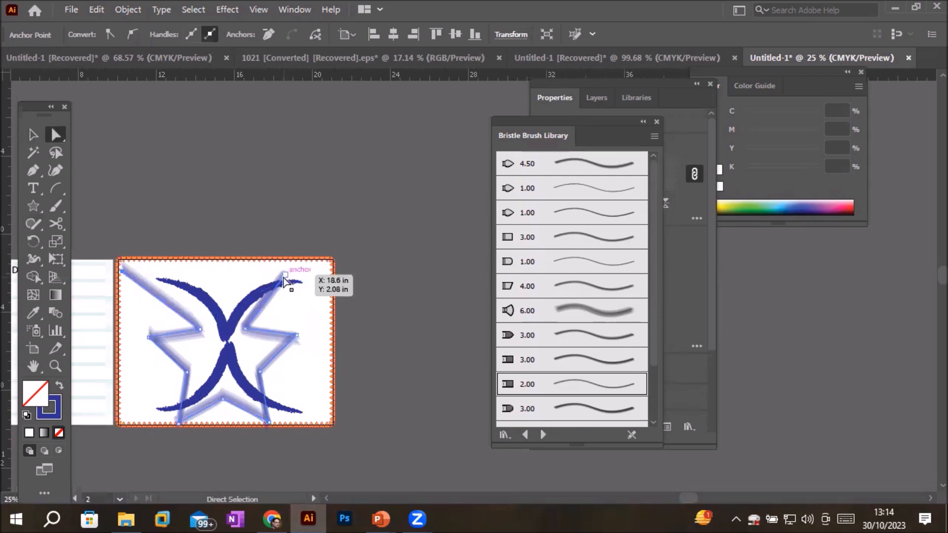
{"action": "left_click_drag", "start_coordinate": [290, 275], "coordinate": [331, 268]}
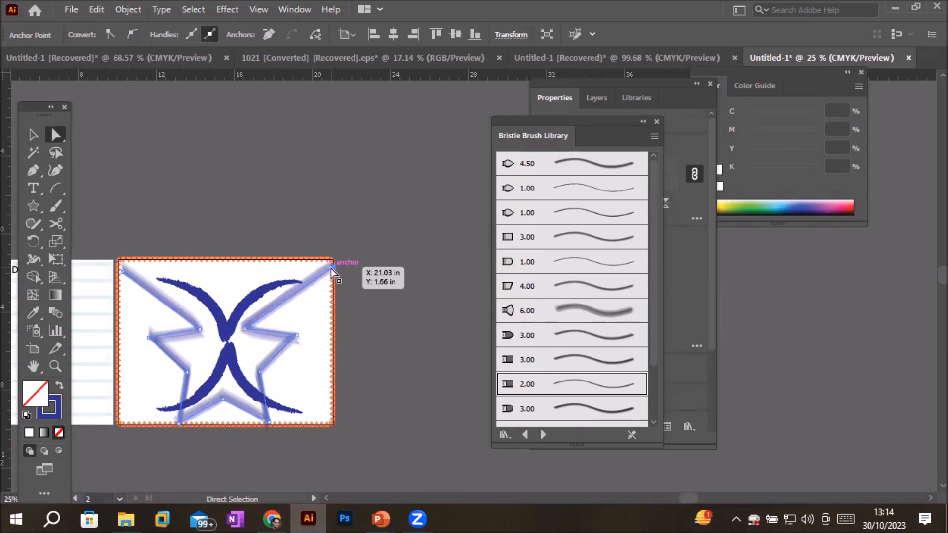
{"action": "left_click_drag", "start_coordinate": [331, 269], "coordinate": [331, 268]}
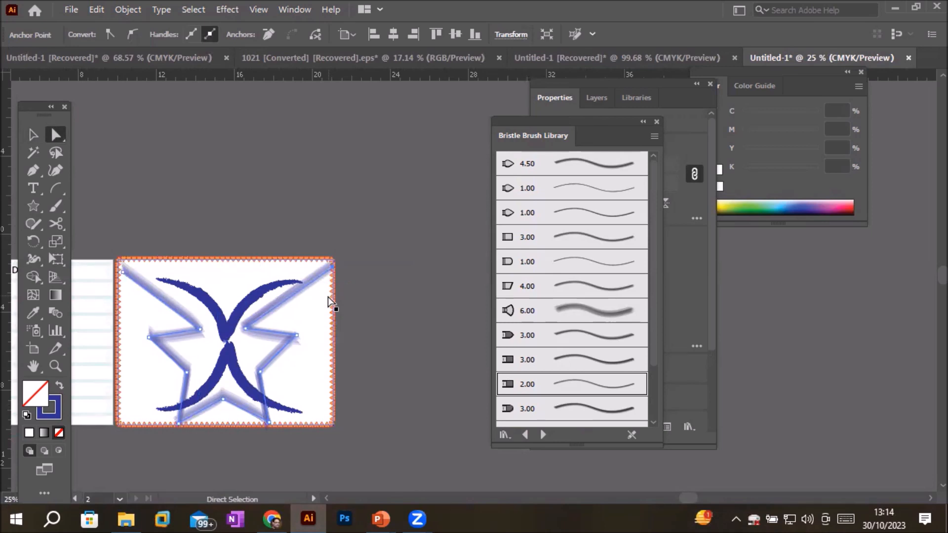
Step: Look through the remaining bristle brushes and load the next brush library, Decorative_Banners and Seals
{"action": "key", "text": "ctrl+minus"}
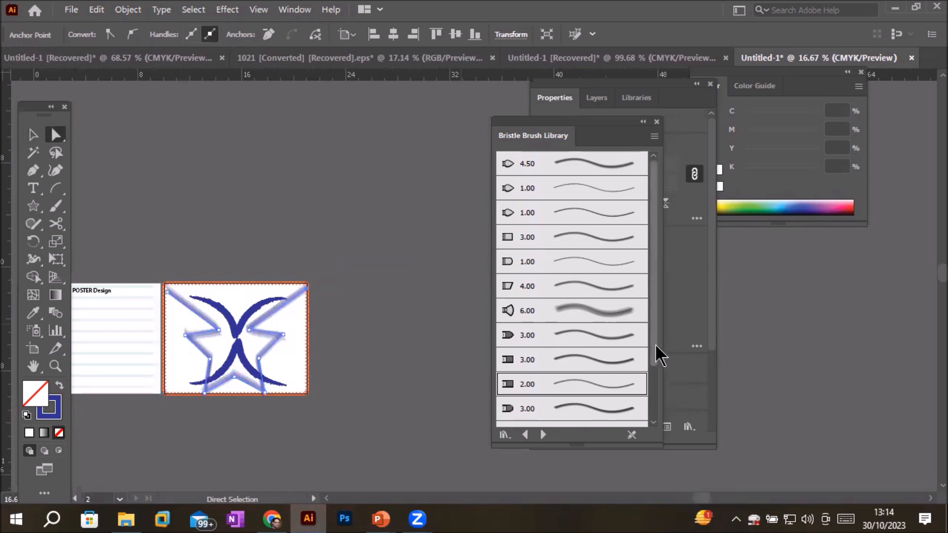
{"action": "left_click_drag", "start_coordinate": [656, 354], "coordinate": [664, 420]}
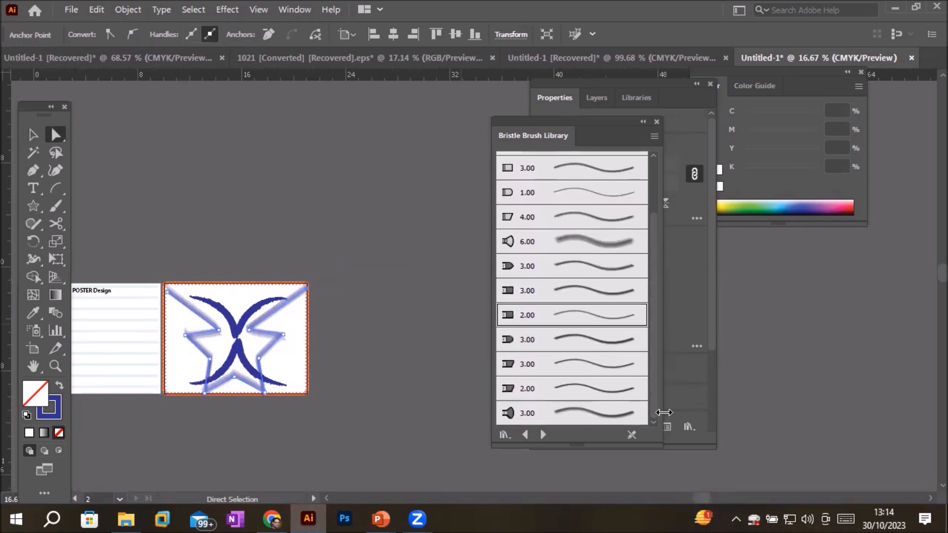
{"action": "left_click", "coordinate": [542, 435]}
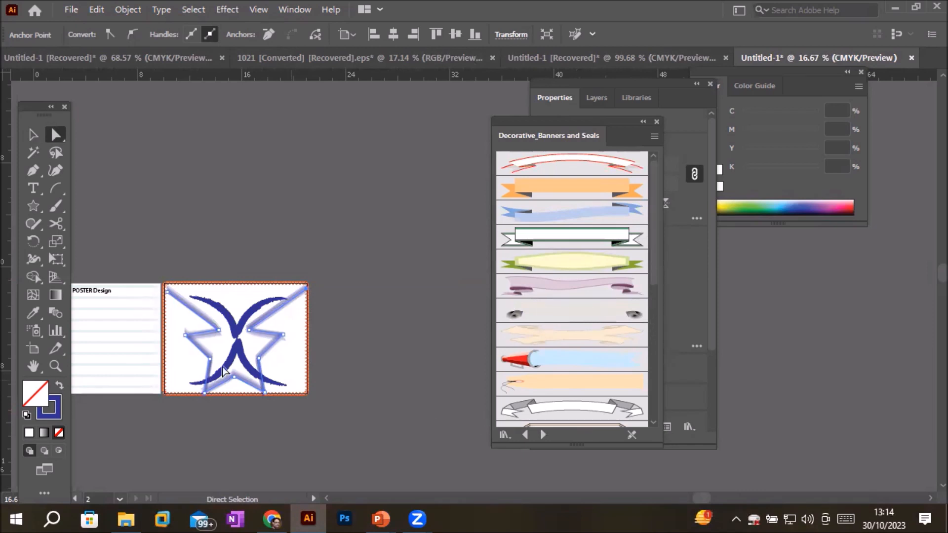
Step: Draw a wide, flat rectangle just below the POSTER Design heading on the first artboard
{"action": "scroll", "coordinate": [237, 482], "scroll_direction": "left", "scroll_amount": 4}
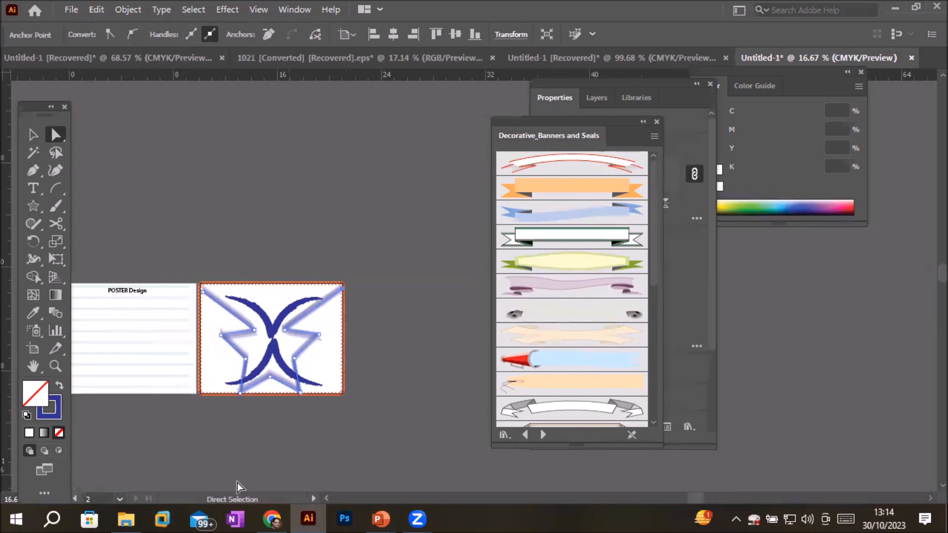
{"action": "scroll", "coordinate": [237, 292], "scroll_direction": "up", "scroll_amount": 3}
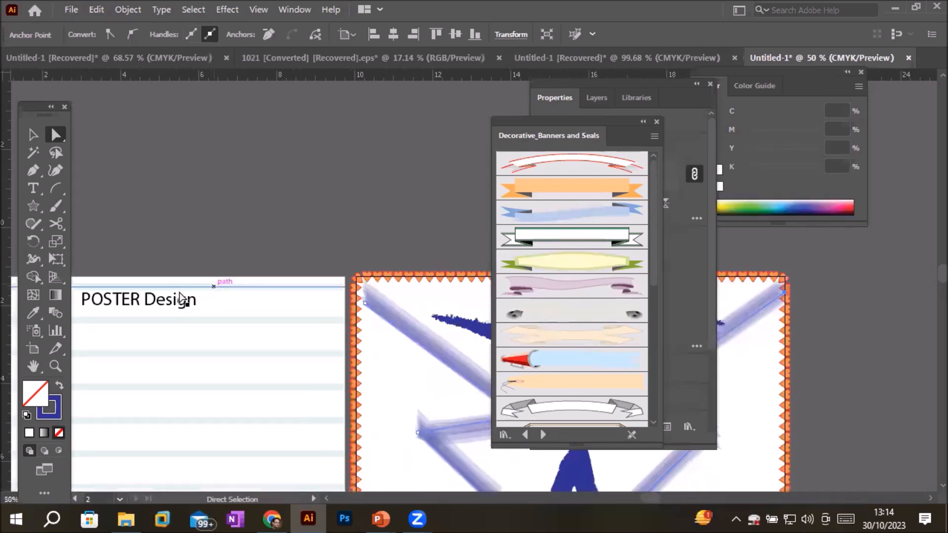
{"action": "key", "text": "space"}
{"action": "left_click_drag", "start_coordinate": [178, 336], "coordinate": [346, 298]}
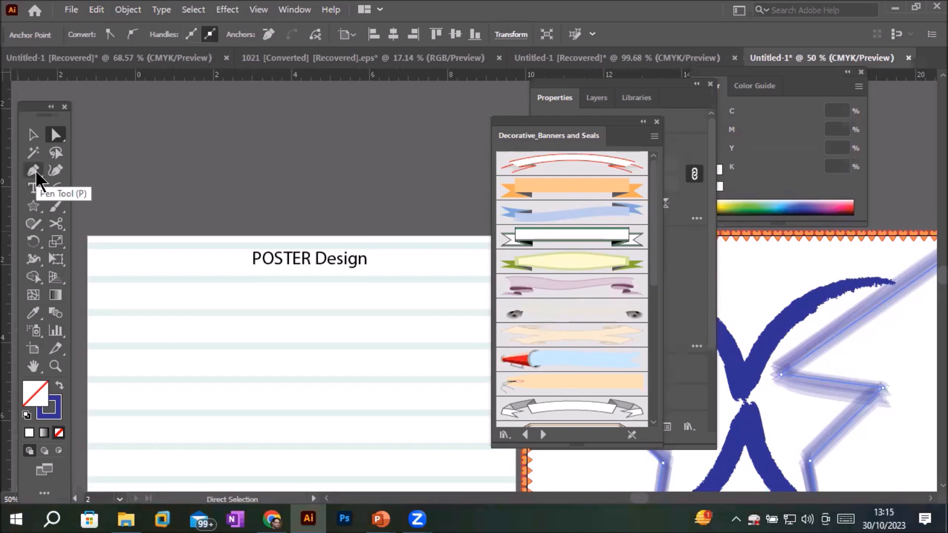
{"action": "left_click", "coordinate": [34, 206]}
{"action": "left_click", "coordinate": [70, 206]}
{"action": "left_click_drag", "start_coordinate": [193, 283], "coordinate": [462, 340]}
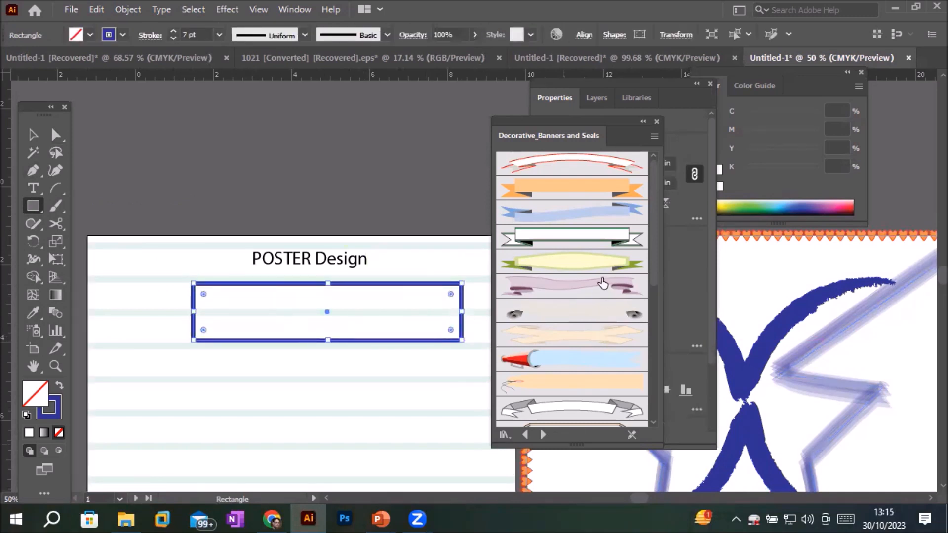
Step: Try Banner 4, the yellow-green, purple and cream banners, and the light blue banner with the red end on the rectangle
{"action": "left_click", "coordinate": [578, 247]}
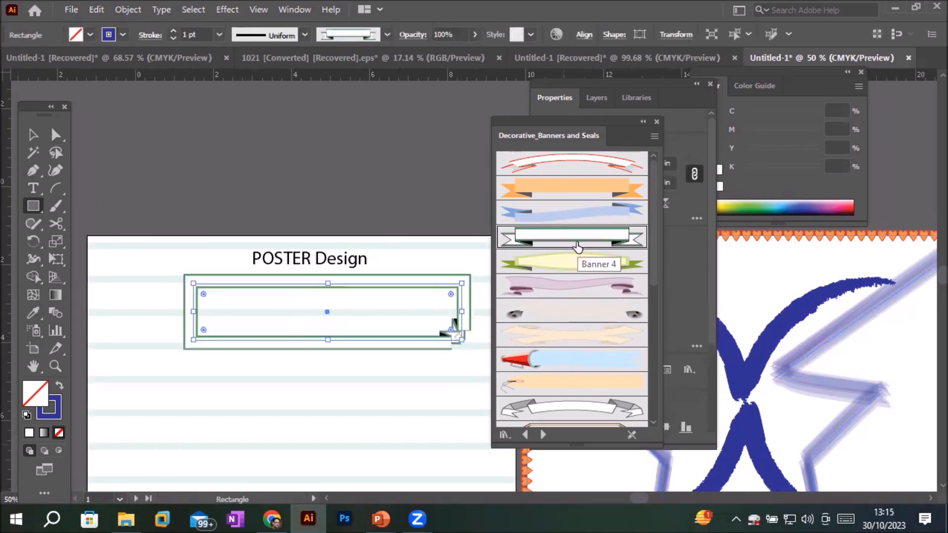
{"action": "left_click", "coordinate": [551, 259]}
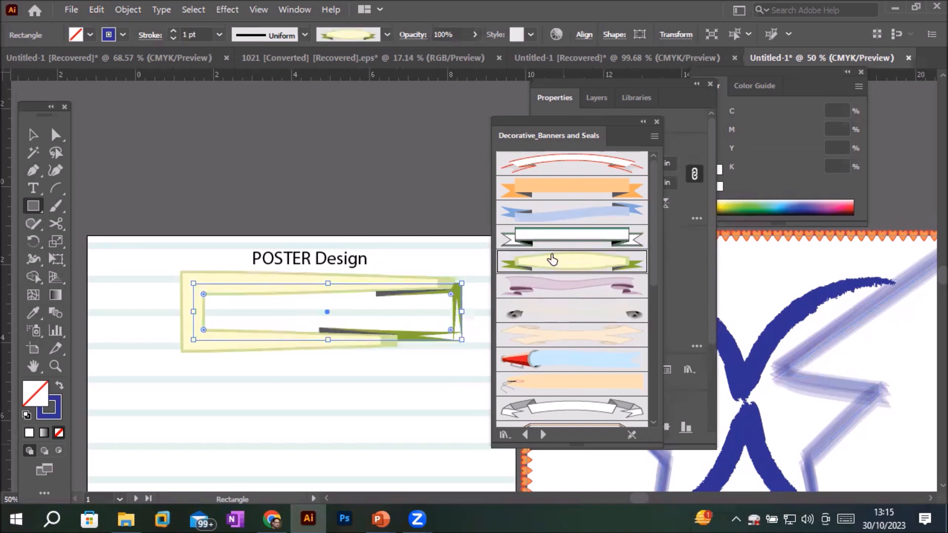
{"action": "left_click", "coordinate": [554, 292]}
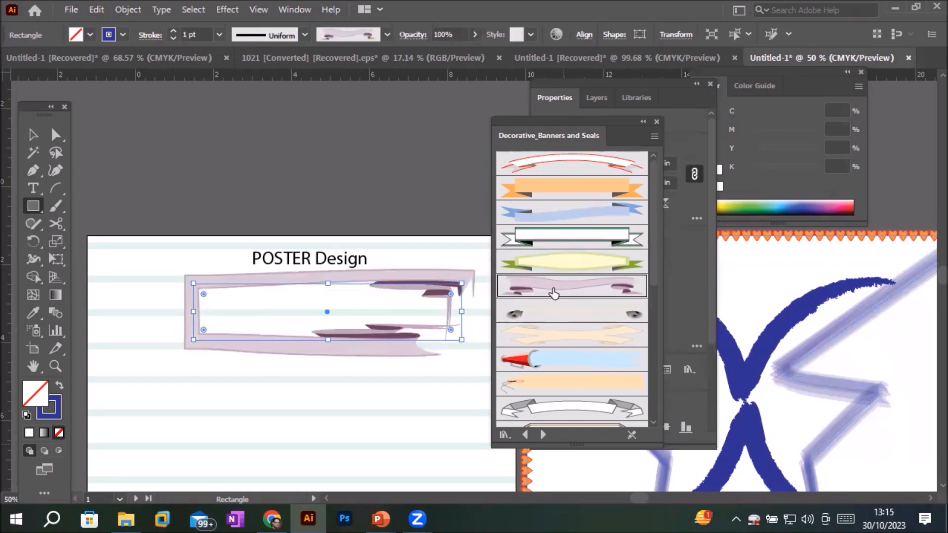
{"action": "left_click", "coordinate": [565, 339]}
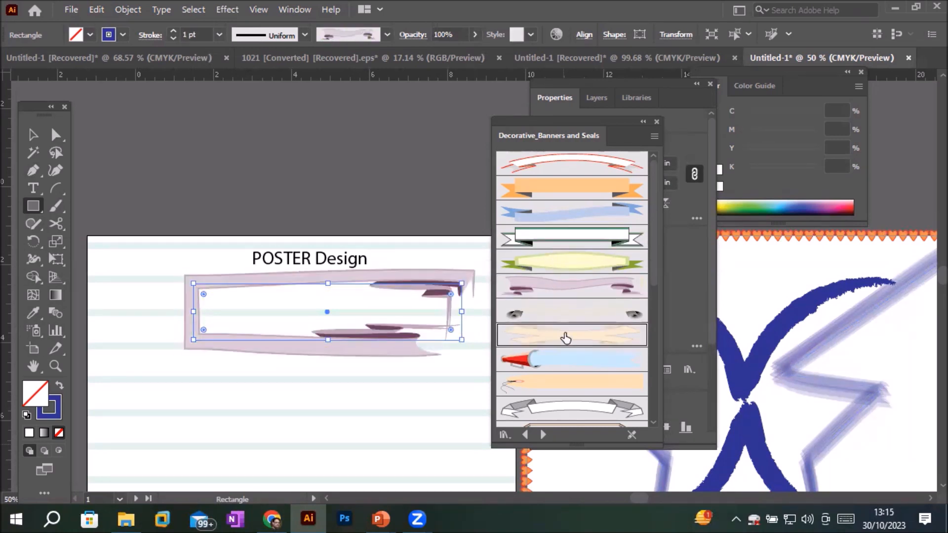
{"action": "left_click", "coordinate": [559, 361]}
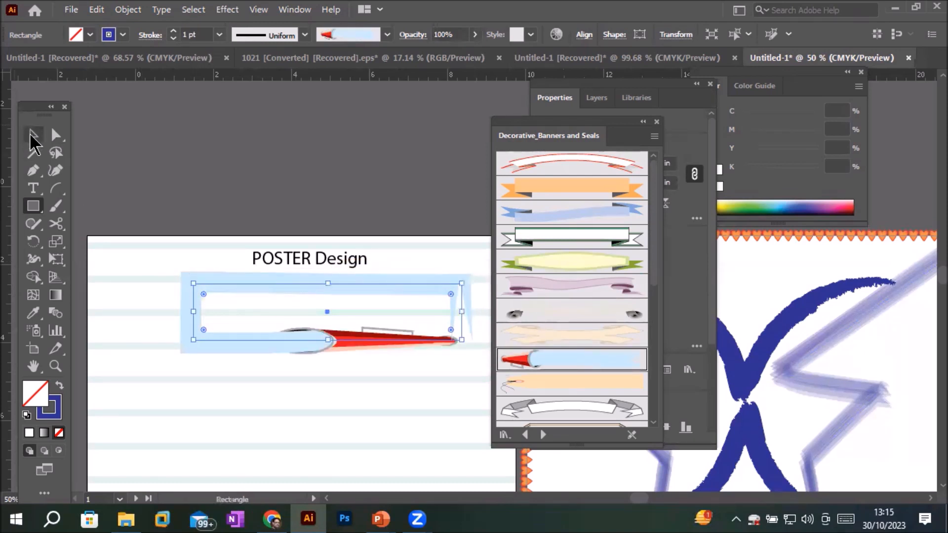
Step: Move and enlarge the rectangle to surround the POSTER Design heading, and shift the text down to its centre
{"action": "left_click", "coordinate": [36, 134]}
{"action": "left_click_drag", "start_coordinate": [286, 282], "coordinate": [319, 345]}
{"action": "left_click_drag", "start_coordinate": [306, 279], "coordinate": [303, 298]}
{"action": "left_click", "coordinate": [229, 398]}
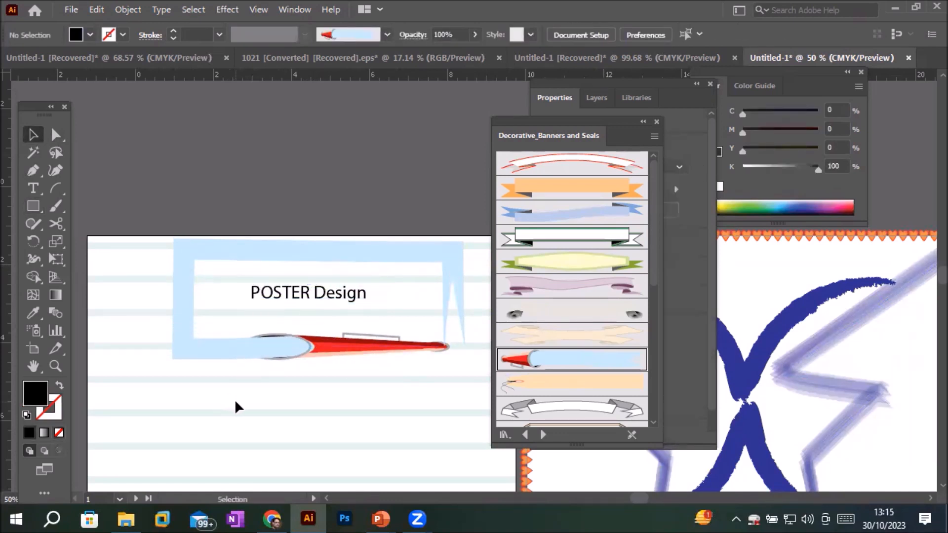
Step: Try Banner 6, Starburst 4 and the purple starburst on the heading frame, ending with the green starburst brush
{"action": "left_click", "coordinate": [359, 348]}
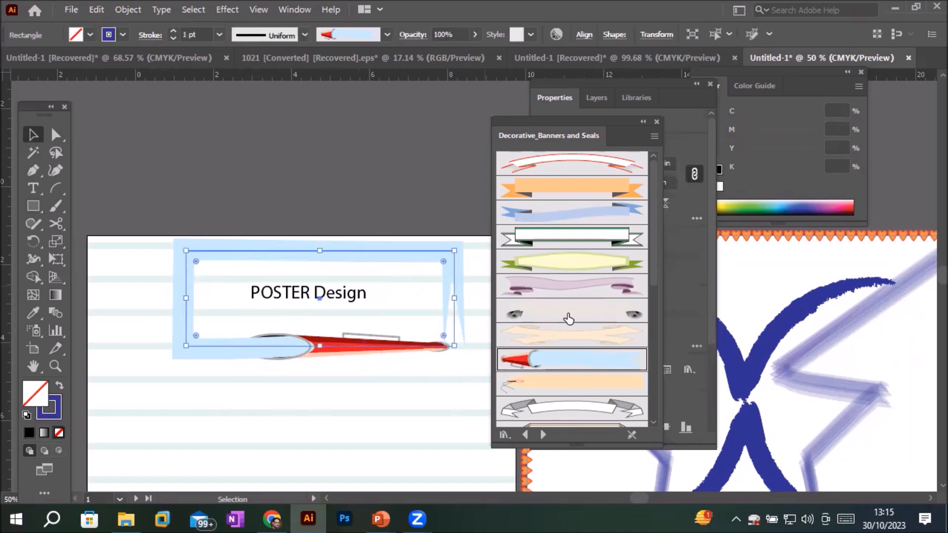
{"action": "left_click", "coordinate": [572, 293]}
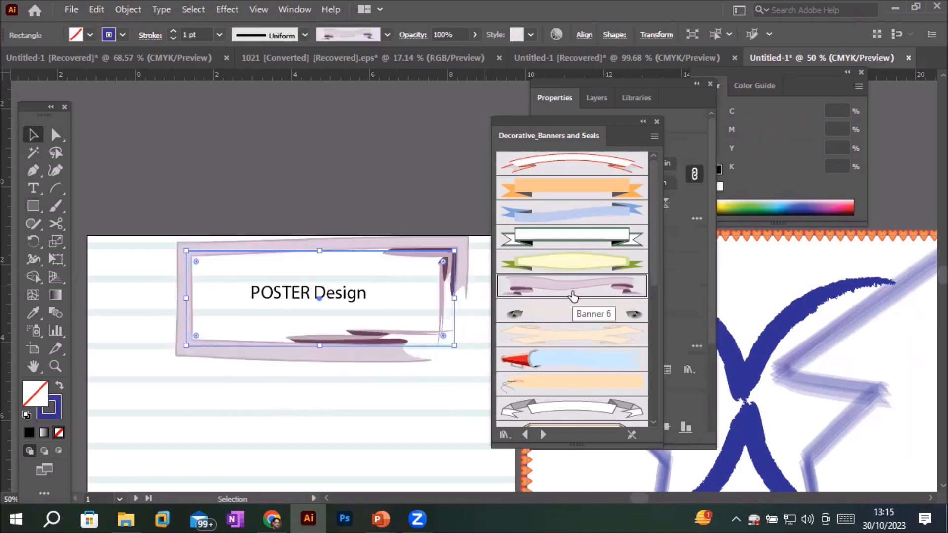
{"action": "left_click", "coordinate": [653, 392]}
{"action": "left_click", "coordinate": [585, 330]}
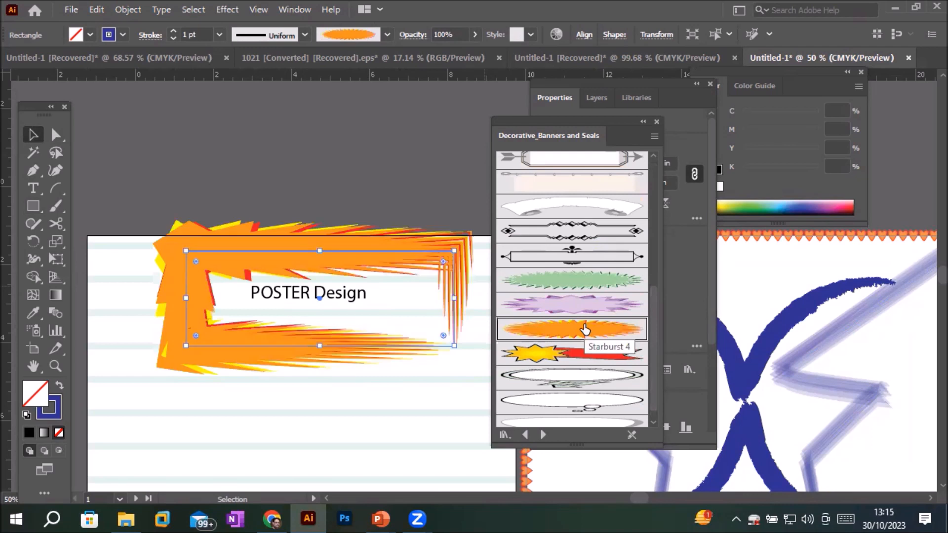
{"action": "left_click", "coordinate": [586, 305]}
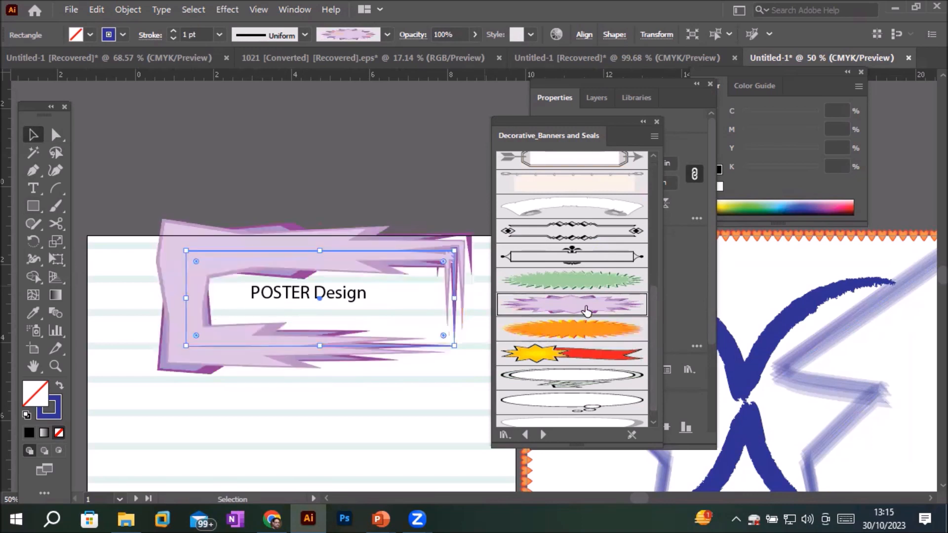
{"action": "left_click", "coordinate": [600, 281]}
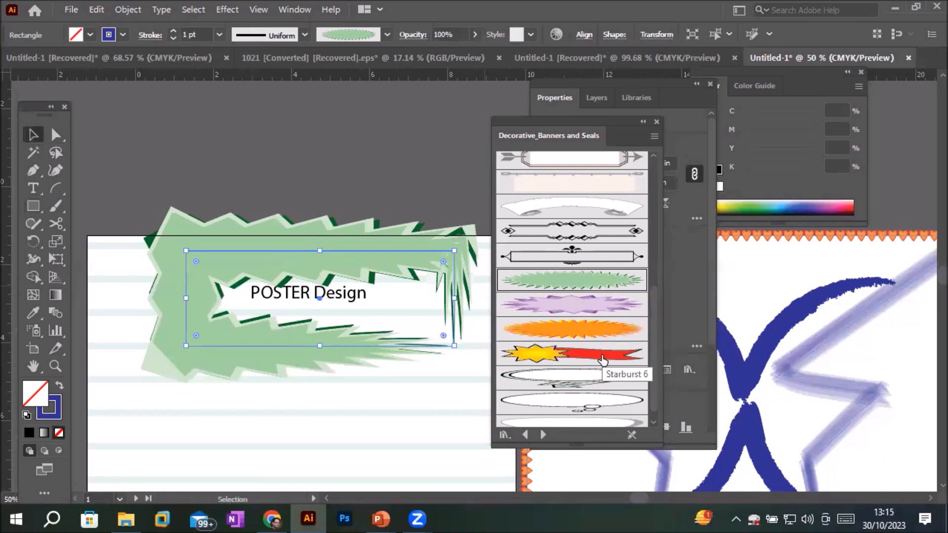
Step: Reduce the green starburst frame's stroke weight to 0.25 pt
{"action": "left_click", "coordinate": [173, 39]}
{"action": "left_click", "coordinate": [173, 38]}
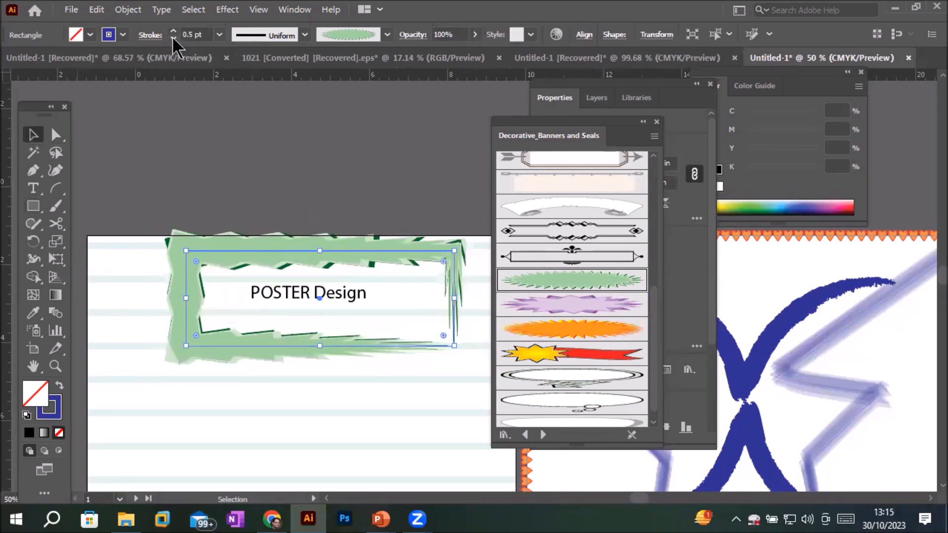
{"action": "left_click", "coordinate": [174, 38]}
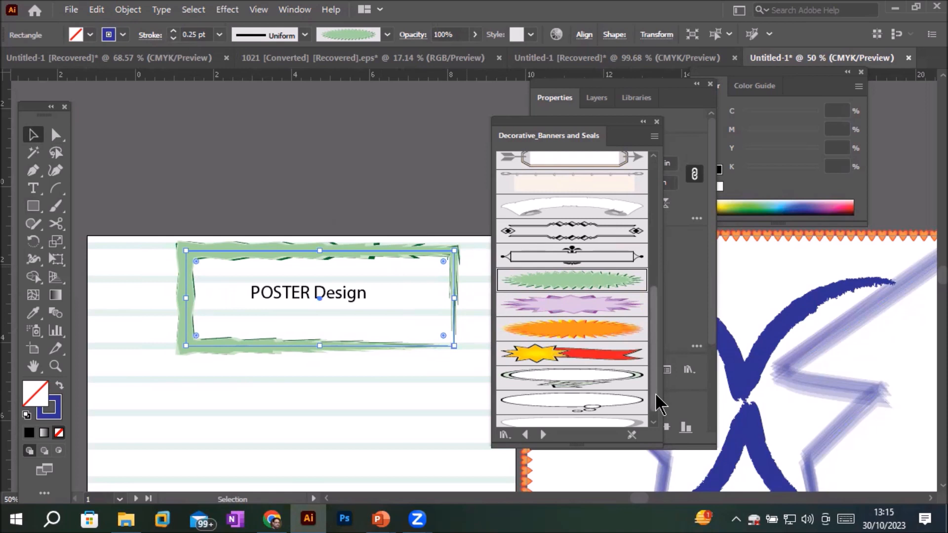
Step: Load the Decorative_Text Dividers brush library, apply Text Divider 1 to the heading frame, and set its stroke weight to 4 pt
{"action": "scroll", "coordinate": [652, 409], "scroll_direction": "down", "scroll_amount": 1}
{"action": "left_click", "coordinate": [543, 435]}
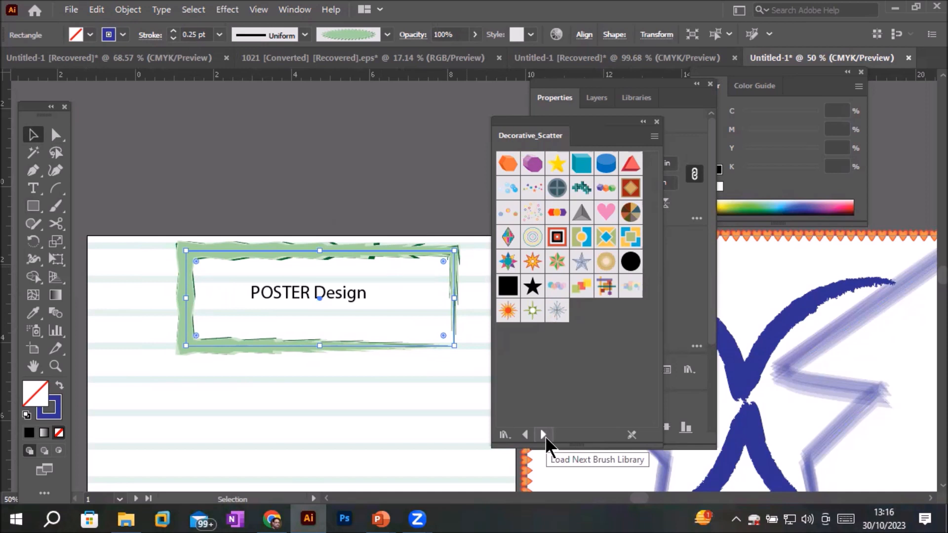
{"action": "left_click", "coordinate": [543, 435]}
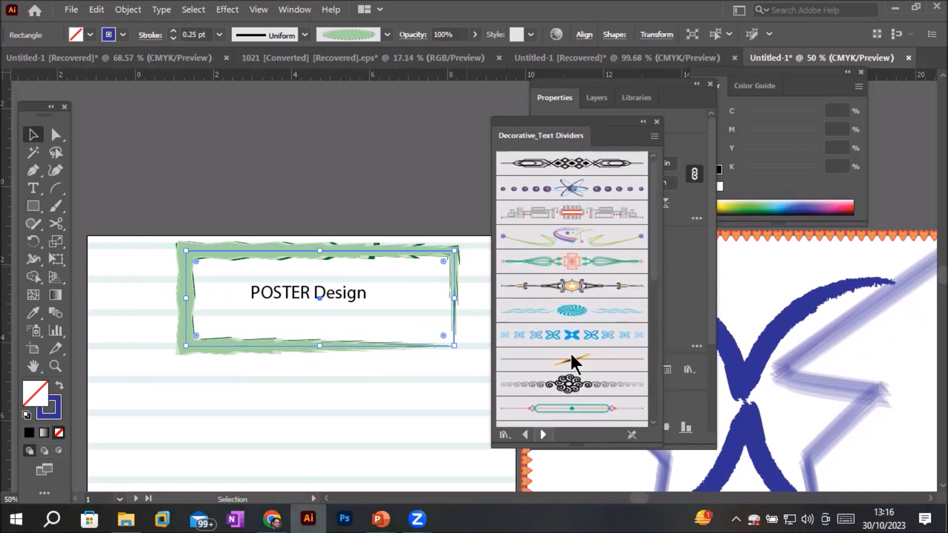
{"action": "left_click", "coordinate": [578, 163]}
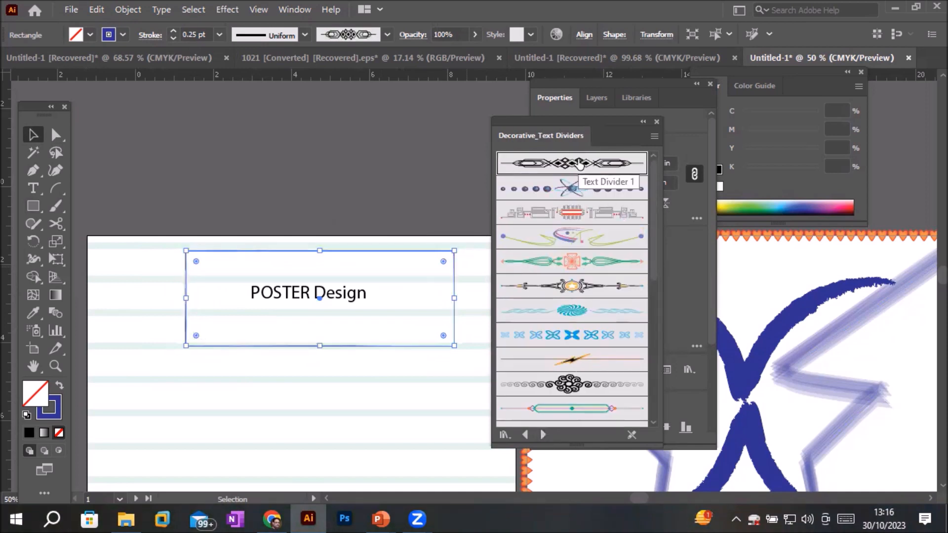
{"action": "left_click", "coordinate": [173, 33]}
{"action": "left_click", "coordinate": [173, 33]}
{"action": "left_click", "coordinate": [174, 32]}
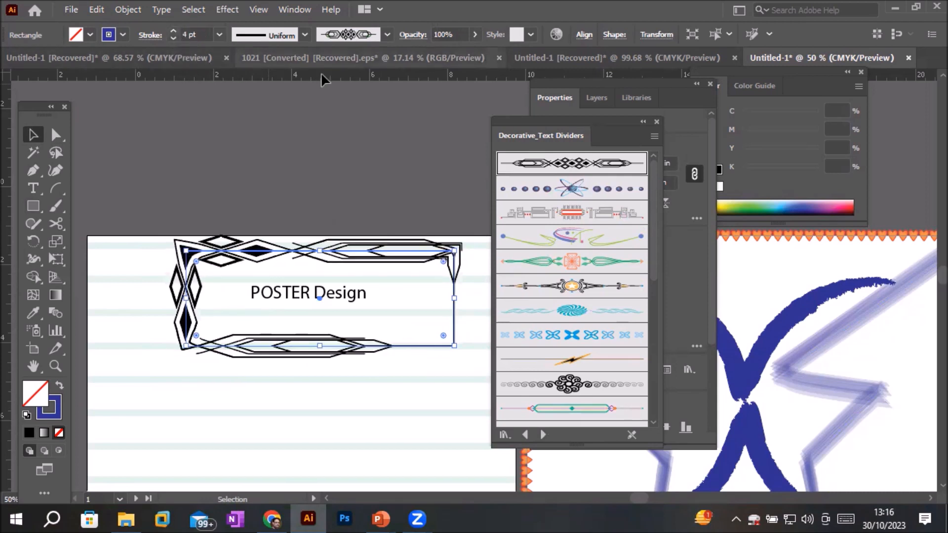
Step: Try Text Divider 2, the orange flower, gold star, blue Text Divider 8, lightning and black scroll dividers on the frame, ending with the green bar divider
{"action": "left_click", "coordinate": [566, 197]}
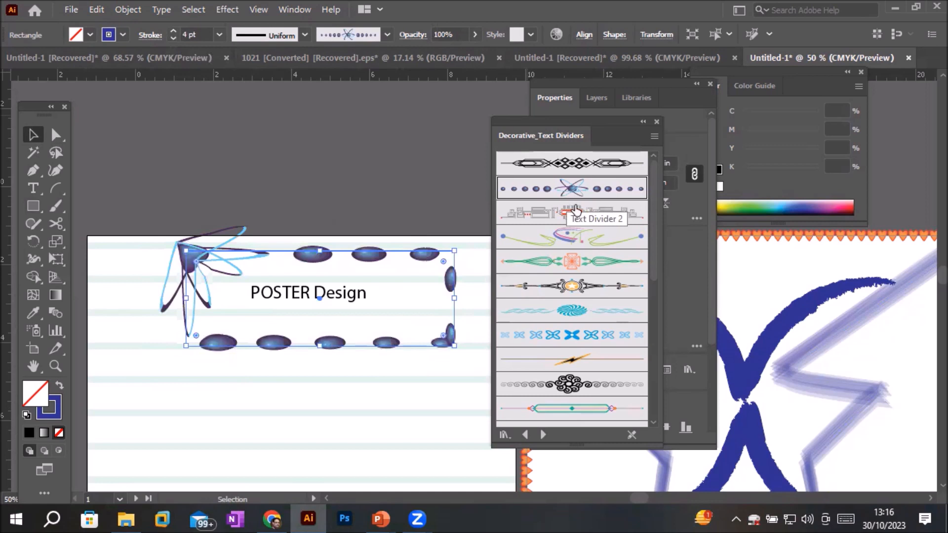
{"action": "left_click", "coordinate": [581, 215]}
{"action": "left_click", "coordinate": [589, 271]}
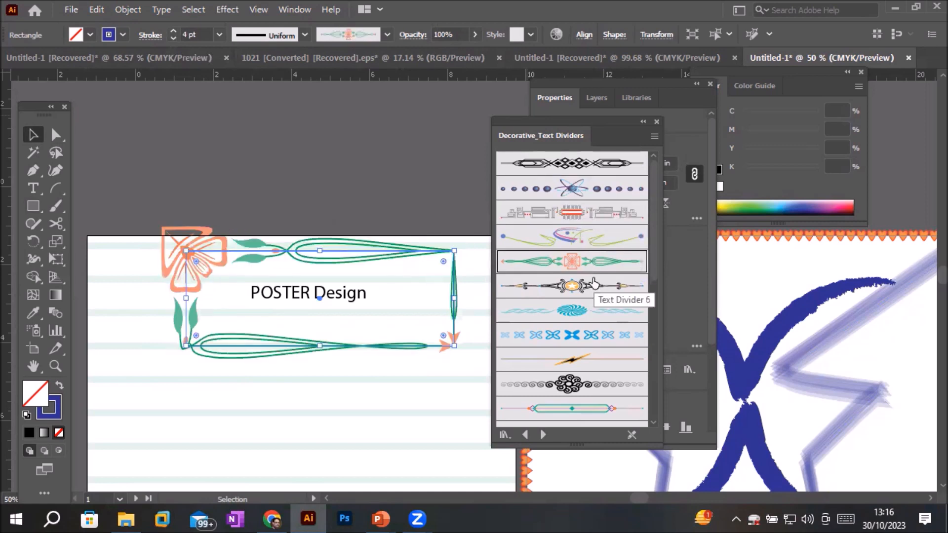
{"action": "left_click", "coordinate": [590, 292]}
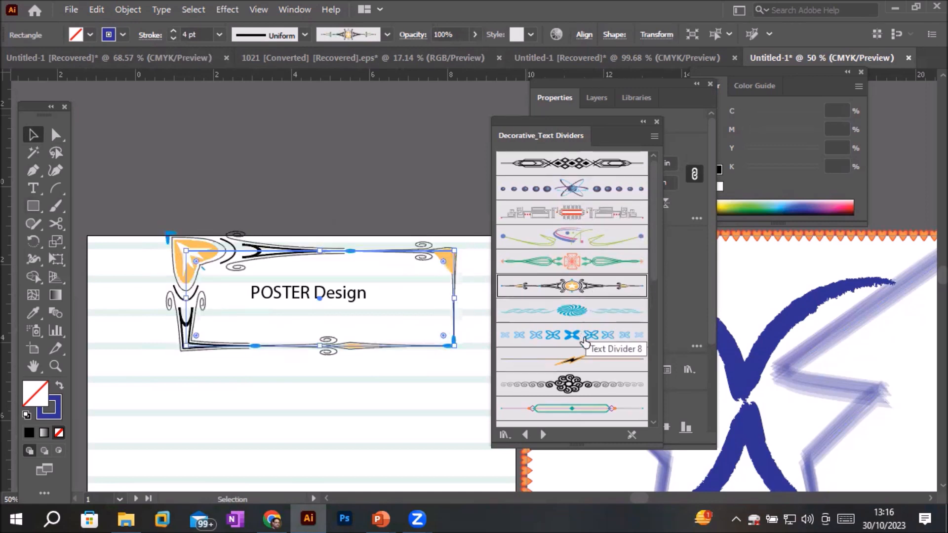
{"action": "left_click", "coordinate": [587, 331]}
{"action": "left_click", "coordinate": [591, 360]}
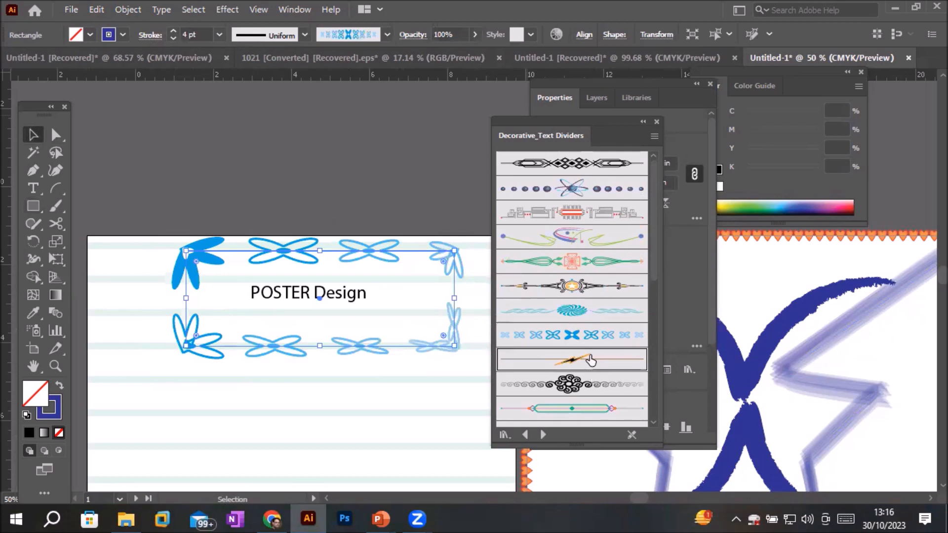
{"action": "left_click", "coordinate": [608, 393]}
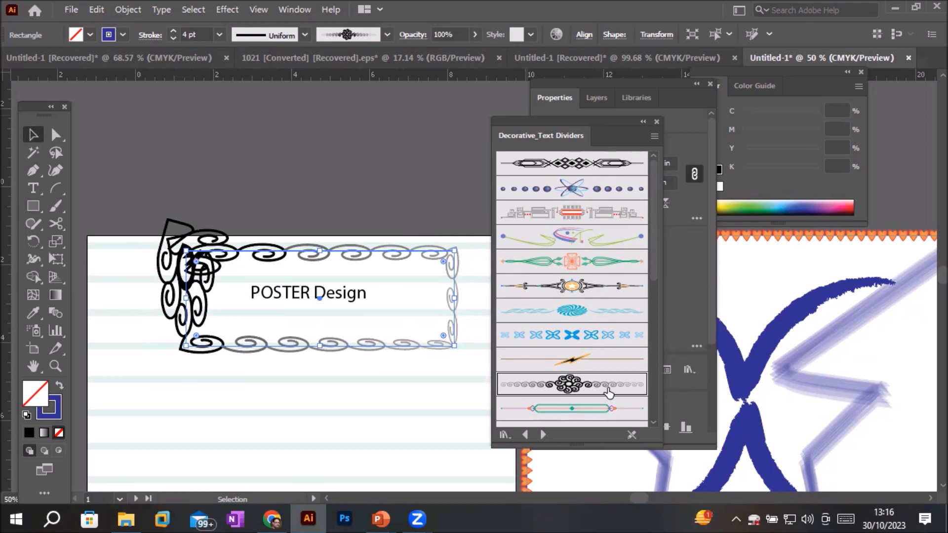
{"action": "left_click", "coordinate": [595, 410]}
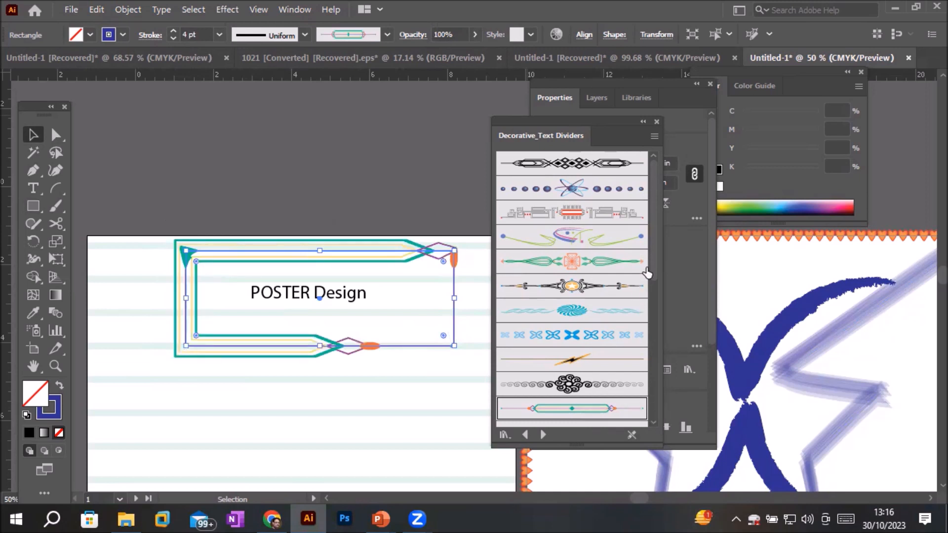
Step: Try Text Divider 18 and the tan column divider on the heading frame, ending with the red Text Divider 21 brush
{"action": "left_click_drag", "start_coordinate": [653, 267], "coordinate": [658, 387]}
{"action": "left_click", "coordinate": [609, 303]}
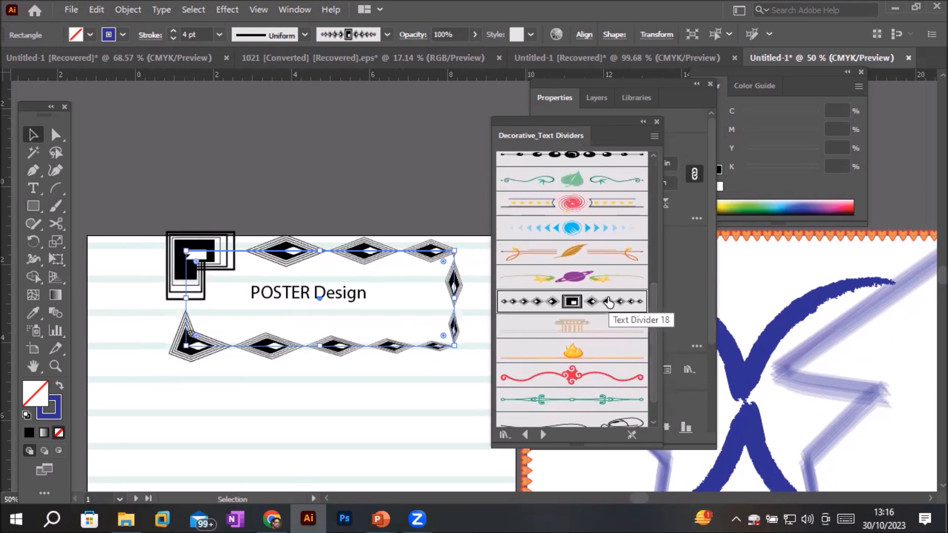
{"action": "left_click", "coordinate": [621, 336]}
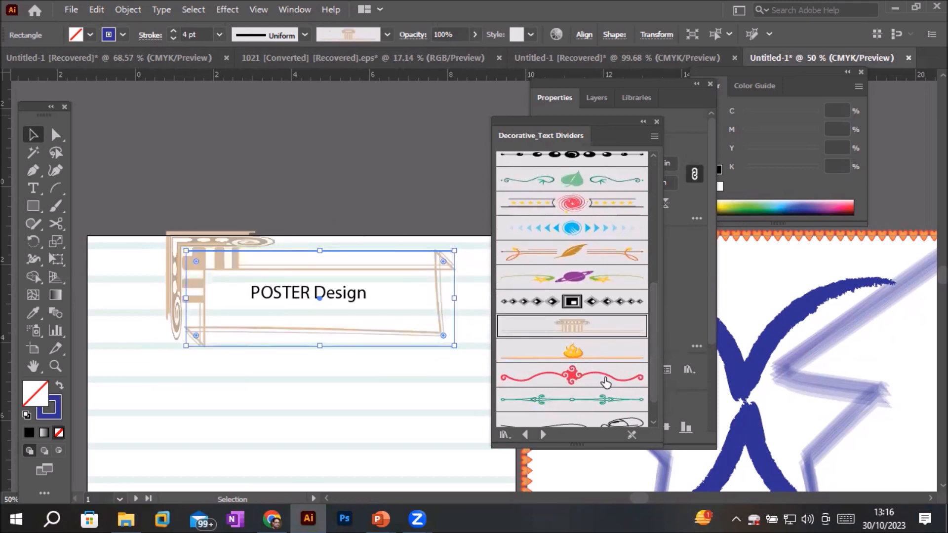
{"action": "left_click", "coordinate": [606, 382]}
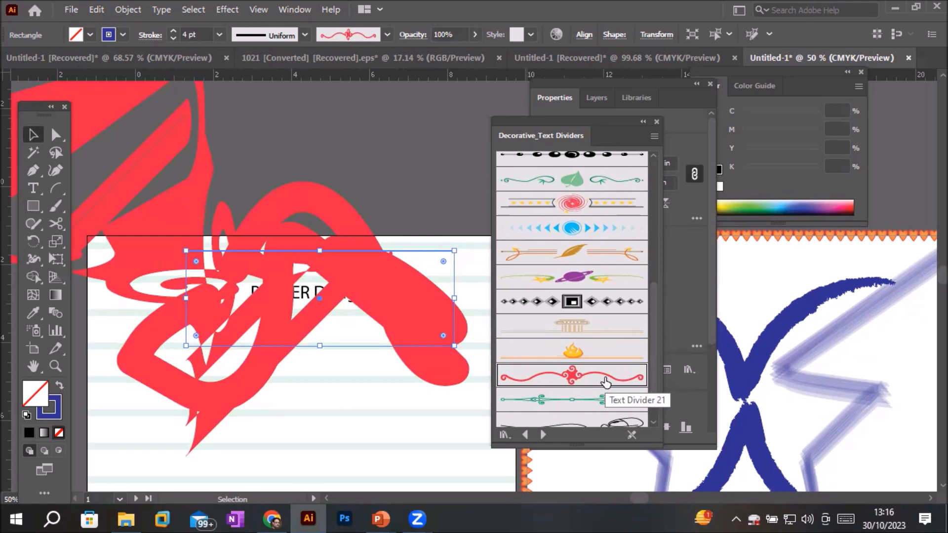
Step: Reduce the red divider frame's stroke weight to 0.25 pt
{"action": "left_click", "coordinate": [174, 38]}
{"action": "left_click", "coordinate": [173, 38]}
{"action": "left_click", "coordinate": [173, 38]}
{"action": "left_click", "coordinate": [173, 38]}
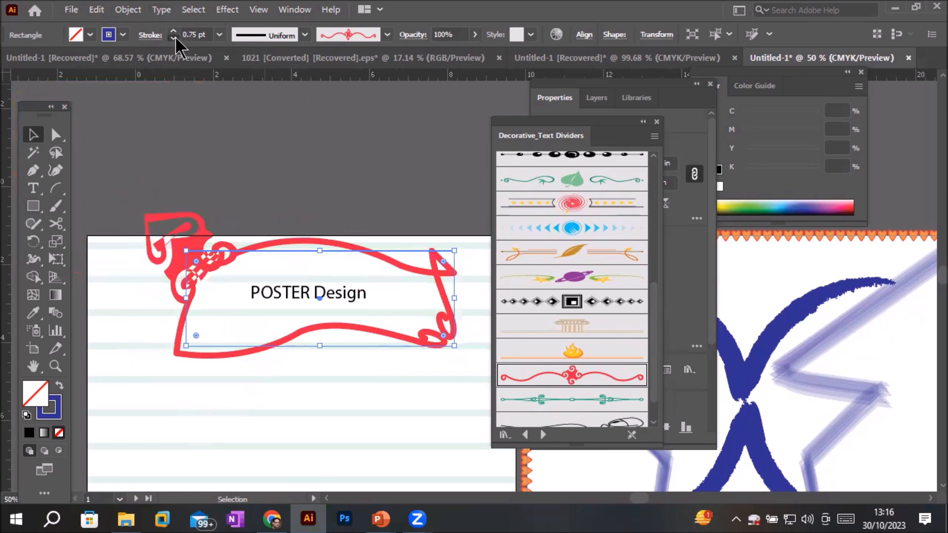
{"action": "left_click", "coordinate": [175, 38]}
{"action": "left_click", "coordinate": [176, 39]}
{"action": "left_click", "coordinate": [176, 39]}
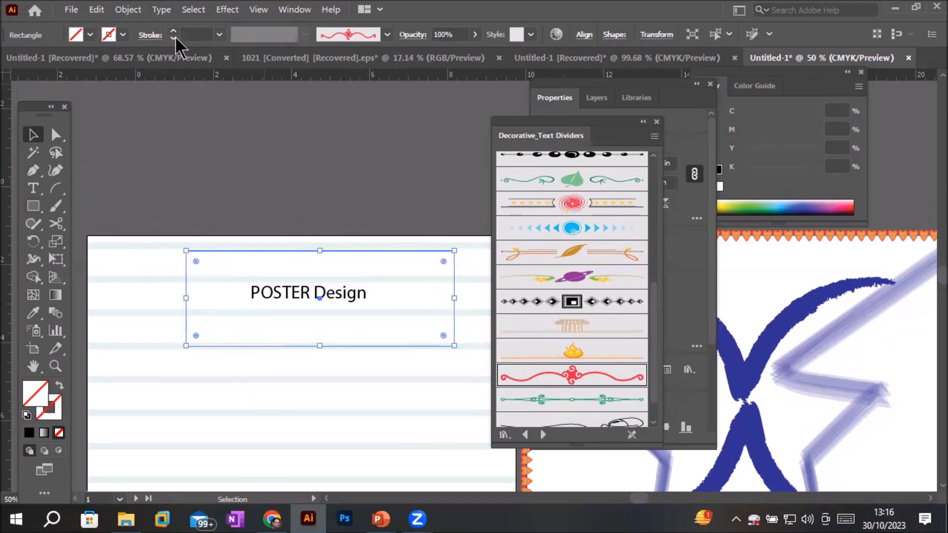
{"action": "left_click", "coordinate": [173, 31]}
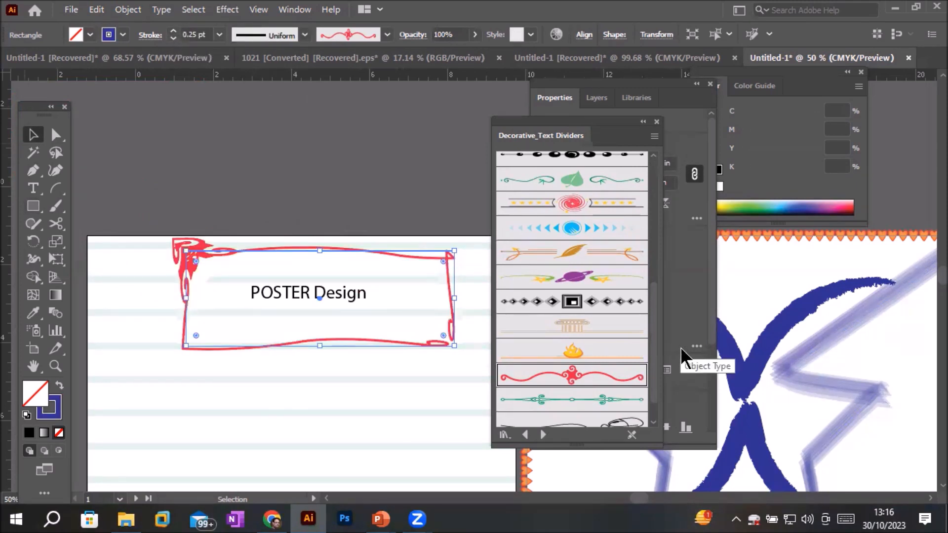
Step: Load the Elegant Curl & Floral Brush Set, apply its first long curl brush to the heading frame, and raise the stroke weight to 4 pt
{"action": "scroll", "coordinate": [657, 390], "scroll_direction": "down", "scroll_amount": 1}
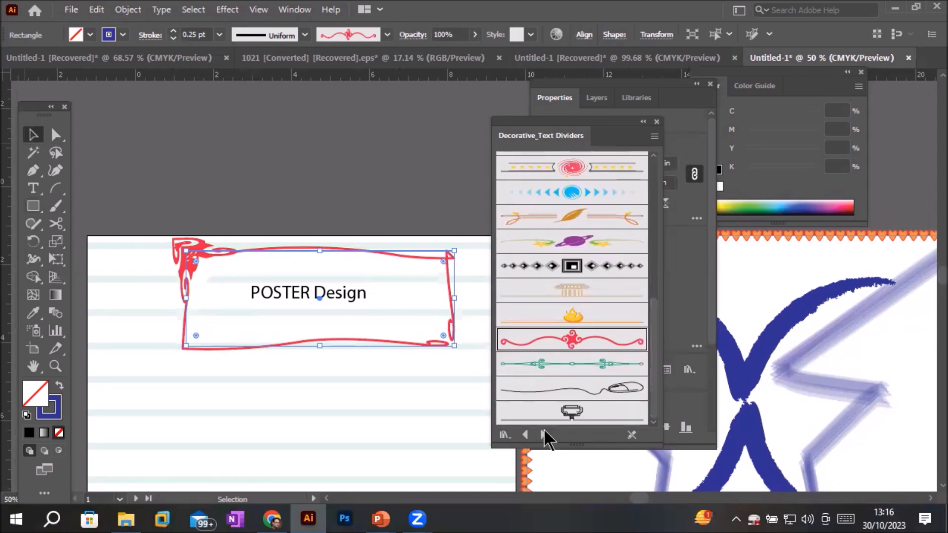
{"action": "left_click", "coordinate": [543, 434]}
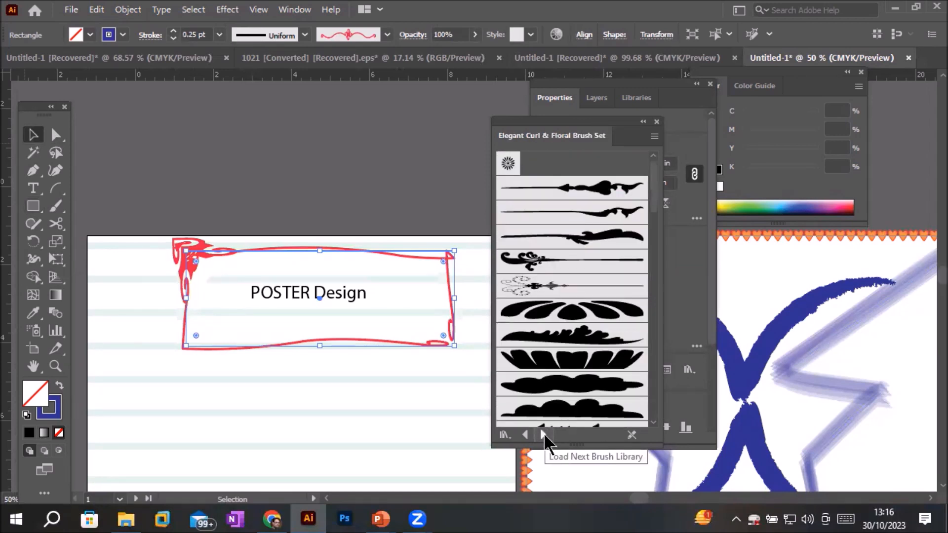
{"action": "left_click", "coordinate": [572, 192]}
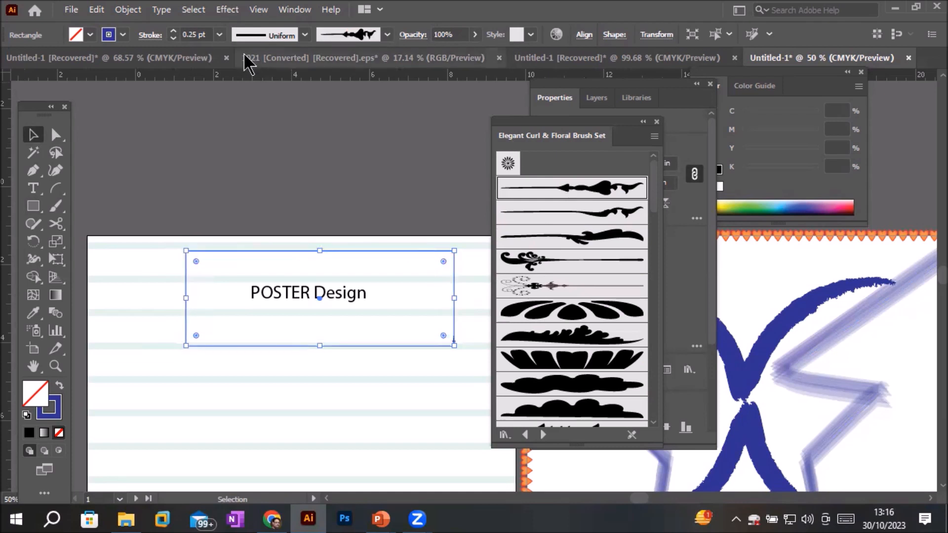
{"action": "left_click", "coordinate": [173, 31]}
{"action": "left_click", "coordinate": [173, 31]}
{"action": "left_click", "coordinate": [173, 31]}
{"action": "left_click", "coordinate": [173, 30]}
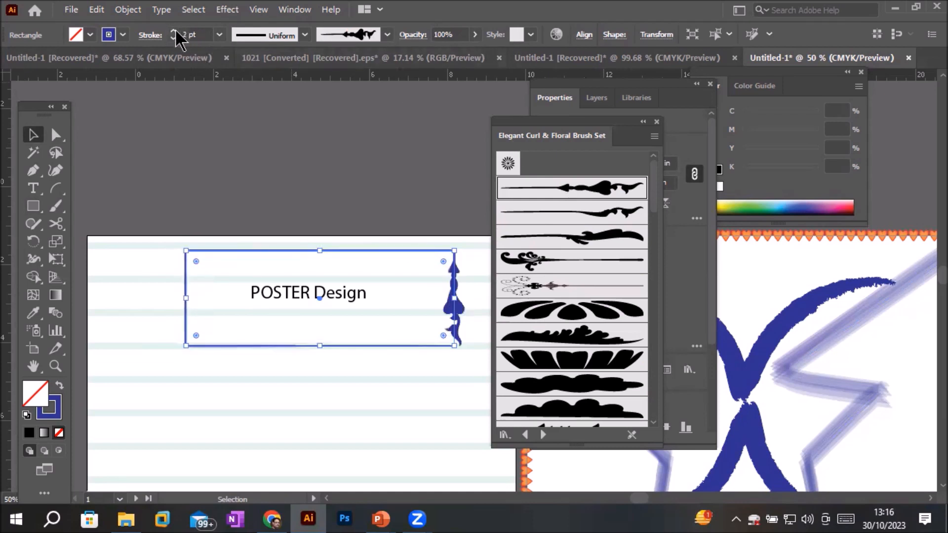
{"action": "left_click", "coordinate": [173, 30]}
{"action": "left_click", "coordinate": [173, 31]}
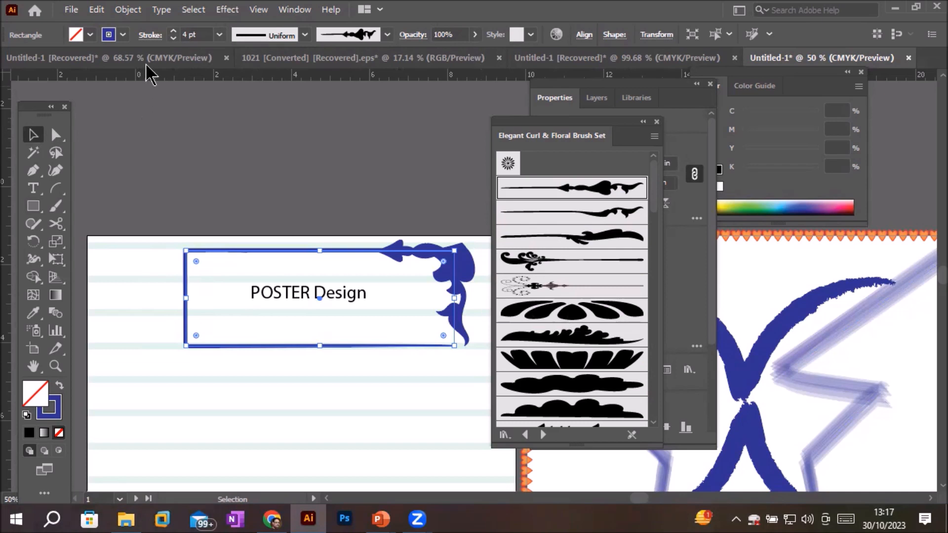
Step: Try pink, red-orange, orange and black as the heading frame's stroke colour, ending with CMYK Red
{"action": "left_click", "coordinate": [122, 34]}
{"action": "left_click", "coordinate": [102, 61]}
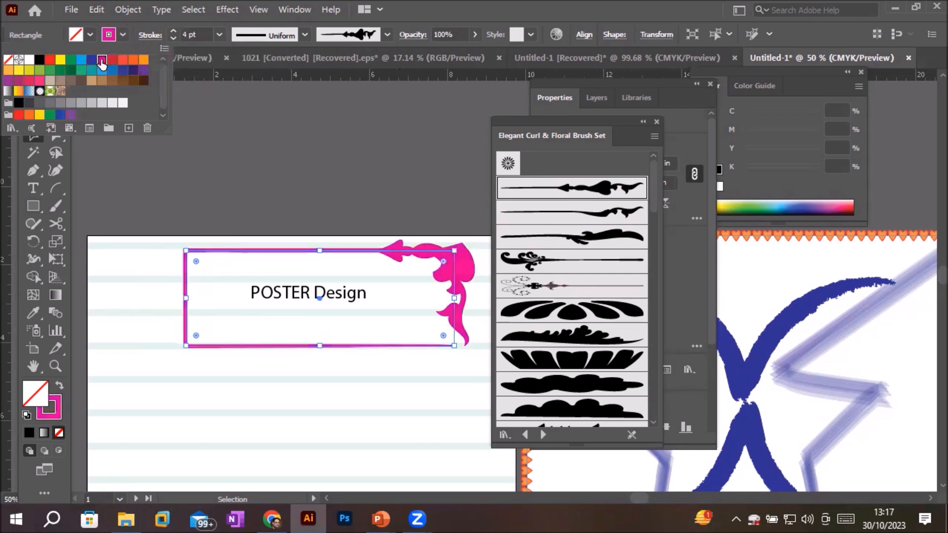
{"action": "left_click", "coordinate": [123, 60]}
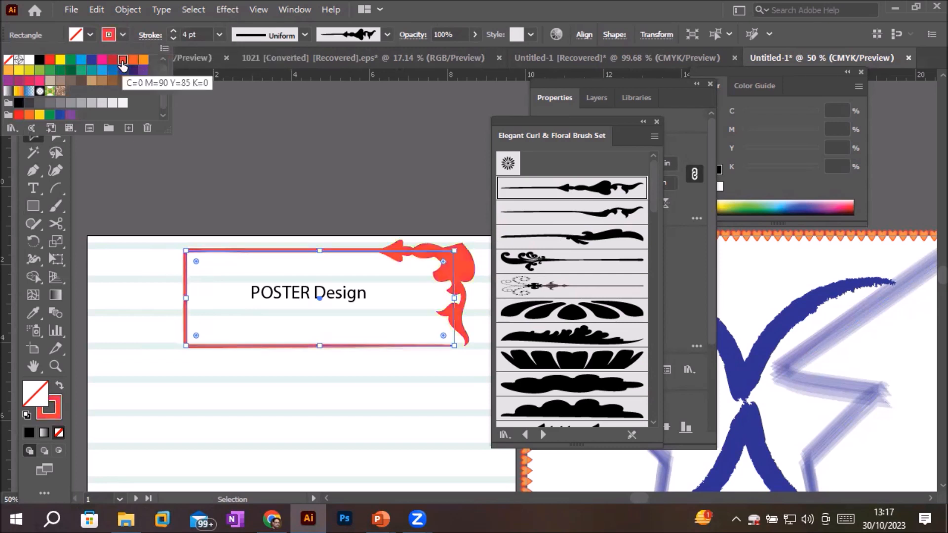
{"action": "left_click", "coordinate": [133, 61]}
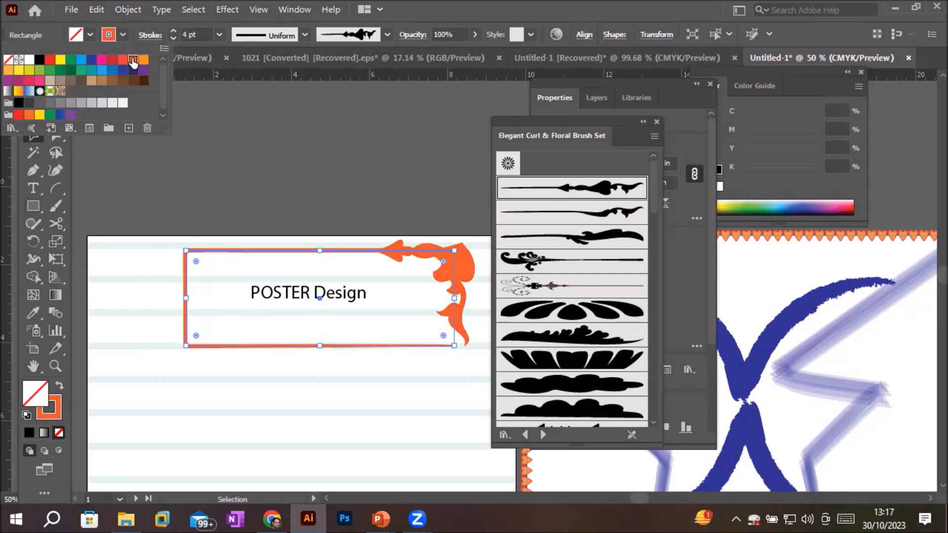
{"action": "left_click", "coordinate": [39, 61]}
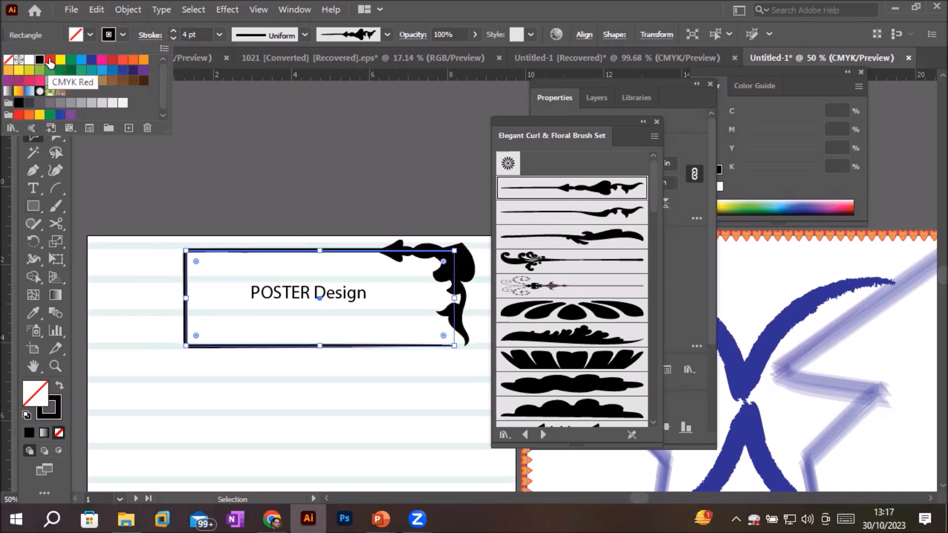
{"action": "left_click", "coordinate": [50, 61]}
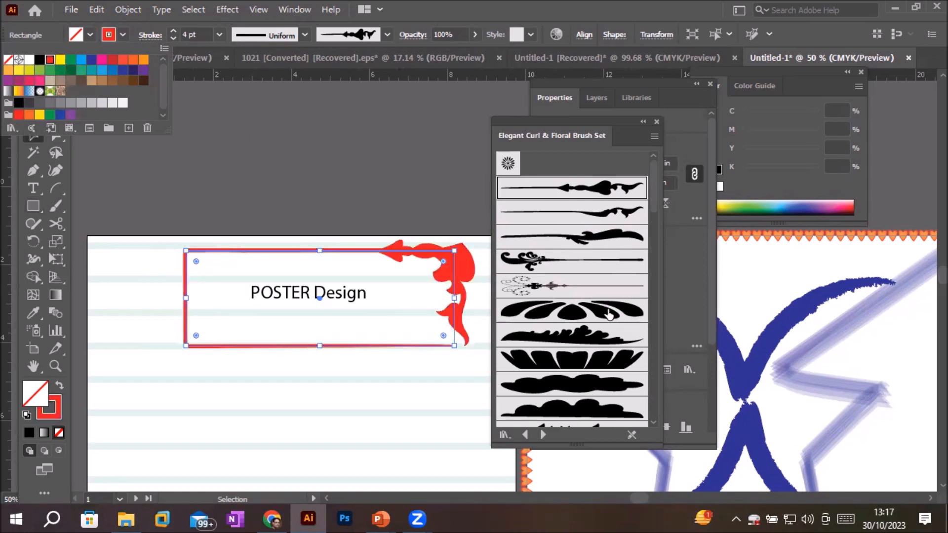
Step: Apply the fanned petal brush to the heading frame and reduce its stroke weight to 1 pt
{"action": "left_click", "coordinate": [606, 315]}
{"action": "left_click", "coordinate": [608, 316]}
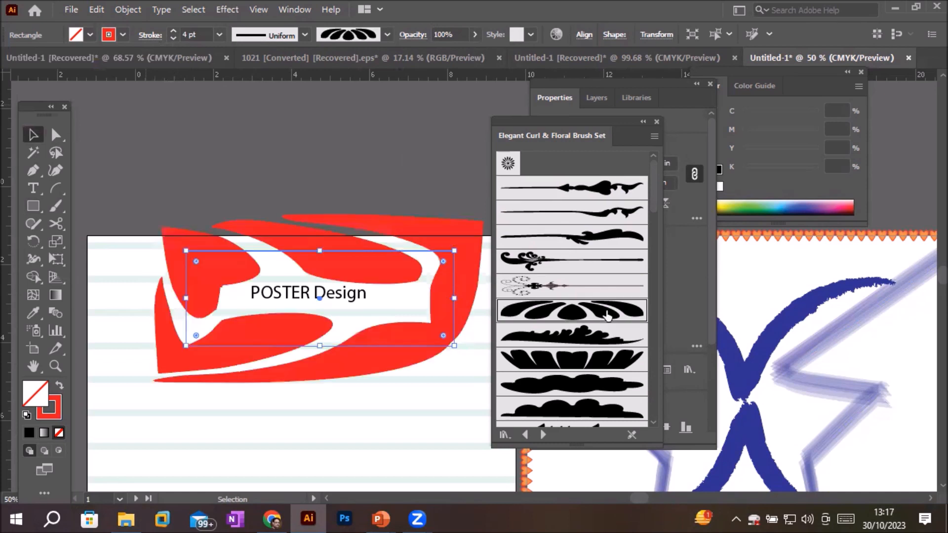
{"action": "left_click", "coordinate": [173, 39]}
{"action": "left_click", "coordinate": [173, 38]}
{"action": "left_click", "coordinate": [173, 38]}
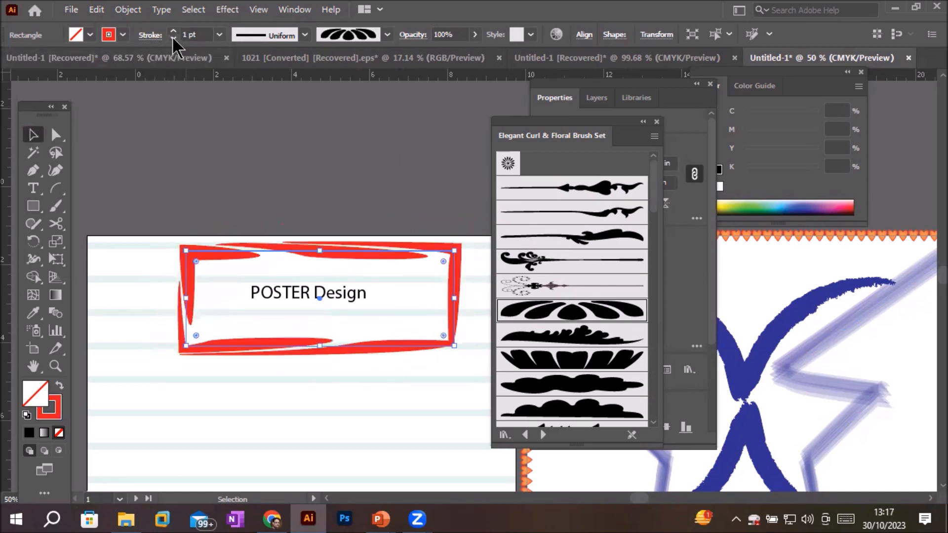
Step: Try Floral Leaves 2 and the cloud-shaped brush on the heading frame, ending with the downward-curved leaf fan brush
{"action": "left_click", "coordinate": [572, 364]}
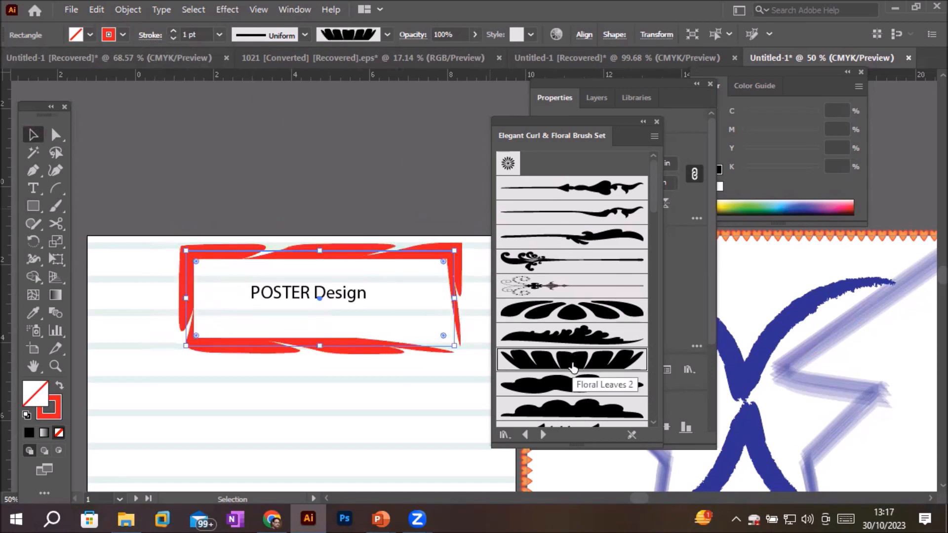
{"action": "left_click", "coordinate": [573, 394]}
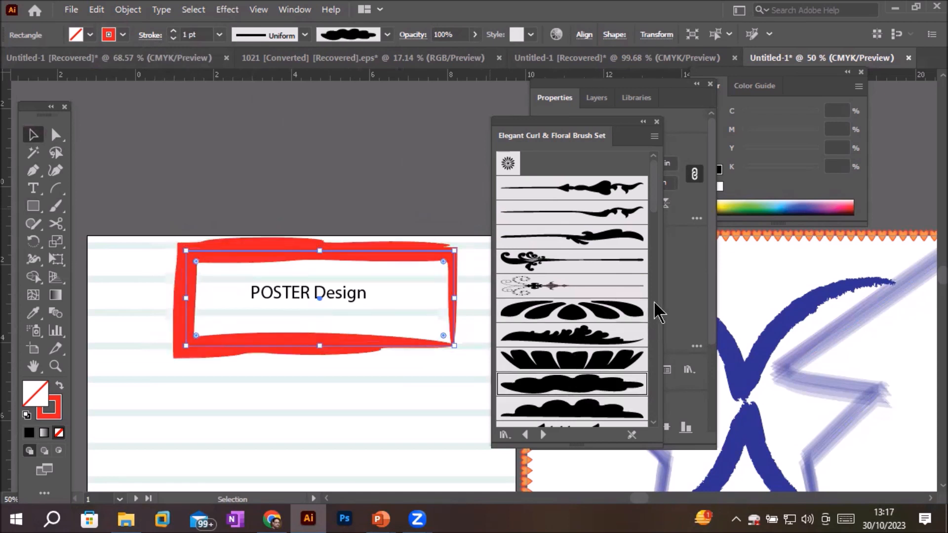
{"action": "left_click_drag", "start_coordinate": [656, 211], "coordinate": [662, 296]}
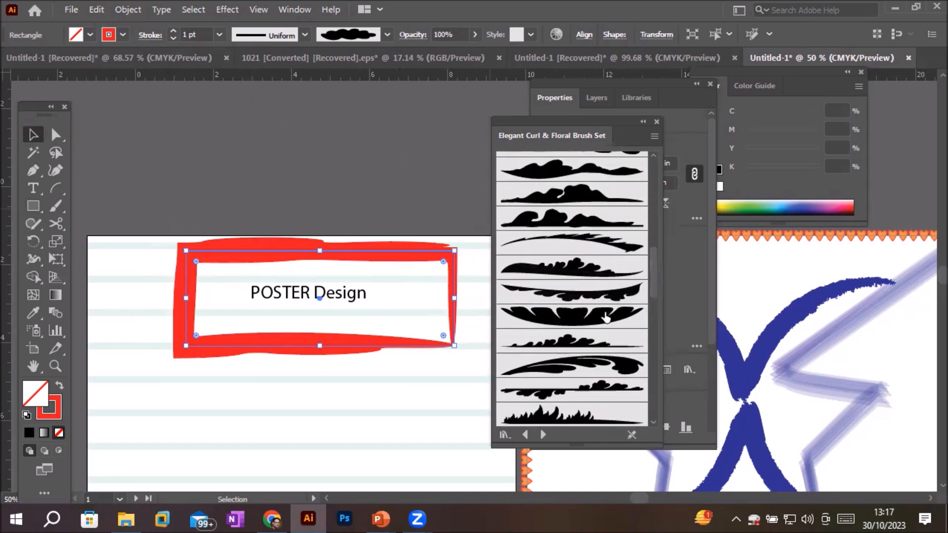
{"action": "left_click", "coordinate": [605, 318]}
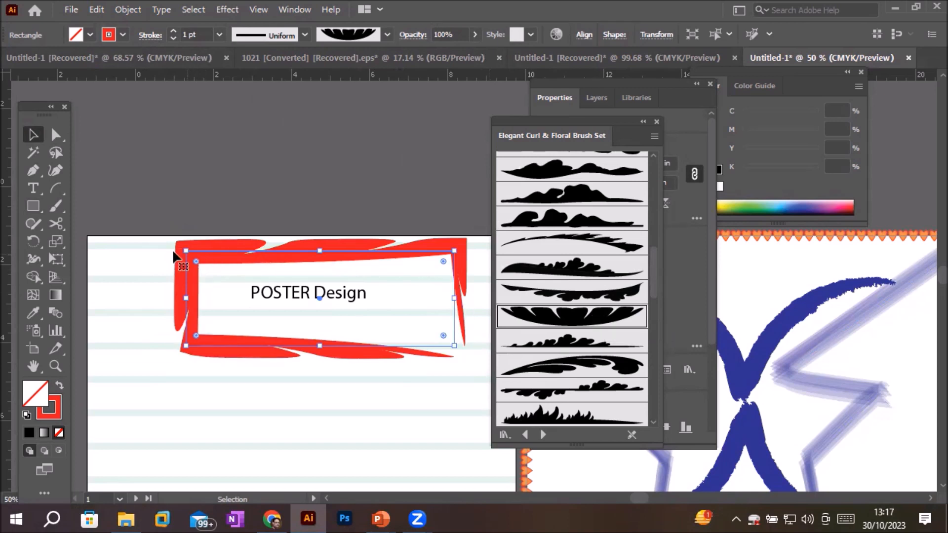
Step: Review the line tools grouped with the Arc Tool and the variable width profiles available for the frame's stroke
{"action": "left_click", "coordinate": [55, 192]}
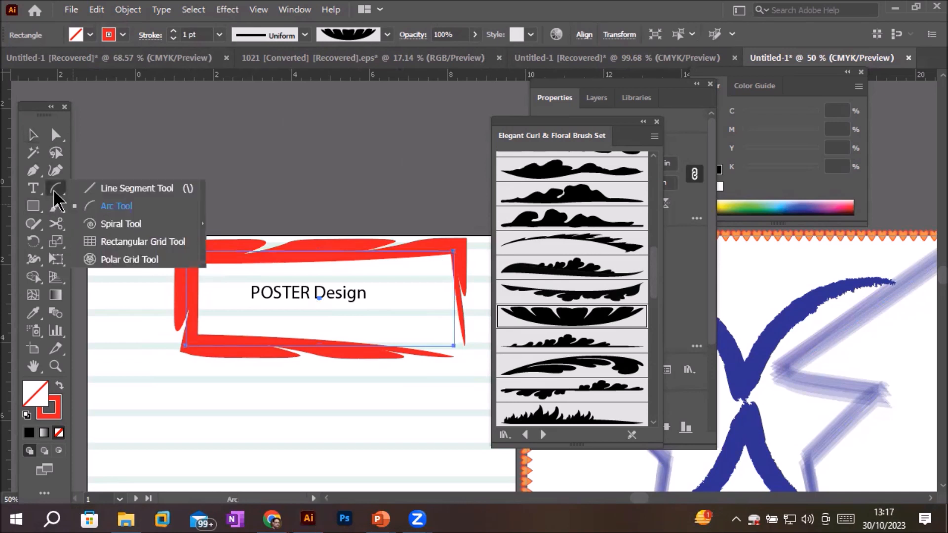
{"action": "key", "text": "ctrl"}
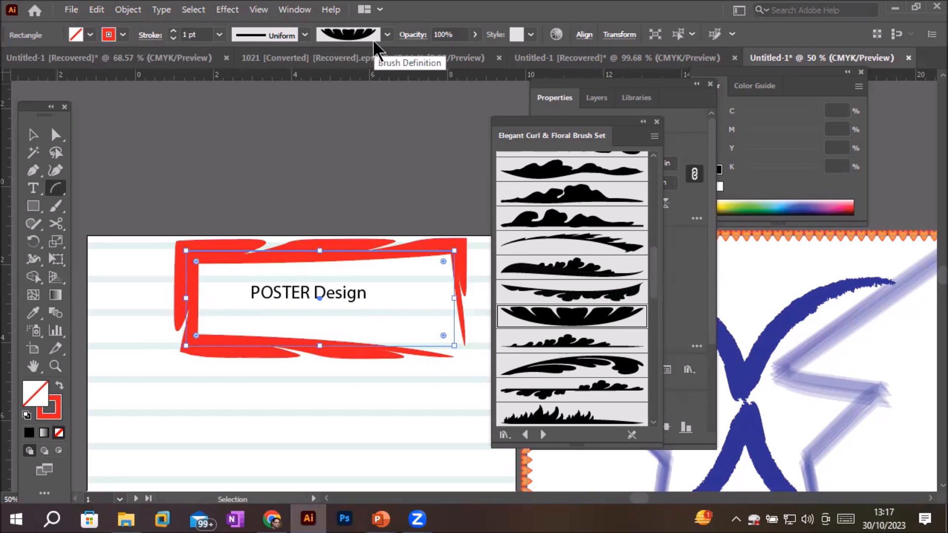
{"action": "left_click", "coordinate": [305, 35]}
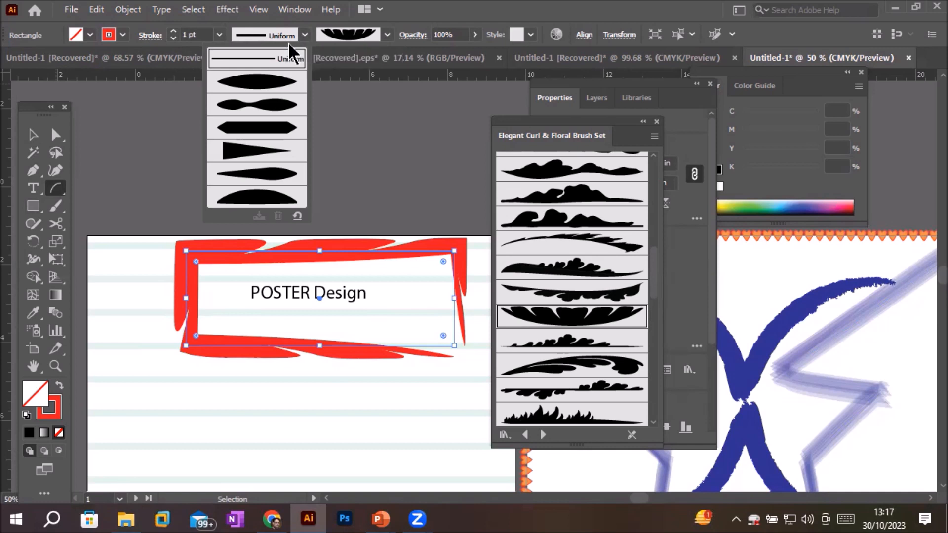
{"action": "left_click", "coordinate": [286, 37]}
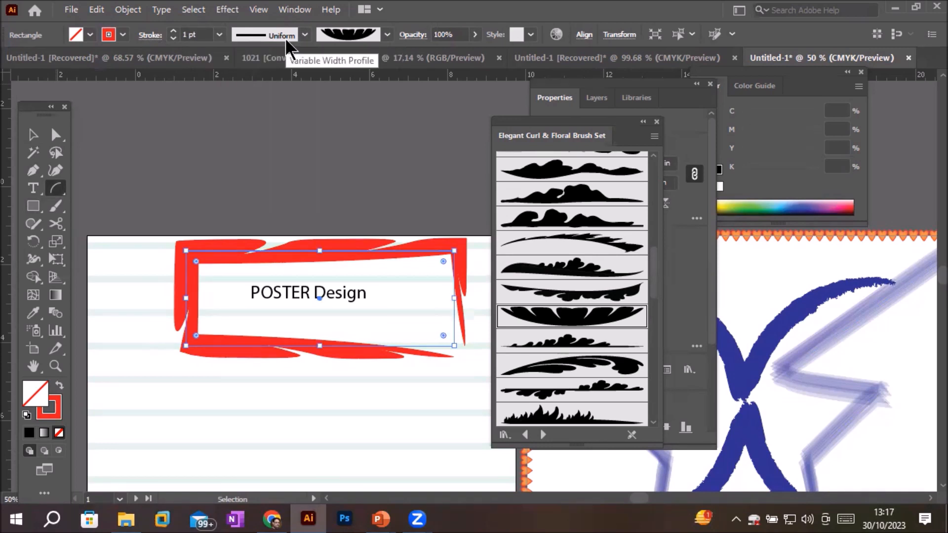
{"action": "left_click", "coordinate": [388, 34]}
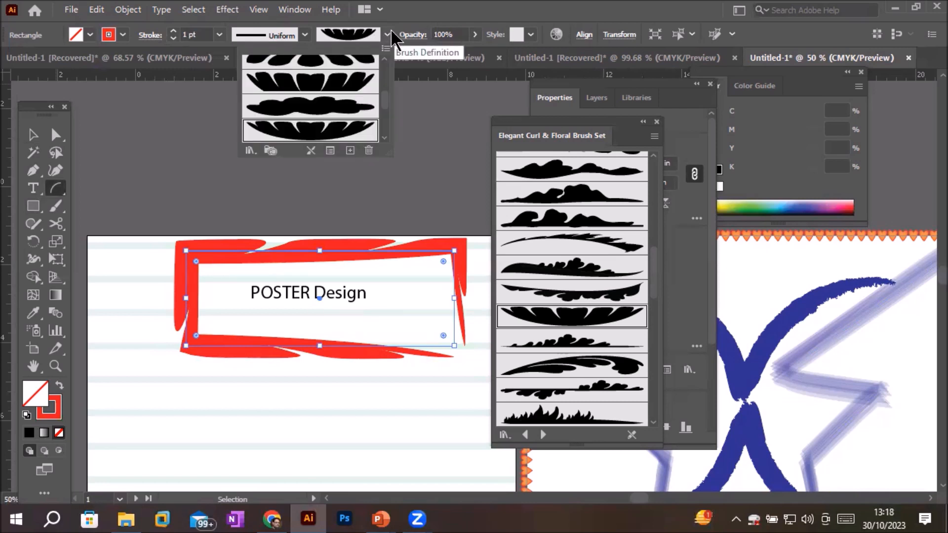
{"action": "left_click", "coordinate": [390, 33]}
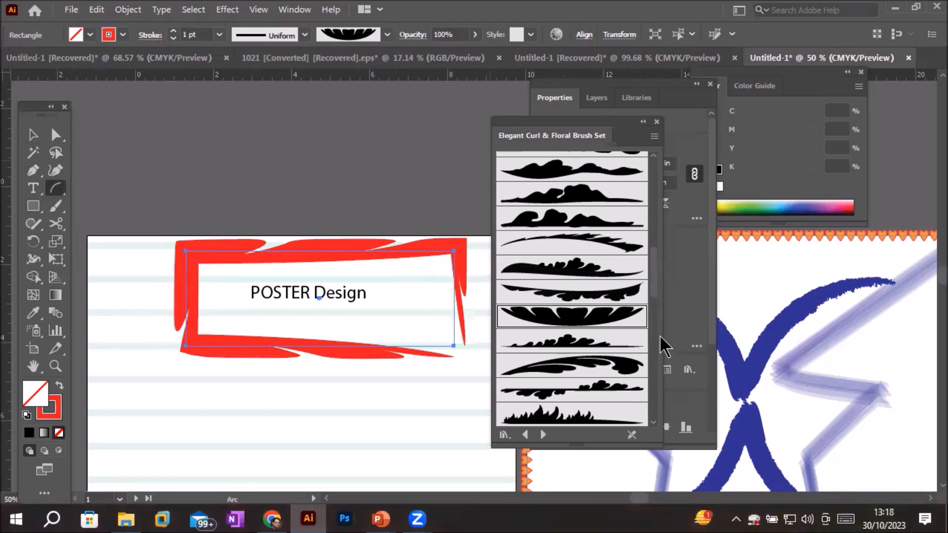
Step: Apply the Leaf Pattern 2 brush to the heading frame and increase its stroke weight to 4 pt
{"action": "left_click_drag", "start_coordinate": [656, 291], "coordinate": [662, 428]}
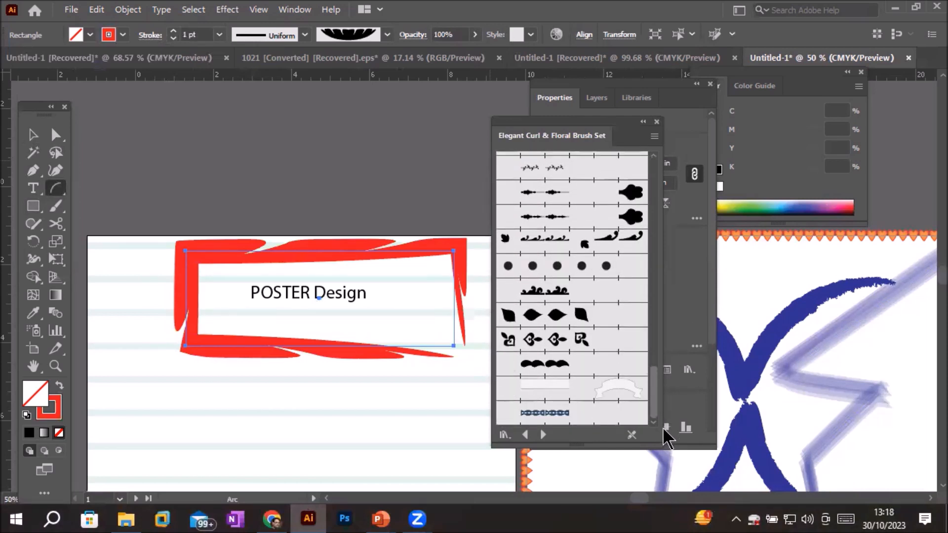
{"action": "left_click", "coordinate": [581, 340]}
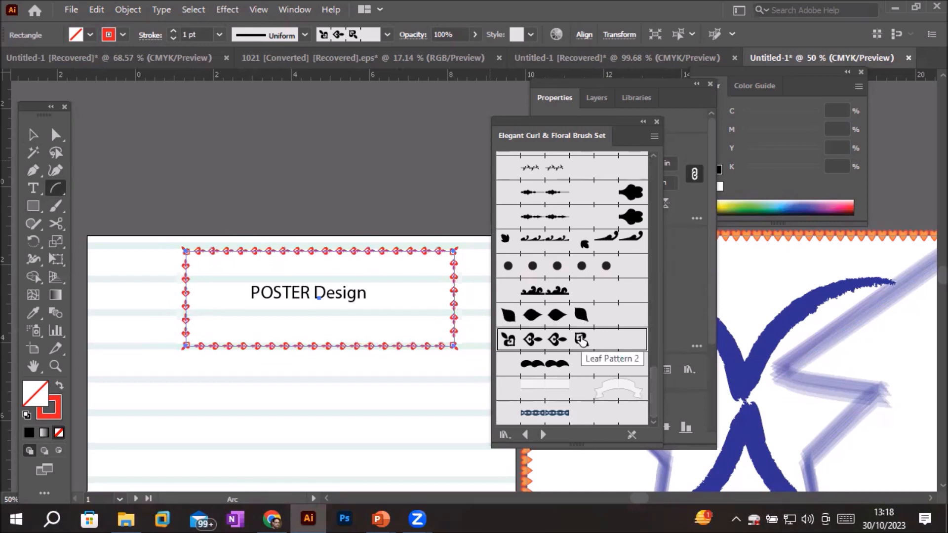
{"action": "left_click", "coordinate": [172, 30]}
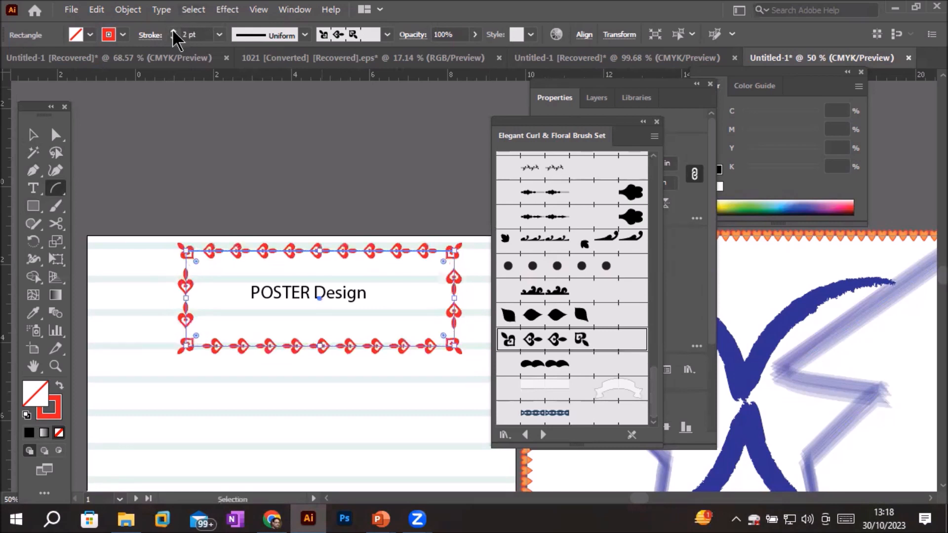
{"action": "left_click", "coordinate": [172, 30]}
{"action": "left_click", "coordinate": [172, 31]}
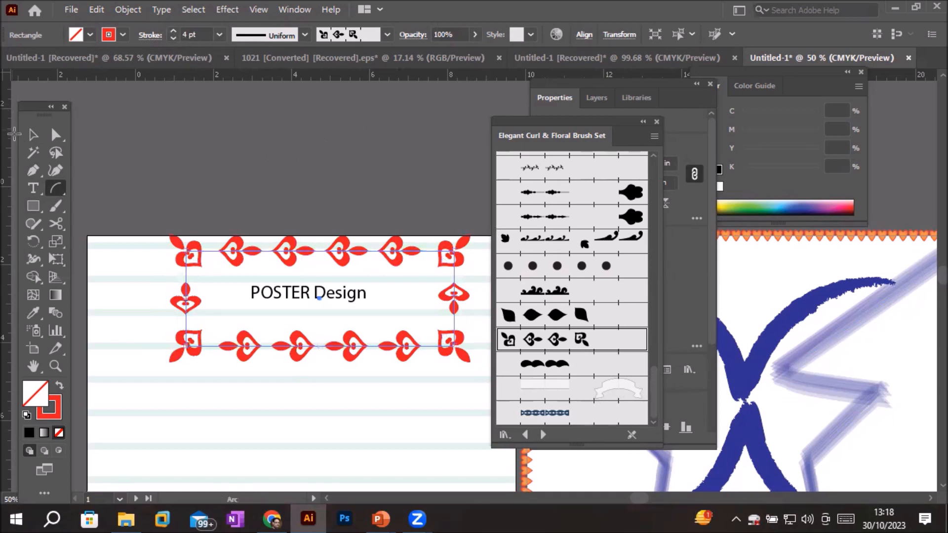
Step: Convert the POSTER Design text to outlines and close the Elegant Curl & Floral brush library
{"action": "left_click", "coordinate": [33, 134]}
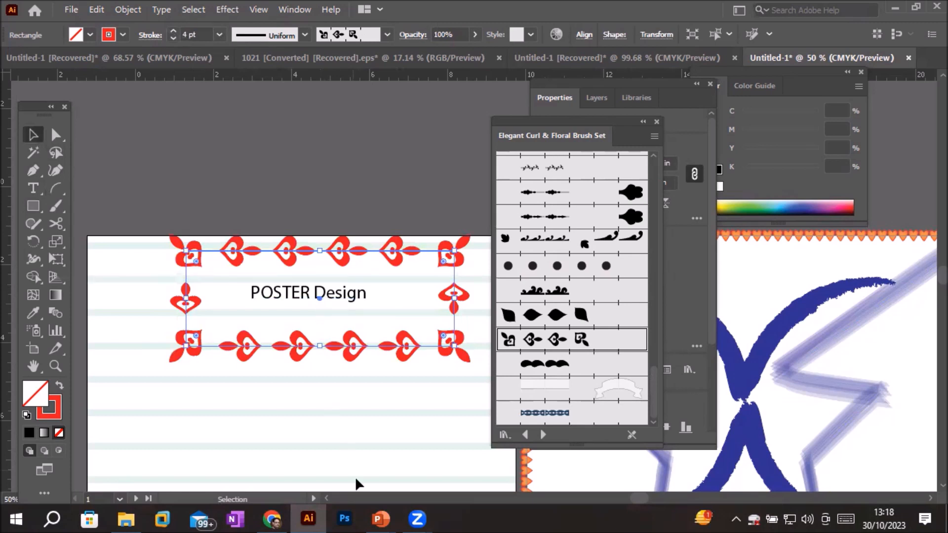
{"action": "left_click", "coordinate": [359, 294]}
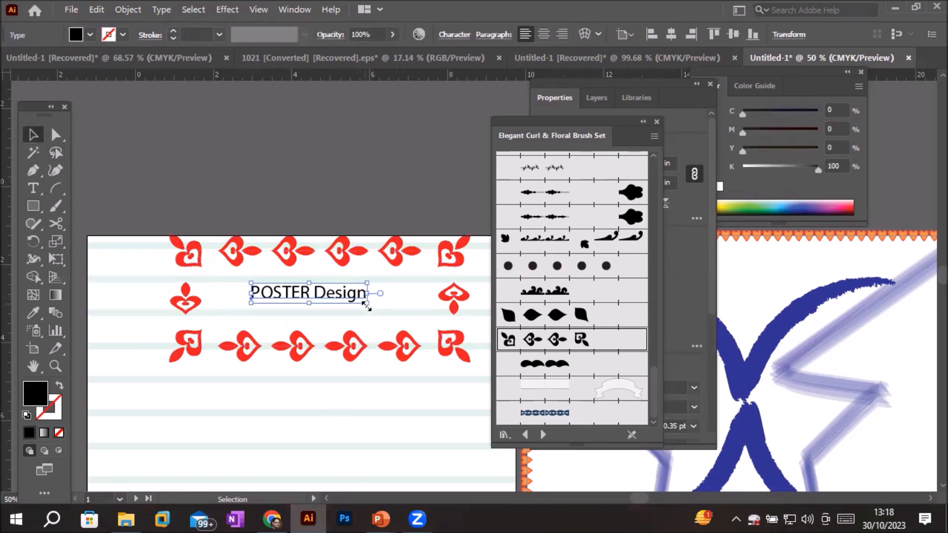
{"action": "mouse_move", "coordinate": [365, 304]}
{"action": "left_mouse_down"}
{"action": "mouse_move", "coordinate": [448, 332]}
{"action": "mouse_move", "coordinate": [391, 307]}
{"action": "mouse_move", "coordinate": [346, 303]}
{"action": "mouse_move", "coordinate": [368, 301]}
{"action": "left_mouse_up"}
{"action": "scroll", "coordinate": [405, 284], "scroll_direction": "up", "scroll_amount": 1}
{"action": "scroll", "coordinate": [414, 278], "scroll_direction": "up", "scroll_amount": 1}
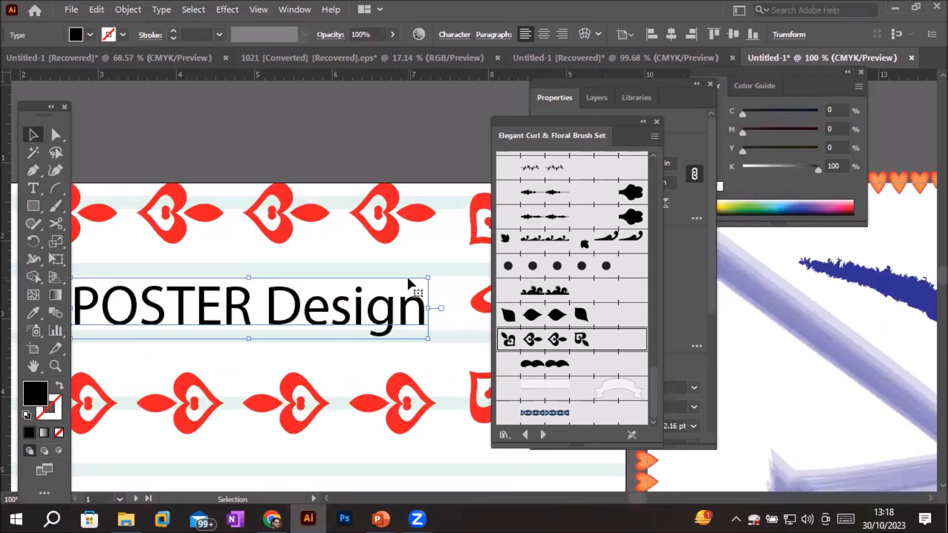
{"action": "scroll", "coordinate": [408, 280], "scroll_direction": "down", "scroll_amount": 1}
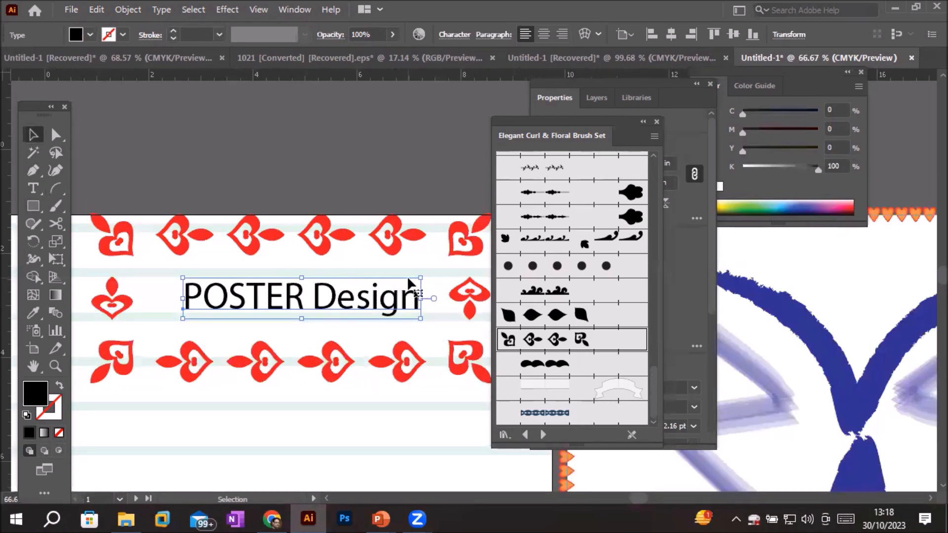
{"action": "right_click", "coordinate": [322, 300]}
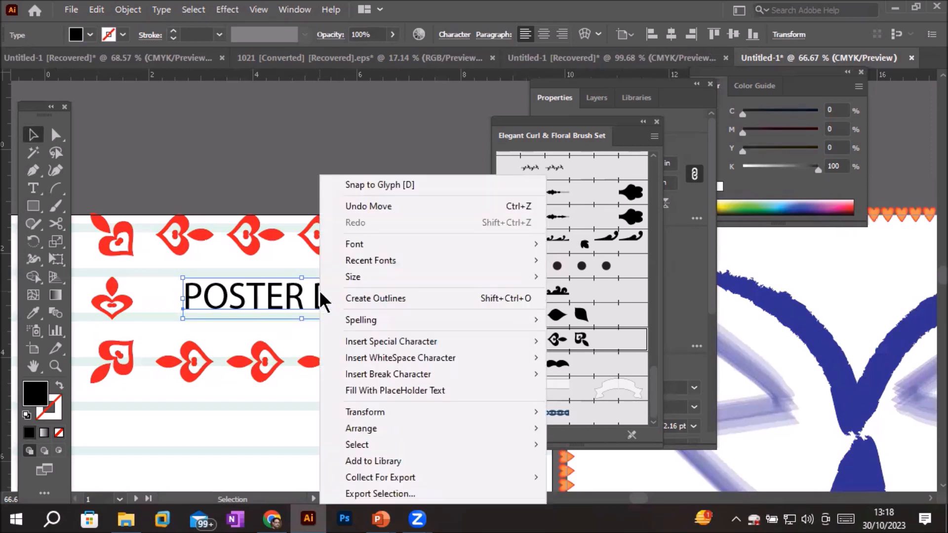
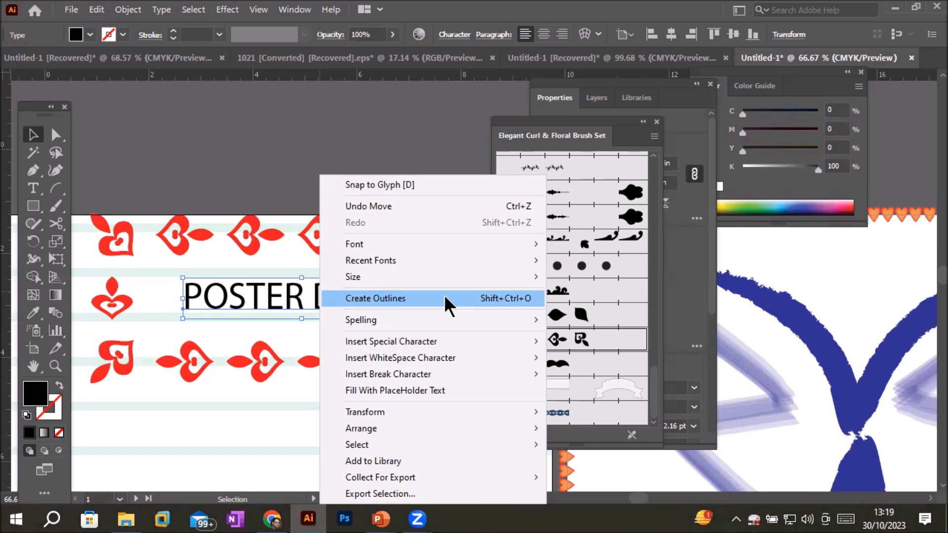
{"action": "left_click", "coordinate": [443, 294]}
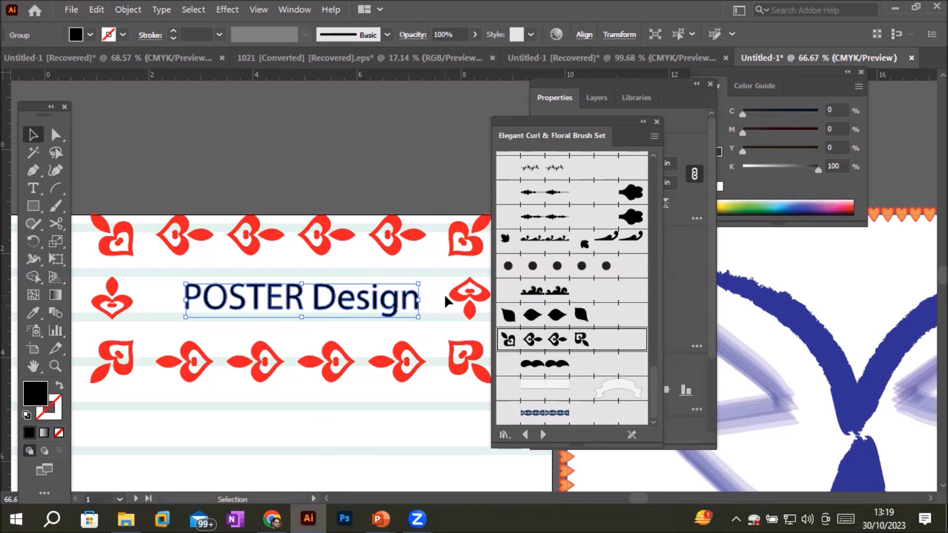
{"action": "scroll", "coordinate": [346, 297], "scroll_direction": "up", "scroll_amount": 1, "text": "alt"}
{"action": "scroll", "coordinate": [355, 296], "scroll_direction": "up", "scroll_amount": 1}
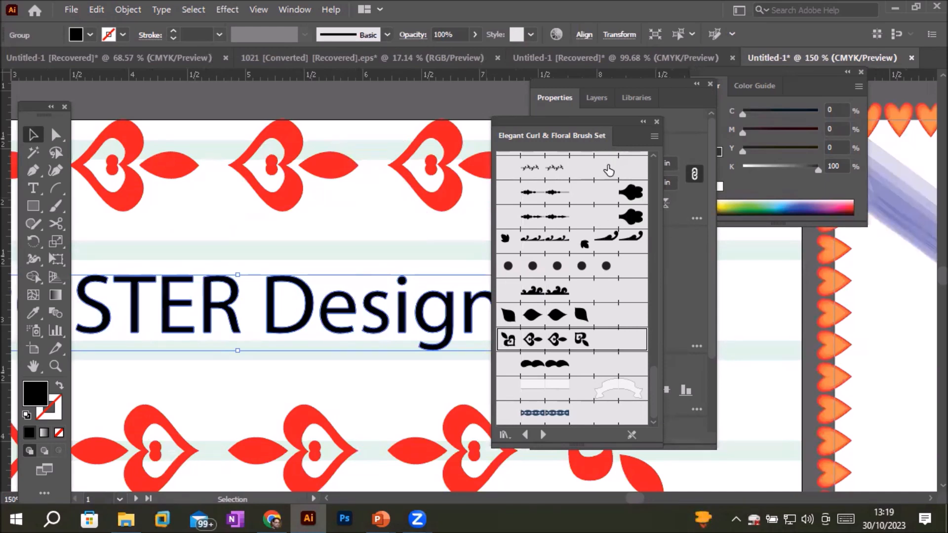
{"action": "left_click", "coordinate": [657, 122]}
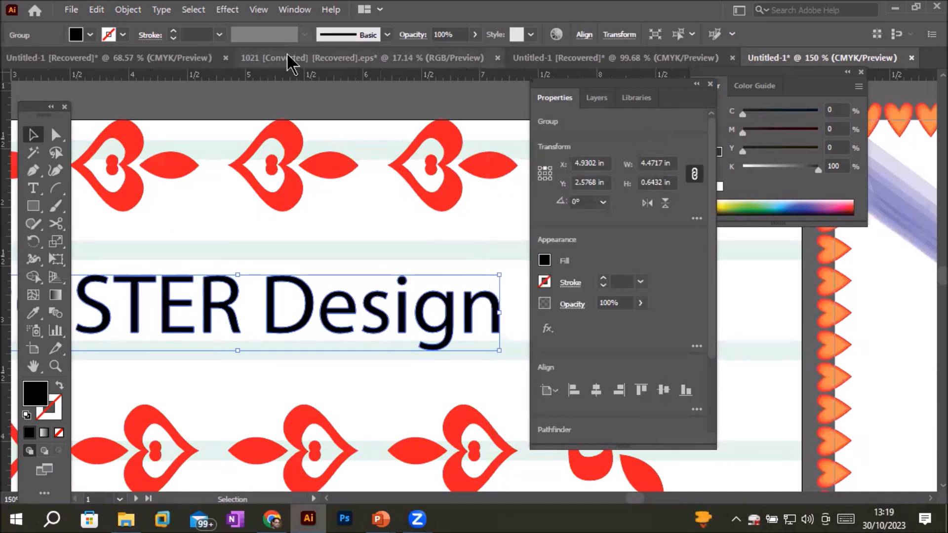
Step: Try the Touch Calligraphic Brush on the outlined POSTER Design text, replacing it with the 50 pt. Flat brush
{"action": "left_click", "coordinate": [387, 35]}
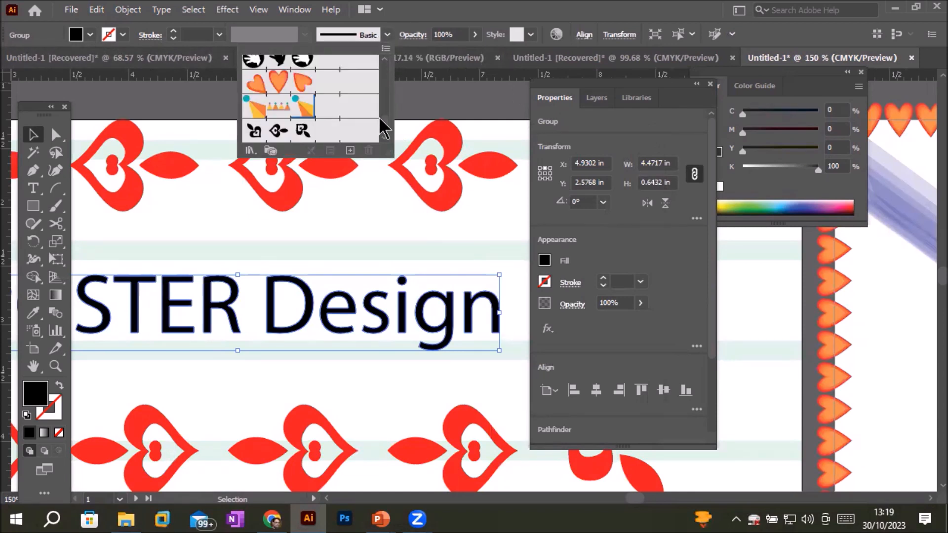
{"action": "scroll", "coordinate": [388, 121], "scroll_direction": "up", "scroll_amount": 3}
{"action": "left_click_drag", "start_coordinate": [388, 121], "coordinate": [391, 68]}
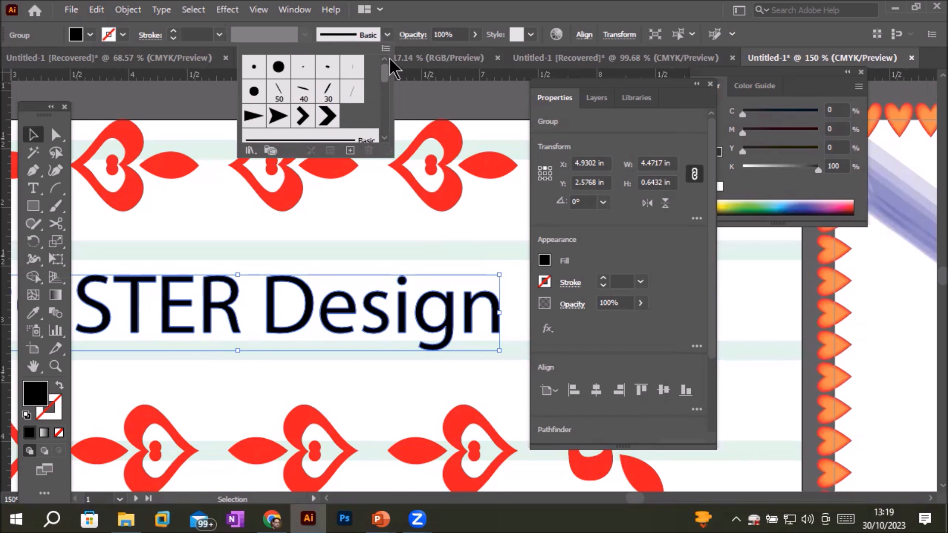
{"action": "left_click", "coordinate": [254, 95]}
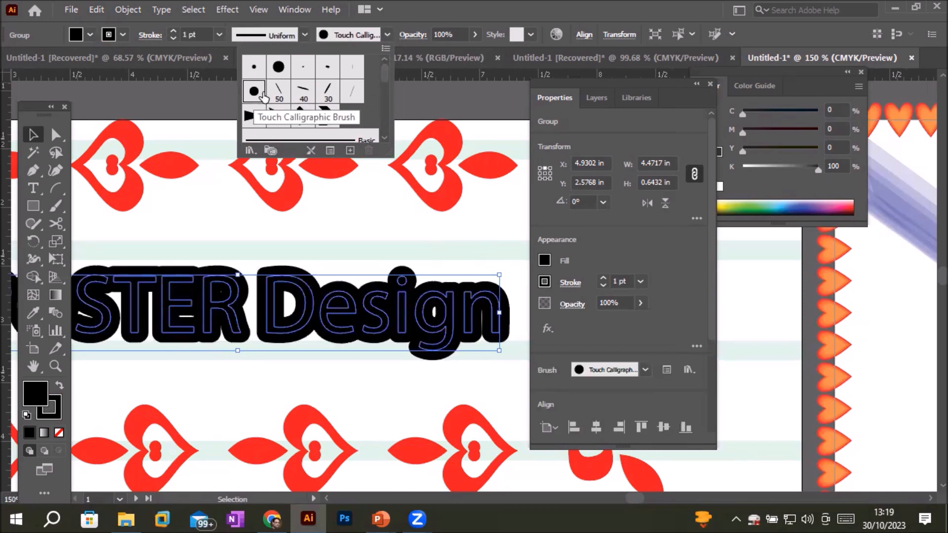
{"action": "left_click", "coordinate": [277, 93]}
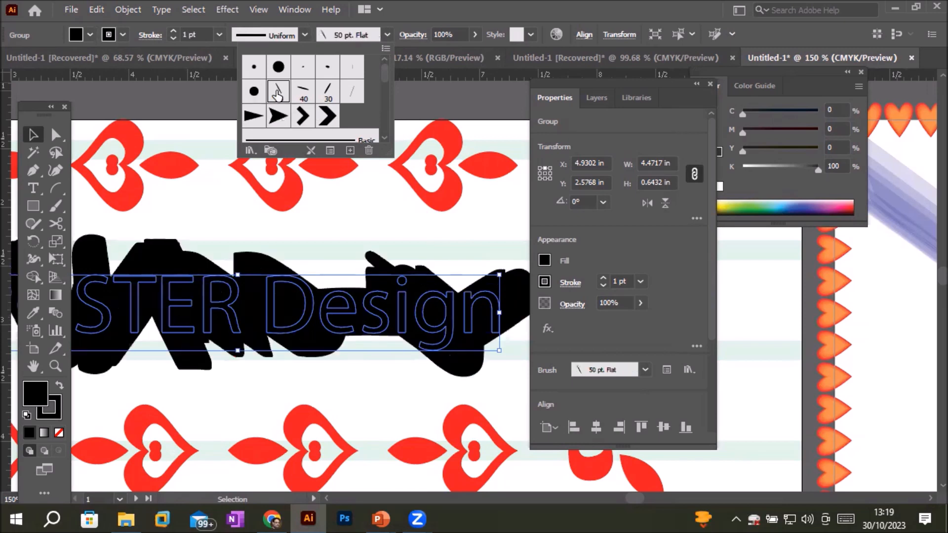
Step: Reduce the stroke weight of the flat-brushed POSTER Design text to 0.25 pt
{"action": "left_click", "coordinate": [173, 39]}
{"action": "left_click", "coordinate": [172, 39]}
{"action": "left_click", "coordinate": [173, 39]}
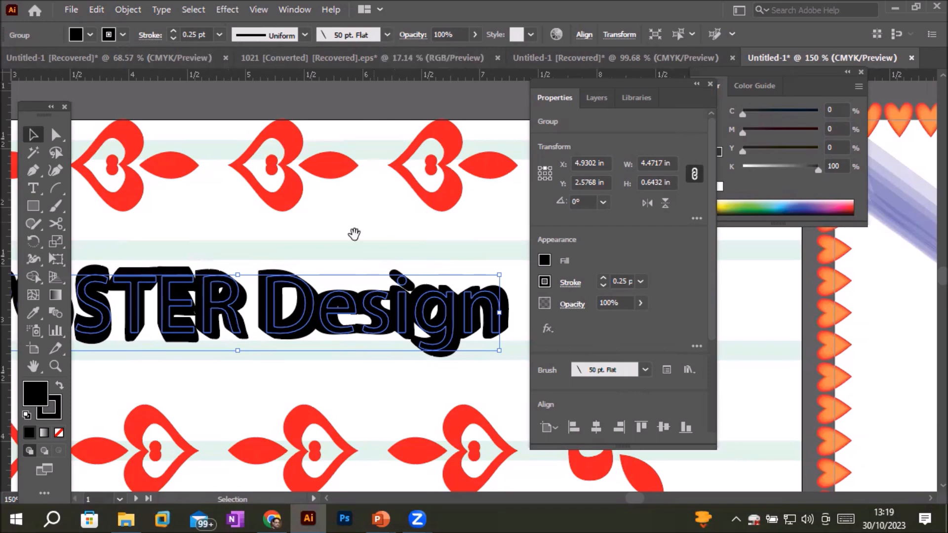
{"action": "left_click_drag", "start_coordinate": [349, 265], "coordinate": [435, 370]}
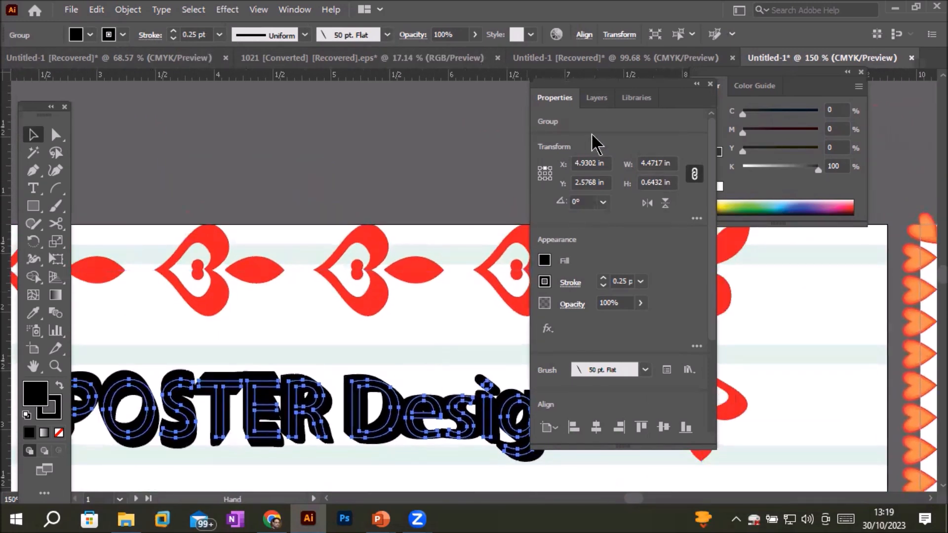
Step: Collapse the Properties panel to clear the view of the POSTER Design lettering
{"action": "left_click", "coordinate": [696, 85]}
{"action": "scroll", "coordinate": [376, 299], "scroll_direction": "down", "scroll_amount": 2}
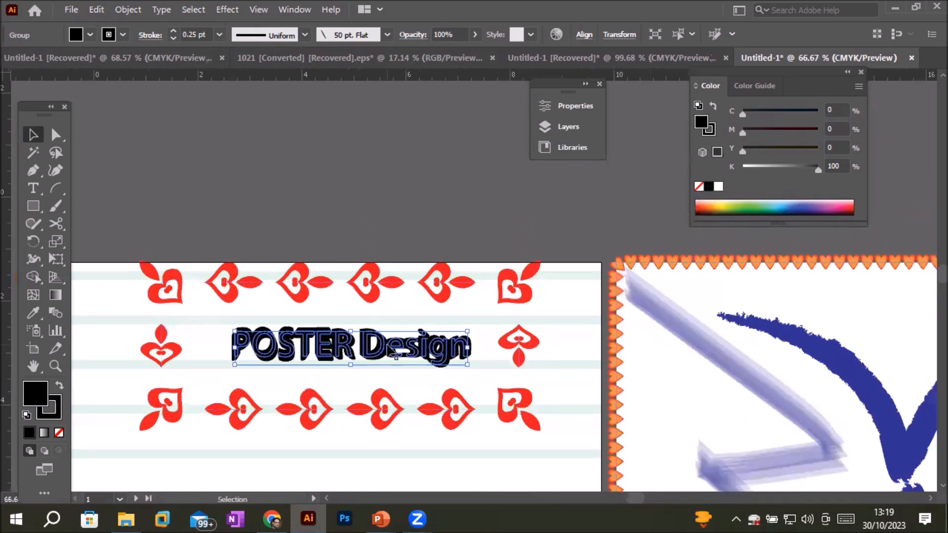
{"action": "scroll", "coordinate": [383, 318], "scroll_direction": "up", "scroll_amount": 1}
{"action": "scroll", "coordinate": [354, 369], "scroll_direction": "up", "scroll_amount": 1}
{"action": "scroll", "coordinate": [355, 369], "scroll_direction": "down", "scroll_amount": 1}
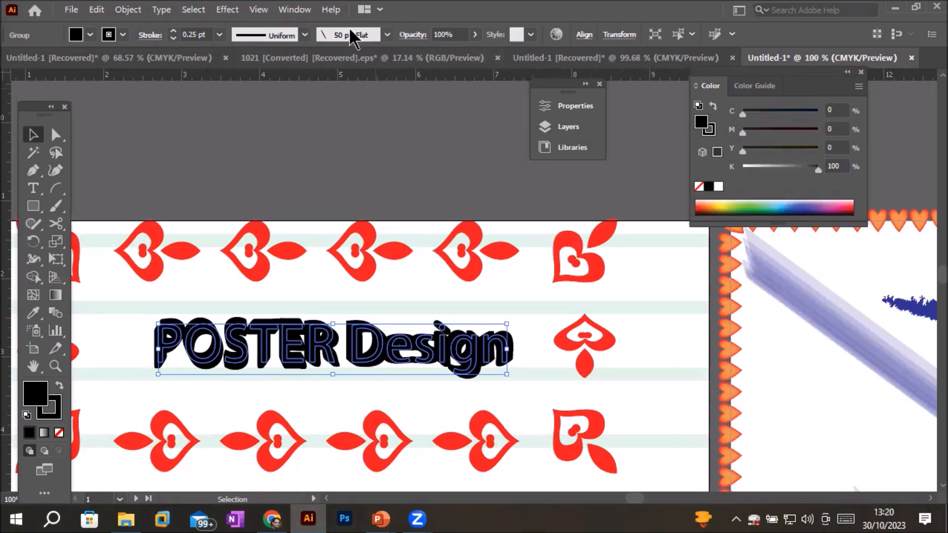
Step: Try the first tapered width profile on the lettering's stroke and restore the Uniform profile
{"action": "left_click", "coordinate": [304, 34]}
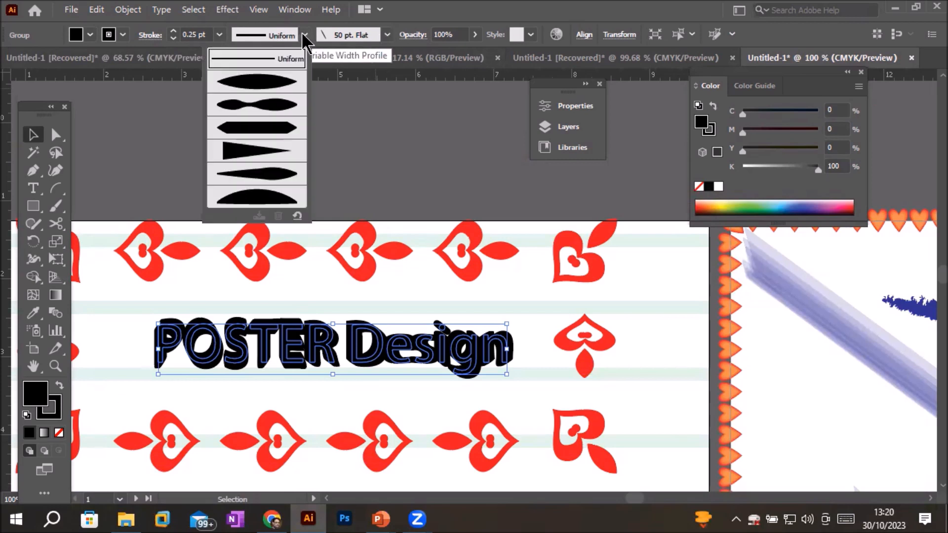
{"action": "left_click", "coordinate": [267, 83]}
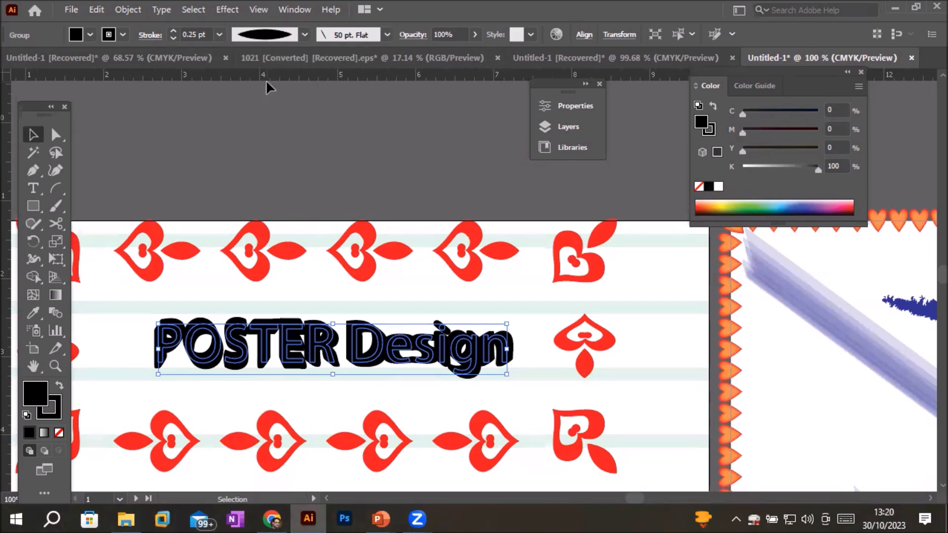
{"action": "left_click", "coordinate": [304, 35]}
{"action": "left_click", "coordinate": [274, 59]}
Step: Try the Arrow 1.02 brush on the lettering, replace it with the rough charcoal-like brush, and inspect the edges
{"action": "left_click", "coordinate": [388, 36]}
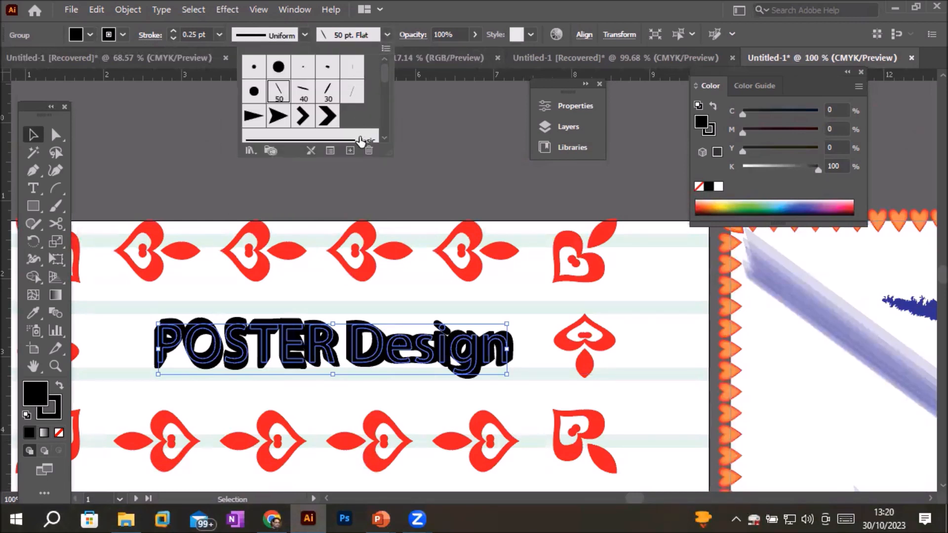
{"action": "left_click", "coordinate": [301, 117]}
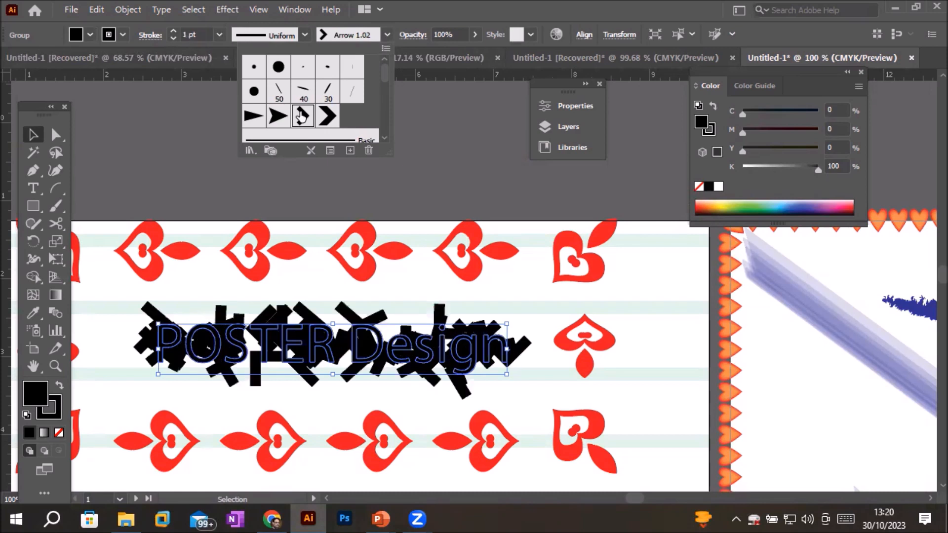
{"action": "scroll", "coordinate": [389, 89], "scroll_direction": "down", "scroll_amount": 3}
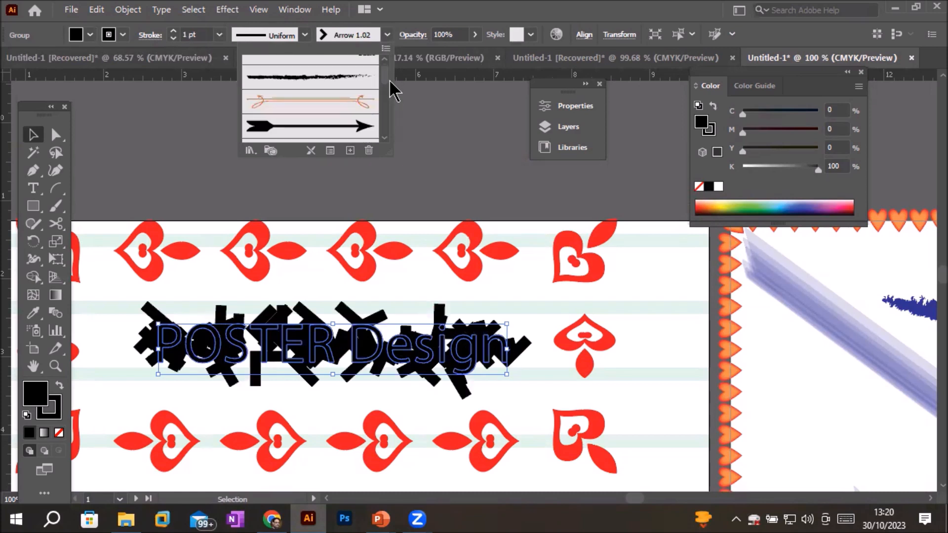
{"action": "left_click", "coordinate": [318, 80]}
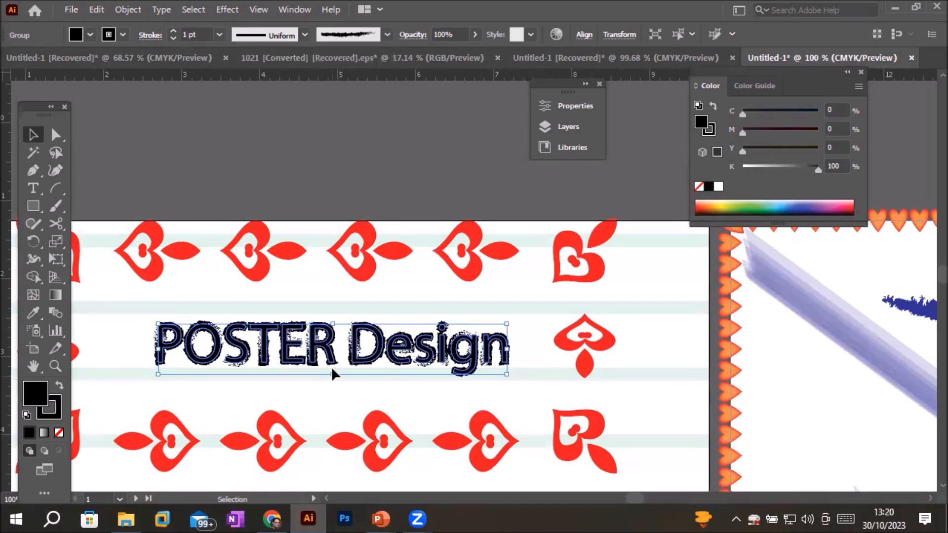
{"action": "scroll", "coordinate": [331, 367], "scroll_direction": "up", "scroll_amount": 4}
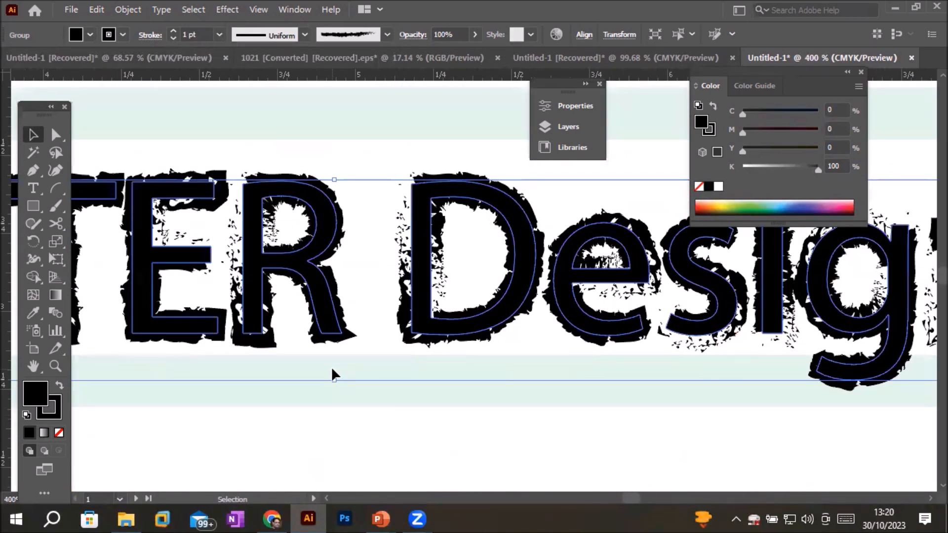
{"action": "scroll", "coordinate": [332, 370], "scroll_direction": "down", "scroll_amount": 2}
{"action": "scroll", "coordinate": [331, 366], "scroll_direction": "down", "scroll_amount": 1}
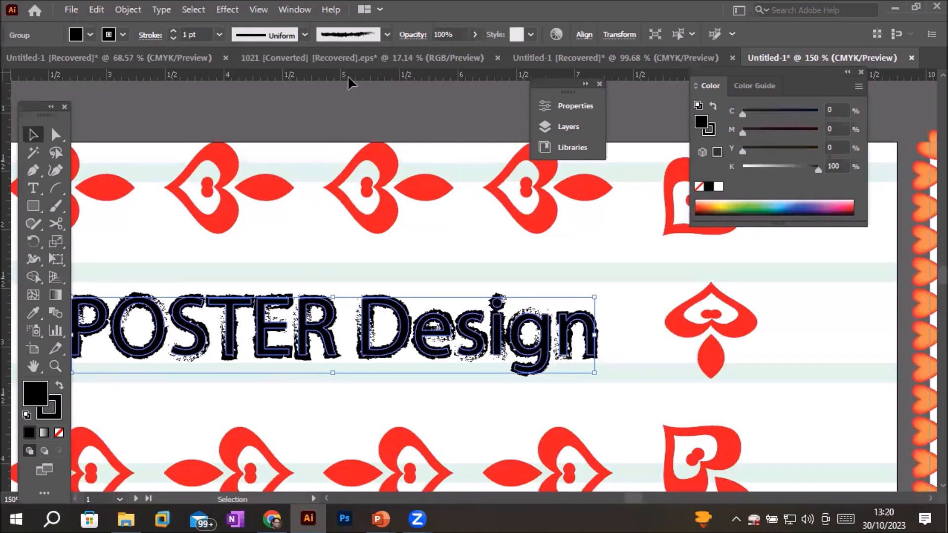
Step: Apply the 6.00 bristle brush to the outlined POSTER Design lettering and deselect it
{"action": "left_click", "coordinate": [388, 34]}
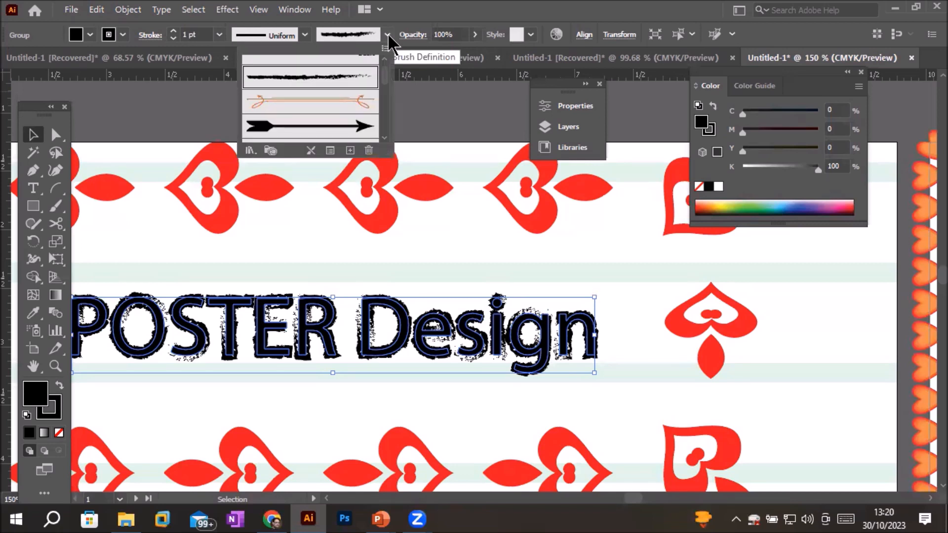
{"action": "scroll", "coordinate": [385, 86], "scroll_direction": "down", "scroll_amount": 3}
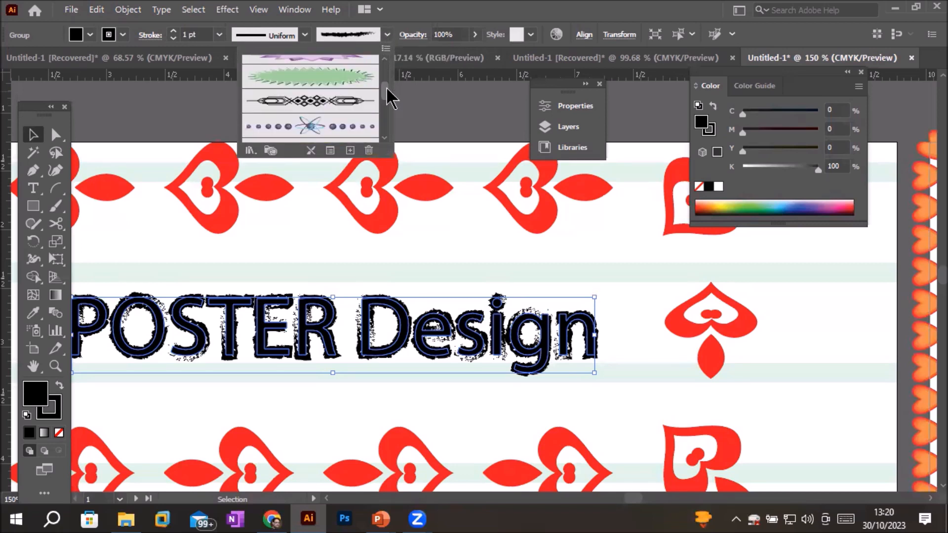
{"action": "scroll", "coordinate": [386, 97], "scroll_direction": "down", "scroll_amount": 5}
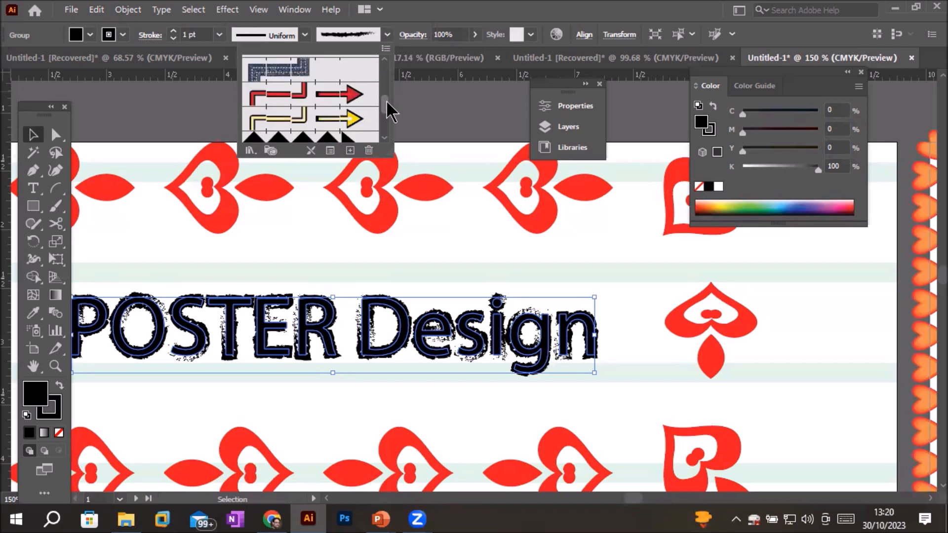
{"action": "scroll", "coordinate": [387, 99], "scroll_direction": "down", "scroll_amount": 3}
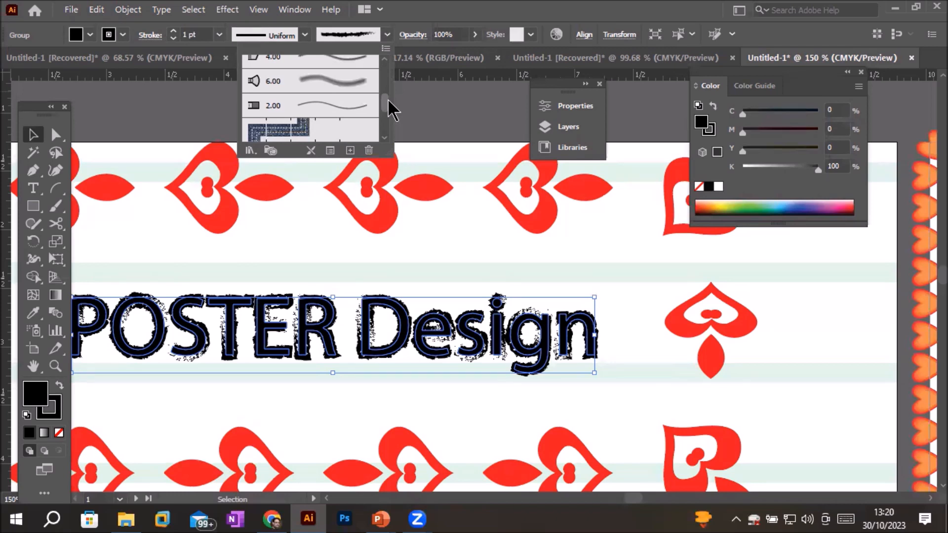
{"action": "left_click", "coordinate": [339, 90]}
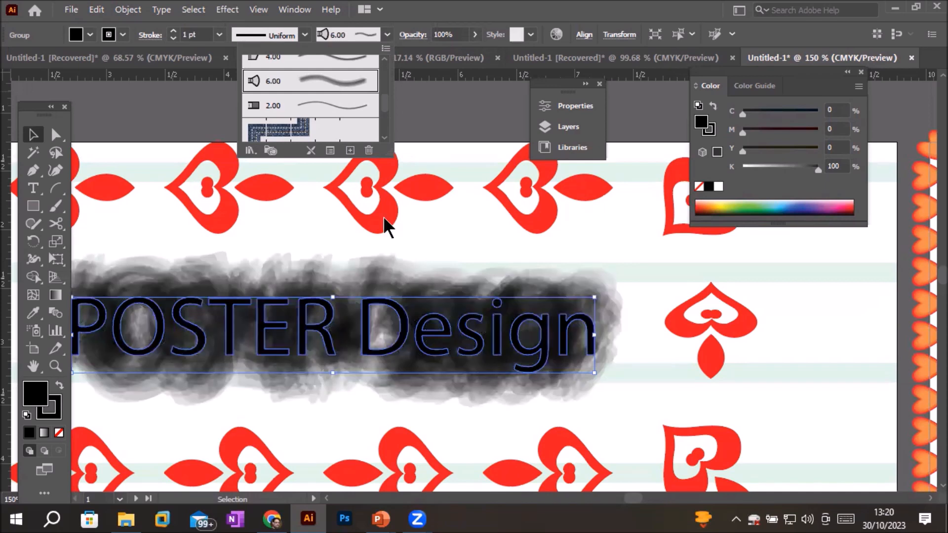
{"action": "left_click", "coordinate": [439, 228]}
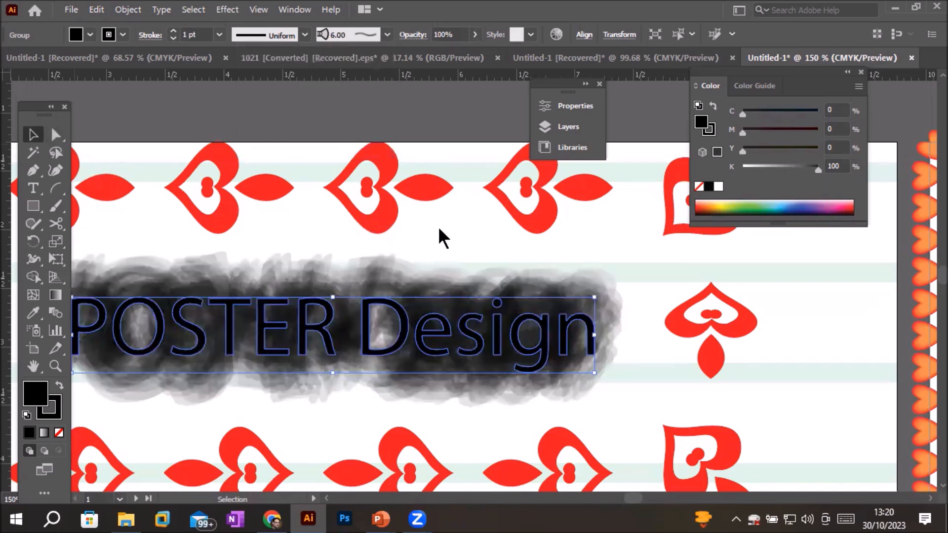
{"action": "left_click", "coordinate": [439, 229]}
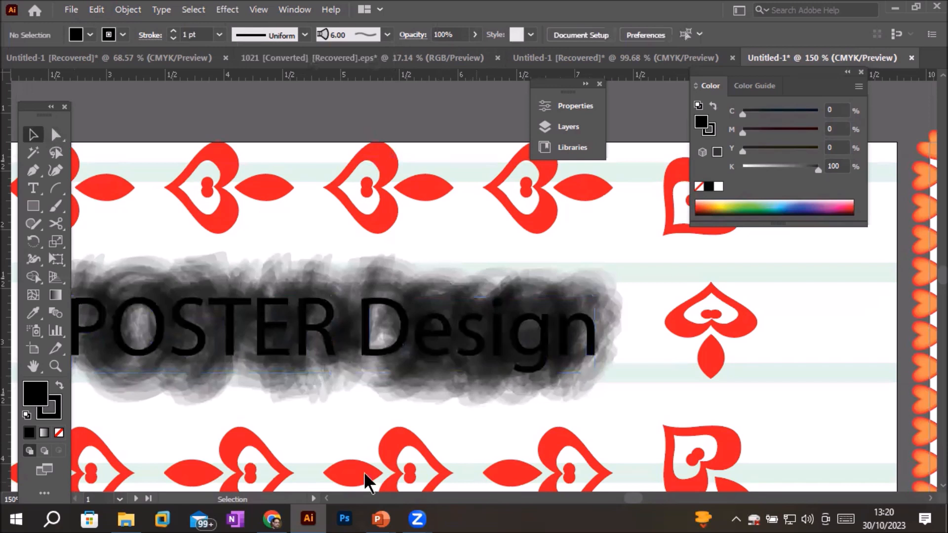
Step: Reduce the stroke weight of the bristle-brushed POSTER Design lettering to 0.25 pt
{"action": "left_click", "coordinate": [392, 352]}
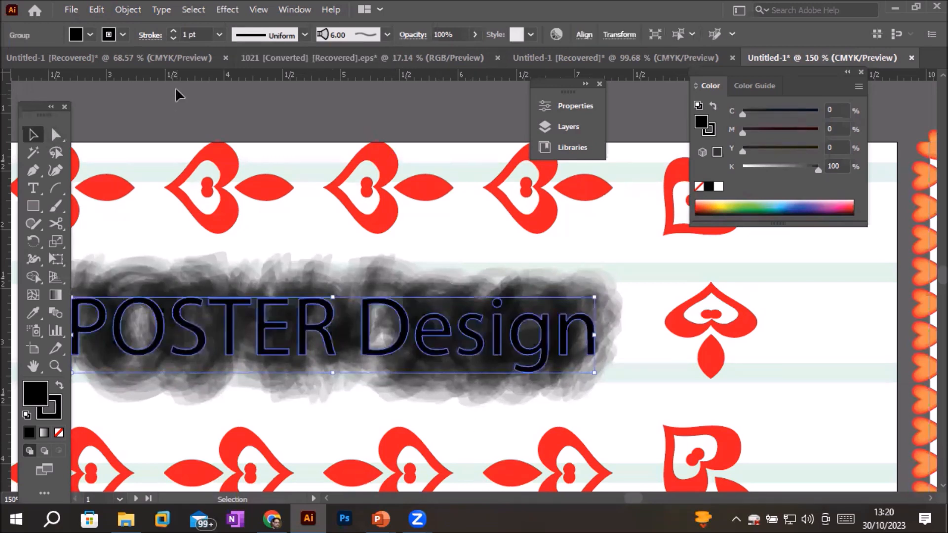
{"action": "left_click", "coordinate": [176, 40]}
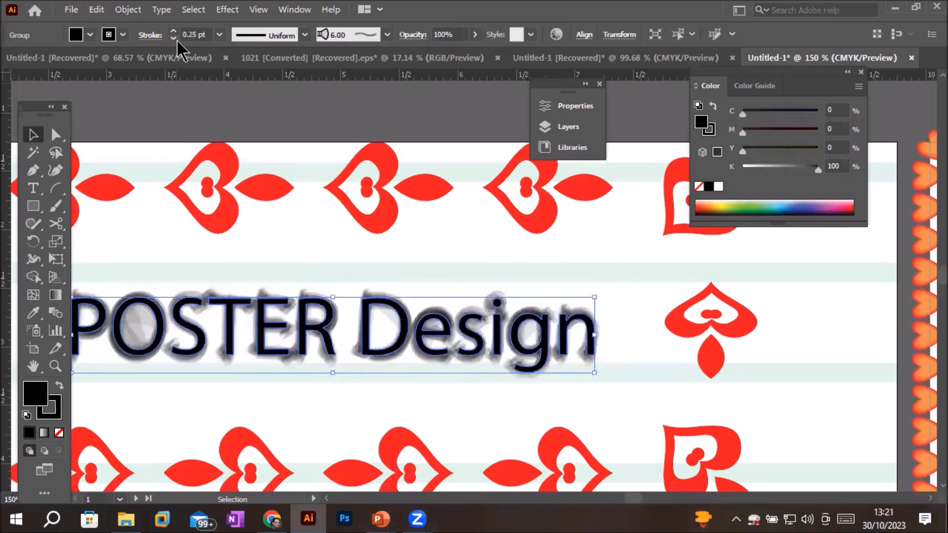
{"action": "scroll", "coordinate": [417, 327], "scroll_direction": "up", "scroll_amount": 5}
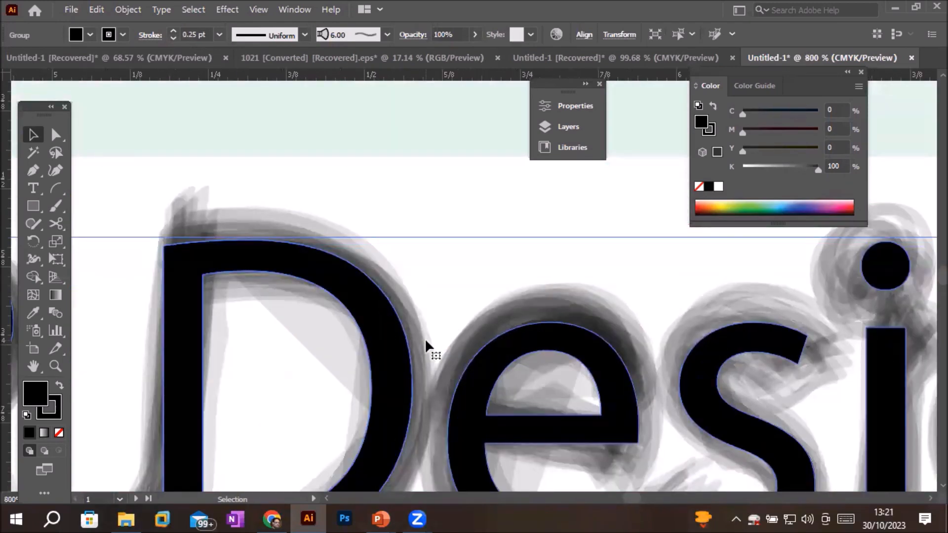
Step: Increase the stroke weight of the bristle-brushed POSTER Design lettering to 0.5 pt and deselect it
{"action": "scroll", "coordinate": [425, 339], "scroll_direction": "down", "scroll_amount": 5}
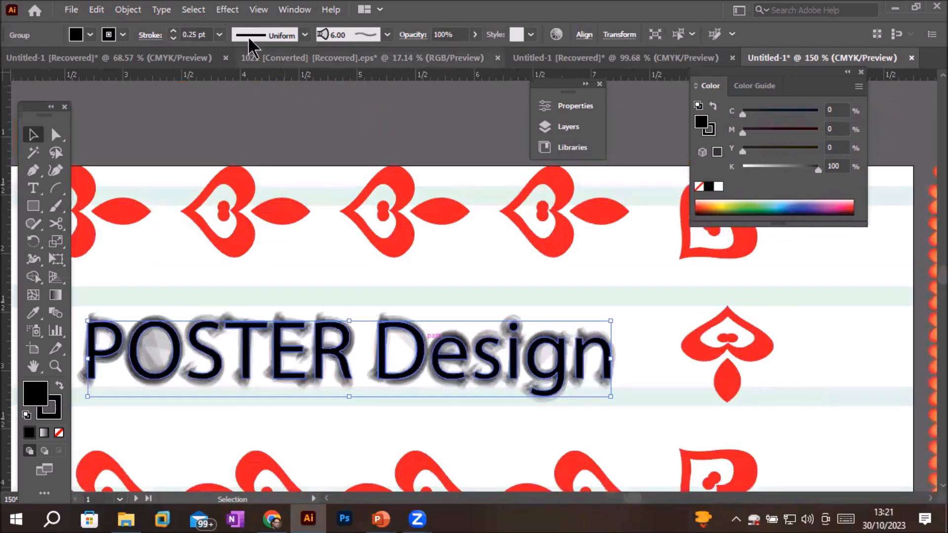
{"action": "left_click", "coordinate": [176, 30]}
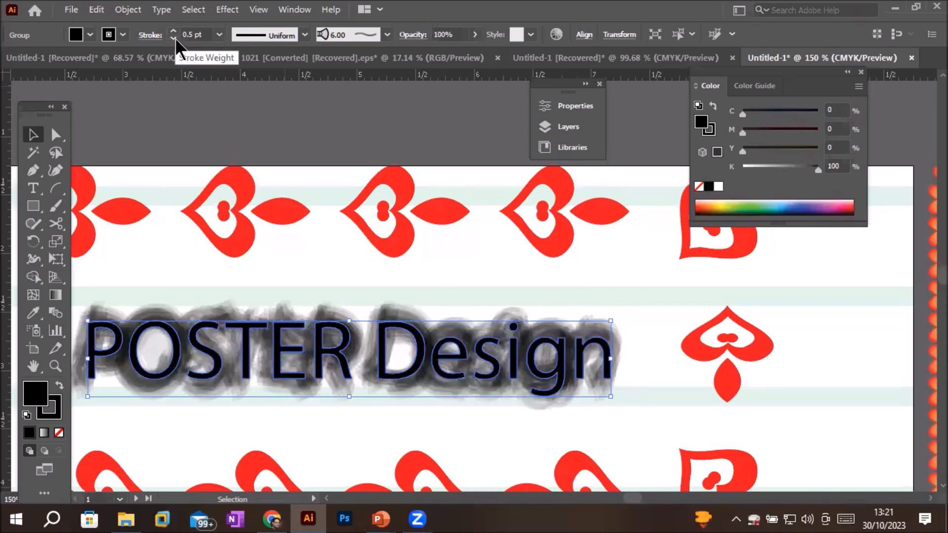
{"action": "left_click", "coordinate": [272, 262]}
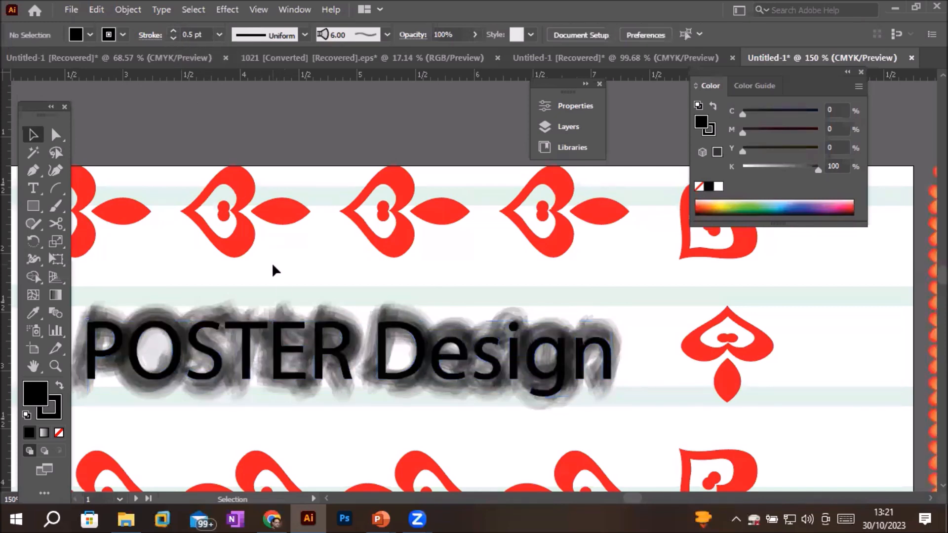
Step: Try yellow and dark blue fills on the POSTER Design lettering and settle on a magenta fill (C=0 M=100 Y=0 K=0)
{"action": "left_click", "coordinate": [291, 356]}
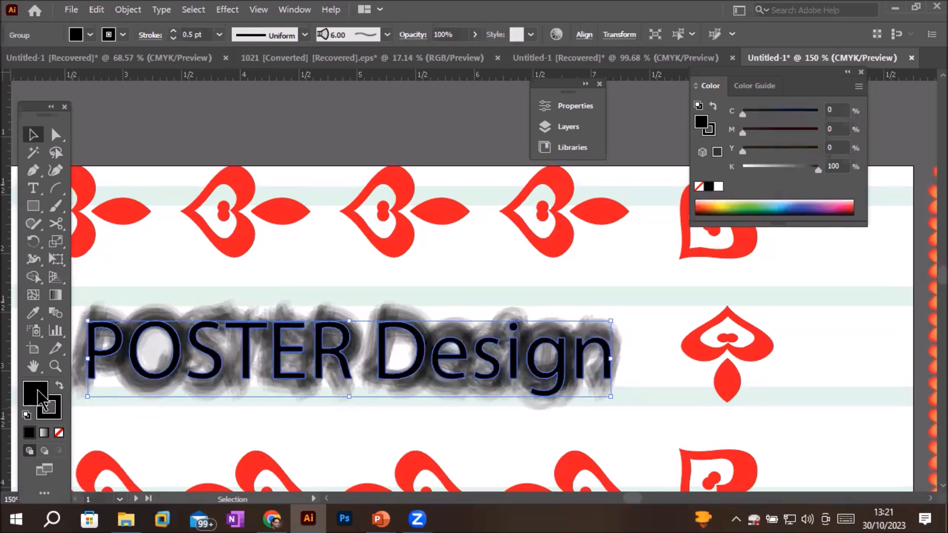
{"action": "left_click", "coordinate": [90, 34]}
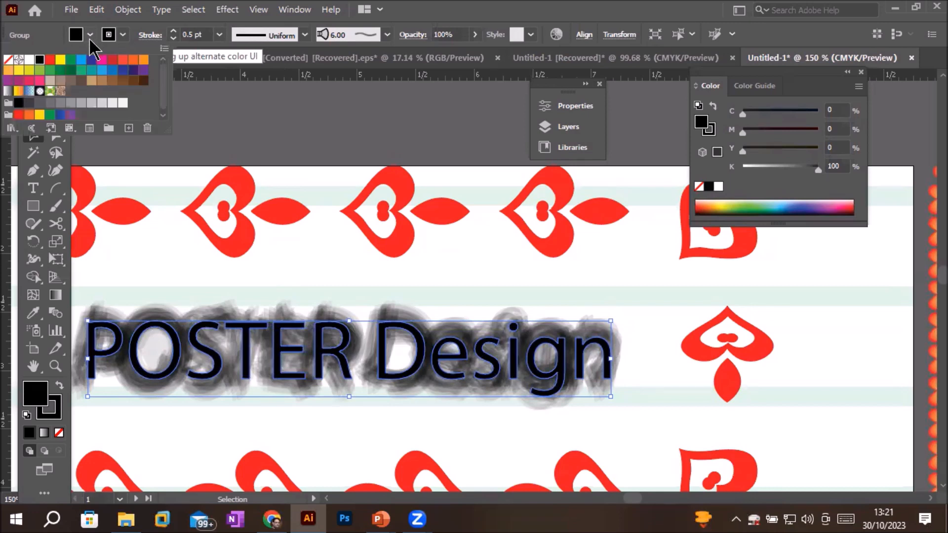
{"action": "left_click", "coordinate": [60, 61]}
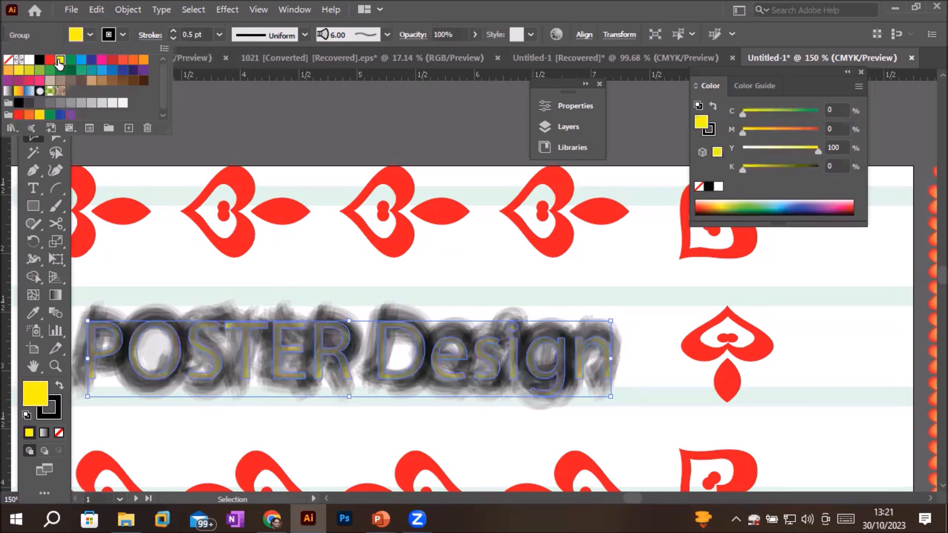
{"action": "left_click", "coordinate": [92, 60]}
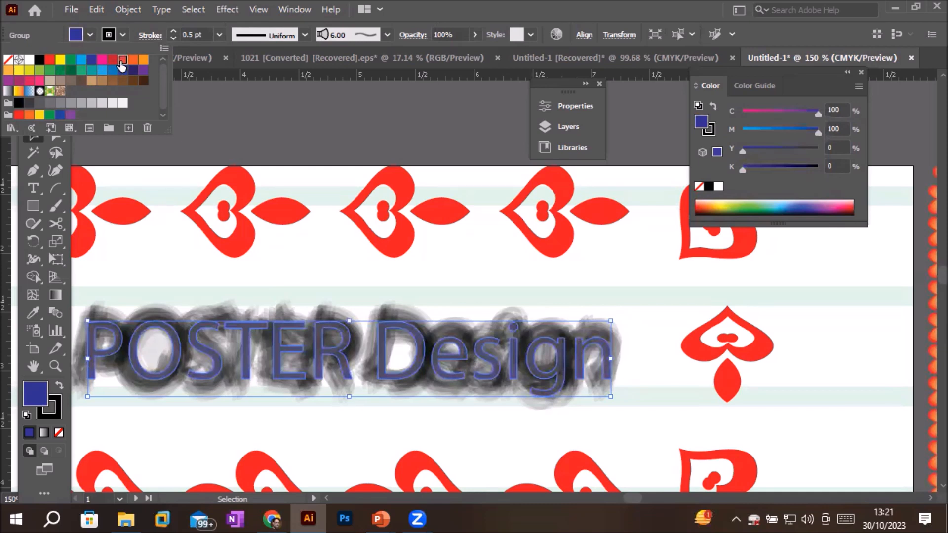
{"action": "left_click", "coordinate": [123, 60]}
{"action": "left_click", "coordinate": [101, 60]}
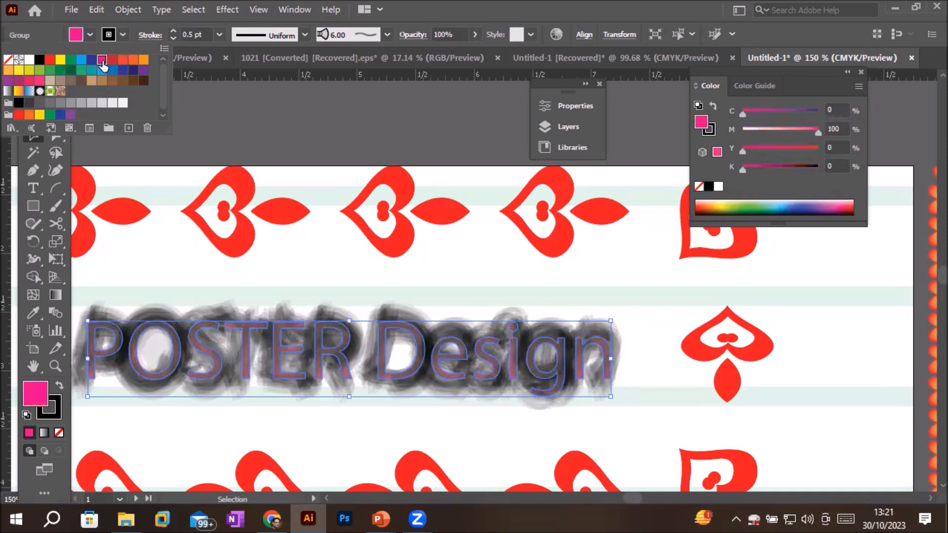
{"action": "left_click", "coordinate": [40, 393]}
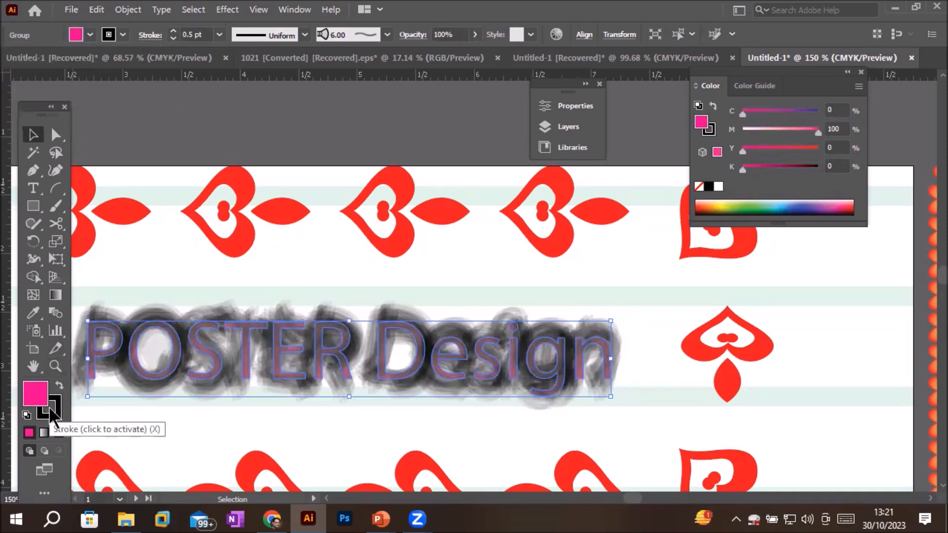
Step: Try cyan, yellow and two green stroke colours on the lettering, settle on brown (C=40 M=70 Y=100 K=50), and deselect it
{"action": "left_click", "coordinate": [56, 411]}
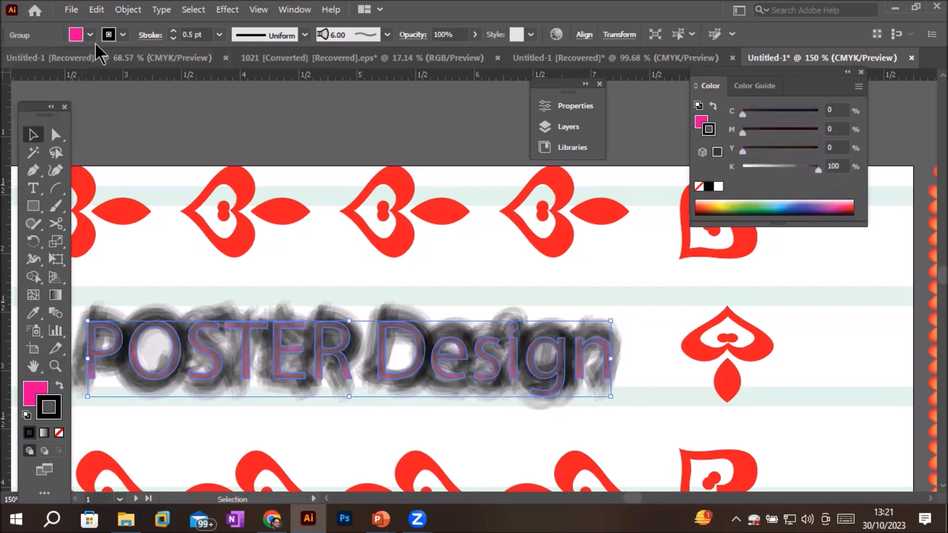
{"action": "left_click", "coordinate": [122, 36]}
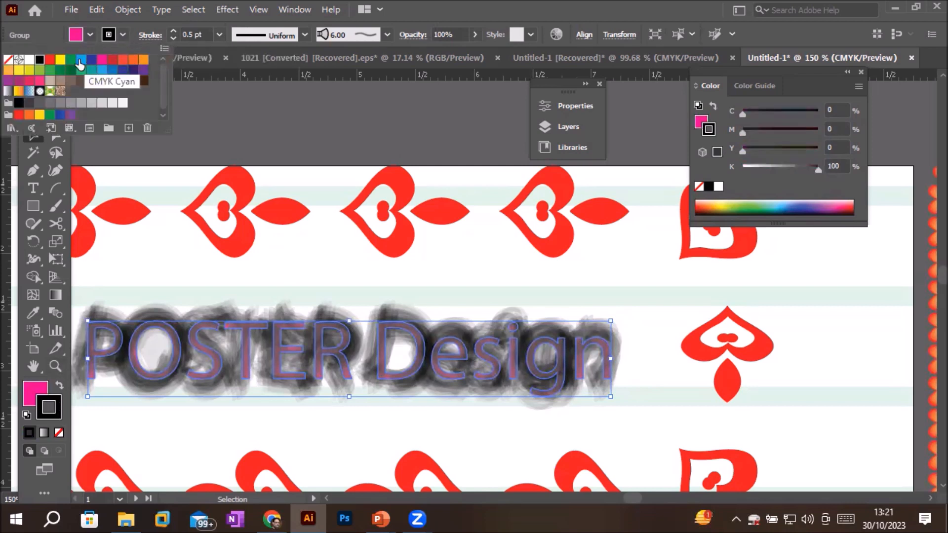
{"action": "left_click", "coordinate": [80, 60]}
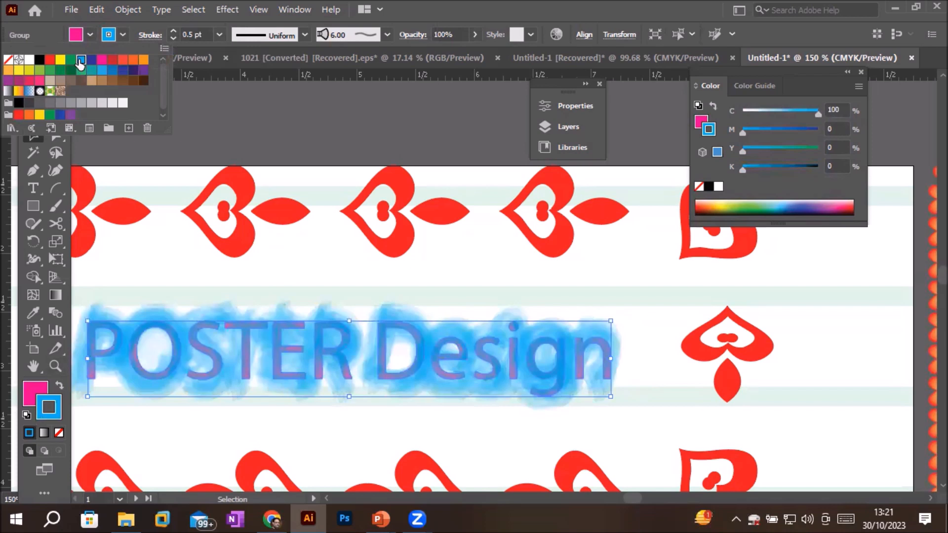
{"action": "left_click", "coordinate": [60, 61]}
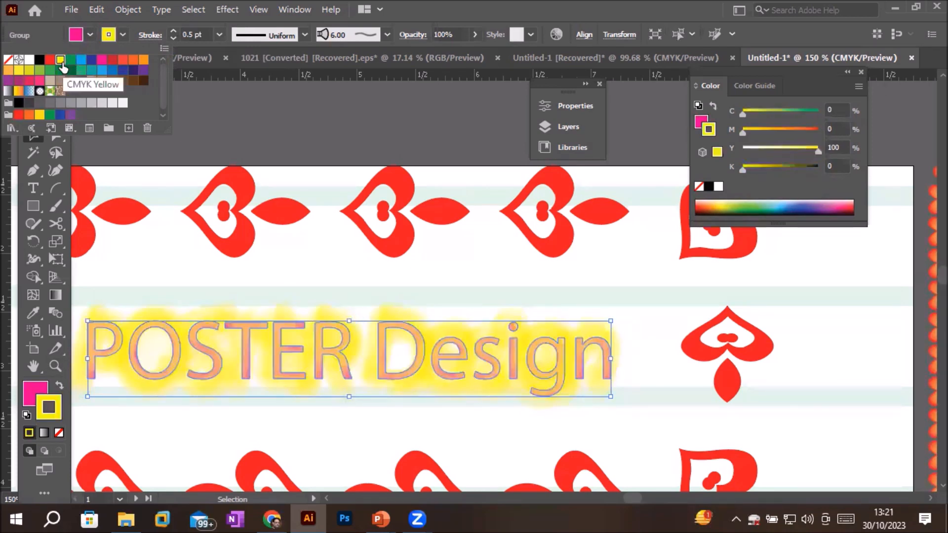
{"action": "left_click", "coordinate": [50, 71]}
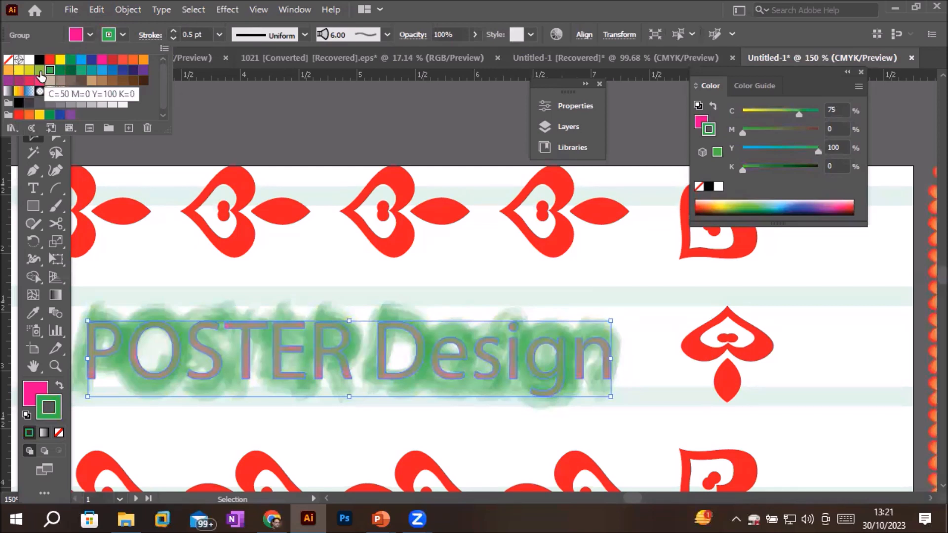
{"action": "left_click", "coordinate": [40, 72]}
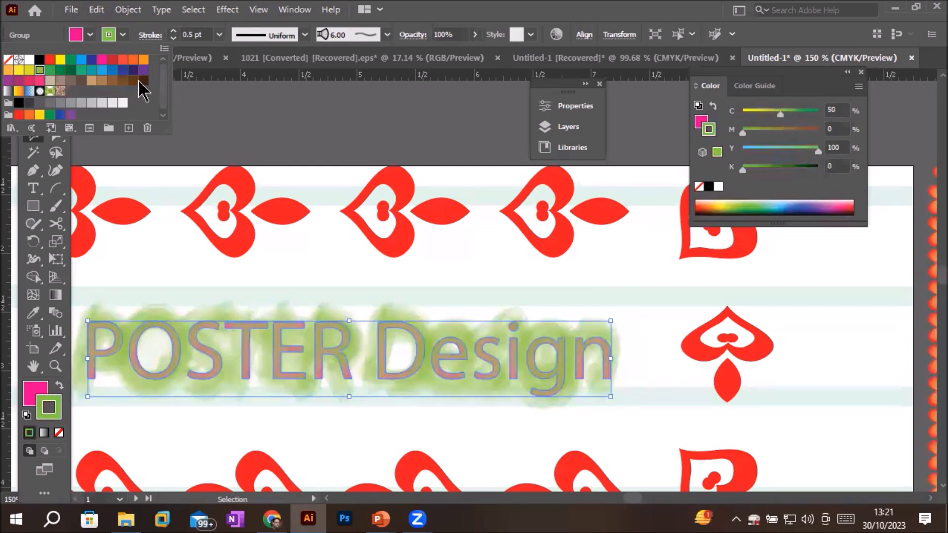
{"action": "left_click", "coordinate": [134, 81]}
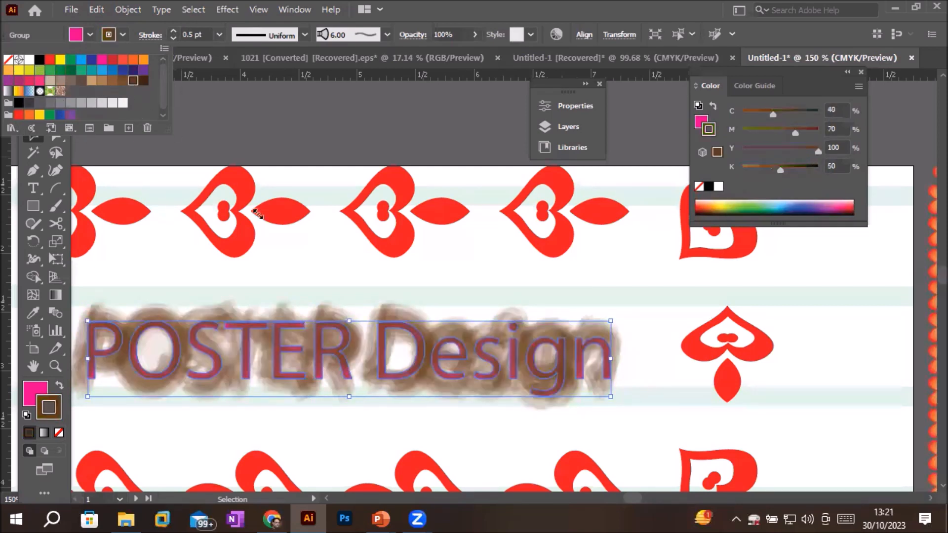
{"action": "left_click", "coordinate": [296, 252]}
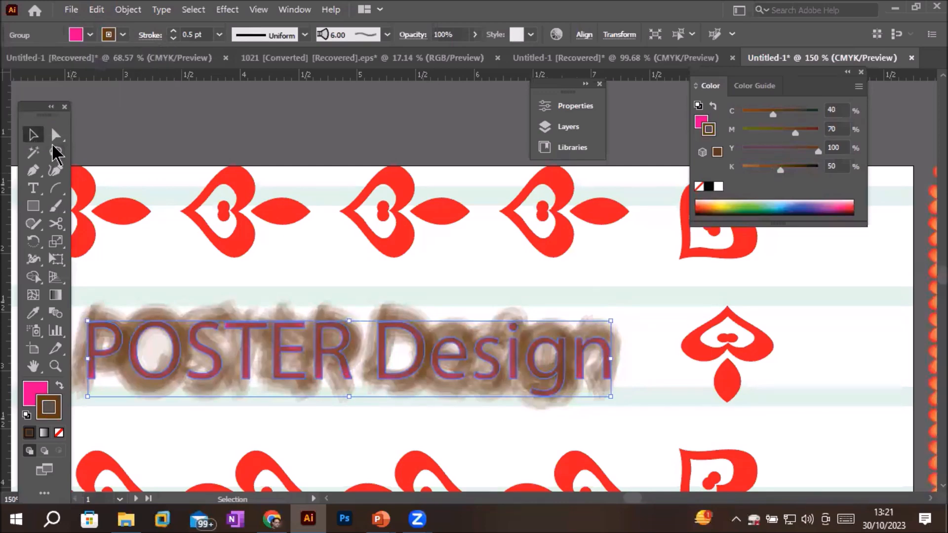
{"action": "left_click", "coordinate": [285, 254]}
{"action": "scroll", "coordinate": [348, 296], "scroll_direction": "down", "scroll_amount": 2}
{"action": "scroll", "coordinate": [335, 341], "scroll_direction": "up", "scroll_amount": 1}
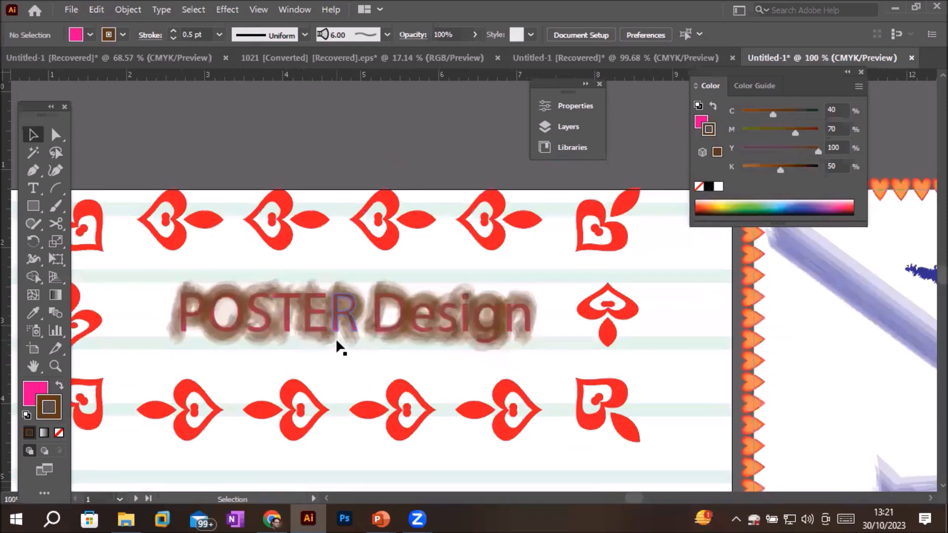
Step: Try to add a 12 pt Myriad Pro letter S in the blank lined area below the ornament frame
{"action": "left_click", "coordinate": [378, 312]}
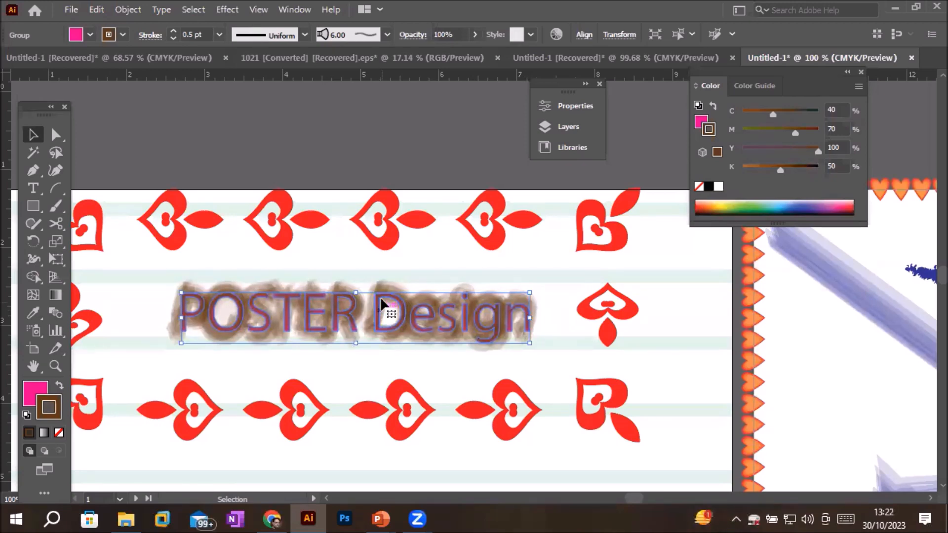
{"action": "scroll", "coordinate": [380, 306], "scroll_direction": "down", "scroll_amount": 4}
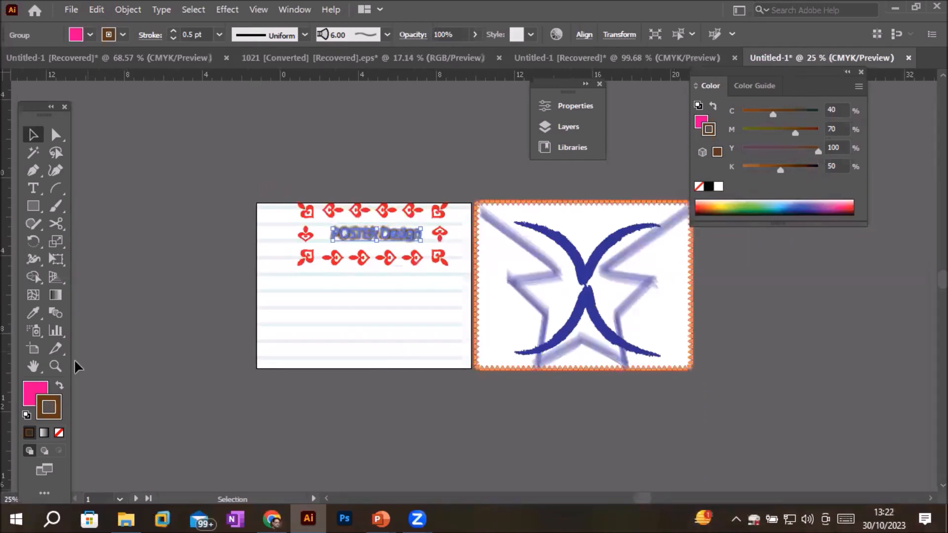
{"action": "left_click", "coordinate": [33, 193]}
{"action": "left_click", "coordinate": [348, 306]}
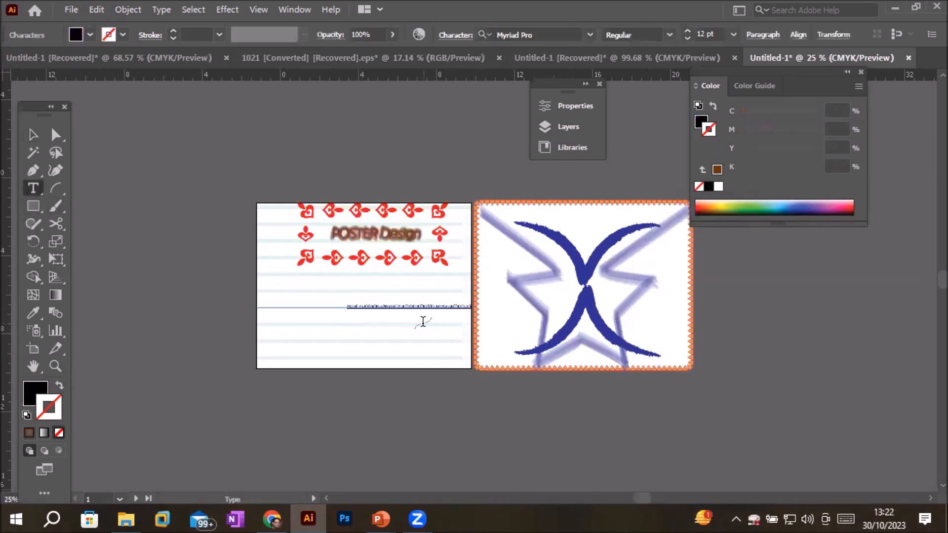
{"action": "key", "text": "BackSpace"}
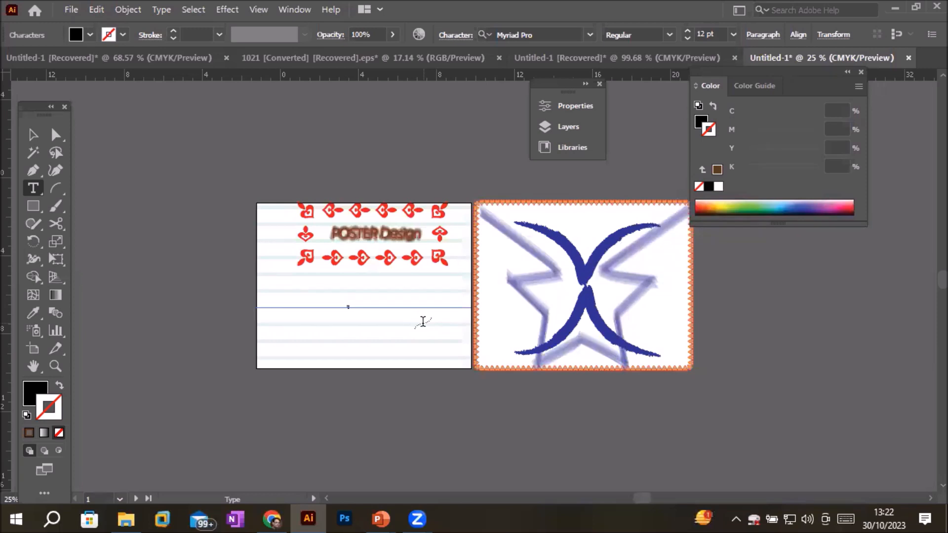
{"action": "left_click", "coordinate": [33, 134]}
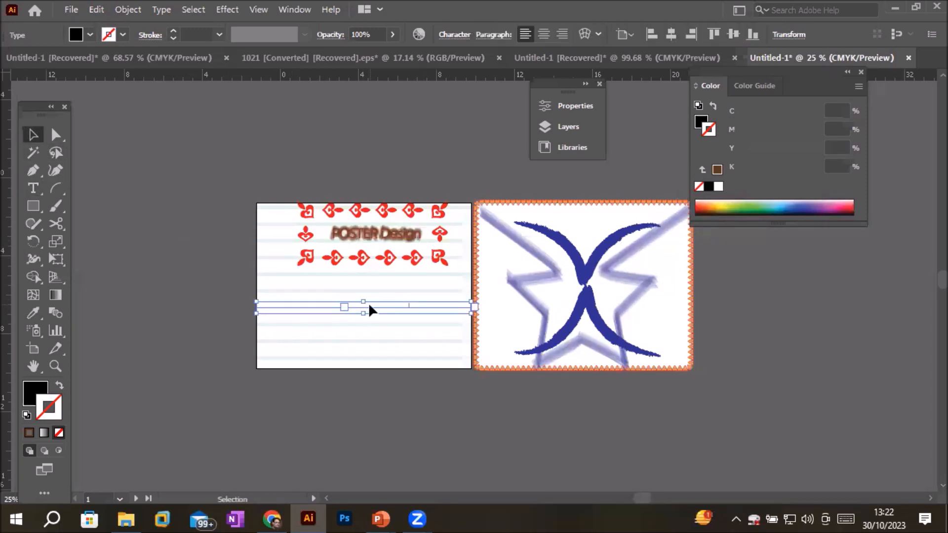
{"action": "scroll", "coordinate": [369, 304], "scroll_direction": "down", "scroll_amount": 1}
{"action": "scroll", "coordinate": [368, 303], "scroll_direction": "up", "scroll_amount": 5}
{"action": "scroll", "coordinate": [371, 306], "scroll_direction": "up", "scroll_amount": 5}
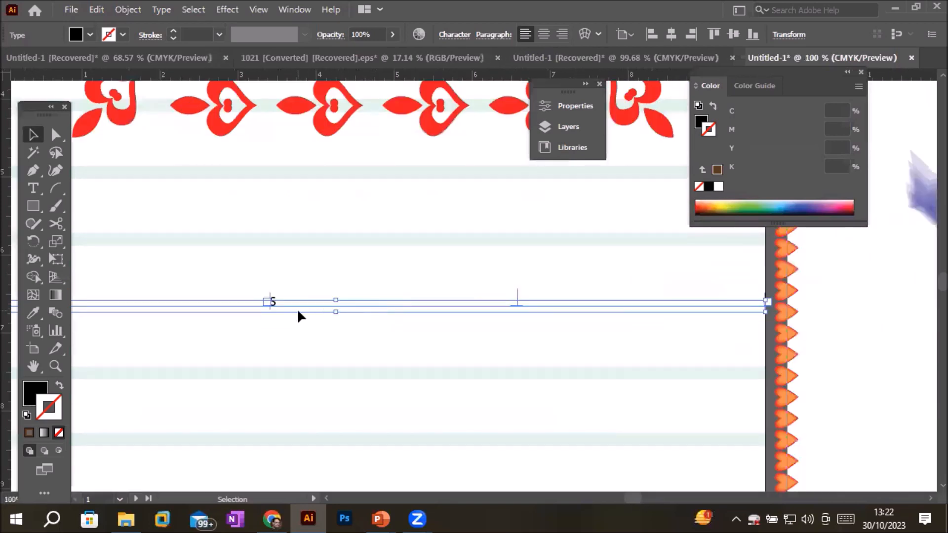
Step: Try to move the small letter S text to a slightly different spot in the lined area
{"action": "left_click", "coordinate": [55, 134]}
{"action": "left_click", "coordinate": [32, 134]}
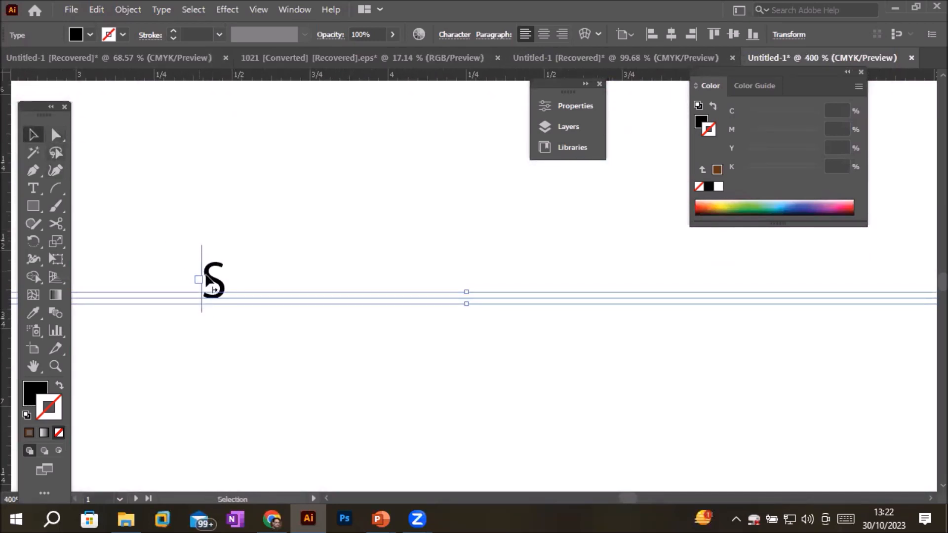
{"action": "left_click_drag", "start_coordinate": [222, 292], "coordinate": [264, 275]}
{"action": "key", "text": "ctrl+minus"}
{"action": "key", "text": "ctrl+minus"}
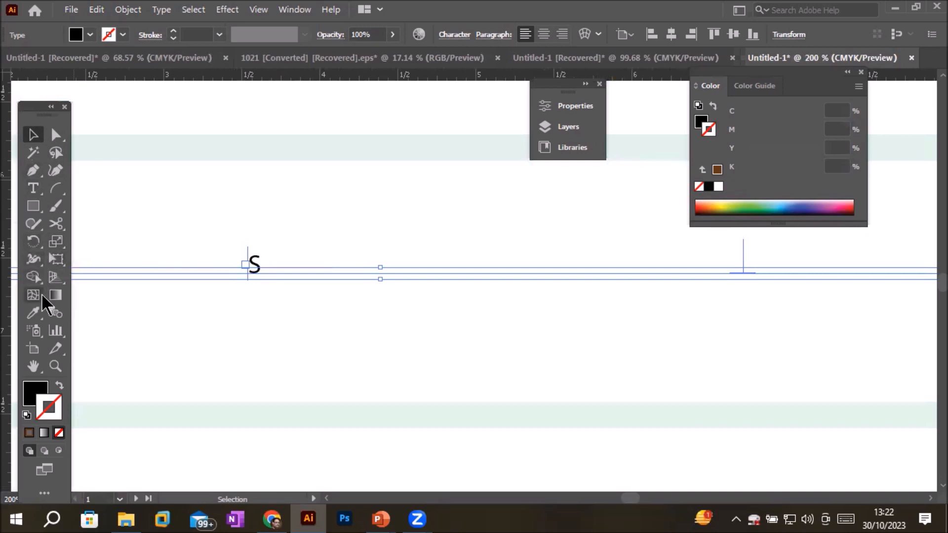
Step: Try to reposition the letter S with direct selection, and undo back to before the text was added
{"action": "left_click", "coordinate": [56, 134]}
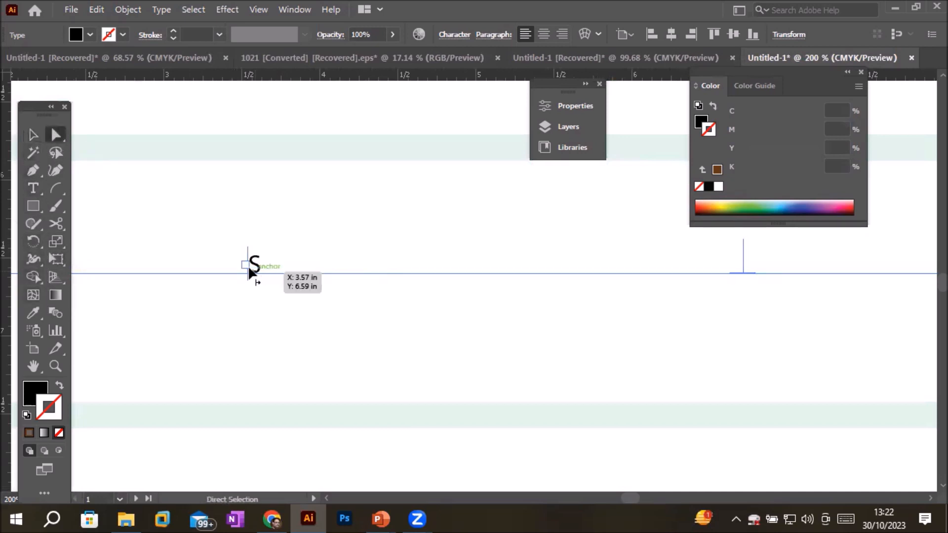
{"action": "key", "text": "t"}
{"action": "key", "text": "ctrl+minus"}
{"action": "key", "text": "ctrl+minus"}
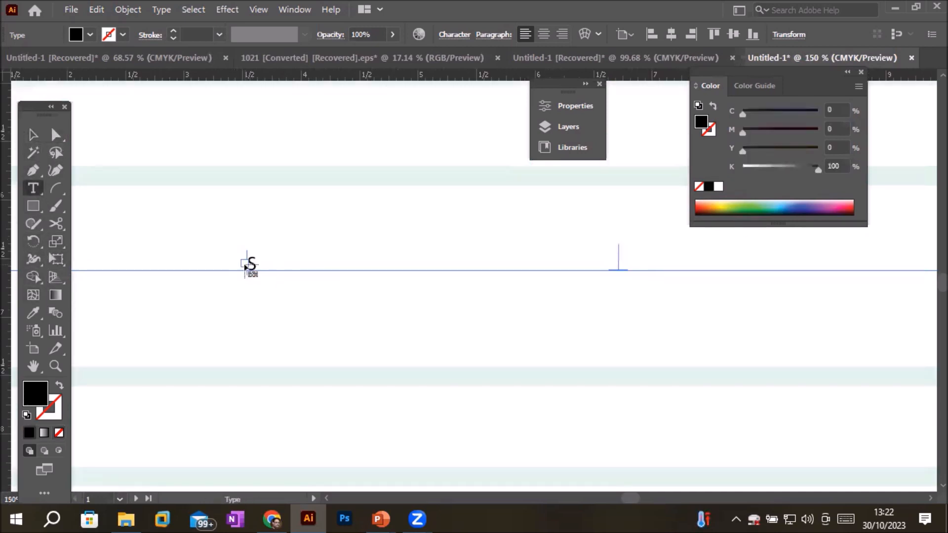
{"action": "key", "text": "ctrl+minus"}
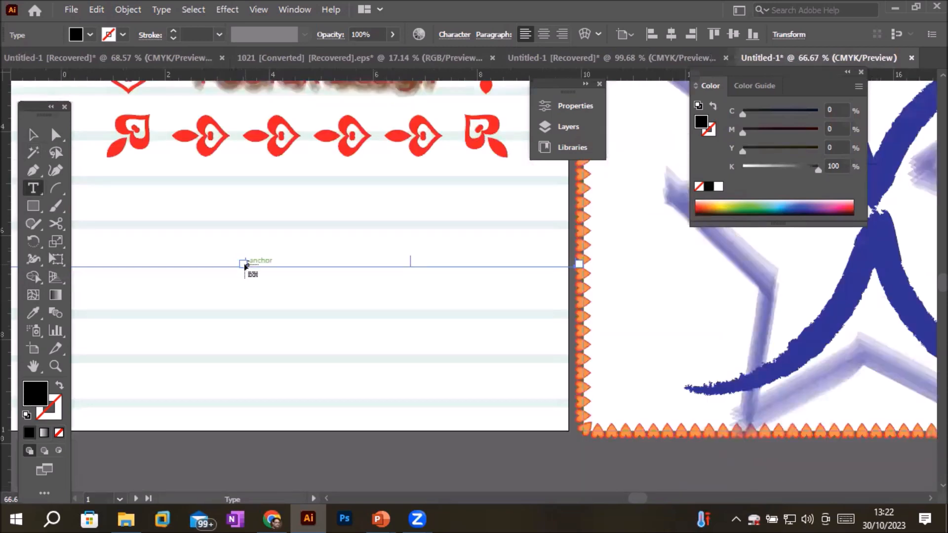
{"action": "key", "text": "ctrl"}
{"action": "left_click_drag", "start_coordinate": [244, 265], "coordinate": [245, 267]}
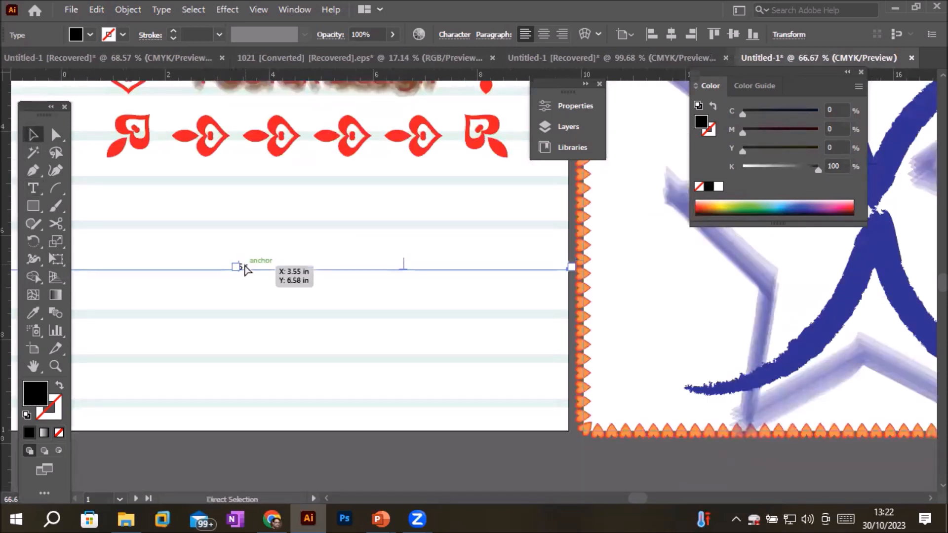
{"action": "left_click", "coordinate": [244, 267]}
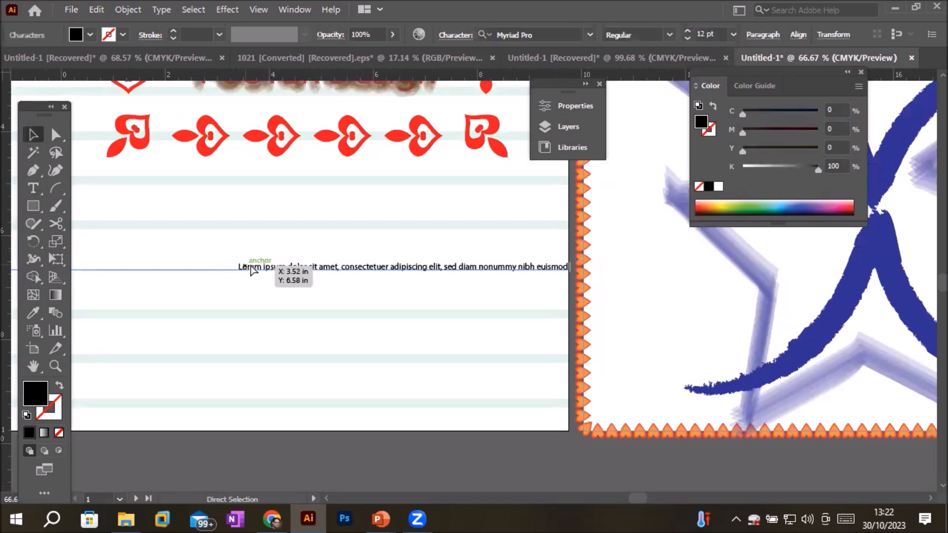
{"action": "key", "text": "ctrl+z"}
{"action": "key", "text": "ctrl+z"}
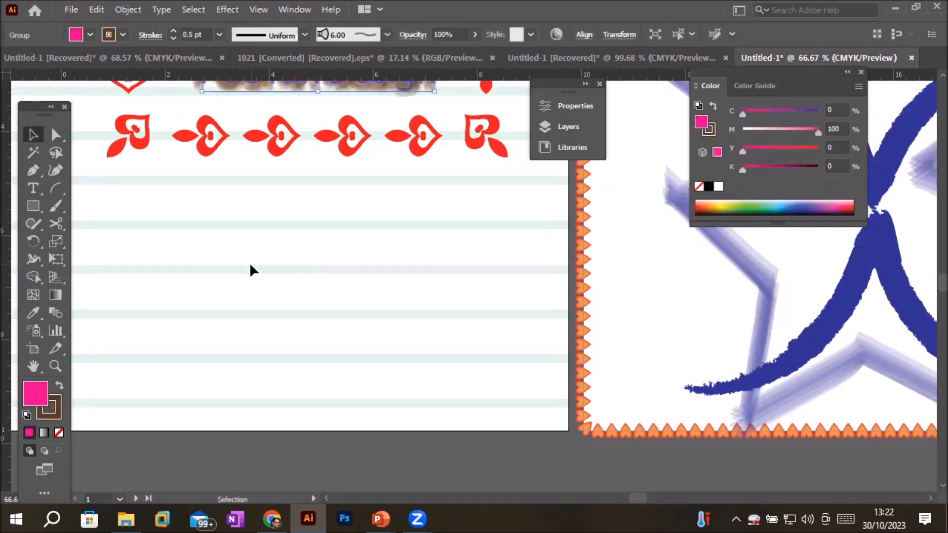
Step: Place a letter S in 12 pt Myriad Pro on the empty canvas above the first artboard
{"action": "left_click", "coordinate": [33, 187]}
{"action": "scroll", "coordinate": [258, 356], "scroll_direction": "down", "scroll_amount": 4}
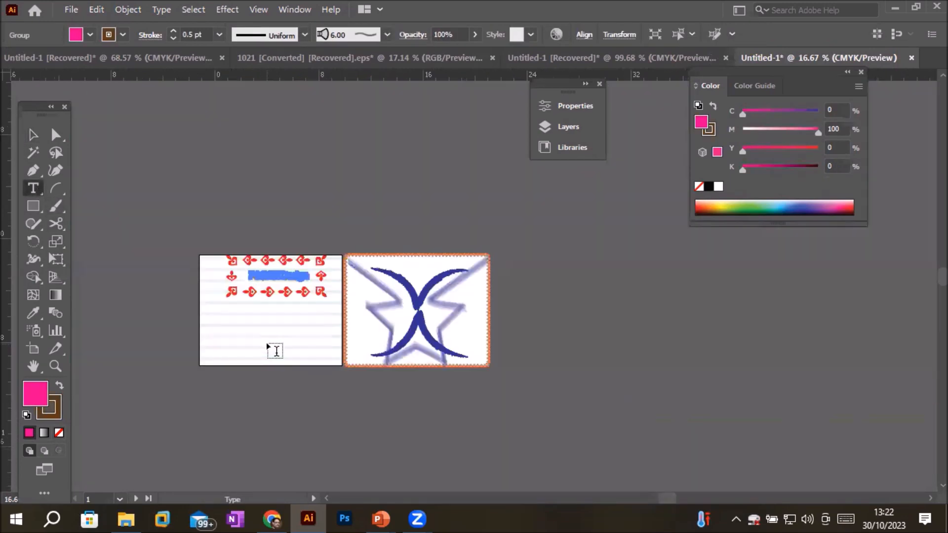
{"action": "left_click", "coordinate": [198, 148]}
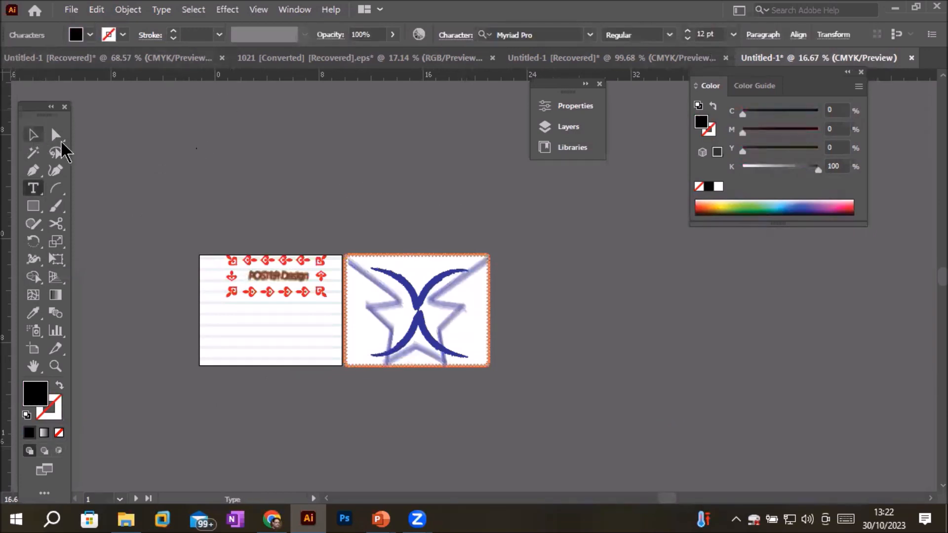
{"action": "scroll", "coordinate": [208, 133], "scroll_direction": "up", "scroll_amount": 4}
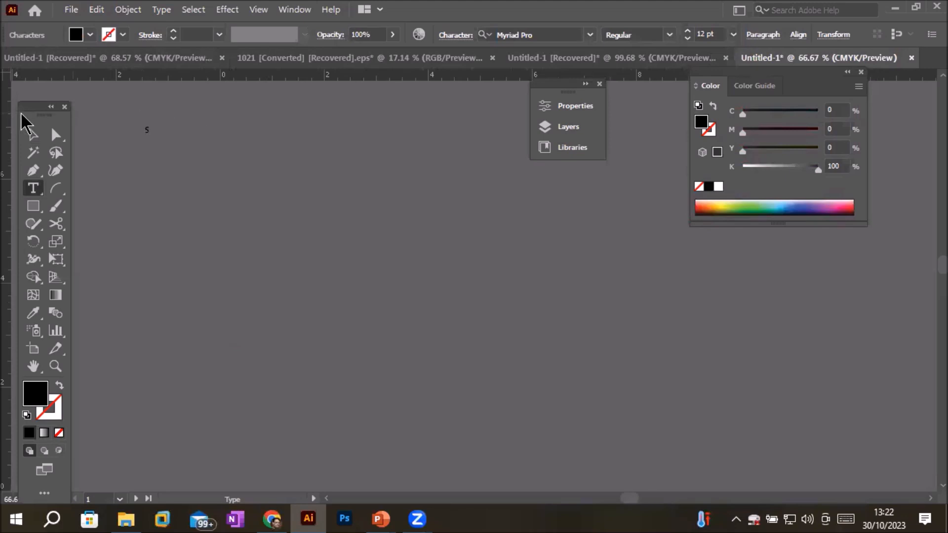
Step: Scale up the small letter S and move it onto the lined area below the ornament frame
{"action": "left_click", "coordinate": [33, 134]}
{"action": "left_click_drag", "start_coordinate": [153, 141], "coordinate": [433, 355]}
{"action": "scroll", "coordinate": [430, 336], "scroll_direction": "down", "scroll_amount": 2}
{"action": "scroll", "coordinate": [426, 308], "scroll_direction": "down", "scroll_amount": 5}
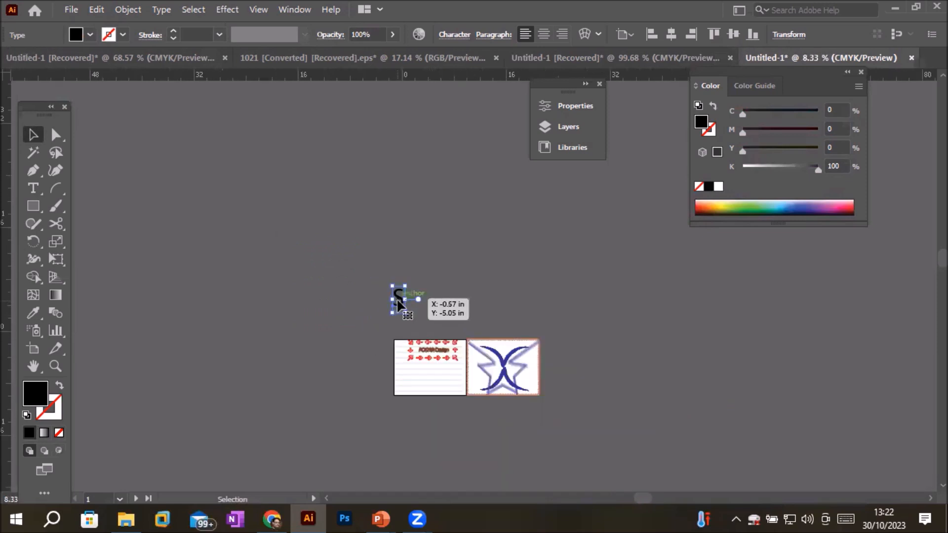
{"action": "left_click_drag", "start_coordinate": [400, 302], "coordinate": [429, 383]}
{"action": "scroll", "coordinate": [428, 385], "scroll_direction": "up", "scroll_amount": 3}
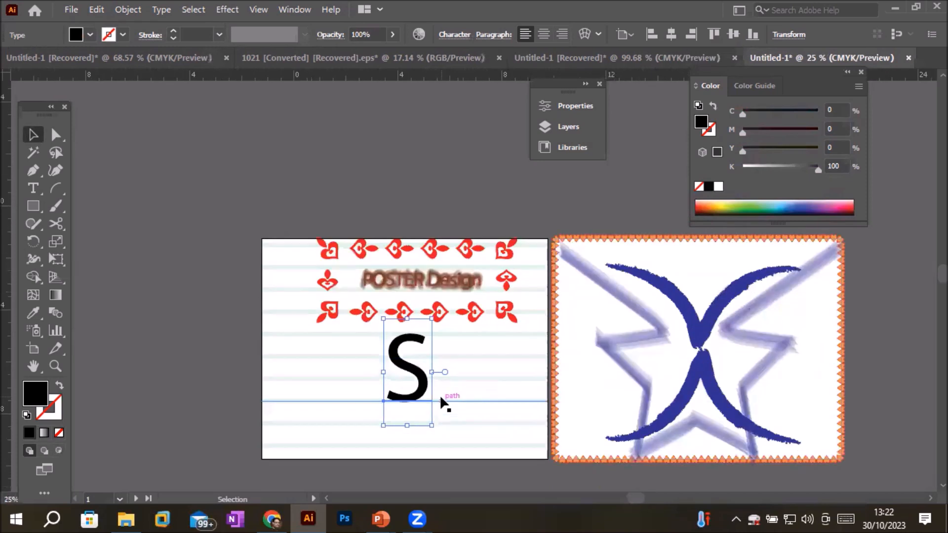
{"action": "scroll", "coordinate": [441, 399], "scroll_direction": "up", "scroll_amount": 2}
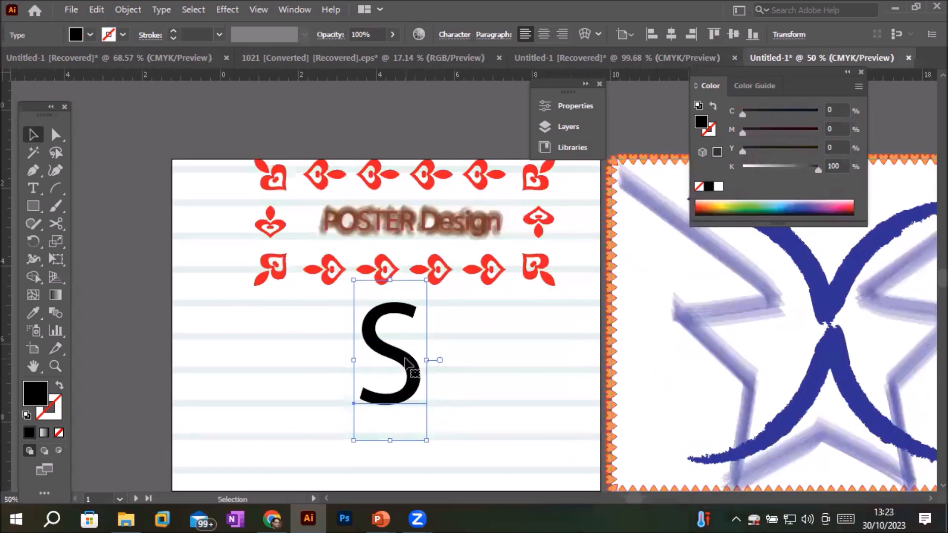
Step: Convert the letter S to outlines and apply the ants pattern brush to its outline
{"action": "right_click", "coordinate": [406, 364]}
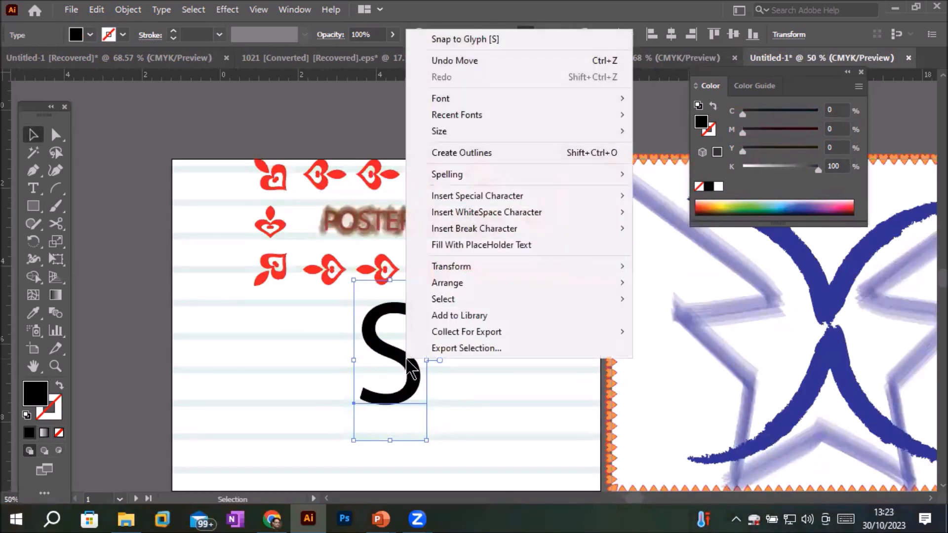
{"action": "left_click", "coordinate": [497, 156]}
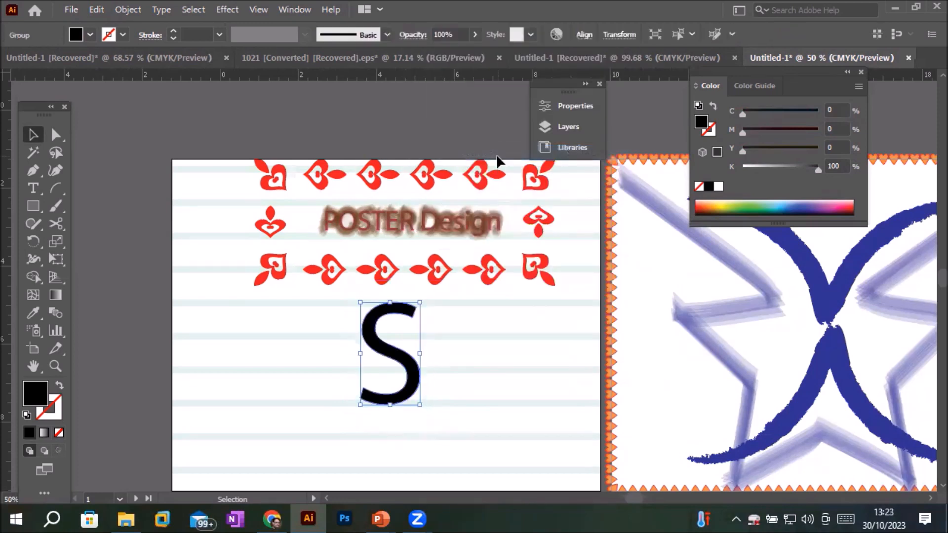
{"action": "left_click", "coordinate": [387, 35]}
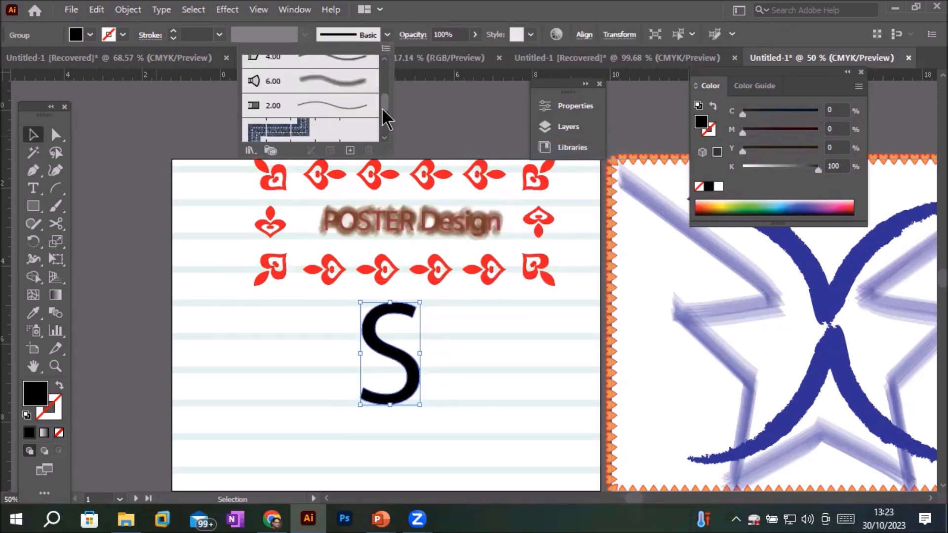
{"action": "left_click_drag", "start_coordinate": [384, 110], "coordinate": [386, 127]}
{"action": "left_click", "coordinate": [323, 81]}
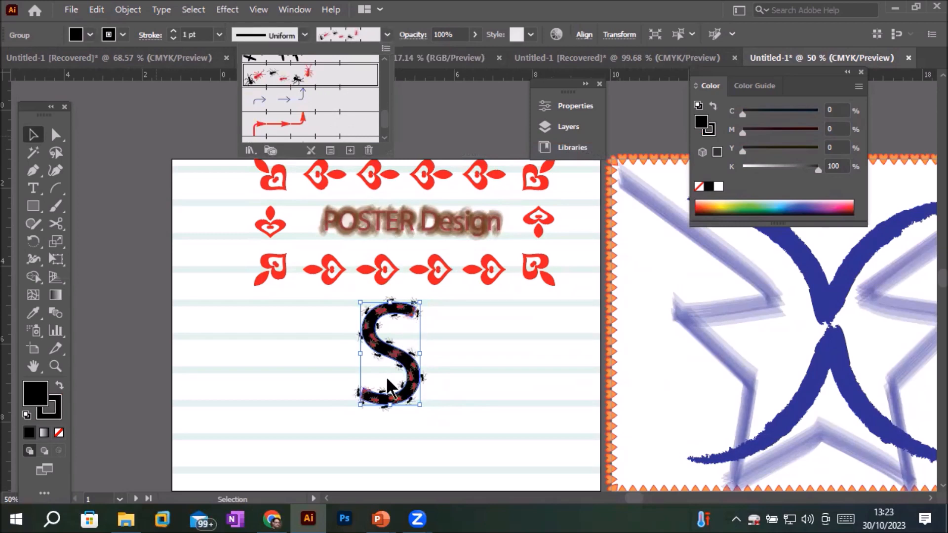
{"action": "left_click", "coordinate": [372, 367]}
{"action": "scroll", "coordinate": [372, 366], "scroll_direction": "up", "scroll_amount": 4}
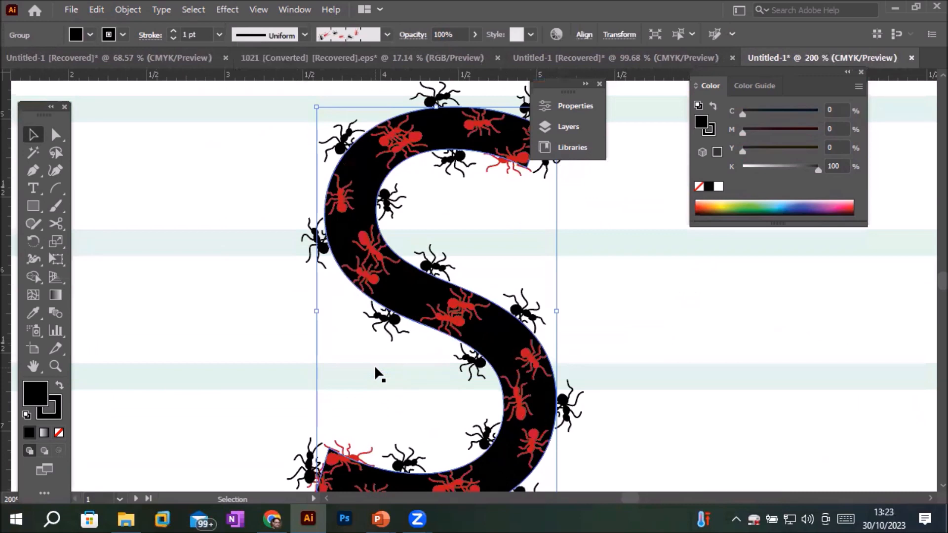
Step: Try the airplane, Flowers, hands and hearts pattern brushes in turn on the outlined letter S
{"action": "left_click", "coordinate": [388, 35]}
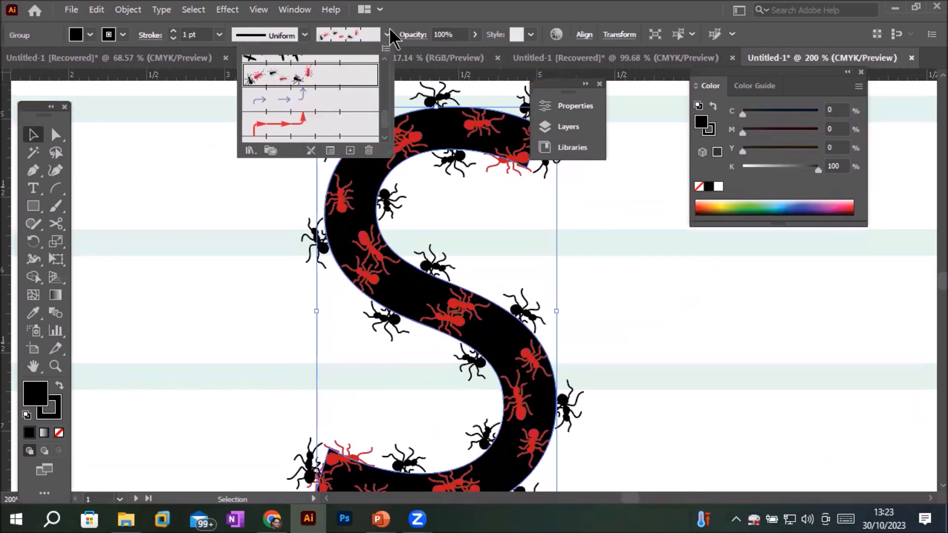
{"action": "left_click", "coordinate": [314, 62]}
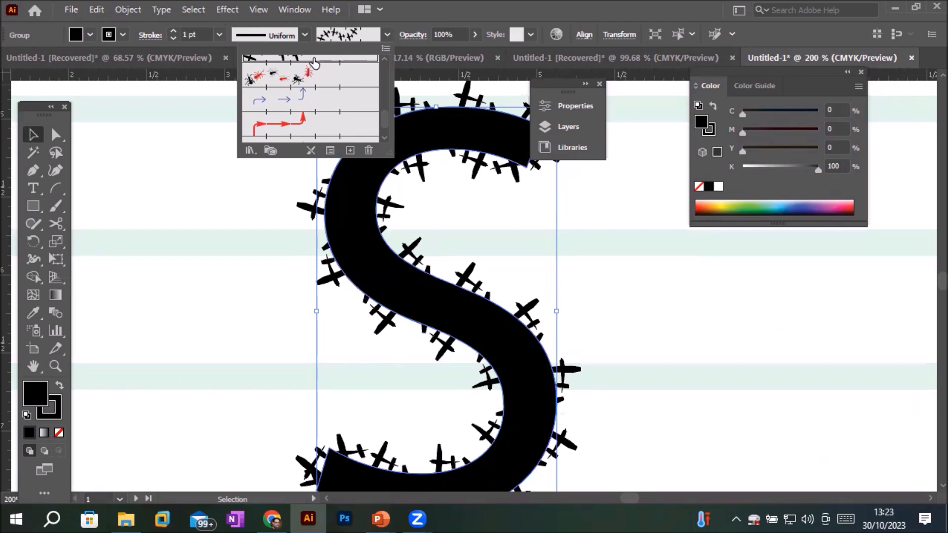
{"action": "scroll", "coordinate": [329, 103], "scroll_direction": "down", "scroll_amount": 3}
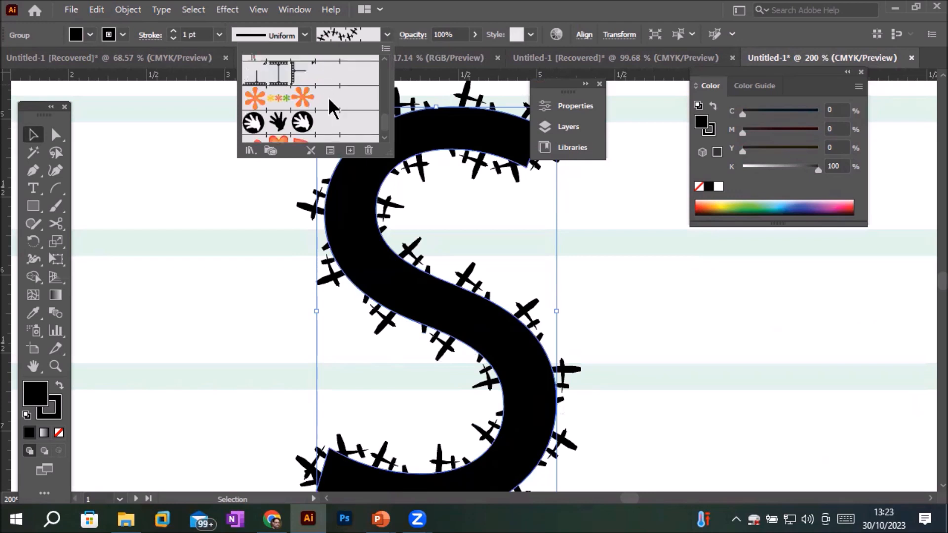
{"action": "left_click", "coordinate": [298, 105]}
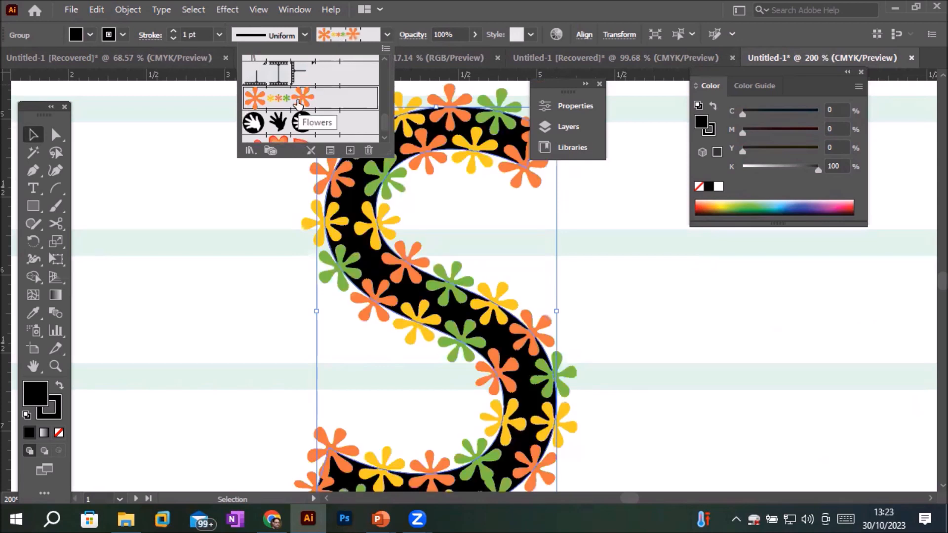
{"action": "left_click", "coordinate": [300, 123]}
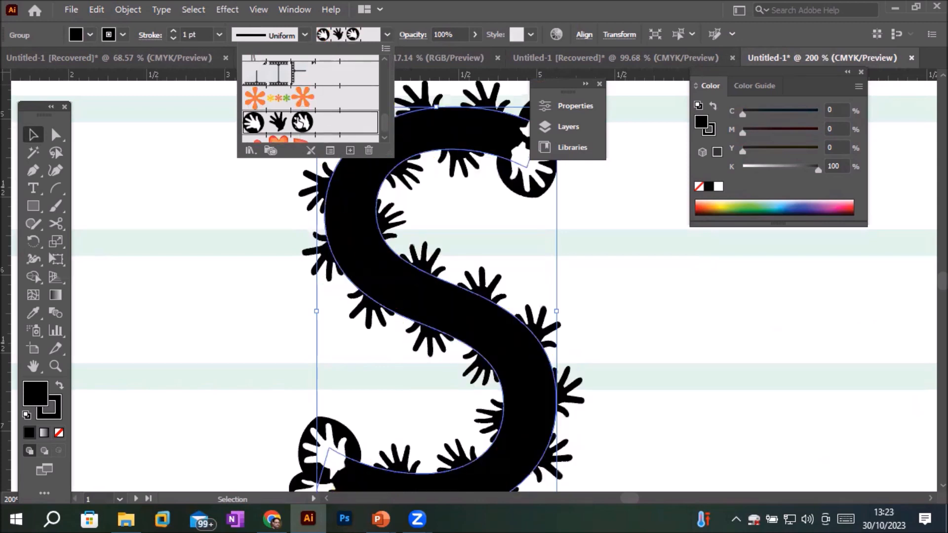
{"action": "left_click", "coordinate": [309, 141]}
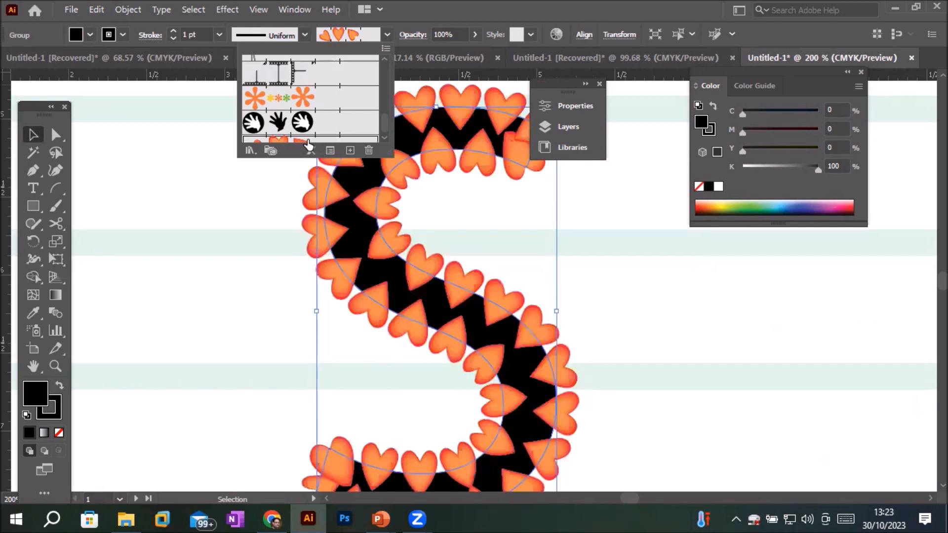
Step: Apply the black leaf ornament pattern brush to the outlined S, and look through the brush library categories
{"action": "scroll", "coordinate": [311, 133], "scroll_direction": "down", "scroll_amount": 2}
{"action": "left_click", "coordinate": [302, 129]}
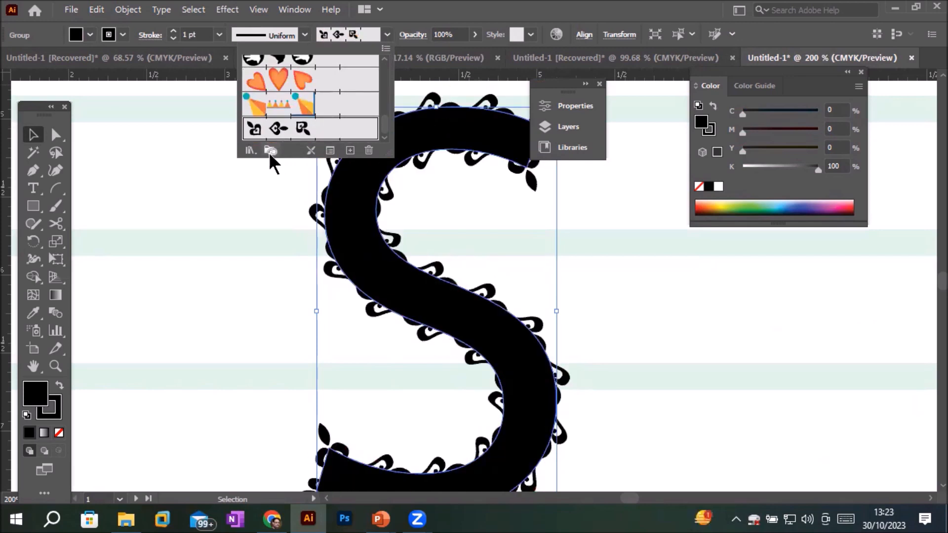
{"action": "left_click", "coordinate": [256, 154]}
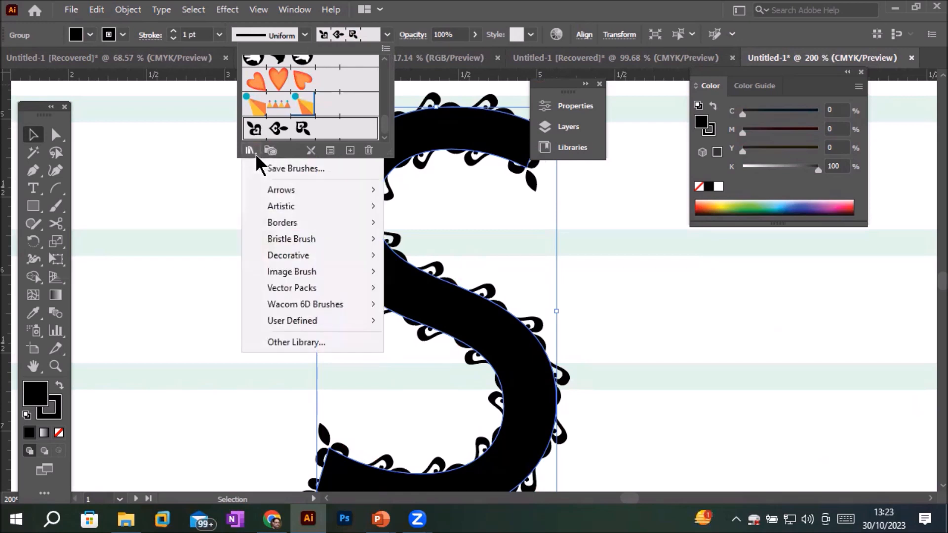
{"action": "mouse_move", "coordinate": [298, 276]}
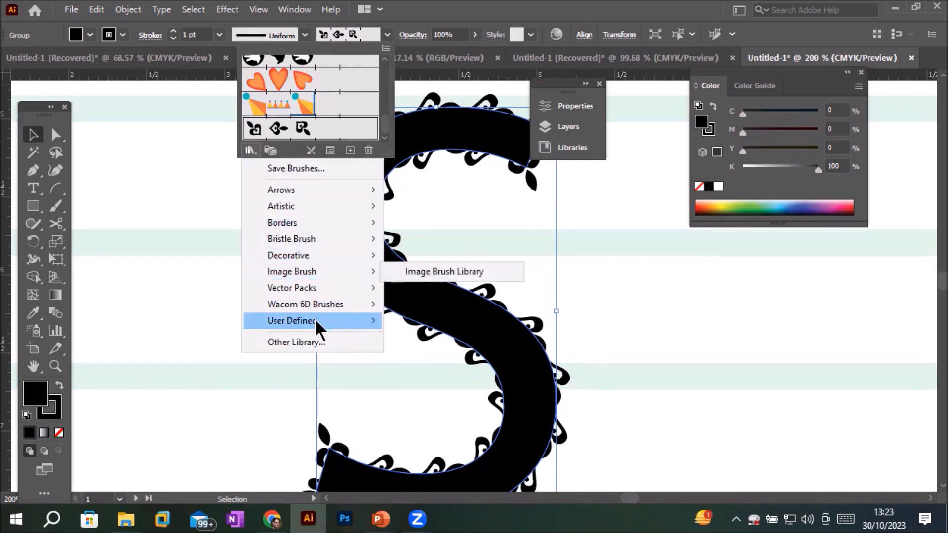
{"action": "mouse_move", "coordinate": [315, 320]}
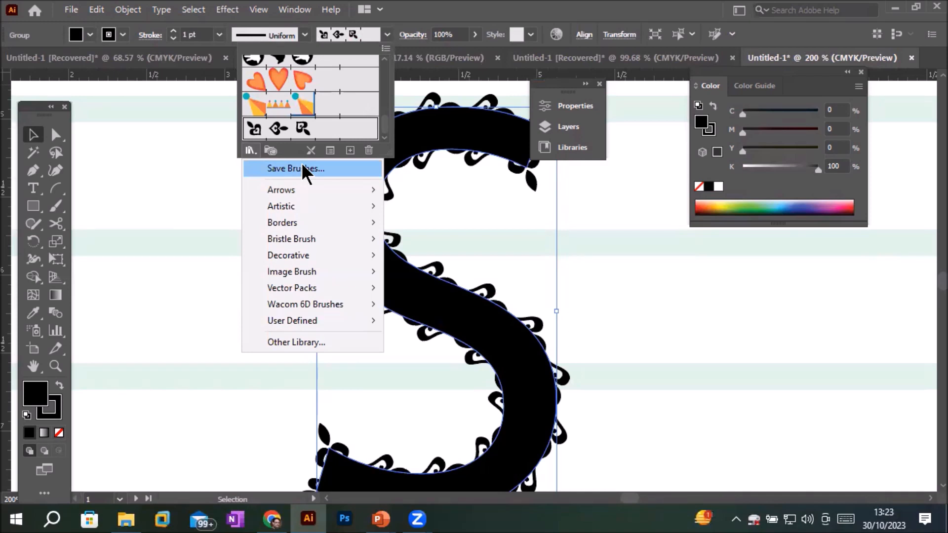
{"action": "left_click", "coordinate": [420, 21]}
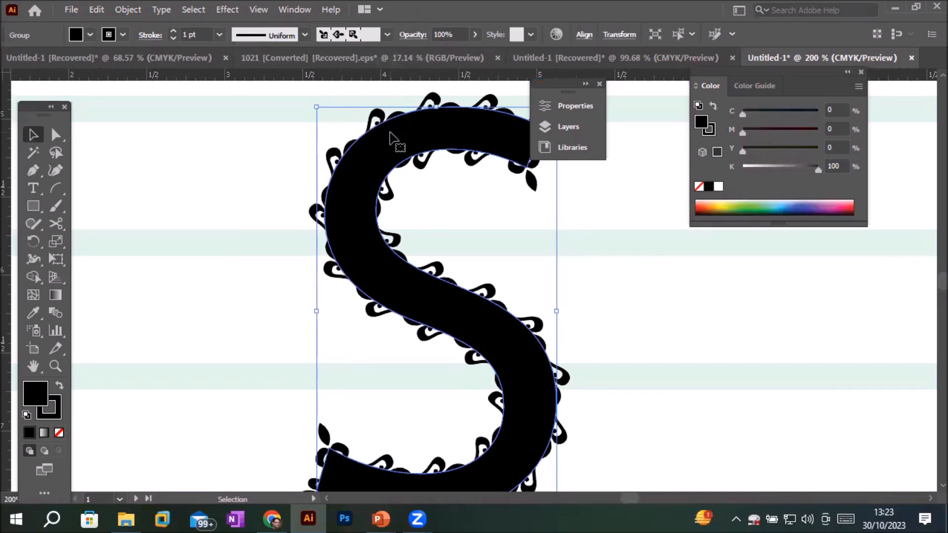
Step: Move the ornamented letter S slightly lower in the lined area of the CoverPage artboard
{"action": "scroll", "coordinate": [398, 245], "scroll_direction": "down", "scroll_amount": 3, "text": "alt"}
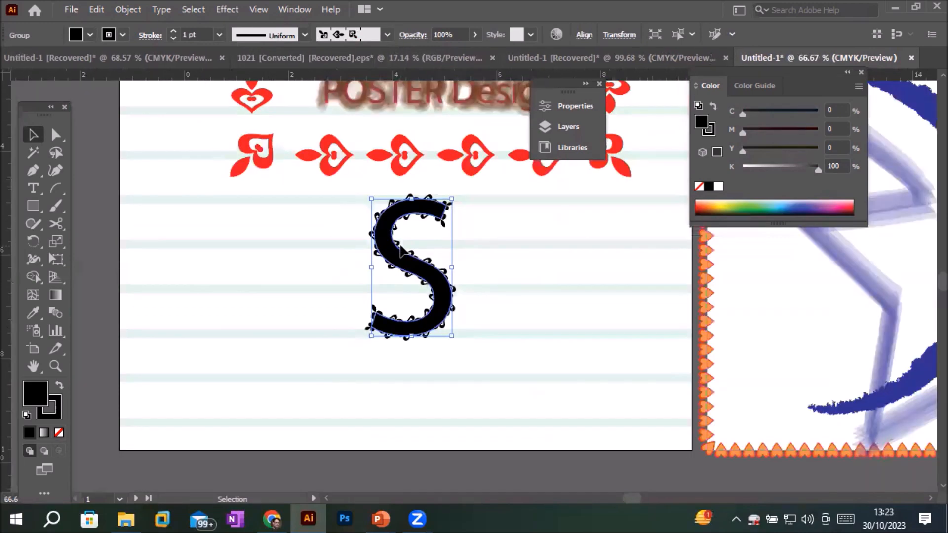
{"action": "left_click_drag", "start_coordinate": [407, 263], "coordinate": [406, 298]}
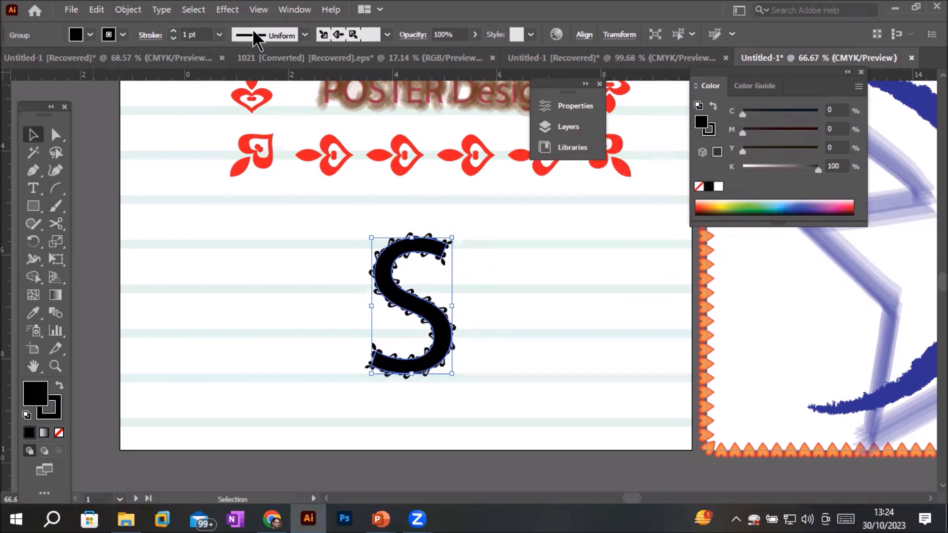
{"action": "left_click", "coordinate": [31, 207]}
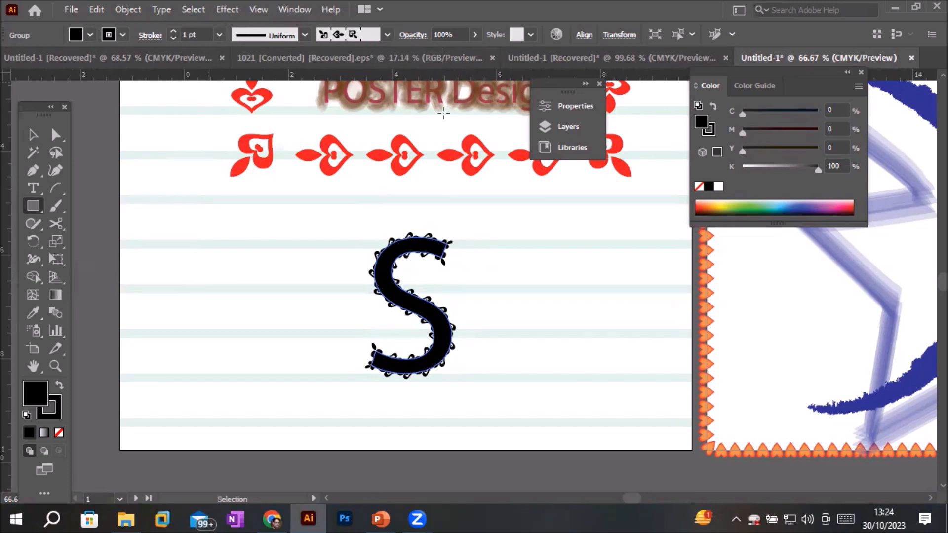
{"action": "key", "text": "space"}
{"action": "left_click_drag", "start_coordinate": [561, 284], "coordinate": [339, 396]}
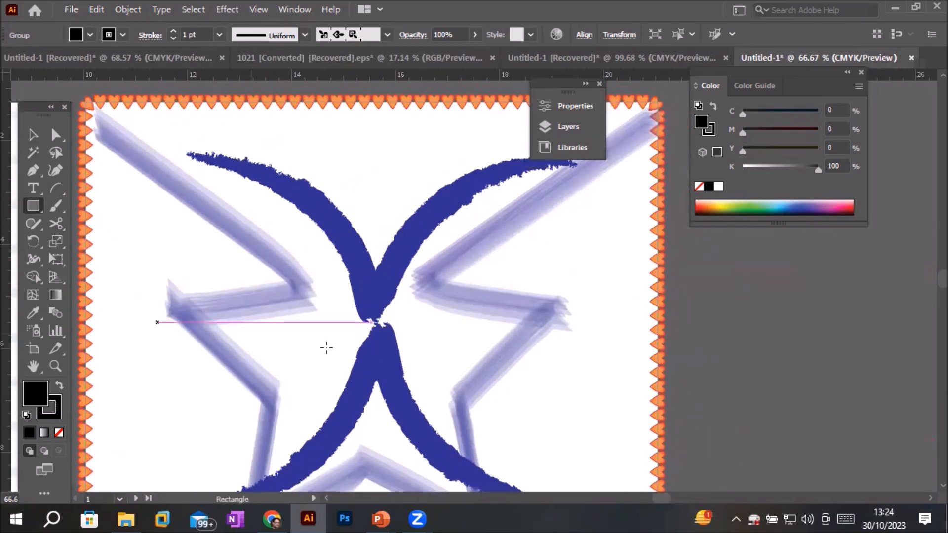
{"action": "scroll", "coordinate": [373, 321], "scroll_direction": "down", "scroll_amount": 1}
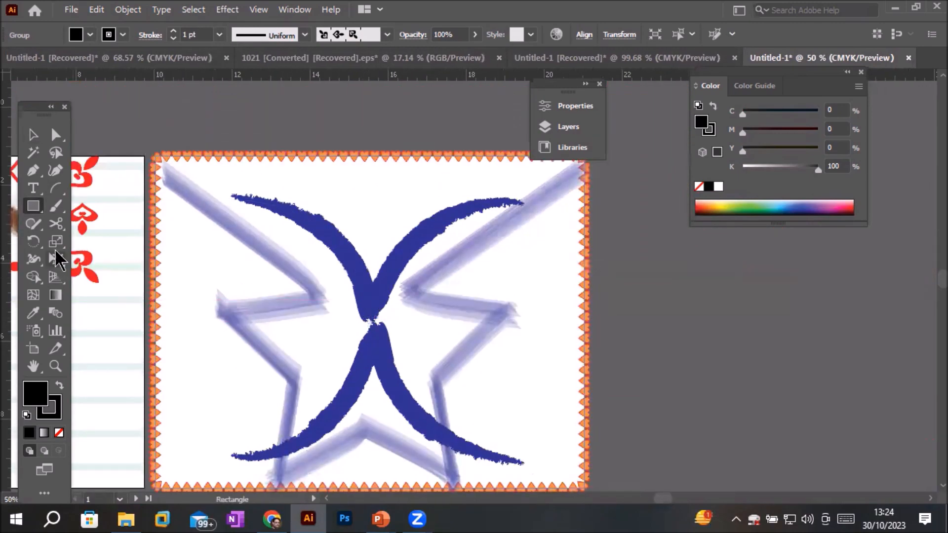
{"action": "left_click", "coordinate": [56, 189]}
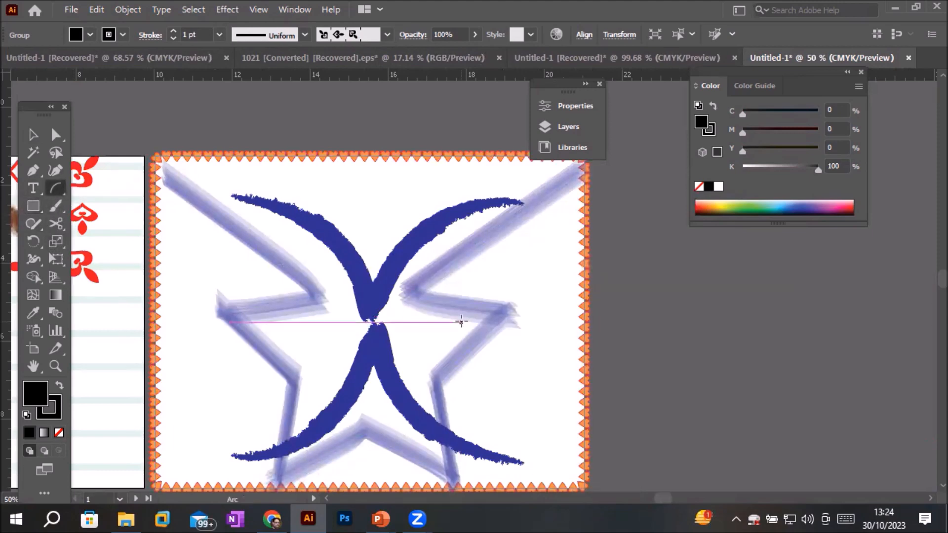
{"action": "scroll", "coordinate": [463, 317], "scroll_direction": "down", "scroll_amount": 1}
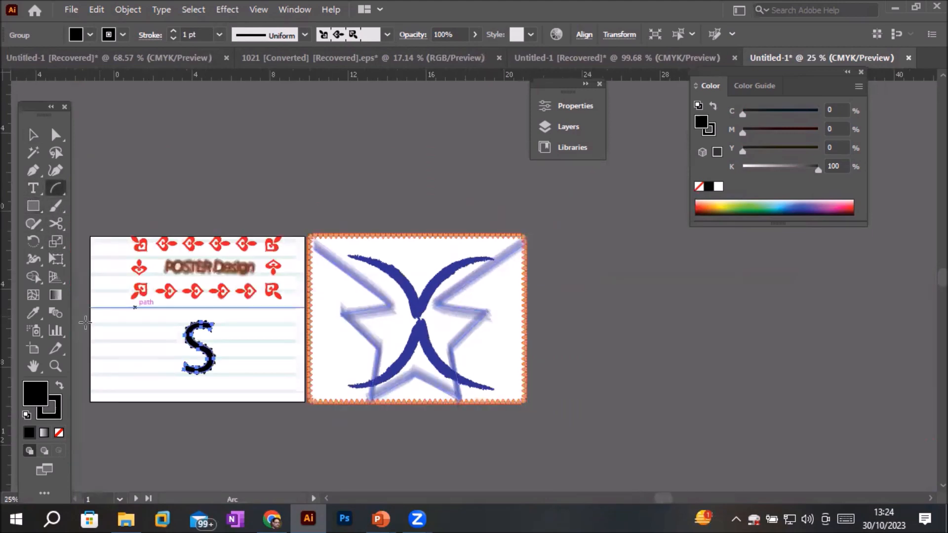
Step: Add a new 11 by 8.5 in artboard beside the BackPage artboard
{"action": "left_click", "coordinate": [32, 348]}
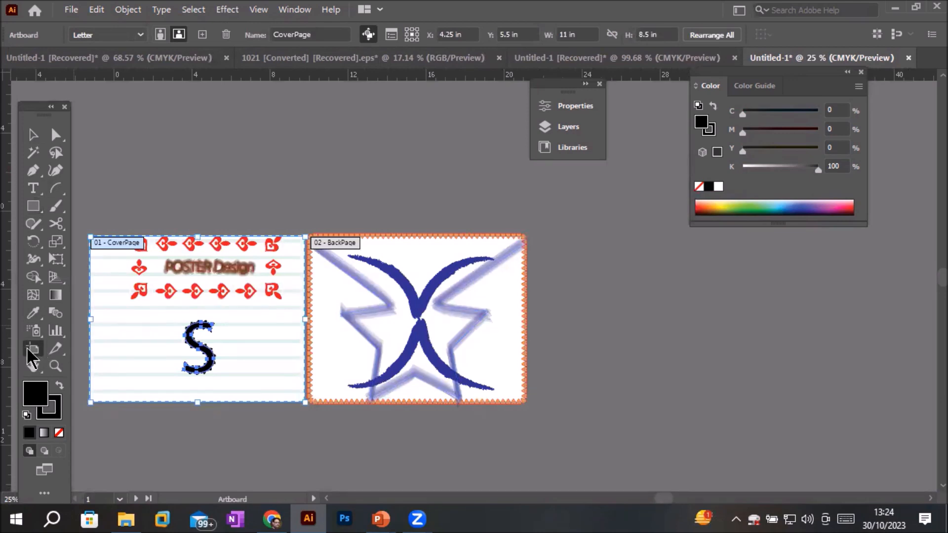
{"action": "left_click", "coordinate": [202, 34]}
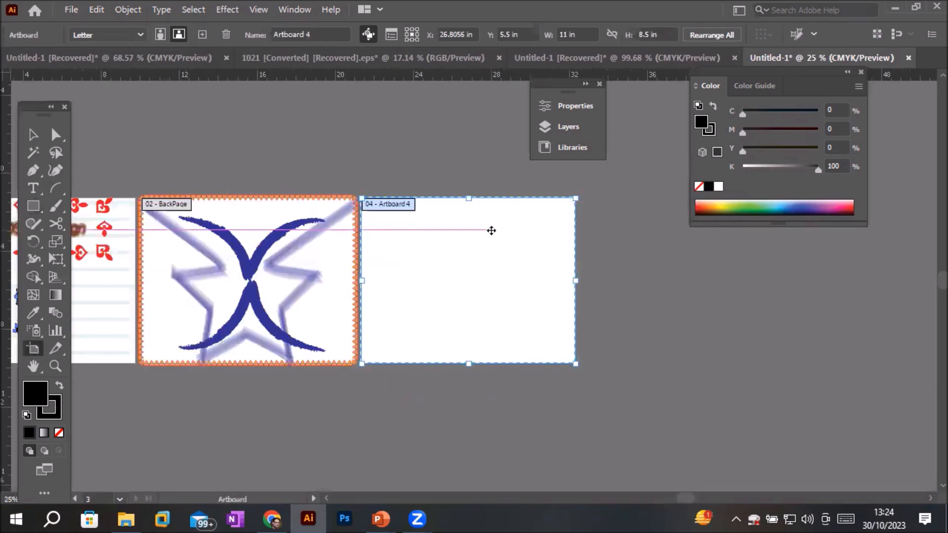
{"action": "scroll", "coordinate": [511, 234], "scroll_direction": "up", "scroll_amount": 1}
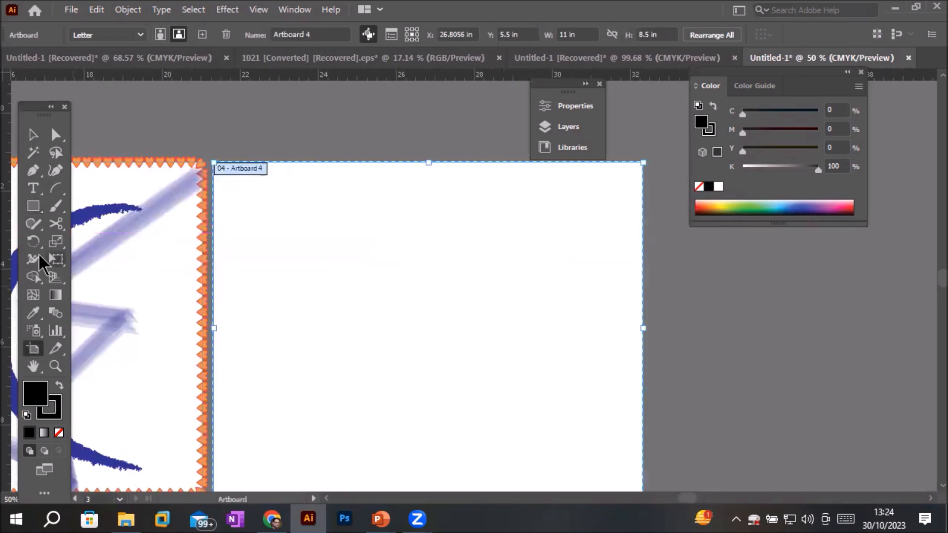
Step: Try drawing a quarter arc with the Arc tool on the new artboard, and undo it
{"action": "left_click", "coordinate": [56, 188]}
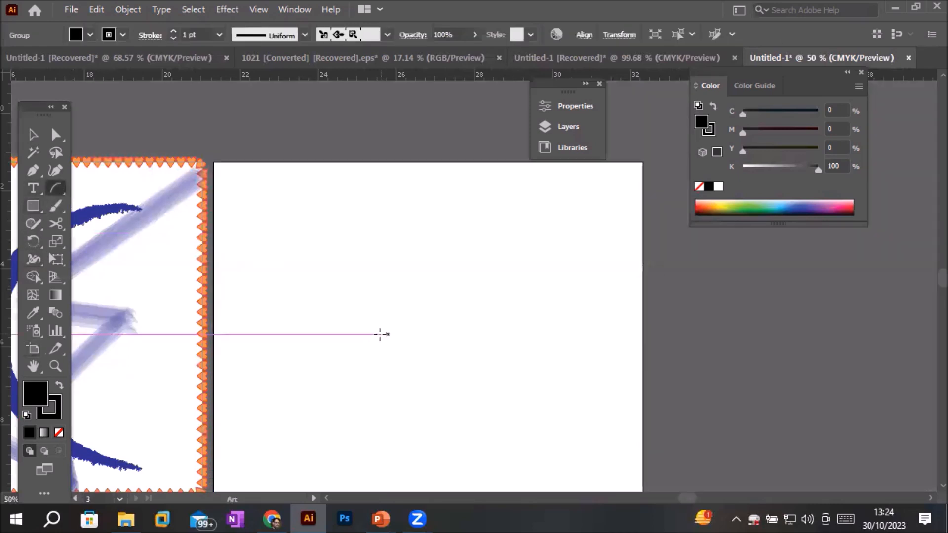
{"action": "left_click_drag", "start_coordinate": [432, 350], "coordinate": [559, 222]}
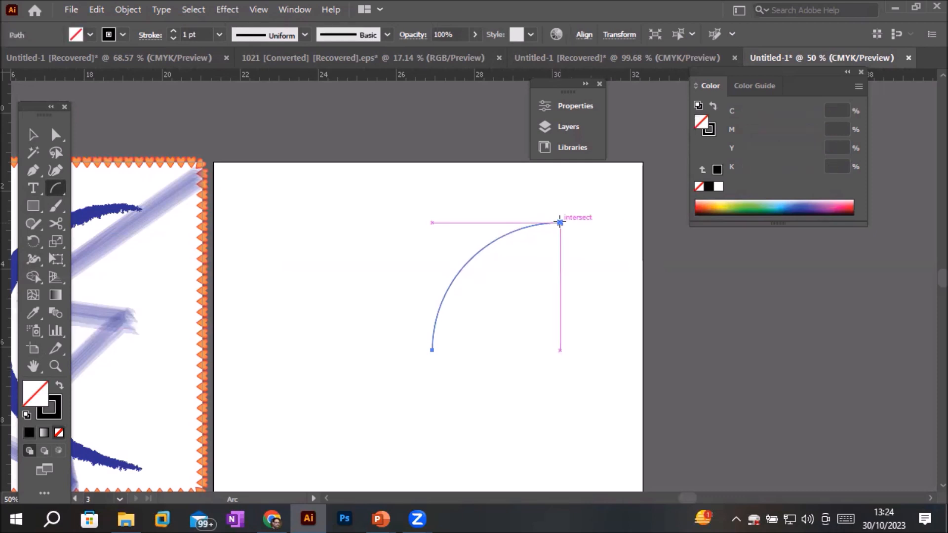
{"action": "key", "text": "ctrl+z"}
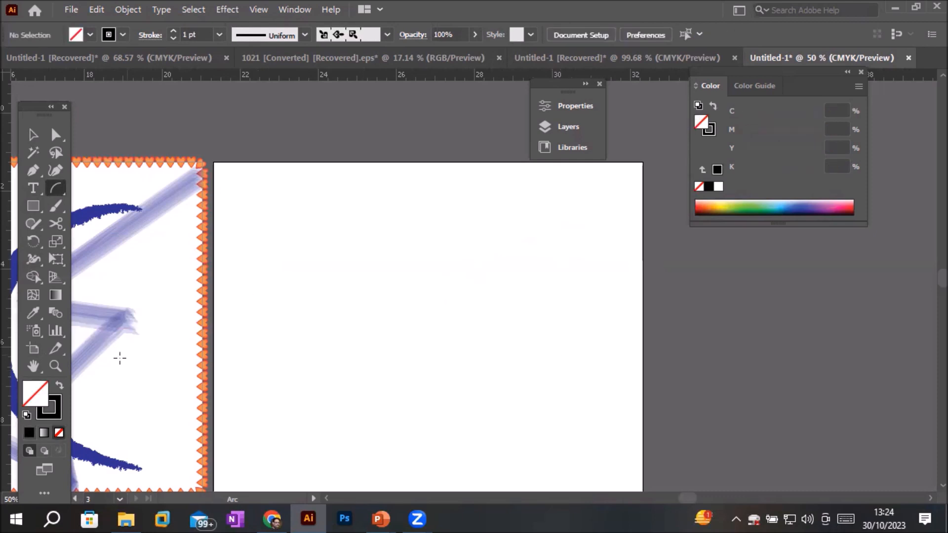
Step: Reset to the default white fill and black stroke, and swap fill and stroke back and forth
{"action": "left_click", "coordinate": [27, 416]}
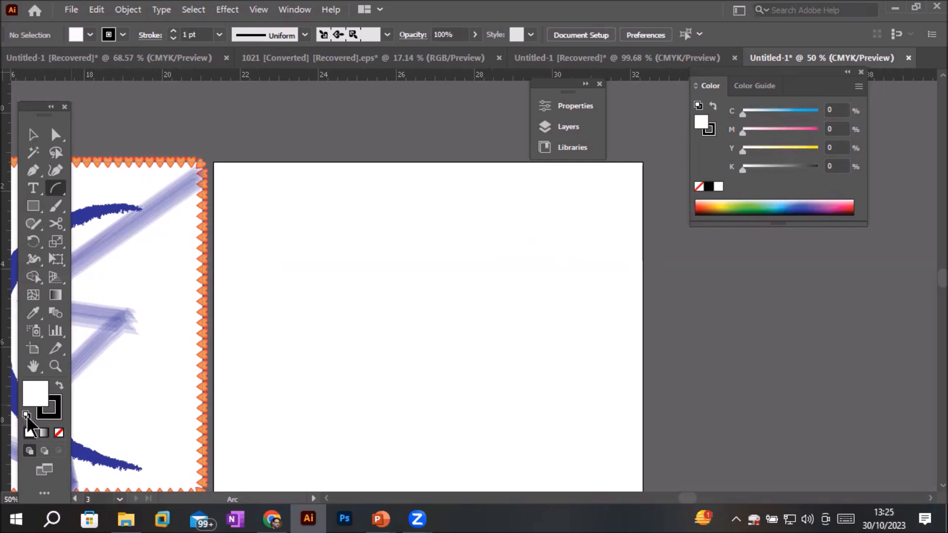
{"action": "left_click", "coordinate": [59, 386]}
{"action": "left_click", "coordinate": [60, 386]}
{"action": "left_click", "coordinate": [59, 387]}
{"action": "left_click", "coordinate": [59, 386]}
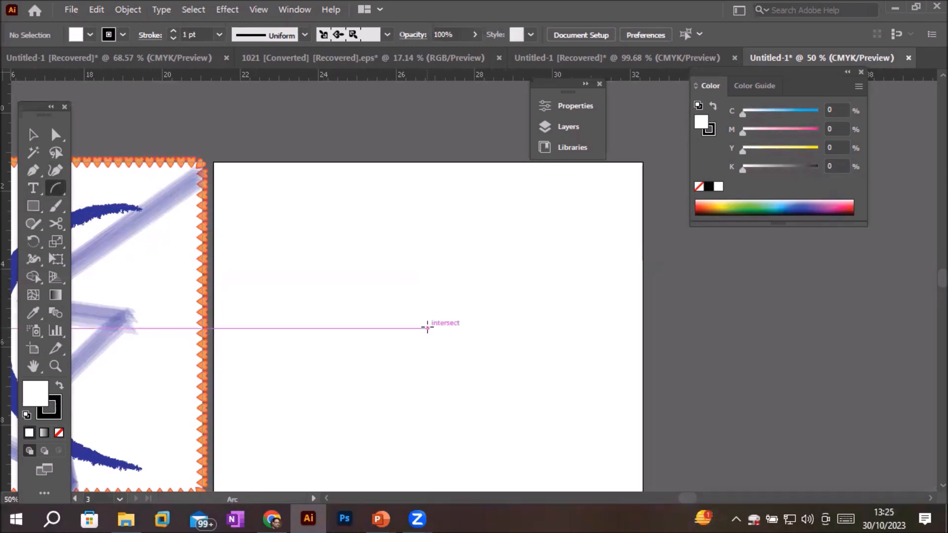
Step: Start an arc about 4.15 by 3.22 in on the new artboard and vary its curvature between shallower and steeper
{"action": "left_click_drag", "start_coordinate": [421, 330], "coordinate": [584, 206]}
{"action": "key", "text": "Up"}
{"action": "key", "text": "Up"}
{"action": "key", "text": "Up"}
{"action": "key", "text": "Up"}
{"action": "key", "text": "Up"}
{"action": "key", "text": "Up"}
{"action": "key", "text": "Up"}
{"action": "key", "text": "Down"}
{"action": "key", "text": "Down"}
{"action": "key", "text": "Down"}
{"action": "key", "text": "Down"}
{"action": "key", "text": "Down"}
{"action": "key", "text": "Down"}
{"action": "key", "text": "Down"}
{"action": "key", "text": "Down"}
{"action": "key", "text": "Down"}
{"action": "key", "text": "Down"}
{"action": "key", "text": "Down"}
{"action": "key", "text": "Down"}
{"action": "key", "text": "Down"}
{"action": "key", "text": "Down"}
{"action": "key", "text": "Down"}
{"action": "key", "text": "Down"}
{"action": "key", "text": "Down"}
{"action": "key", "text": "Down"}
{"action": "key", "text": "Down"}
{"action": "key", "text": "Down"}
{"action": "key", "text": "Down"}
{"action": "key", "text": "Down"}
{"action": "key", "text": "Down"}
{"action": "key", "text": "Down"}
{"action": "key", "text": "Down"}
{"action": "key", "text": "Down"}
{"action": "key", "text": "Down"}
{"action": "key", "text": "Down"}
{"action": "key", "text": "Down"}
{"action": "key", "text": "Down"}
{"action": "key", "text": "Down"}
{"action": "key", "text": "Down"}
{"action": "key", "text": "Up"}
{"action": "key", "text": "Up"}
{"action": "key", "text": "Up"}
{"action": "key", "text": "Up"}
{"action": "key", "text": "Up"}
{"action": "key", "text": "Up"}
{"action": "key", "text": "Up"}
{"action": "key", "text": "Up"}
{"action": "key", "text": "Up"}
{"action": "key", "text": "Up"}
{"action": "key", "text": "Up"}
{"action": "key", "text": "Up"}
{"action": "key", "text": "Up"}
{"action": "key", "text": "Up"}
{"action": "key", "text": "Up"}
{"action": "key", "text": "Up"}
{"action": "key", "text": "Down"}
{"action": "key", "text": "Down"}
{"action": "key", "text": "Down"}
{"action": "key", "text": "Down"}
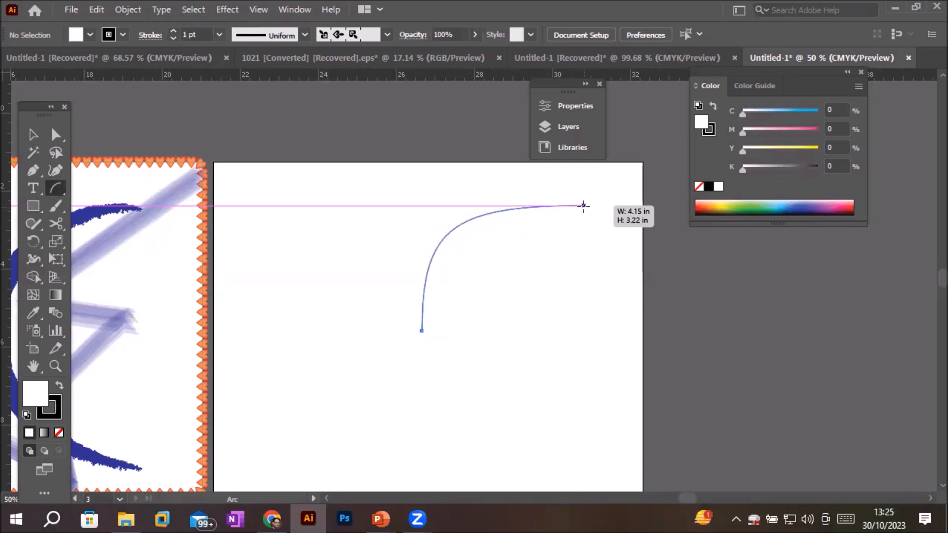
Step: Flip the arc between concave and convex, soften its curvature, and finish it bulging toward the artboard's upper left
{"action": "left_click_drag", "start_coordinate": [584, 205], "coordinate": [584, 206]}
{"action": "key", "text": "x"}
{"action": "key", "text": "x"}
{"action": "key", "text": "x"}
{"action": "key", "text": "x"}
{"action": "key", "text": "x"}
{"action": "key", "text": "x"}
{"action": "key", "text": "x"}
{"action": "key", "text": "x"}
{"action": "key", "text": "Up"}
{"action": "key", "text": "Up"}
{"action": "key", "text": "Up"}
{"action": "key", "text": "Down"}
{"action": "key", "text": "Down"}
{"action": "key", "text": "Down"}
{"action": "key", "text": "Down"}
{"action": "key", "text": "Down"}
{"action": "key", "text": "Down"}
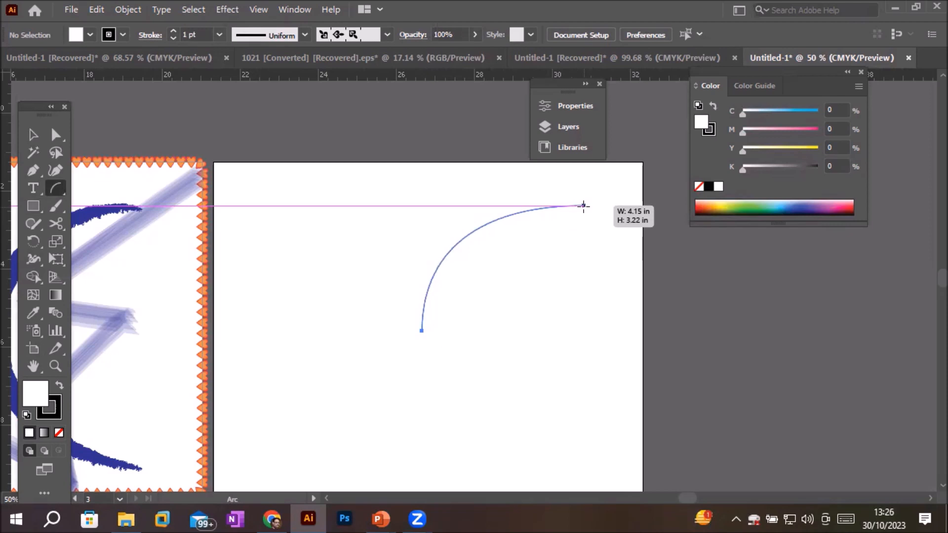
{"action": "left_click_drag", "start_coordinate": [583, 205], "coordinate": [583, 205]}
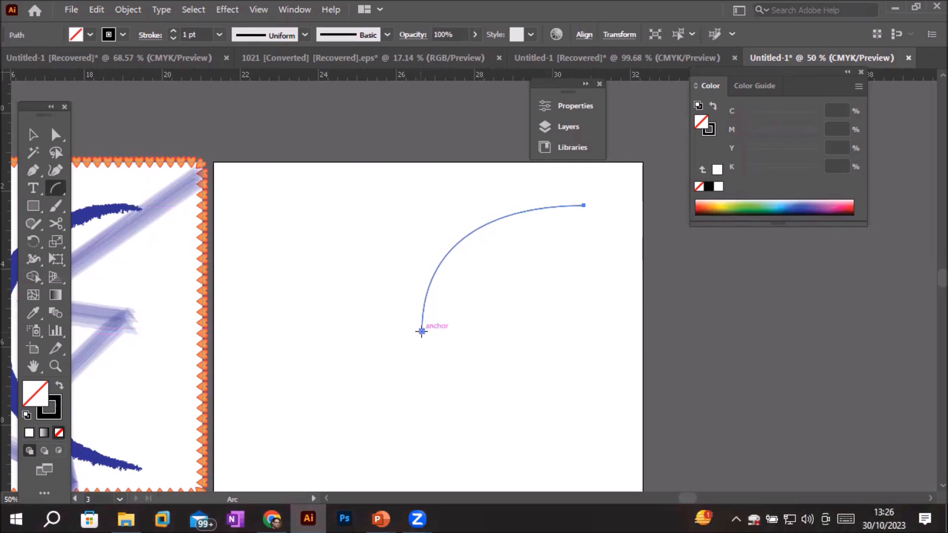
Step: Draw a second arc between the first arc's endpoints, flipped to the opposite side to form a leaf outline
{"action": "left_click_drag", "start_coordinate": [422, 331], "coordinate": [585, 206]}
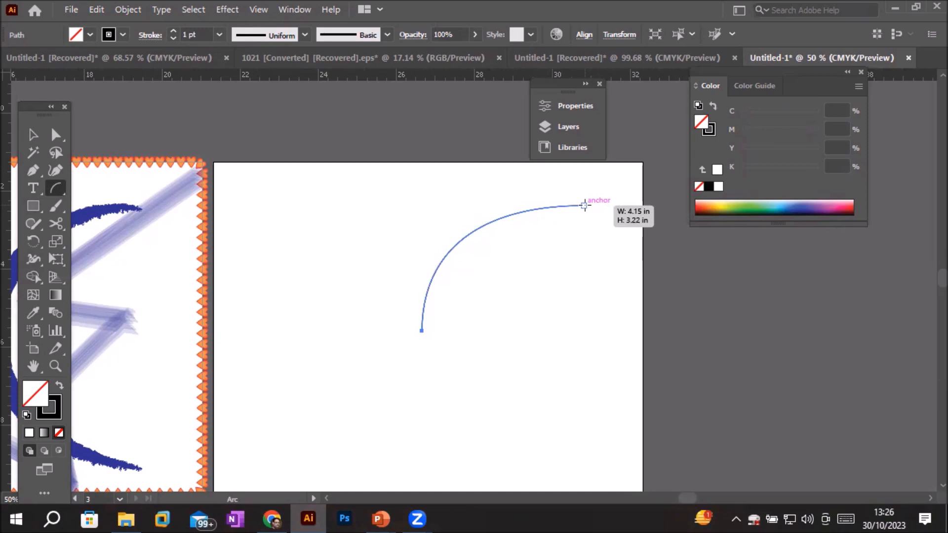
{"action": "key", "text": "x"}
{"action": "left_click_drag", "start_coordinate": [585, 205], "coordinate": [585, 205]}
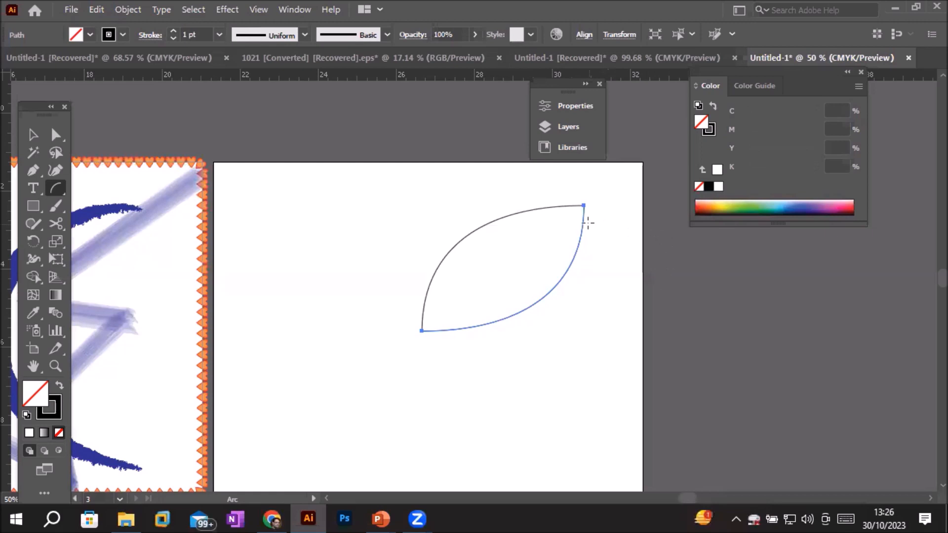
Step: Join the two arcs' endpoints at the leaf's upper-right tip
{"action": "scroll", "coordinate": [584, 207], "scroll_direction": "up", "scroll_amount": 2}
{"action": "scroll", "coordinate": [584, 207], "scroll_direction": "up", "scroll_amount": 9}
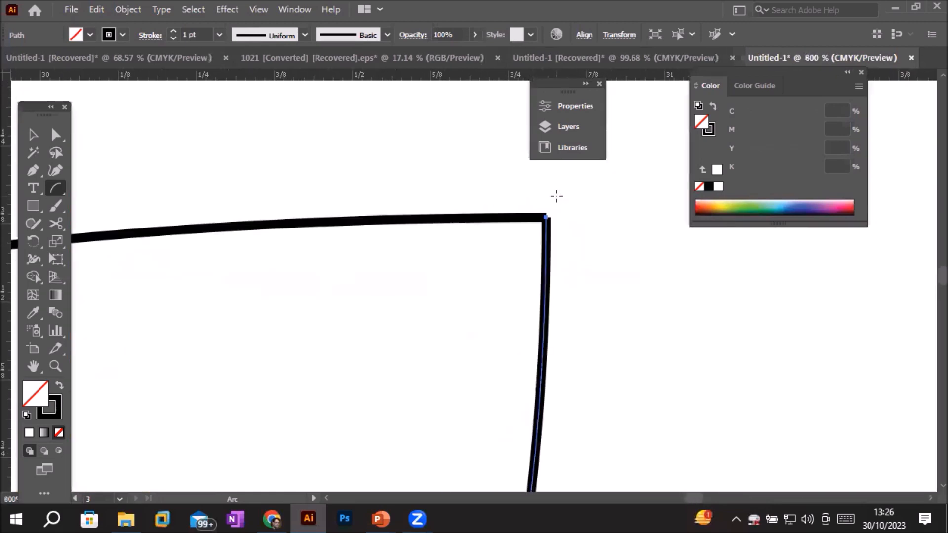
{"action": "scroll", "coordinate": [528, 211], "scroll_direction": "up", "scroll_amount": 3}
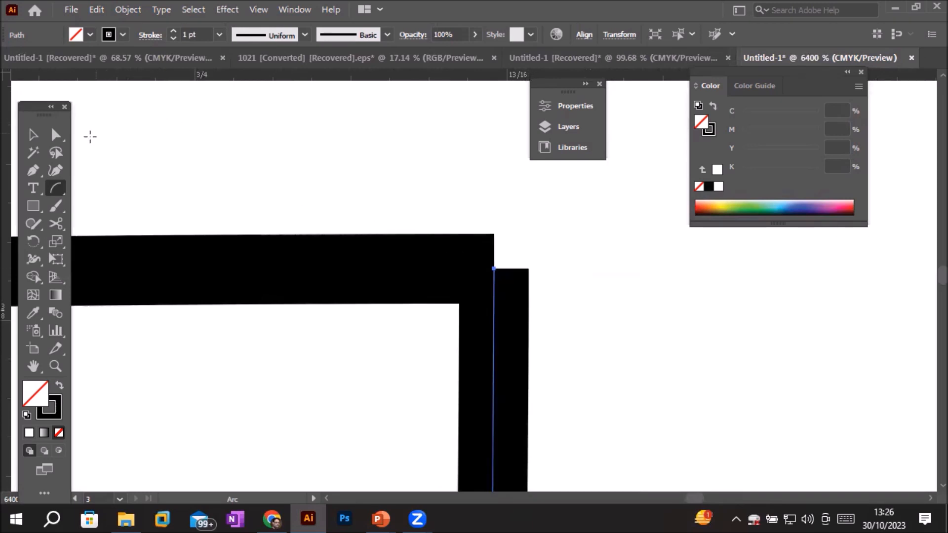
{"action": "left_click", "coordinate": [56, 134]}
{"action": "left_click_drag", "start_coordinate": [419, 243], "coordinate": [587, 403]}
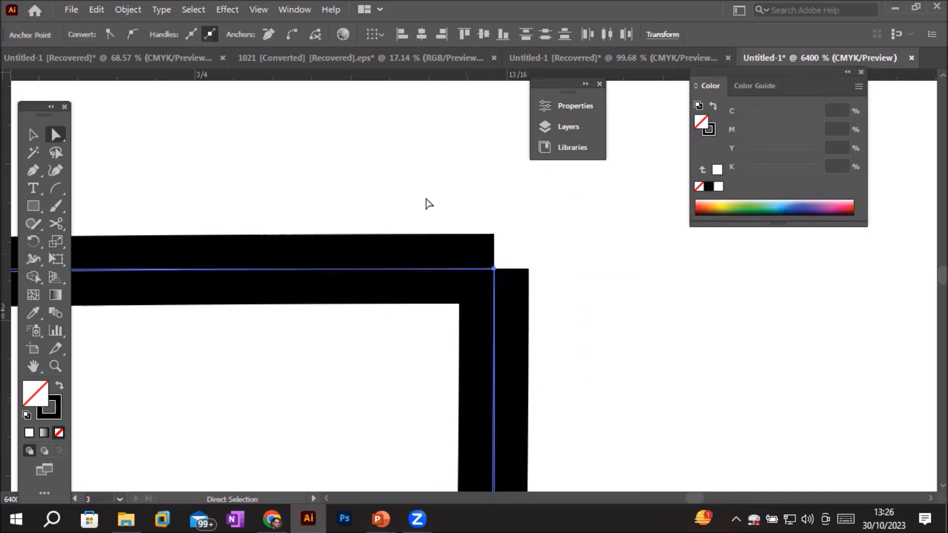
{"action": "left_click", "coordinate": [290, 35]}
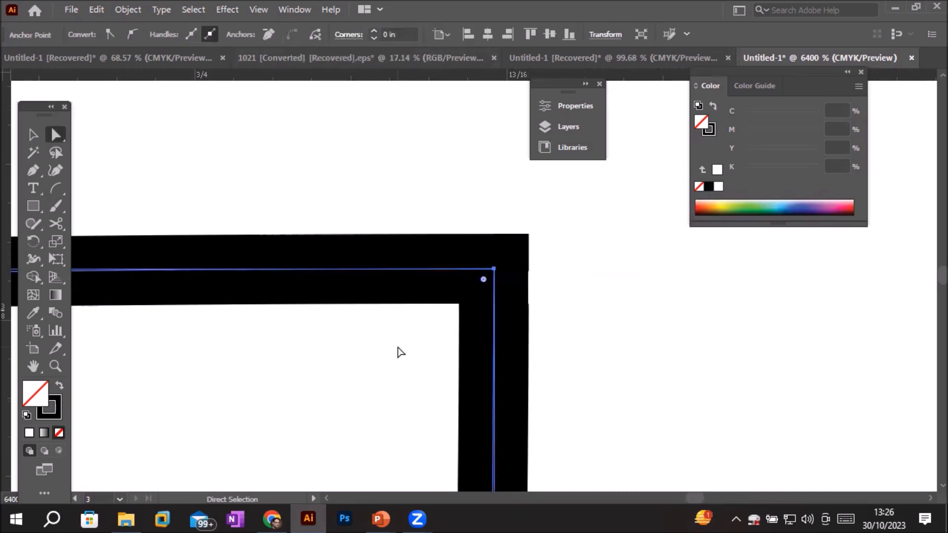
Step: Join the two arcs' endpoints at the leaf's lower-left tip to close the shape
{"action": "scroll", "coordinate": [390, 328], "scroll_direction": "down", "scroll_amount": 7}
{"action": "scroll", "coordinate": [390, 327], "scroll_direction": "down", "scroll_amount": 6}
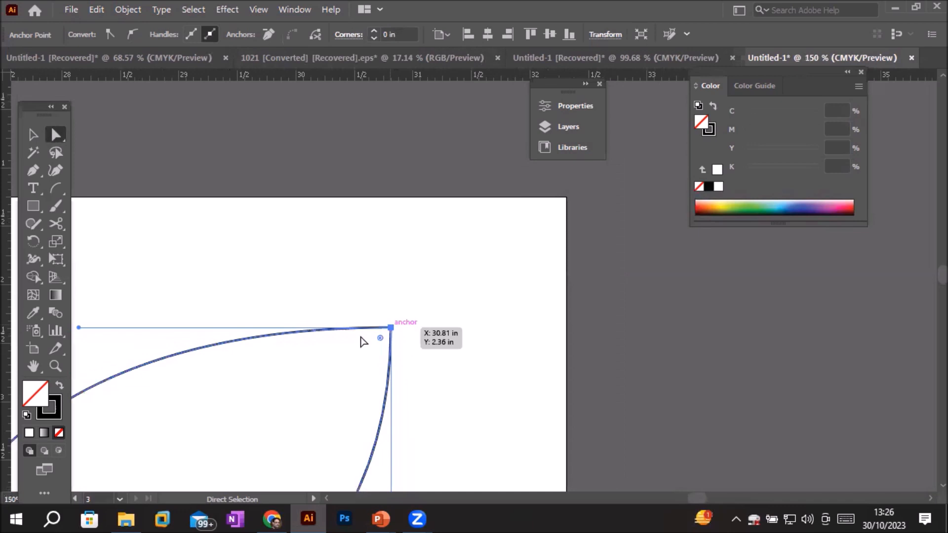
{"action": "scroll", "coordinate": [199, 435], "scroll_direction": "down", "scroll_amount": 1}
{"action": "left_click_drag", "start_coordinate": [203, 434], "coordinate": [282, 302]}
{"action": "scroll", "coordinate": [250, 331], "scroll_direction": "up", "scroll_amount": 10}
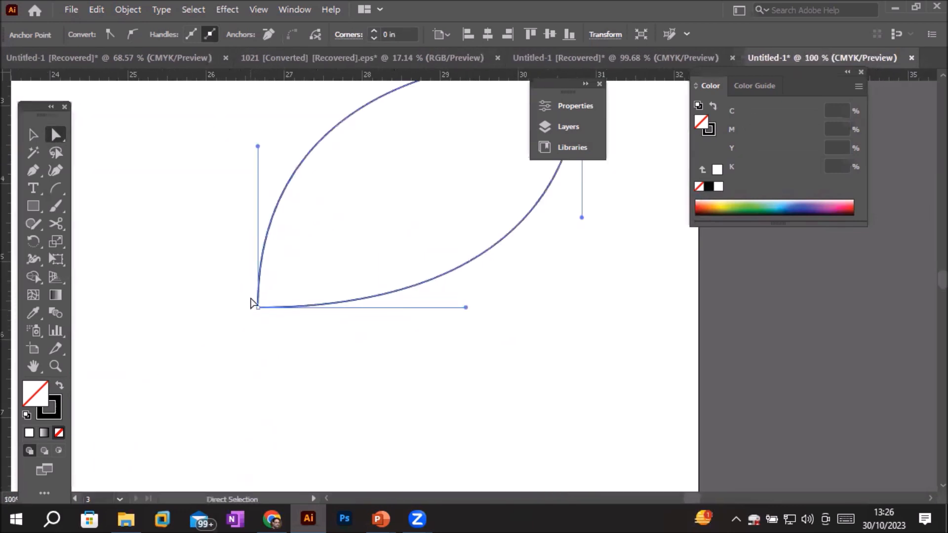
{"action": "scroll", "coordinate": [249, 370], "scroll_direction": "up", "scroll_amount": 3}
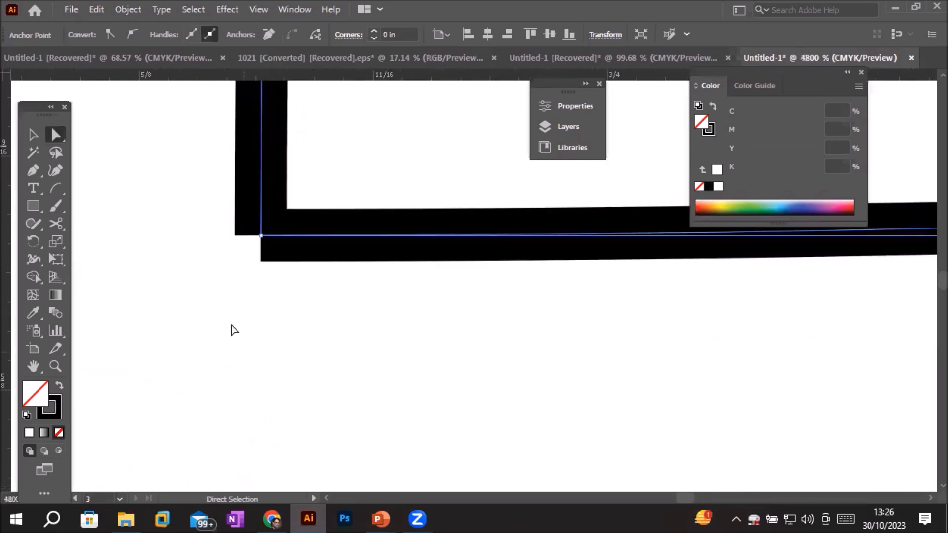
{"action": "left_click_drag", "start_coordinate": [194, 150], "coordinate": [369, 332]}
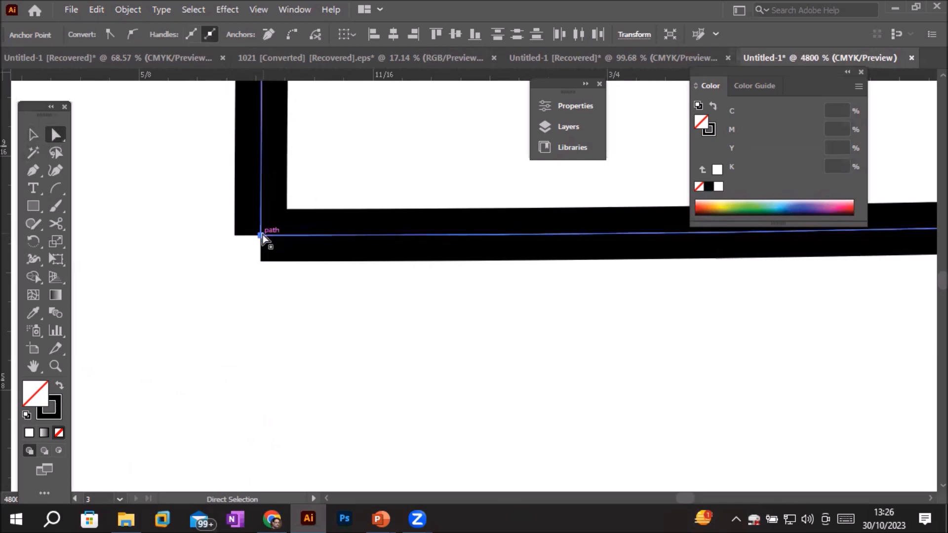
{"action": "left_click", "coordinate": [292, 34]}
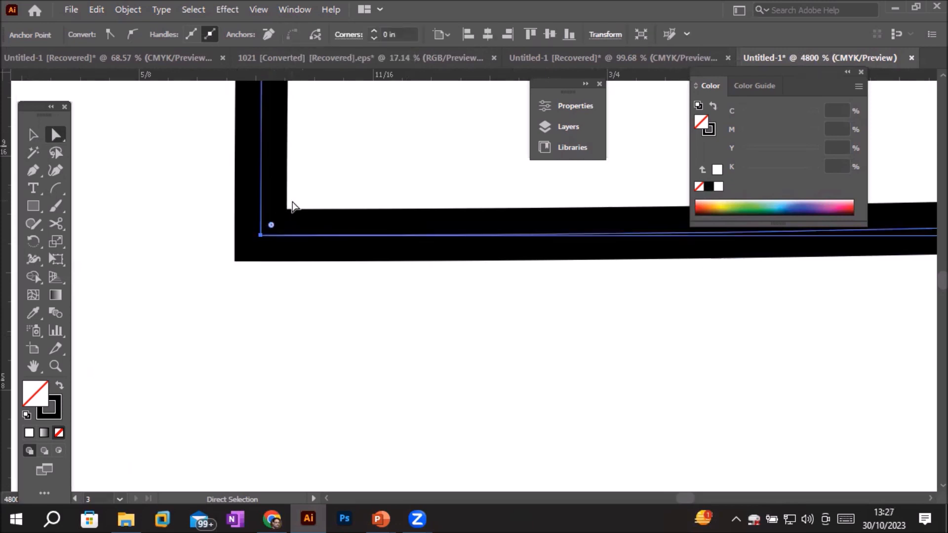
Step: Fill the closed leaf shape with green #079937
{"action": "scroll", "coordinate": [292, 202], "scroll_direction": "down", "scroll_amount": 3}
{"action": "scroll", "coordinate": [292, 203], "scroll_direction": "down", "scroll_amount": 7}
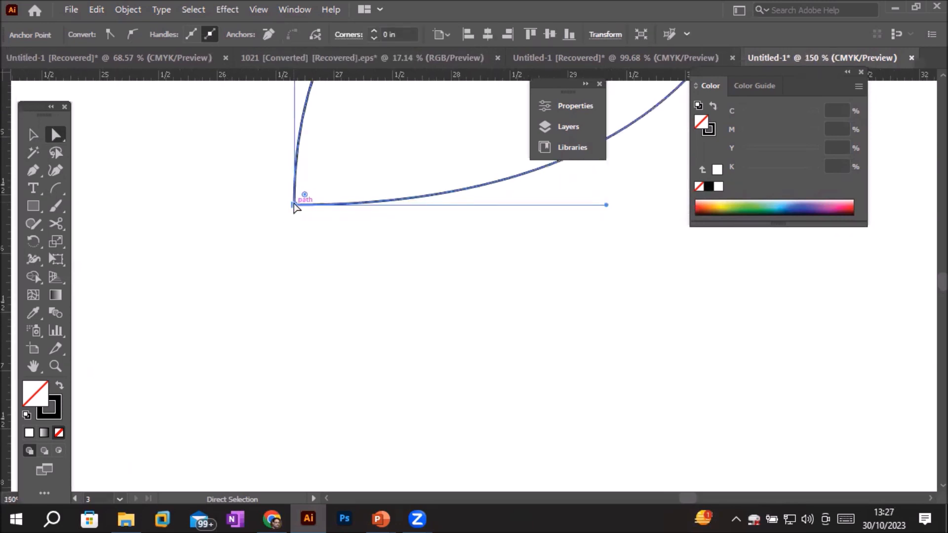
{"action": "left_click_drag", "start_coordinate": [402, 172], "coordinate": [286, 389]}
{"action": "scroll", "coordinate": [396, 266], "scroll_direction": "down", "scroll_amount": 2}
{"action": "scroll", "coordinate": [396, 267], "scroll_direction": "down", "scroll_amount": 1}
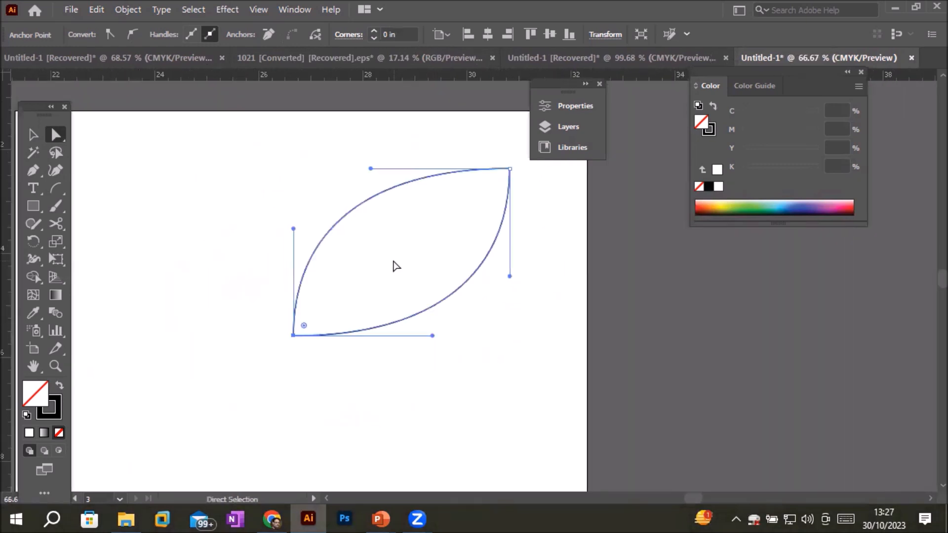
{"action": "double_click", "coordinate": [39, 398]}
{"action": "left_click", "coordinate": [445, 178]}
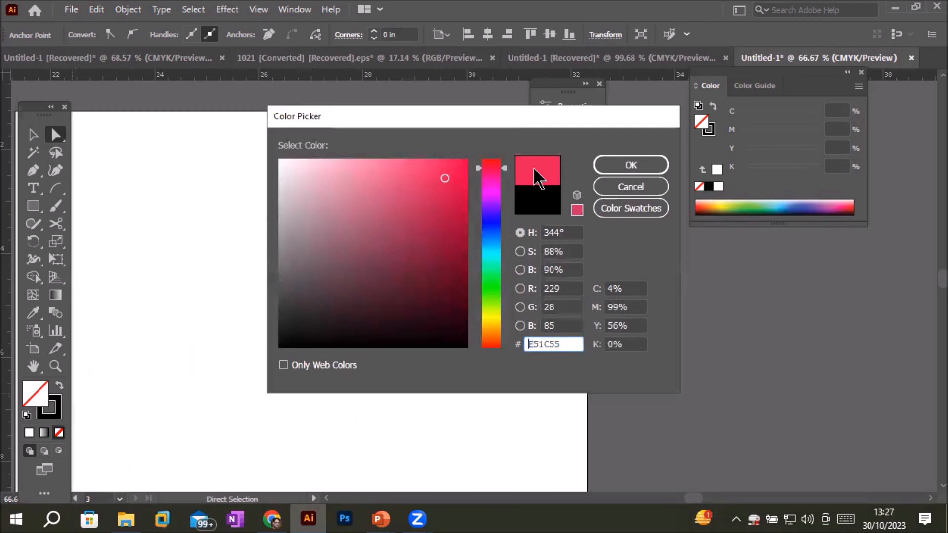
{"action": "left_click", "coordinate": [491, 275]}
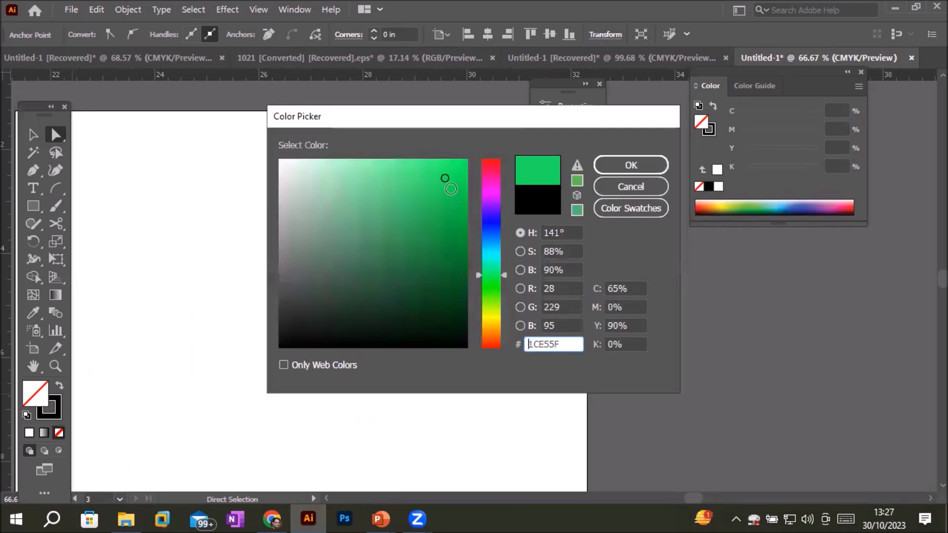
{"action": "left_click_drag", "start_coordinate": [446, 182], "coordinate": [460, 234]}
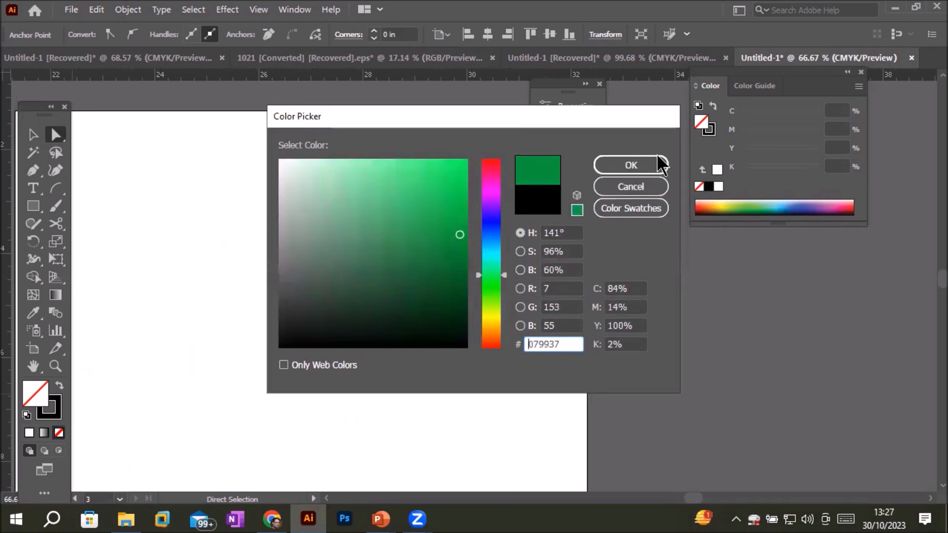
{"action": "left_click", "coordinate": [641, 169]}
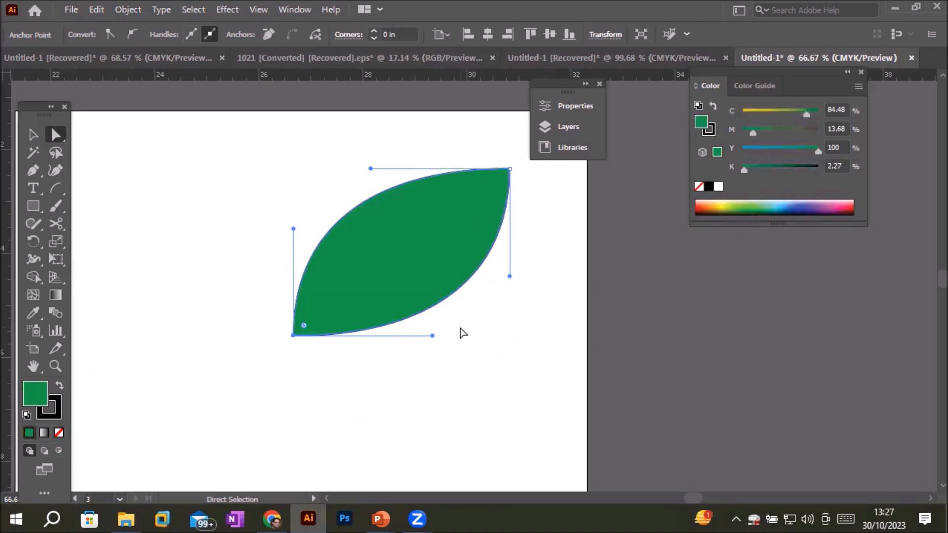
Step: Set the leaf's stroke to a pinkish red (C 0, M 99.12, Y 57.48, K 0.01)
{"action": "left_click", "coordinate": [55, 419]}
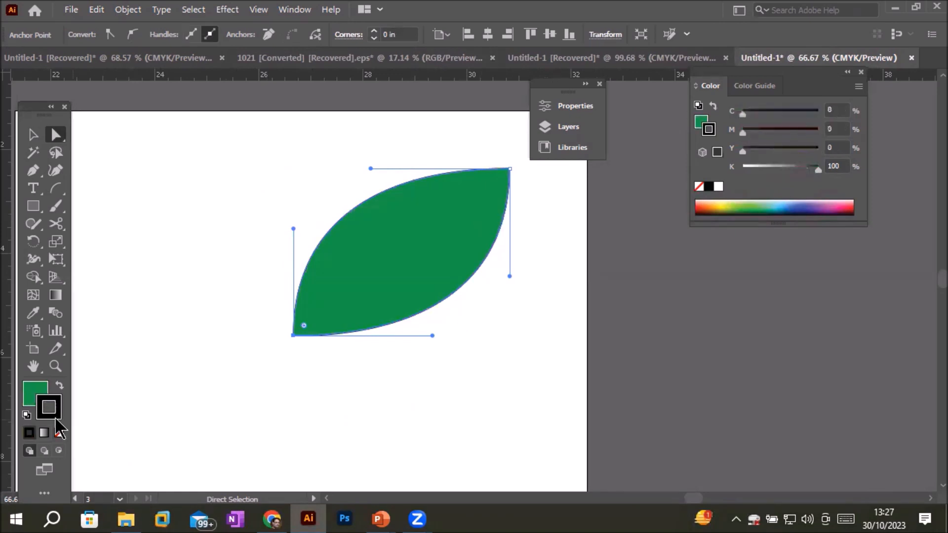
{"action": "double_click", "coordinate": [56, 421]}
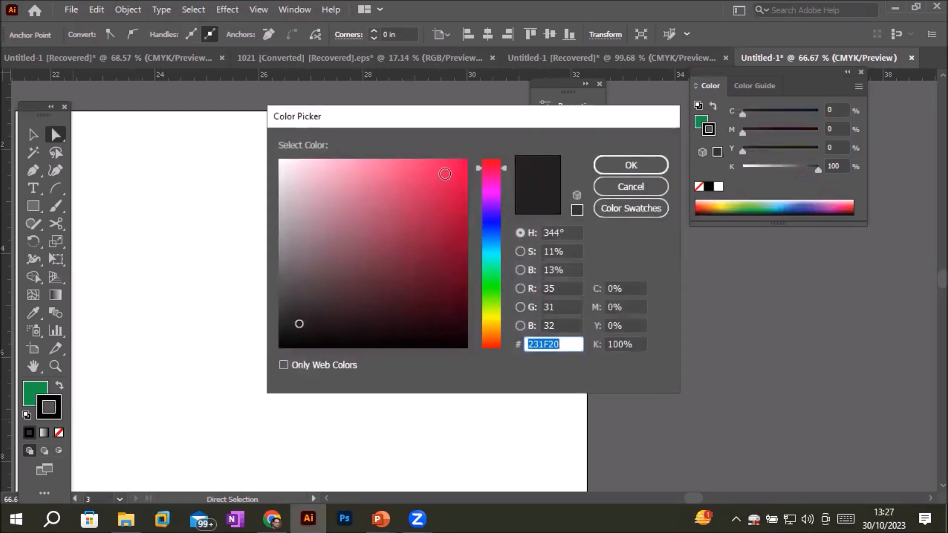
{"action": "left_click", "coordinate": [451, 171]}
{"action": "left_click", "coordinate": [639, 166]}
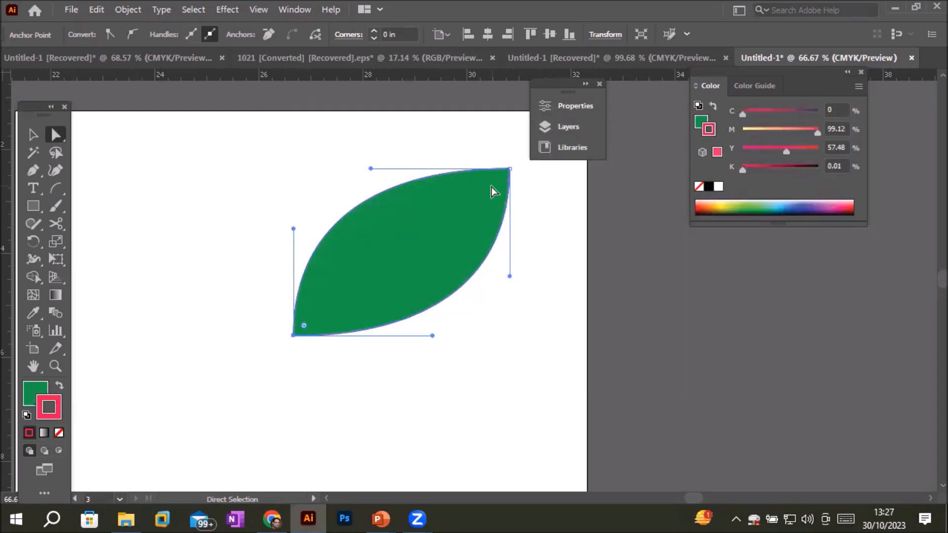
Step: Increase the leaf's stroke weight to 12 pt
{"action": "scroll", "coordinate": [494, 173], "scroll_direction": "up", "scroll_amount": 7}
{"action": "scroll", "coordinate": [484, 123], "scroll_direction": "down", "scroll_amount": 6}
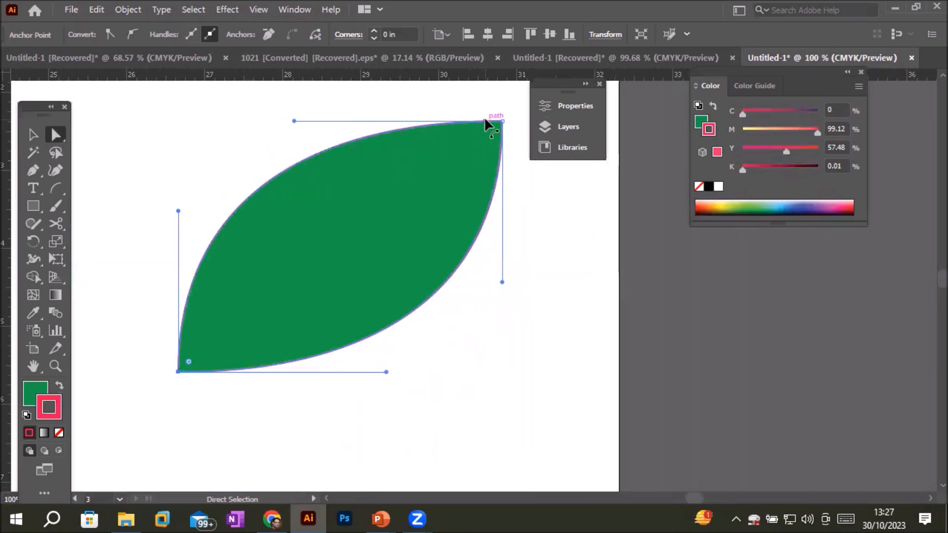
{"action": "left_click", "coordinate": [576, 106]}
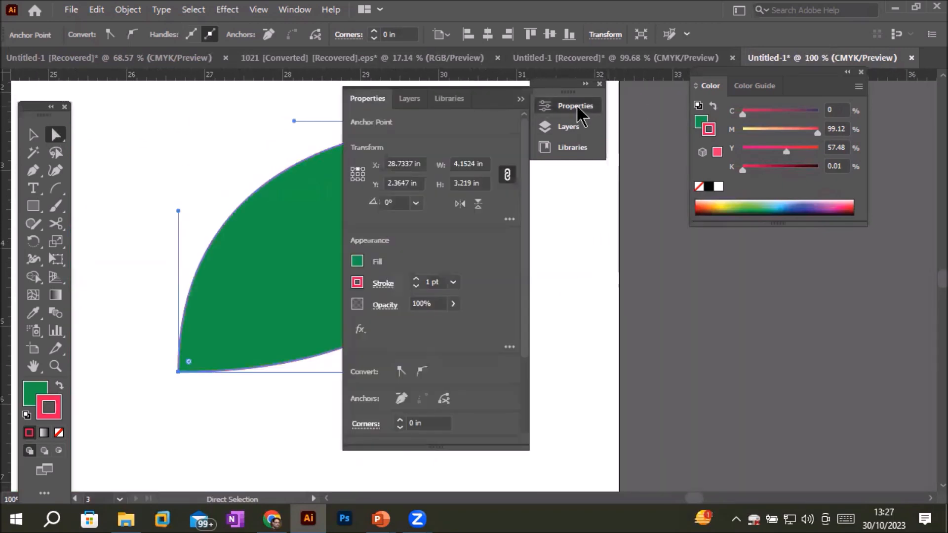
{"action": "mouse_move", "coordinate": [391, 95]}
{"action": "left_mouse_down"}
{"action": "mouse_move", "coordinate": [469, 120]}
{"action": "mouse_move", "coordinate": [375, 103]}
{"action": "mouse_move", "coordinate": [395, 100]}
{"action": "mouse_move", "coordinate": [456, 115]}
{"action": "mouse_move", "coordinate": [368, 107]}
{"action": "left_mouse_up"}
{"action": "left_click", "coordinate": [415, 279]}
{"action": "left_click", "coordinate": [416, 279]}
{"action": "left_click", "coordinate": [416, 279]}
{"action": "left_click", "coordinate": [416, 279]}
{"action": "left_click", "coordinate": [416, 279]}
{"action": "left_click", "coordinate": [415, 279]}
{"action": "left_click", "coordinate": [416, 279]}
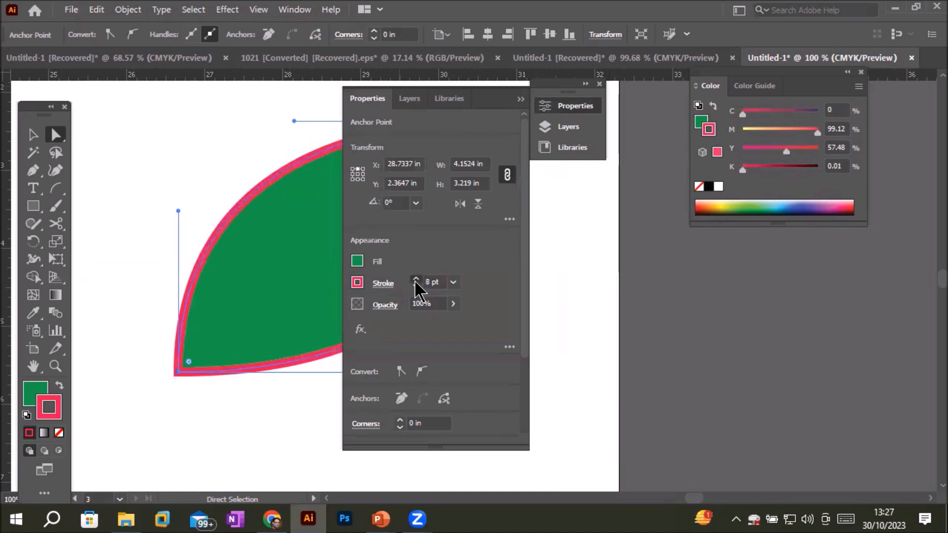
{"action": "left_click", "coordinate": [416, 279]}
{"action": "left_click", "coordinate": [416, 279]}
{"action": "left_click", "coordinate": [416, 279]}
{"action": "left_click", "coordinate": [415, 279]}
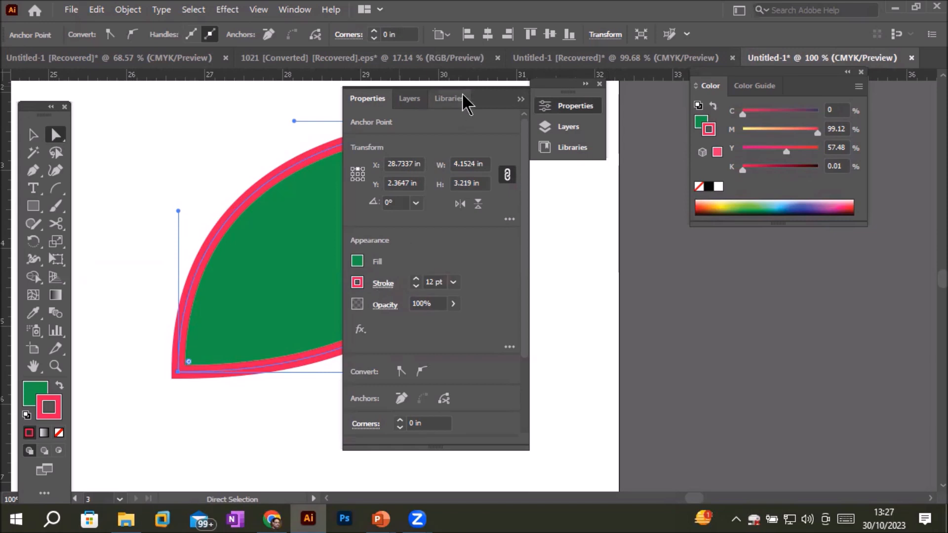
{"action": "left_click", "coordinate": [520, 101]}
Step: Open the Arc tool's options and set the arc type to Closed with its base along the X axis
{"action": "scroll", "coordinate": [402, 280], "scroll_direction": "down", "scroll_amount": 3}
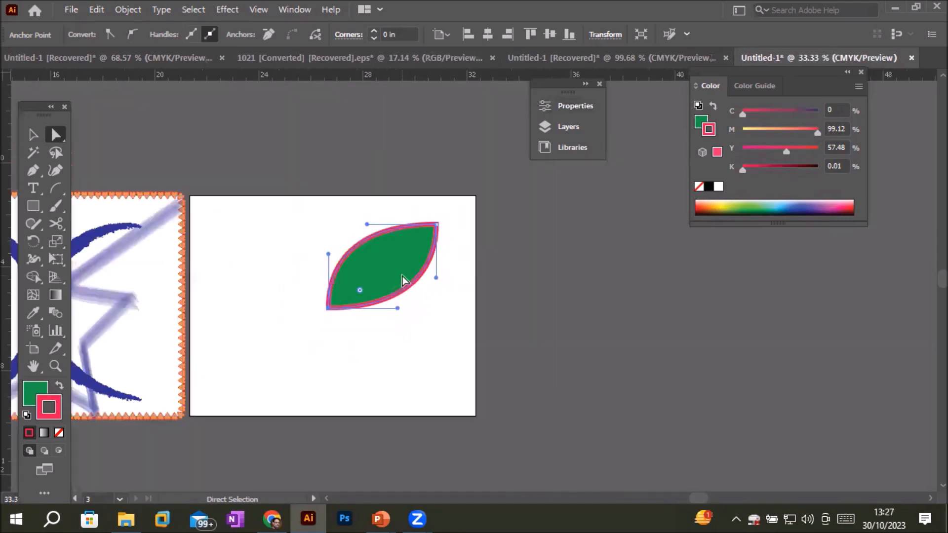
{"action": "left_click", "coordinate": [34, 135]}
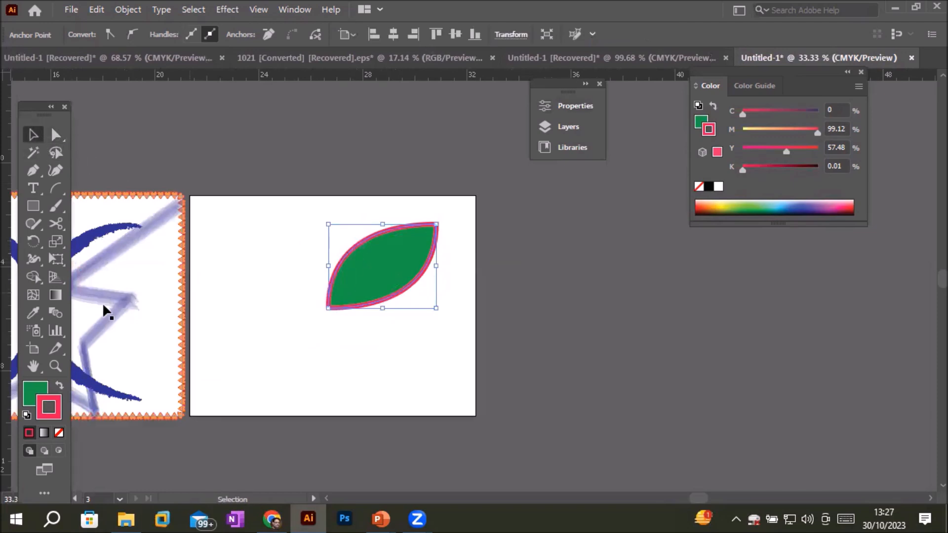
{"action": "double_click", "coordinate": [56, 189]}
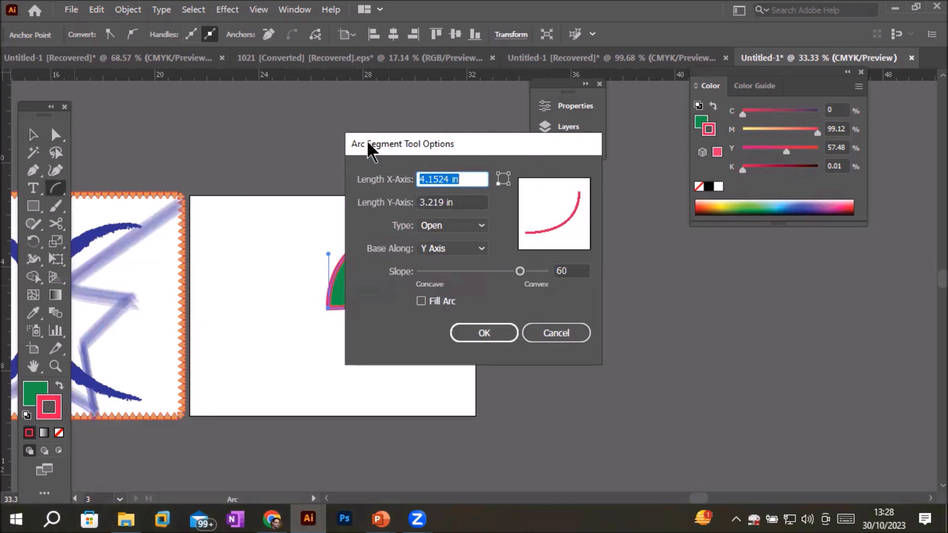
{"action": "left_click", "coordinate": [469, 174]}
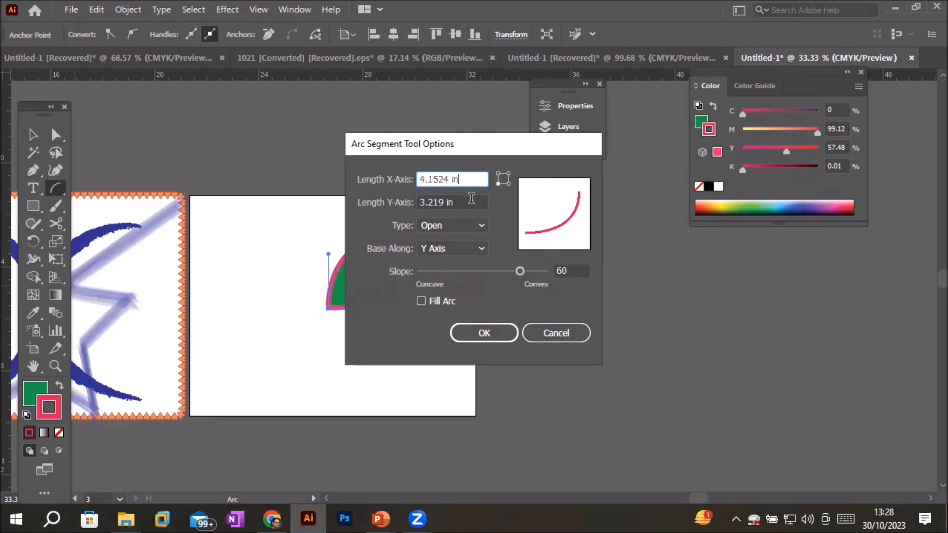
{"action": "left_click", "coordinate": [469, 201]}
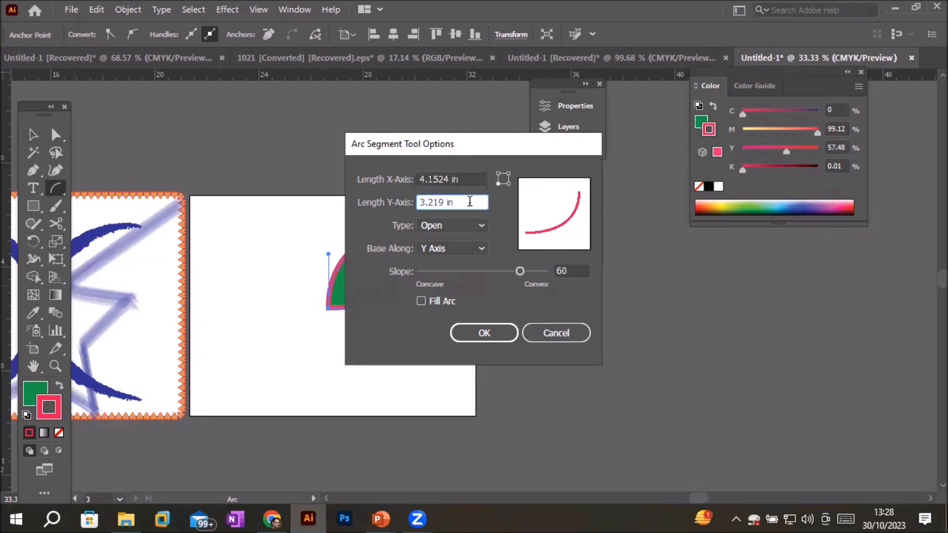
{"action": "left_click", "coordinate": [482, 227]}
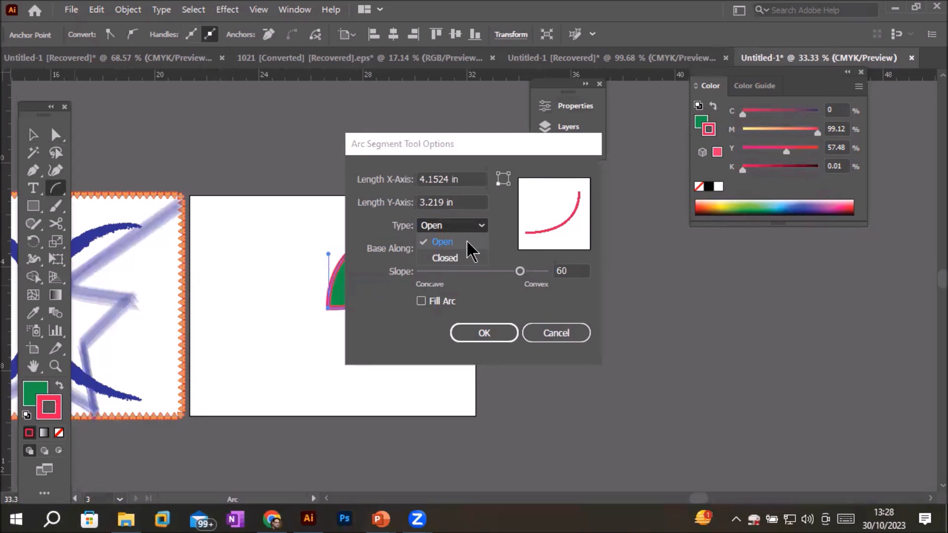
{"action": "left_click", "coordinate": [459, 259]}
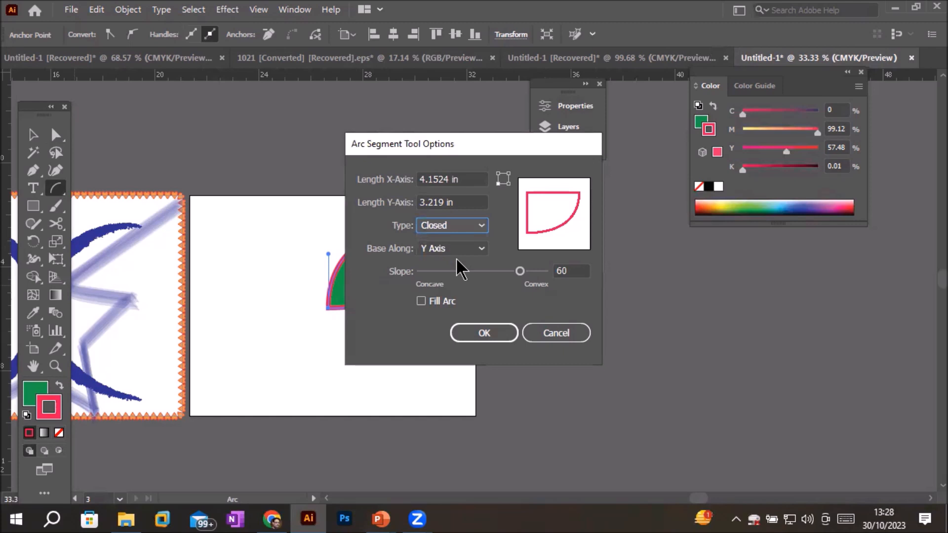
{"action": "left_click", "coordinate": [477, 249]}
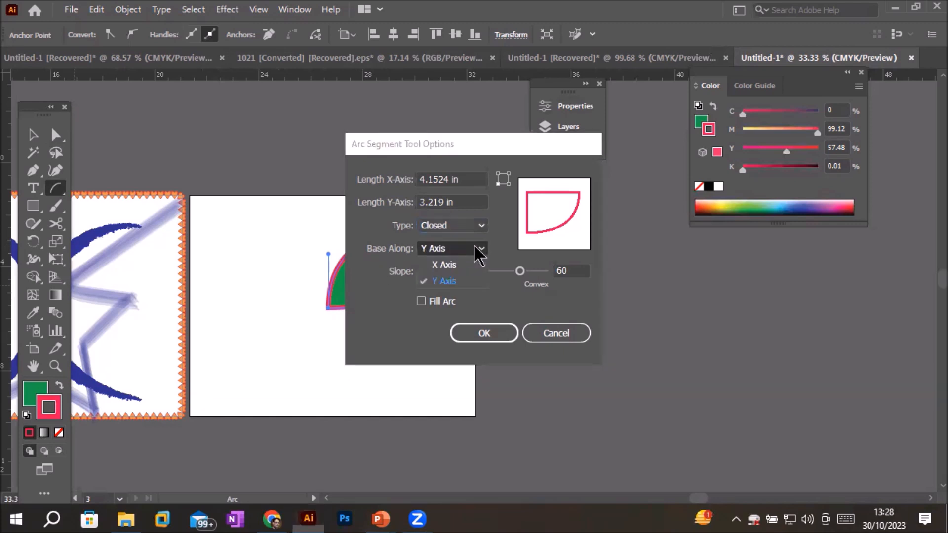
{"action": "left_click", "coordinate": [452, 265]}
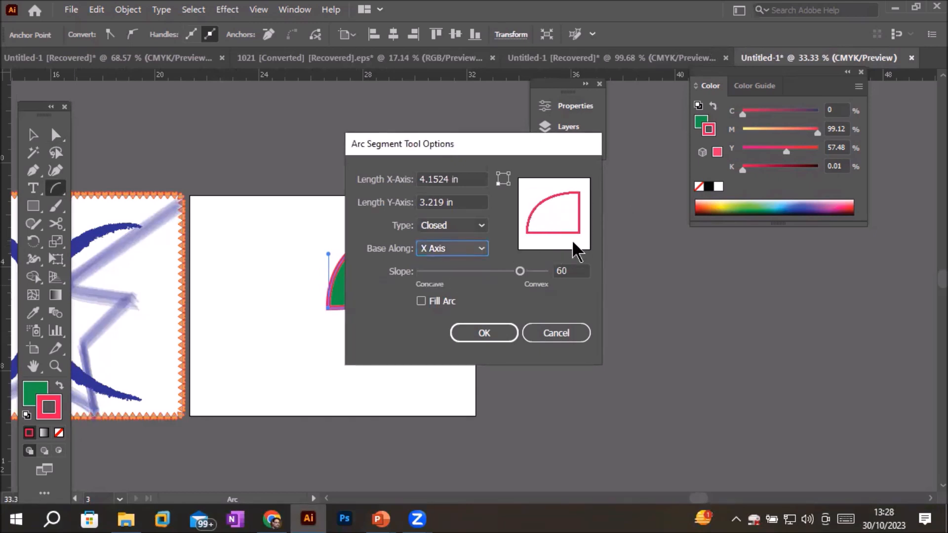
Step: Set the arc's base along the Y axis and compare the Open and Closed types, choosing Closed
{"action": "left_click", "coordinate": [479, 251]}
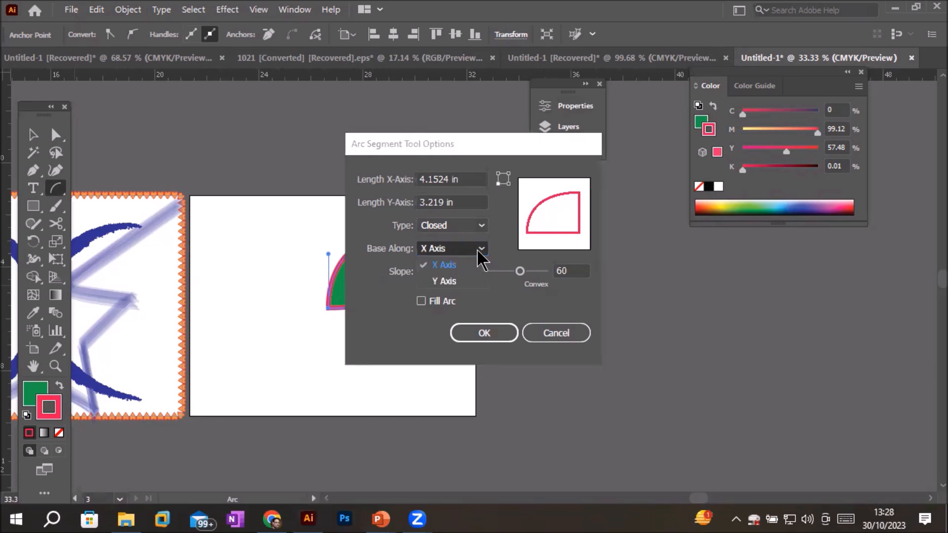
{"action": "left_click", "coordinate": [461, 279]}
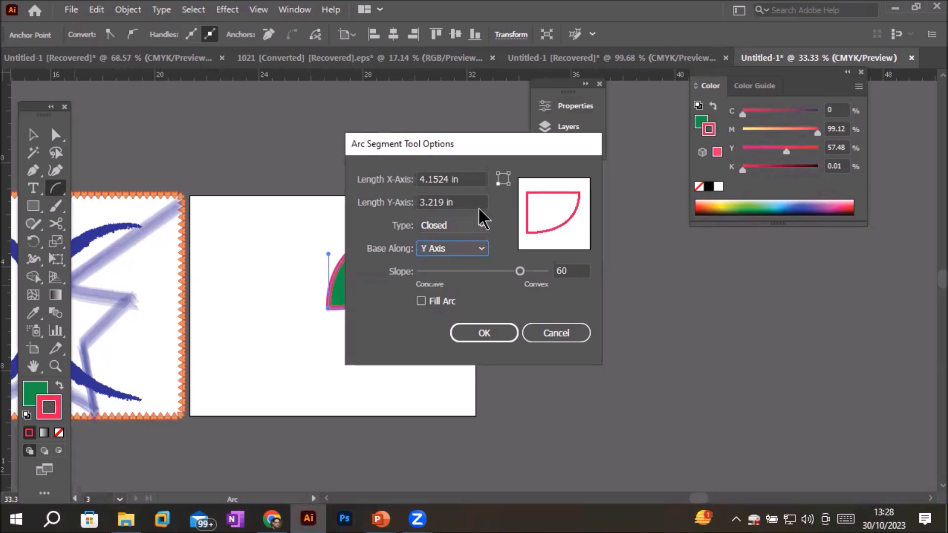
{"action": "left_click", "coordinate": [480, 227]}
{"action": "left_click", "coordinate": [464, 245]}
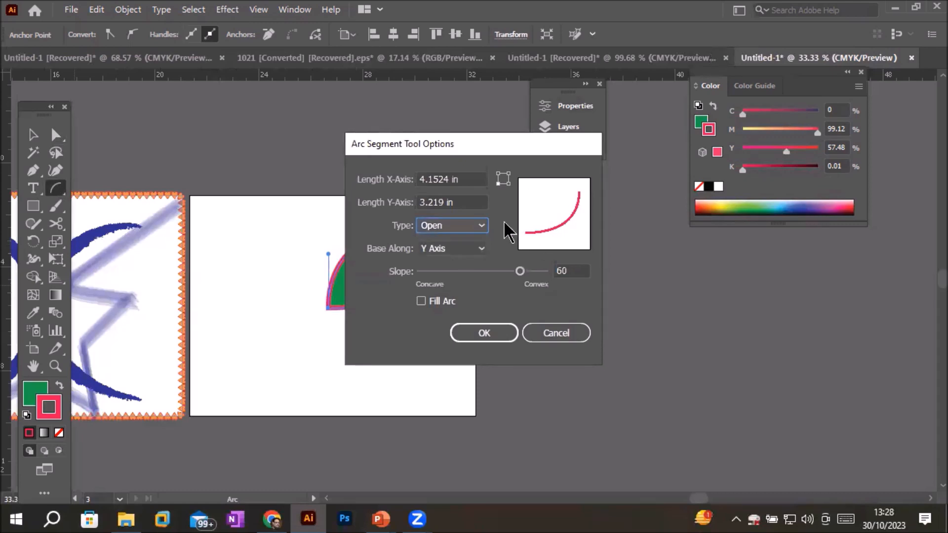
{"action": "left_click", "coordinate": [484, 227]}
{"action": "left_click", "coordinate": [449, 259]}
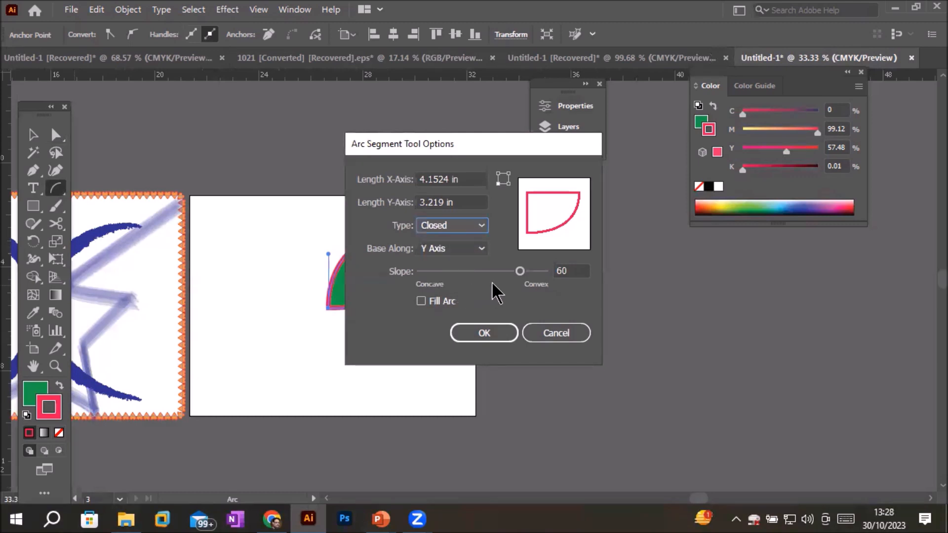
Step: Try the arc's slope at -100, set it to 100, and enable Fill Arc
{"action": "left_click_drag", "start_coordinate": [520, 271], "coordinate": [404, 276]}
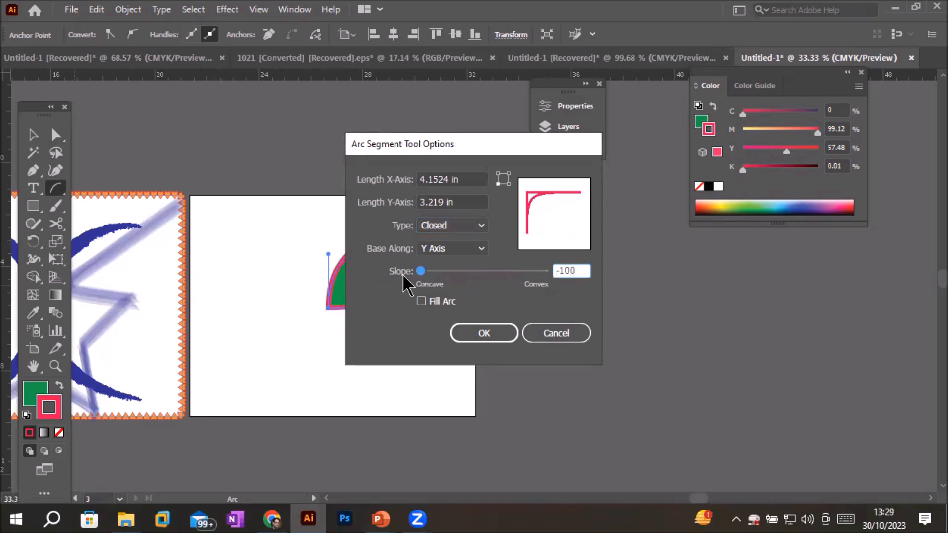
{"action": "left_click_drag", "start_coordinate": [422, 272], "coordinate": [548, 279]}
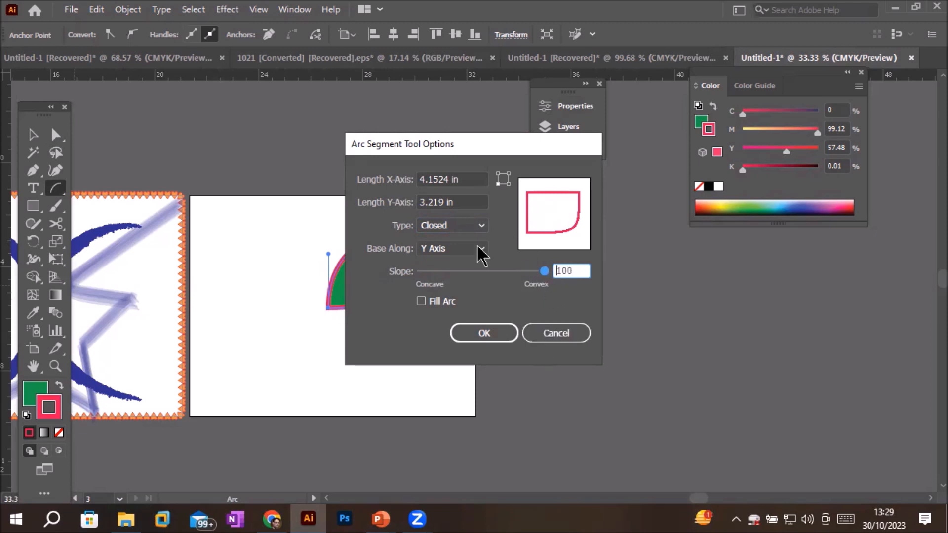
{"action": "left_click", "coordinate": [421, 301]}
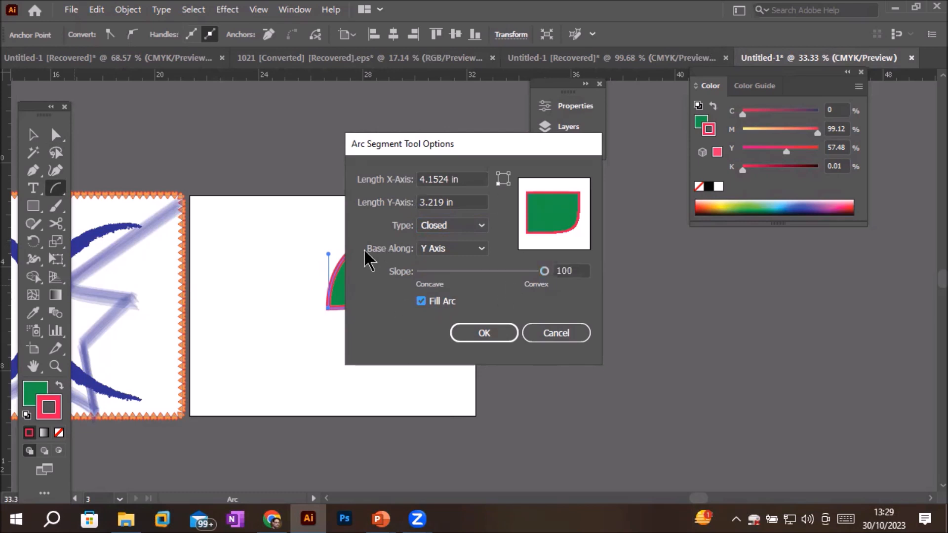
{"action": "left_click", "coordinate": [483, 335]}
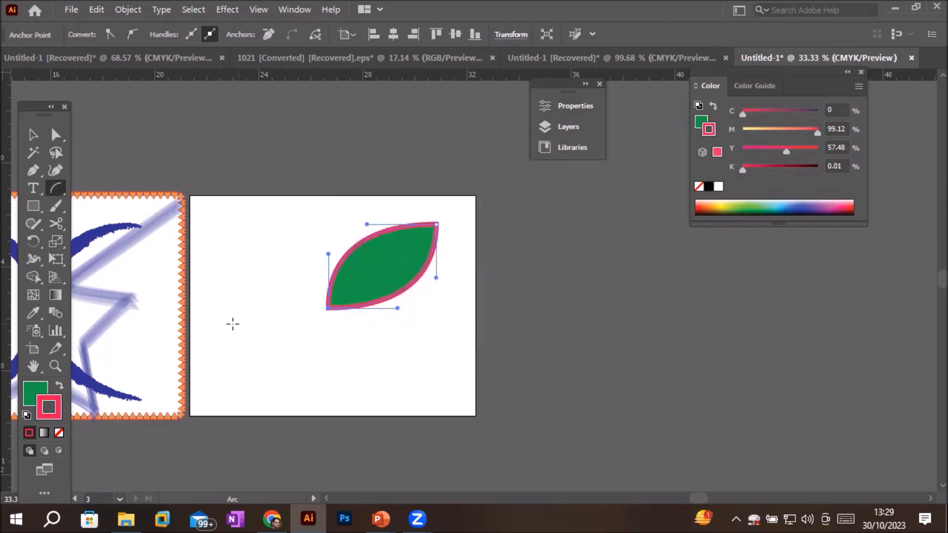
Step: Draw a filled closed arc about 4.06 by 3.79 in left of the leaf, and another about 4.74 by 2.97 in below it, undoing the second
{"action": "left_click_drag", "start_coordinate": [222, 364], "coordinate": [326, 266]}
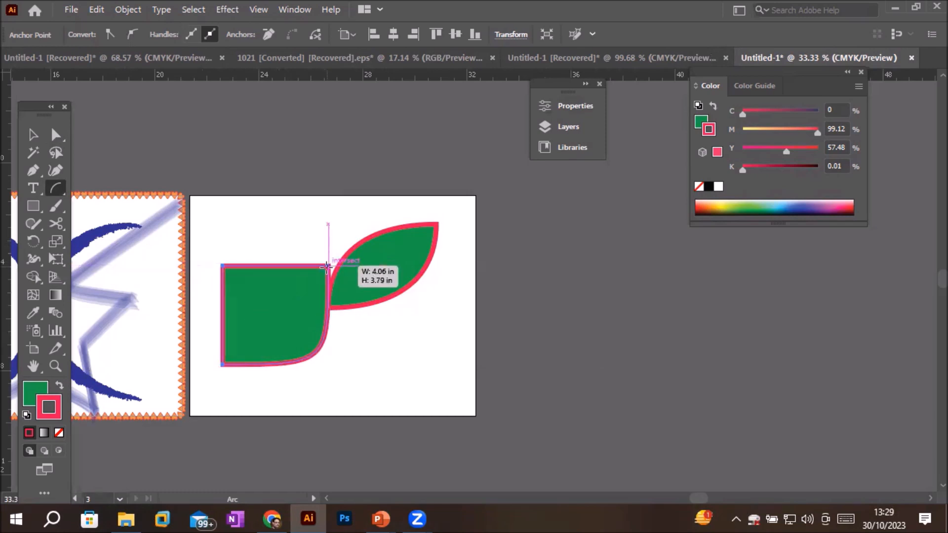
{"action": "left_click_drag", "start_coordinate": [327, 266], "coordinate": [327, 266]}
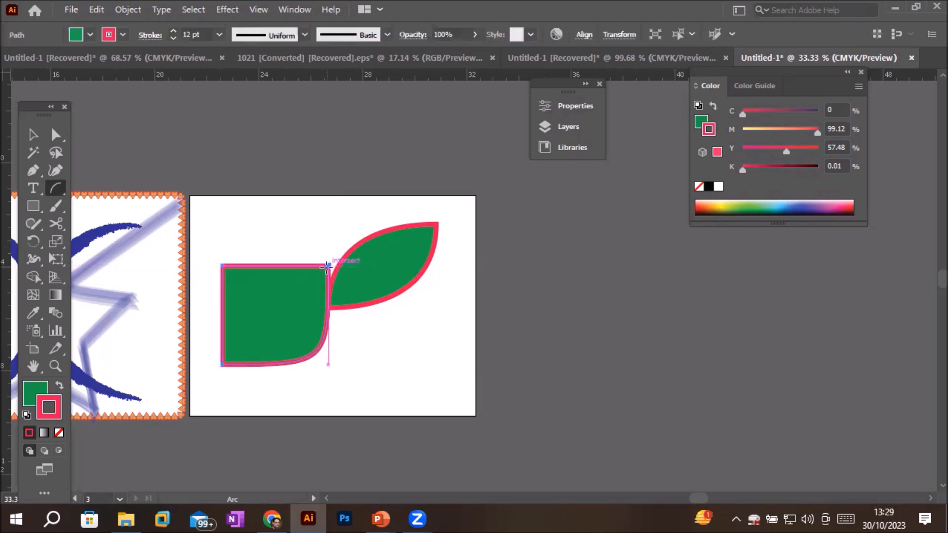
{"action": "left_click_drag", "start_coordinate": [419, 365], "coordinate": [542, 441]}
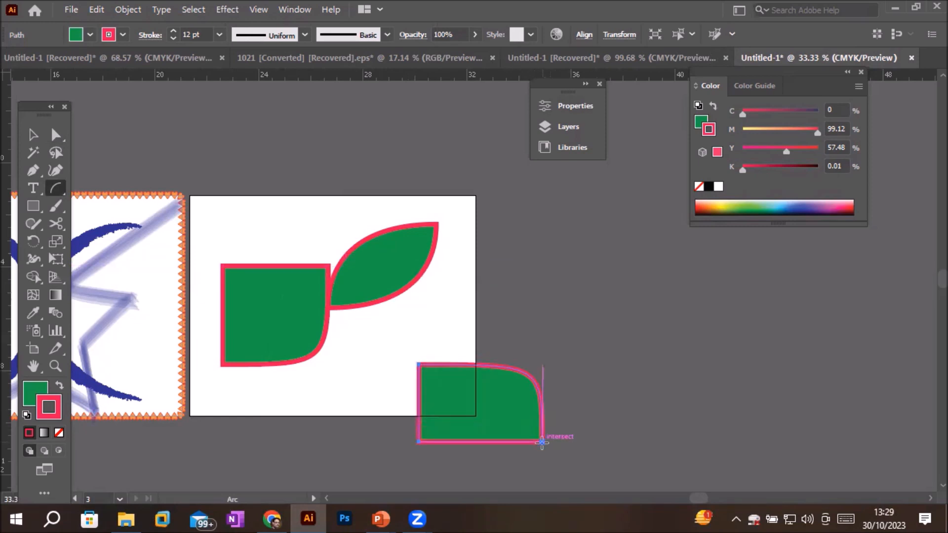
{"action": "key", "text": "ctrl+z"}
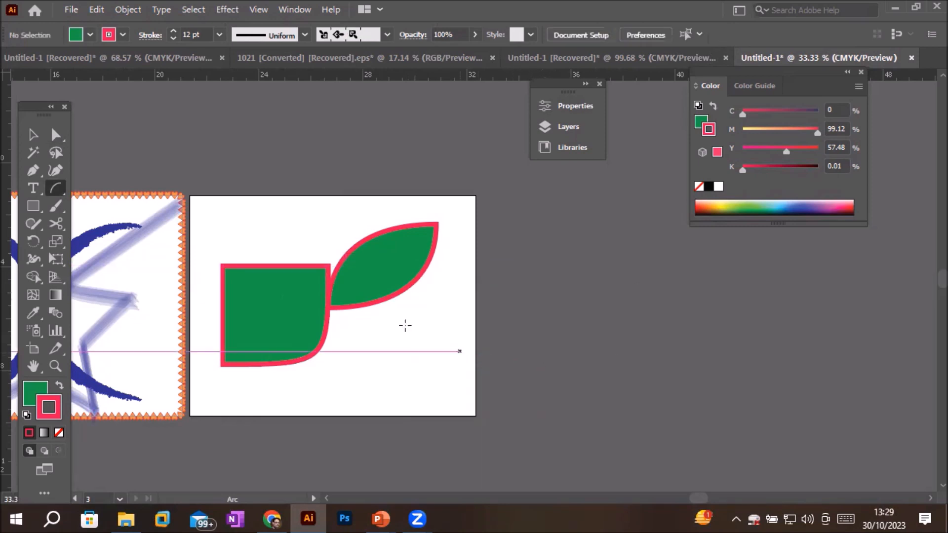
Step: Delete the filled closed arc beside the leaf
{"action": "left_click", "coordinate": [29, 139]}
{"action": "left_click", "coordinate": [296, 332]}
{"action": "key", "text": "Delete"}
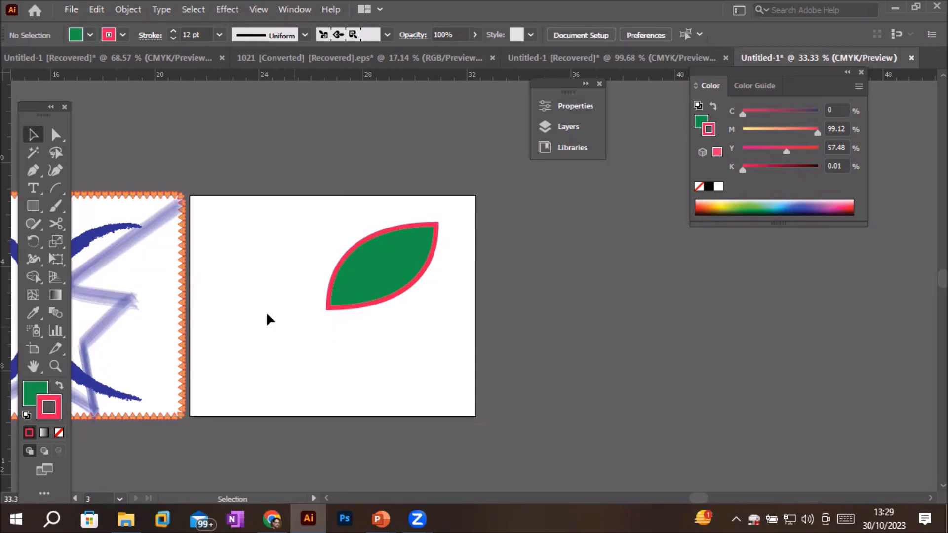
Step: Reopen the Arc tool's options, turn off Fill Arc and set the arc type to Open
{"action": "double_click", "coordinate": [59, 192]}
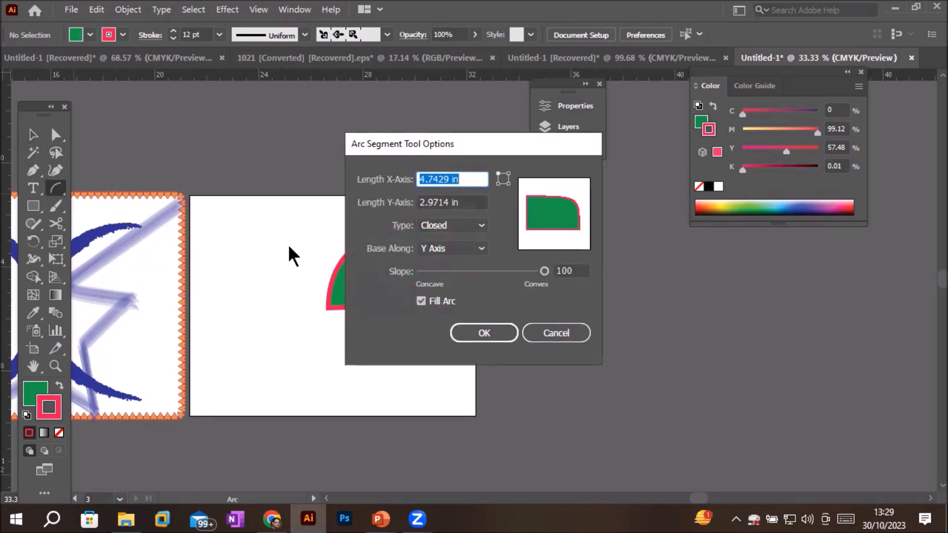
{"action": "left_click", "coordinate": [421, 301]}
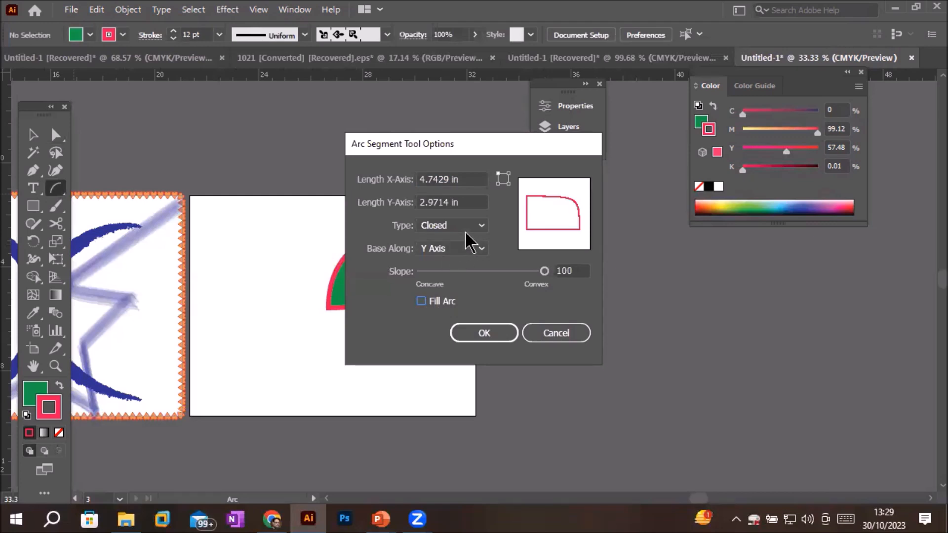
{"action": "left_click", "coordinate": [478, 226]}
{"action": "left_click", "coordinate": [443, 241]}
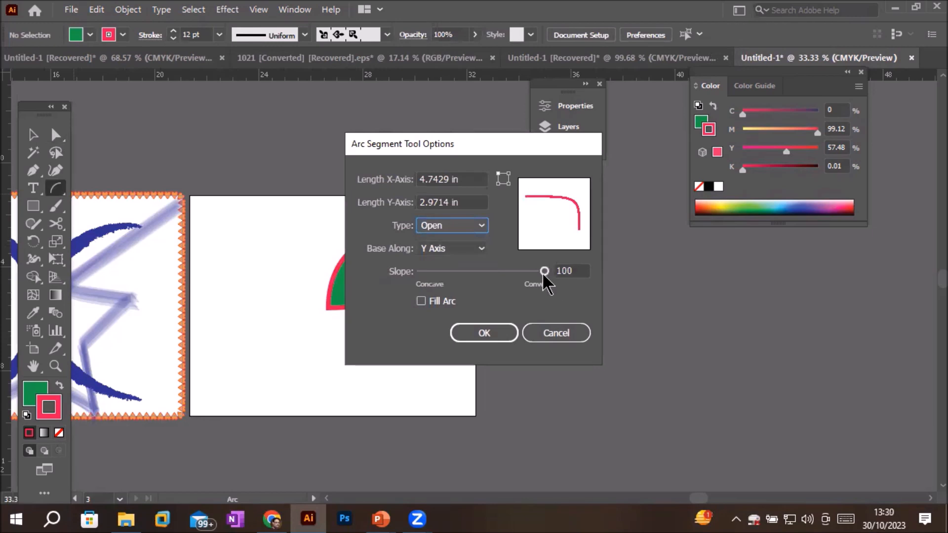
Step: Try arc slopes of 50, 18 and 46, settle on 60, and apply the options
{"action": "left_click_drag", "start_coordinate": [544, 273], "coordinate": [513, 276]}
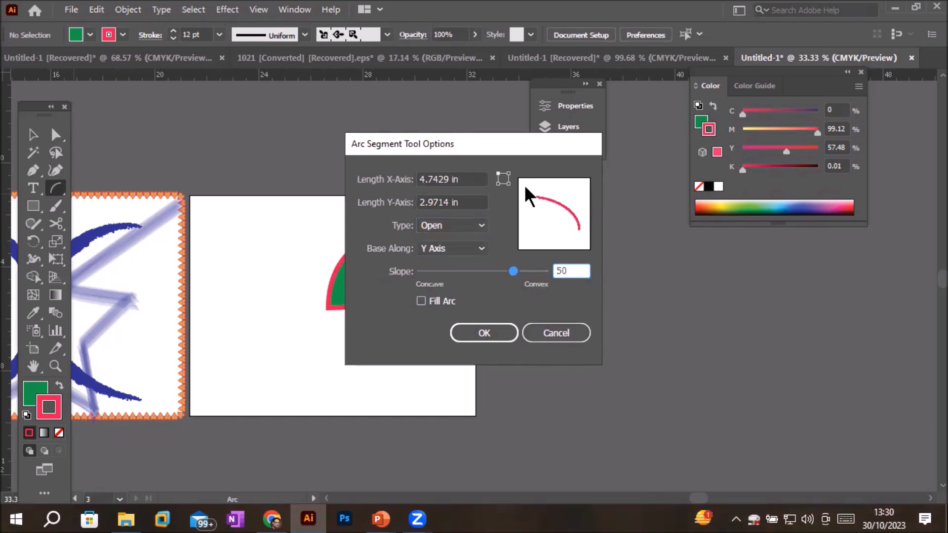
{"action": "left_click_drag", "start_coordinate": [512, 272], "coordinate": [494, 271]}
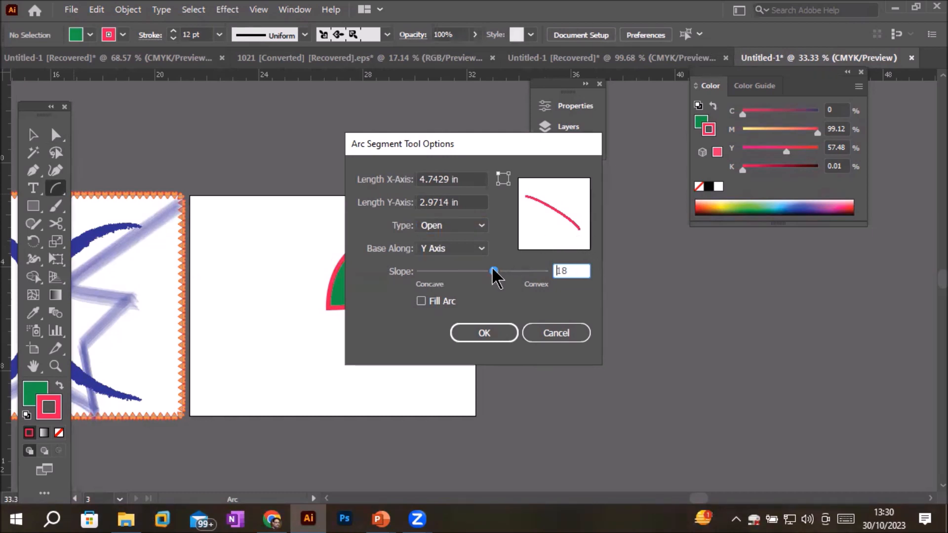
{"action": "left_click_drag", "start_coordinate": [492, 270], "coordinate": [513, 278]}
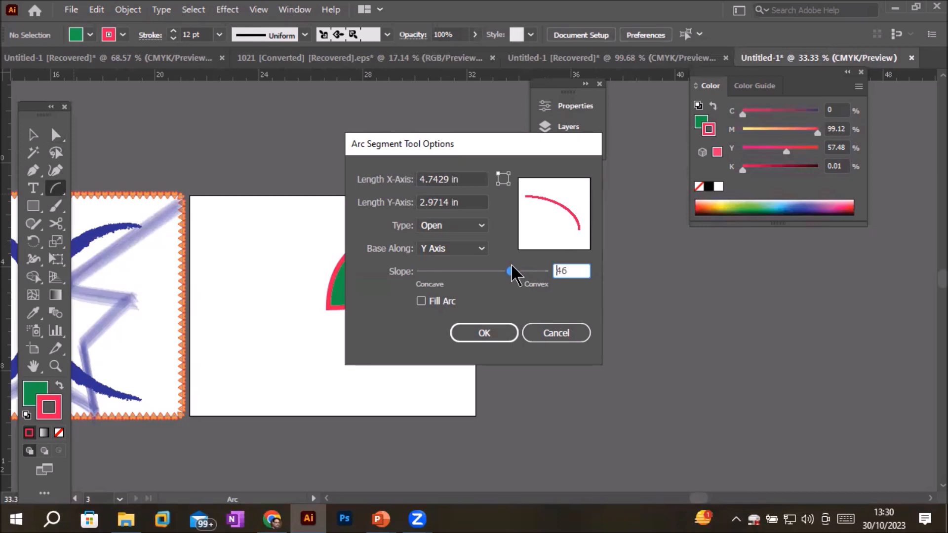
{"action": "left_click_drag", "start_coordinate": [514, 274], "coordinate": [520, 276]}
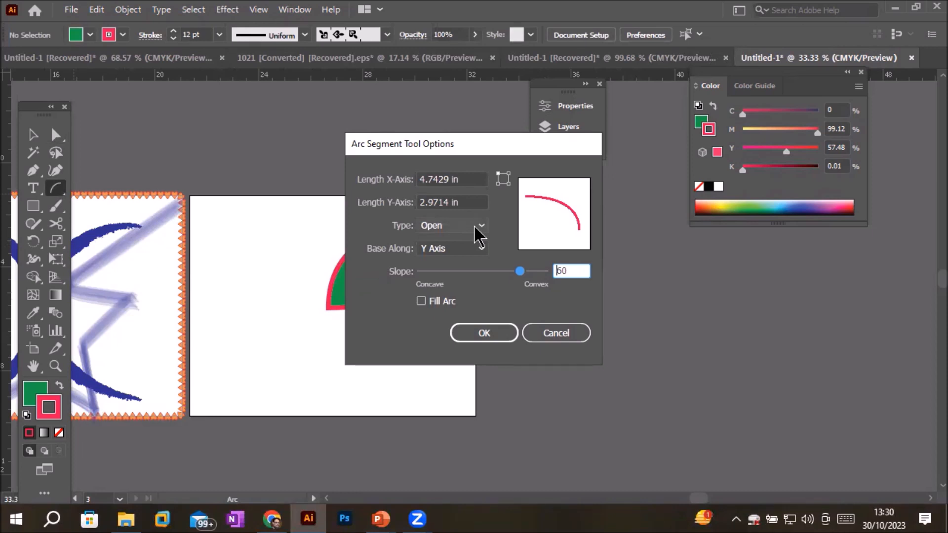
{"action": "left_click", "coordinate": [489, 337]}
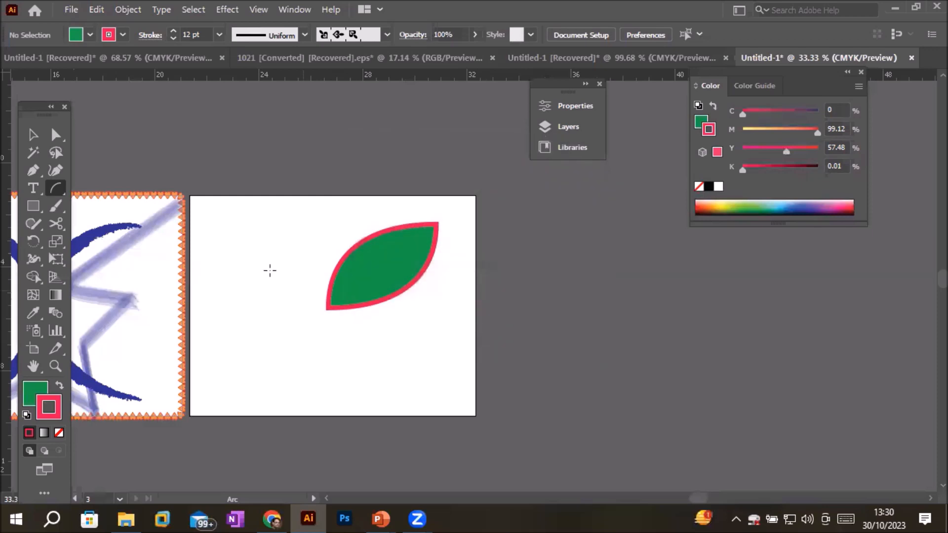
Step: Move the leaf off the artboard into the empty area just above it
{"action": "left_click", "coordinate": [33, 134]}
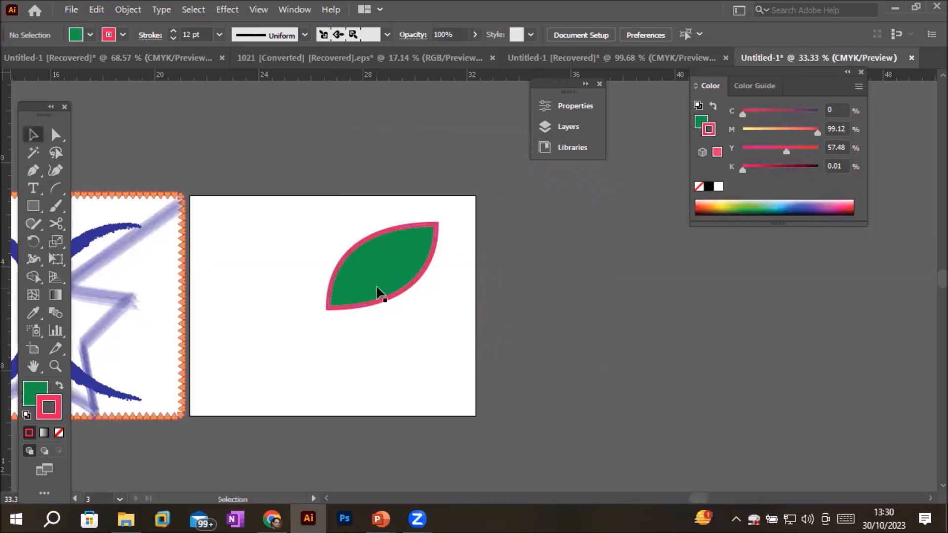
{"action": "left_click_drag", "start_coordinate": [381, 247], "coordinate": [378, 148]}
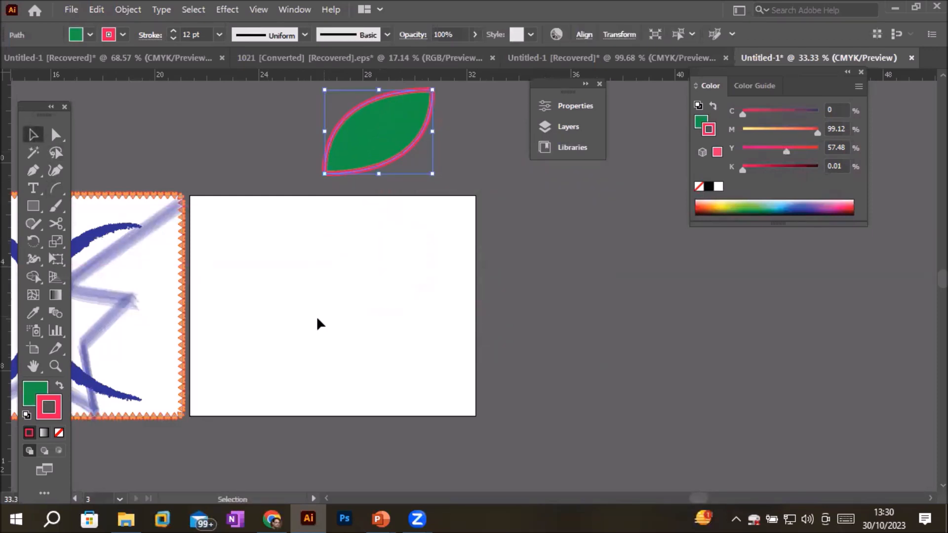
Step: Add the text "Umbrella" near the upper edge of the empty artboard
{"action": "left_click", "coordinate": [33, 188]}
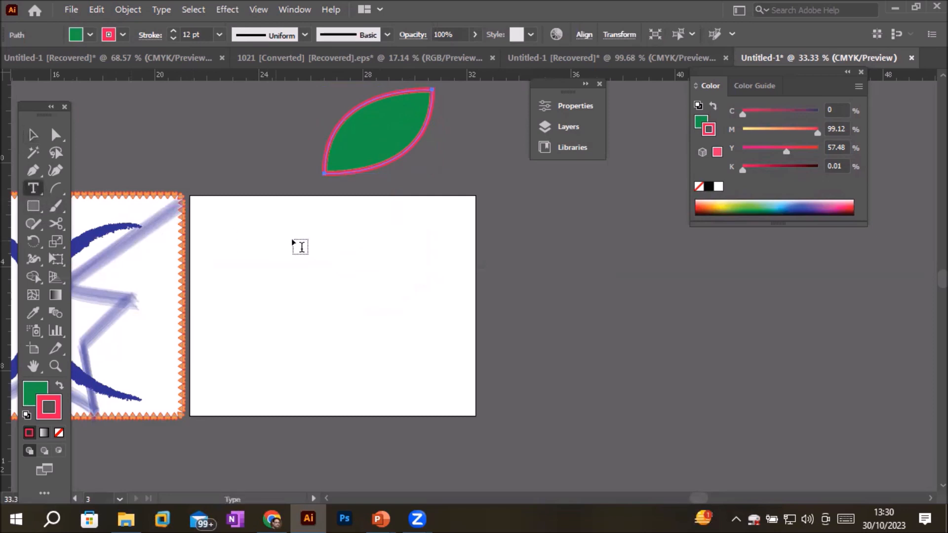
{"action": "left_click", "coordinate": [268, 206]}
{"action": "type", "text": "g"}
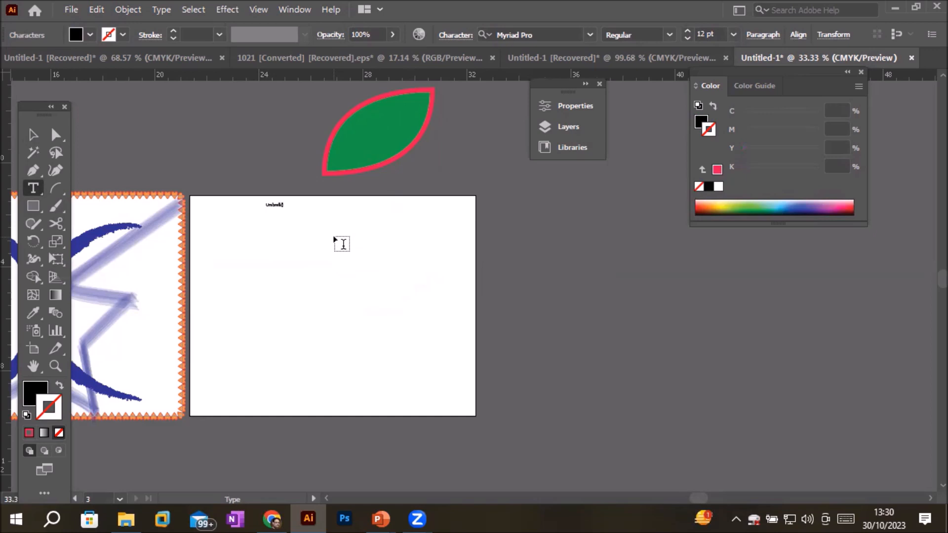
{"action": "key", "text": "Escape"}
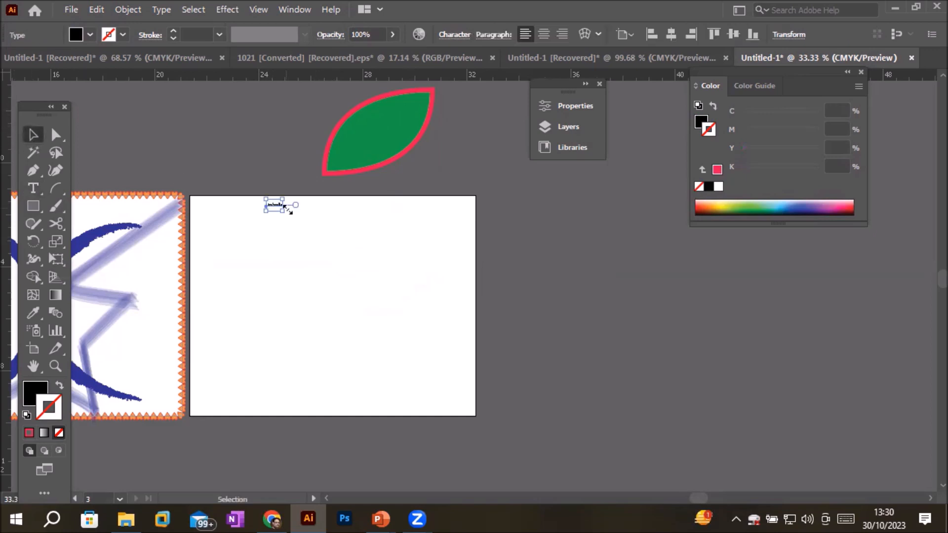
Step: Enlarge the "Umbrella" text into a title near the upper edge of the artboard
{"action": "left_click_drag", "start_coordinate": [288, 210], "coordinate": [359, 215]}
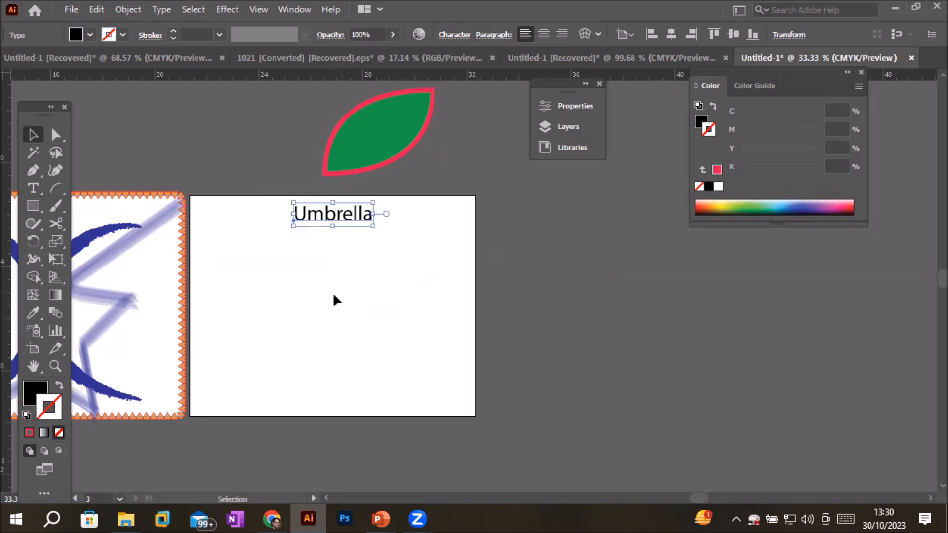
Step: Draw a small circle below the title and give it the default white fill and black stroke
{"action": "left_click", "coordinate": [33, 209]}
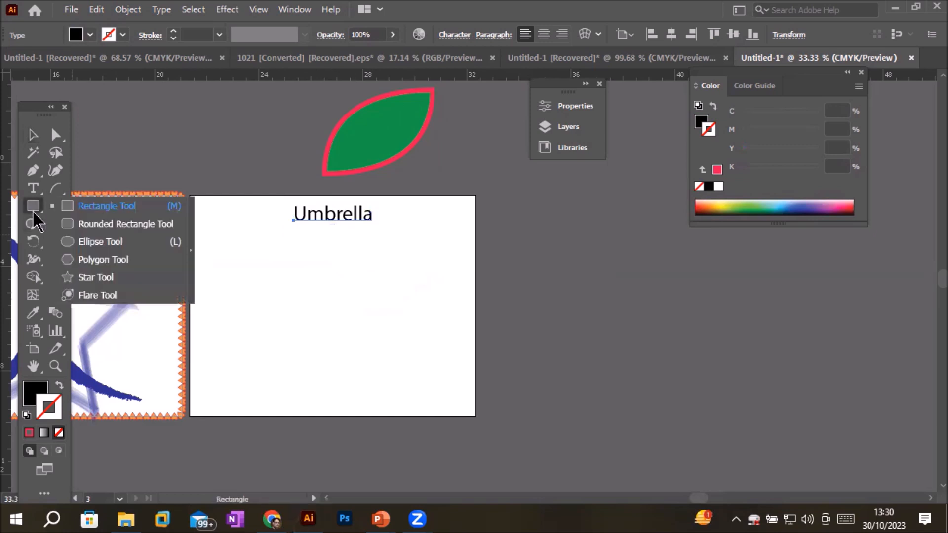
{"action": "left_click_drag", "start_coordinate": [33, 209], "coordinate": [116, 241]}
{"action": "left_click_drag", "start_coordinate": [255, 311], "coordinate": [269, 324]}
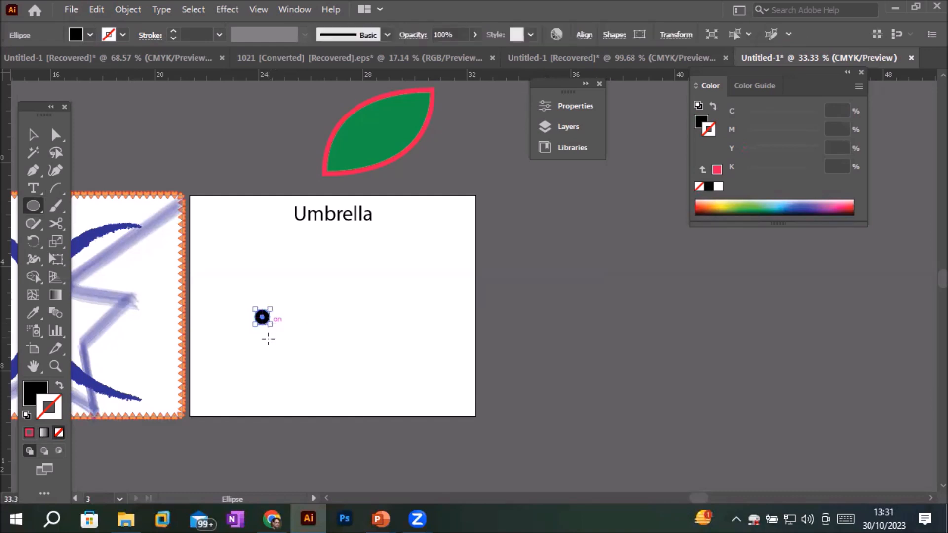
{"action": "left_click", "coordinate": [26, 416]}
{"action": "scroll", "coordinate": [219, 361], "scroll_direction": "up", "scroll_amount": 1}
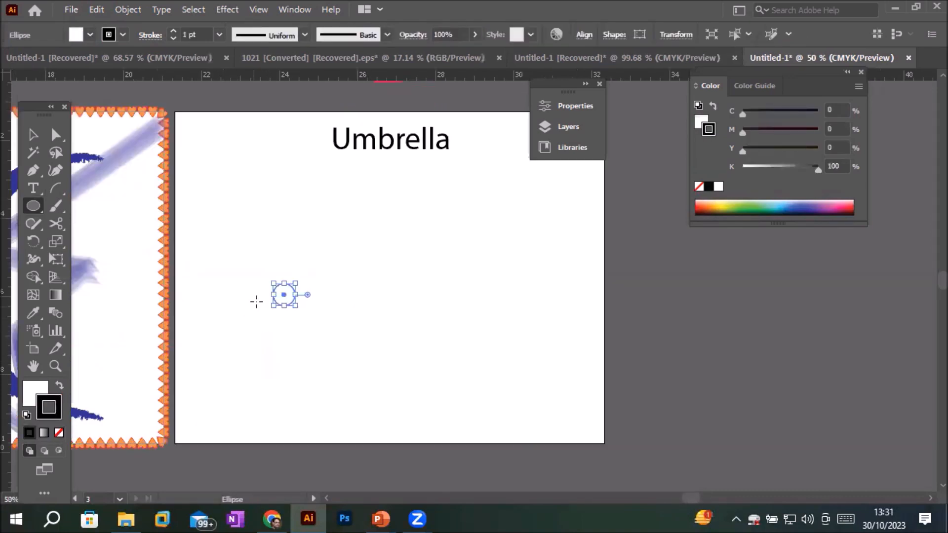
{"action": "scroll", "coordinate": [256, 301], "scroll_direction": "up", "scroll_amount": 1}
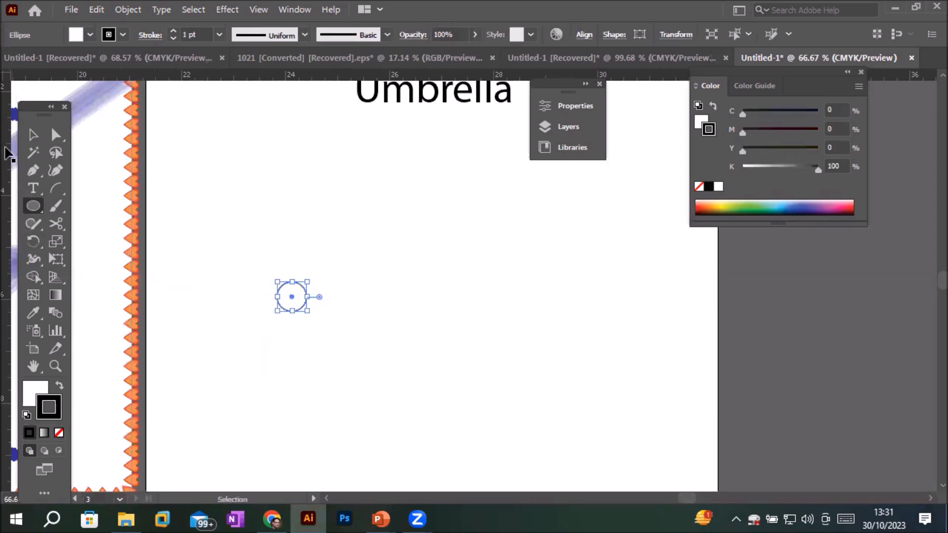
Step: Duplicate the circle beside itself so the edges touch, and repeat the copy to form a row of six
{"action": "left_click", "coordinate": [33, 135]}
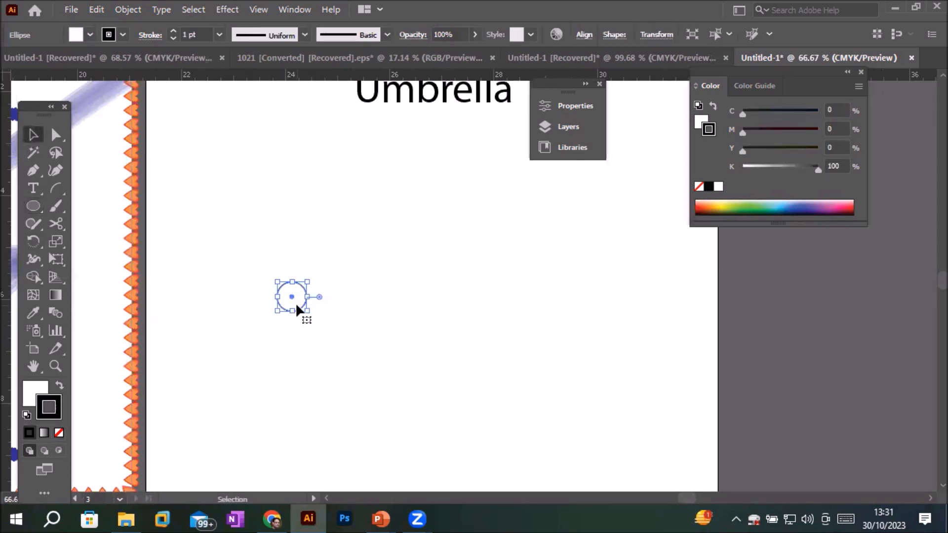
{"action": "left_click_drag", "start_coordinate": [302, 311], "coordinate": [333, 312]}
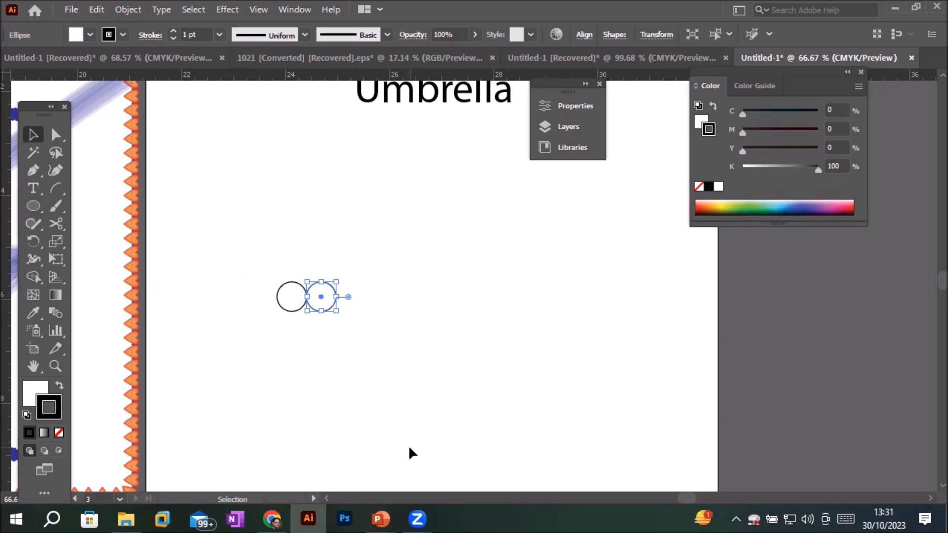
{"action": "key", "text": "ctrl+d"}
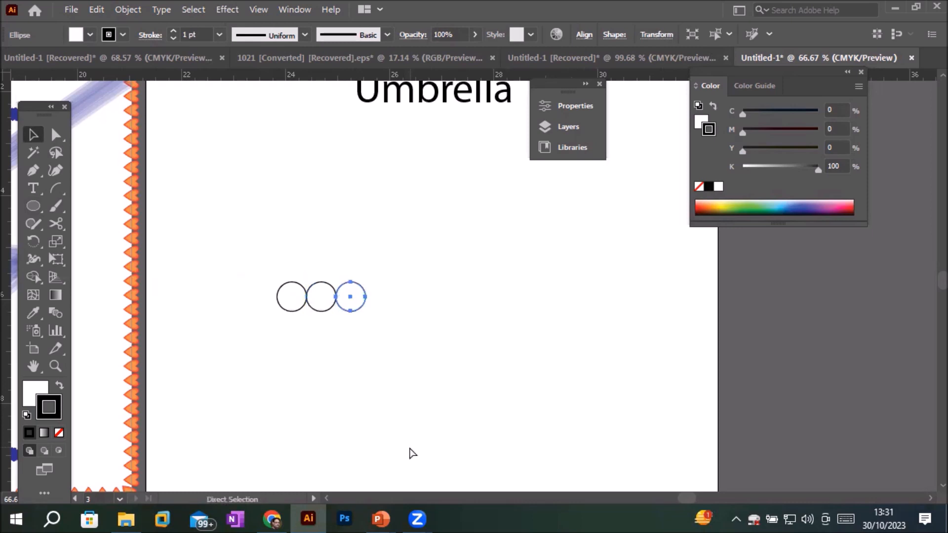
{"action": "key", "text": "ctrl+d"}
{"action": "key", "text": "ctrl+d"}
{"action": "key", "text": "ctrl+d"}
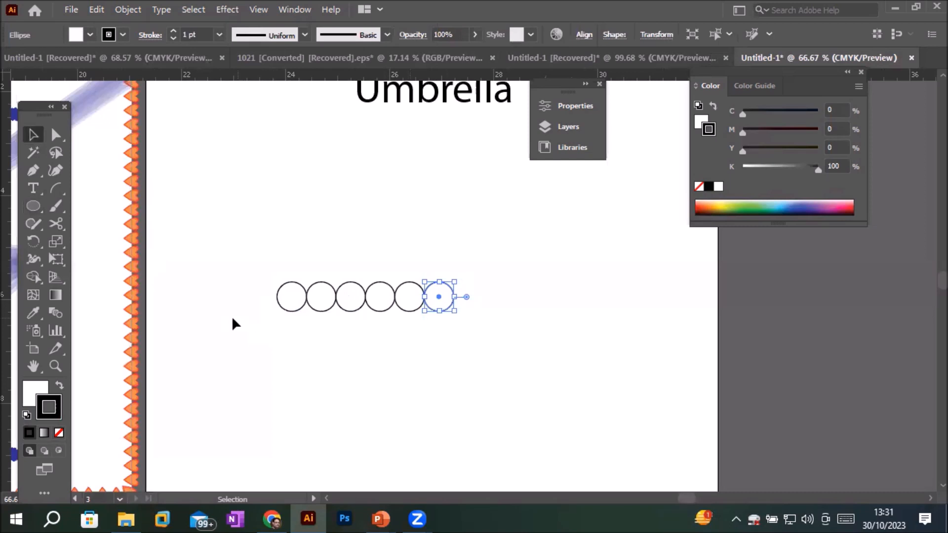
Step: Delete the lower anchor points of all six circles, leaving a row of upward half-circle scallops
{"action": "left_click", "coordinate": [55, 136]}
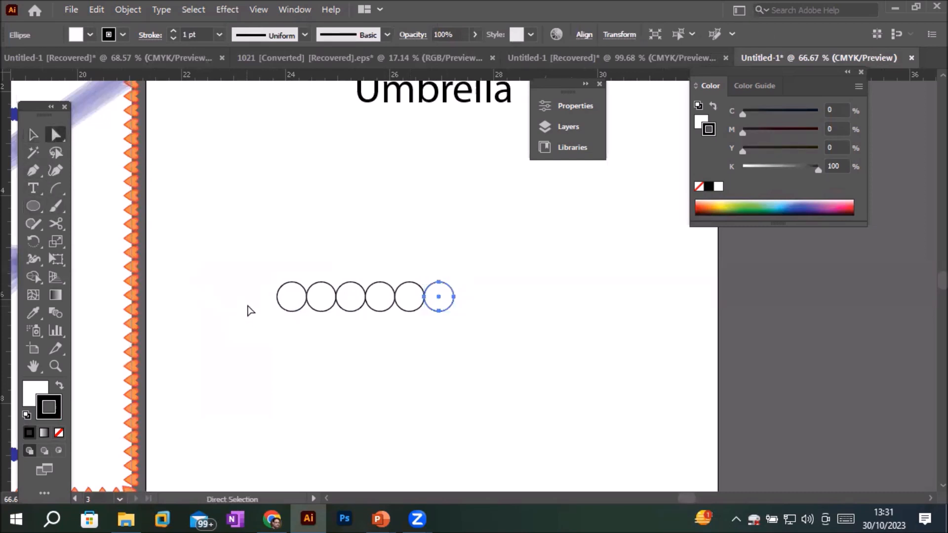
{"action": "left_click_drag", "start_coordinate": [265, 307], "coordinate": [466, 339]}
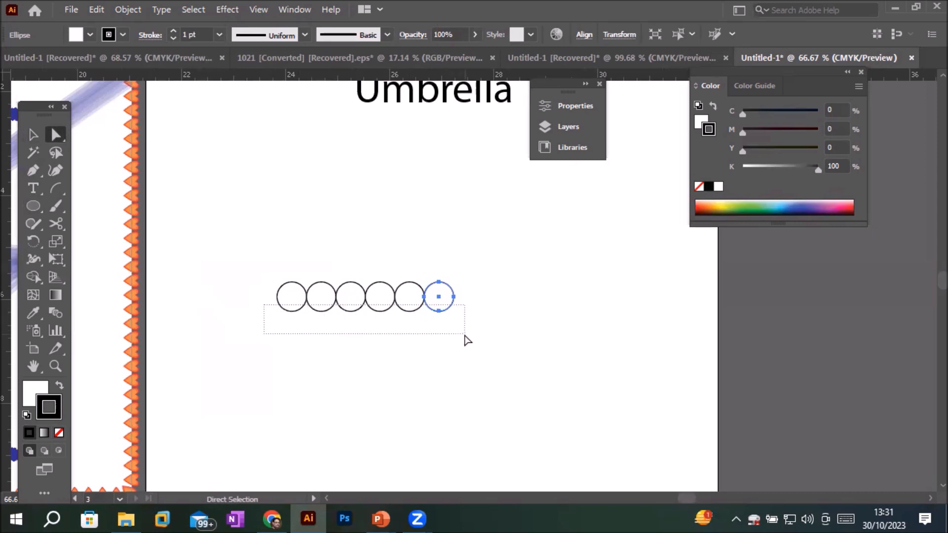
{"action": "left_click_drag", "start_coordinate": [466, 340], "coordinate": [466, 341]}
{"action": "key", "text": "Delete"}
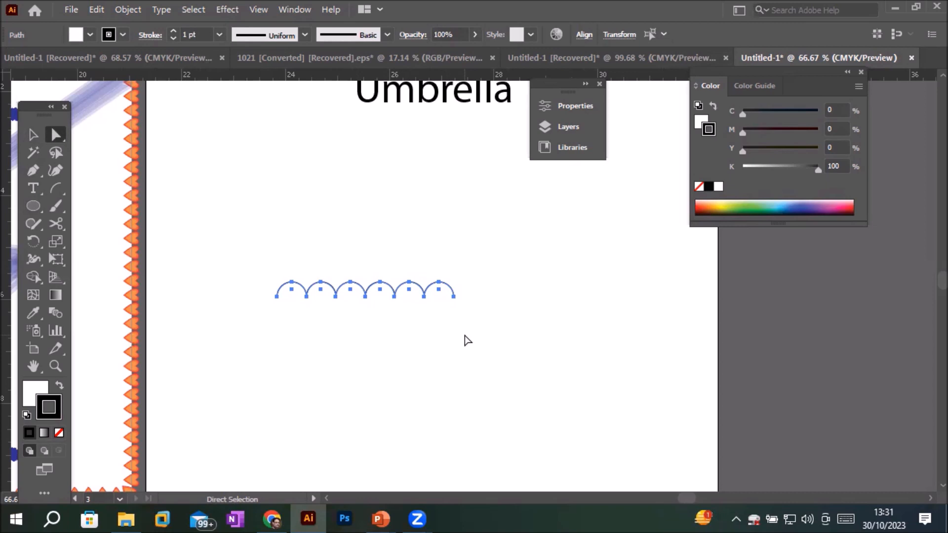
Step: Draw a vertical line through the middle of the scallop row and set the line and scallops to a 3 pt stroke
{"action": "left_click", "coordinate": [55, 191]}
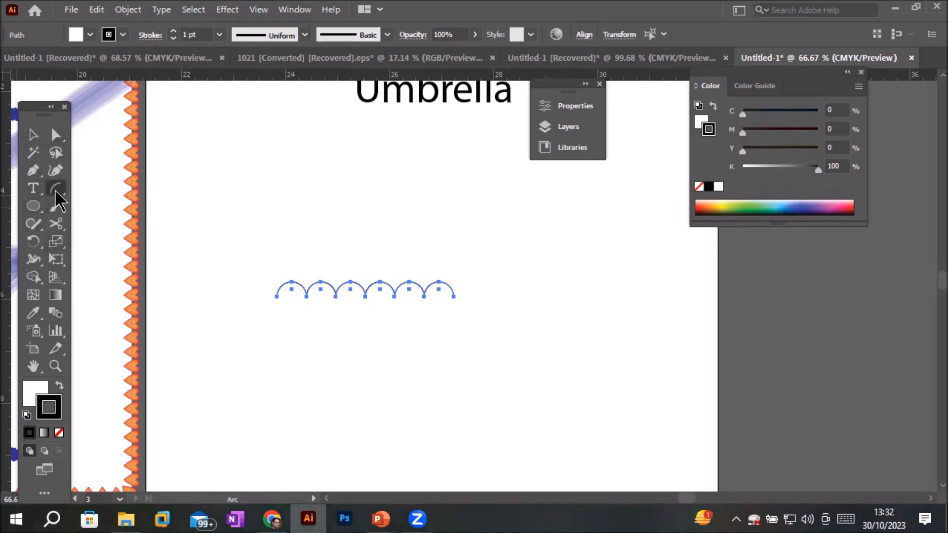
{"action": "left_click", "coordinate": [141, 188]}
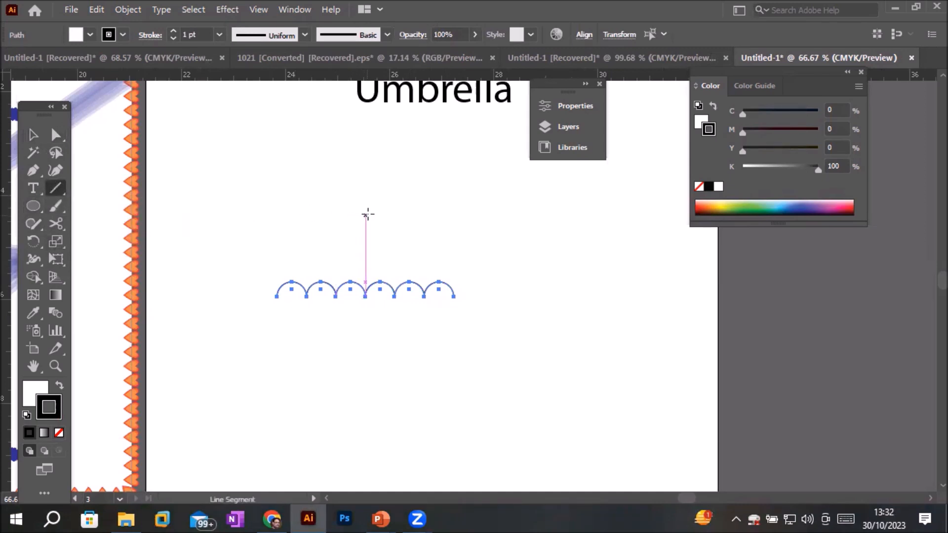
{"action": "left_click_drag", "start_coordinate": [366, 210], "coordinate": [366, 430]}
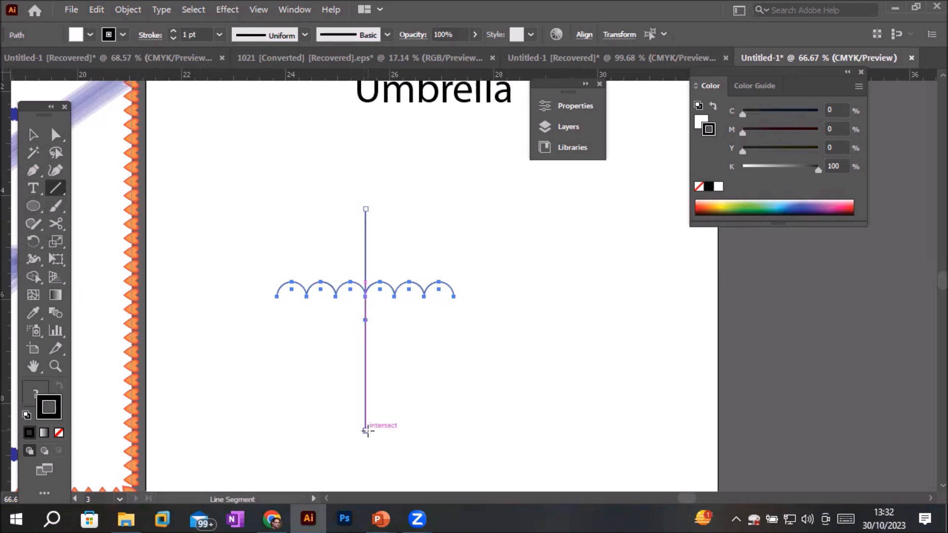
{"action": "left_click", "coordinate": [172, 31]}
{"action": "left_click", "coordinate": [173, 31]}
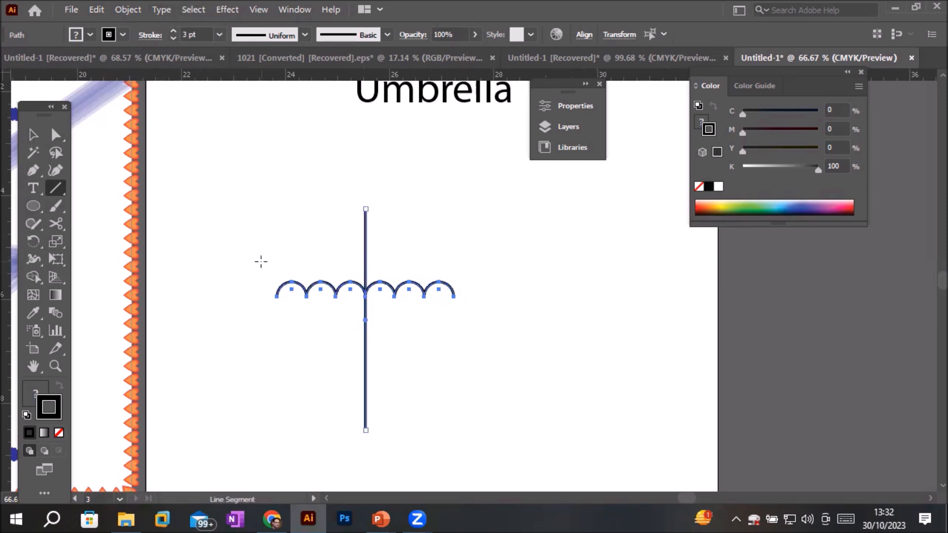
{"action": "left_click_drag", "start_coordinate": [59, 188], "coordinate": [132, 211]}
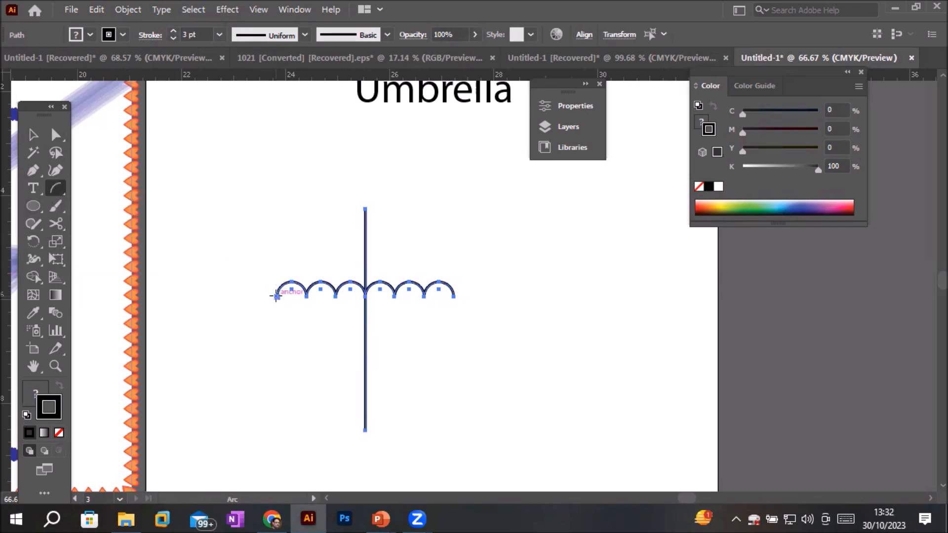
{"action": "left_click_drag", "start_coordinate": [276, 295], "coordinate": [201, 187]}
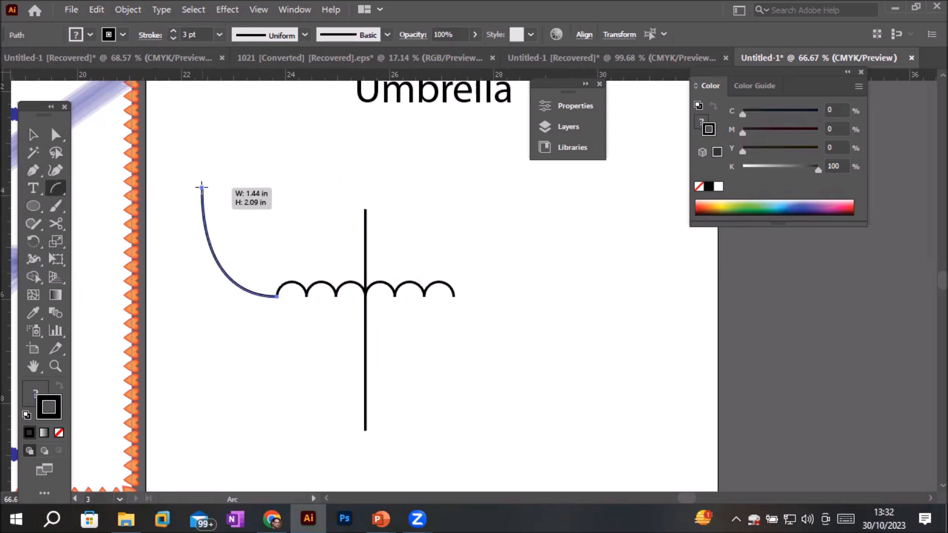
{"action": "key", "text": "f"}
{"action": "left_click_drag", "start_coordinate": [201, 187], "coordinate": [202, 187]}
{"action": "key", "text": "f"}
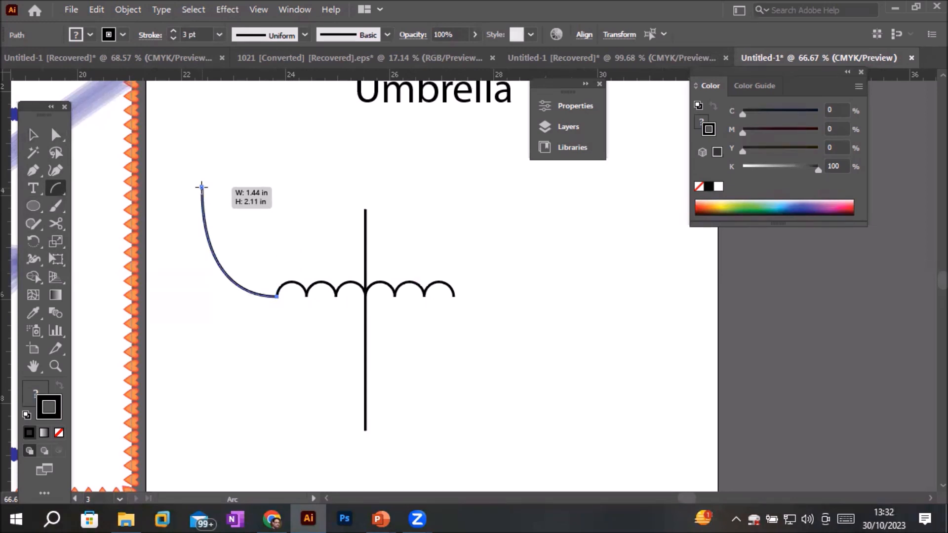
{"action": "left_click_drag", "start_coordinate": [201, 186], "coordinate": [201, 187]}
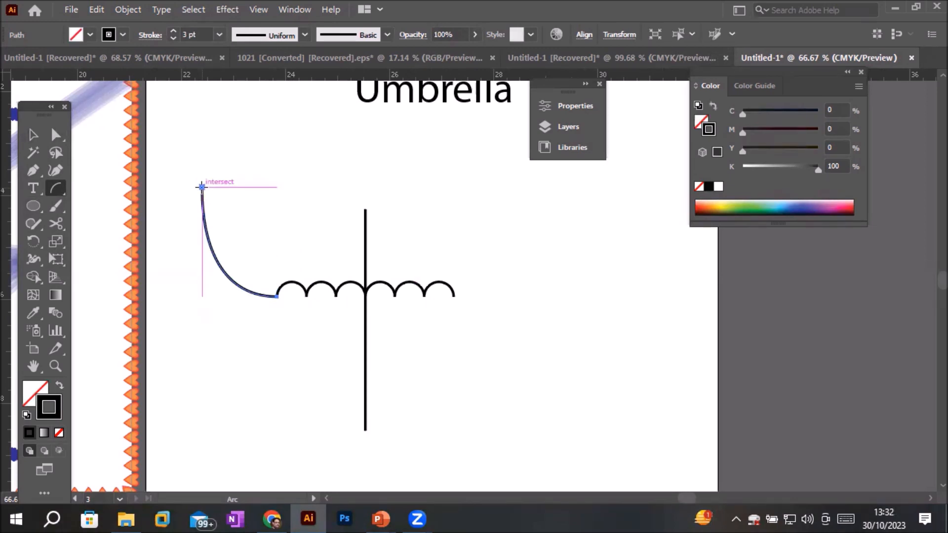
{"action": "key", "text": "Delete"}
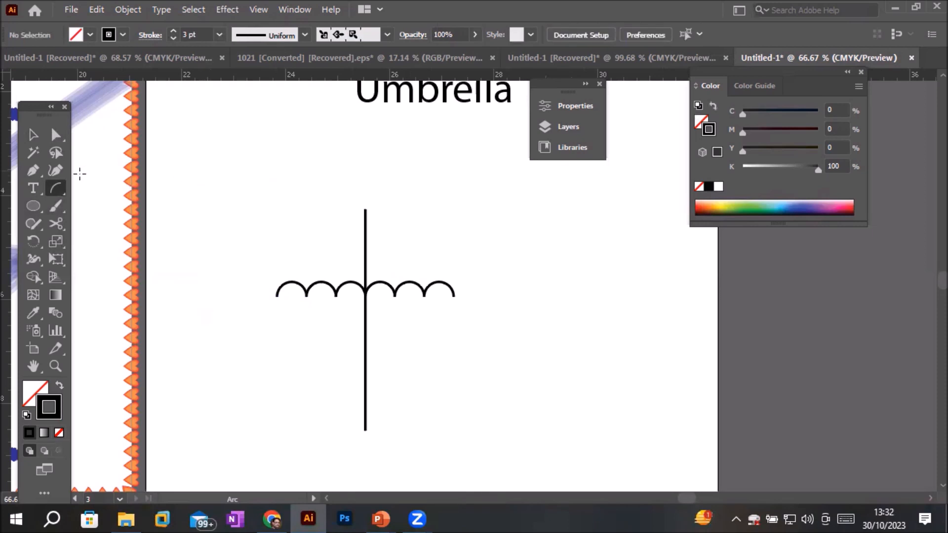
Step: Set the Arc tool's base along the X Axis, keeping the Open type and a slope of 60
{"action": "double_click", "coordinate": [53, 190]}
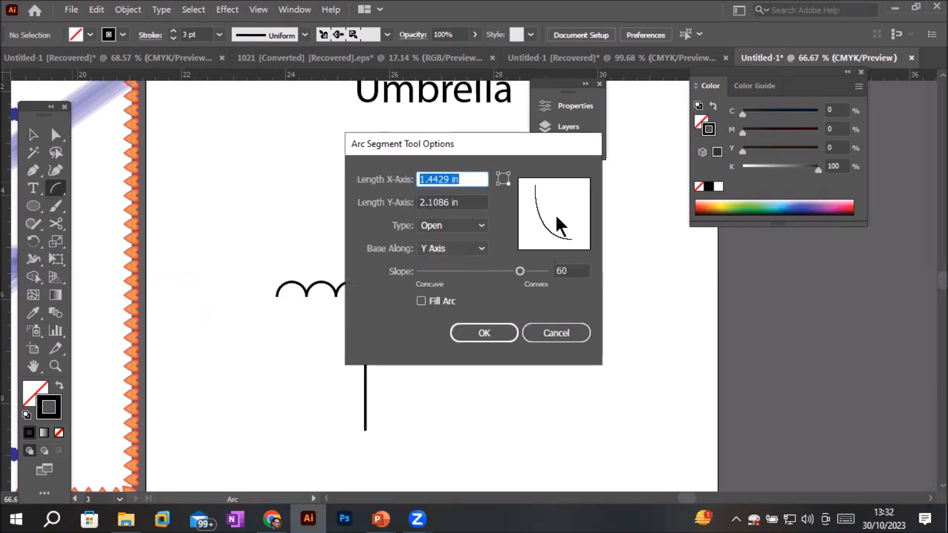
{"action": "left_click", "coordinate": [483, 249]}
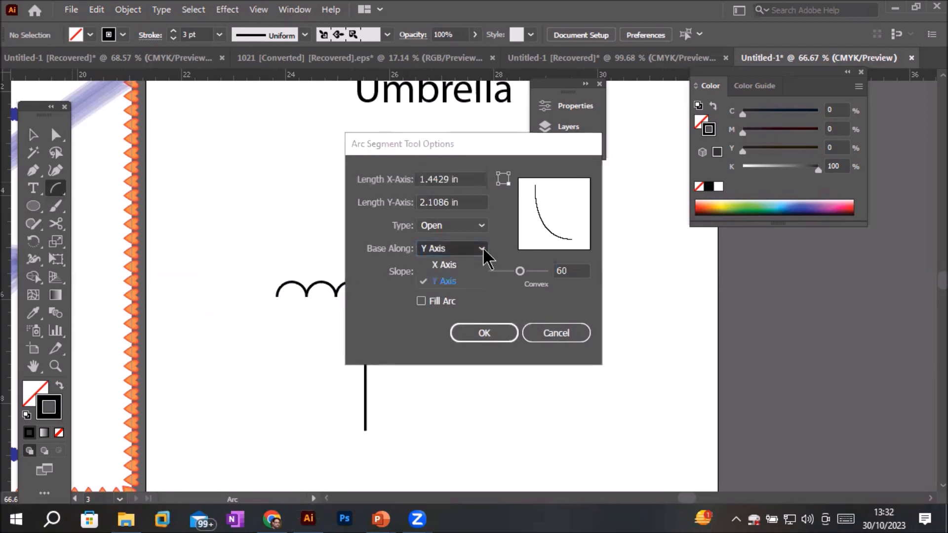
{"action": "left_click", "coordinate": [444, 265]}
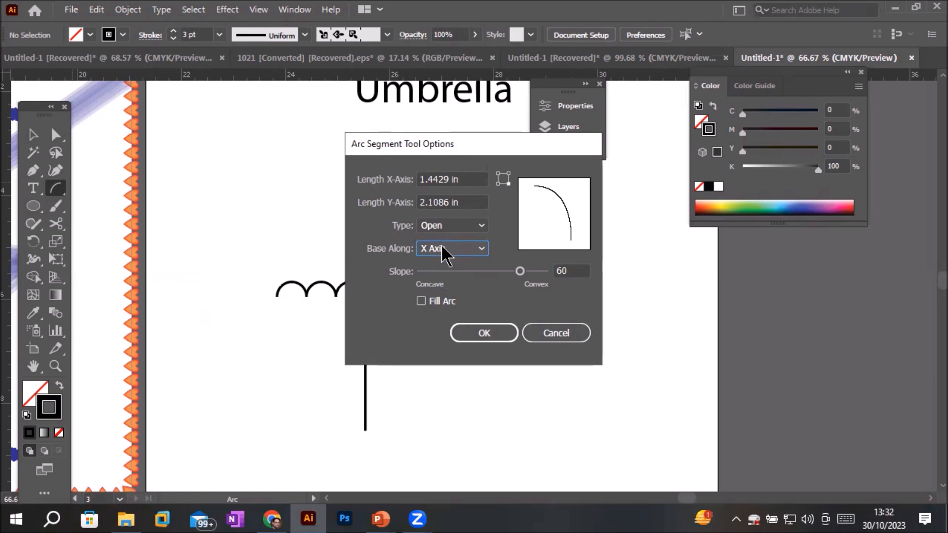
{"action": "left_click", "coordinate": [483, 334]}
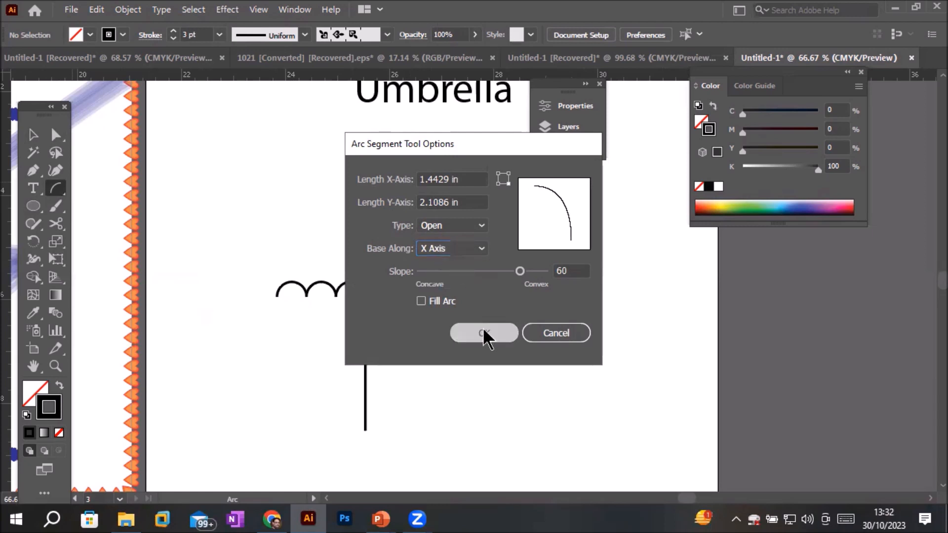
Step: Draw an arc about 1.7 in wide and 1.68 in high from the leftmost scallop end to the line's top, adjusting its slope to a smooth rounded curve
{"action": "left_click_drag", "start_coordinate": [275, 297], "coordinate": [366, 209]}
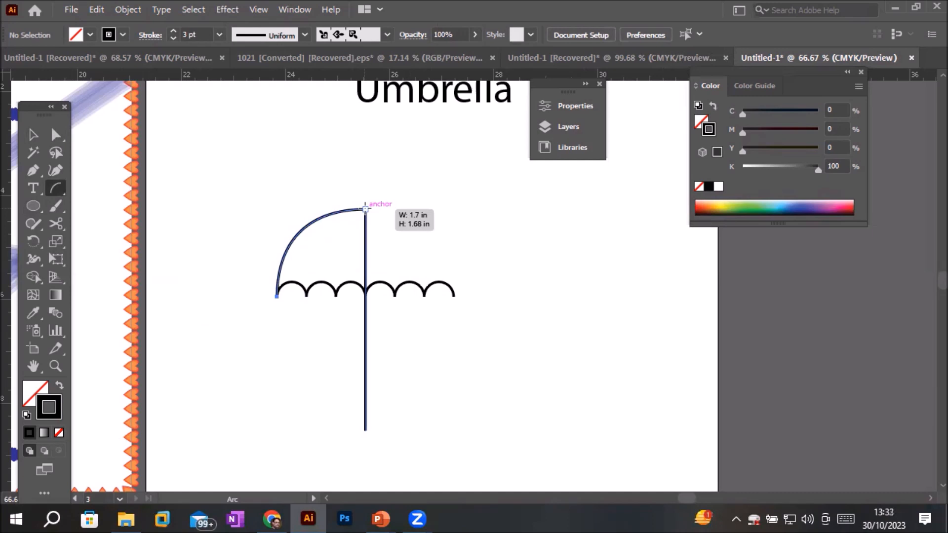
{"action": "key", "text": "Up"}
{"action": "key", "text": "Up"}
{"action": "key", "text": "Up"}
{"action": "key", "text": "Up"}
{"action": "key", "text": "Up"}
{"action": "key", "text": "Up"}
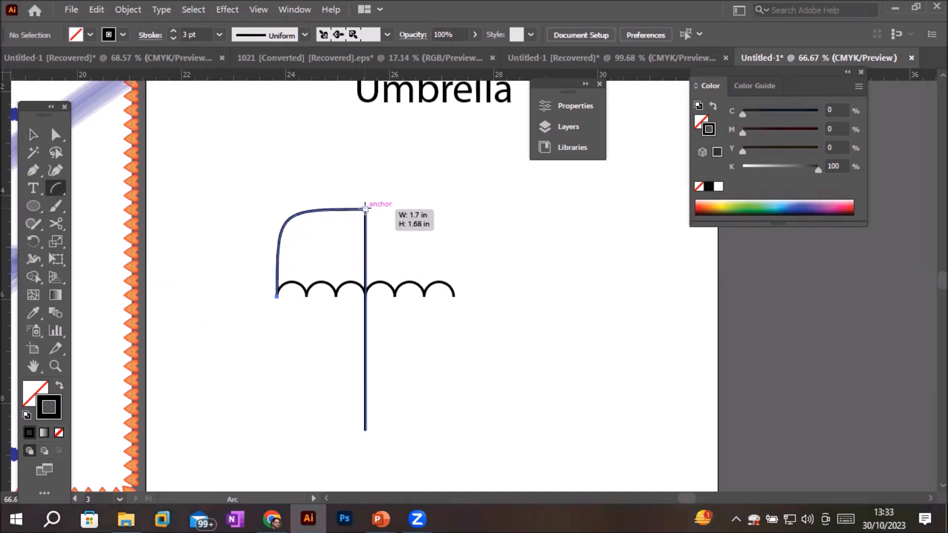
{"action": "key", "text": "Down"}
{"action": "key", "text": "Down"}
{"action": "key", "text": "Down"}
{"action": "key", "text": "Down"}
{"action": "key", "text": "Down"}
{"action": "key", "text": "Down"}
{"action": "key", "text": "Down"}
{"action": "key", "text": "Down"}
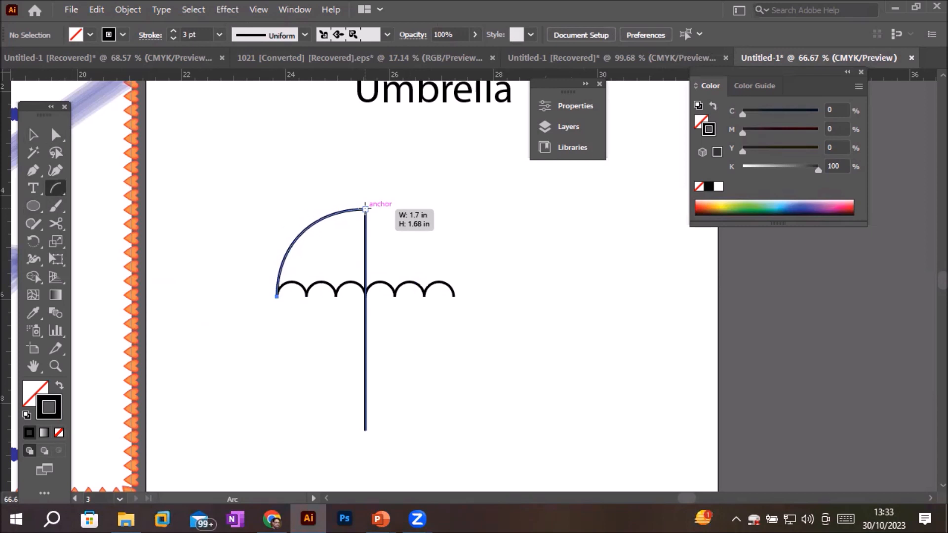
{"action": "key", "text": "Down"}
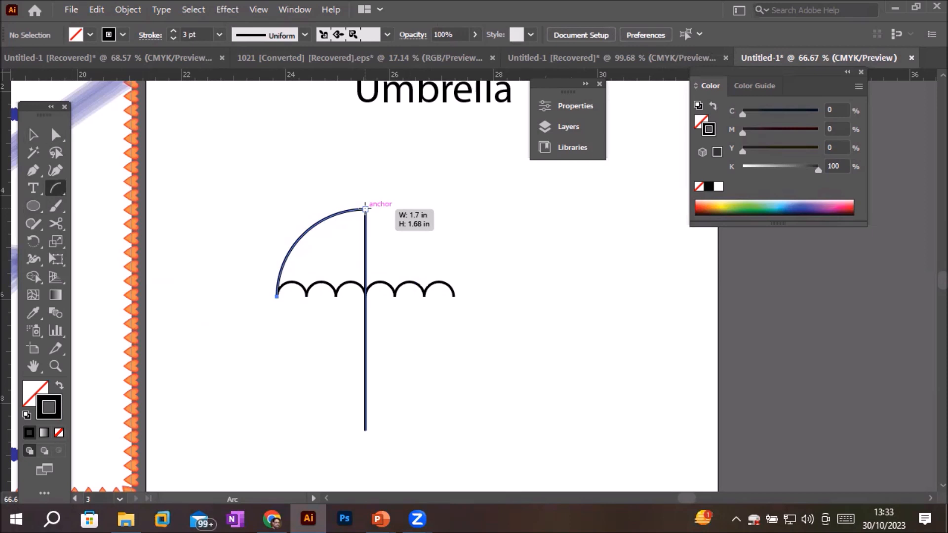
{"action": "left_click_drag", "start_coordinate": [365, 209], "coordinate": [365, 209]}
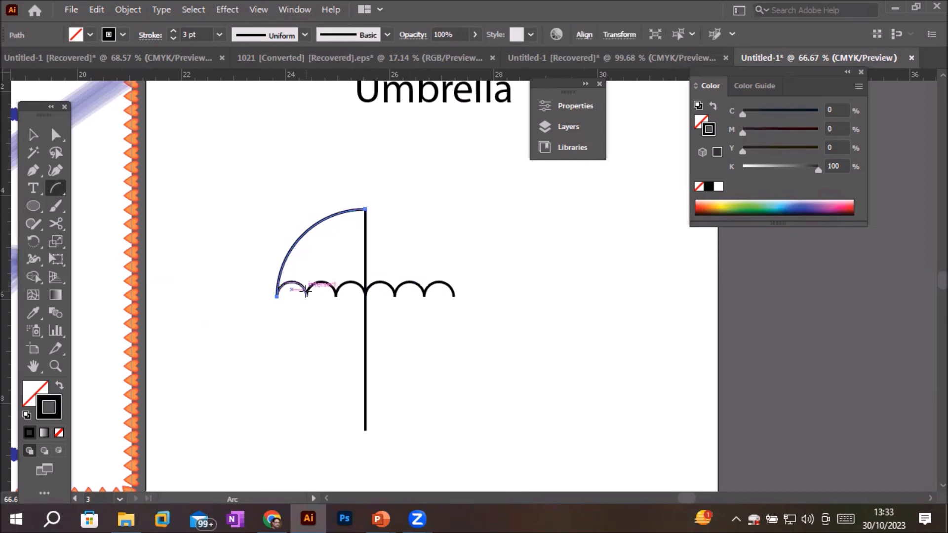
Step: Draw five more arcs to the line's top, from the four off-centre scallop joints and the rightmost scallop end, completing the canopy
{"action": "left_click_drag", "start_coordinate": [306, 295], "coordinate": [365, 209]}
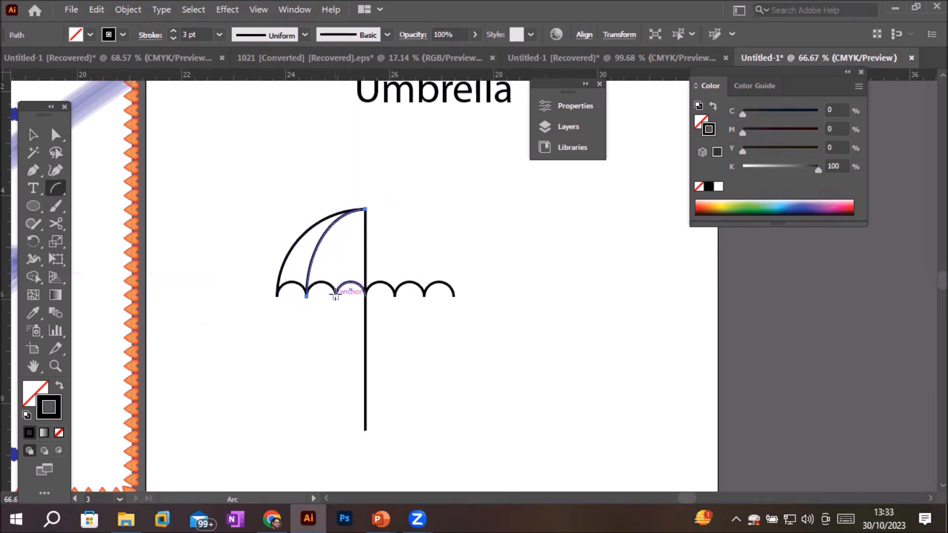
{"action": "left_click_drag", "start_coordinate": [335, 296], "coordinate": [366, 209]}
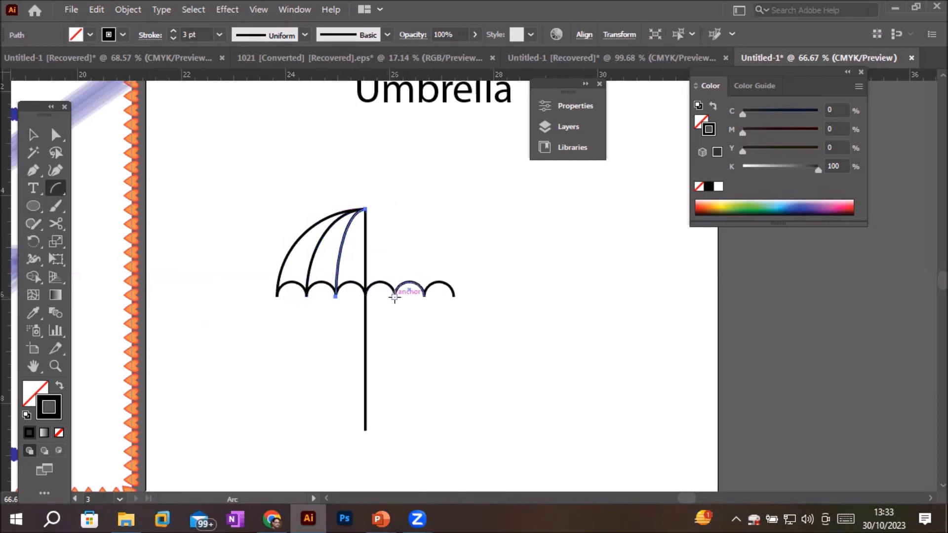
{"action": "left_click_drag", "start_coordinate": [394, 296], "coordinate": [366, 209]}
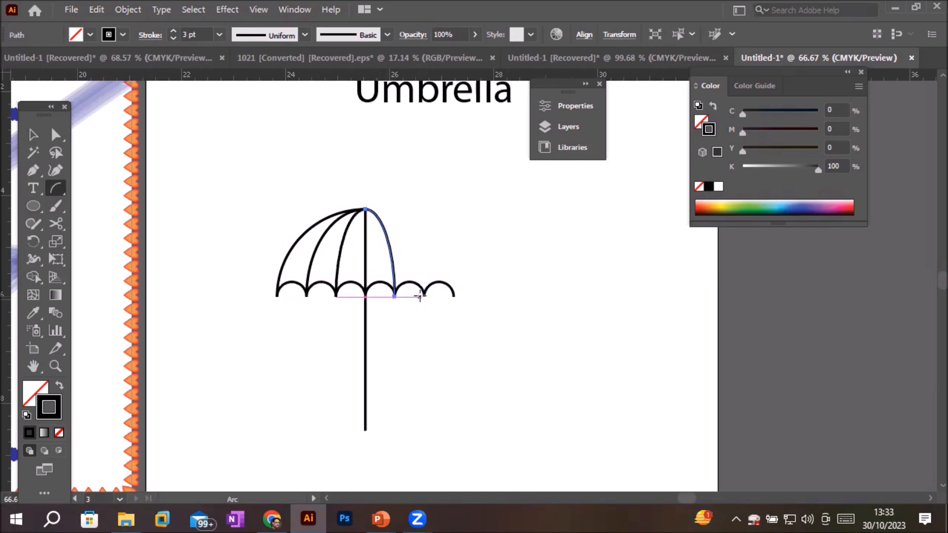
{"action": "left_click_drag", "start_coordinate": [423, 296], "coordinate": [365, 207]}
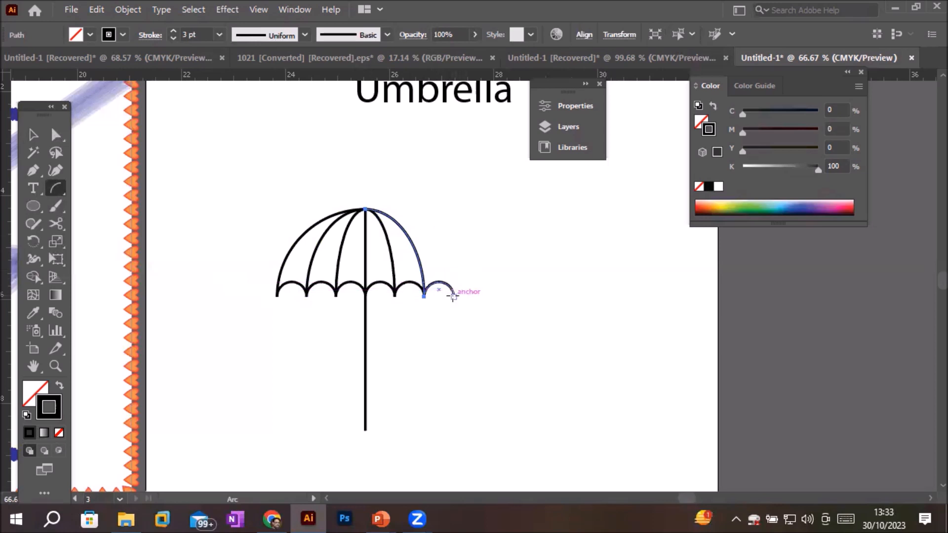
{"action": "left_click_drag", "start_coordinate": [453, 296], "coordinate": [365, 209]}
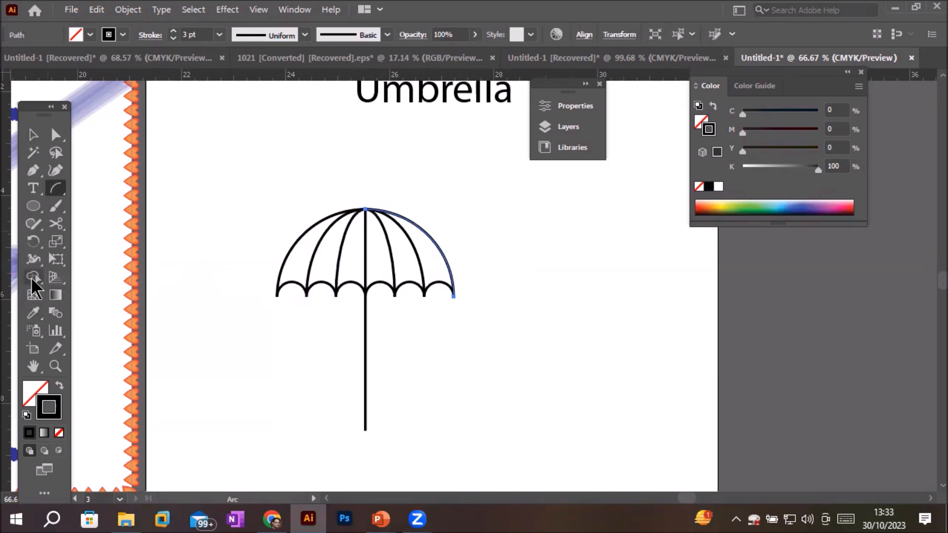
Step: Select all of the umbrella's arcs, scallops and shaft and switch to the Live Paint Bucket for colouring them
{"action": "mouse_move", "coordinate": [31, 284]}
{"action": "left_mouse_down"}
{"action": "mouse_move", "coordinate": [127, 307]}
{"action": "mouse_move", "coordinate": [125, 296]}
{"action": "left_mouse_up"}
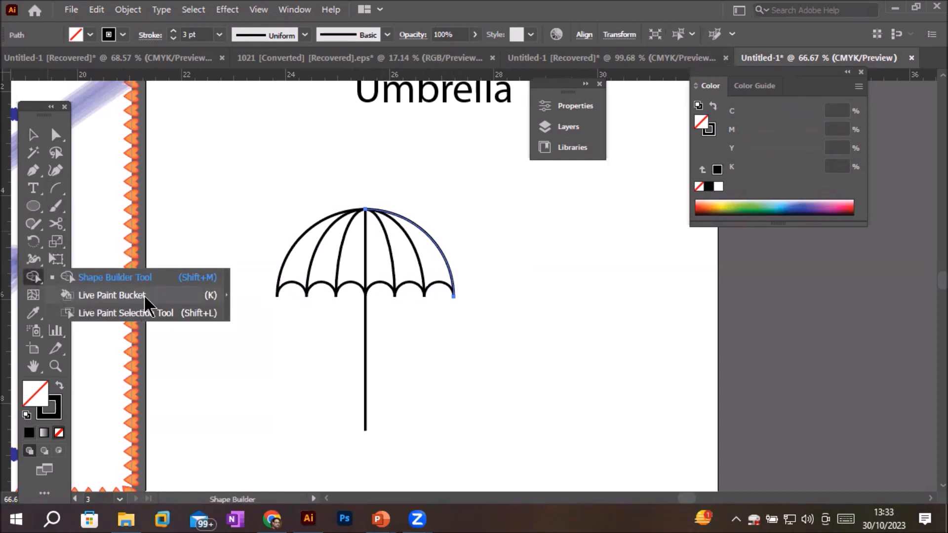
{"action": "left_click_drag", "start_coordinate": [144, 302], "coordinate": [143, 297]}
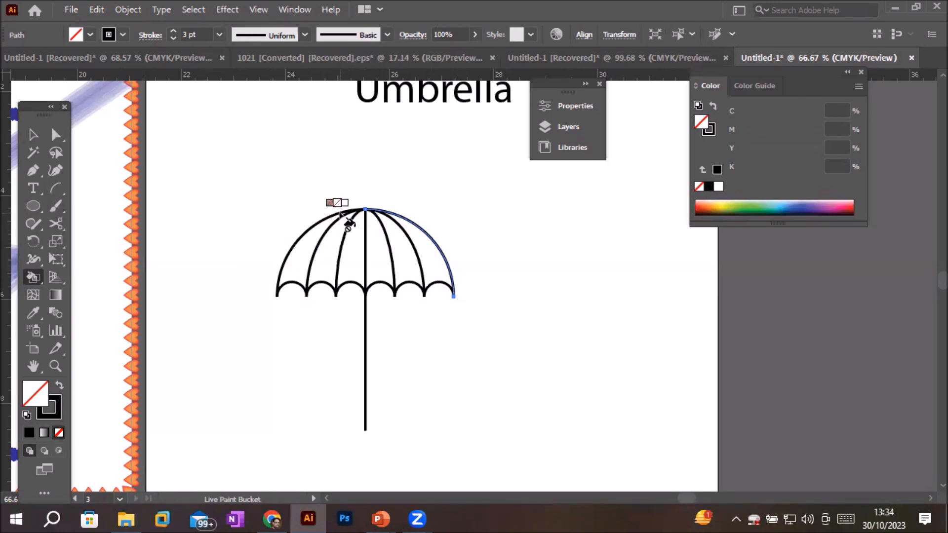
{"action": "scroll", "coordinate": [340, 212], "scroll_direction": "up", "scroll_amount": 6}
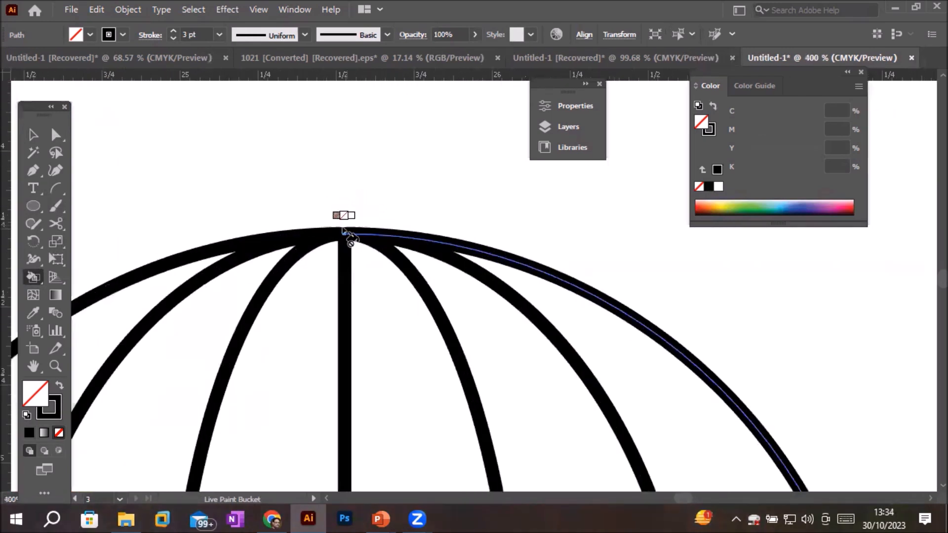
{"action": "scroll", "coordinate": [341, 237], "scroll_direction": "up", "scroll_amount": 2}
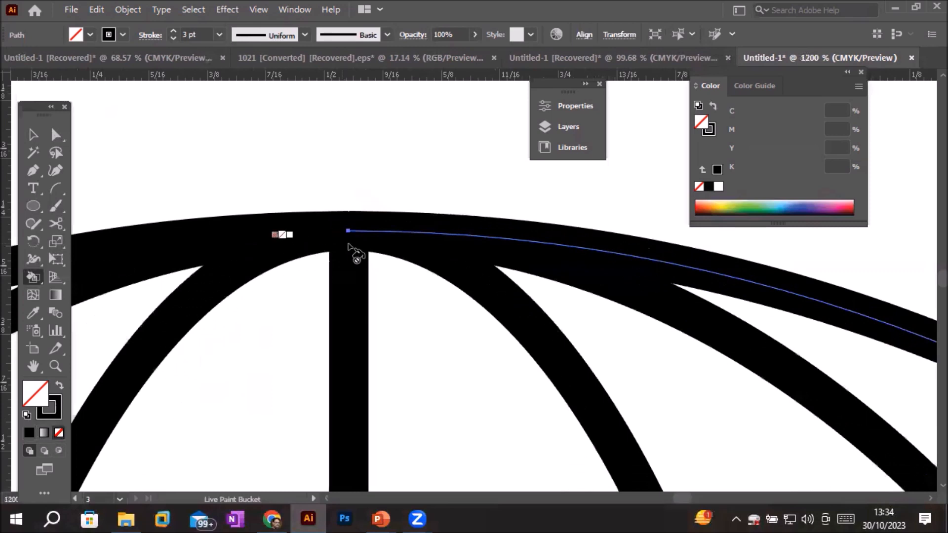
{"action": "scroll", "coordinate": [294, 255], "scroll_direction": "down", "scroll_amount": 9}
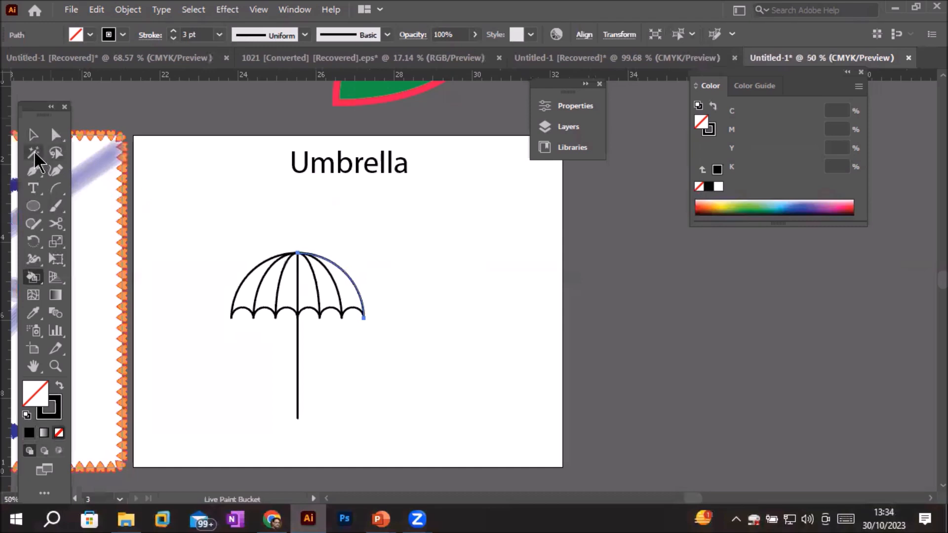
{"action": "left_click", "coordinate": [34, 138]}
{"action": "left_click_drag", "start_coordinate": [211, 240], "coordinate": [330, 329]}
{"action": "left_click_drag", "start_coordinate": [397, 340], "coordinate": [398, 340]}
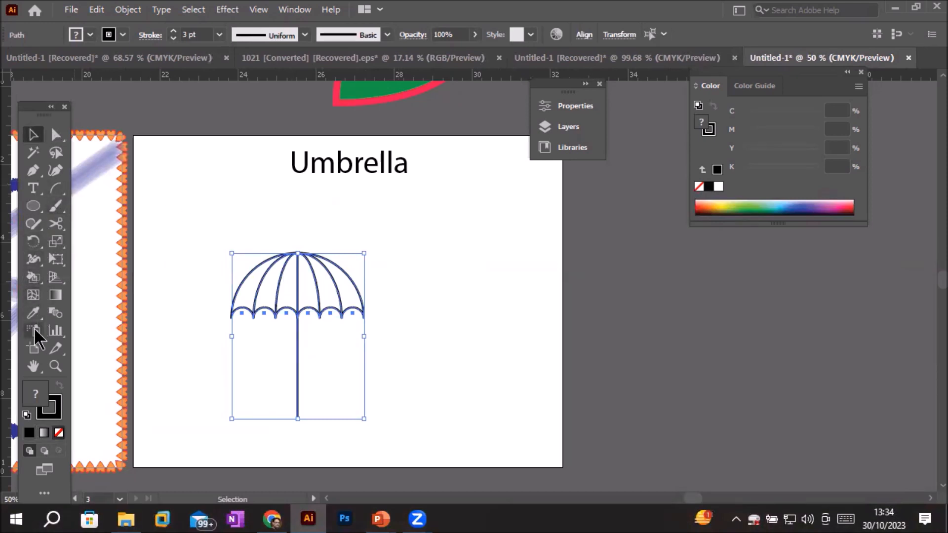
{"action": "left_click", "coordinate": [28, 279]}
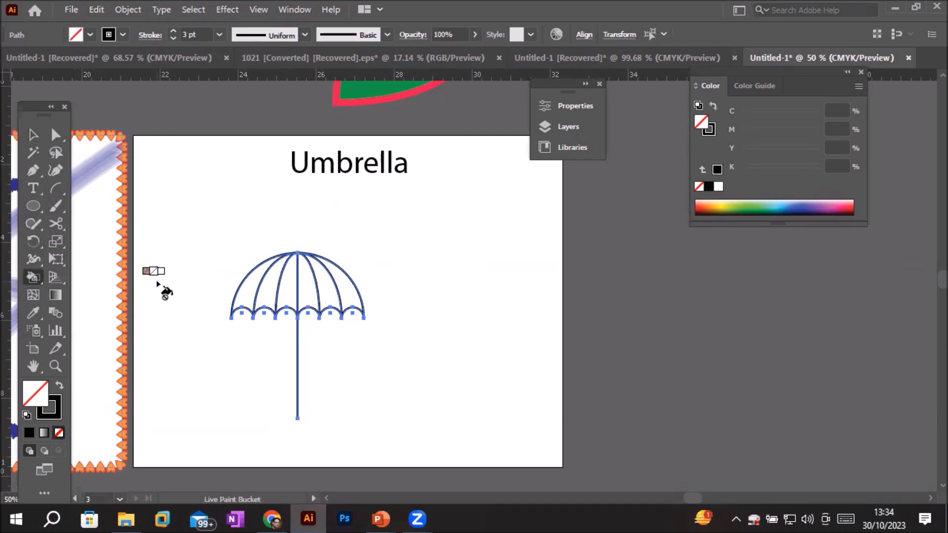
{"action": "left_click", "coordinate": [258, 265]}
Step: Cycle the Live Paint fill through the swatches to dark blue and mix it to C 68, M 51, Y 41, K 0
{"action": "scroll", "coordinate": [254, 238], "scroll_direction": "up", "scroll_amount": 2}
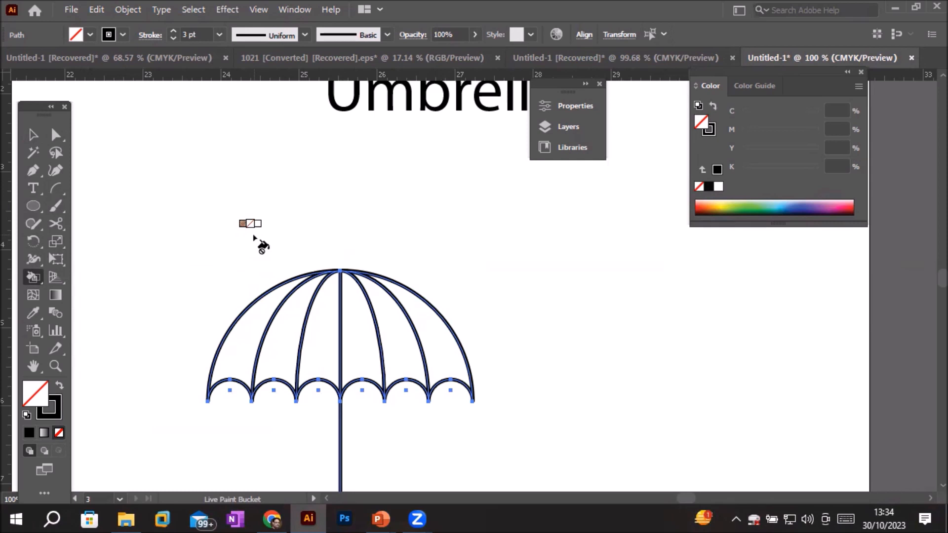
{"action": "key", "text": "Right"}
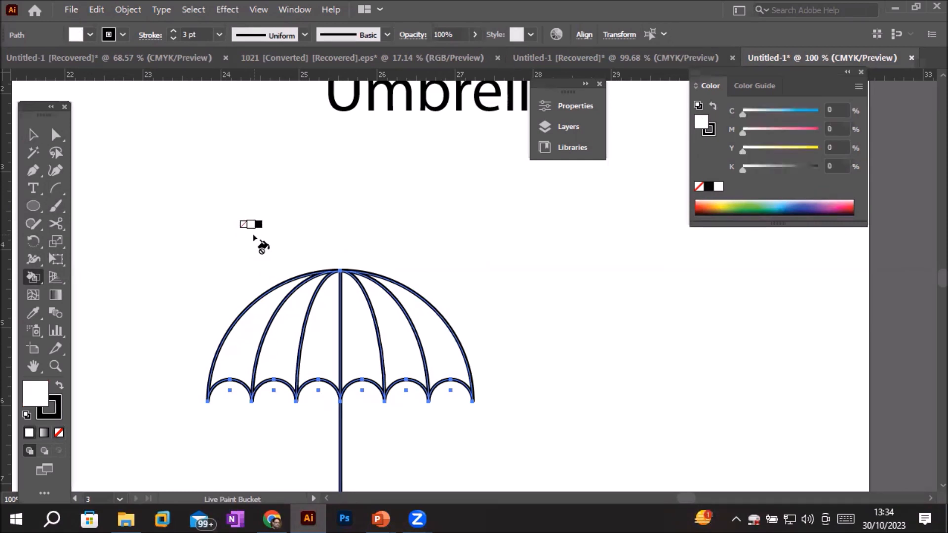
{"action": "key", "text": "Right"}
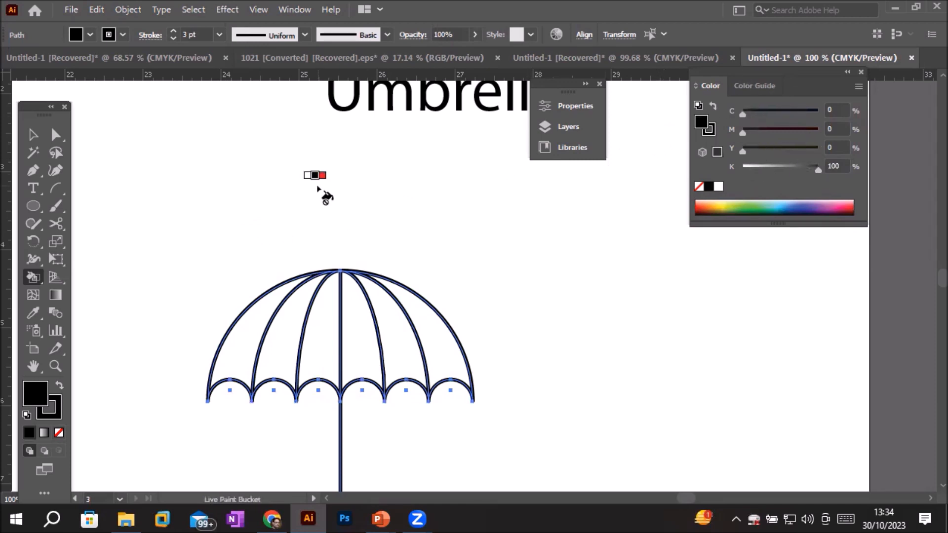
{"action": "key", "text": "Right"}
{"action": "key", "text": "Right"}
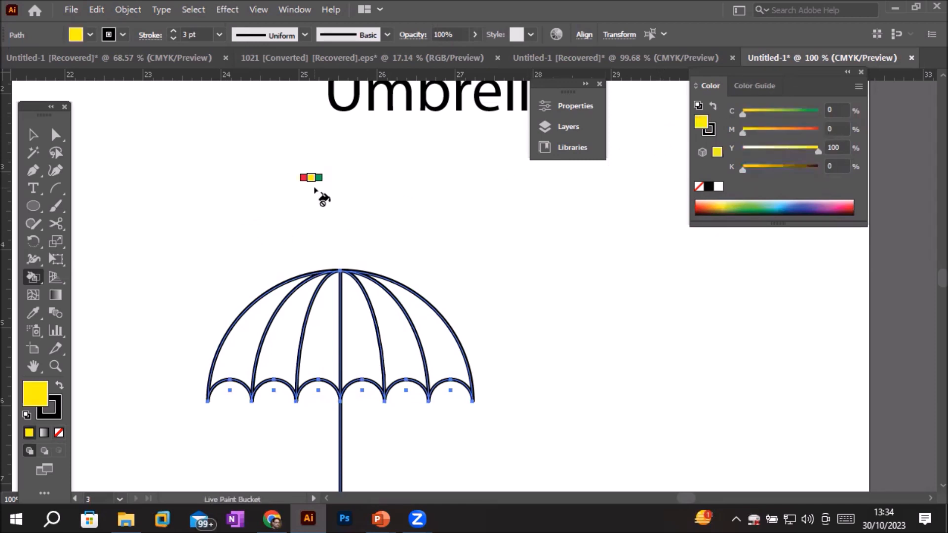
{"action": "key", "text": "Right"}
{"action": "key", "text": "Right"}
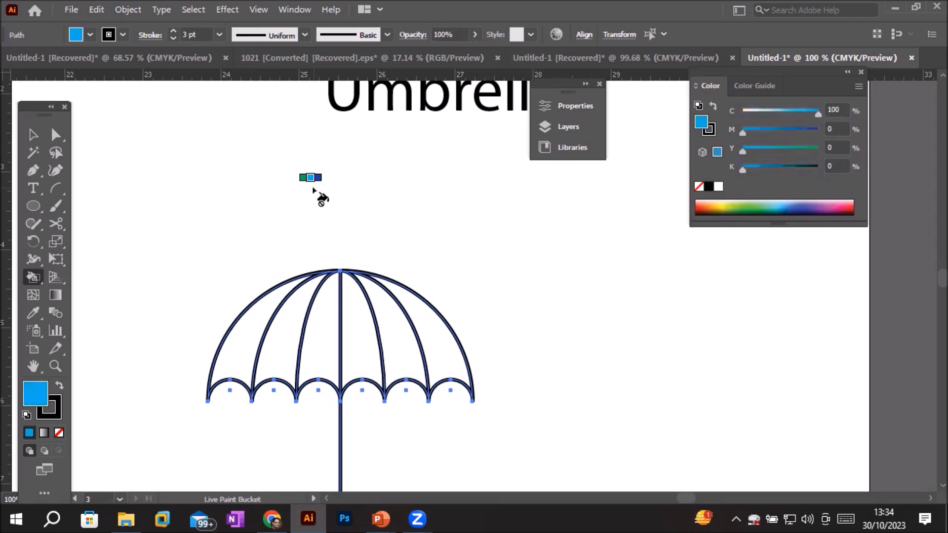
{"action": "key", "text": "Right"}
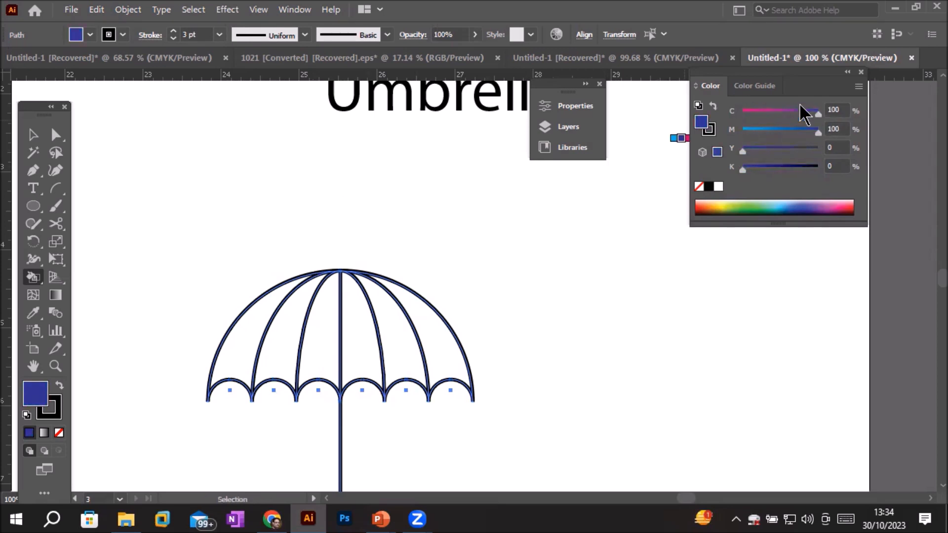
{"action": "left_click_drag", "start_coordinate": [818, 114], "coordinate": [774, 156]}
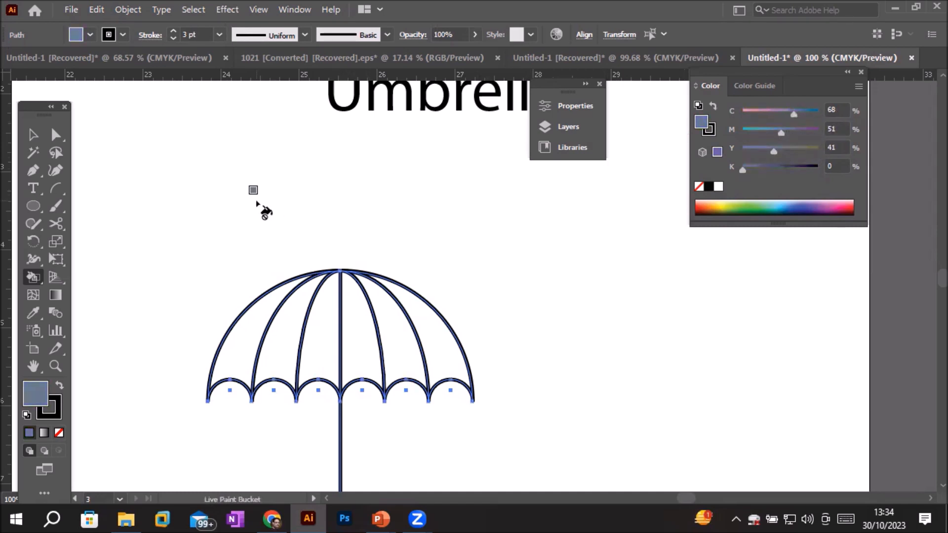
Step: Make the selected umbrella a Live Paint group and fill its leftmost canopy panel with the mixed grey-blue
{"action": "left_click", "coordinate": [239, 348]}
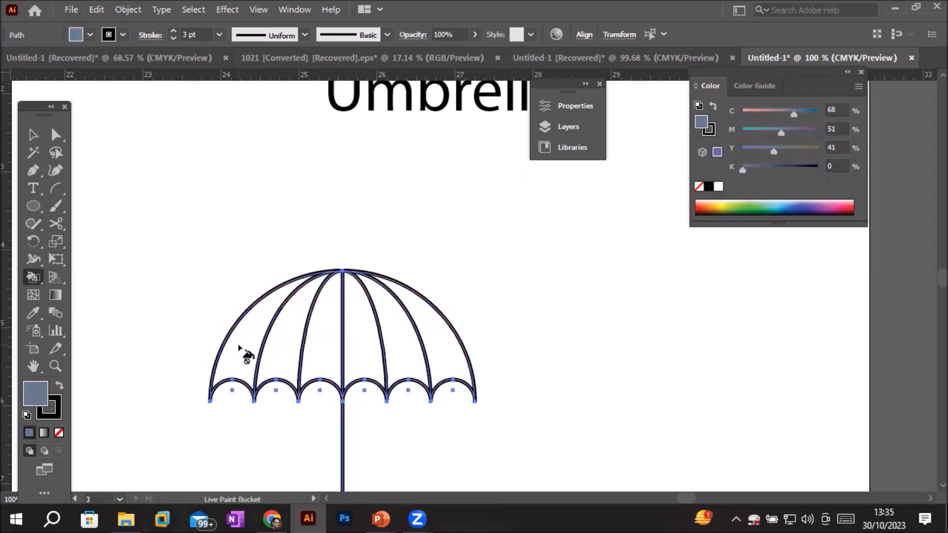
{"action": "left_click", "coordinate": [33, 135]}
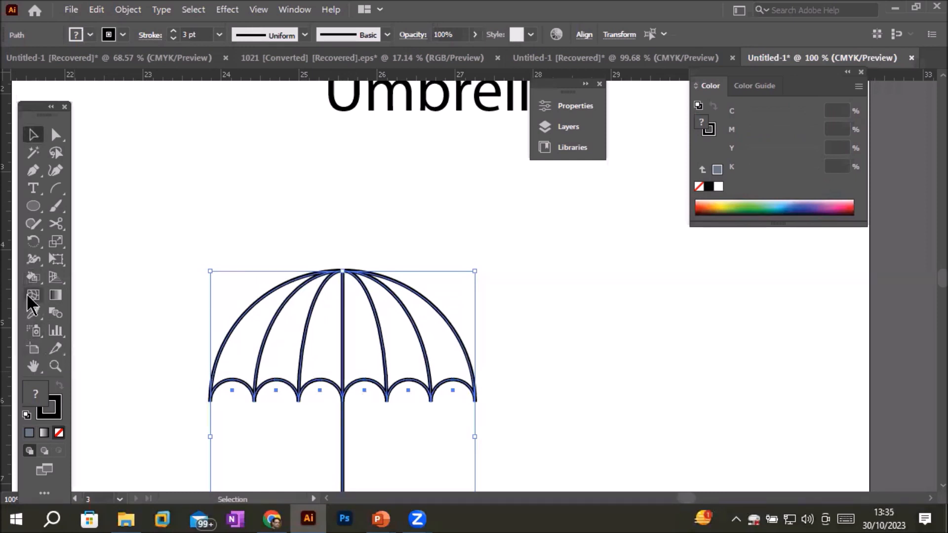
{"action": "left_click", "coordinate": [33, 279]}
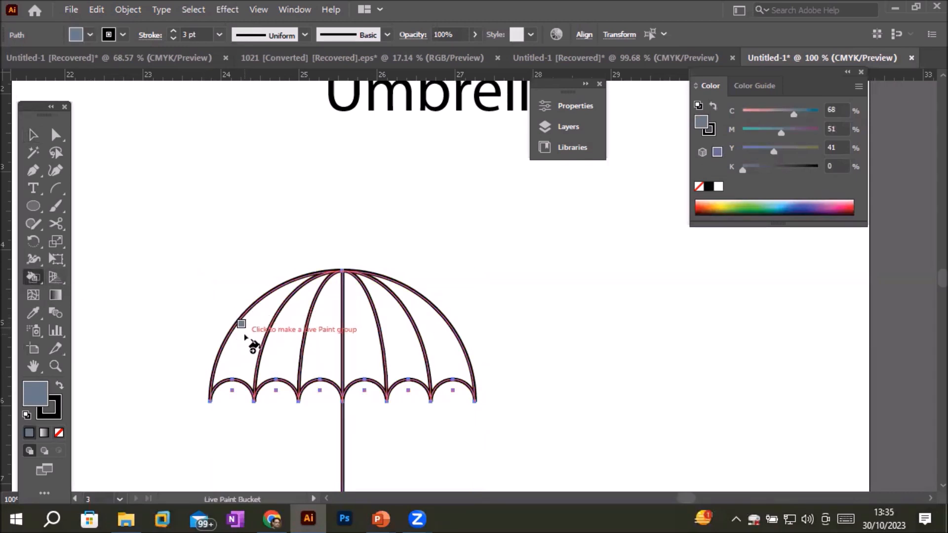
{"action": "left_click", "coordinate": [240, 351]}
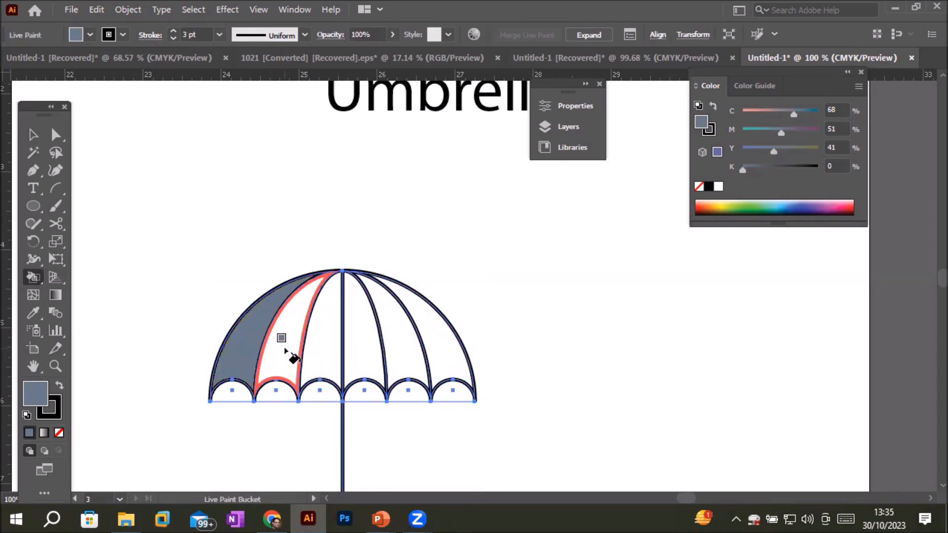
Step: Fill the second canopy panel green (C 60, Y 100) and the third dark blue (C 100, M 100, Y 9.02, K 9.41)
{"action": "left_click", "coordinate": [751, 205]}
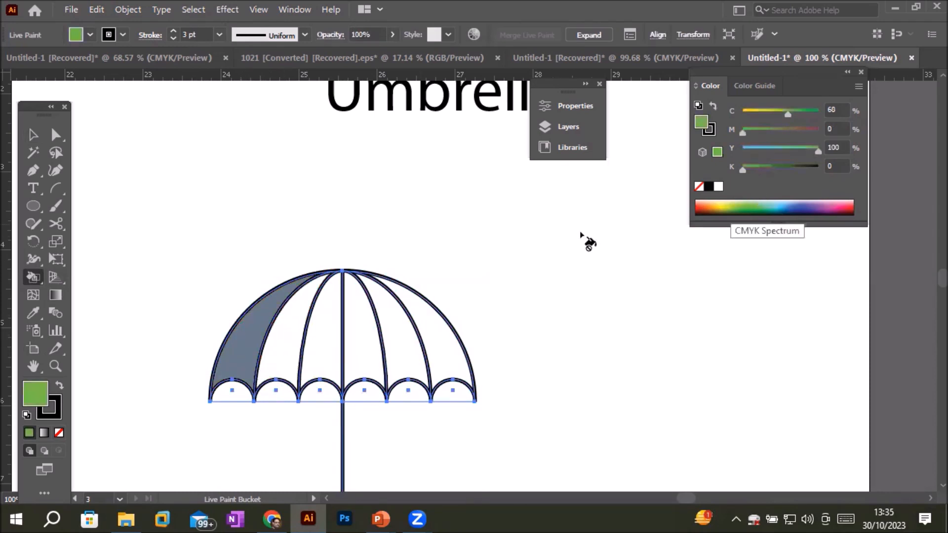
{"action": "left_click", "coordinate": [289, 341]}
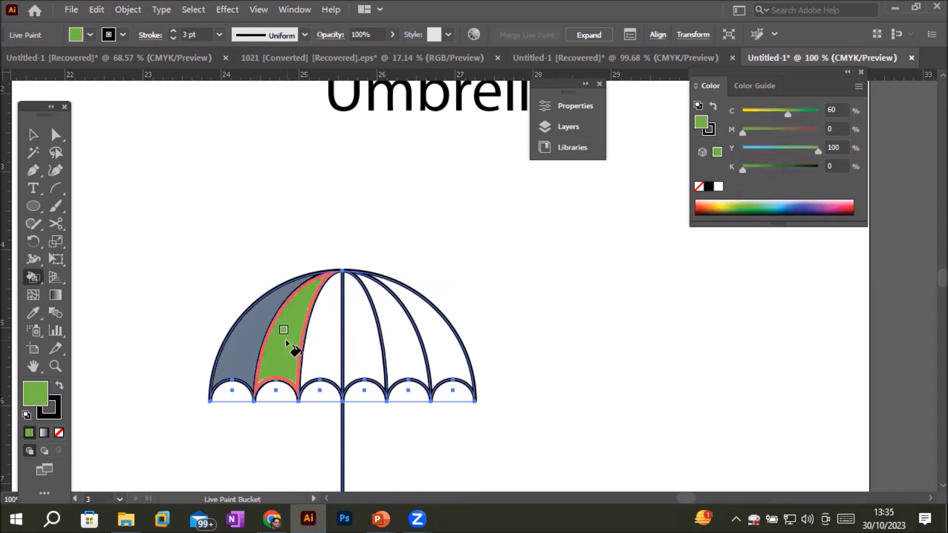
{"action": "left_click", "coordinate": [798, 207]}
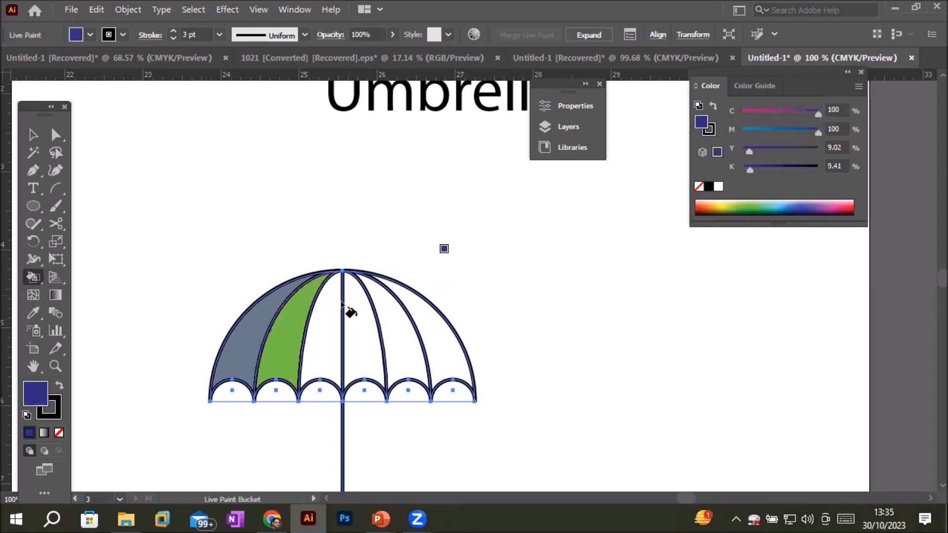
{"action": "left_click", "coordinate": [328, 316]}
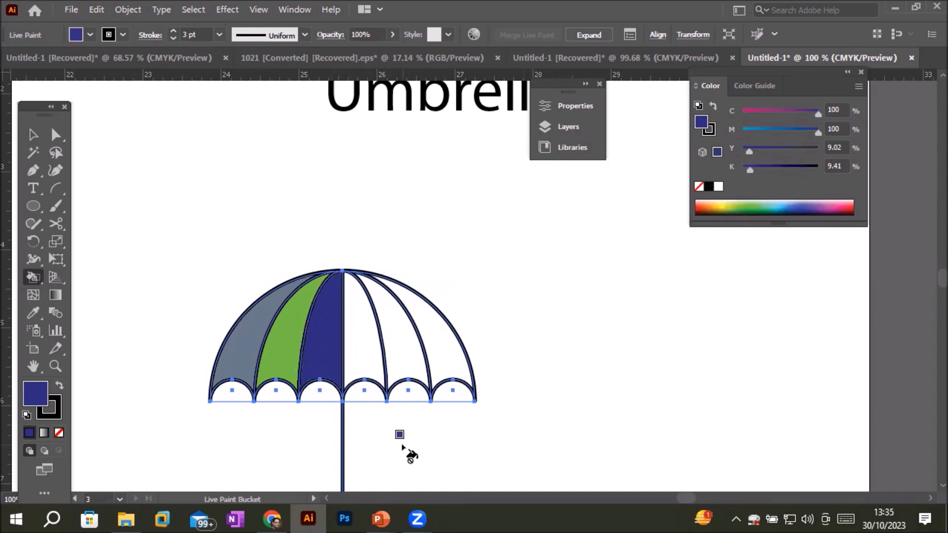
Step: Fill the fourth canopy panel, just right of the shaft, with red (C 18.43, M 100, Y 100, K 10.2)
{"action": "left_click", "coordinate": [724, 210]}
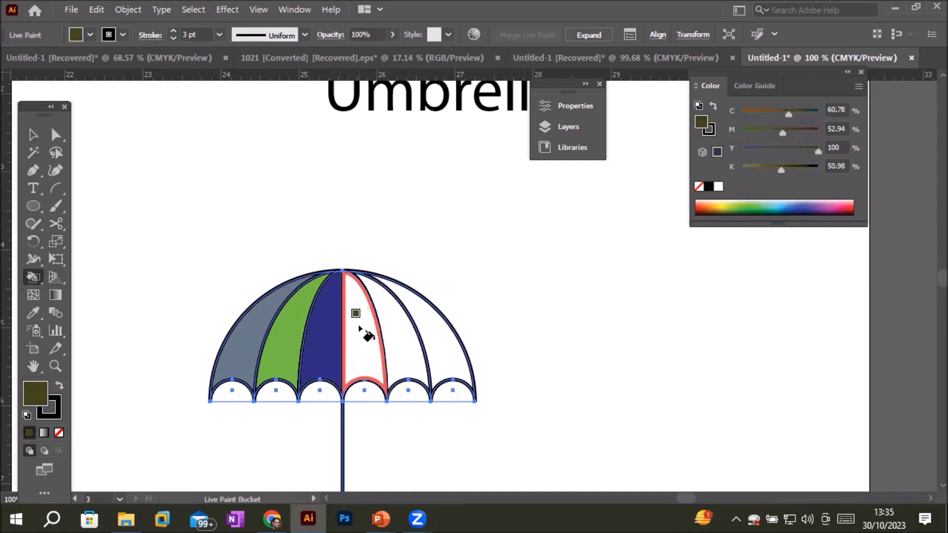
{"action": "left_click", "coordinate": [809, 204]}
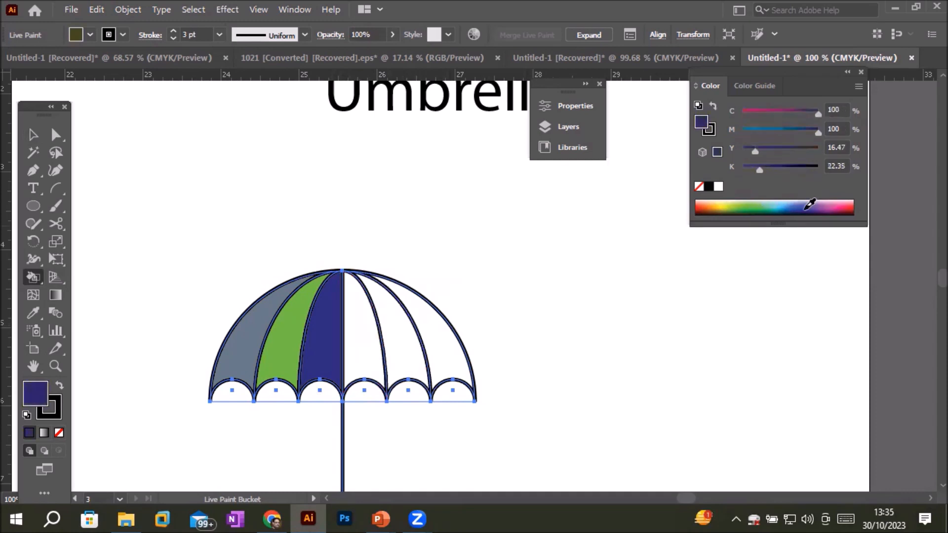
{"action": "left_click", "coordinate": [852, 205]}
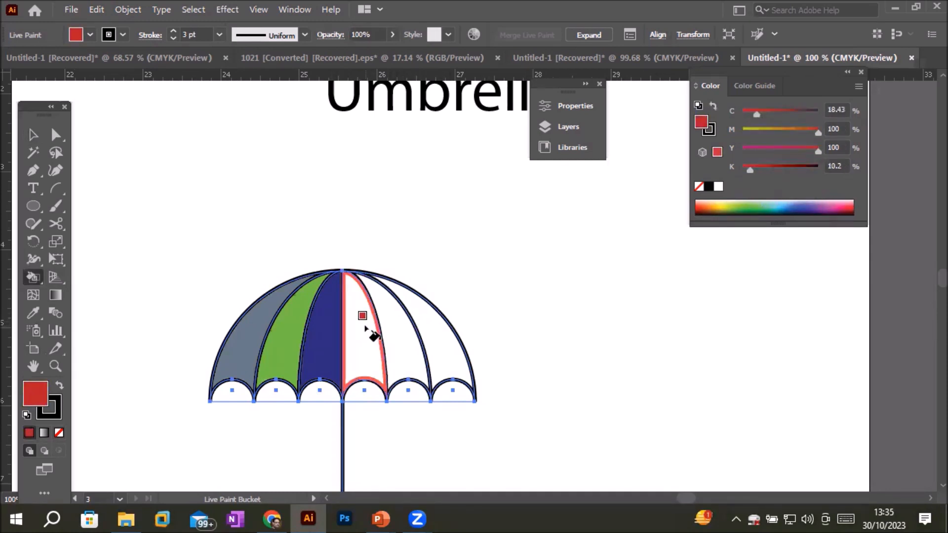
{"action": "left_click", "coordinate": [365, 327]}
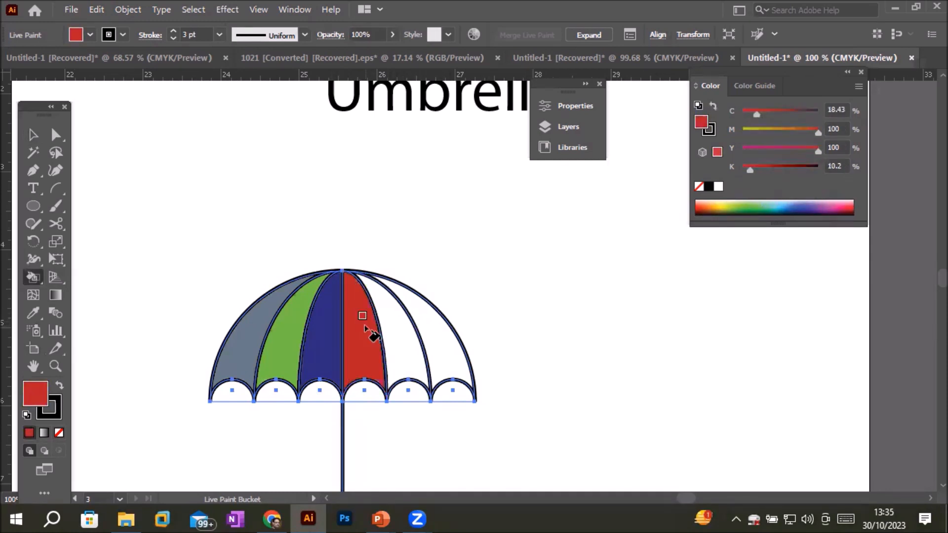
Step: Fill the fifth canopy panel light green (C 58.82, Y 77.65) and the sixth yellow (C 12.55, Y 100), and deselect the umbrella
{"action": "left_click", "coordinate": [764, 202]}
{"action": "left_click", "coordinate": [397, 338]}
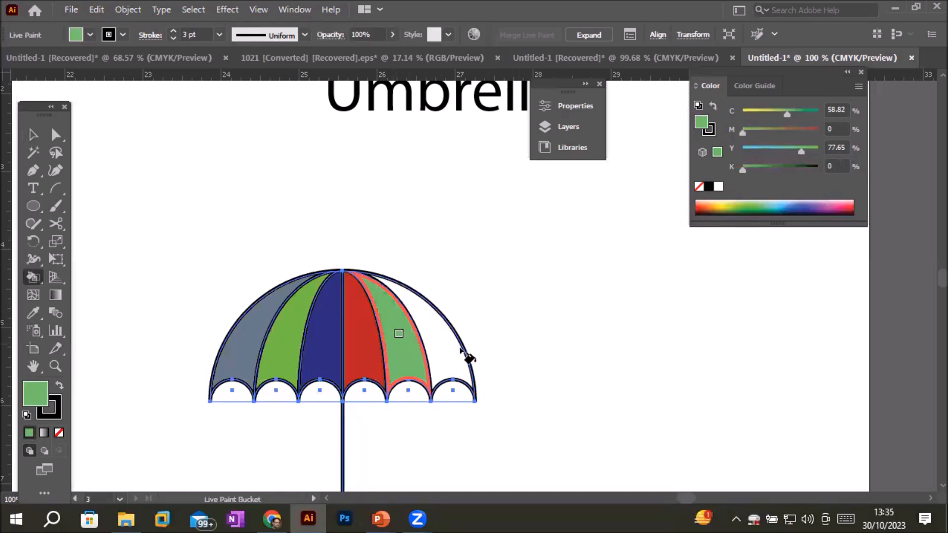
{"action": "left_click", "coordinate": [718, 204]}
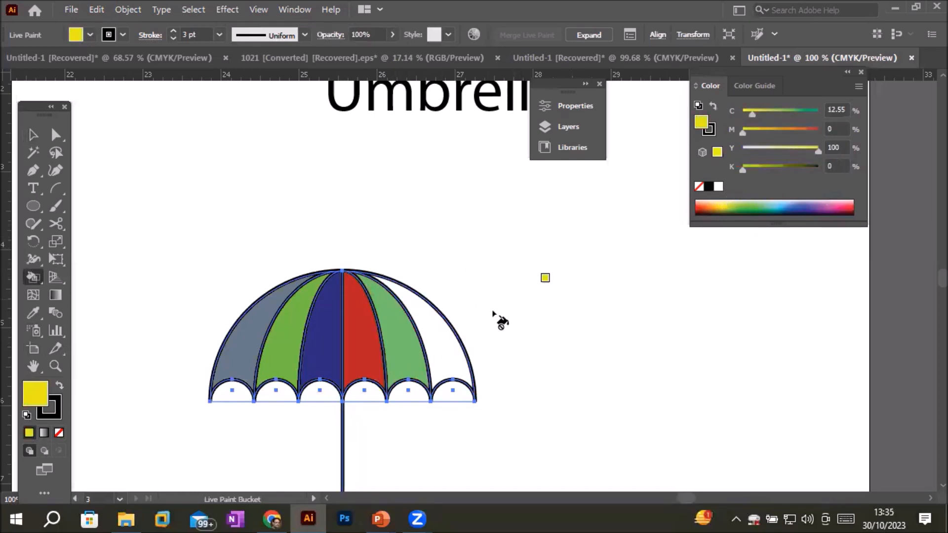
{"action": "left_click", "coordinate": [448, 339]}
{"action": "scroll", "coordinate": [375, 395], "scroll_direction": "down", "scroll_amount": 1}
{"action": "scroll", "coordinate": [377, 445], "scroll_direction": "down", "scroll_amount": 1}
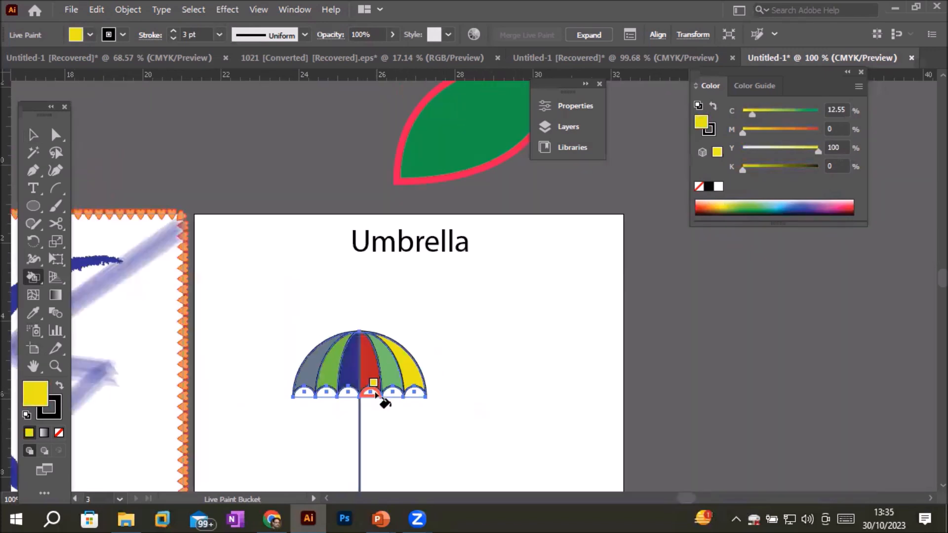
{"action": "scroll", "coordinate": [370, 461], "scroll_direction": "up", "scroll_amount": 3}
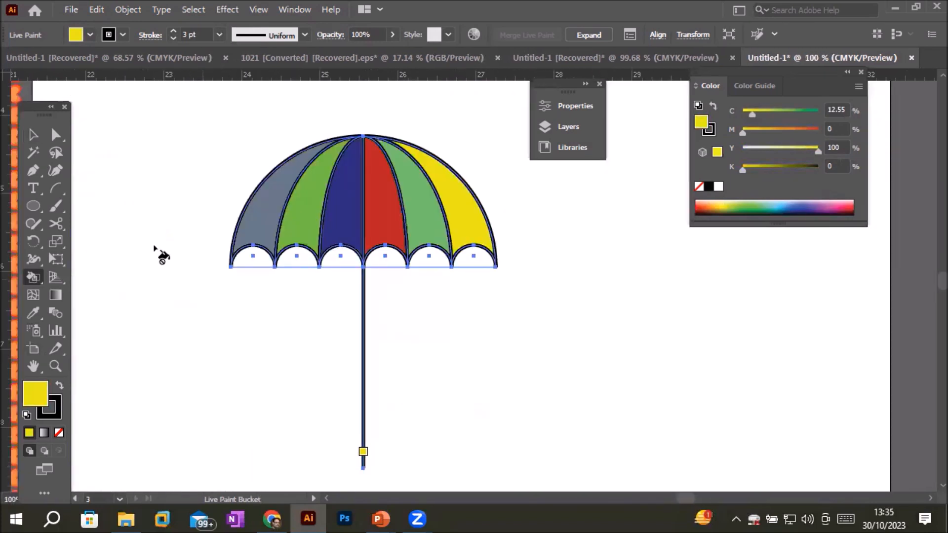
{"action": "left_click", "coordinate": [33, 135]}
{"action": "left_click", "coordinate": [560, 353]}
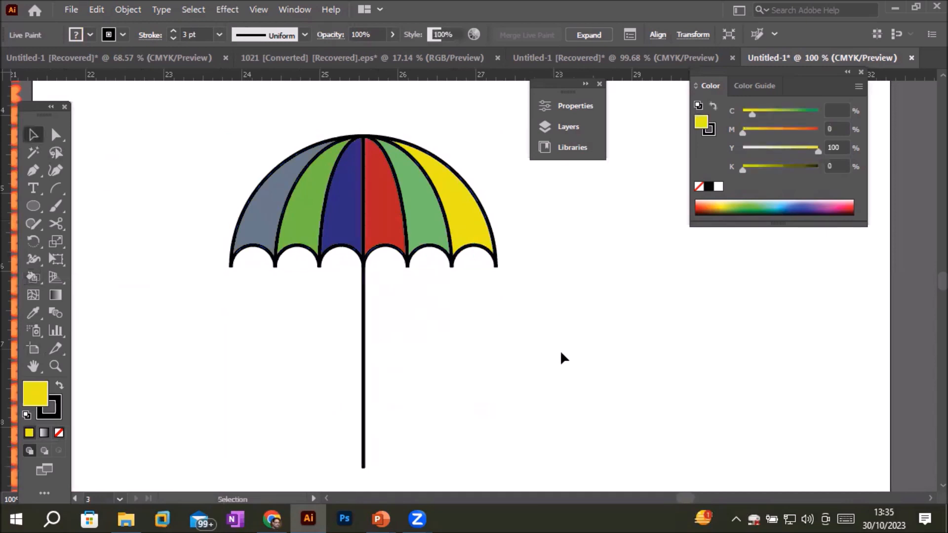
Step: Draw a quarter-circle arc about 0.4 in wide and high from the shaft's lower end, curving down to the left as the handle's first bend
{"action": "scroll", "coordinate": [567, 366], "scroll_direction": "down", "scroll_amount": 2}
{"action": "scroll", "coordinate": [494, 456], "scroll_direction": "up", "scroll_amount": 2}
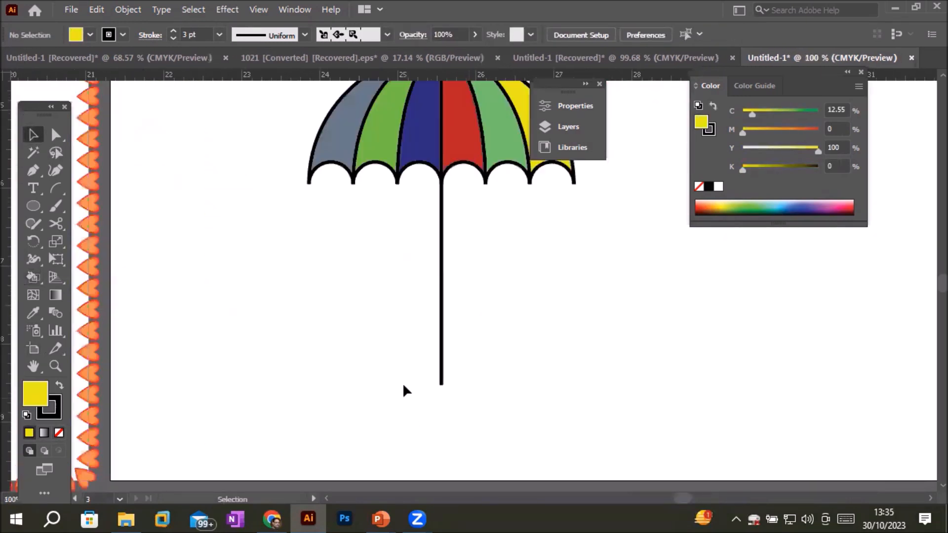
{"action": "left_click", "coordinate": [56, 189]}
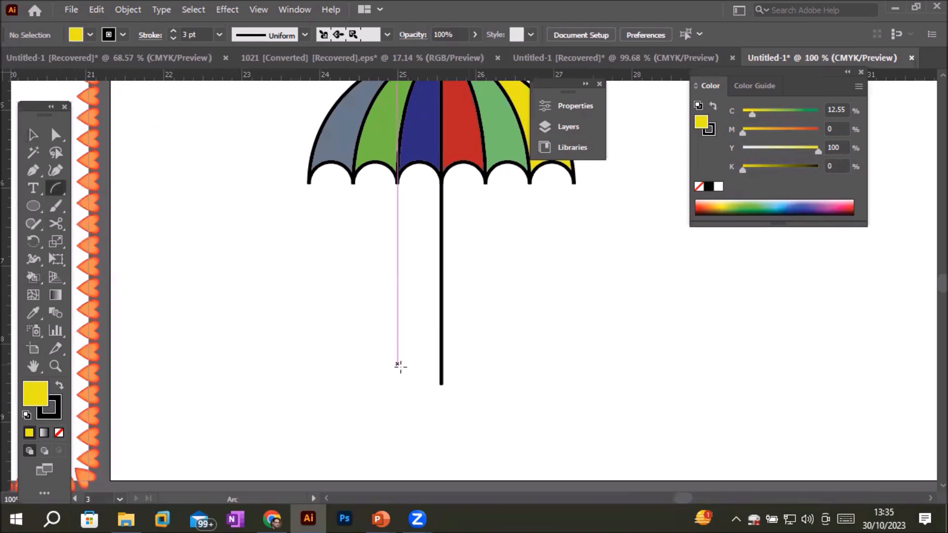
{"action": "left_click_drag", "start_coordinate": [441, 384], "coordinate": [411, 415]}
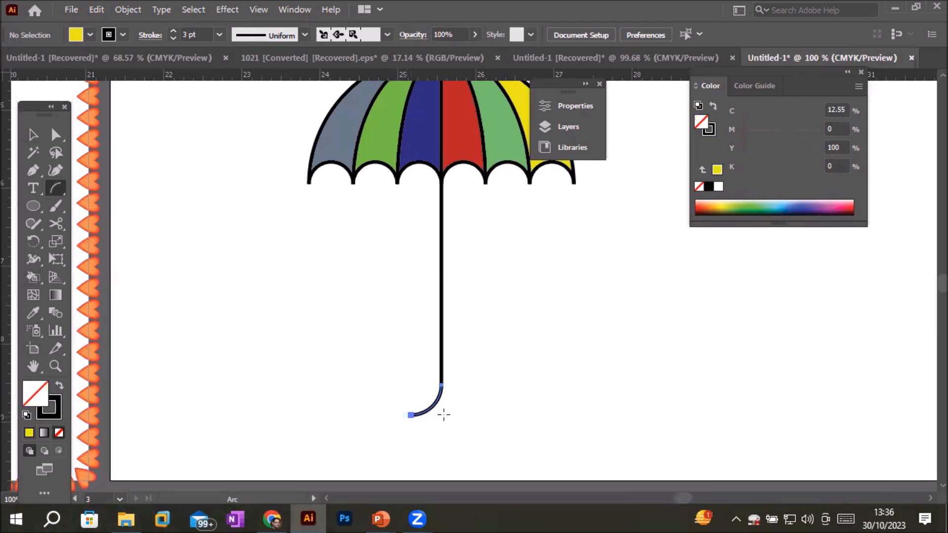
{"action": "key", "text": "ctrl+equal"}
{"action": "key", "text": "ctrl+equal"}
{"action": "key", "text": "ctrl+equal"}
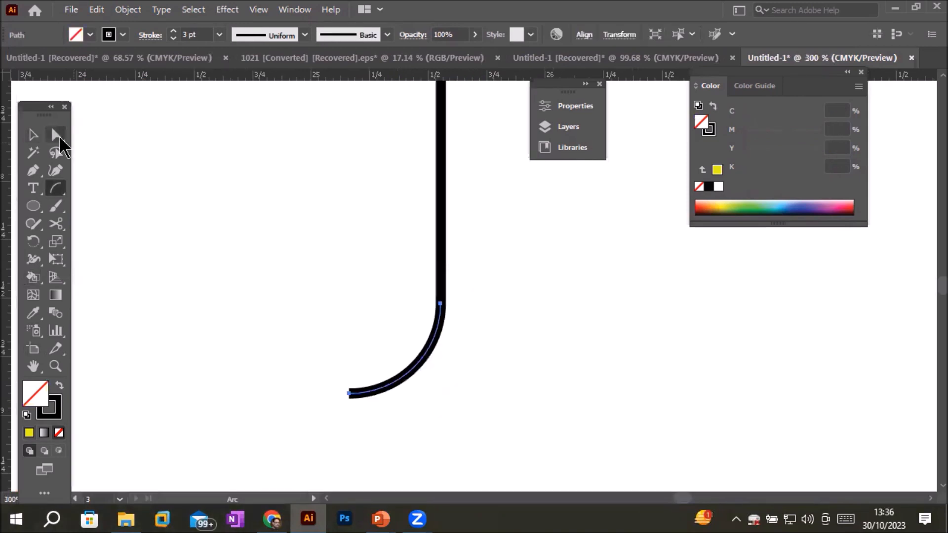
Step: Draw a second arc from the free end of the handle's first bend, curving up to the left with reversed curvature to complete the hook
{"action": "left_click", "coordinate": [56, 136]}
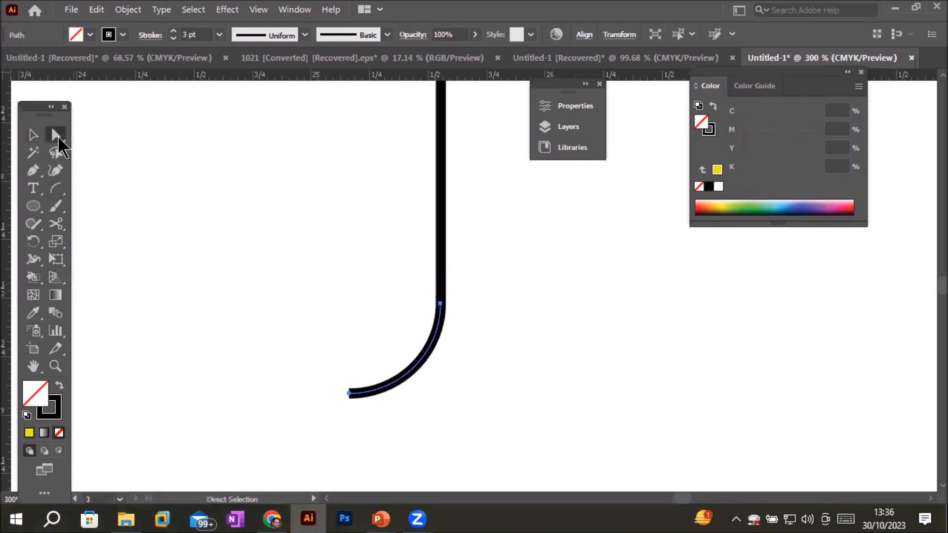
{"action": "left_click", "coordinate": [349, 393]}
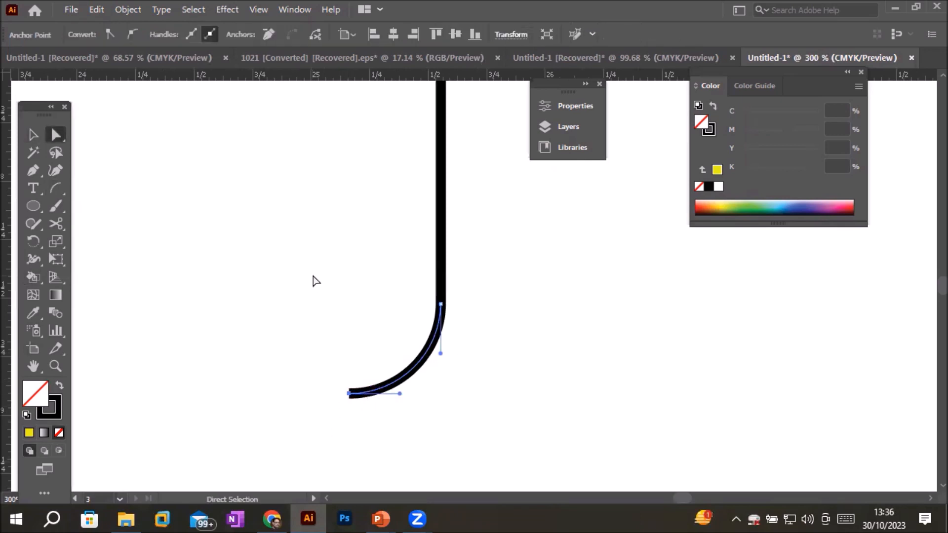
{"action": "left_click", "coordinate": [55, 188]}
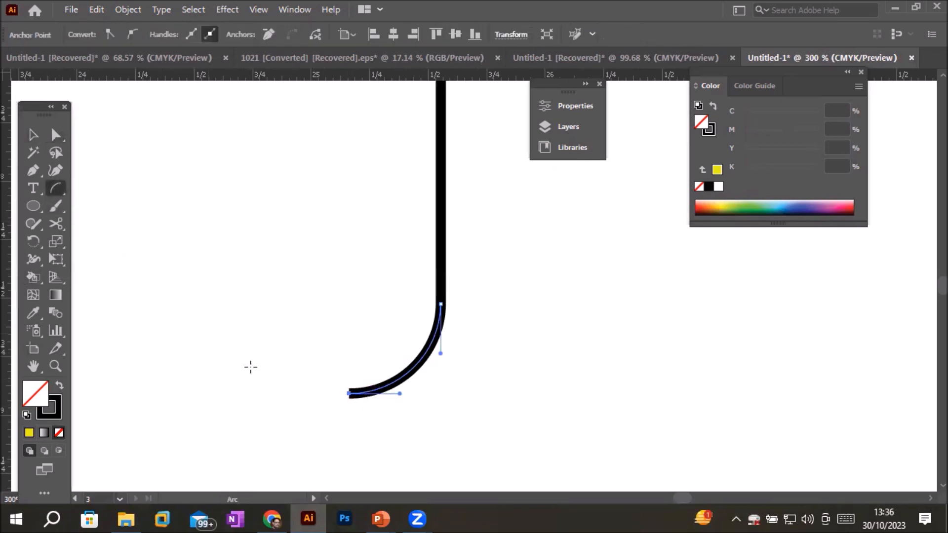
{"action": "left_click_drag", "start_coordinate": [349, 394], "coordinate": [306, 336]}
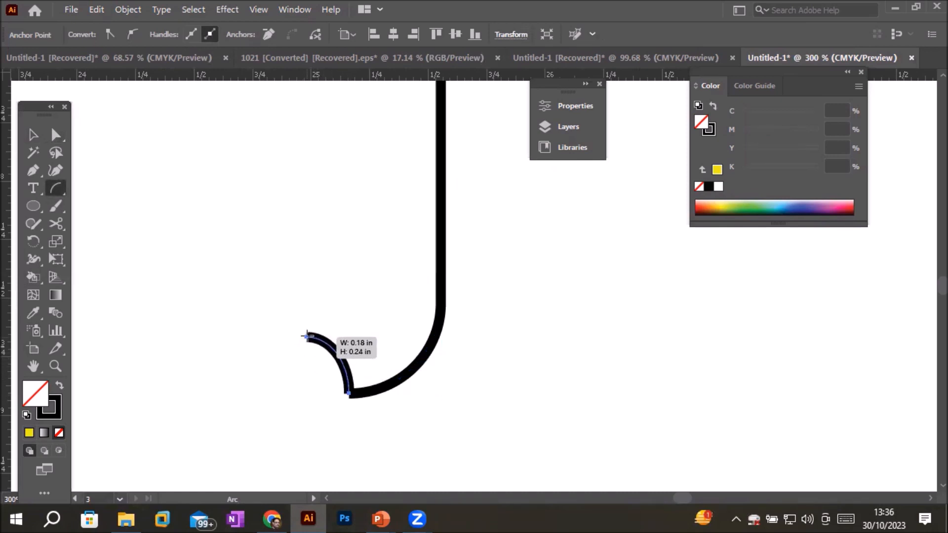
{"action": "mouse_move", "coordinate": [307, 337]}
{"action": "left_mouse_down"}
{"action": "mouse_move", "coordinate": [310, 321]}
{"action": "mouse_move", "coordinate": [303, 334]}
{"action": "left_mouse_up"}
{"action": "key", "text": "x"}
{"action": "left_click", "coordinate": [34, 134]}
{"action": "scroll", "coordinate": [275, 259], "scroll_direction": "down", "scroll_amount": 5}
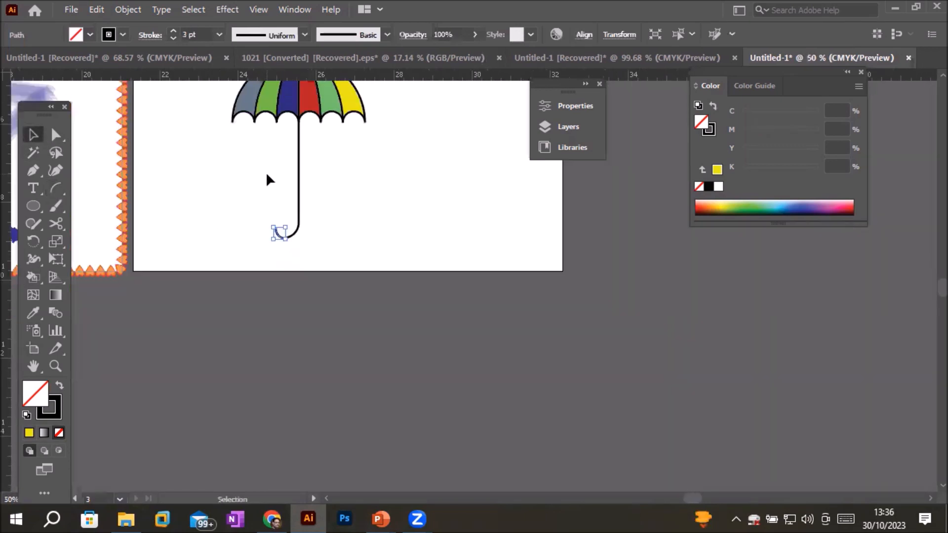
{"action": "left_click_drag", "start_coordinate": [273, 116], "coordinate": [299, 243]}
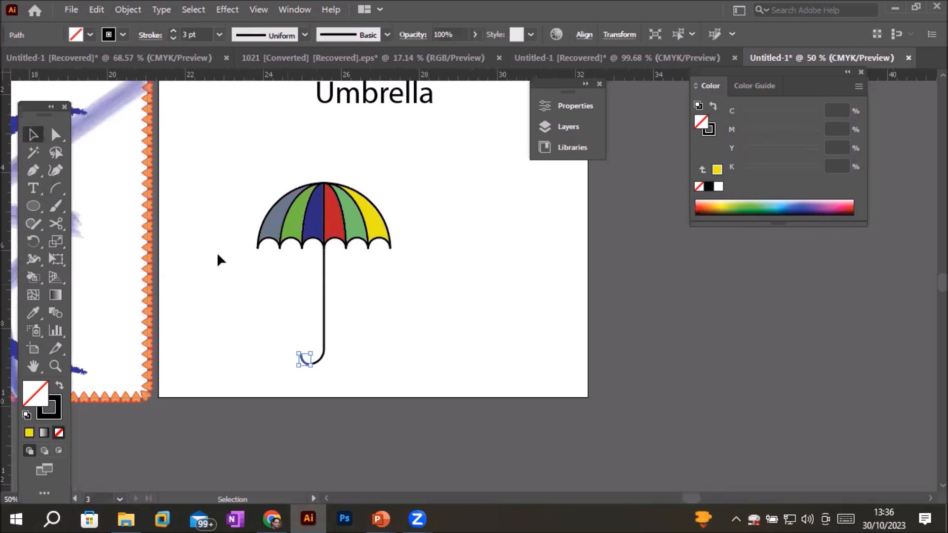
Step: Start placing an image and browse to the Images folder inside _Graphics on Local Disk (D:)
{"action": "left_click", "coordinate": [71, 9]}
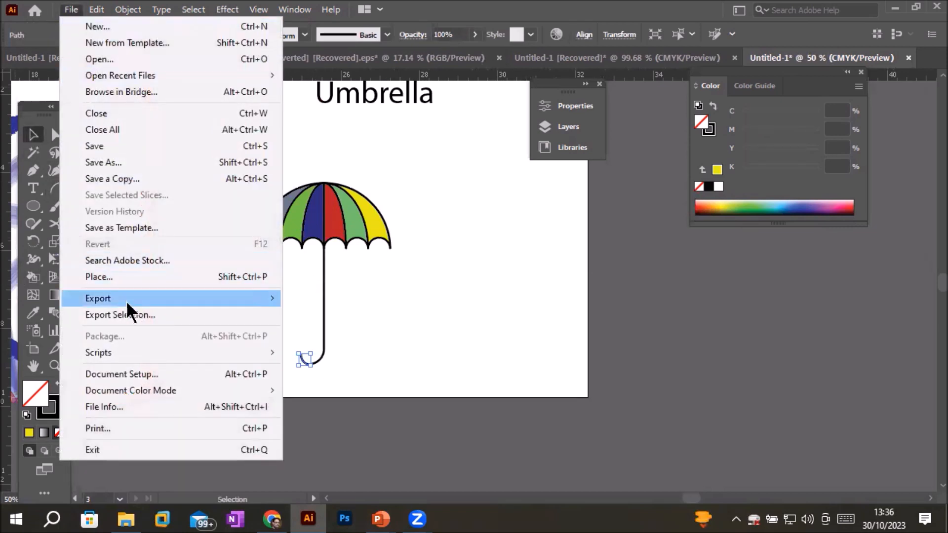
{"action": "mouse_move", "coordinate": [127, 352]}
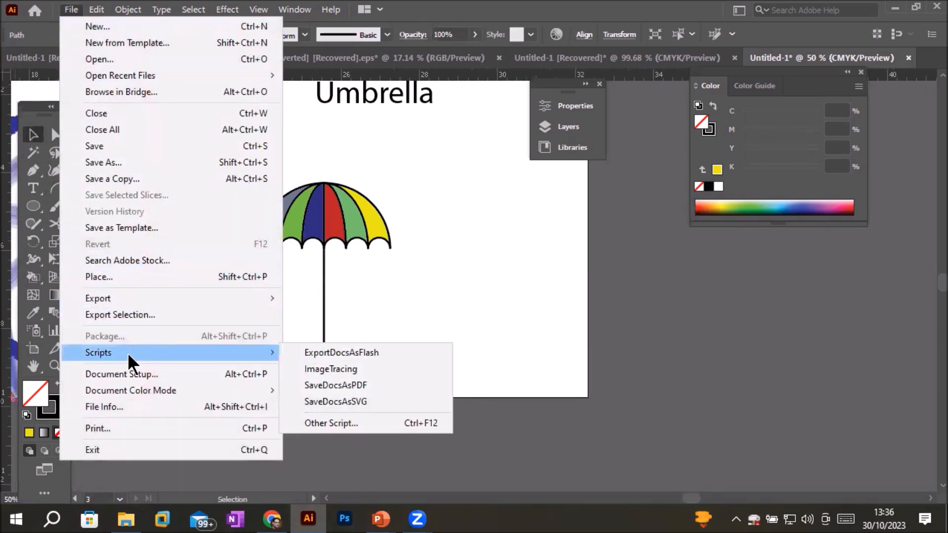
{"action": "left_click", "coordinate": [152, 277]}
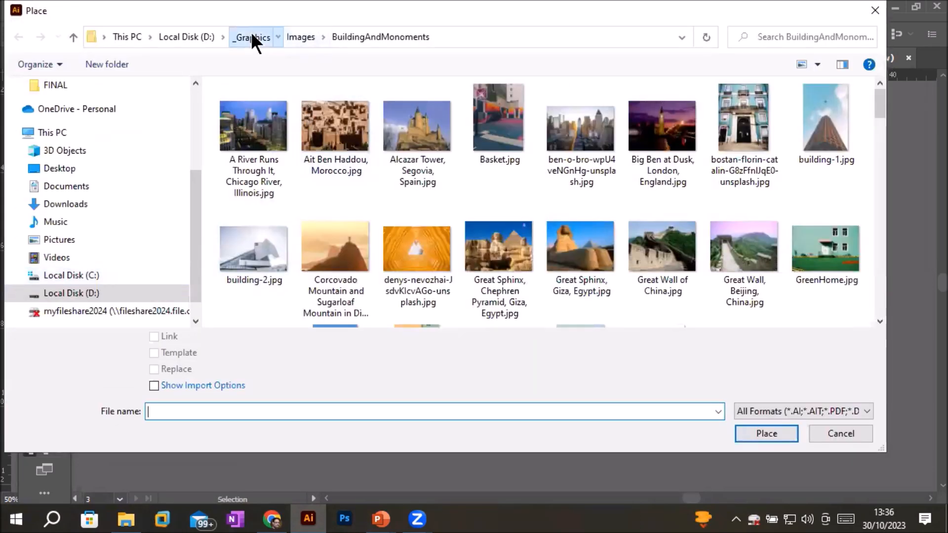
{"action": "left_click", "coordinate": [253, 38]}
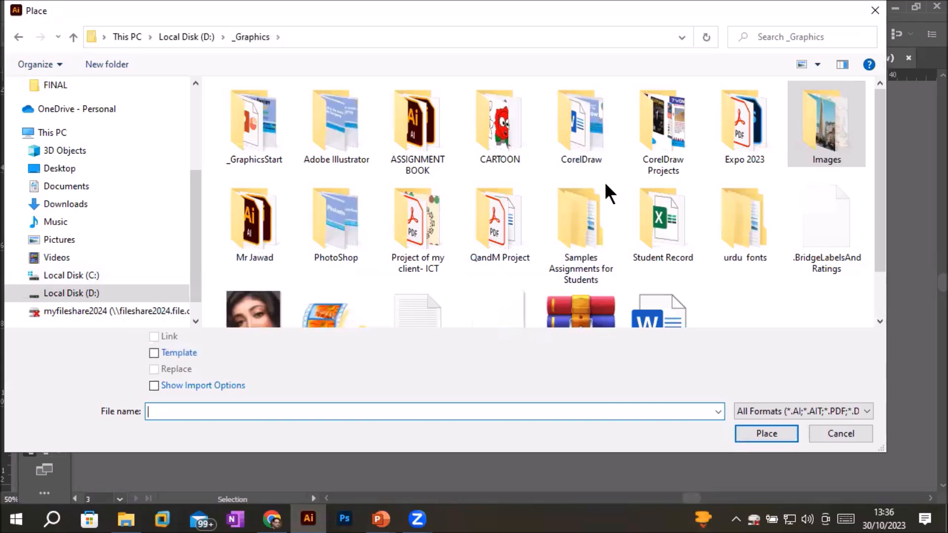
{"action": "scroll", "coordinate": [570, 242], "scroll_direction": "down", "scroll_amount": 1}
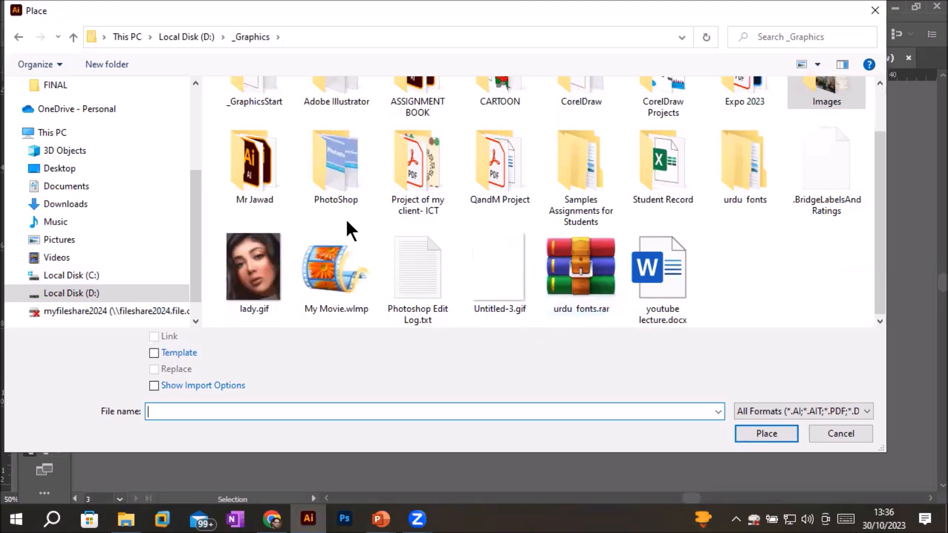
{"action": "scroll", "coordinate": [398, 197], "scroll_direction": "up", "scroll_amount": 1}
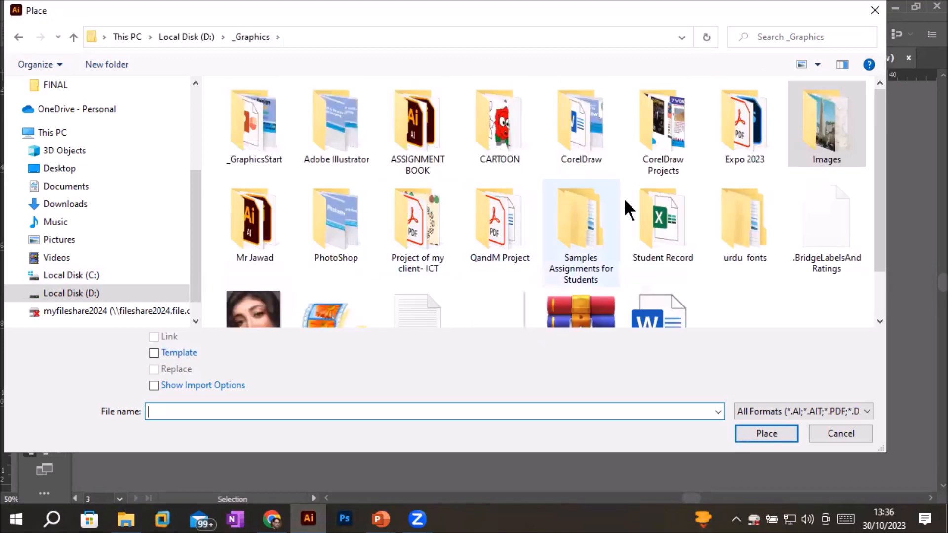
{"action": "double_click", "coordinate": [813, 143]}
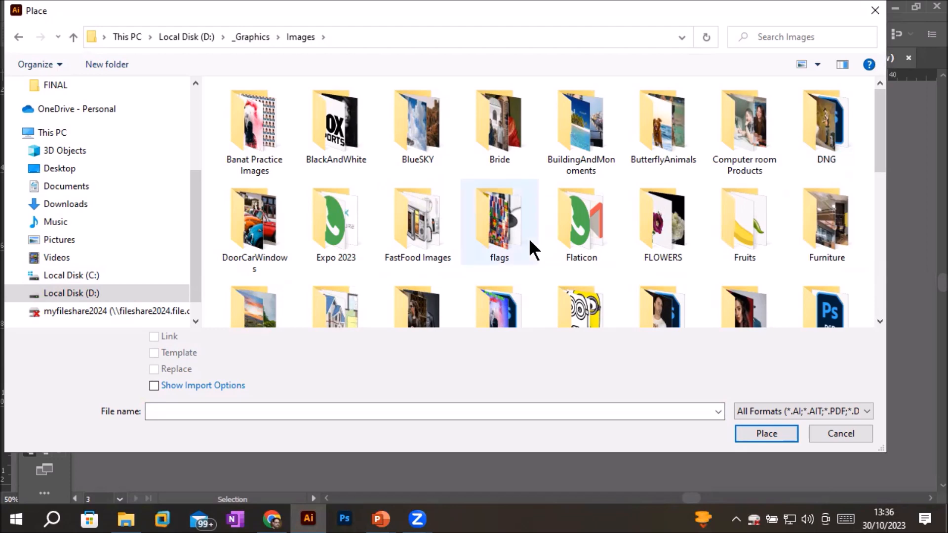
Step: Place Model-F (1).png from the Transparent PNG folder below the umbrella canopy, about 2 in wide and 3 in high
{"action": "scroll", "coordinate": [526, 239], "scroll_direction": "down", "scroll_amount": 1}
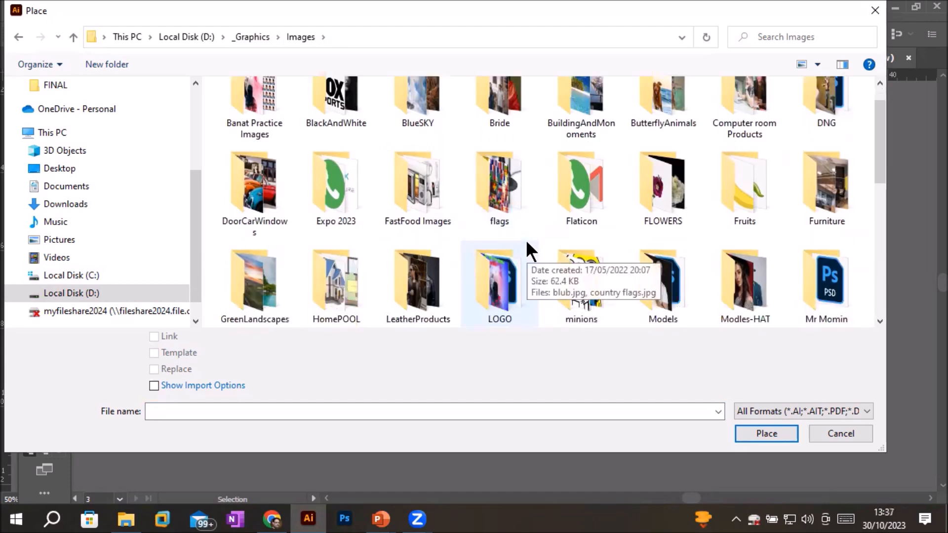
{"action": "scroll", "coordinate": [525, 239], "scroll_direction": "up", "scroll_amount": 1}
{"action": "key", "text": "Escape"}
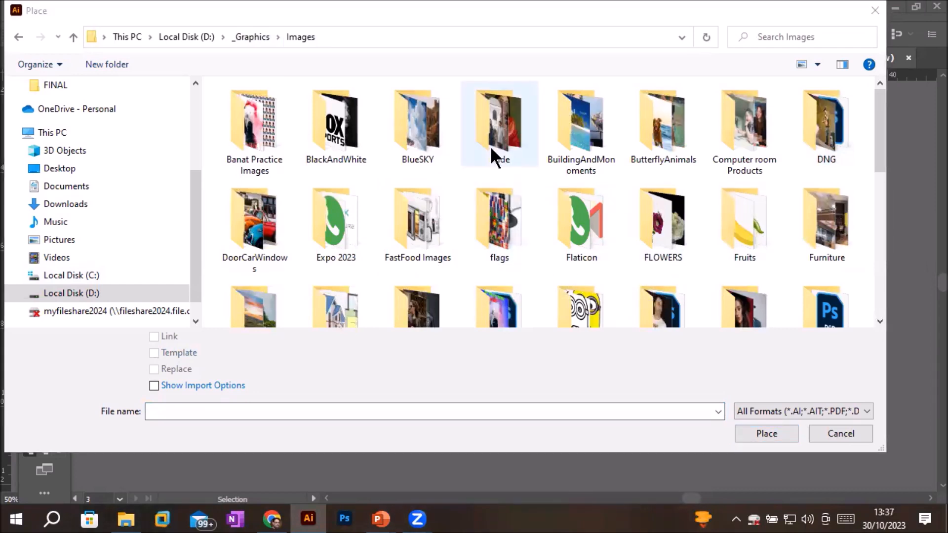
{"action": "scroll", "coordinate": [515, 194], "scroll_direction": "down", "scroll_amount": 3}
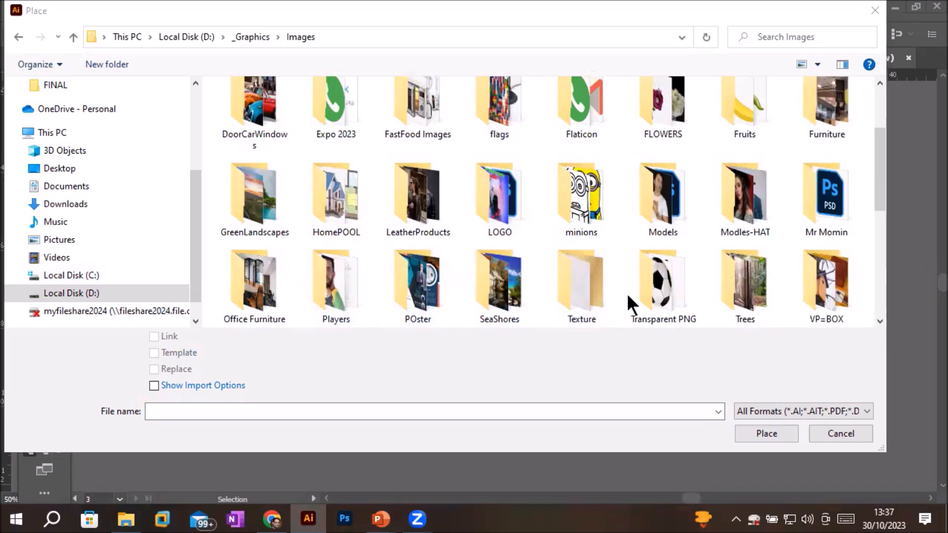
{"action": "scroll", "coordinate": [585, 254], "scroll_direction": "down", "scroll_amount": 2}
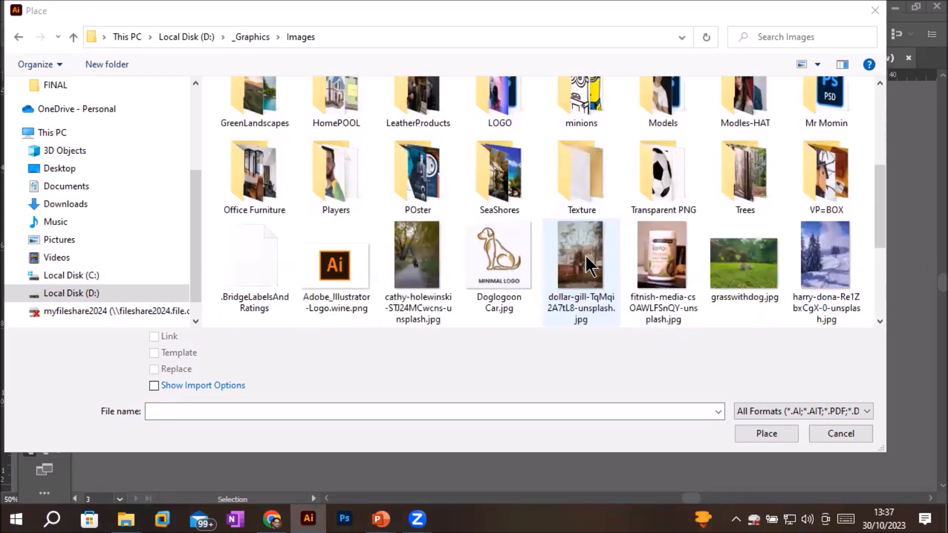
{"action": "double_click", "coordinate": [642, 192]}
{"action": "double_click", "coordinate": [485, 227]}
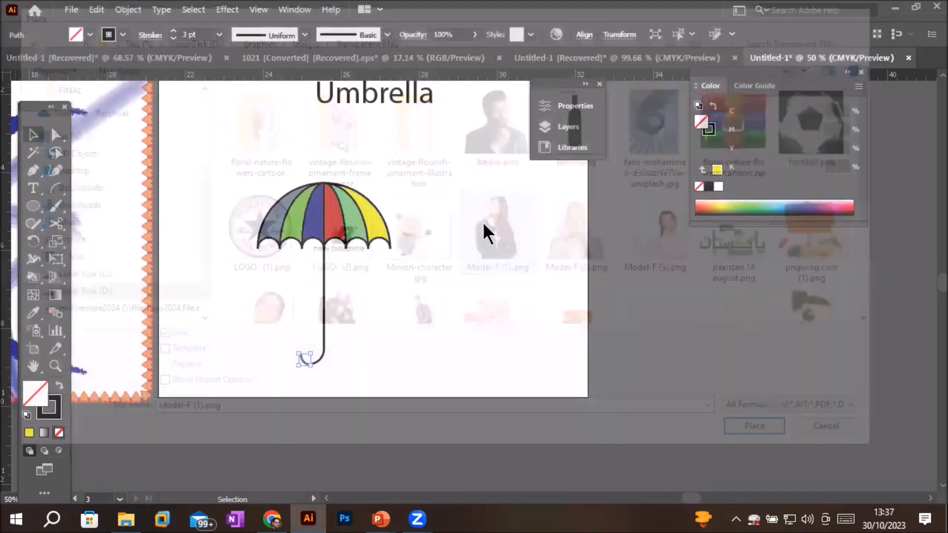
{"action": "left_click_drag", "start_coordinate": [275, 263], "coordinate": [388, 390]}
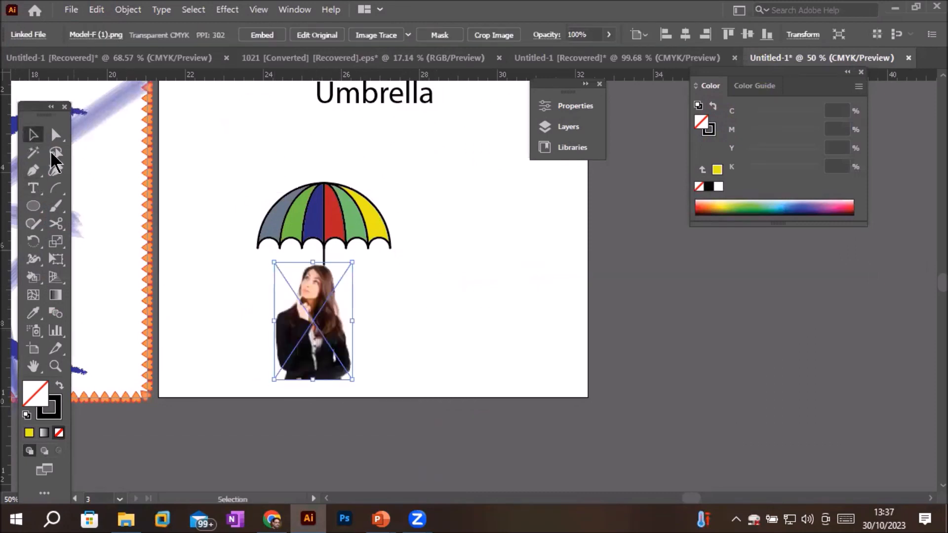
Step: Move the woman's picture up and right so she stands under the canopy beside the shaft, and deselect it
{"action": "left_click_drag", "start_coordinate": [327, 327], "coordinate": [344, 338]}
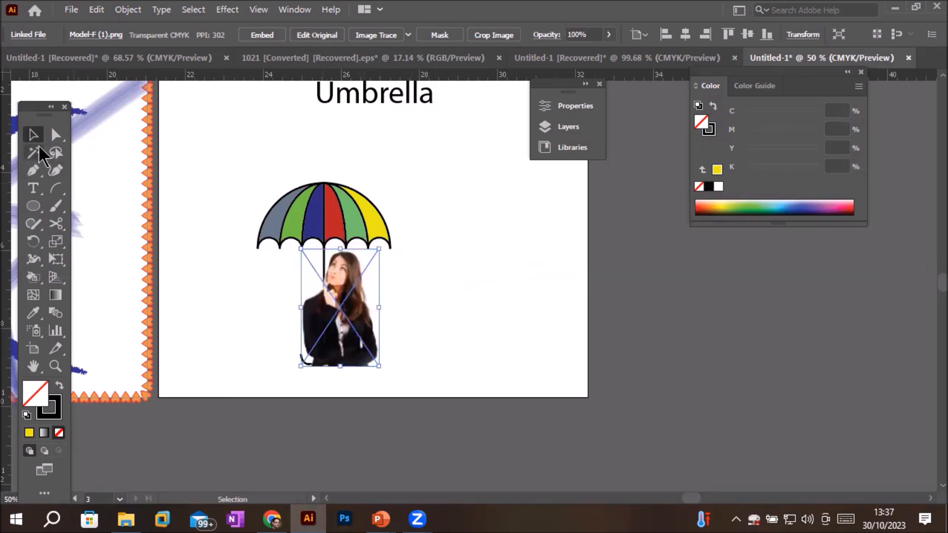
{"action": "left_click", "coordinate": [454, 182]}
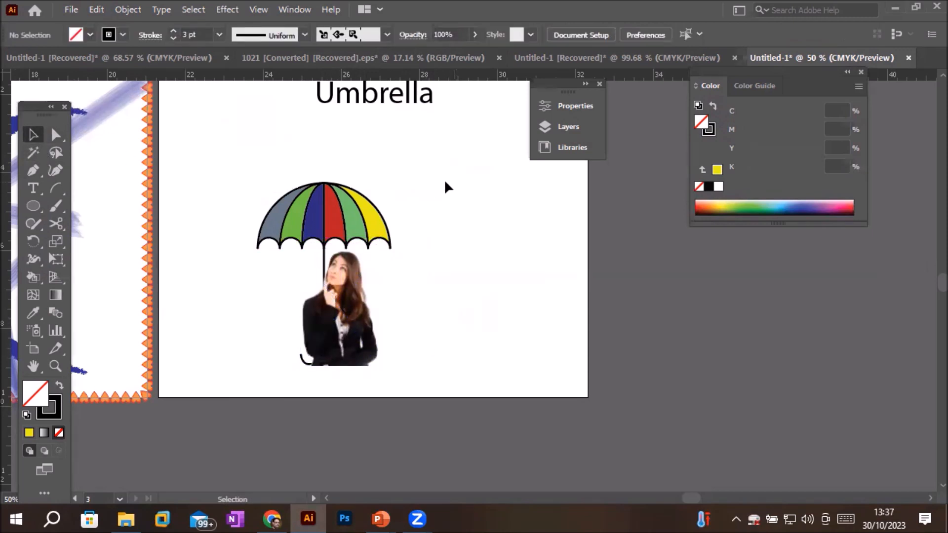
{"action": "scroll", "coordinate": [433, 178], "scroll_direction": "up", "scroll_amount": 2}
{"action": "scroll", "coordinate": [367, 154], "scroll_direction": "down", "scroll_amount": 3}
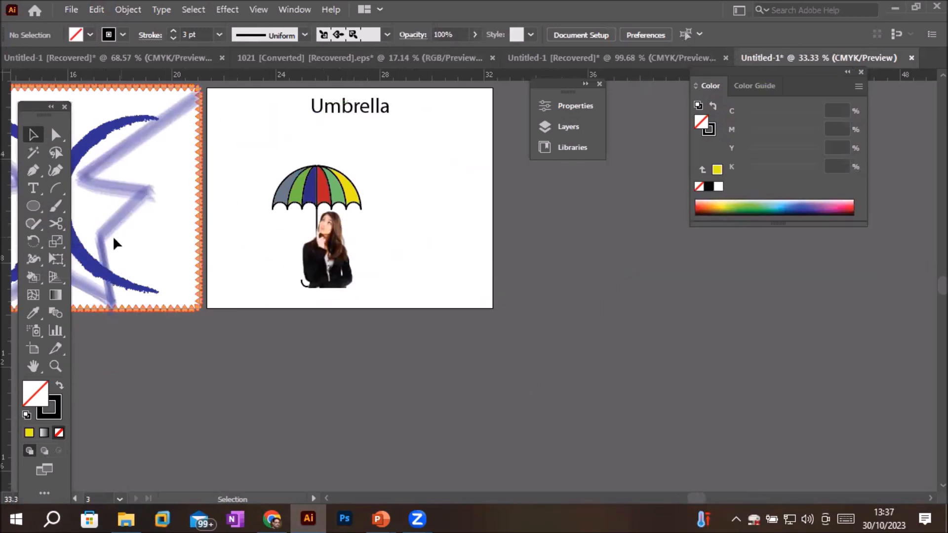
Step: Draw a circle about 2.3 in across right of the umbrella, plus an arc about 0.7 in wide rising rightward from its top point
{"action": "left_click", "coordinate": [54, 188]}
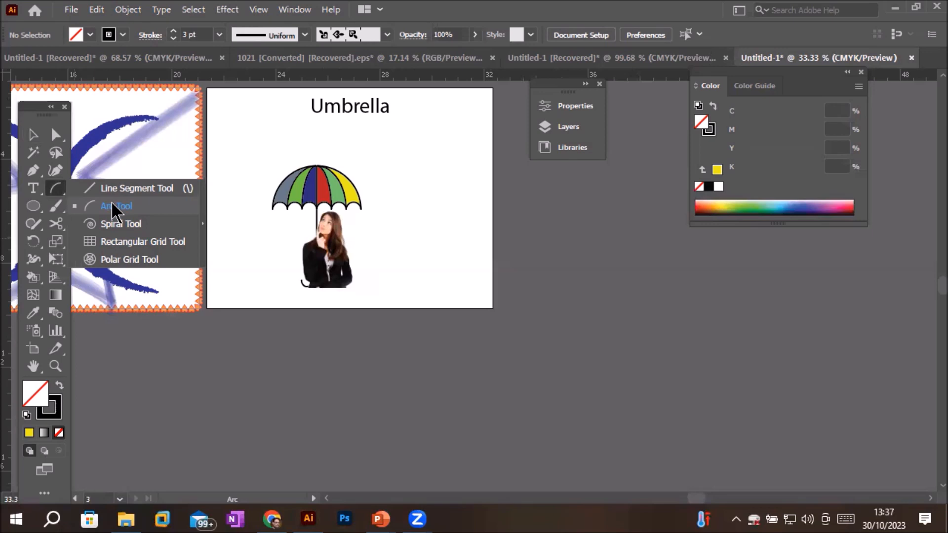
{"action": "scroll", "coordinate": [457, 155], "scroll_direction": "up", "scroll_amount": 1}
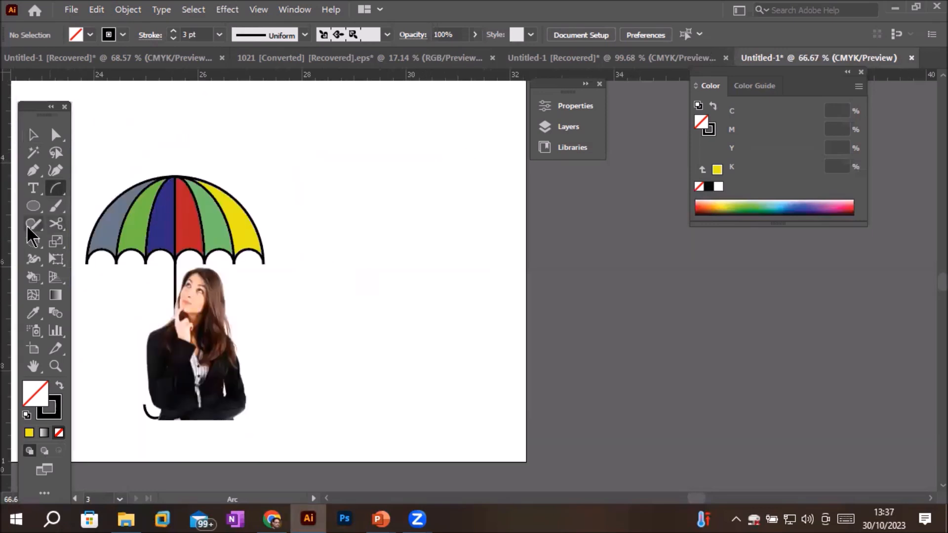
{"action": "left_click", "coordinate": [33, 206]}
{"action": "left_click_drag", "start_coordinate": [342, 210], "coordinate": [464, 329]}
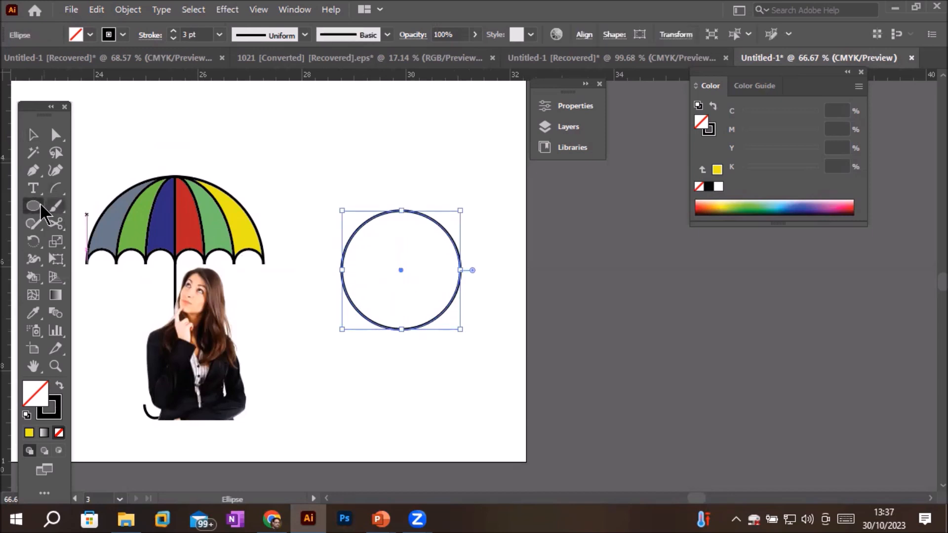
{"action": "left_click", "coordinate": [55, 189]}
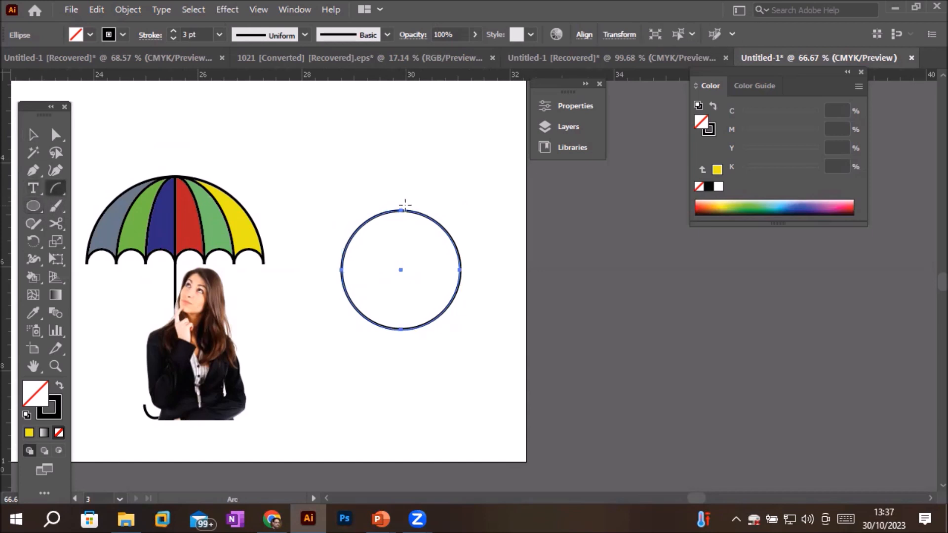
{"action": "left_click_drag", "start_coordinate": [401, 211], "coordinate": [437, 163]}
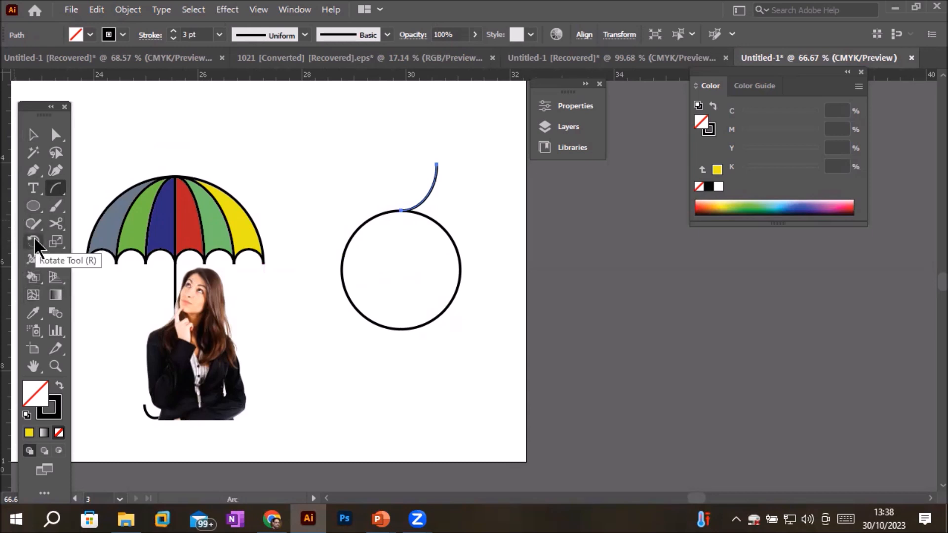
Step: Make a copy of the arc rotated 15° about the circle's centre
{"action": "left_click", "coordinate": [34, 242]}
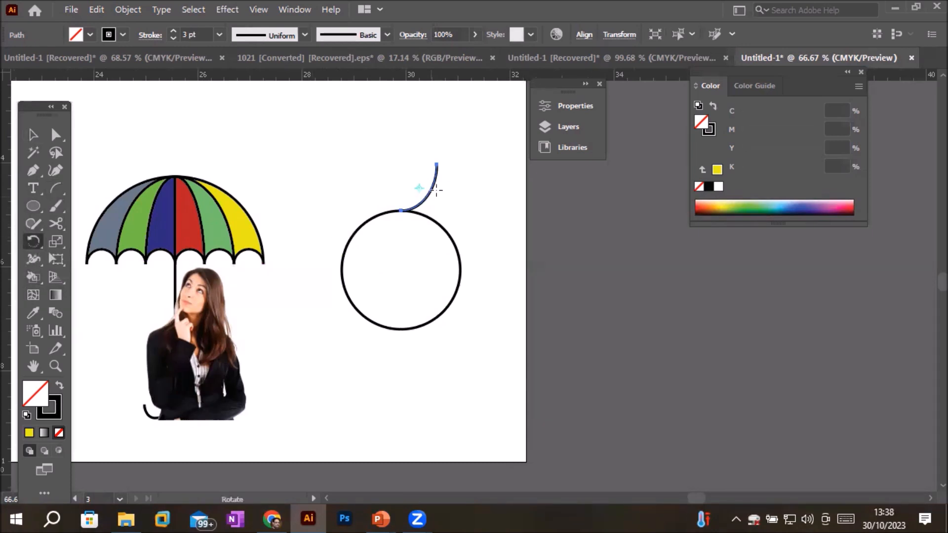
{"action": "scroll", "coordinate": [437, 189], "scroll_direction": "up", "scroll_amount": 3}
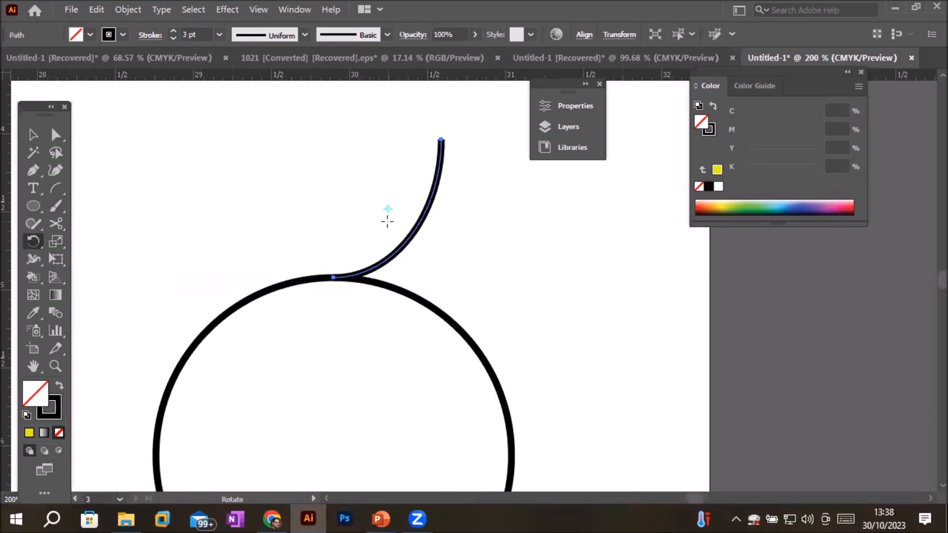
{"action": "scroll", "coordinate": [387, 220], "scroll_direction": "down", "scroll_amount": 2}
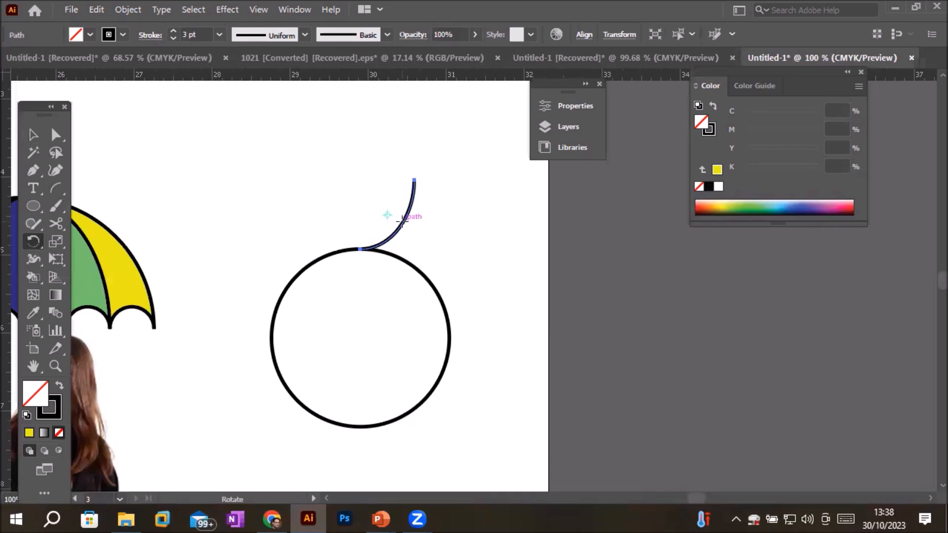
{"action": "scroll", "coordinate": [403, 220], "scroll_direction": "down", "scroll_amount": 2}
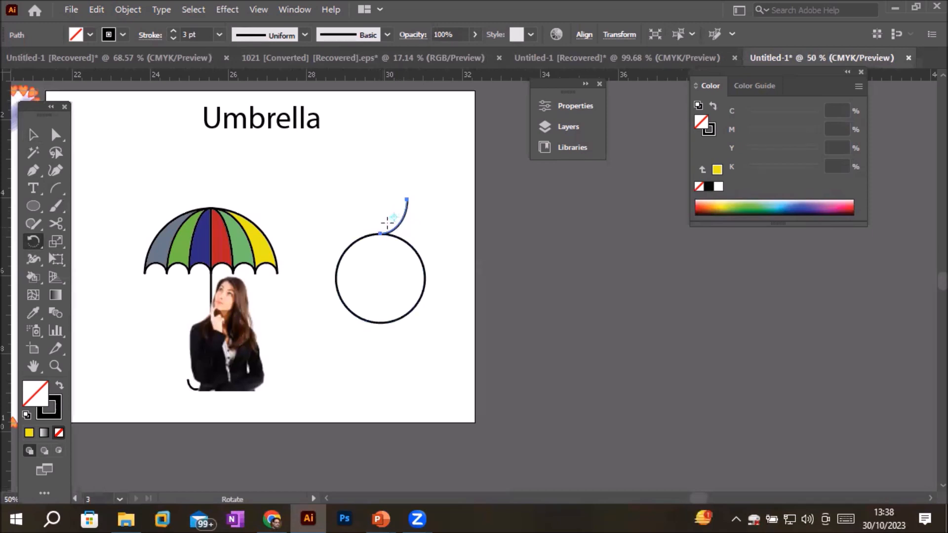
{"action": "left_click_drag", "start_coordinate": [393, 216], "coordinate": [380, 280]}
{"action": "left_click", "coordinate": [384, 281], "text": "alt"}
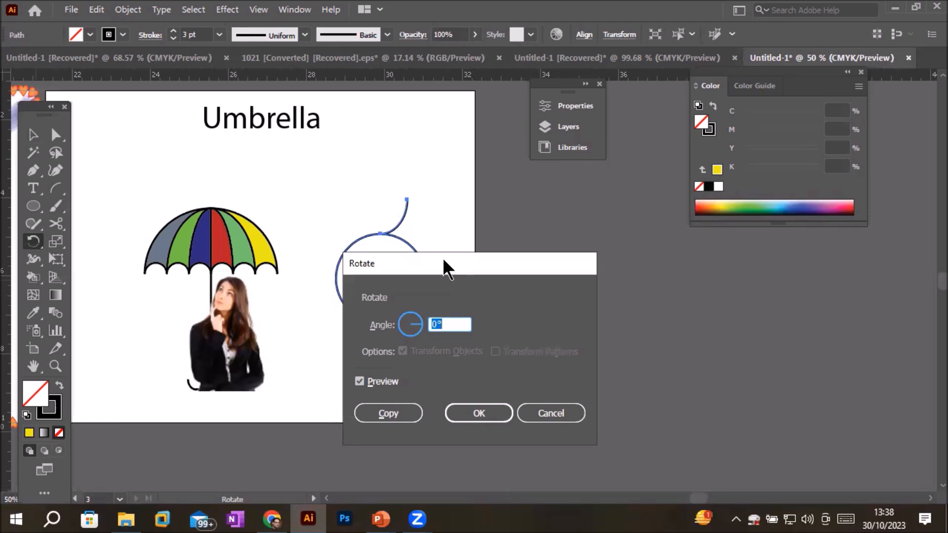
{"action": "left_click_drag", "start_coordinate": [444, 260], "coordinate": [562, 222]}
{"action": "scroll", "coordinate": [584, 294], "scroll_direction": "up", "scroll_amount": 2}
{"action": "scroll", "coordinate": [585, 292], "scroll_direction": "up", "scroll_amount": 7}
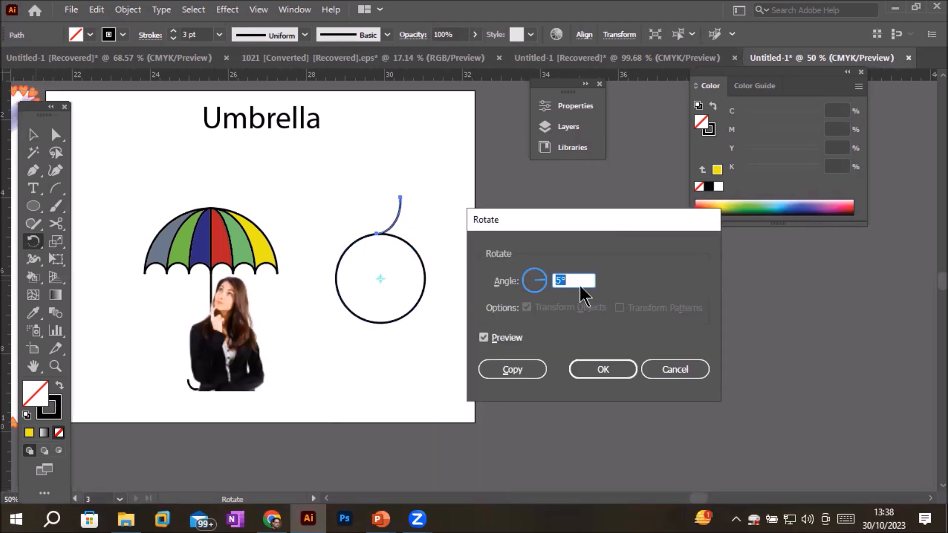
{"action": "scroll", "coordinate": [575, 281], "scroll_direction": "up", "scroll_amount": 6}
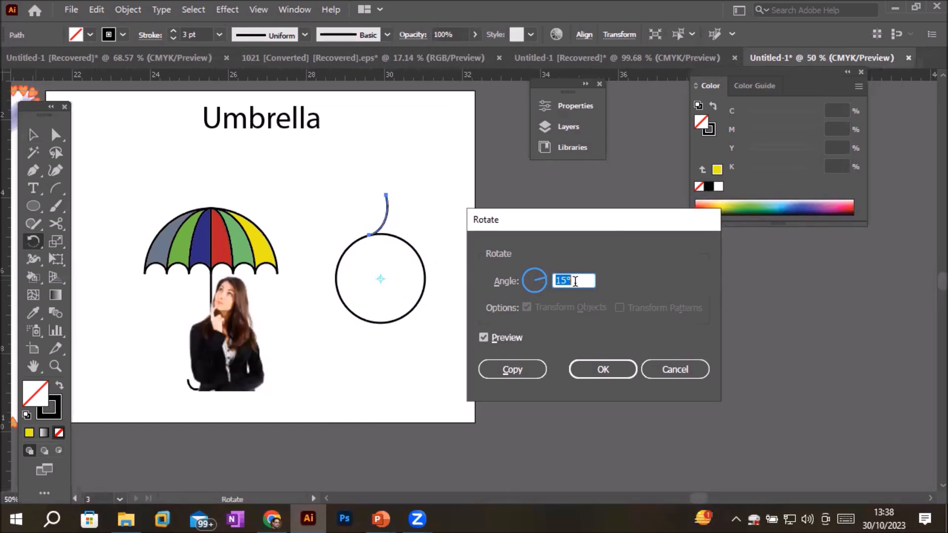
{"action": "left_click", "coordinate": [500, 373]}
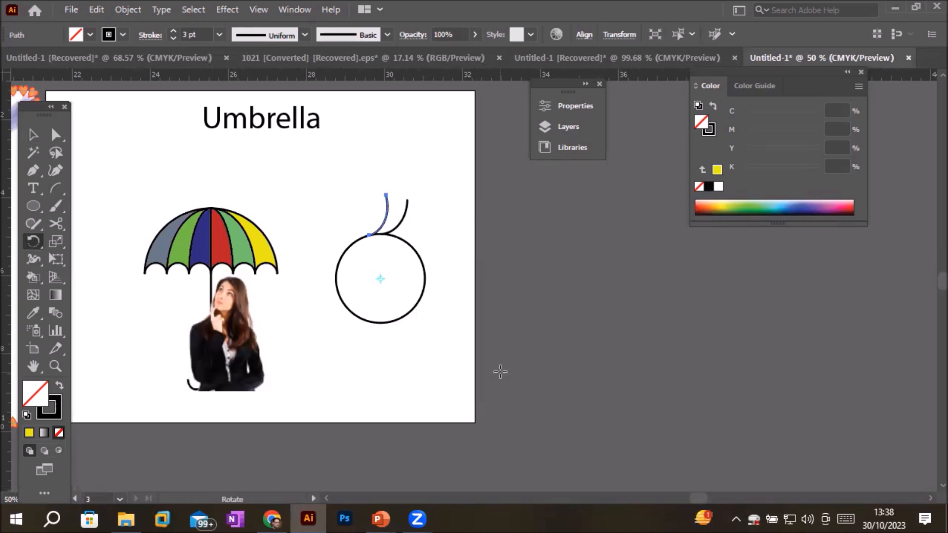
Step: Repeat the 15° rotated arc copy around the whole circle until the ring is complete, removing the surplus copy
{"action": "key", "text": "ctrl+d"}
{"action": "key", "text": "ctrl+d"}
{"action": "key", "text": "ctrl+d"}
{"action": "key", "text": "ctrl+d"}
{"action": "key", "text": "ctrl+d"}
{"action": "key", "text": "ctrl+d"}
{"action": "key", "text": "ctrl+d"}
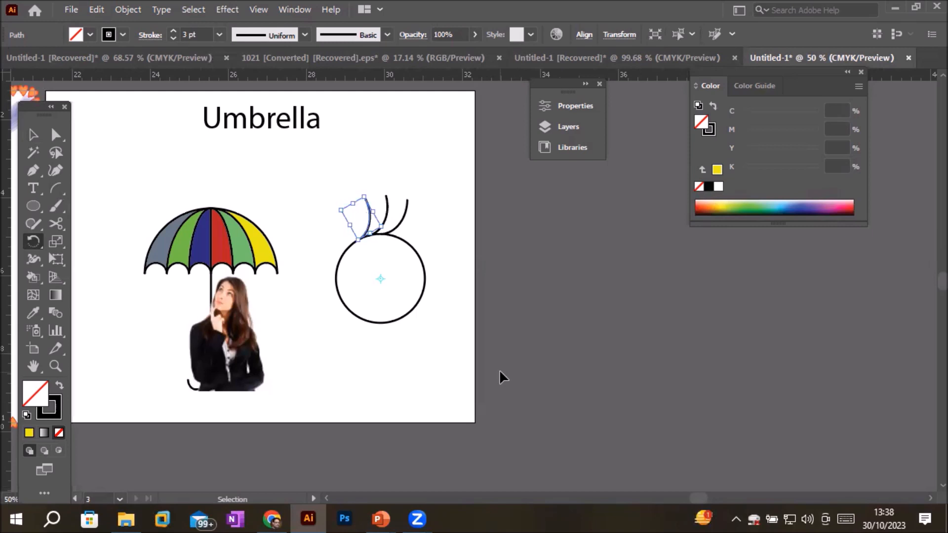
{"action": "key", "text": "ctrl+d"}
{"action": "key", "text": "ctrl+d"}
{"action": "key", "text": "ctrl+d"}
{"action": "key", "text": "ctrl+d"}
{"action": "key", "text": "ctrl+d"}
{"action": "key", "text": "ctrl+d"}
{"action": "key", "text": "ctrl+d"}
{"action": "key", "text": "ctrl+d"}
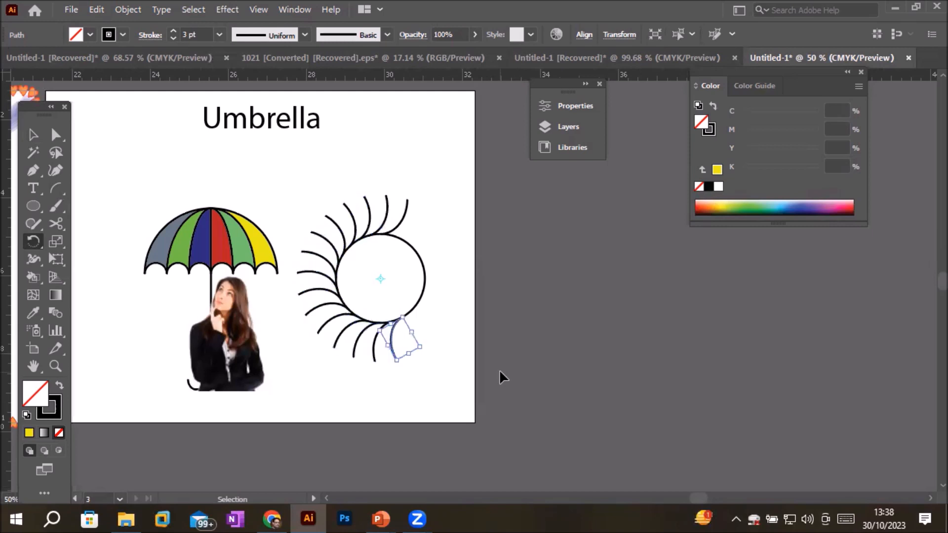
{"action": "key", "text": "ctrl+d"}
{"action": "key", "text": "ctrl+d"}
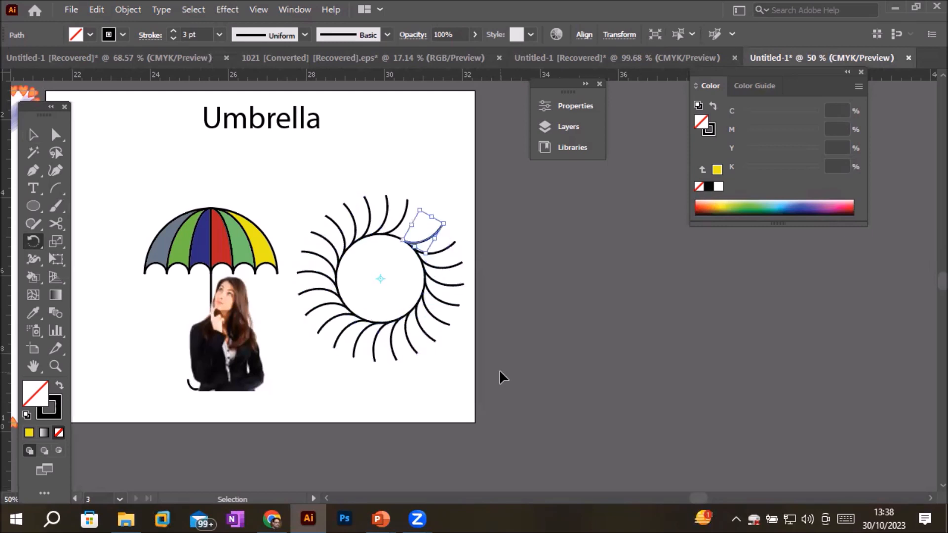
{"action": "key", "text": "ctrl+z"}
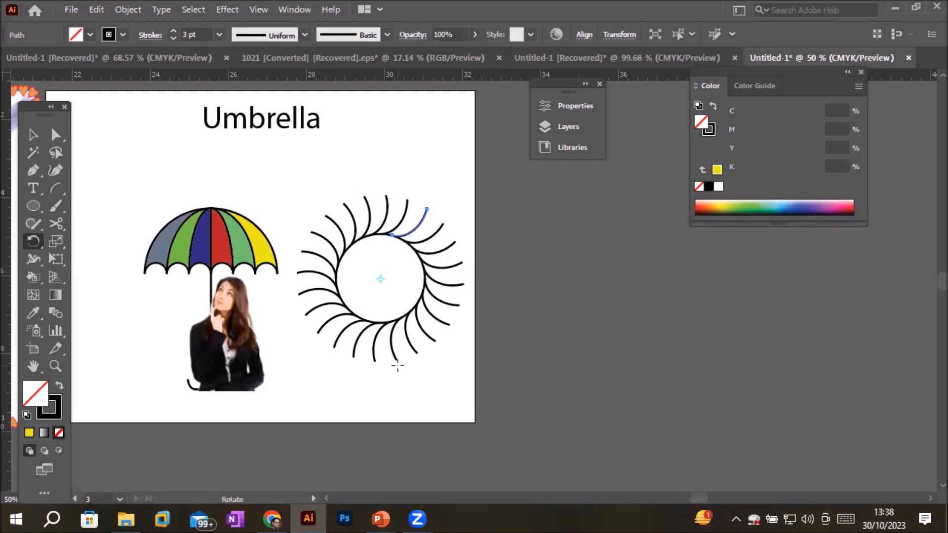
Step: Add the letter S inside the circle, enlarge it to nearly fill the circle, and centre it
{"action": "scroll", "coordinate": [397, 366], "scroll_direction": "down", "scroll_amount": 2}
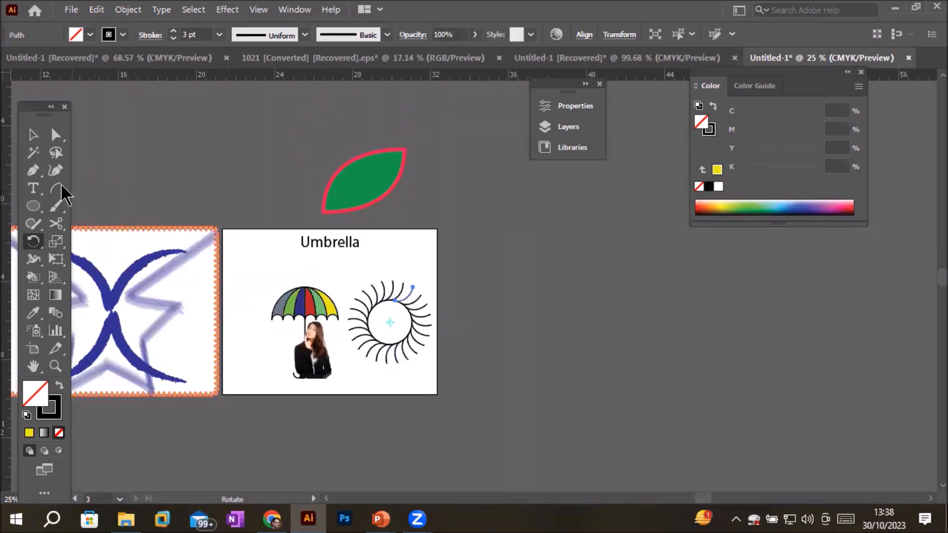
{"action": "left_click", "coordinate": [36, 188]}
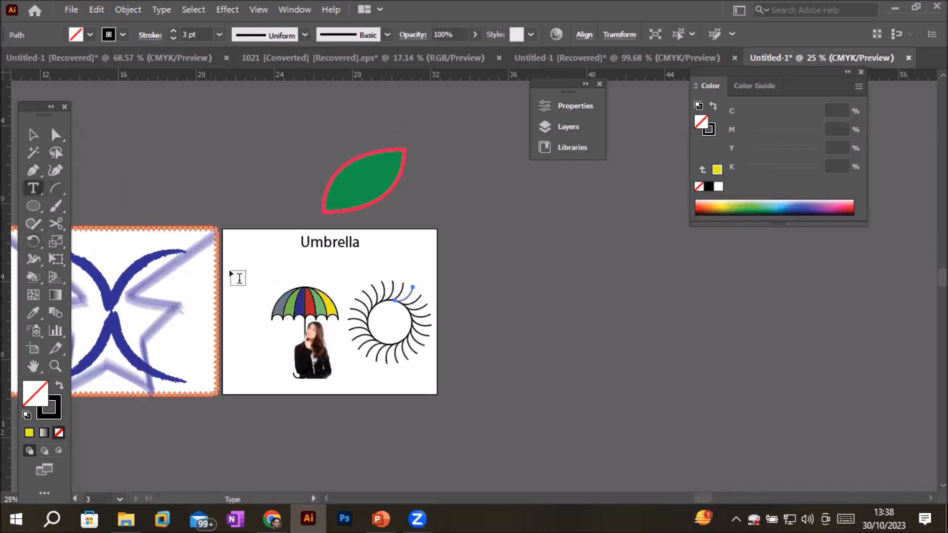
{"action": "left_click", "coordinate": [391, 325]}
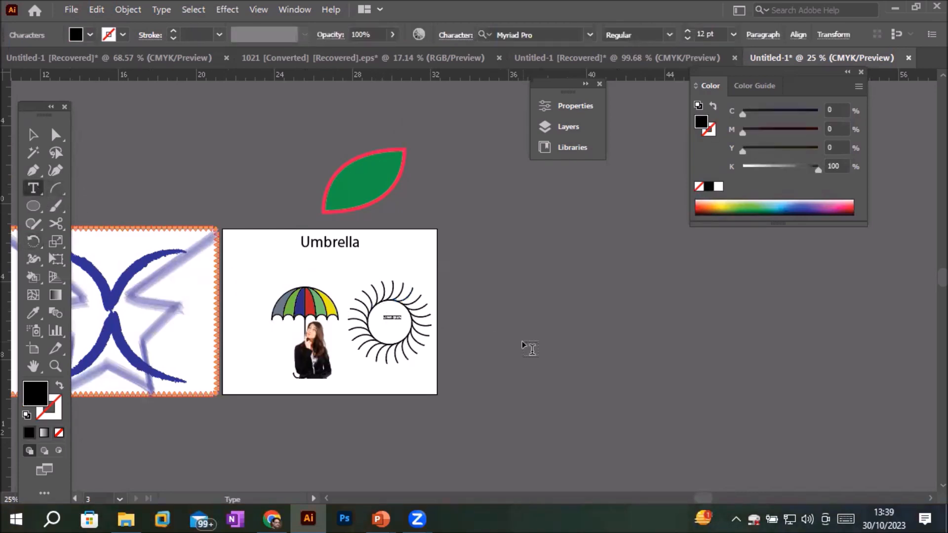
{"action": "type", "text": "S"}
{"action": "left_click", "coordinate": [33, 135]}
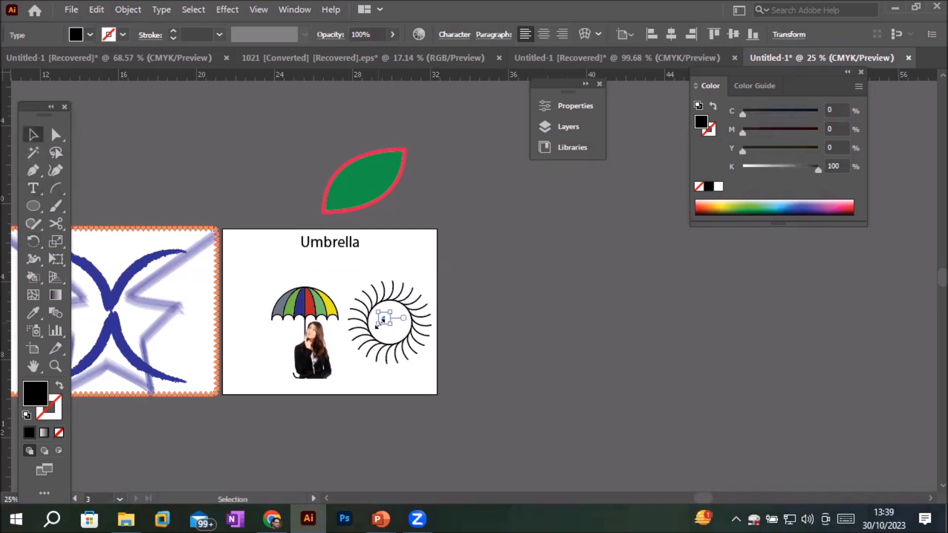
{"action": "left_click_drag", "start_coordinate": [392, 321], "coordinate": [469, 390]}
{"action": "left_click_drag", "start_coordinate": [389, 320], "coordinate": [390, 326]}
{"action": "left_click", "coordinate": [330, 375]}
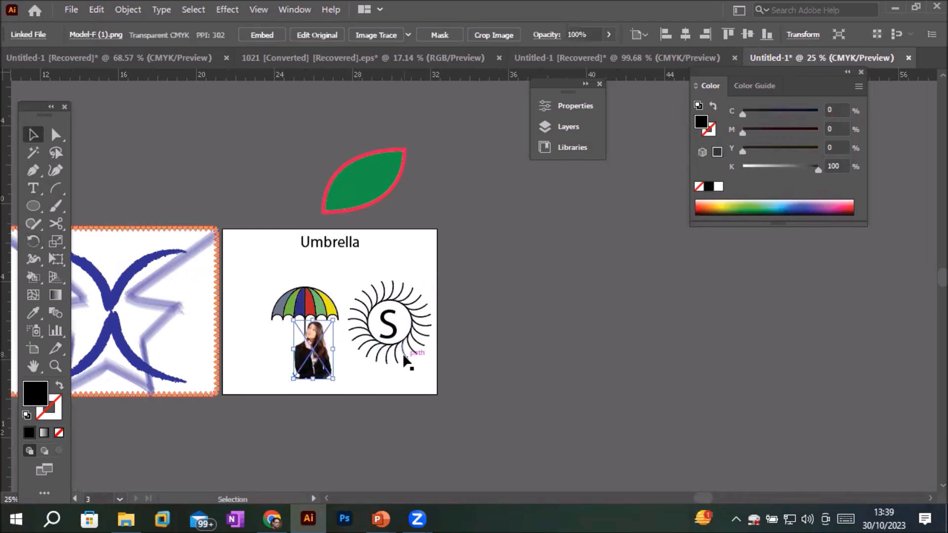
{"action": "left_click", "coordinate": [397, 307]}
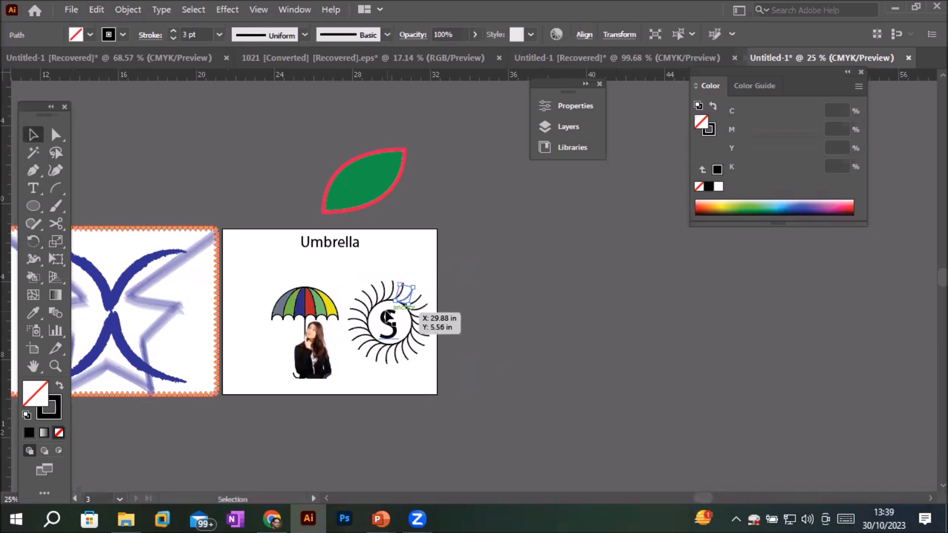
{"action": "left_click", "coordinate": [363, 316]}
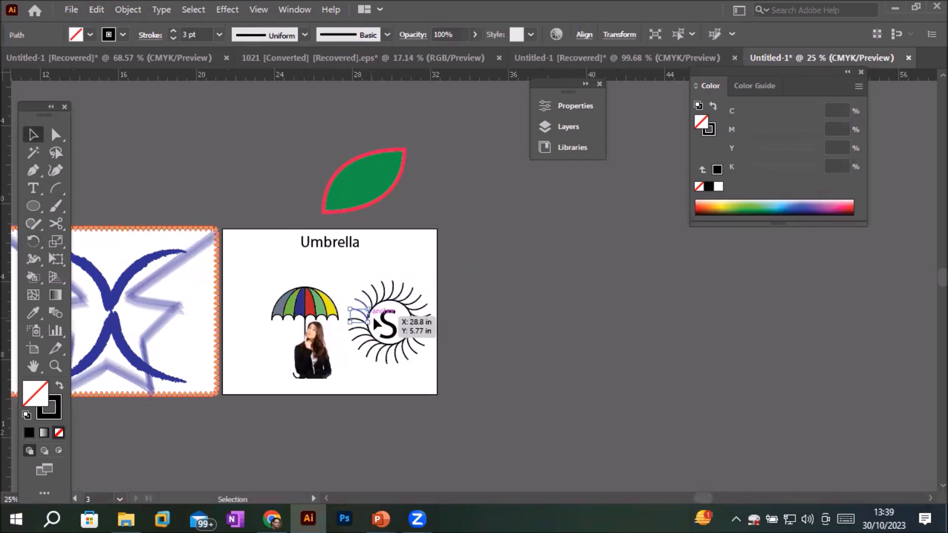
{"action": "scroll", "coordinate": [404, 326], "scroll_direction": "up", "scroll_amount": 2}
{"action": "scroll", "coordinate": [404, 325], "scroll_direction": "up", "scroll_amount": 2}
{"action": "scroll", "coordinate": [404, 325], "scroll_direction": "down", "scroll_amount": 2}
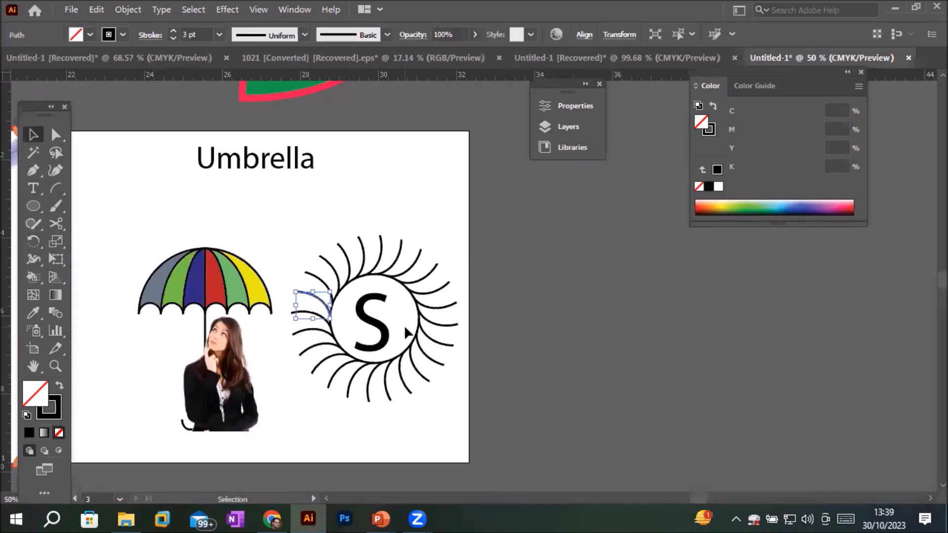
{"action": "left_click", "coordinate": [96, 209]}
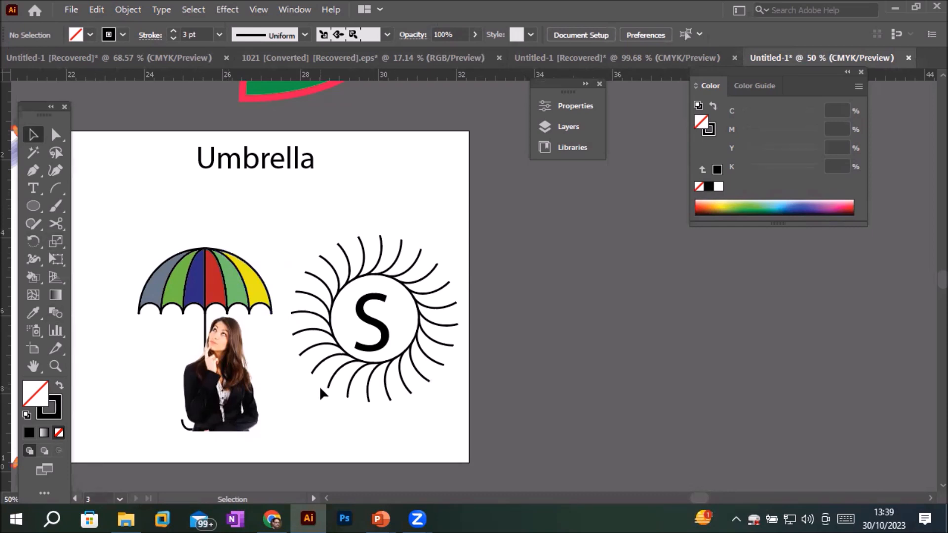
{"action": "left_click", "coordinate": [55, 190]}
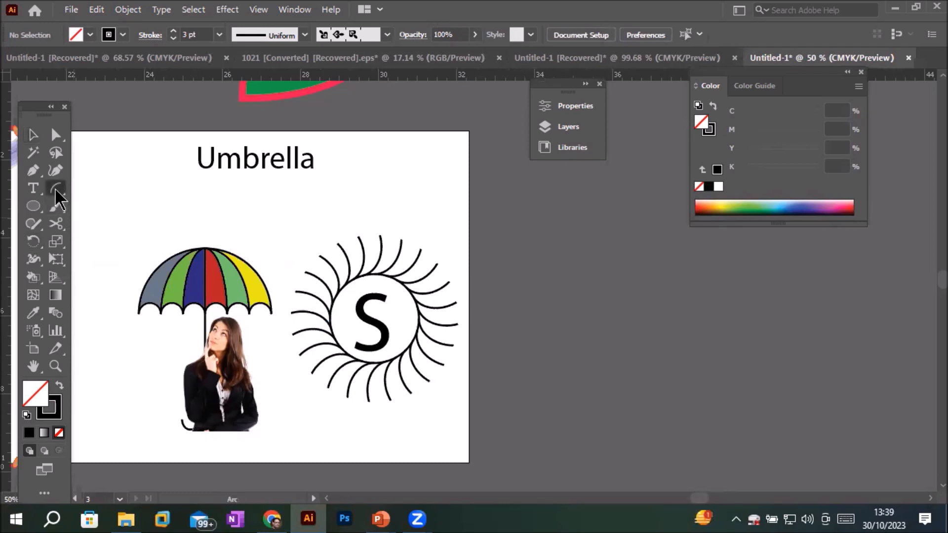
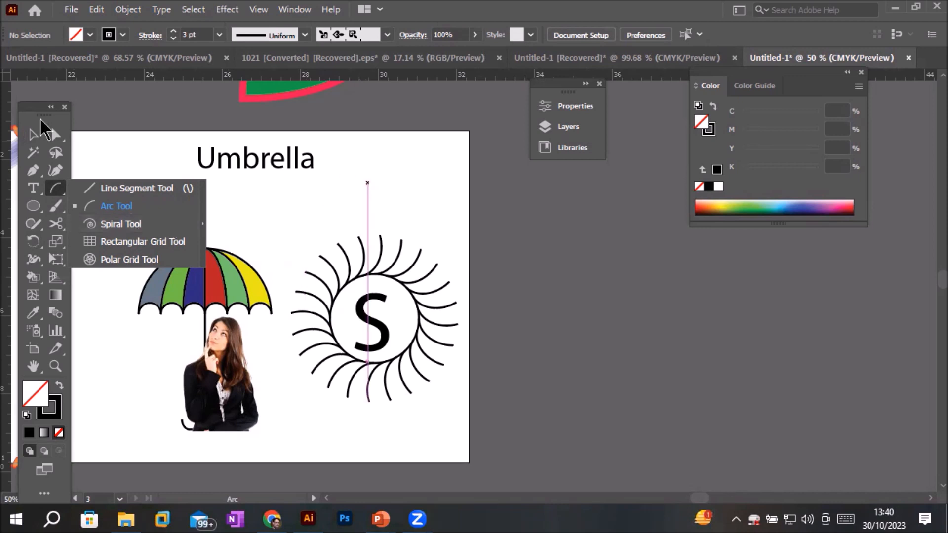
{"action": "left_click", "coordinate": [30, 135]}
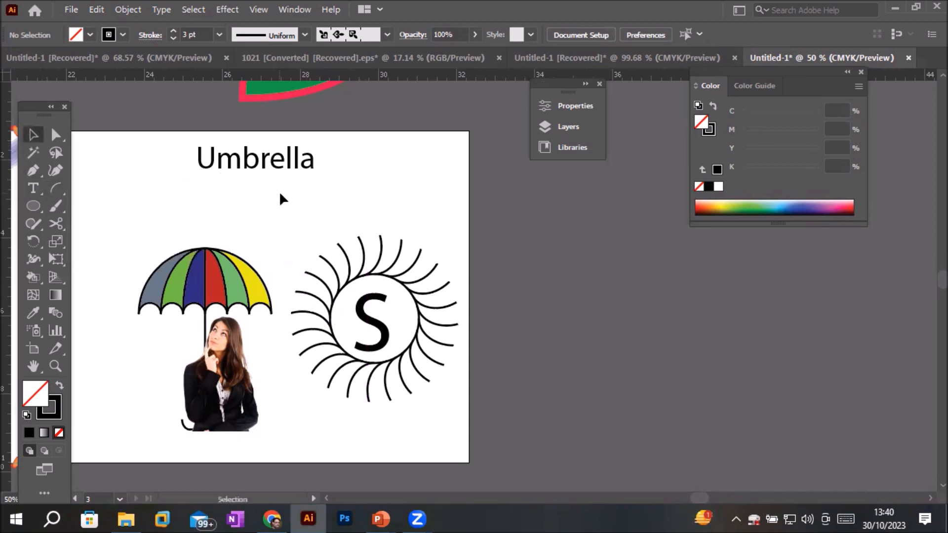
Step: Add a new artboard beside the Umbrella artboard and place an enlarged heading "Spiral" at its top centre
{"action": "left_click", "coordinate": [34, 350]}
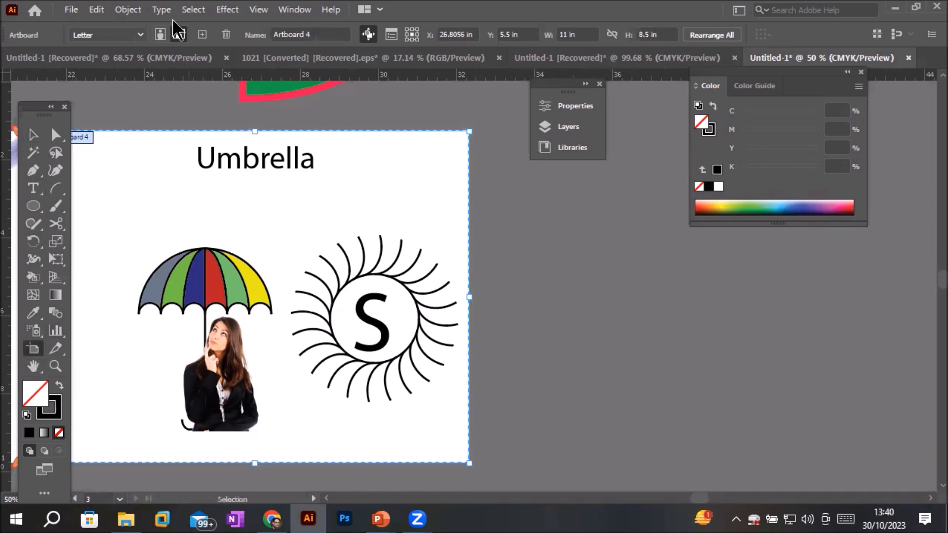
{"action": "left_click", "coordinate": [202, 34]}
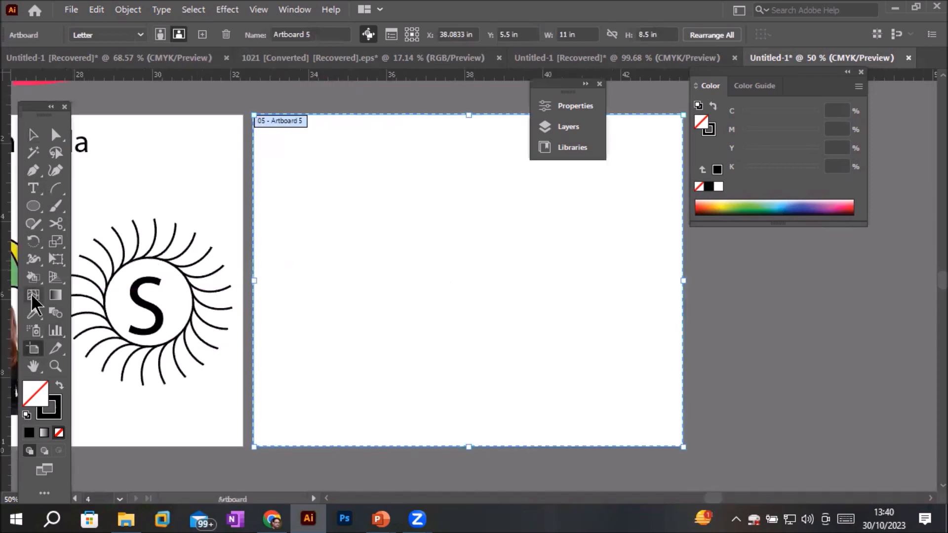
{"action": "left_click", "coordinate": [33, 188]}
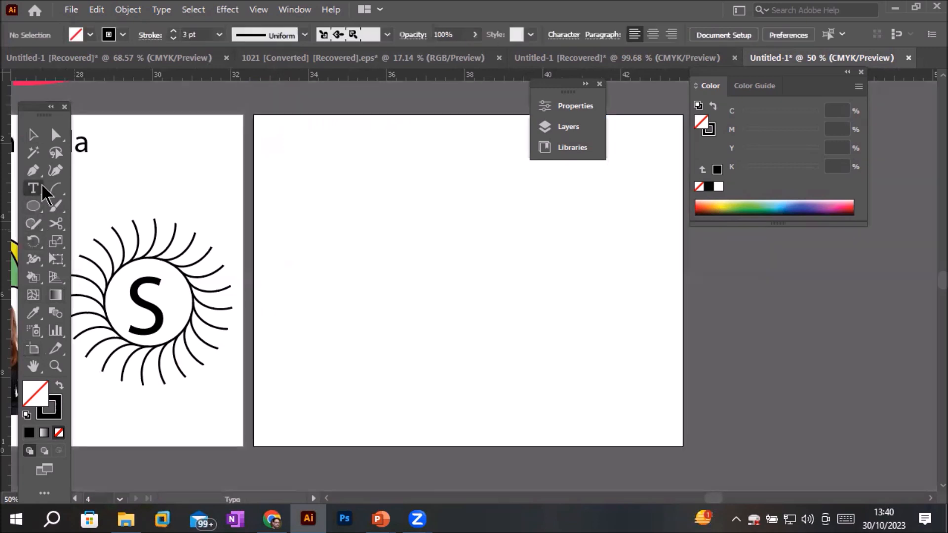
{"action": "left_click", "coordinate": [417, 132]}
{"action": "type", "text": "spiral"}
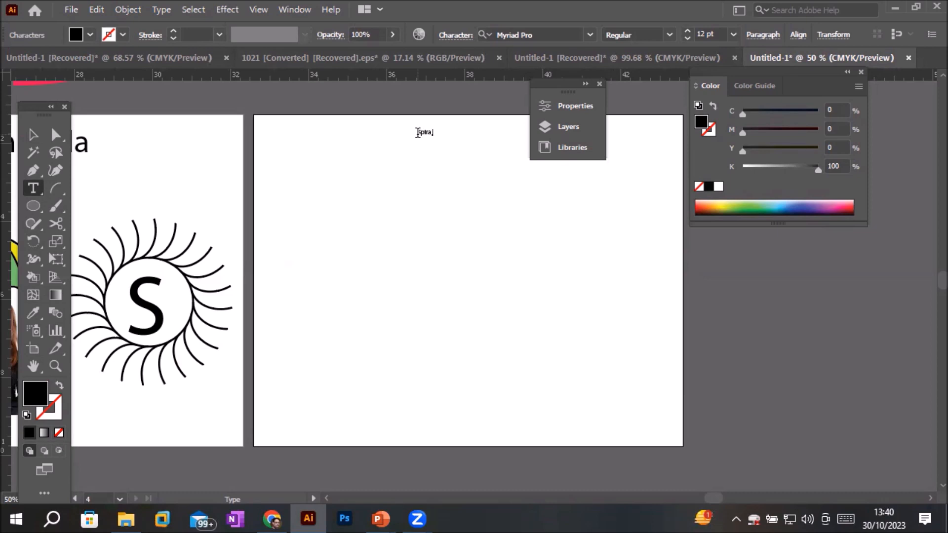
{"action": "left_click", "coordinate": [33, 135]}
{"action": "left_click_drag", "start_coordinate": [432, 138], "coordinate": [599, 206]}
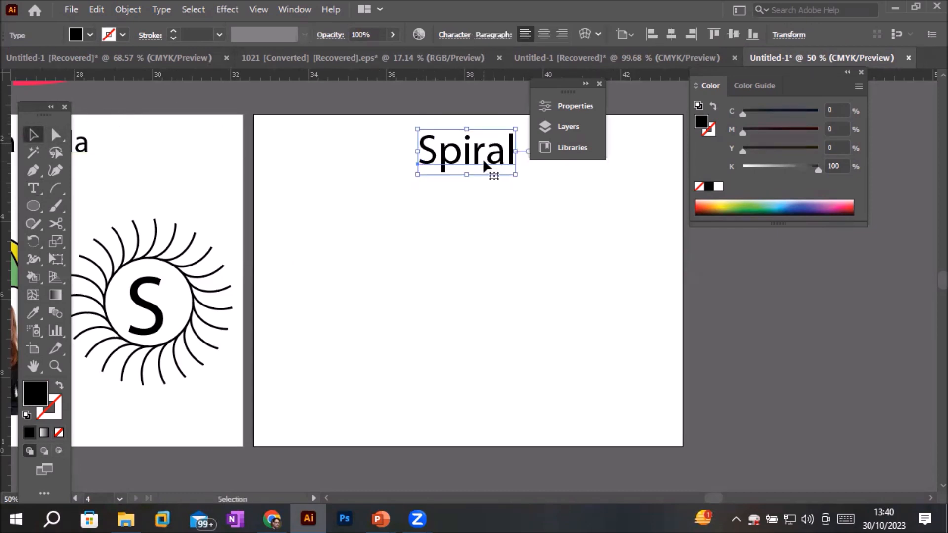
{"action": "left_click_drag", "start_coordinate": [483, 166], "coordinate": [481, 154]}
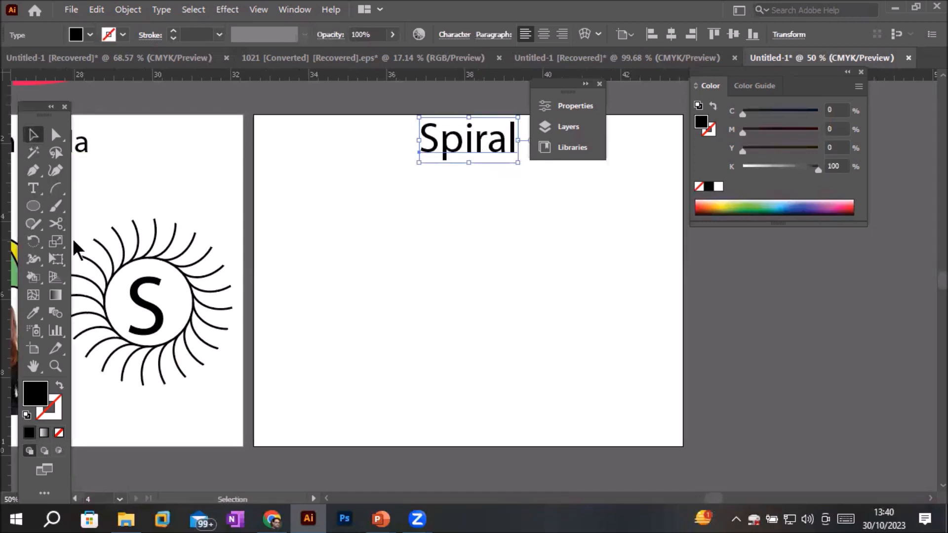
Step: Start a spiral with the Spiral tool from the middle of the Spiral artboard, about 3.1 in wide and 3.9 in high
{"action": "left_click", "coordinate": [61, 191]}
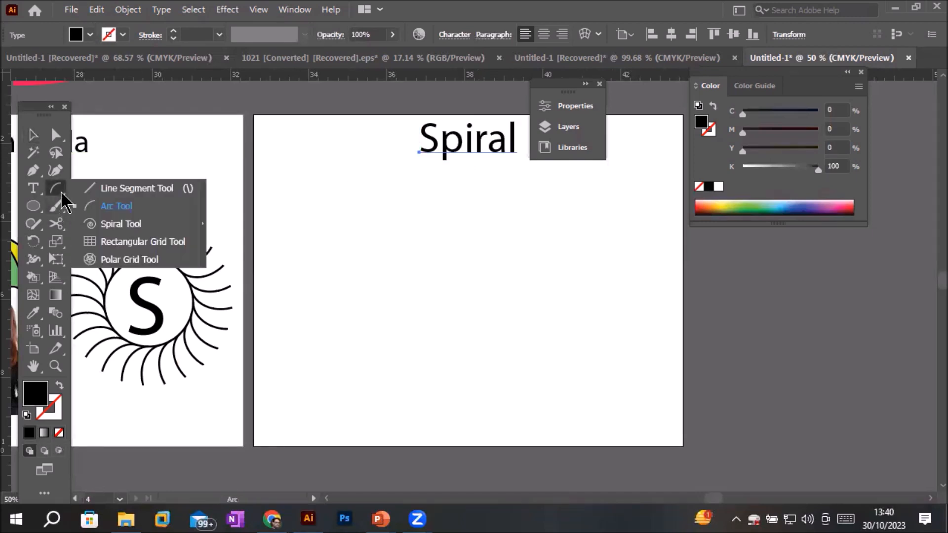
{"action": "left_click", "coordinate": [121, 223]}
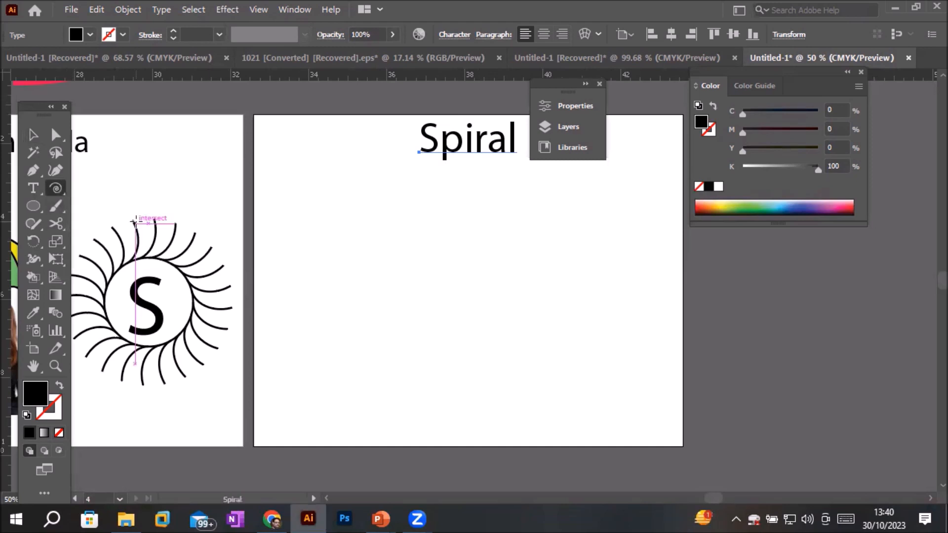
{"action": "left_click", "coordinate": [55, 192]}
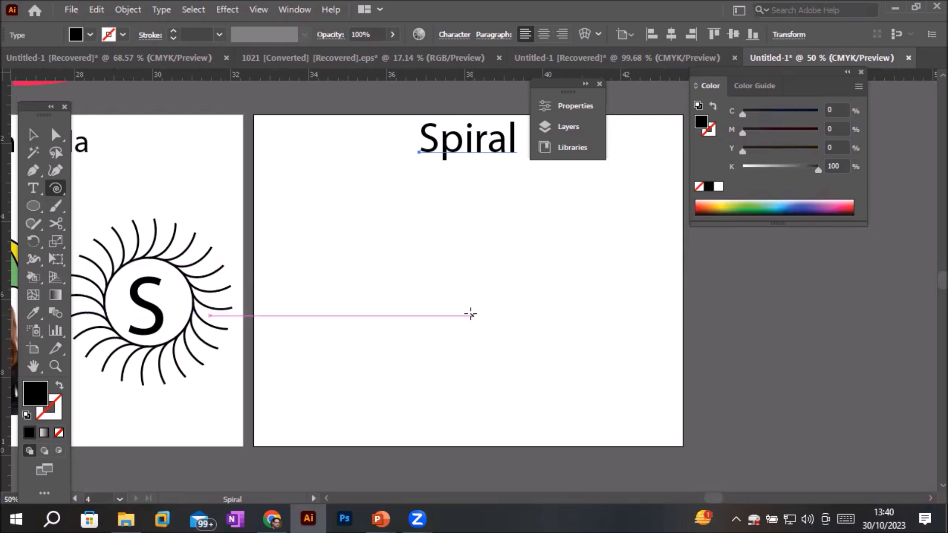
{"action": "left_click_drag", "start_coordinate": [468, 313], "coordinate": [469, 396]}
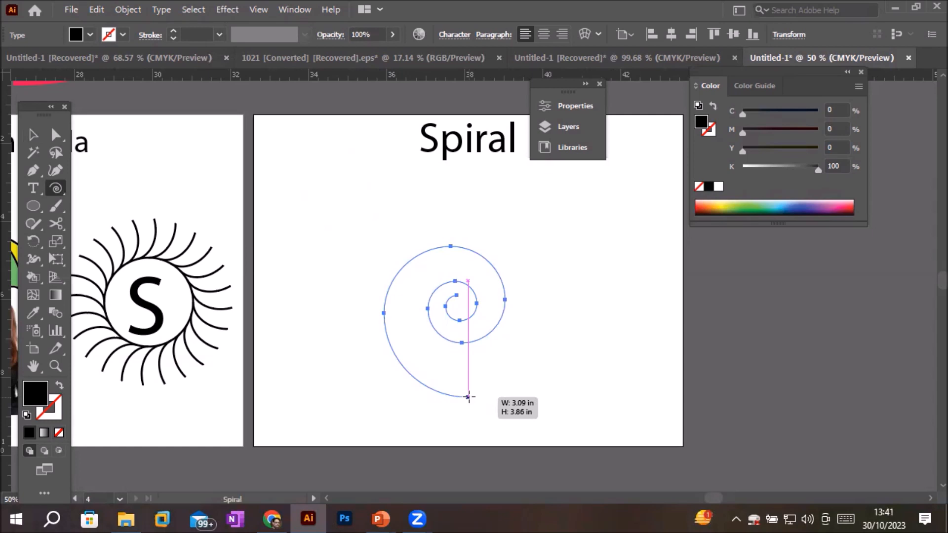
Step: Try different segment counts on the unfinished spiral, reducing it to a single arc while resizing and turning it
{"action": "key", "text": "Up"}
{"action": "key", "text": "Up"}
{"action": "key", "text": "Up"}
{"action": "key", "text": "Up"}
{"action": "key", "text": "Up"}
{"action": "key", "text": "Down"}
{"action": "key", "text": "Down"}
{"action": "key", "text": "Down"}
{"action": "key", "text": "Down"}
{"action": "key", "text": "Down"}
{"action": "key", "text": "Down"}
{"action": "key", "text": "Down"}
{"action": "key", "text": "Down"}
{"action": "key", "text": "Down"}
{"action": "key", "text": "Down"}
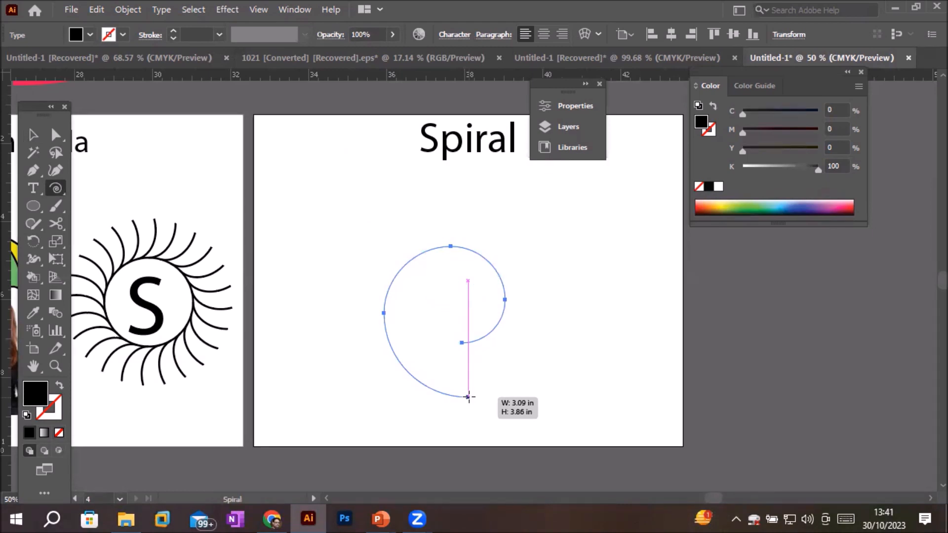
{"action": "mouse_move", "coordinate": [468, 397]}
{"action": "left_mouse_down"}
{"action": "mouse_move", "coordinate": [464, 379]}
{"action": "mouse_move", "coordinate": [515, 371]}
{"action": "left_mouse_up"}
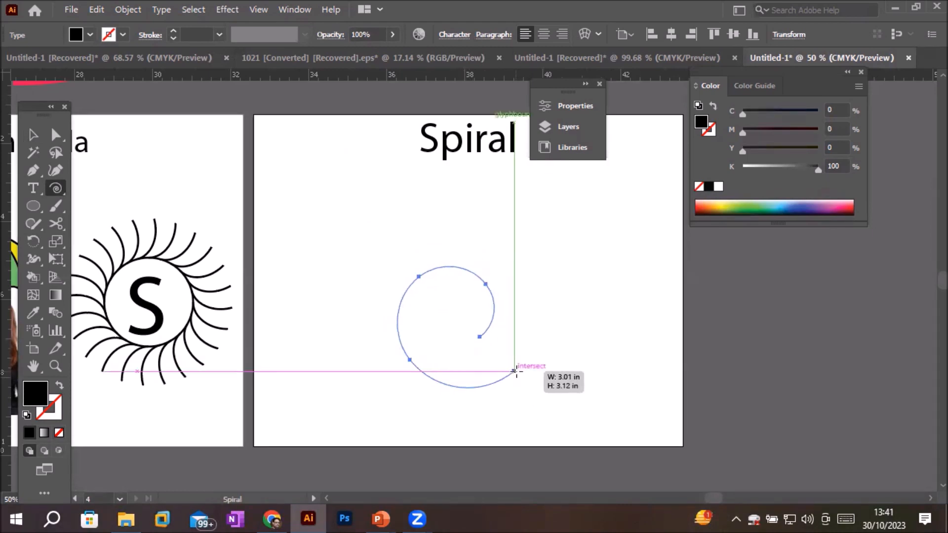
{"action": "key", "text": "Down"}
{"action": "key", "text": "Down"}
{"action": "key", "text": "Down"}
{"action": "mouse_move", "coordinate": [515, 370]}
{"action": "left_mouse_down"}
{"action": "mouse_move", "coordinate": [444, 399]}
{"action": "mouse_move", "coordinate": [373, 378]}
{"action": "mouse_move", "coordinate": [395, 302]}
{"action": "mouse_move", "coordinate": [442, 285]}
{"action": "mouse_move", "coordinate": [405, 328]}
{"action": "mouse_move", "coordinate": [450, 355]}
{"action": "mouse_move", "coordinate": [447, 383]}
{"action": "mouse_move", "coordinate": [415, 416]}
{"action": "mouse_move", "coordinate": [349, 400]}
{"action": "mouse_move", "coordinate": [375, 397]}
{"action": "left_mouse_up"}
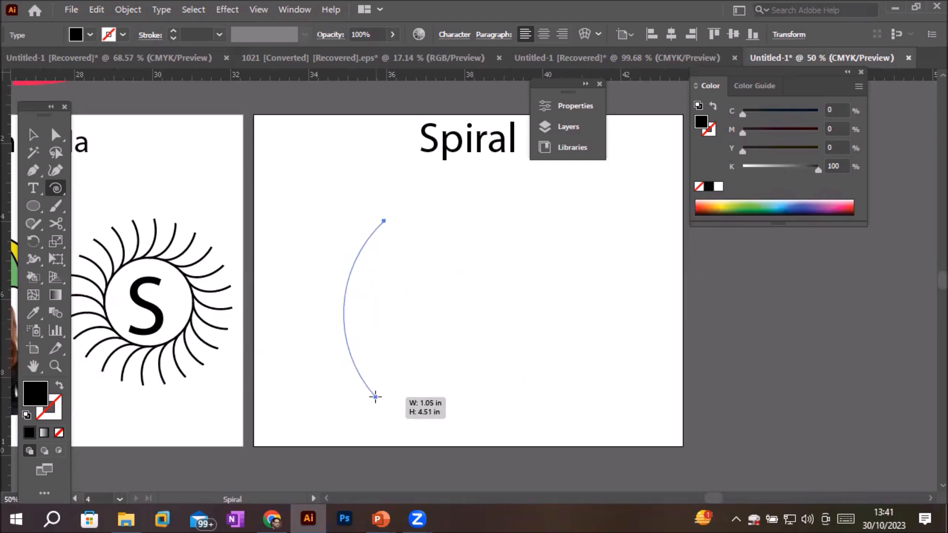
Step: Raise the spiral to nine segments and finish it with its outer end directly below its centre
{"action": "key", "text": "Up"}
{"action": "left_click_drag", "start_coordinate": [376, 397], "coordinate": [472, 406]}
{"action": "key", "text": "Up"}
{"action": "key", "text": "Up"}
{"action": "key", "text": "Up"}
{"action": "key", "text": "Up"}
{"action": "key", "text": "Up"}
{"action": "key", "text": "Up"}
{"action": "key", "text": "Down"}
{"action": "key", "text": "Down"}
{"action": "key", "text": "Up"}
{"action": "key", "text": "Up"}
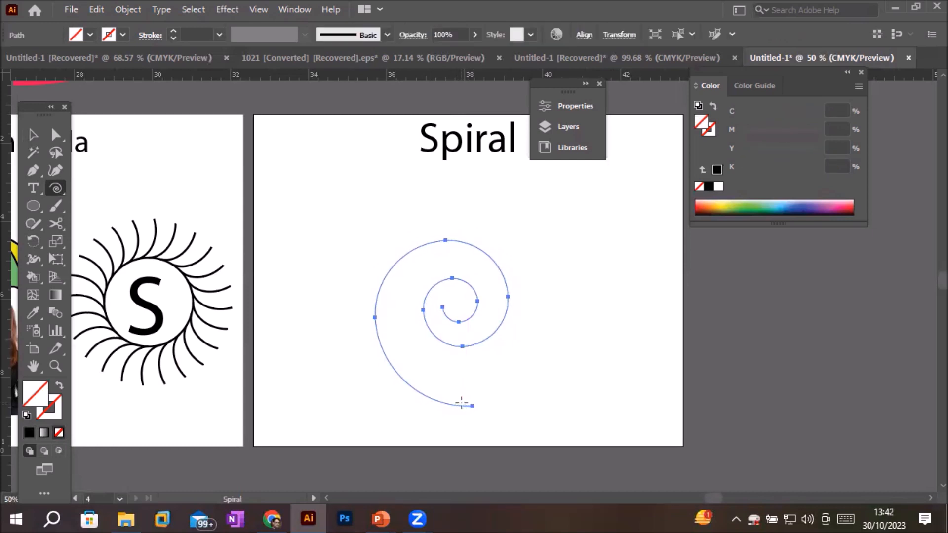
Step: Give the spiral a black stroke with a weight of 20 pt
{"action": "key", "text": "ctrl+shift+a"}
{"action": "left_click", "coordinate": [123, 35]}
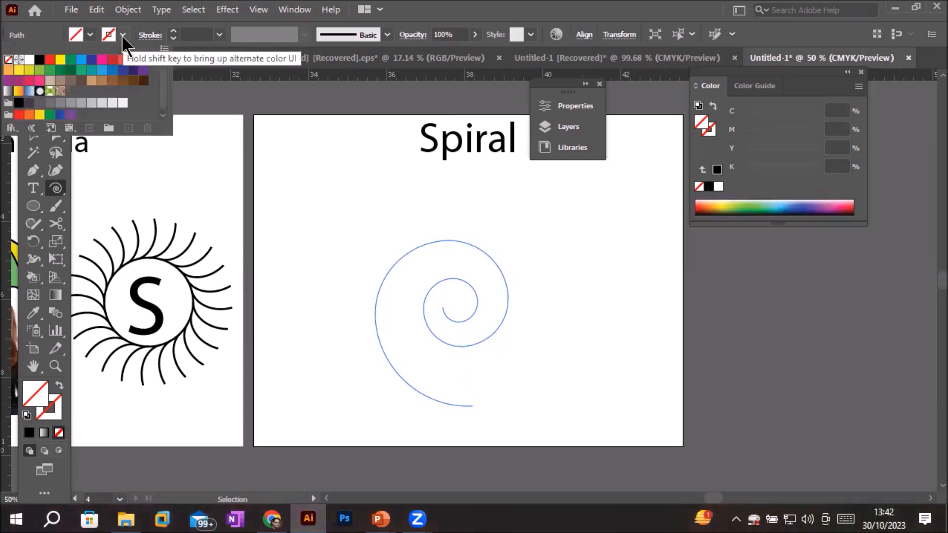
{"action": "left_click", "coordinate": [123, 35]}
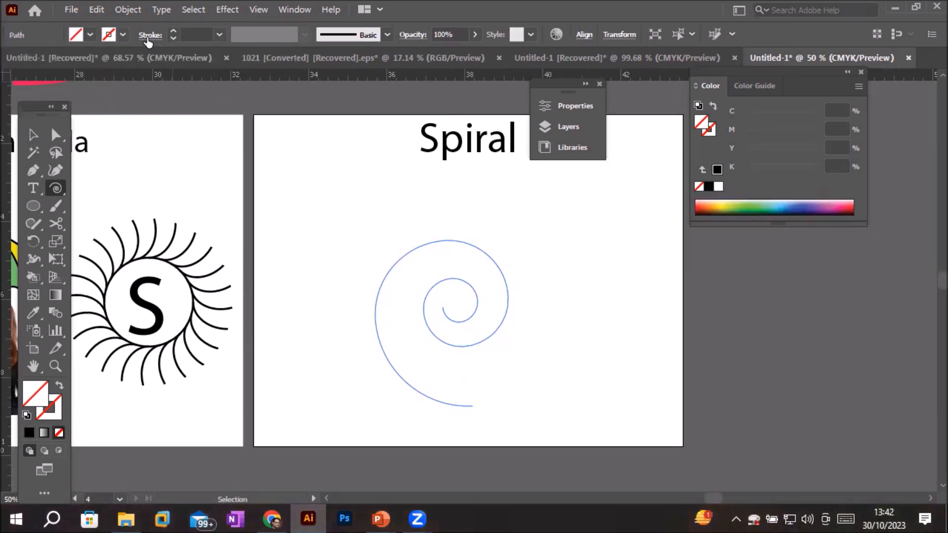
{"action": "left_click", "coordinate": [172, 32]}
{"action": "left_click", "coordinate": [173, 31]}
{"action": "left_click", "coordinate": [173, 31]}
{"action": "left_click", "coordinate": [173, 32]}
{"action": "left_click", "coordinate": [172, 32]}
{"action": "left_click", "coordinate": [173, 31]}
{"action": "left_click", "coordinate": [173, 32]}
{"action": "left_click", "coordinate": [173, 32]}
{"action": "left_click", "coordinate": [173, 32]}
{"action": "left_click", "coordinate": [173, 31]}
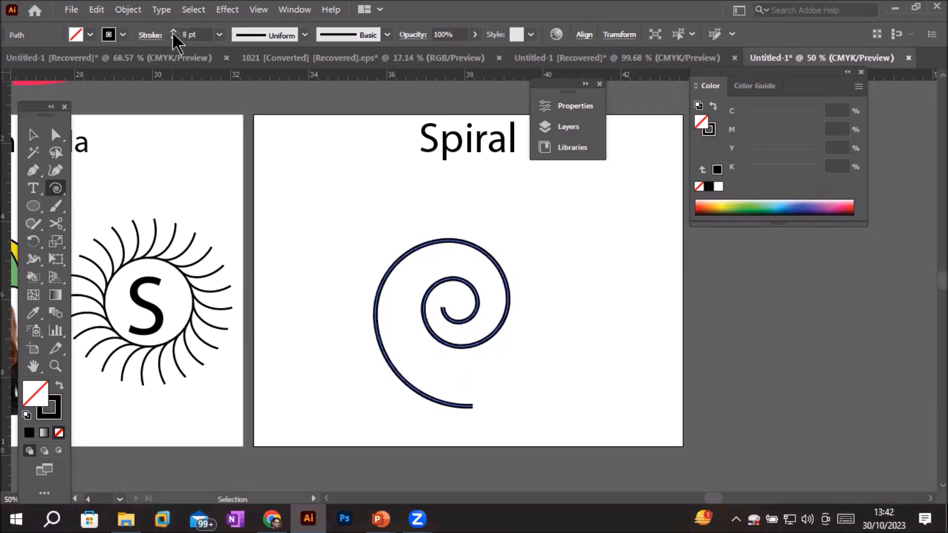
{"action": "type", "text": "20"}
Step: Try the double-bulge width profile on the spiral's stroke and replace it with the triangular tapered profile
{"action": "left_click", "coordinate": [305, 34]}
{"action": "left_click", "coordinate": [273, 106]}
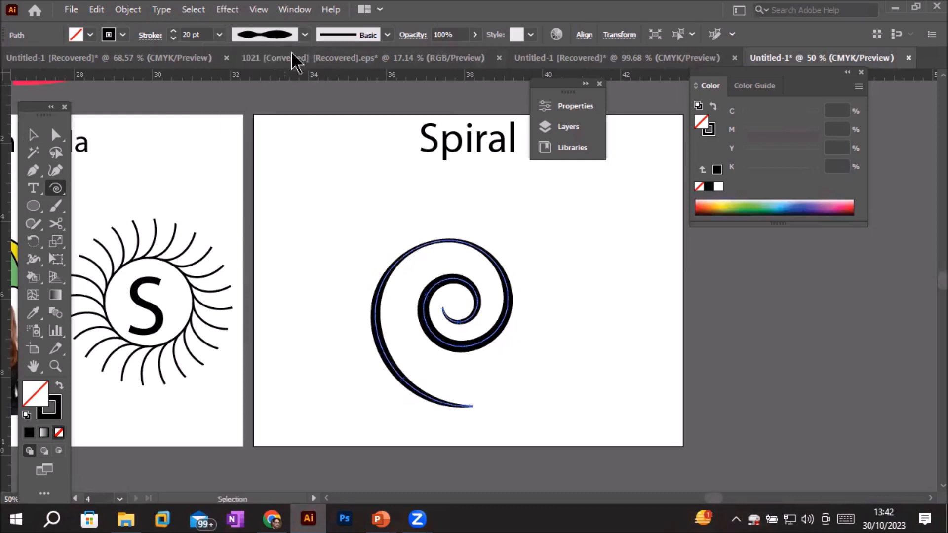
{"action": "left_click", "coordinate": [305, 34]}
{"action": "left_click", "coordinate": [269, 150]}
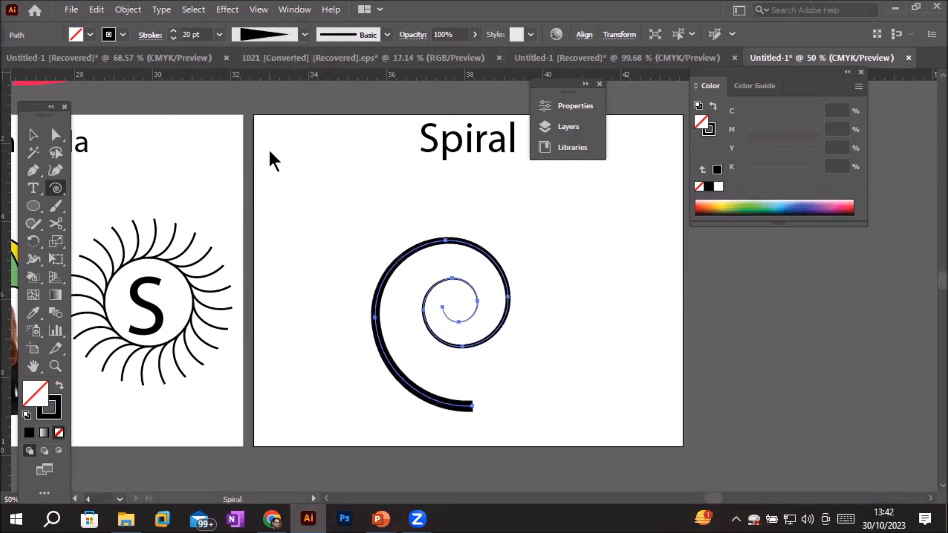
Step: Try the two remaining width profiles, the elongated taper and the half-ellipse, on the spiral's stroke, and return it to Uniform
{"action": "left_click", "coordinate": [305, 34]}
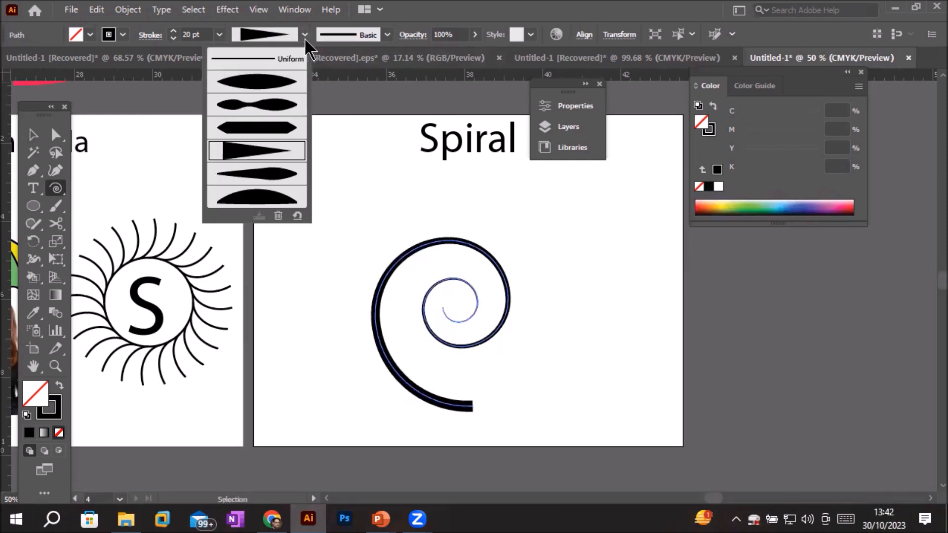
{"action": "left_click", "coordinate": [261, 177]}
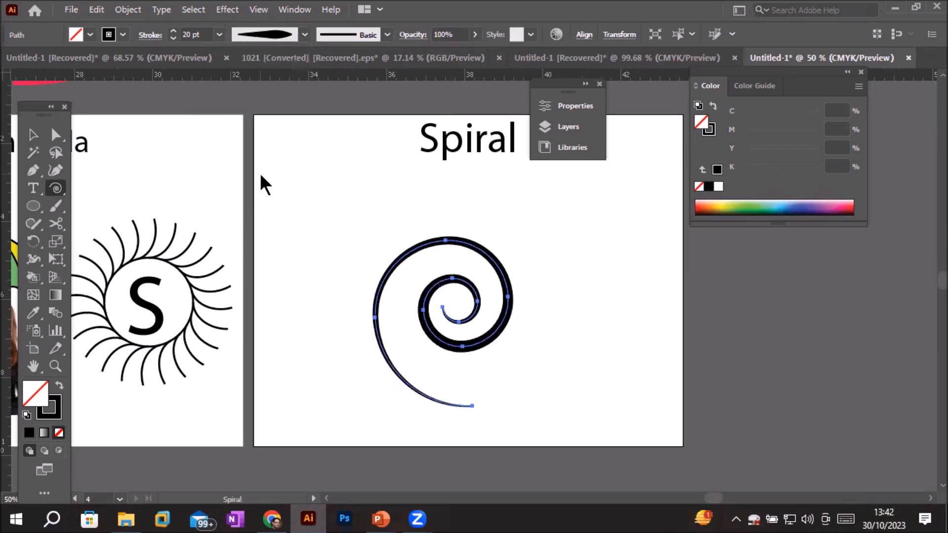
{"action": "left_click", "coordinate": [304, 35]}
{"action": "left_click", "coordinate": [258, 198]}
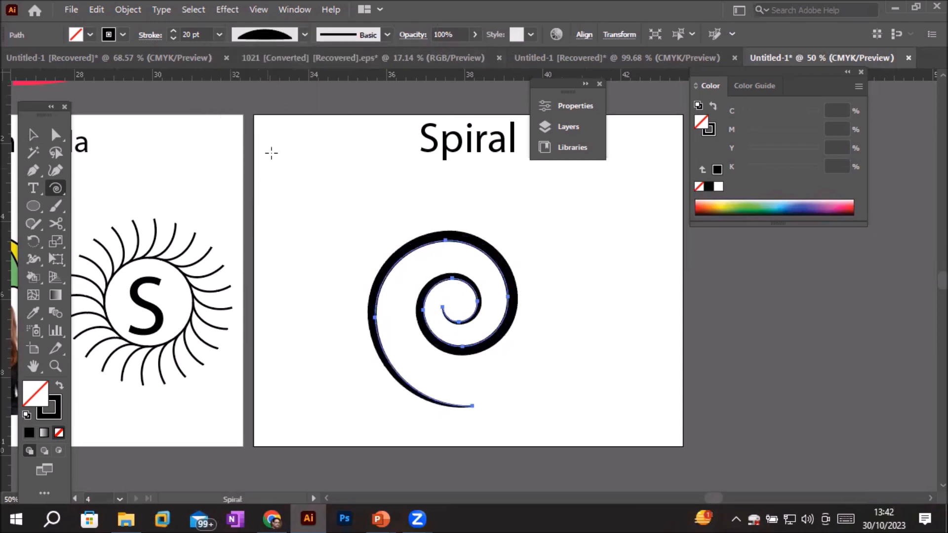
{"action": "left_click", "coordinate": [305, 34]}
{"action": "left_click", "coordinate": [276, 56]}
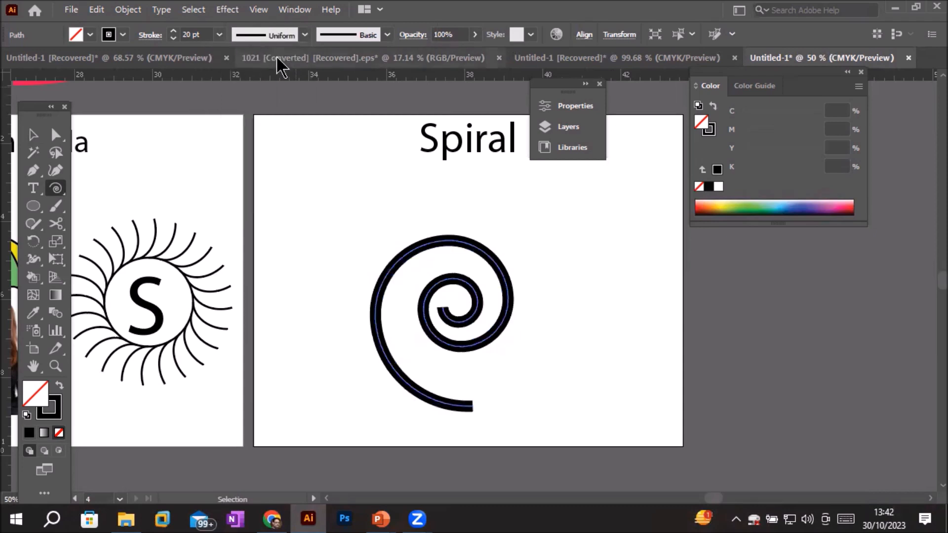
Step: Apply the black ornamental pattern brush from the end of the brush list to the spiral
{"action": "left_click", "coordinate": [386, 35]}
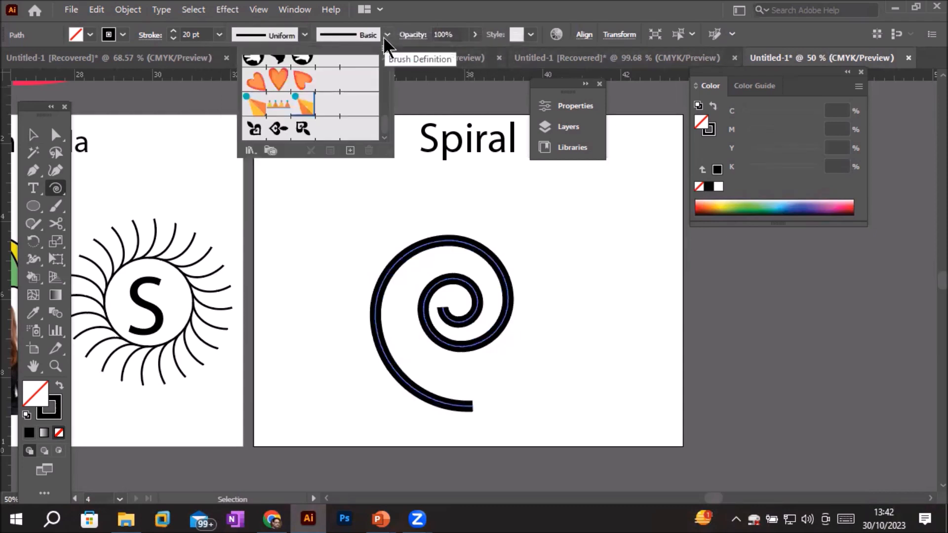
{"action": "left_click", "coordinate": [310, 89]}
{"action": "left_click", "coordinate": [291, 137]}
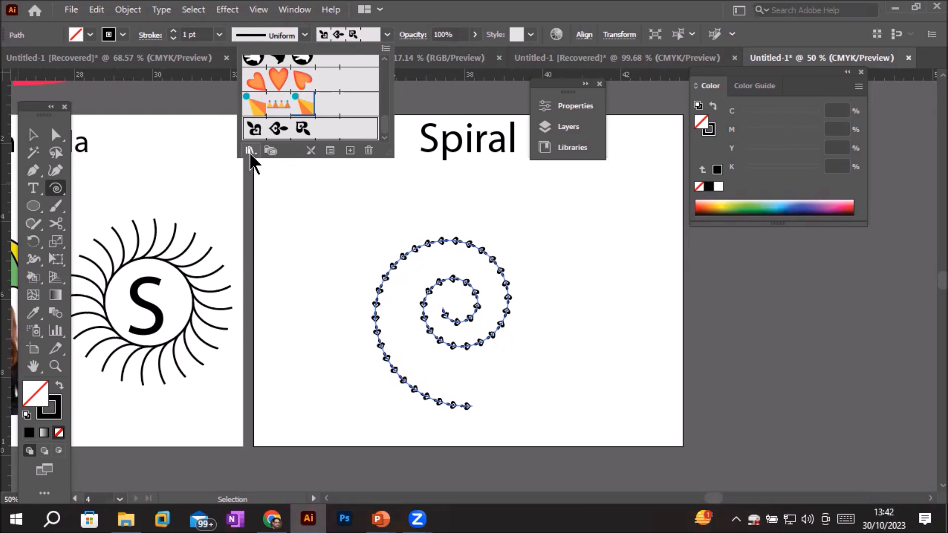
Step: Open the Grunge brushes vector pack library, try its first brush on the spiral, and replace it with Grunge Brush Vector Pack 07
{"action": "left_click", "coordinate": [250, 151]}
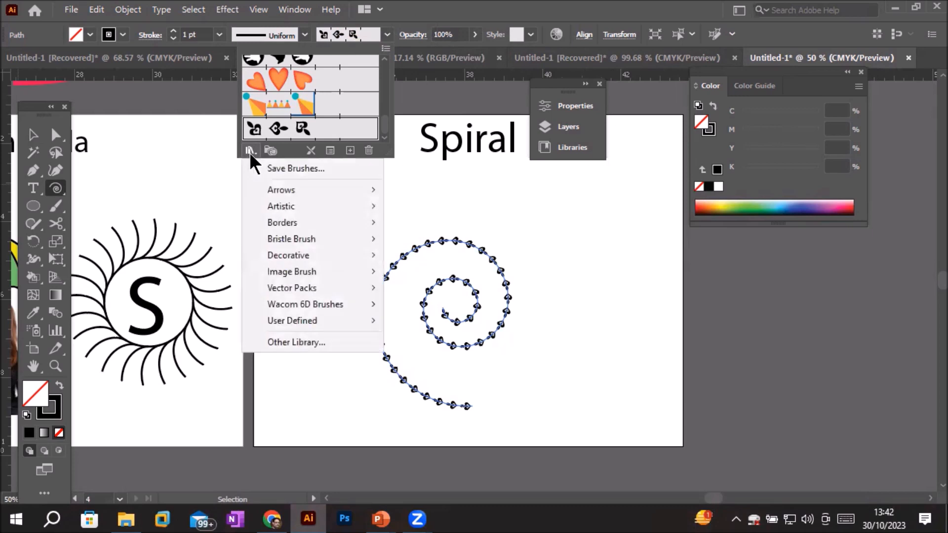
{"action": "mouse_move", "coordinate": [310, 287]}
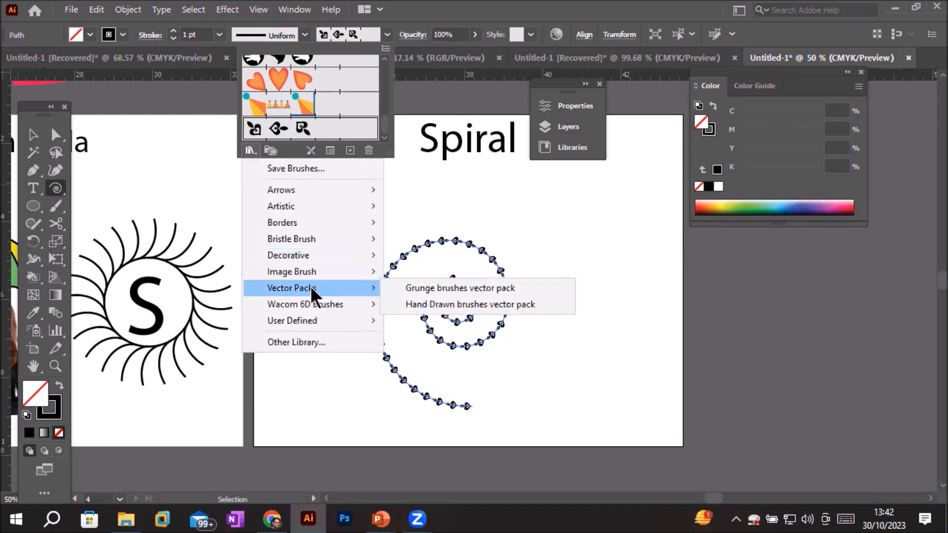
{"action": "left_click", "coordinate": [444, 287]}
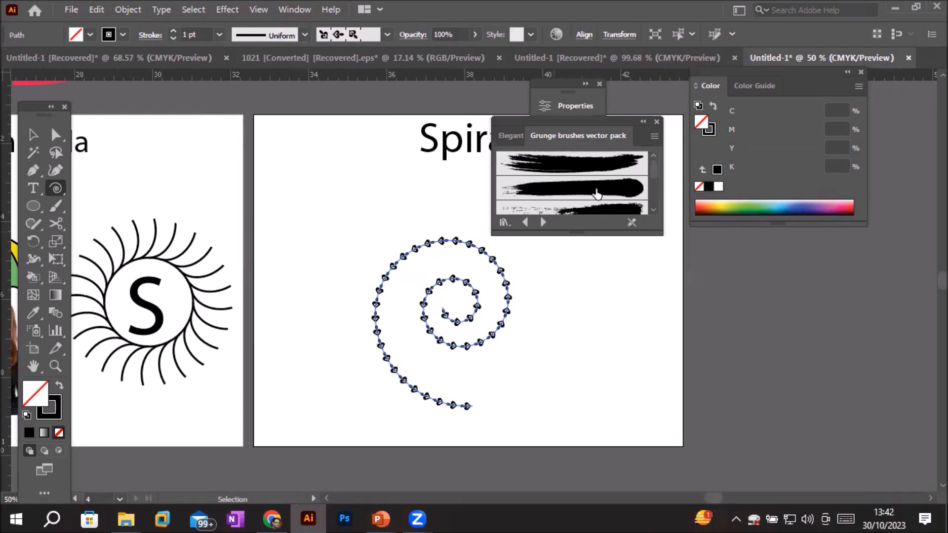
{"action": "left_click", "coordinate": [554, 168]}
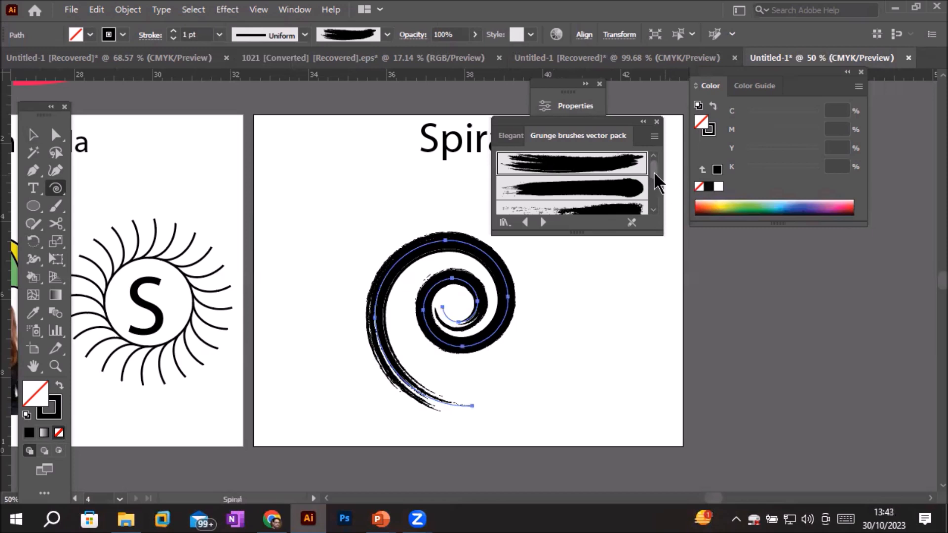
{"action": "left_click_drag", "start_coordinate": [656, 170], "coordinate": [656, 195]}
{"action": "left_click", "coordinate": [593, 189]}
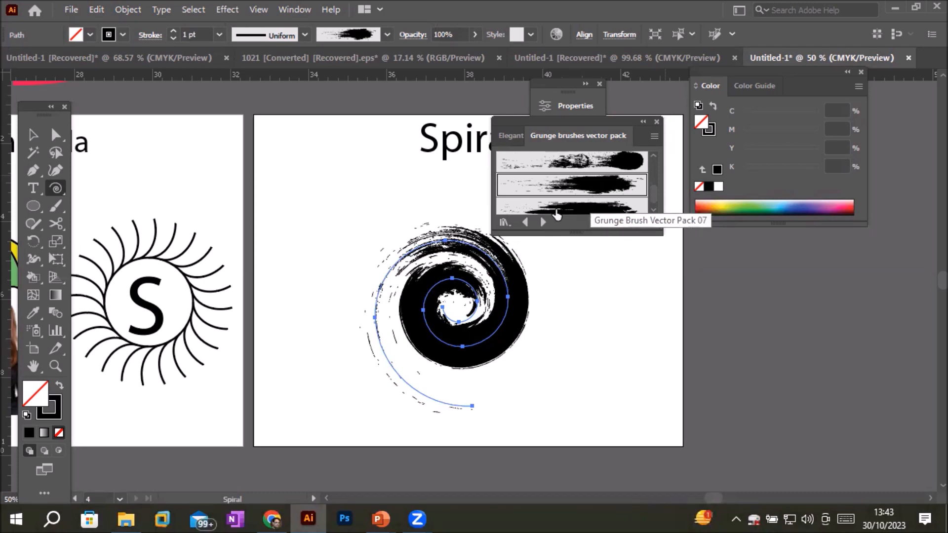
Step: Move the grunge brush library clear of the spiral, resize the spiral, and place it below the Spiral title
{"action": "left_click", "coordinate": [34, 135]}
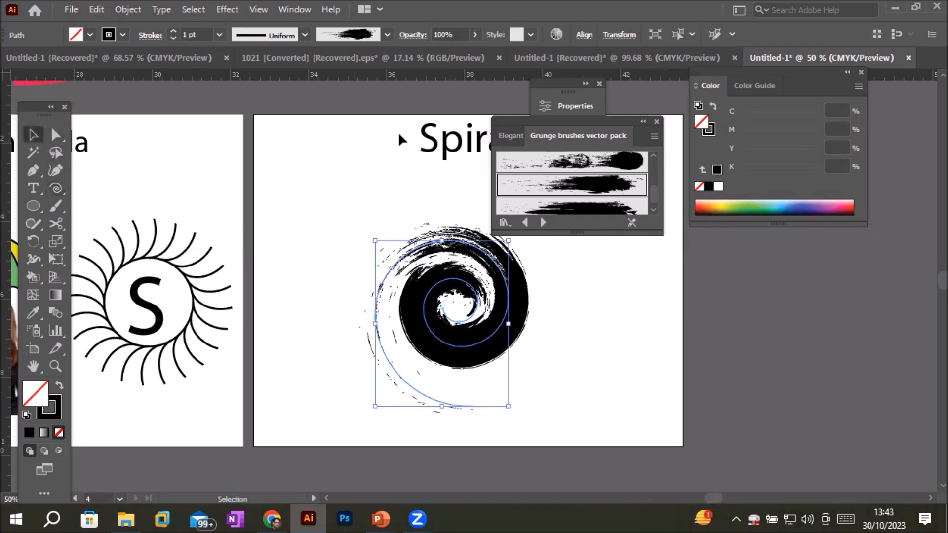
{"action": "left_click_drag", "start_coordinate": [537, 134], "coordinate": [641, 306]}
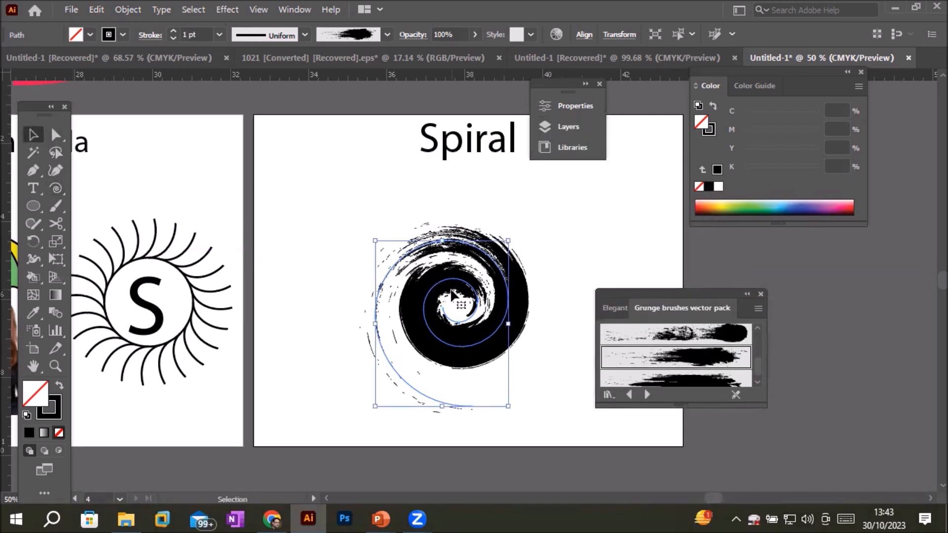
{"action": "mouse_move", "coordinate": [413, 279]}
{"action": "left_mouse_down"}
{"action": "mouse_move", "coordinate": [391, 229]}
{"action": "mouse_move", "coordinate": [309, 166]}
{"action": "left_mouse_up"}
{"action": "mouse_move", "coordinate": [402, 210]}
{"action": "left_mouse_down"}
{"action": "mouse_move", "coordinate": [587, 232]}
{"action": "mouse_move", "coordinate": [538, 312]}
{"action": "mouse_move", "coordinate": [546, 359]}
{"action": "mouse_move", "coordinate": [591, 371]}
{"action": "left_mouse_up"}
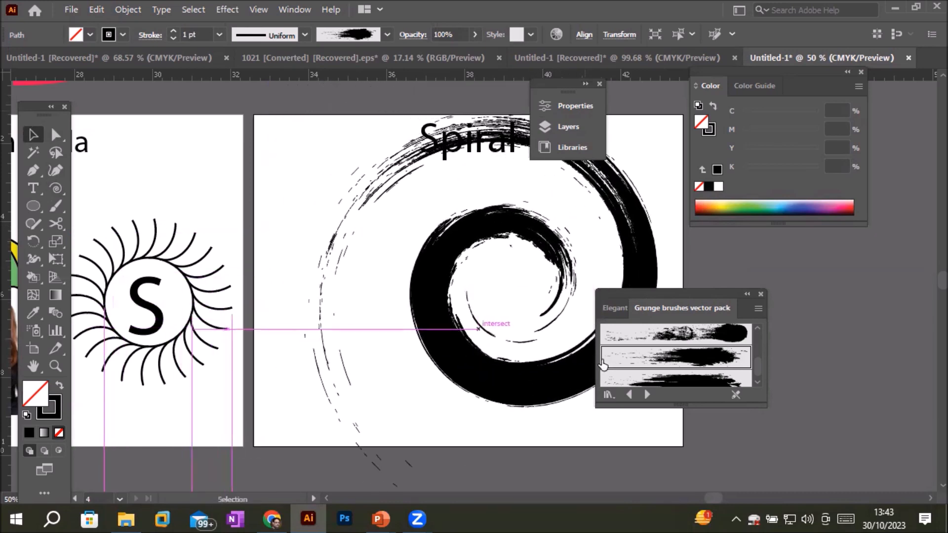
{"action": "key", "text": "ctrl+z"}
{"action": "left_click_drag", "start_coordinate": [491, 275], "coordinate": [460, 390]}
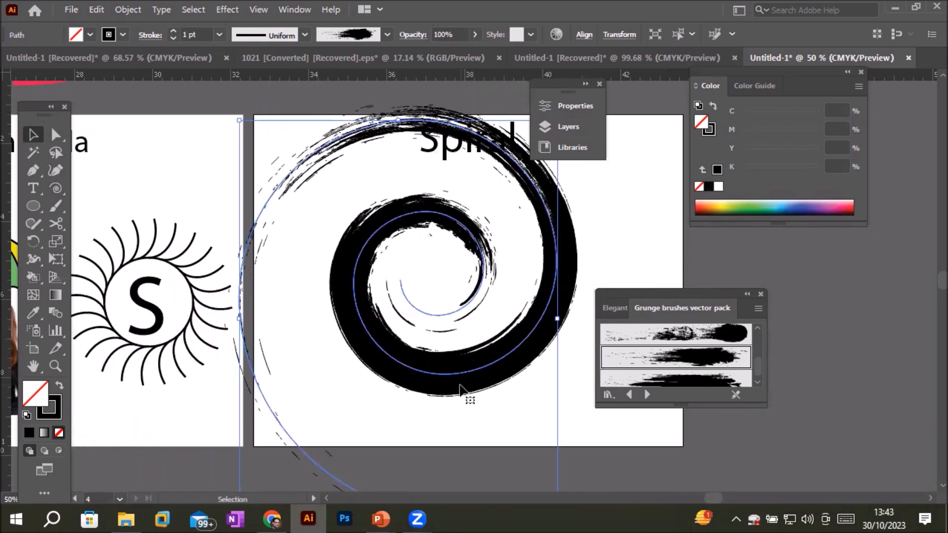
{"action": "scroll", "coordinate": [462, 383], "scroll_direction": "down", "scroll_amount": 1}
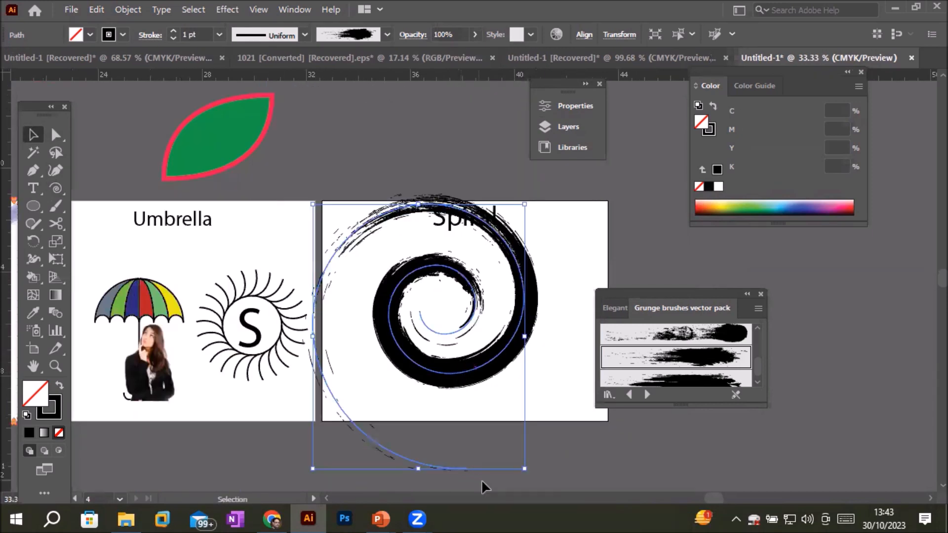
{"action": "mouse_move", "coordinate": [525, 470]}
{"action": "left_mouse_down"}
{"action": "mouse_move", "coordinate": [494, 383]}
{"action": "mouse_move", "coordinate": [446, 343]}
{"action": "mouse_move", "coordinate": [426, 345]}
{"action": "left_mouse_up"}
{"action": "mouse_move", "coordinate": [414, 304]}
{"action": "left_mouse_down"}
{"action": "mouse_move", "coordinate": [438, 360]}
{"action": "mouse_move", "coordinate": [510, 362]}
{"action": "left_mouse_up"}
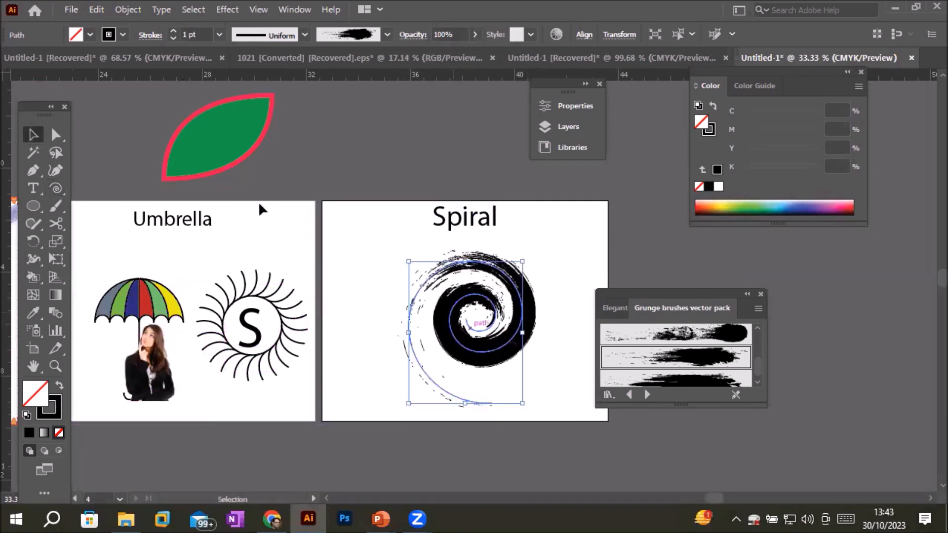
Step: Pull the anchor point on the spiral's right side outward with the Direct Selection tool
{"action": "left_click", "coordinate": [54, 138]}
{"action": "scroll", "coordinate": [513, 328], "scroll_direction": "up", "scroll_amount": 3}
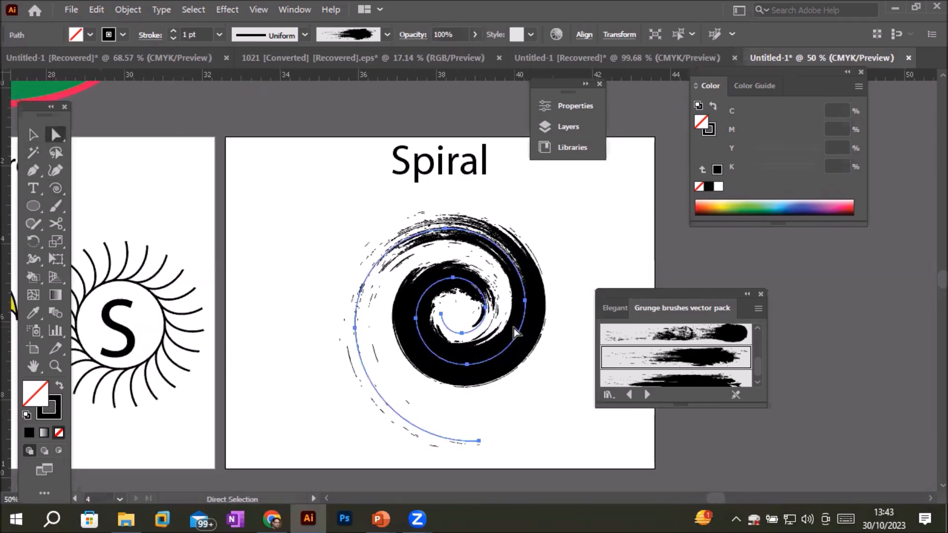
{"action": "left_click", "coordinate": [372, 303]}
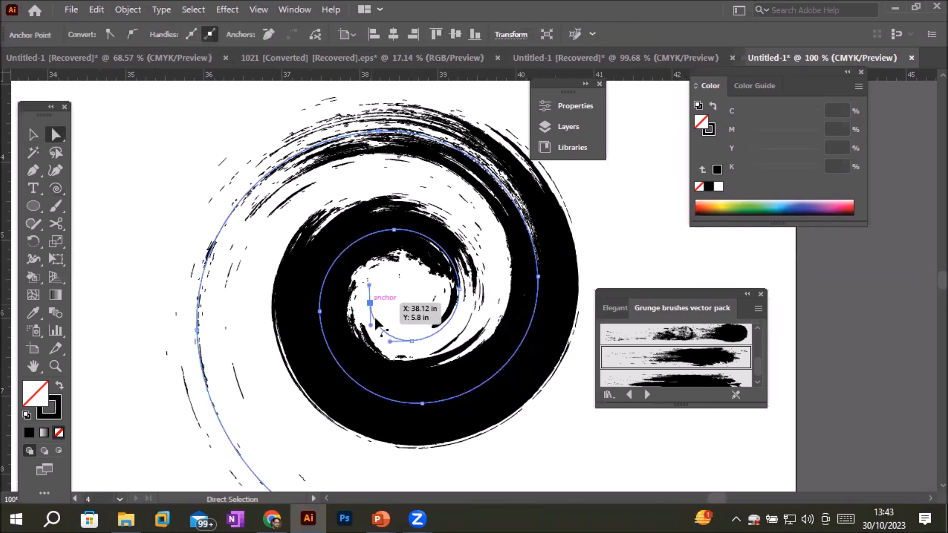
{"action": "left_click", "coordinate": [321, 312]}
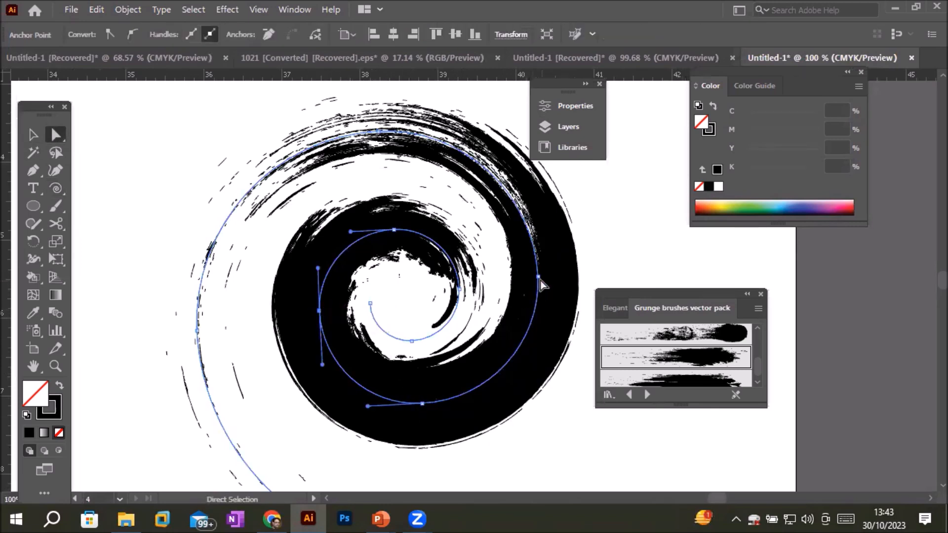
{"action": "left_click_drag", "start_coordinate": [539, 275], "coordinate": [640, 247]}
{"action": "scroll", "coordinate": [556, 272], "scroll_direction": "down", "scroll_amount": 1}
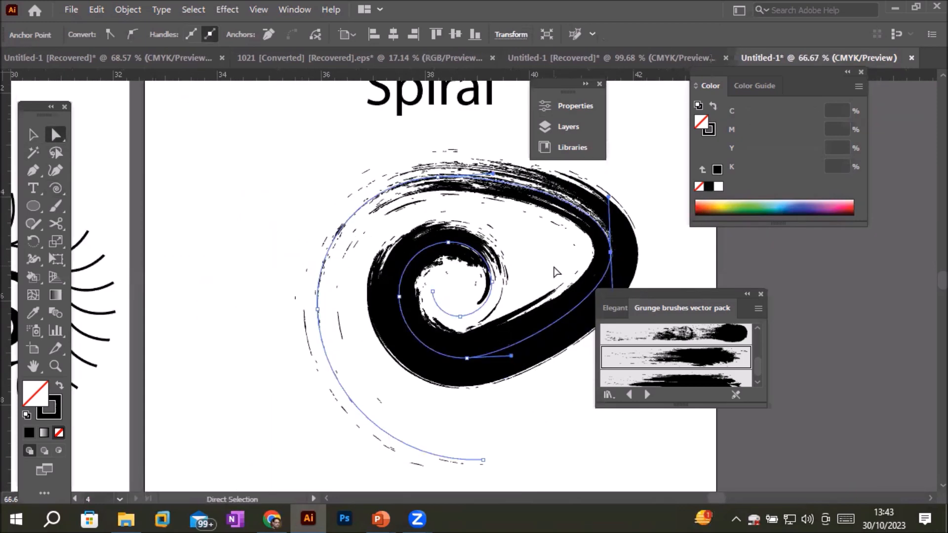
Step: Pull the spiral's inner and outer left anchor points outward, and stretch its right anchor point farther toward the artboard's edge
{"action": "left_click", "coordinate": [399, 296]}
{"action": "left_click_drag", "start_coordinate": [378, 304], "coordinate": [337, 302]}
{"action": "left_click", "coordinate": [353, 406]}
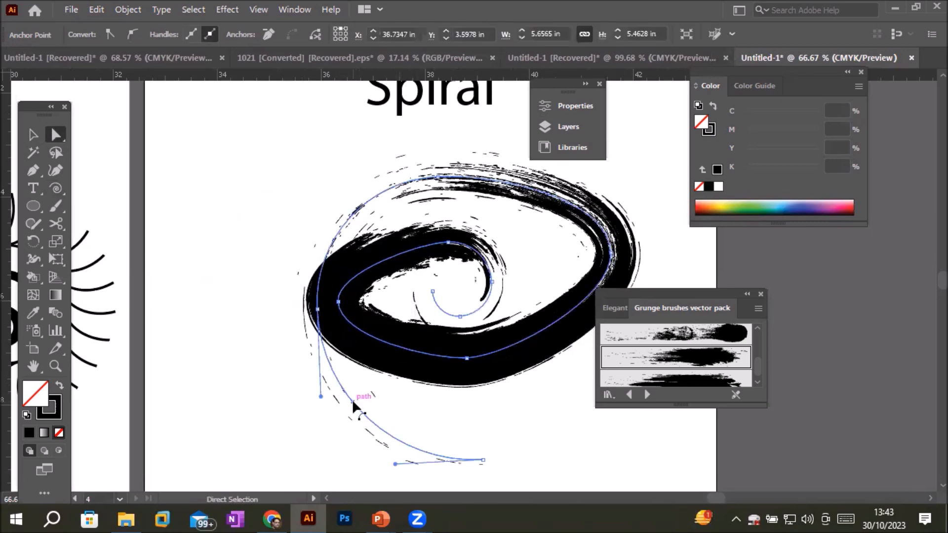
{"action": "left_click_drag", "start_coordinate": [319, 309], "coordinate": [193, 256]}
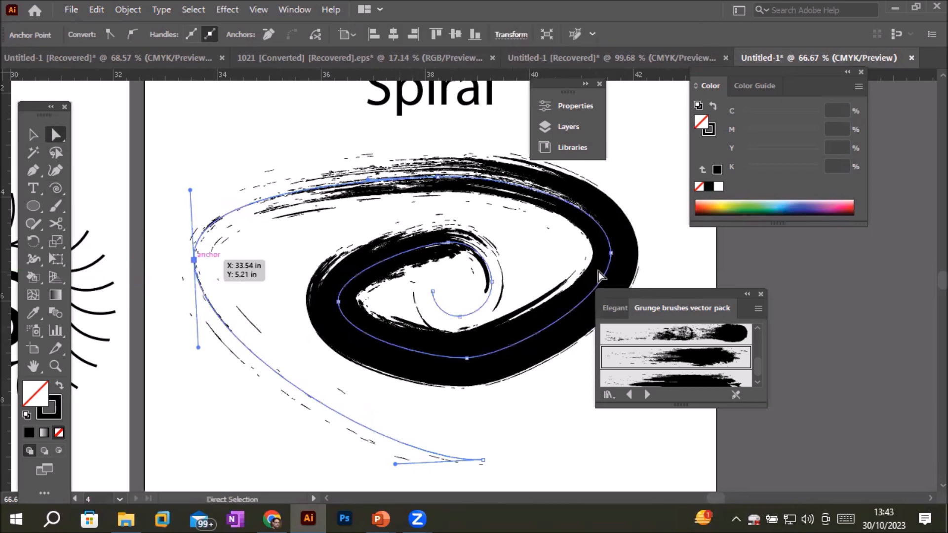
{"action": "left_click", "coordinate": [611, 252]}
{"action": "left_click_drag", "start_coordinate": [671, 235], "coordinate": [675, 237]}
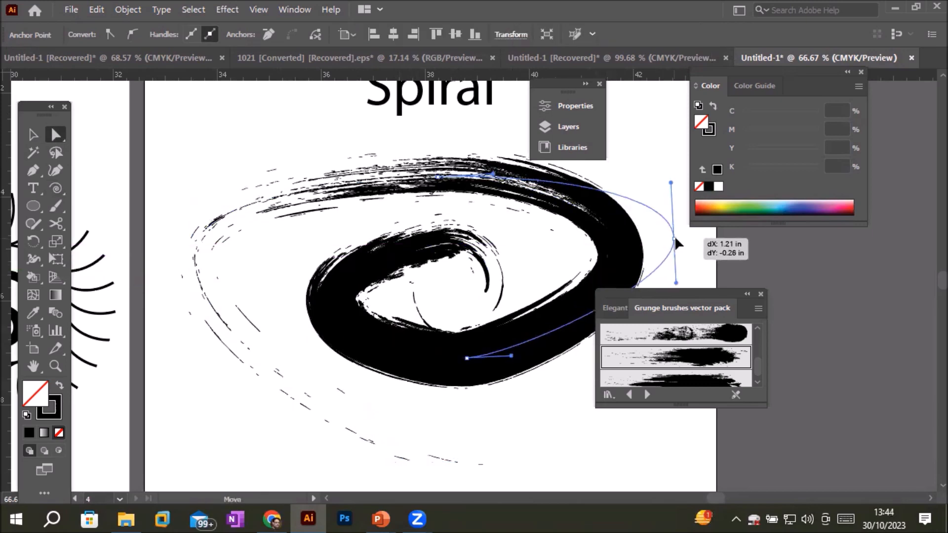
{"action": "mouse_move", "coordinate": [467, 362]}
{"action": "left_mouse_down"}
{"action": "mouse_move", "coordinate": [473, 418]}
{"action": "mouse_move", "coordinate": [469, 376]}
{"action": "left_mouse_up"}
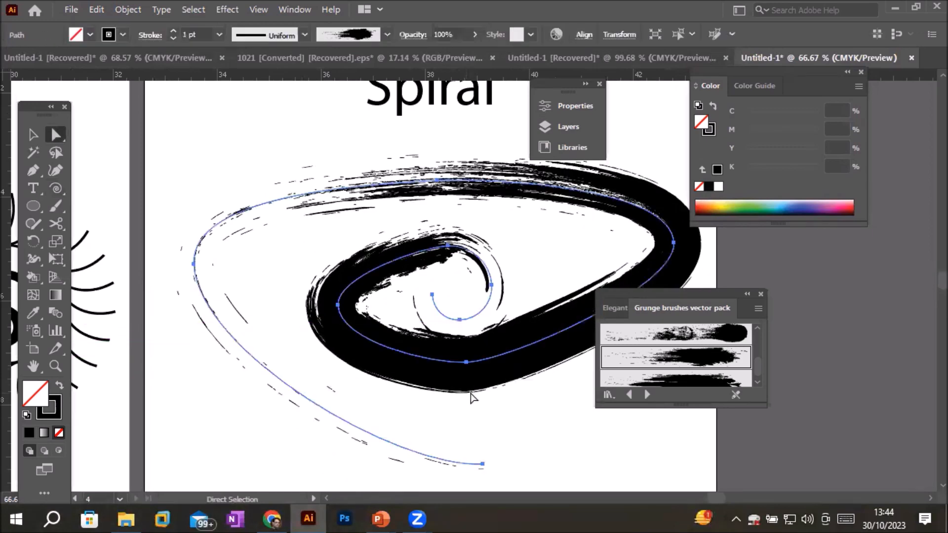
Step: Move the spiral's bottom anchor point and its outer end toward the artboard's lower-left corner
{"action": "left_click", "coordinate": [466, 365]}
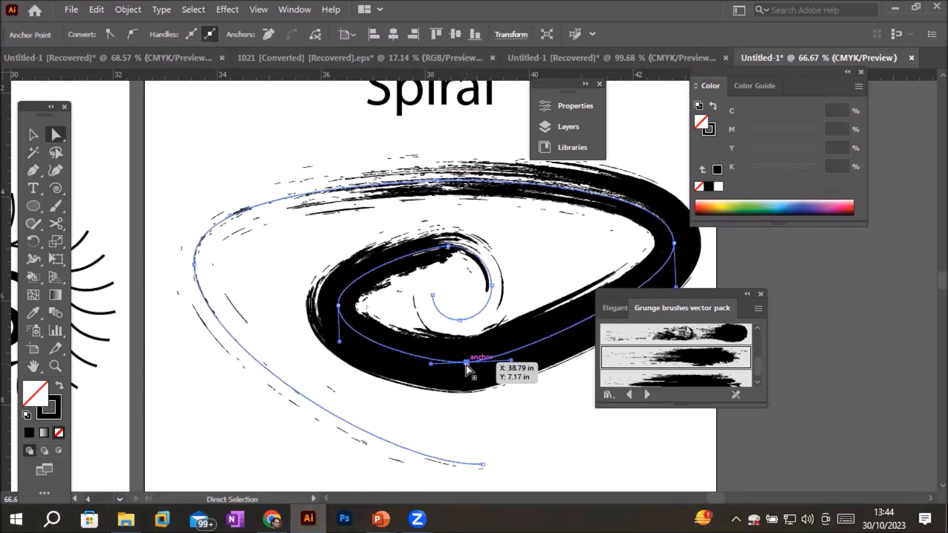
{"action": "mouse_move", "coordinate": [472, 393]}
{"action": "left_mouse_down"}
{"action": "mouse_move", "coordinate": [489, 423]}
{"action": "mouse_move", "coordinate": [442, 413]}
{"action": "mouse_move", "coordinate": [320, 424]}
{"action": "mouse_move", "coordinate": [341, 444]}
{"action": "mouse_move", "coordinate": [326, 489]}
{"action": "mouse_move", "coordinate": [375, 440]}
{"action": "left_mouse_up"}
{"action": "key", "text": "ctrl+minus"}
{"action": "left_click", "coordinate": [482, 464]}
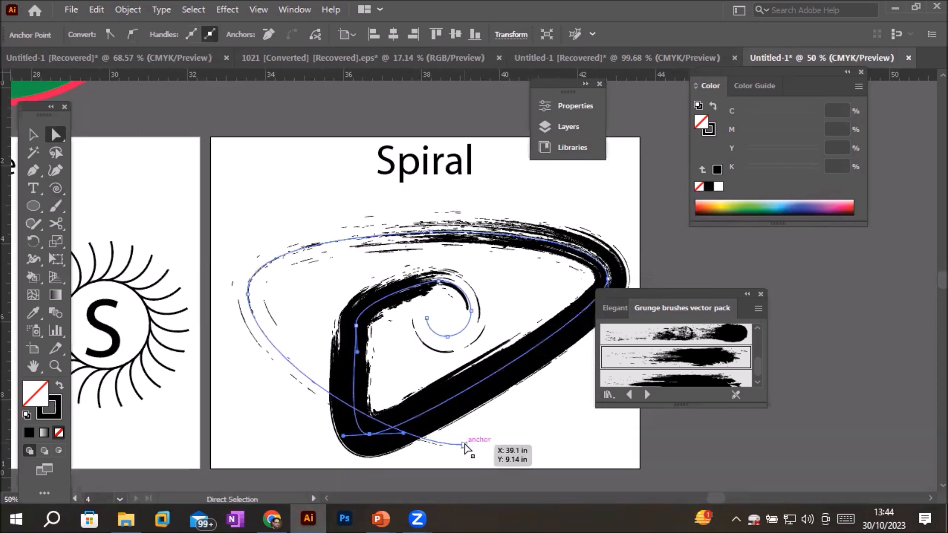
{"action": "mouse_move", "coordinate": [466, 447]}
{"action": "left_mouse_down"}
{"action": "mouse_move", "coordinate": [261, 448]}
{"action": "mouse_move", "coordinate": [250, 478]}
{"action": "mouse_move", "coordinate": [273, 469]}
{"action": "left_mouse_up"}
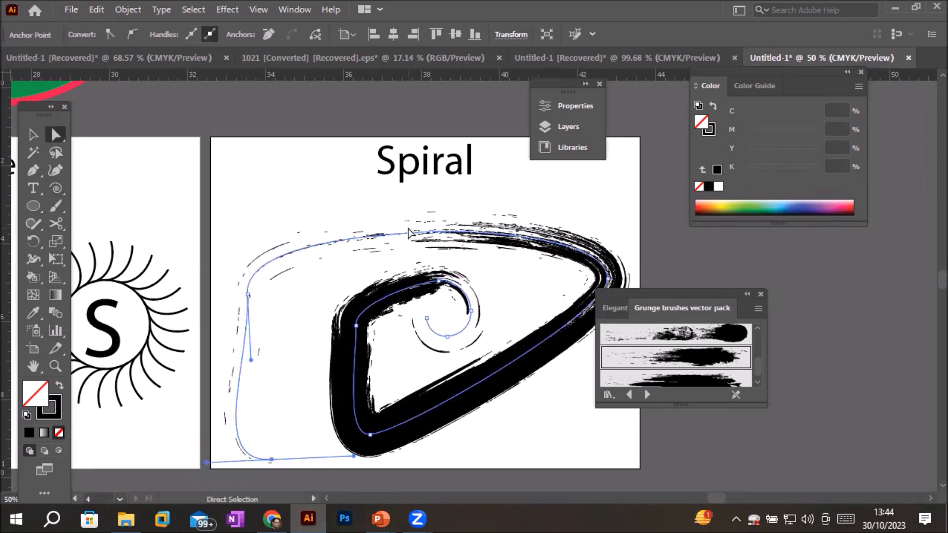
Step: Reshape the spiral's upper-left curve with its anchor points and handles, and move its inner end slightly to the left
{"action": "left_click", "coordinate": [425, 257]}
{"action": "mouse_move", "coordinate": [428, 235]}
{"action": "left_mouse_down"}
{"action": "mouse_move", "coordinate": [415, 217]}
{"action": "mouse_move", "coordinate": [428, 207]}
{"action": "mouse_move", "coordinate": [418, 246]}
{"action": "mouse_move", "coordinate": [210, 231]}
{"action": "mouse_move", "coordinate": [190, 212]}
{"action": "mouse_move", "coordinate": [233, 180]}
{"action": "mouse_move", "coordinate": [339, 165]}
{"action": "mouse_move", "coordinate": [259, 208]}
{"action": "left_mouse_up"}
{"action": "mouse_move", "coordinate": [241, 251]}
{"action": "left_mouse_down"}
{"action": "mouse_move", "coordinate": [232, 303]}
{"action": "mouse_move", "coordinate": [283, 195]}
{"action": "mouse_move", "coordinate": [294, 191]}
{"action": "left_mouse_up"}
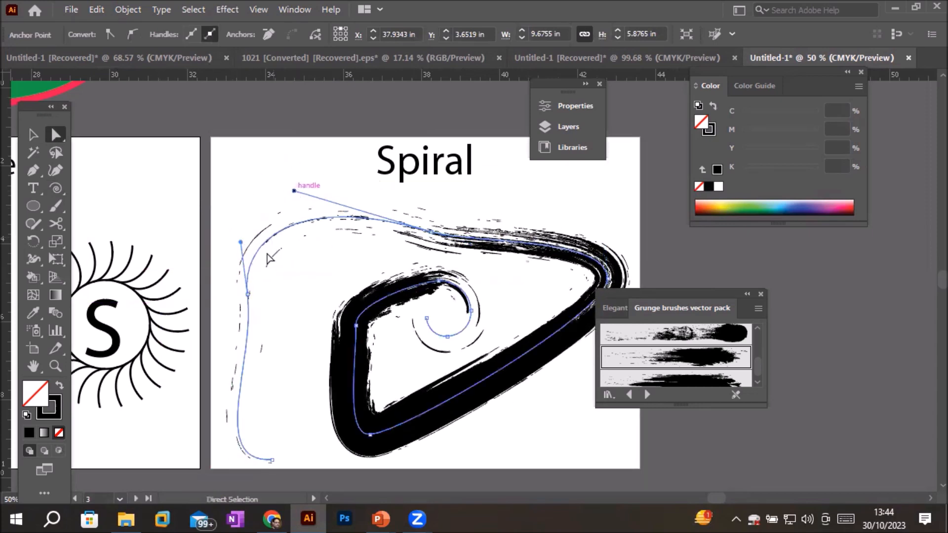
{"action": "left_click", "coordinate": [247, 294]}
{"action": "mouse_move", "coordinate": [229, 281]}
{"action": "left_mouse_down"}
{"action": "mouse_move", "coordinate": [221, 258]}
{"action": "mouse_move", "coordinate": [265, 249]}
{"action": "left_mouse_up"}
{"action": "mouse_move", "coordinate": [426, 319]}
{"action": "left_mouse_down"}
{"action": "mouse_move", "coordinate": [442, 303]}
{"action": "mouse_move", "coordinate": [413, 325]}
{"action": "left_mouse_up"}
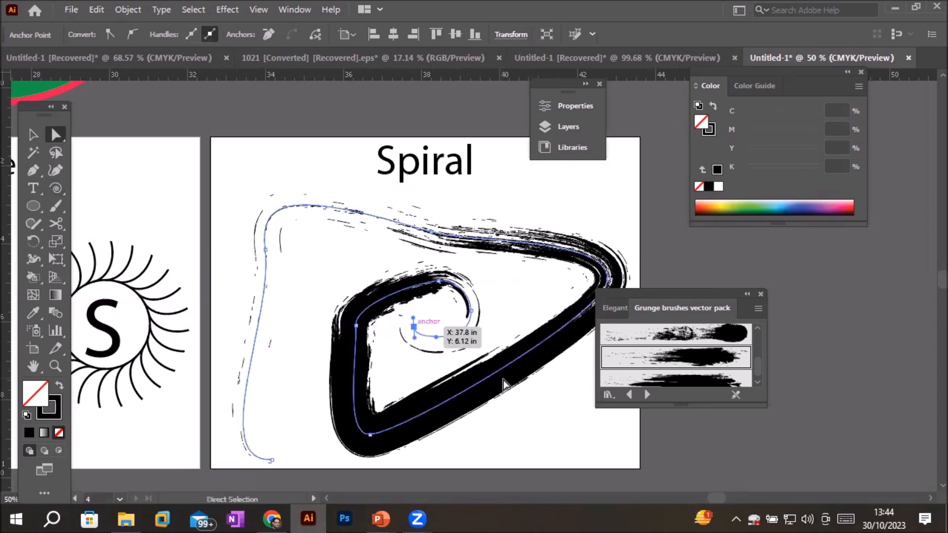
{"action": "left_click", "coordinate": [543, 434]}
Step: Delete the distorted grunge spiral from the Spiral artboard
{"action": "scroll", "coordinate": [545, 434], "scroll_direction": "down", "scroll_amount": 1}
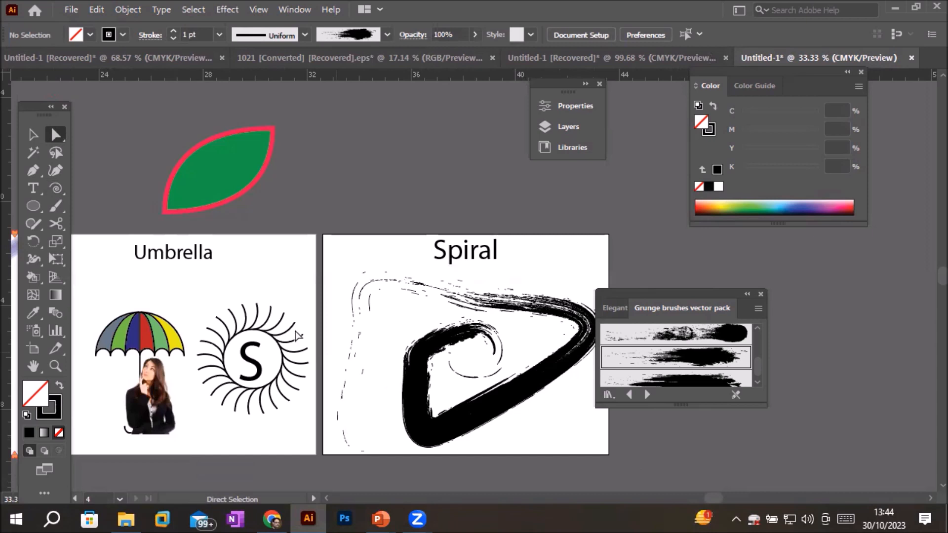
{"action": "left_click", "coordinate": [57, 189]}
{"action": "left_click", "coordinate": [56, 189]}
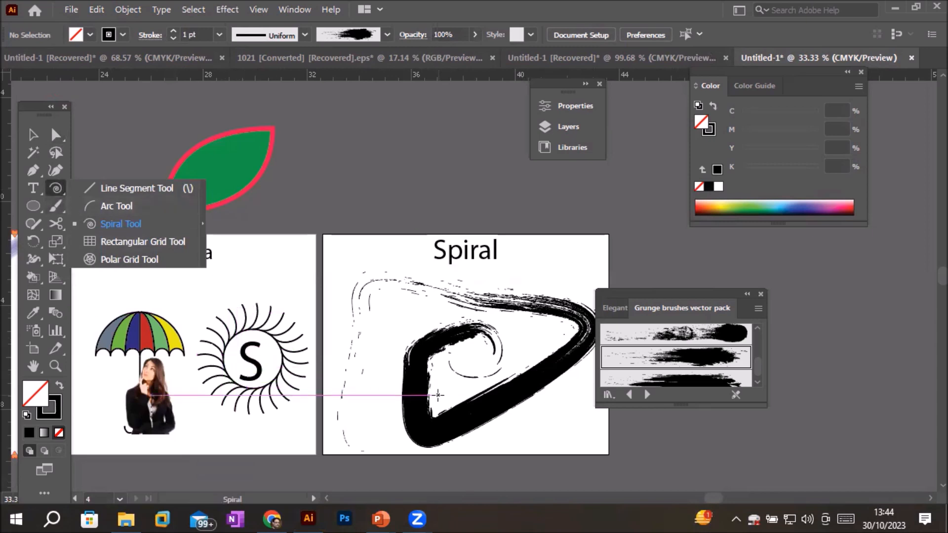
{"action": "key", "text": "v"}
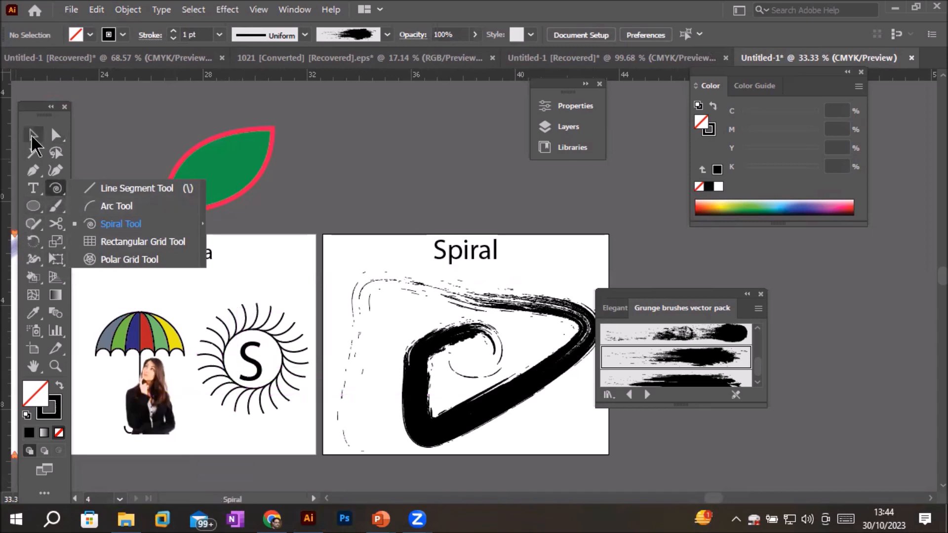
{"action": "left_click", "coordinate": [497, 376]}
{"action": "key", "text": "Delete"}
Step: Draw a small spiral just beyond the upper-right rays of the S emblem on the Umbrella artboard
{"action": "scroll", "coordinate": [257, 402], "scroll_direction": "up", "scroll_amount": 2}
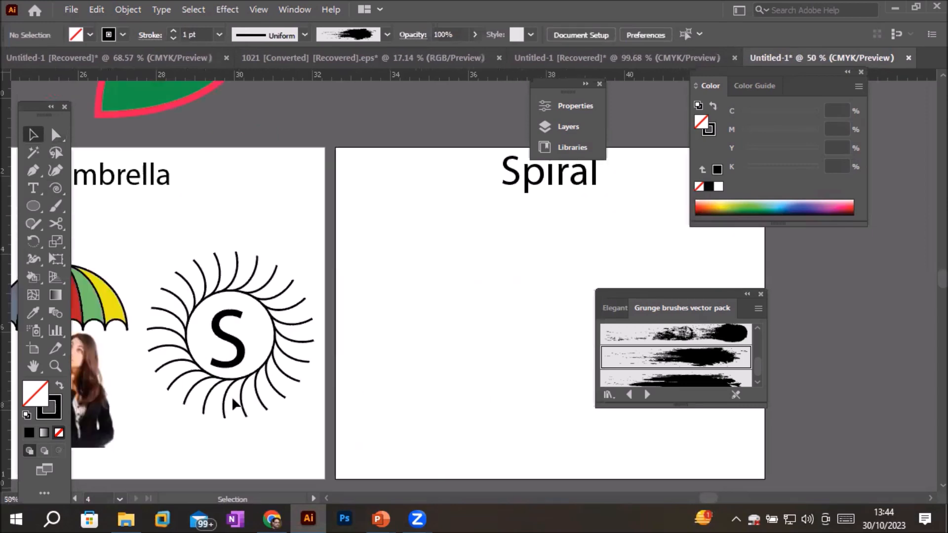
{"action": "left_click", "coordinate": [56, 188]}
{"action": "left_click_drag", "start_coordinate": [361, 112], "coordinate": [362, 135]}
{"action": "key", "text": "v"}
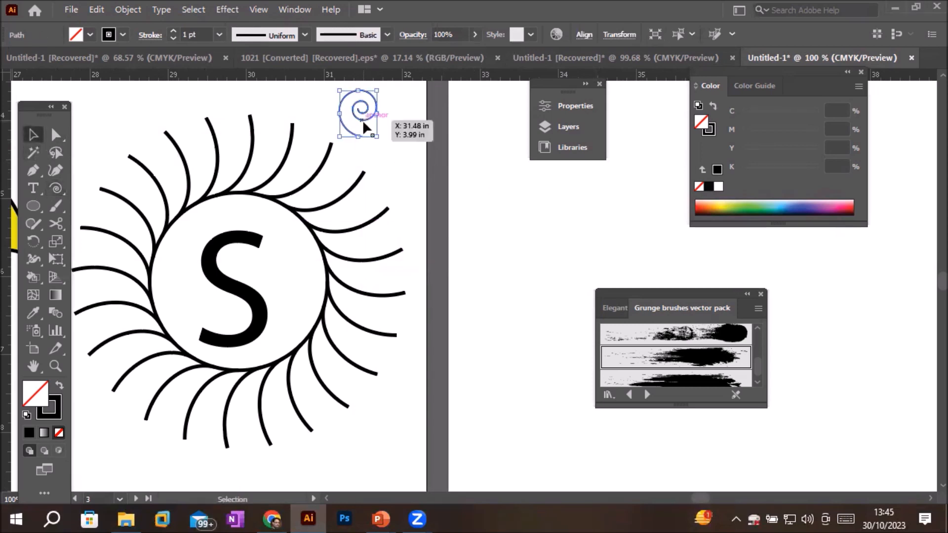
Step: Place the small spiral above the S just under the circle's top edge, scaled down and rotated so its outer end points up
{"action": "left_click_drag", "start_coordinate": [365, 127], "coordinate": [243, 227]}
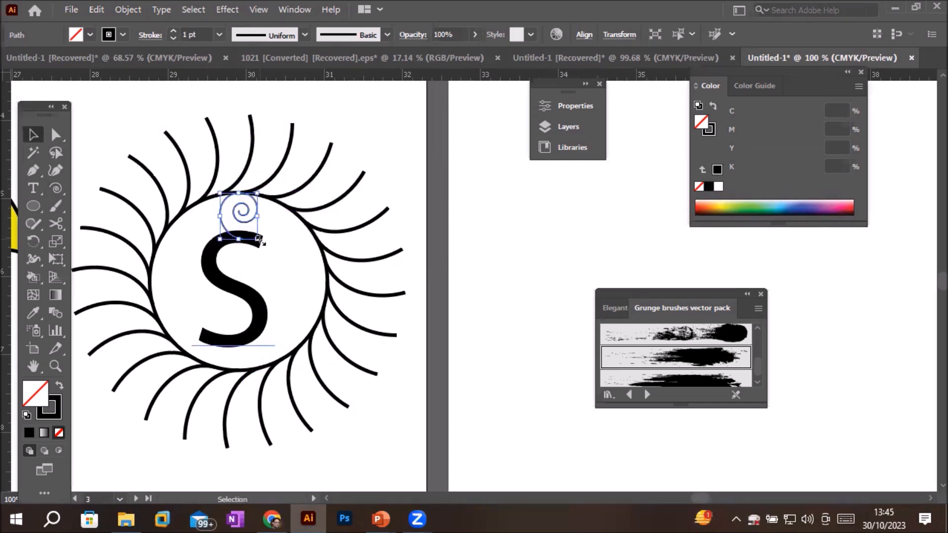
{"action": "left_click_drag", "start_coordinate": [259, 240], "coordinate": [247, 227]}
{"action": "scroll", "coordinate": [244, 232], "scroll_direction": "up", "scroll_amount": 3}
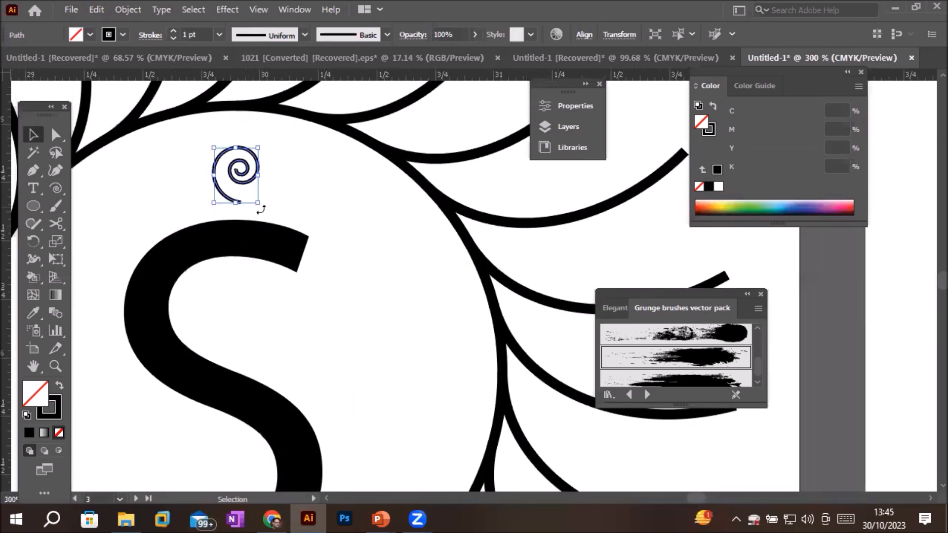
{"action": "left_click_drag", "start_coordinate": [262, 210], "coordinate": [192, 110]}
{"action": "left_click_drag", "start_coordinate": [232, 192], "coordinate": [247, 152]}
{"action": "scroll", "coordinate": [356, 220], "scroll_direction": "down", "scroll_amount": 2}
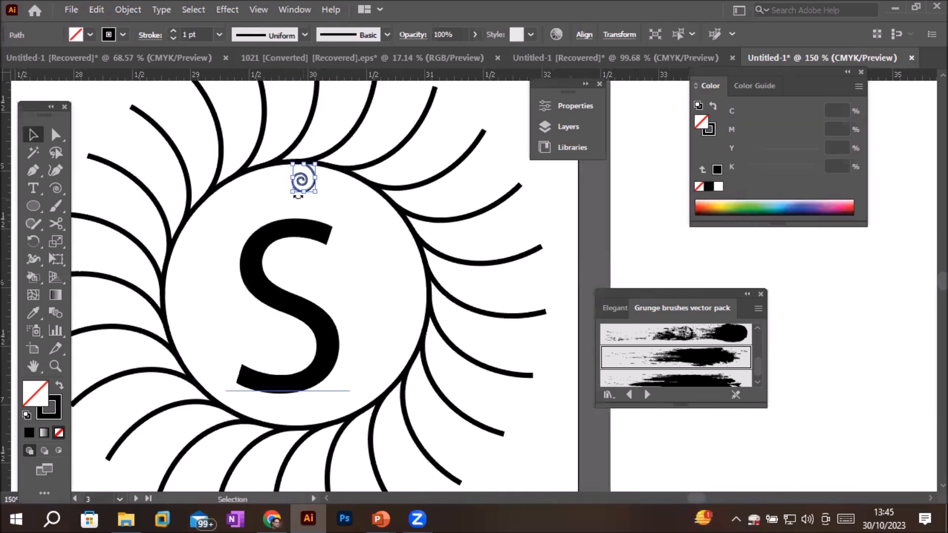
{"action": "mouse_move", "coordinate": [305, 187]}
{"action": "left_mouse_down"}
{"action": "mouse_move", "coordinate": [290, 191]}
{"action": "mouse_move", "coordinate": [309, 182]}
{"action": "mouse_move", "coordinate": [301, 185]}
{"action": "left_mouse_up"}
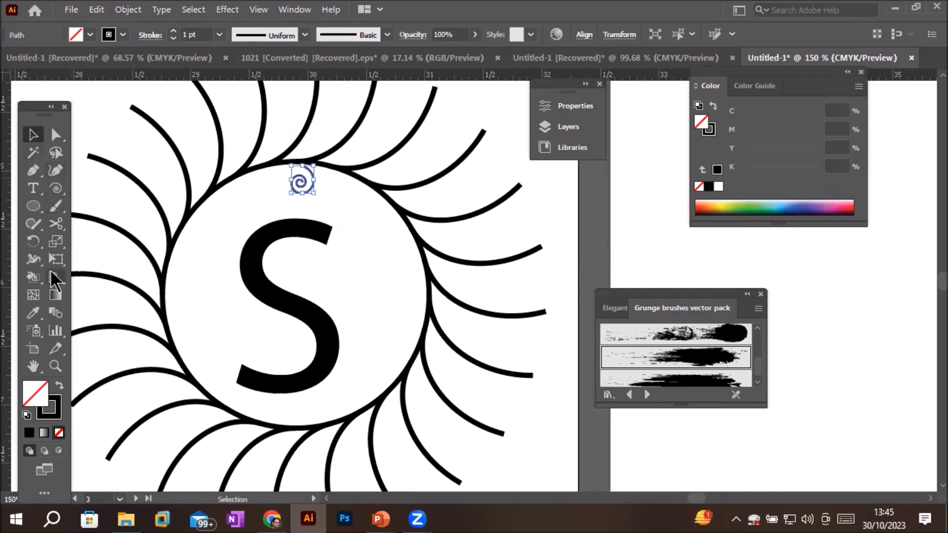
Step: Create a copy of the small spiral rotated 20° about the center of the circle around the S
{"action": "left_click", "coordinate": [34, 241]}
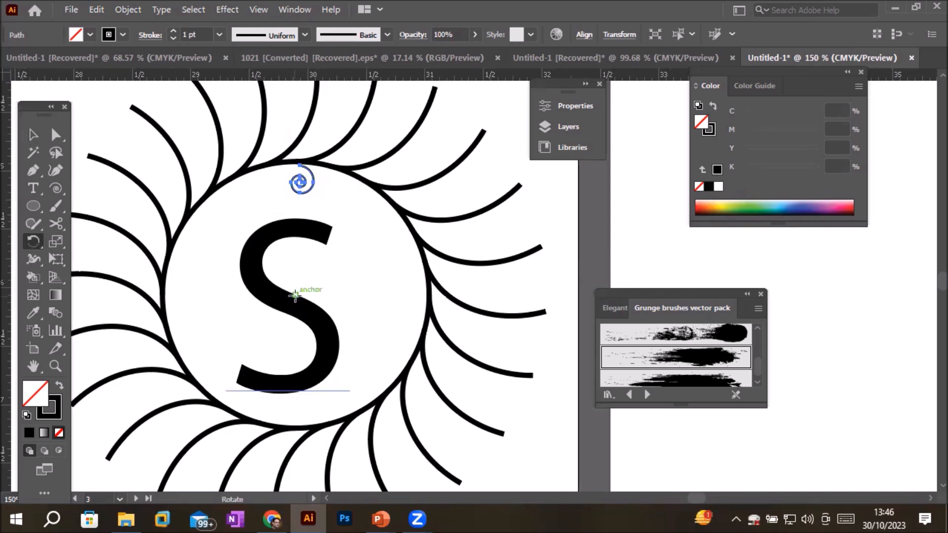
{"action": "left_click", "coordinate": [294, 295], "text": "alt"}
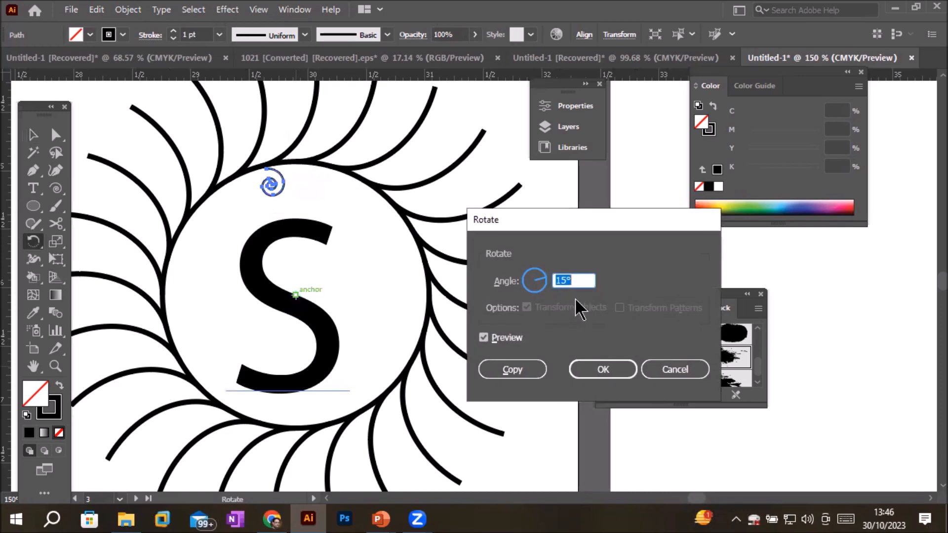
{"action": "left_click", "coordinate": [590, 283]}
{"action": "key", "text": "Up"}
{"action": "key", "text": "Up"}
{"action": "key", "text": "Up"}
{"action": "key", "text": "Up"}
{"action": "key", "text": "Up"}
{"action": "key", "text": "Up"}
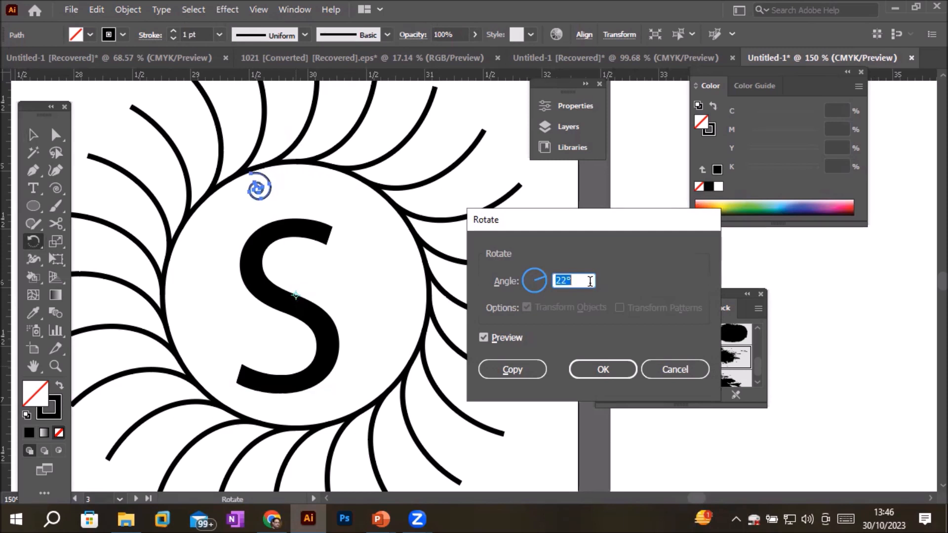
{"action": "key", "text": "Down"}
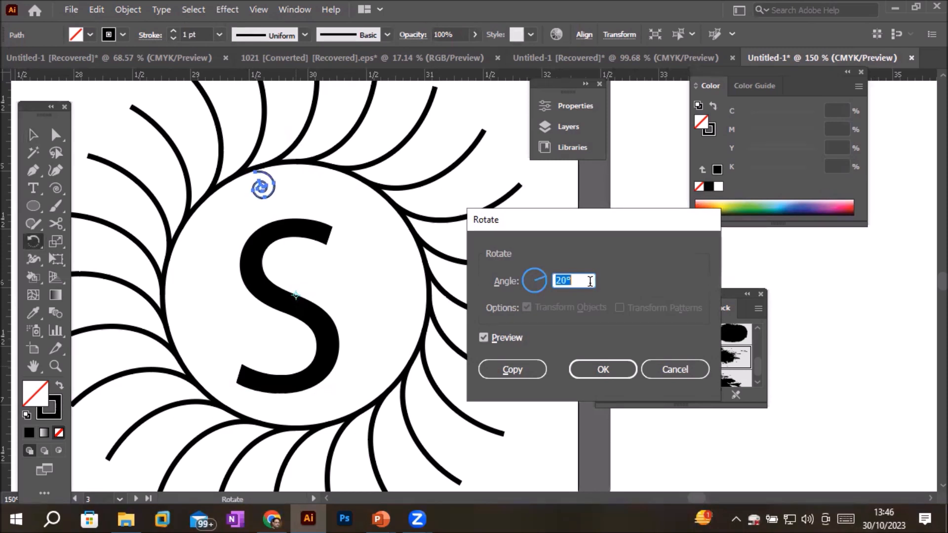
{"action": "left_click", "coordinate": [514, 371]}
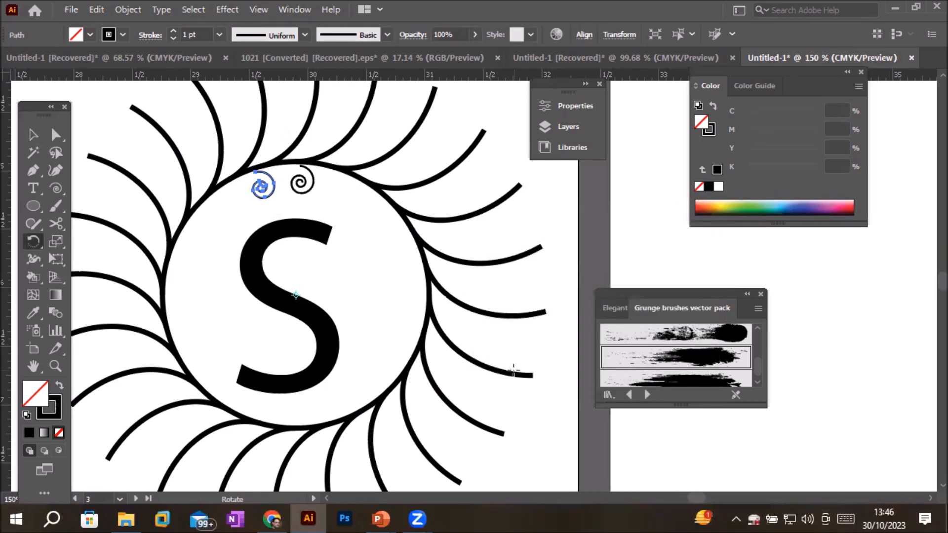
Step: Repeat the rotated copy until small spirals fill the whole inner edge of the circle, and deselect the artwork
{"action": "key", "text": "ctrl+d"}
{"action": "key", "text": "ctrl+d"}
{"action": "key", "text": "ctrl+d"}
{"action": "key", "text": "ctrl+d"}
{"action": "key", "text": "ctrl+d"}
{"action": "key", "text": "ctrl+d"}
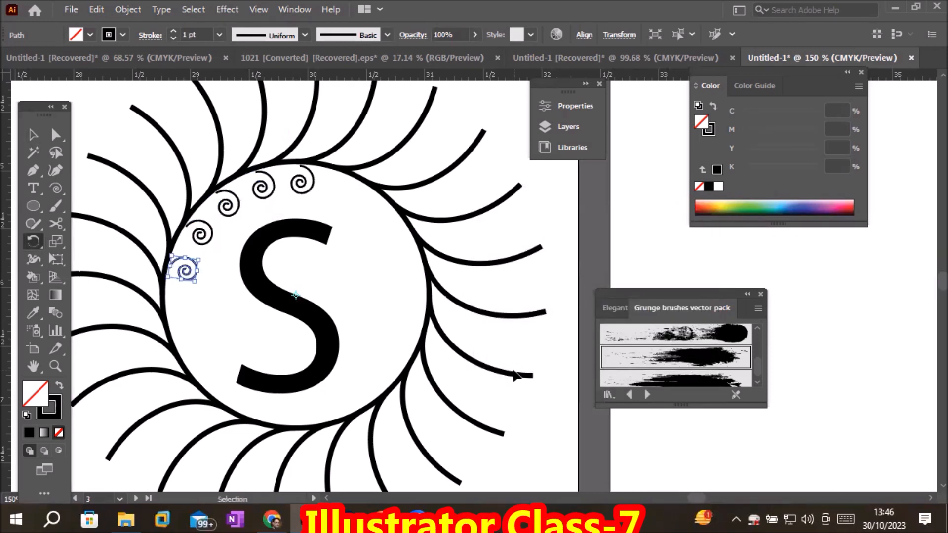
{"action": "key", "text": "ctrl+d"}
{"action": "key", "text": "ctrl+d"}
{"action": "key", "text": "ctrl+d"}
{"action": "key", "text": "ctrl+d"}
{"action": "key", "text": "ctrl+d"}
{"action": "key", "text": "ctrl+d"}
{"action": "key", "text": "ctrl+d"}
{"action": "key", "text": "ctrl+d"}
{"action": "key", "text": "ctrl+d"}
{"action": "key", "text": "ctrl+d"}
{"action": "key", "text": "ctrl+d"}
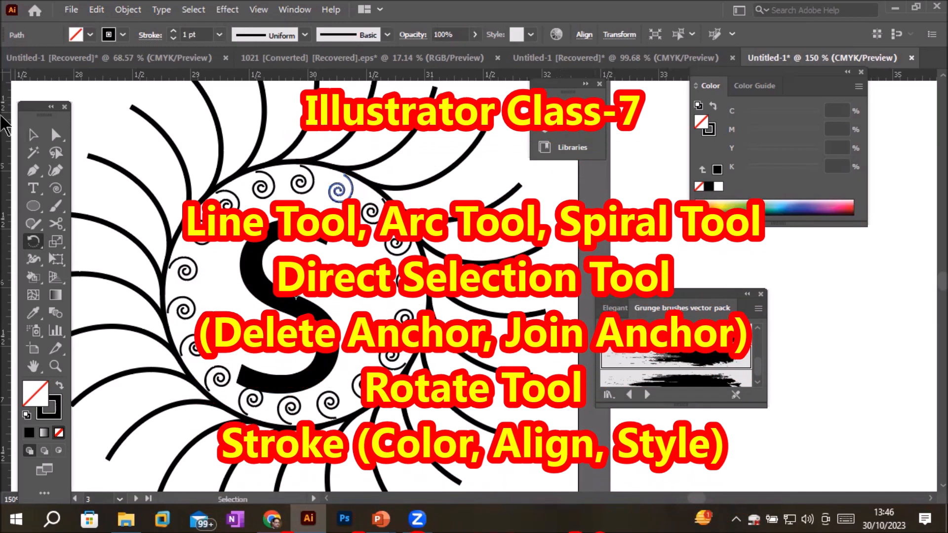
{"action": "left_click", "coordinate": [33, 135]}
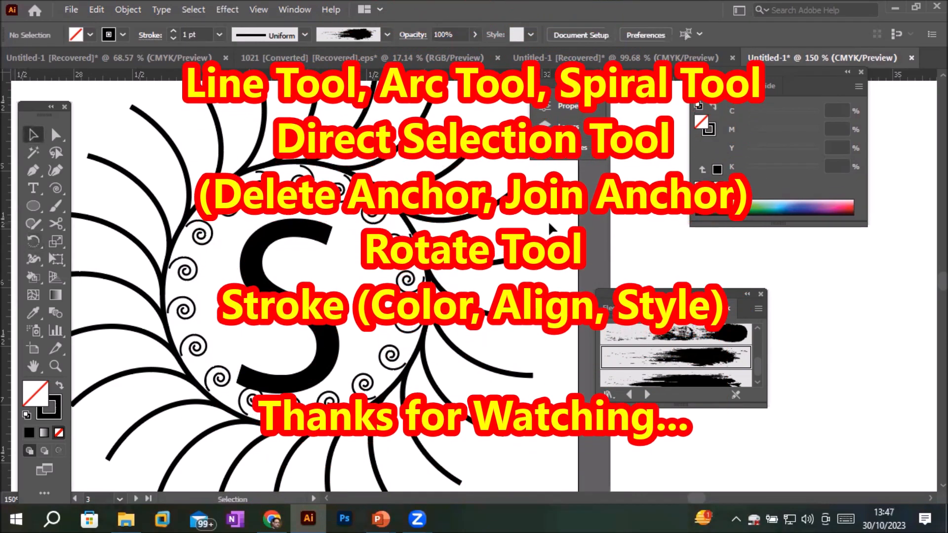